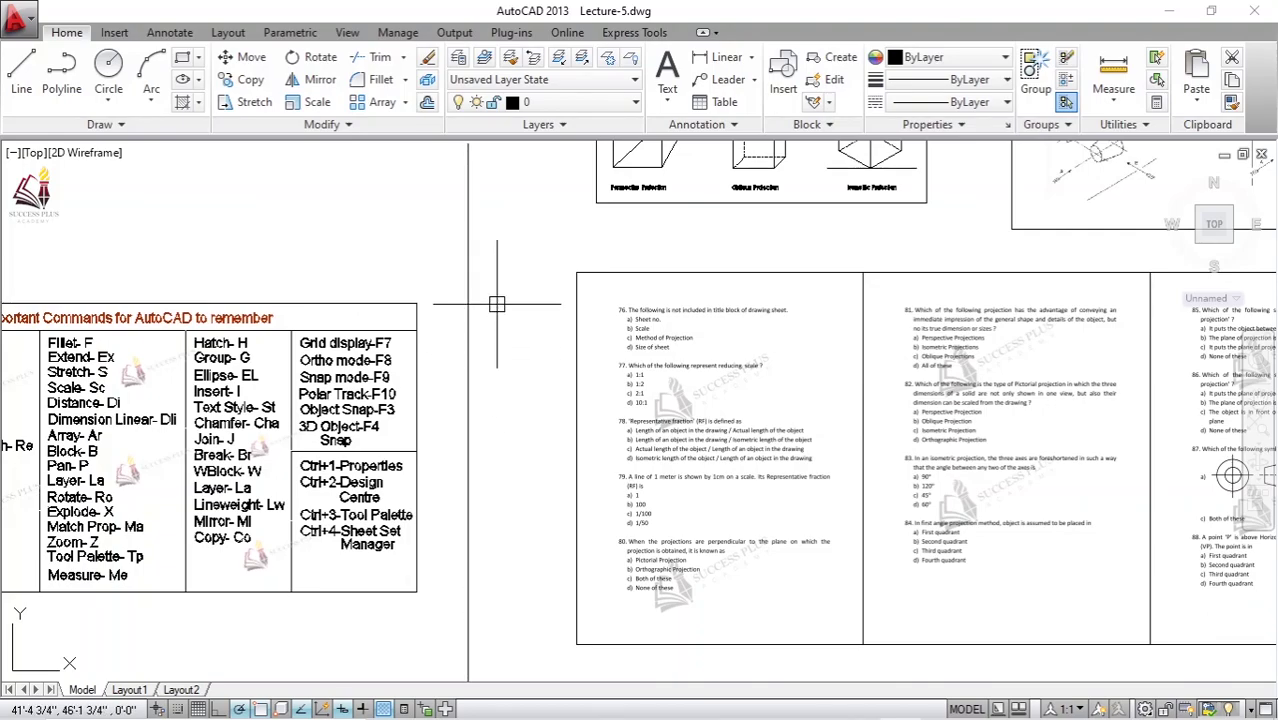
Step: Pan across model space and zoom in until the important-commands shortcut table fills the view
middle_drag(476, 379, 555, 351)
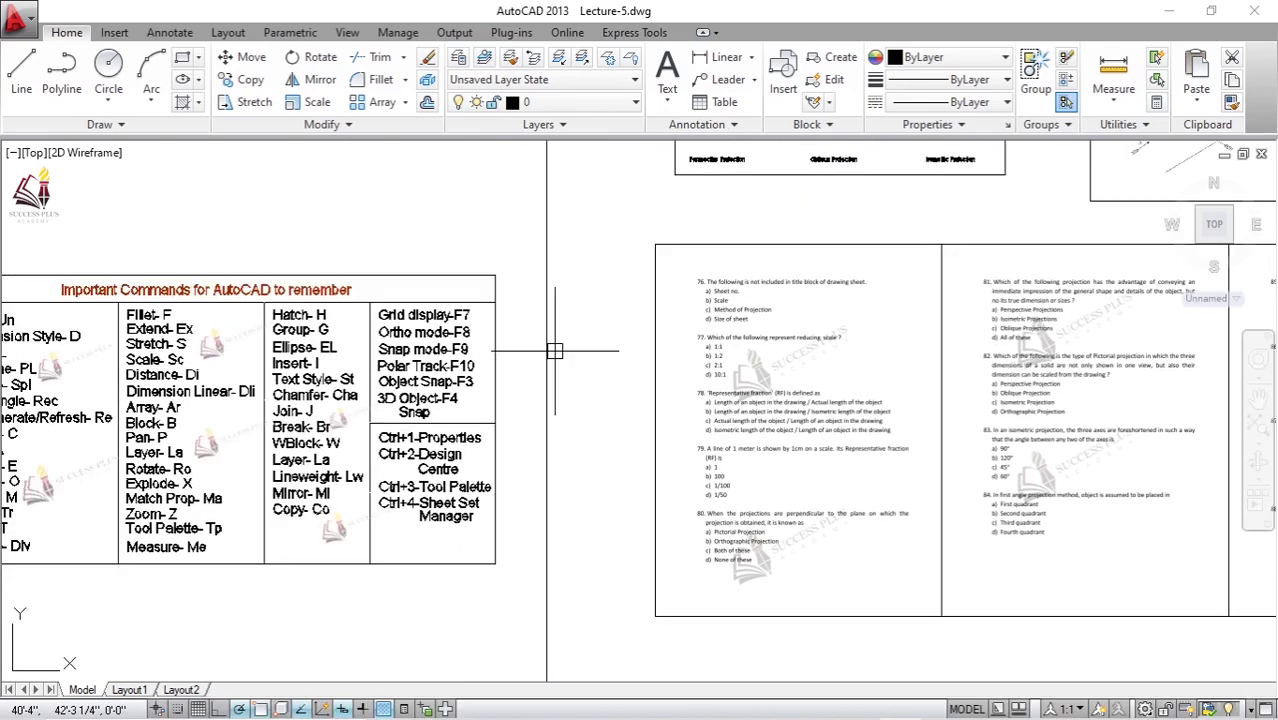
middle_drag(510, 288, 590, 278)
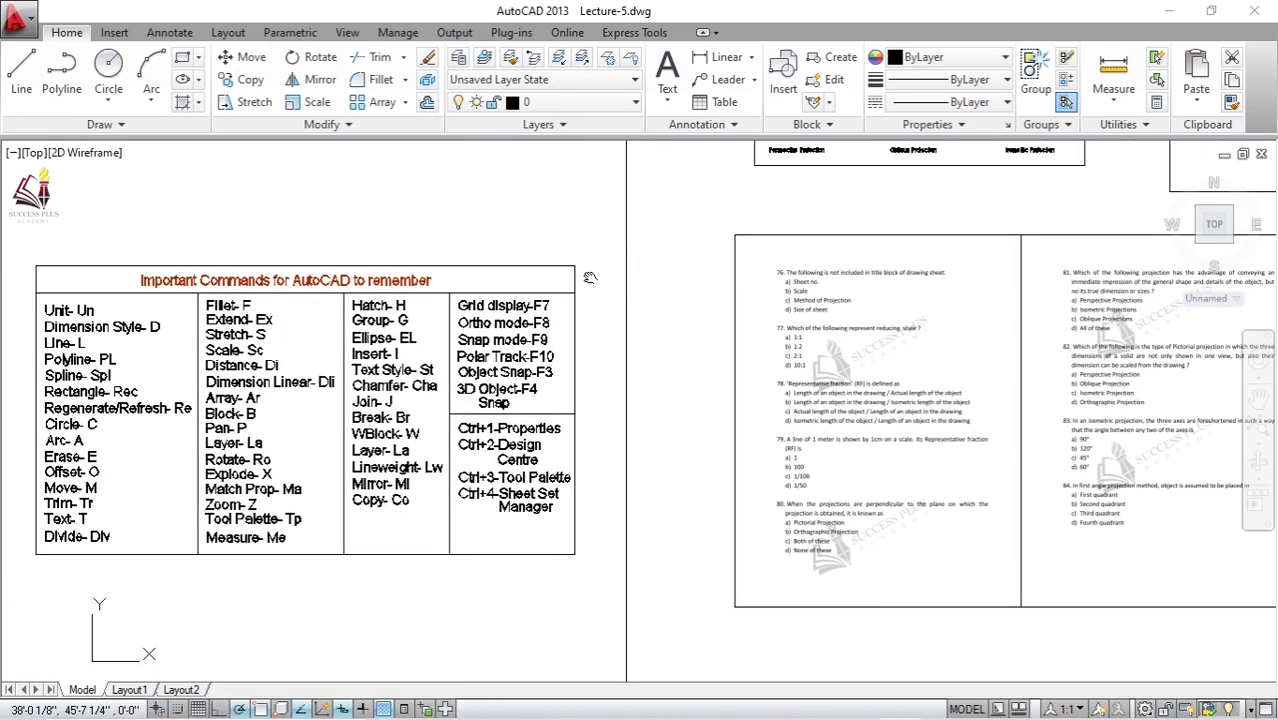
middle_drag(512, 246, 563, 261)
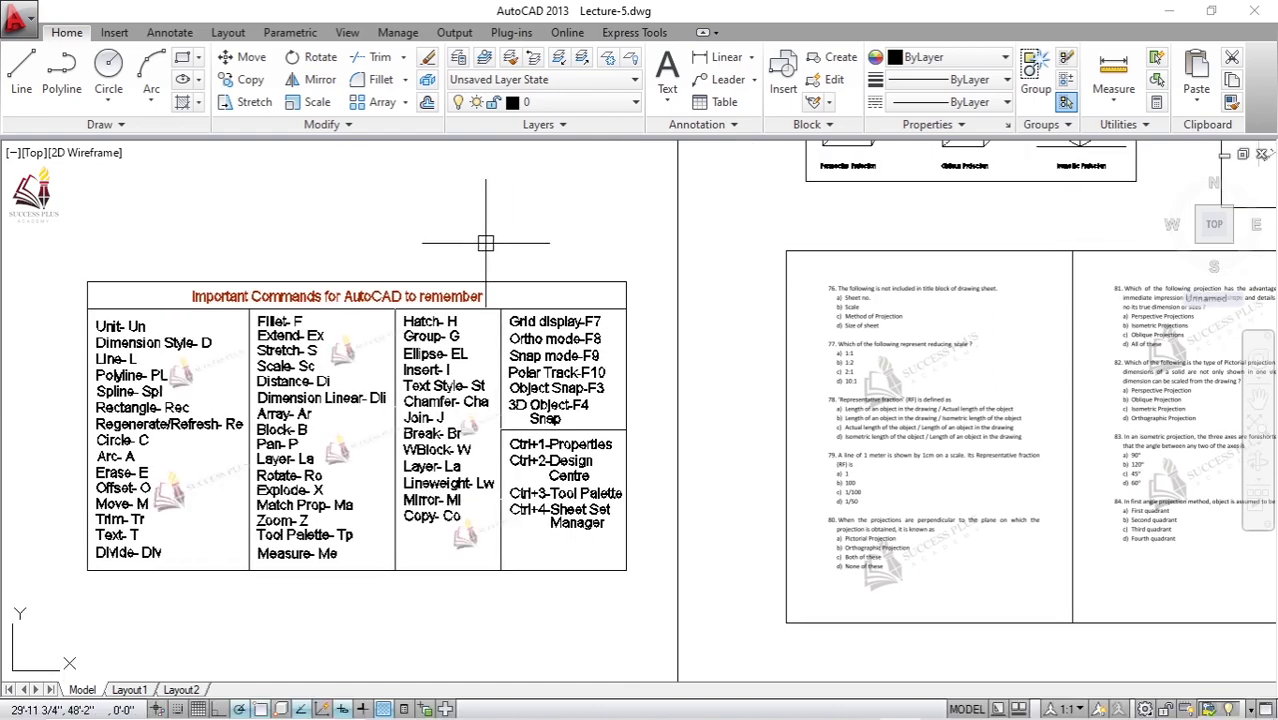
middle_drag(528, 246, 450, 219)
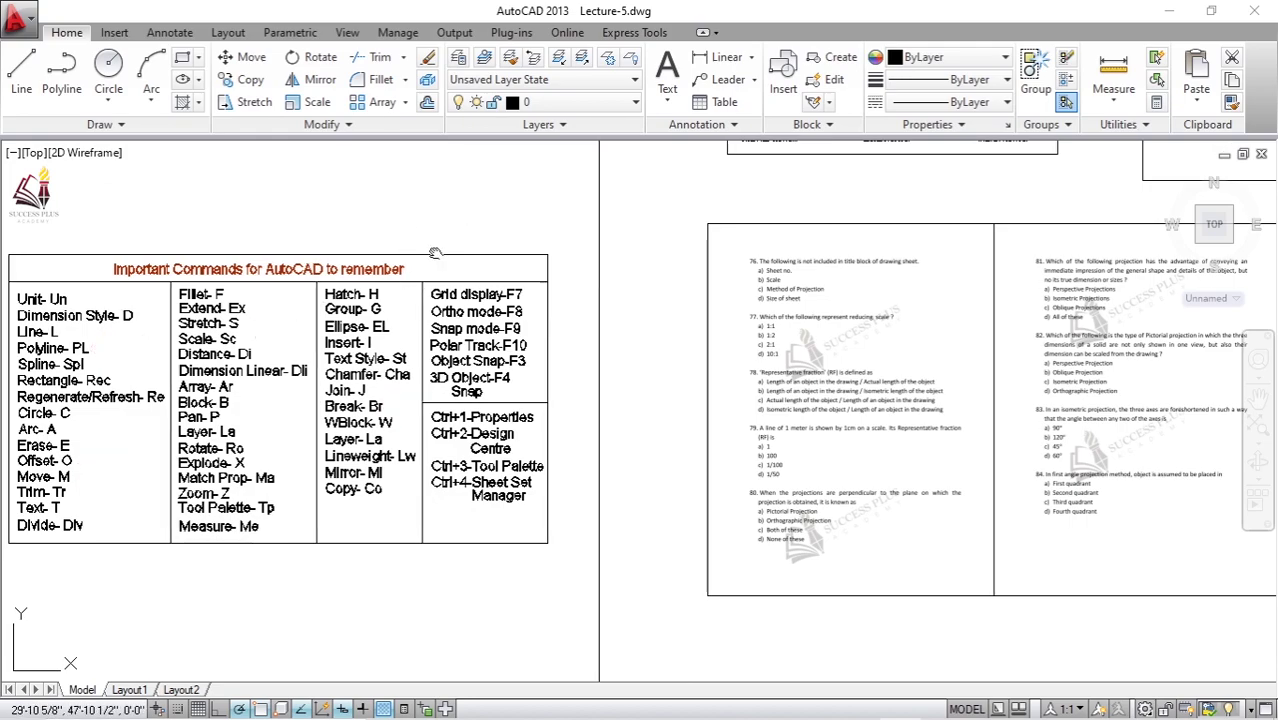
mouse_move(403, 222)
middle_down()
mouse_move(433, 252)
mouse_move(407, 261)
middle_up()
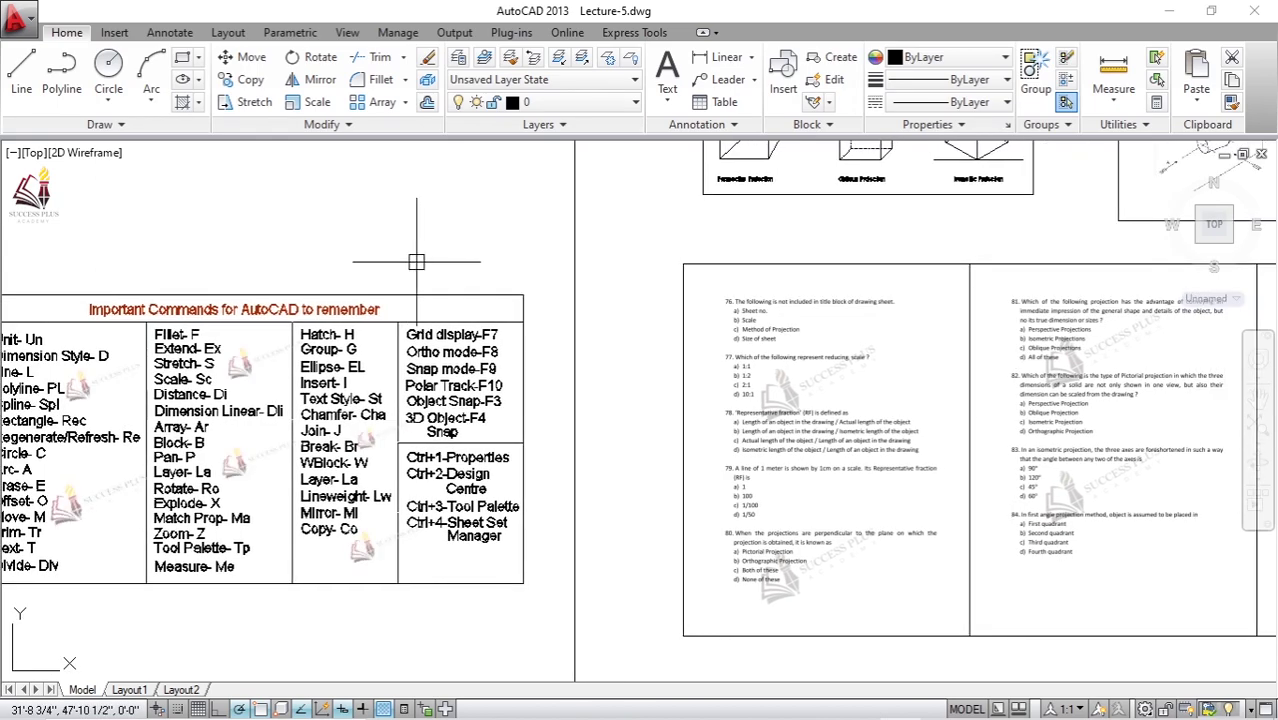
middle_drag(381, 246, 342, 226)
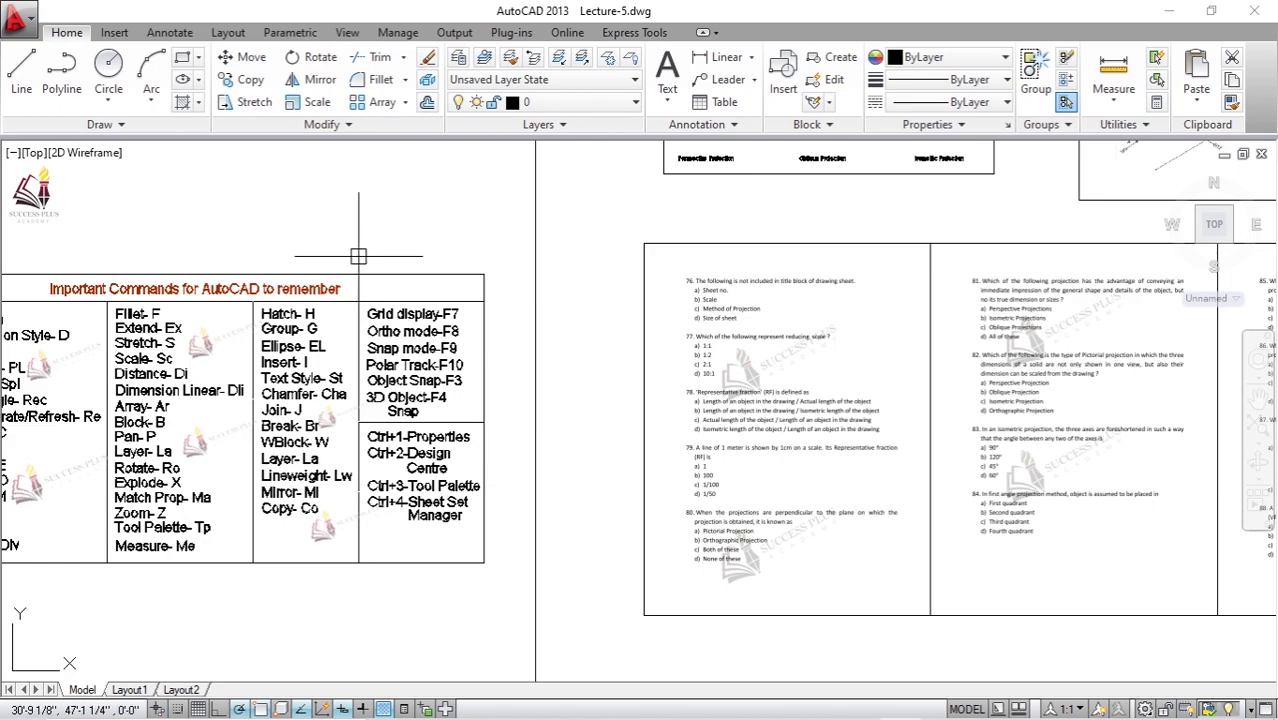
middle_drag(239, 261, 373, 241)
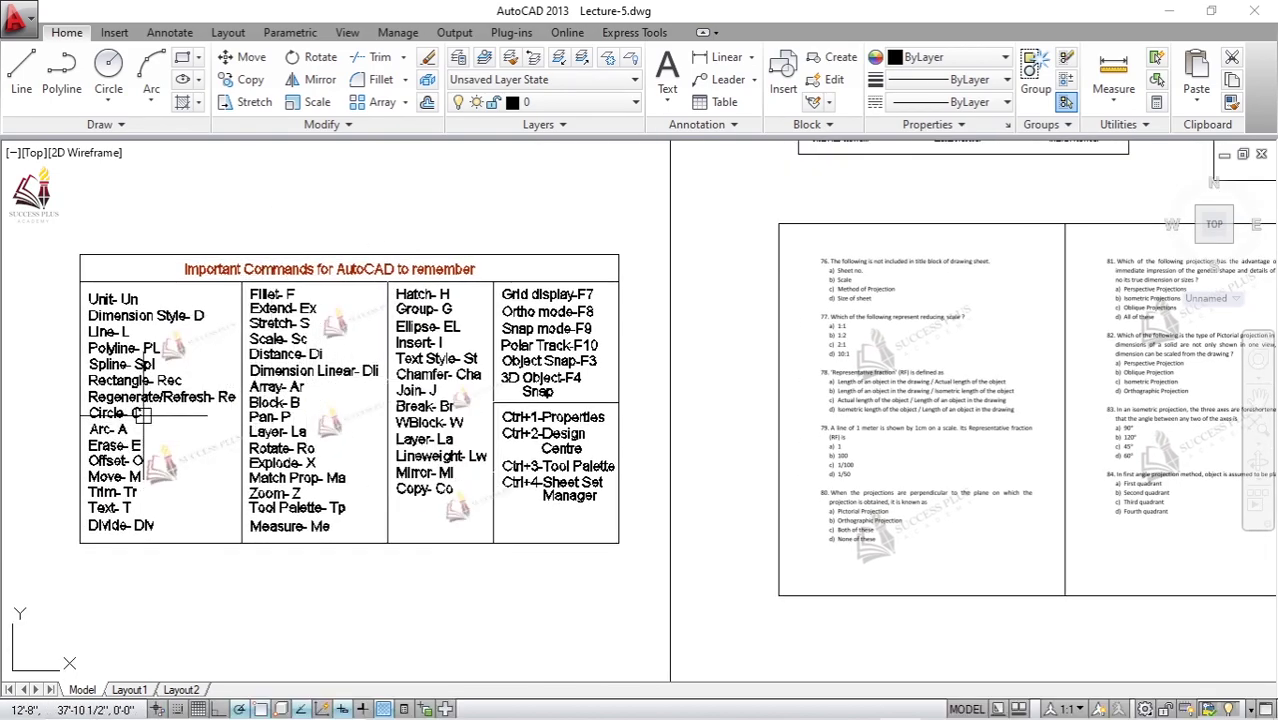
scroll(142, 413, up, 2)
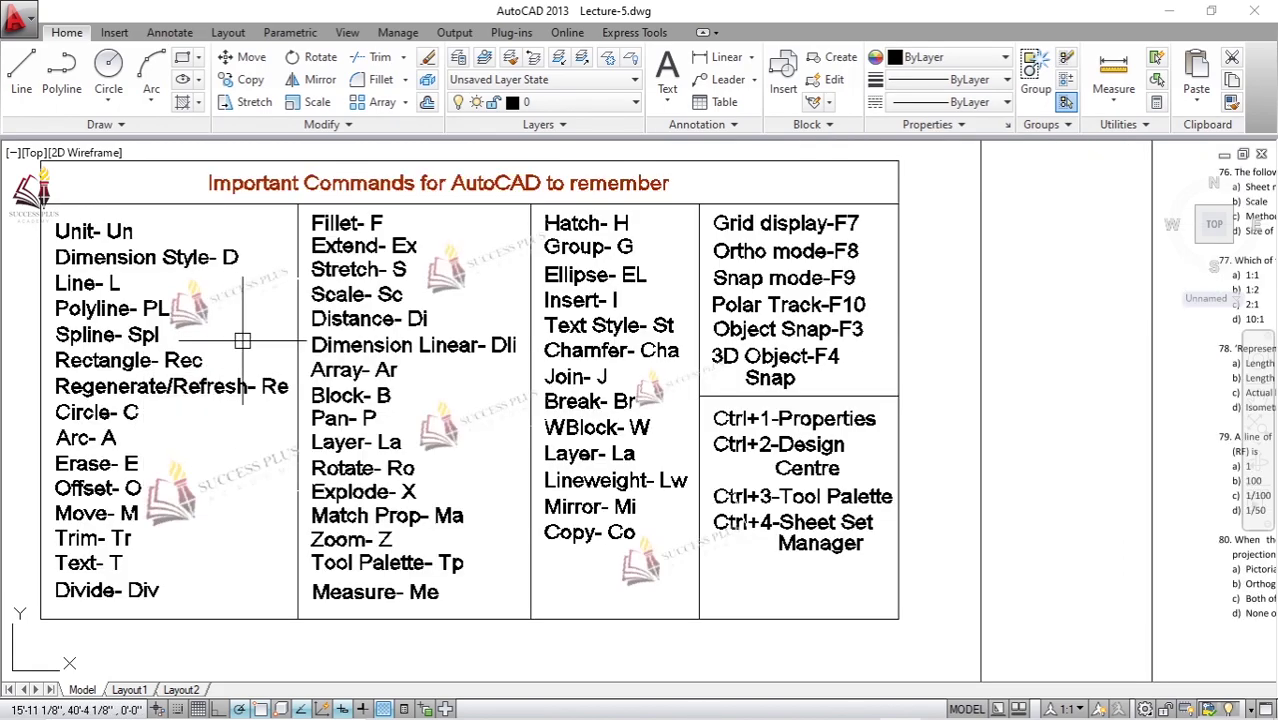
Step: Zoom and pan so the commands table sits at left beside the multiple-choice question sheets
middle_drag(245, 343, 203, 337)
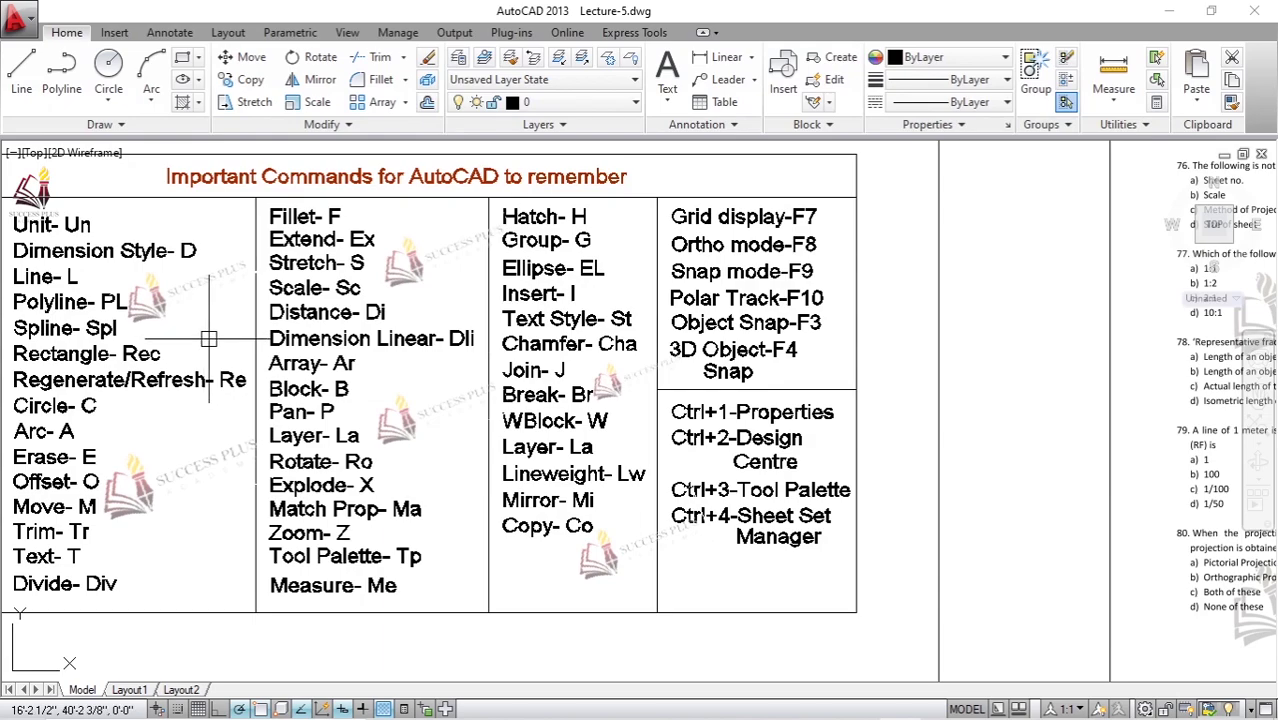
scroll(203, 337, down, 2)
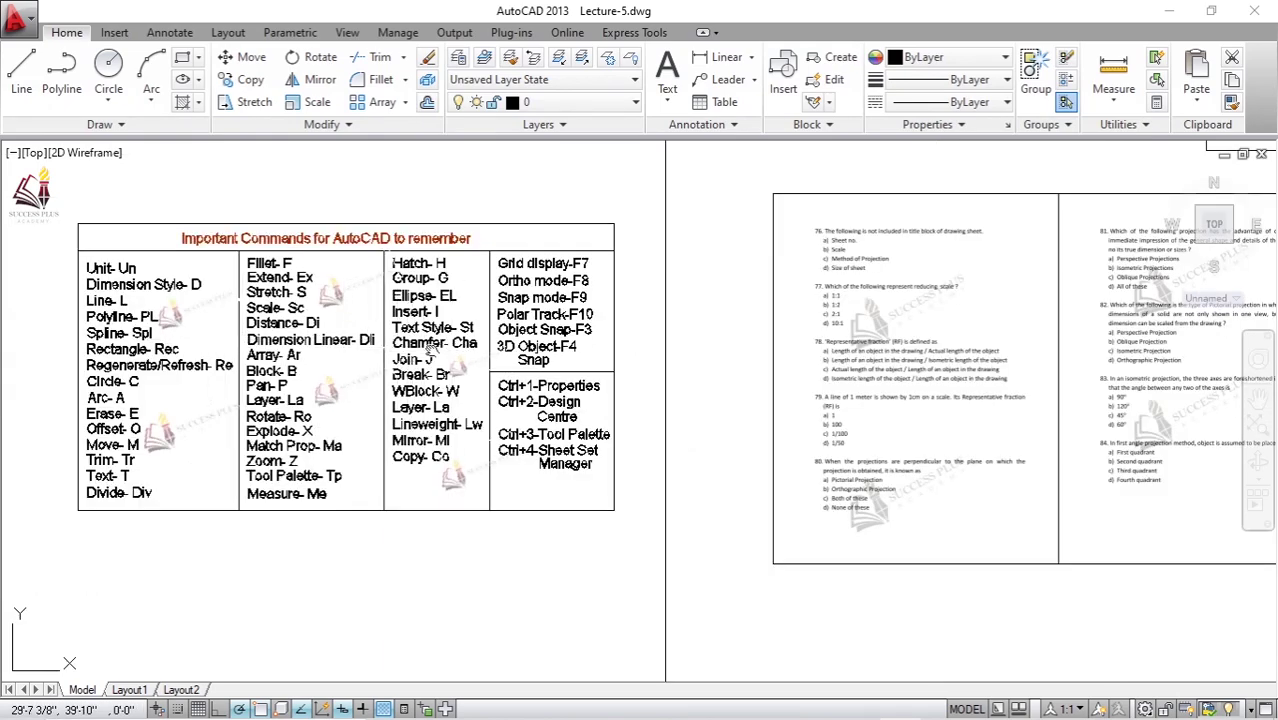
mouse_move(408, 355)
middle_down()
mouse_move(316, 345)
mouse_move(496, 345)
middle_up()
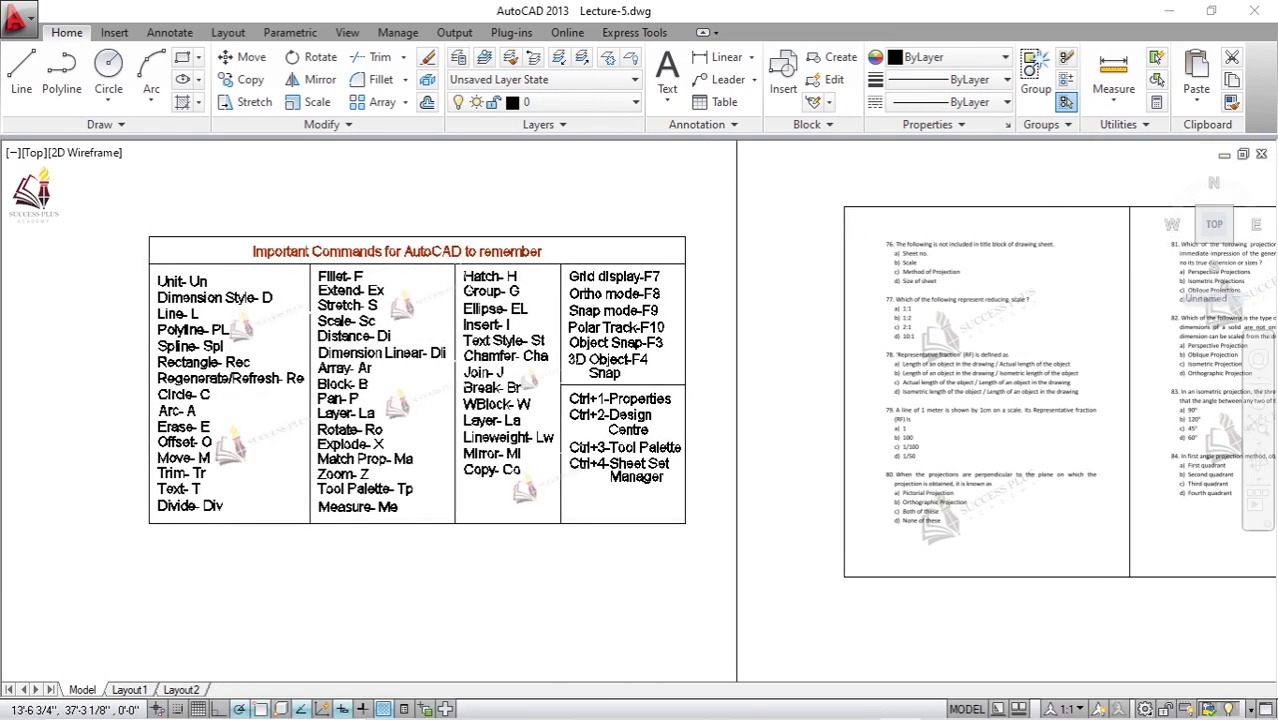
scroll(263, 371, up, 2)
middle_drag(263, 371, 327, 394)
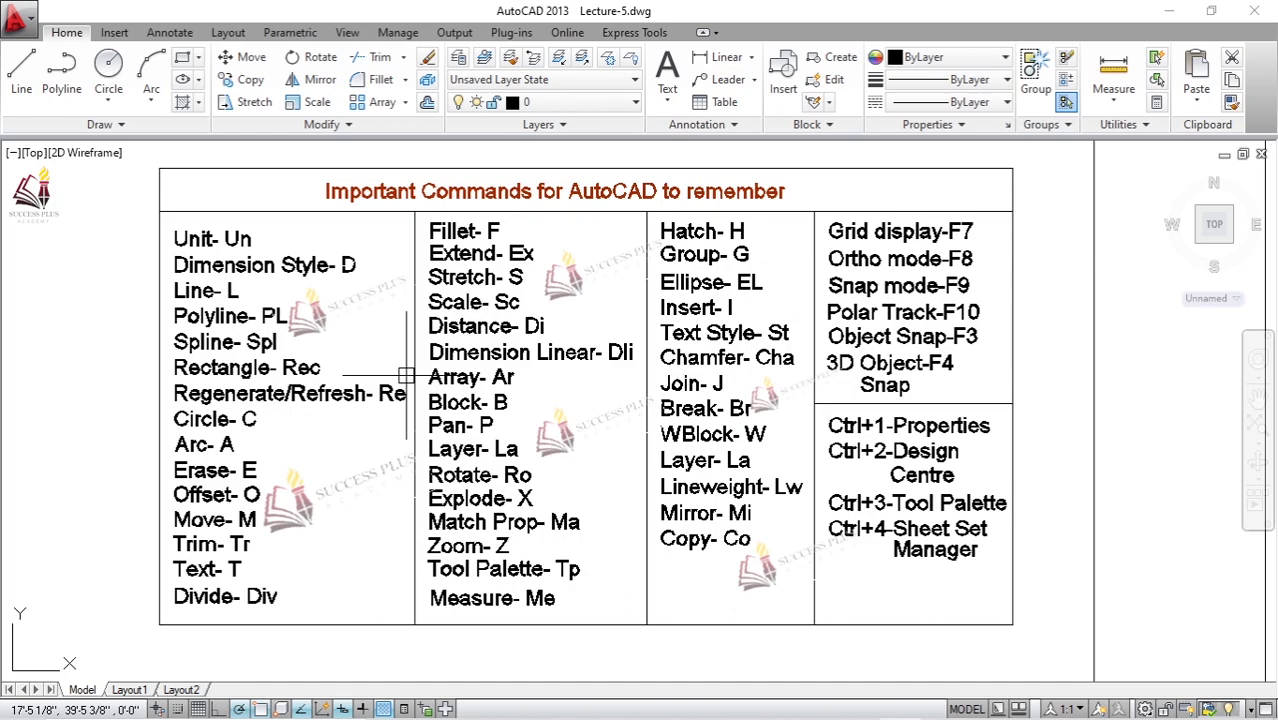
scroll(497, 330, down, 3)
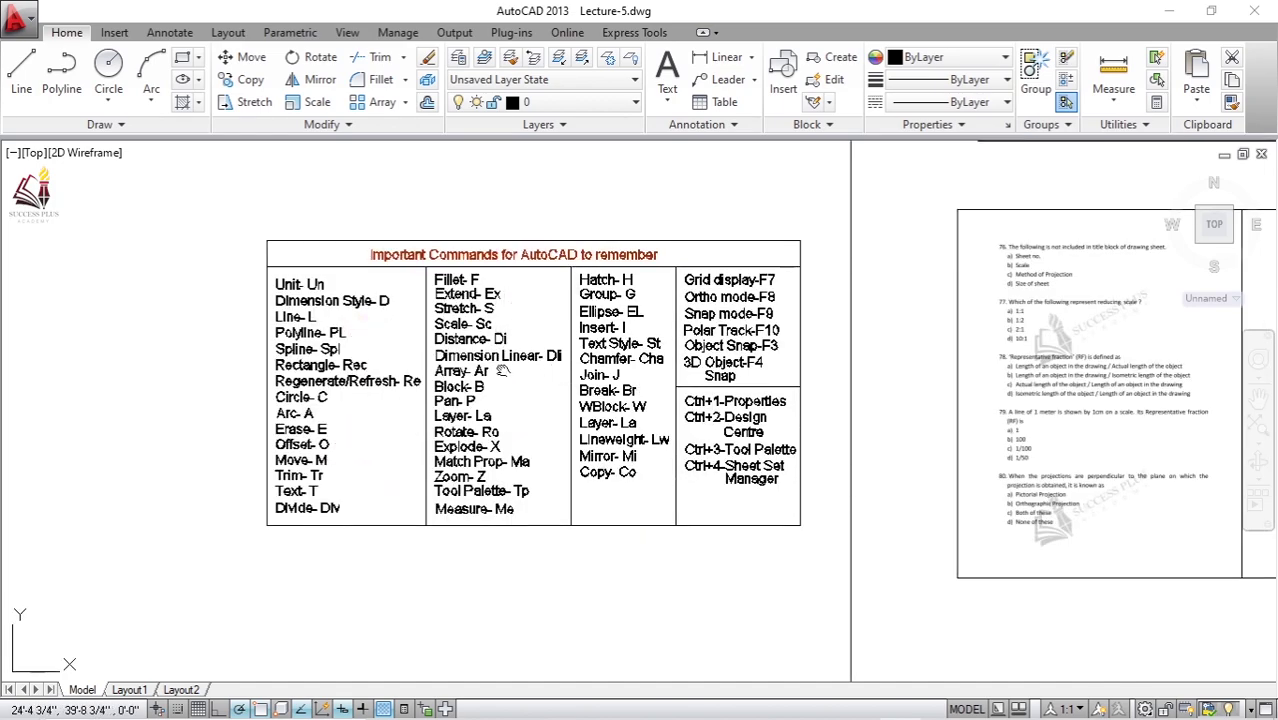
middle_drag(553, 362, 461, 370)
scroll(288, 364, up, 2)
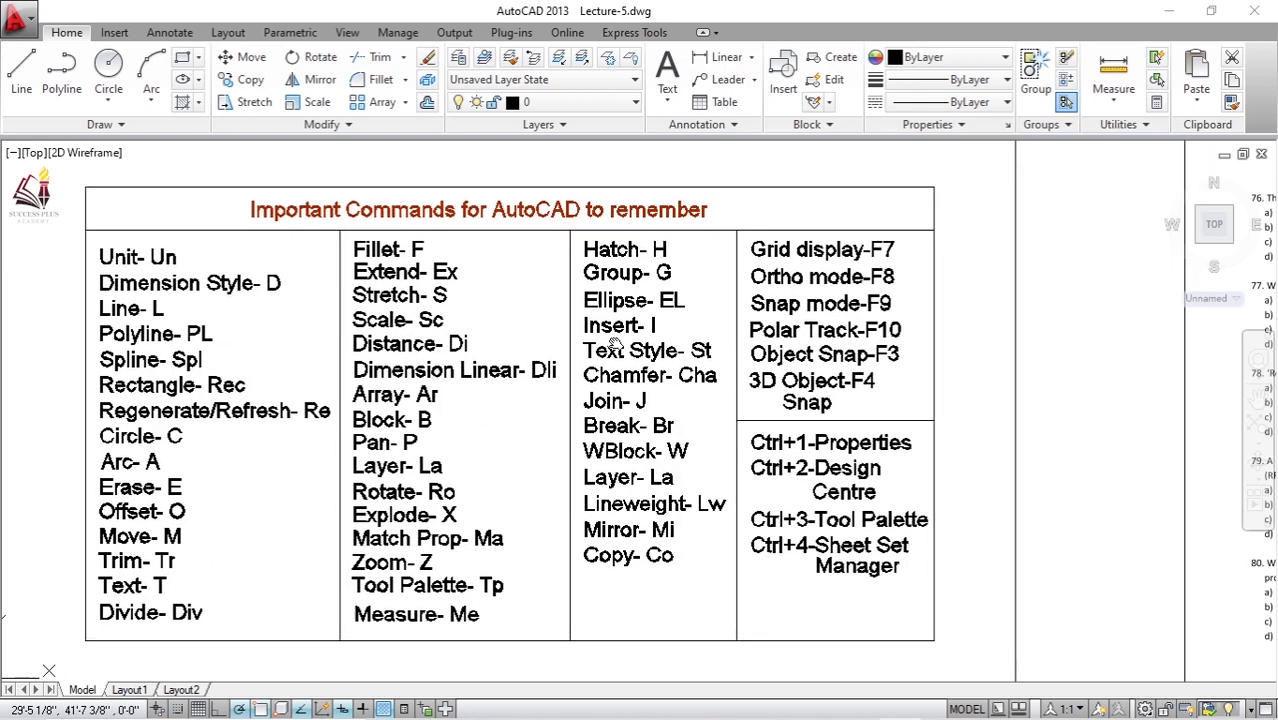
middle_drag(560, 370, 284, 408)
scroll(412, 374, down, 1)
scroll(412, 374, down, 2)
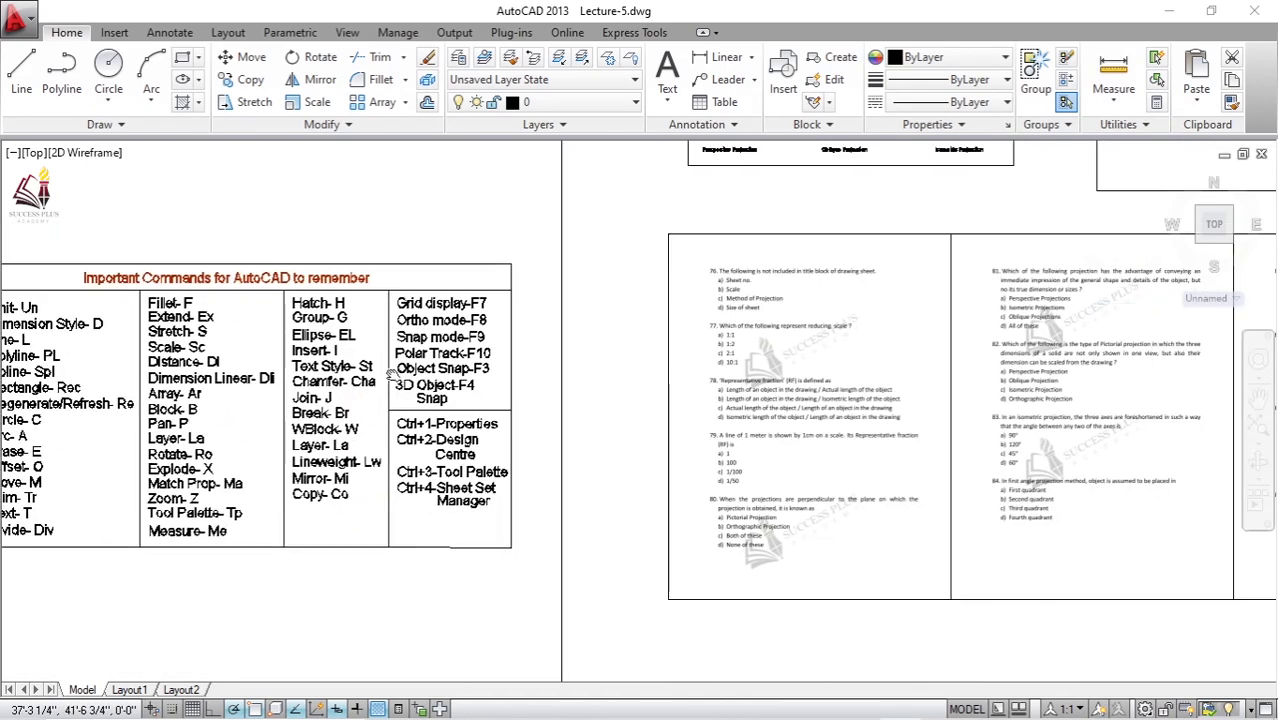
scroll(412, 374, down, 1)
Step: Pan past the Pictorial Projections and Orthographic Projections sheets and back toward the questions
middle_drag(574, 270, 460, 358)
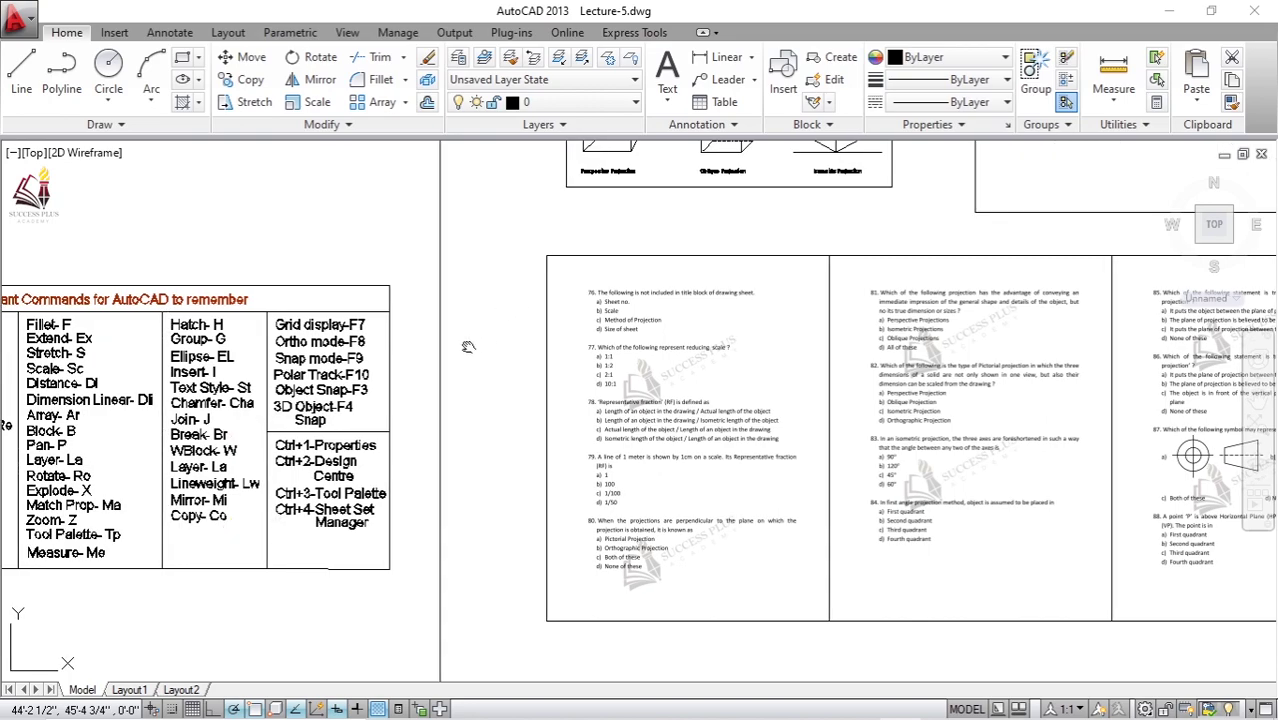
middle_drag(588, 308, 481, 362)
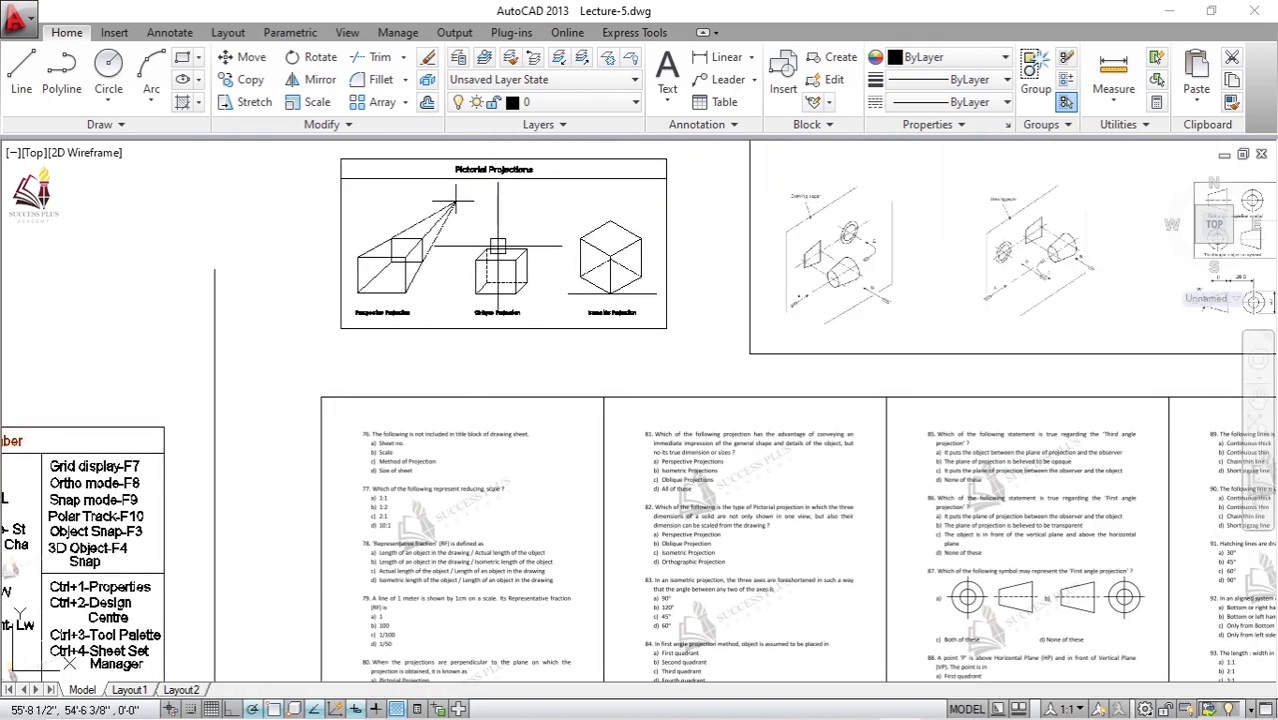
middle_drag(526, 276, 469, 307)
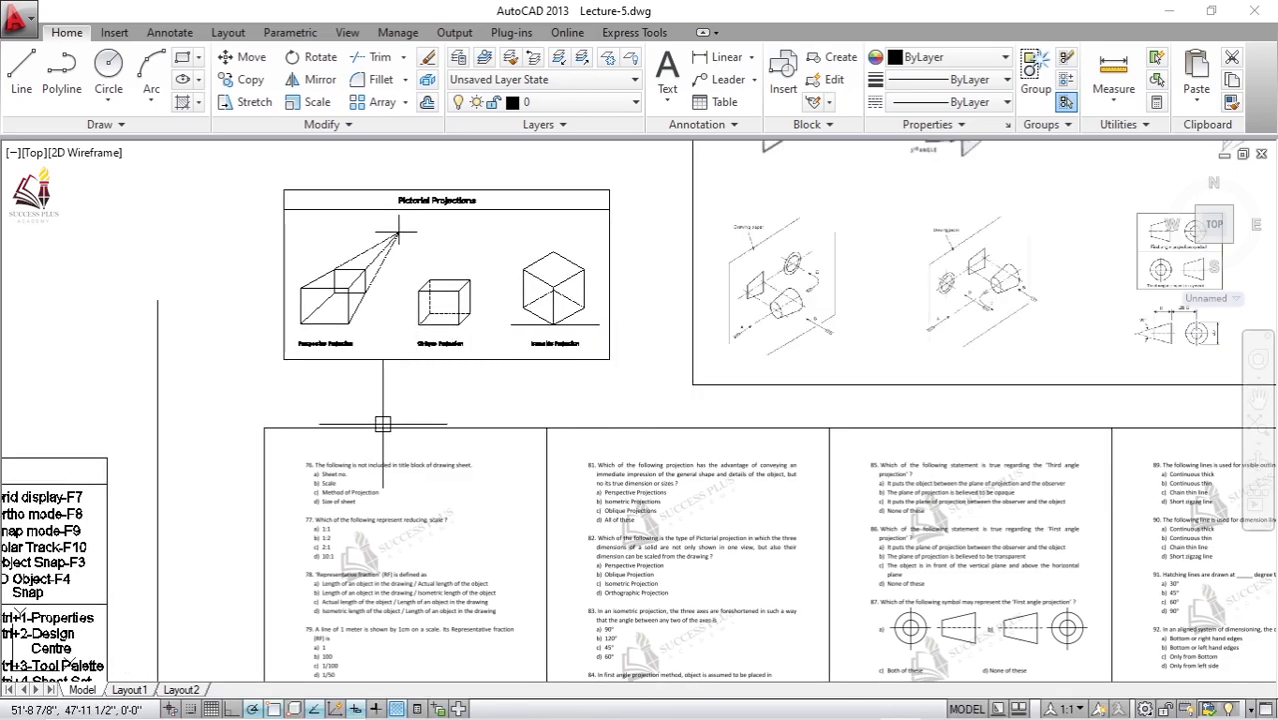
middle_drag(383, 423, 509, 347)
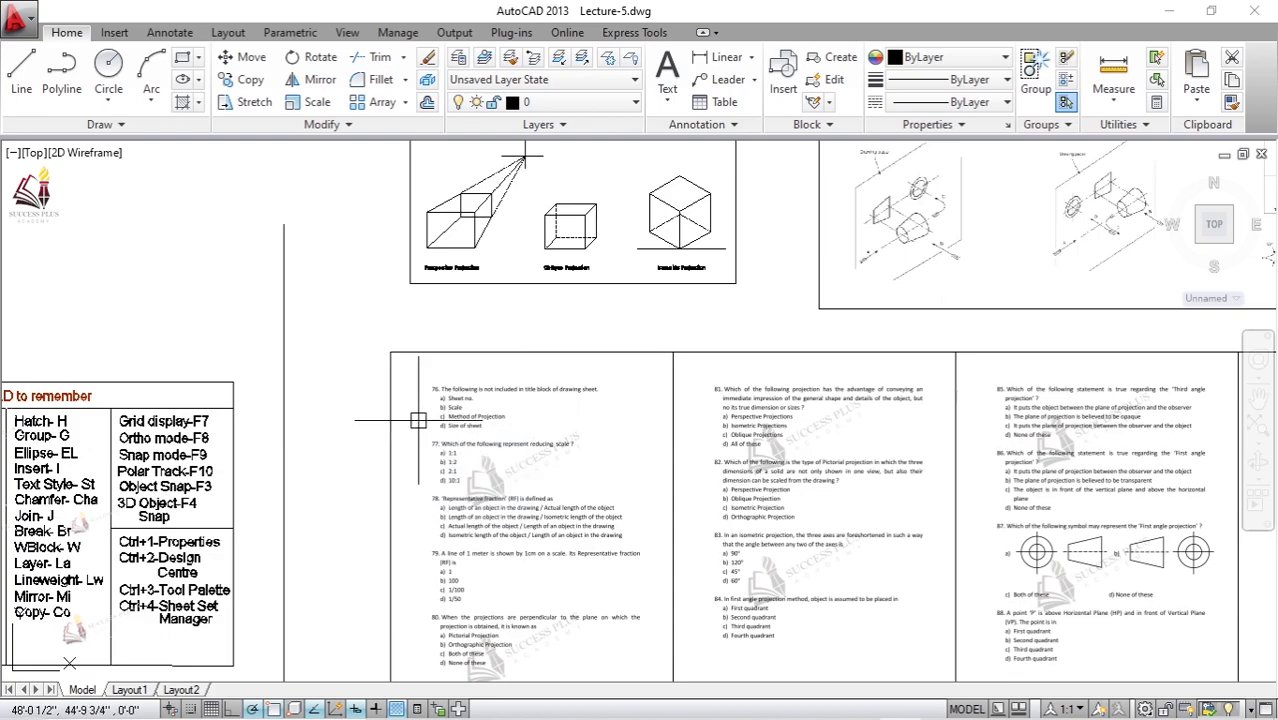
middle_drag(447, 397, 299, 505)
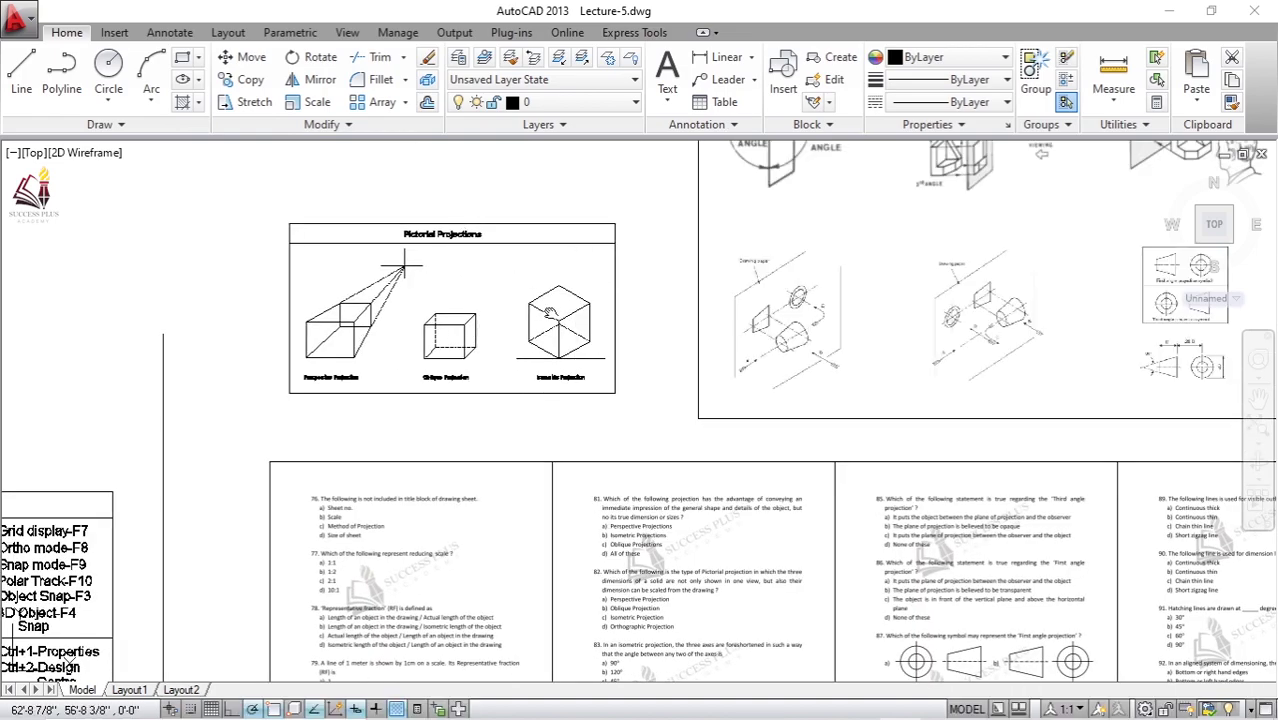
middle_drag(560, 300, 455, 357)
middle_drag(718, 257, 600, 337)
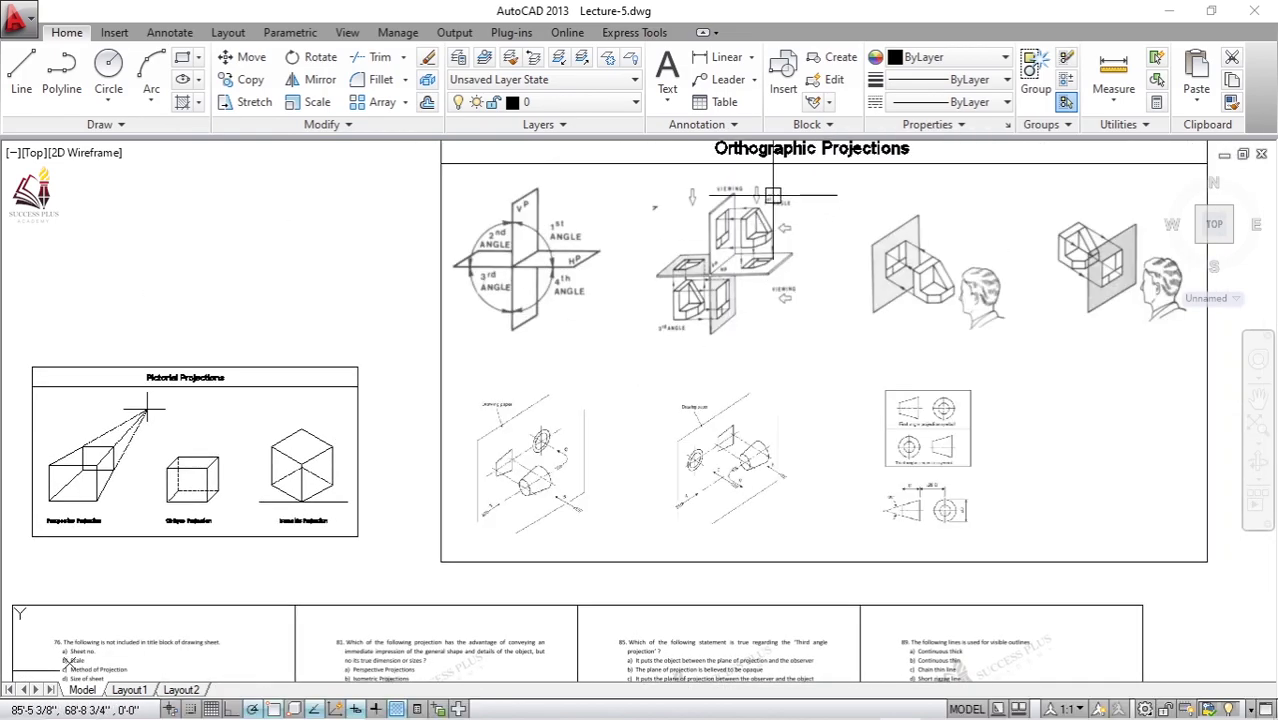
middle_drag(499, 422, 825, 208)
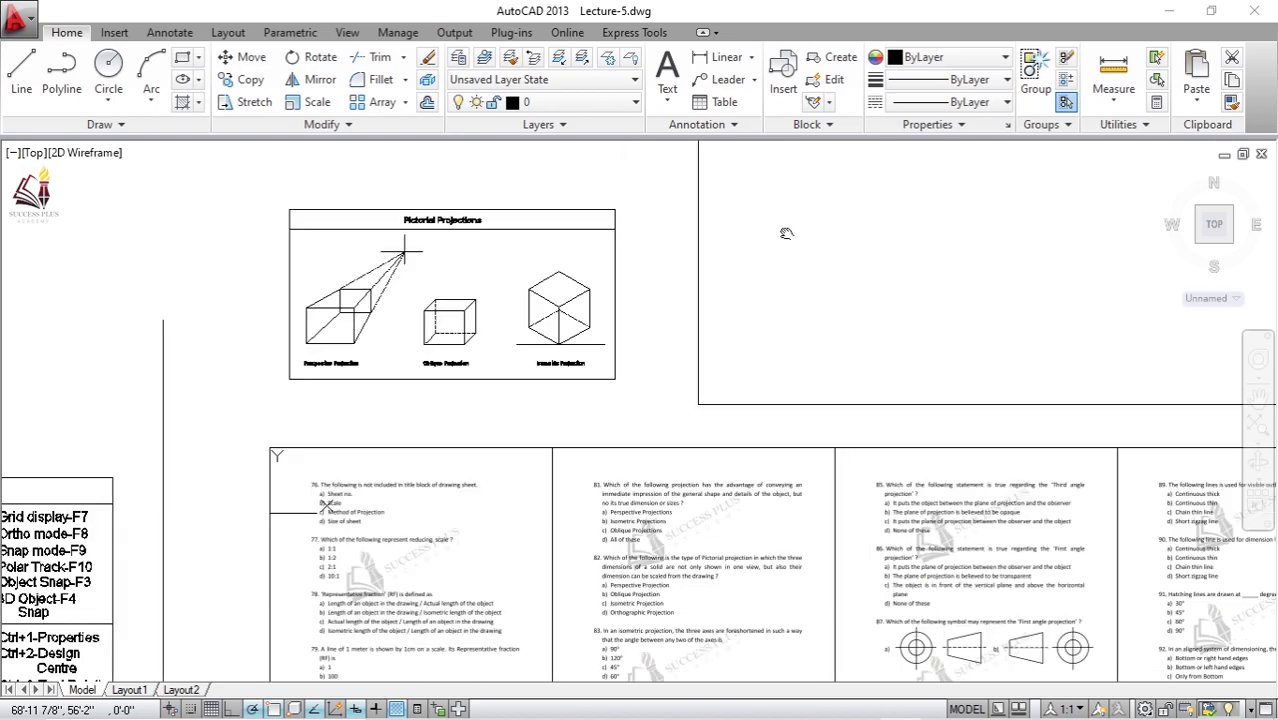
Step: Zoom in on question 76, leaving empty space left of its text
mouse_move(389, 419)
middle_down()
mouse_move(472, 323)
mouse_move(308, 371)
mouse_move(243, 340)
middle_up()
scroll(475, 327, up, 4)
scroll(475, 329, up, 2)
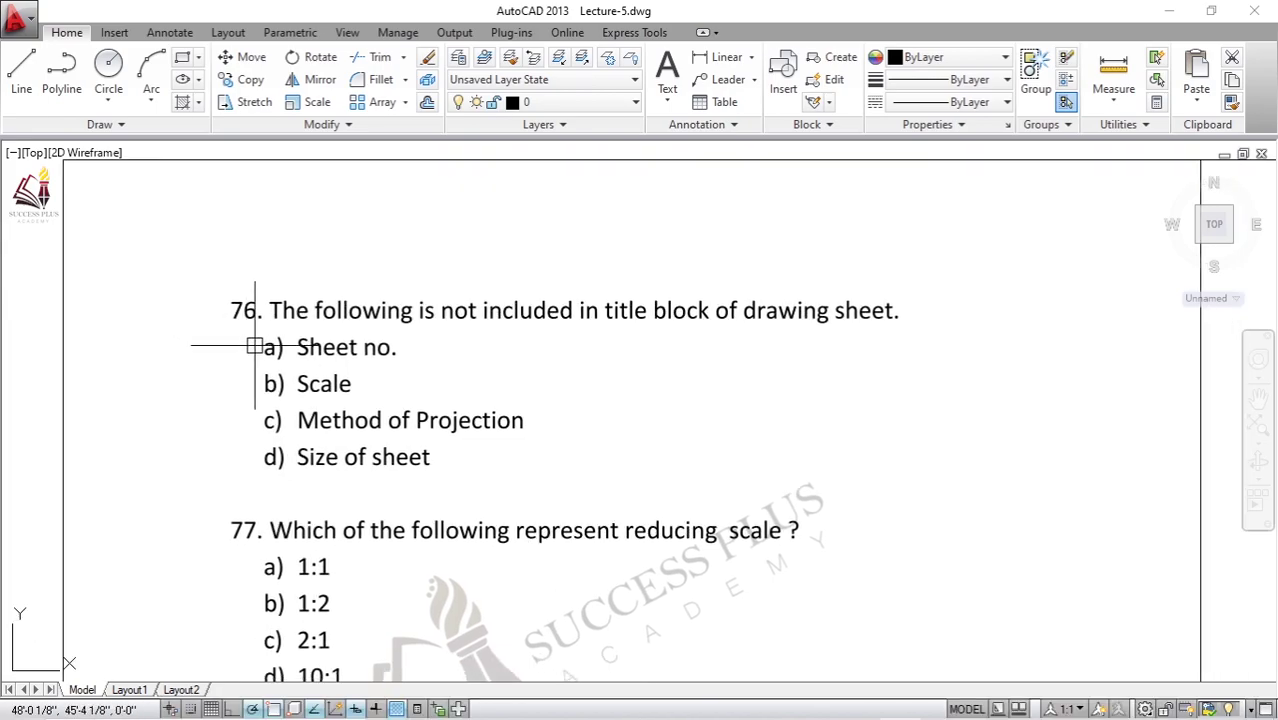
middle_drag(222, 393, 406, 376)
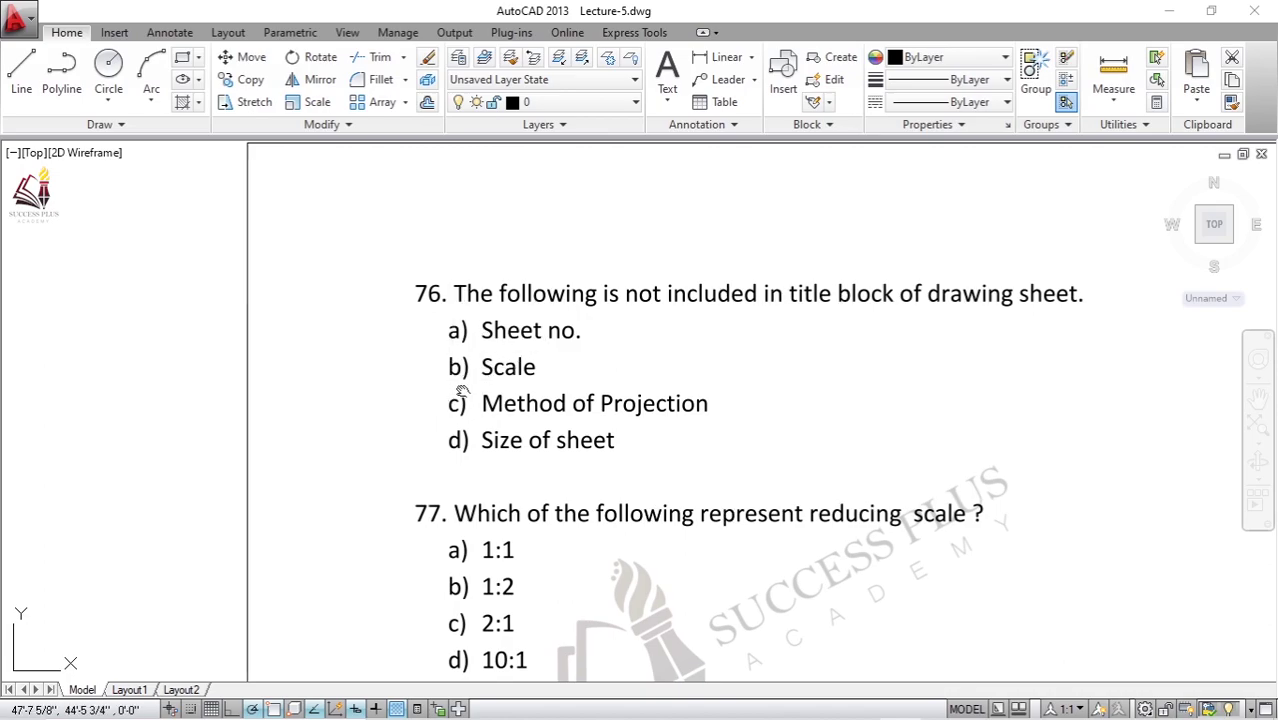
middle_drag(410, 396, 590, 365)
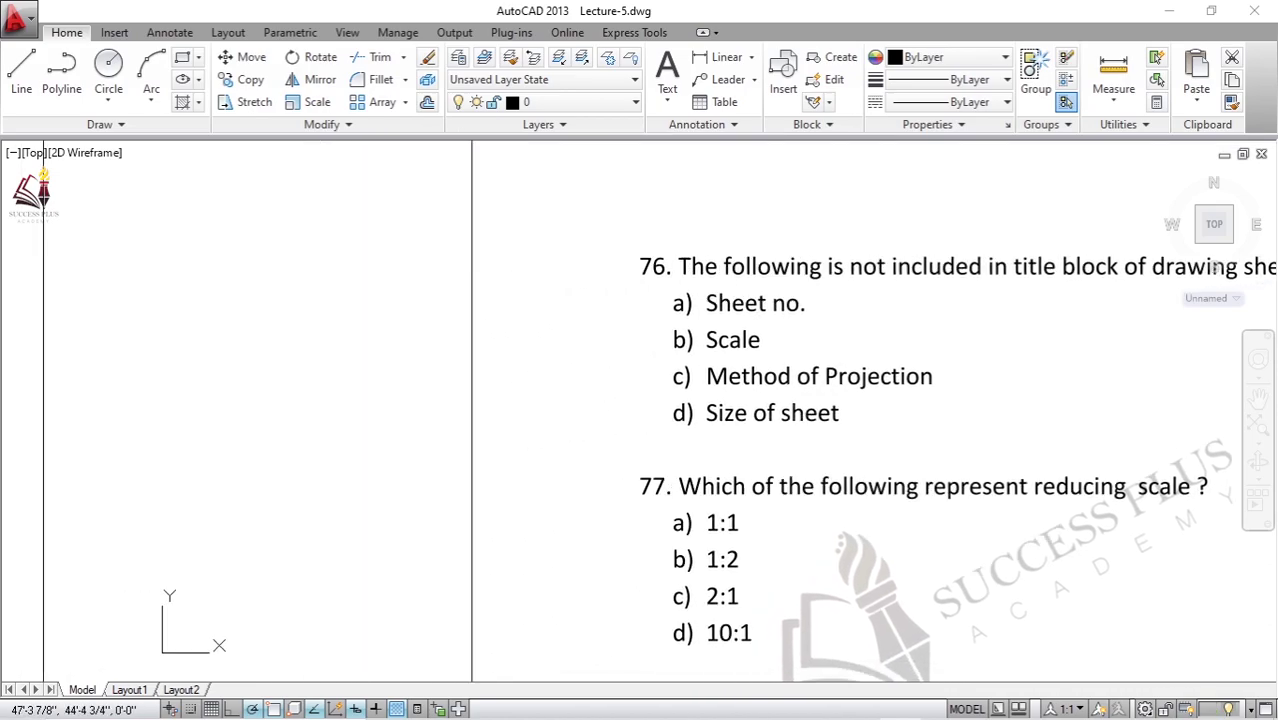
Step: Draw a rectangle (RC) left of question 76 as a sheet sketch
text(r)
text(c)
key(Return)
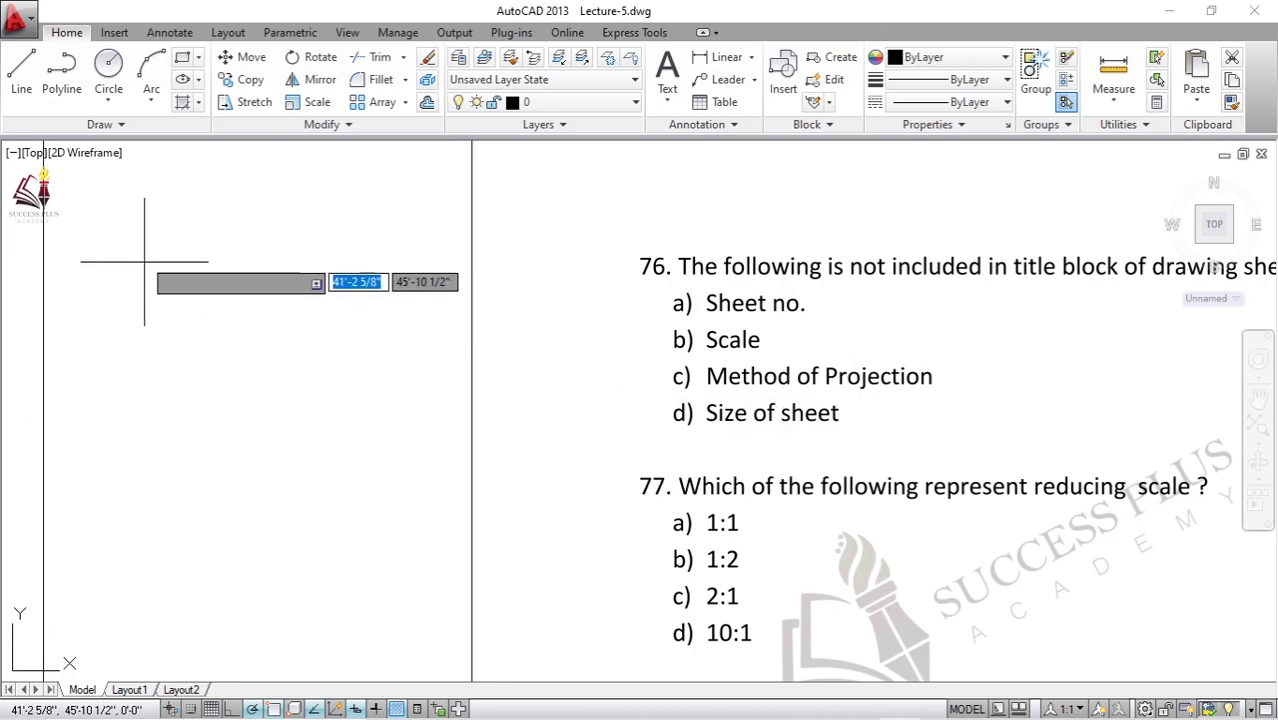
click(140, 255)
click(362, 378)
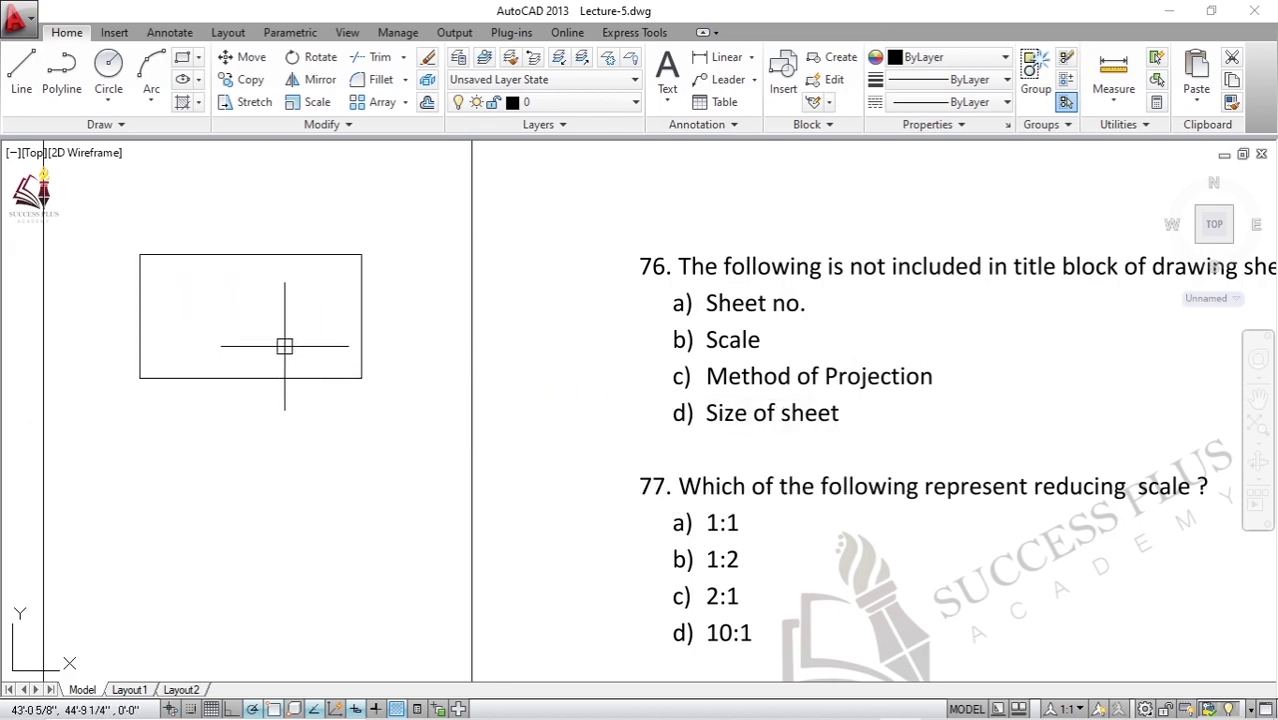
middle_drag(280, 343, 404, 368)
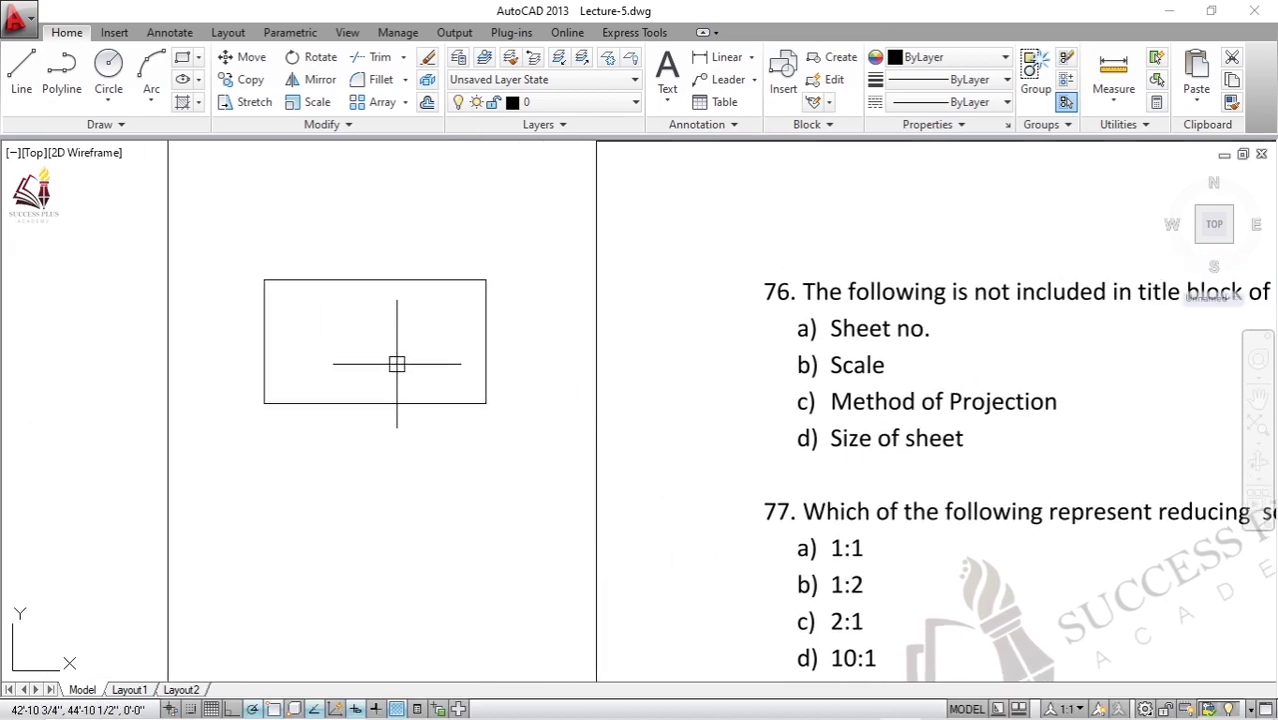
scroll(264, 395, up, 2)
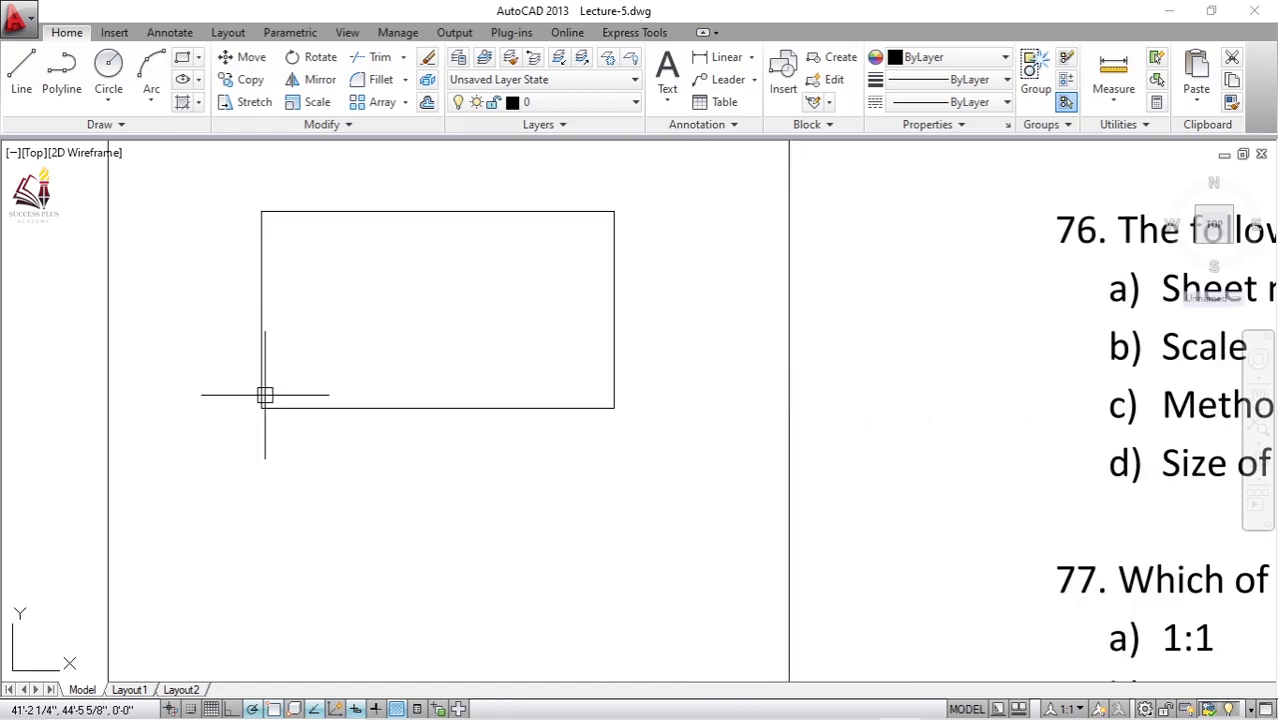
Step: Draw a horizontal line across the rectangle's bottom as a title-block strip, then begin selecting it
text(l)
key(Return)
click(262, 385)
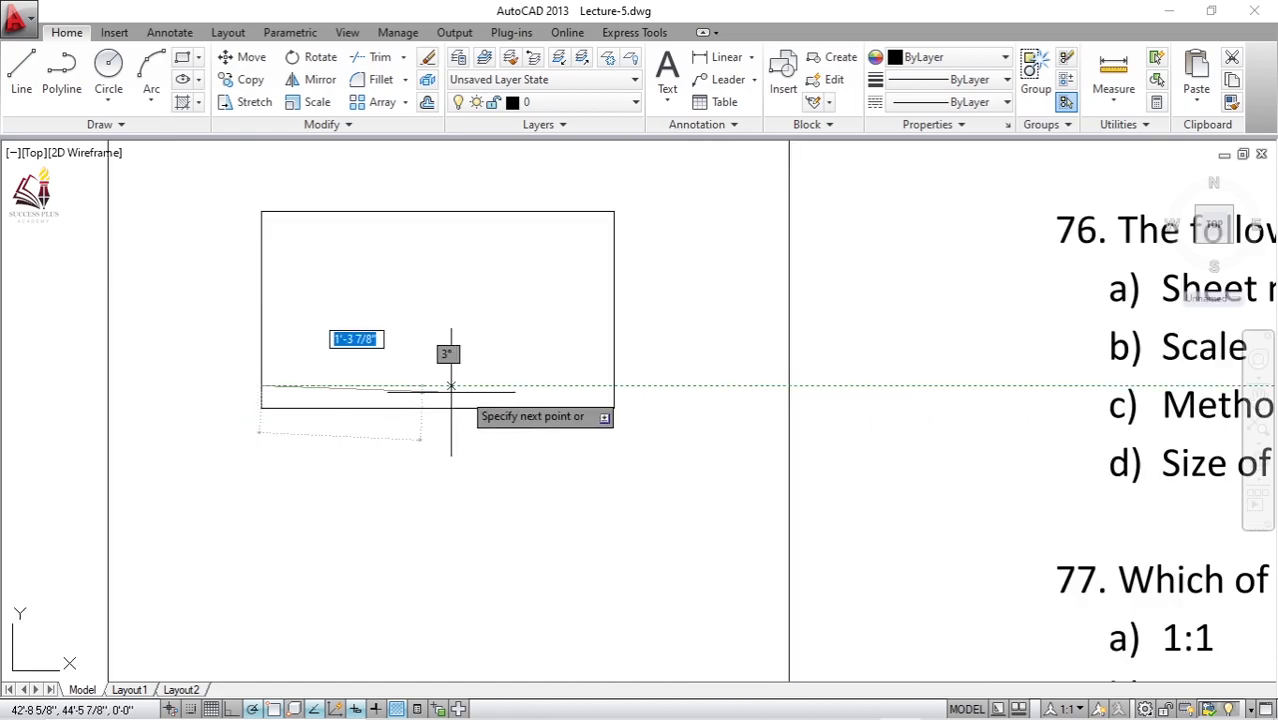
click(613, 386)
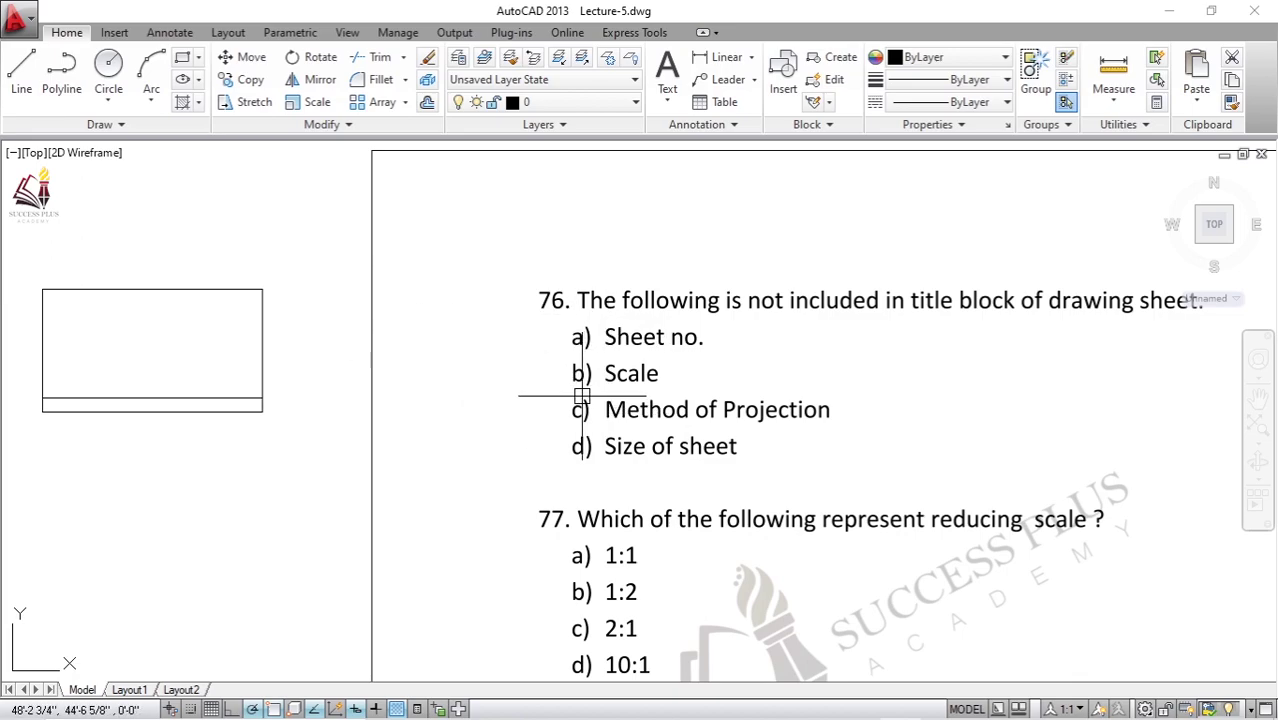
click(605, 373)
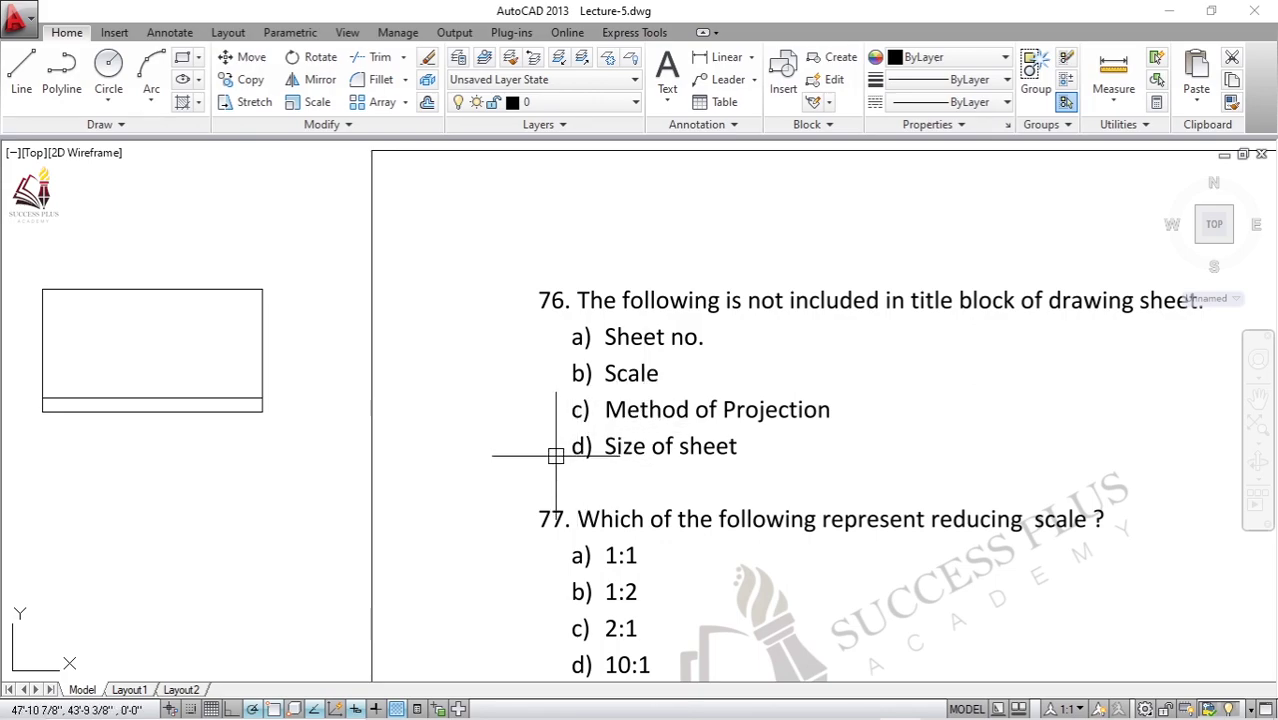
middle_drag(285, 345, 388, 351)
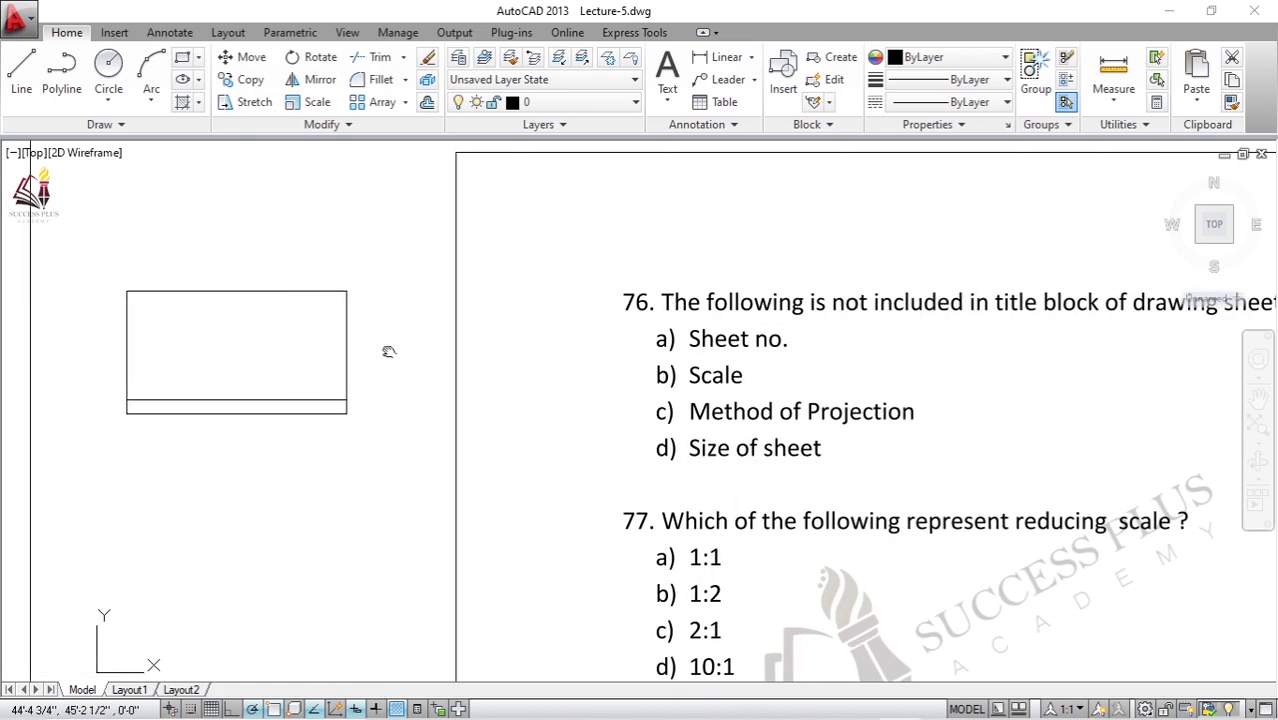
click(385, 265)
Step: Erase the rectangle and draw a tick beside option d) Size of sheet for question 76
click(328, 439)
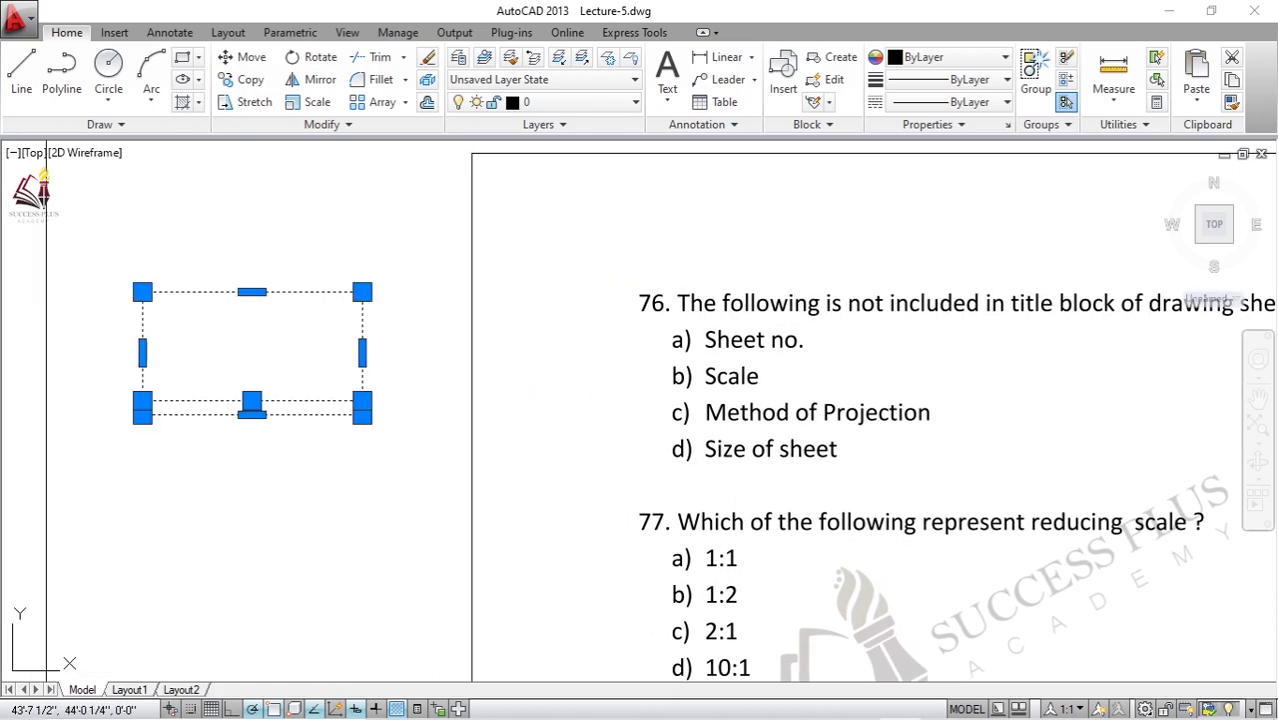
key(Delete)
key(Return)
scroll(690, 450, up, 2)
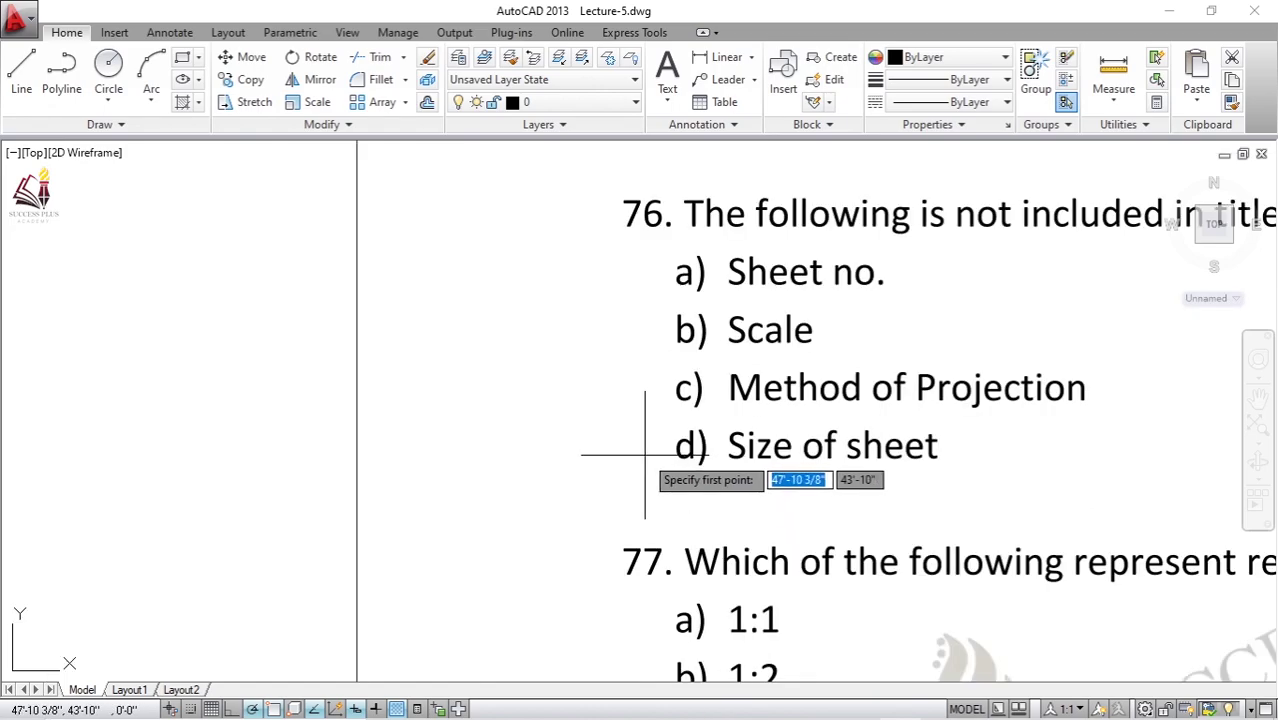
click(645, 458)
click(668, 473)
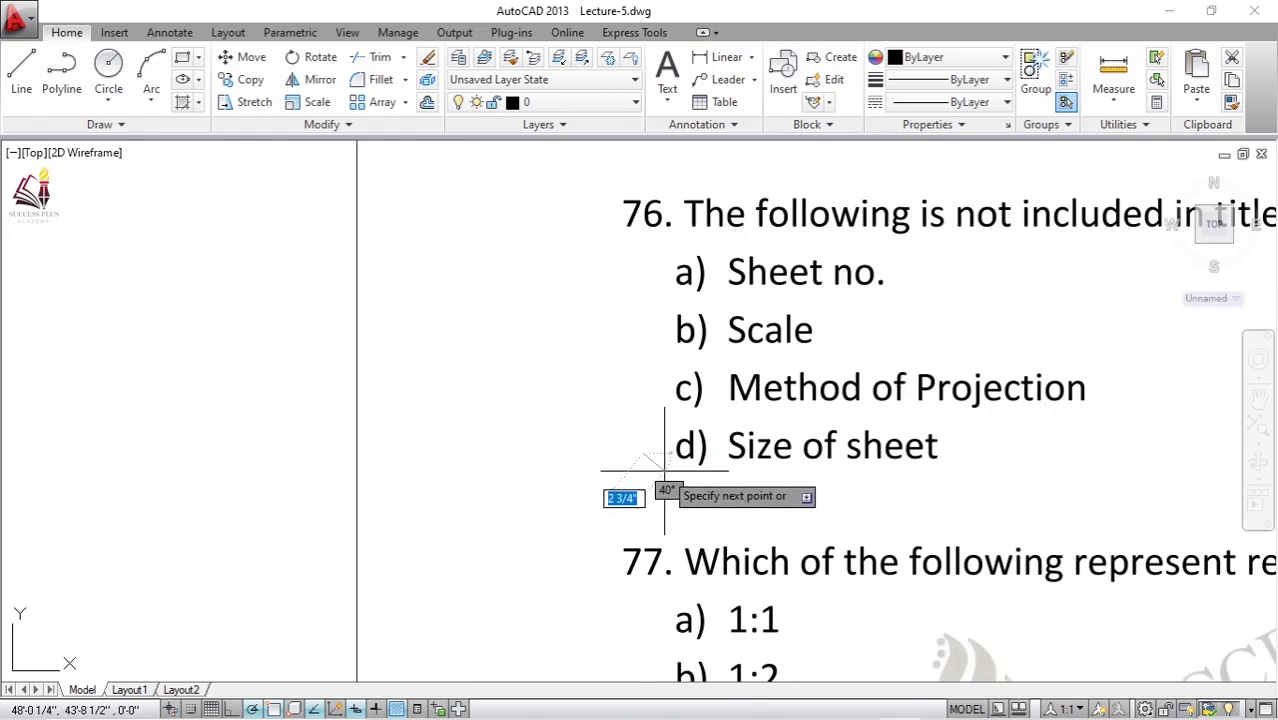
click(722, 418)
key(Return)
Step: Pan and zoom to bring question 77 and the left margin into view
mouse_move(685, 476)
middle_down()
mouse_move(559, 414)
mouse_move(530, 330)
middle_up()
scroll(596, 434, down, 2)
scroll(548, 397, down, 2)
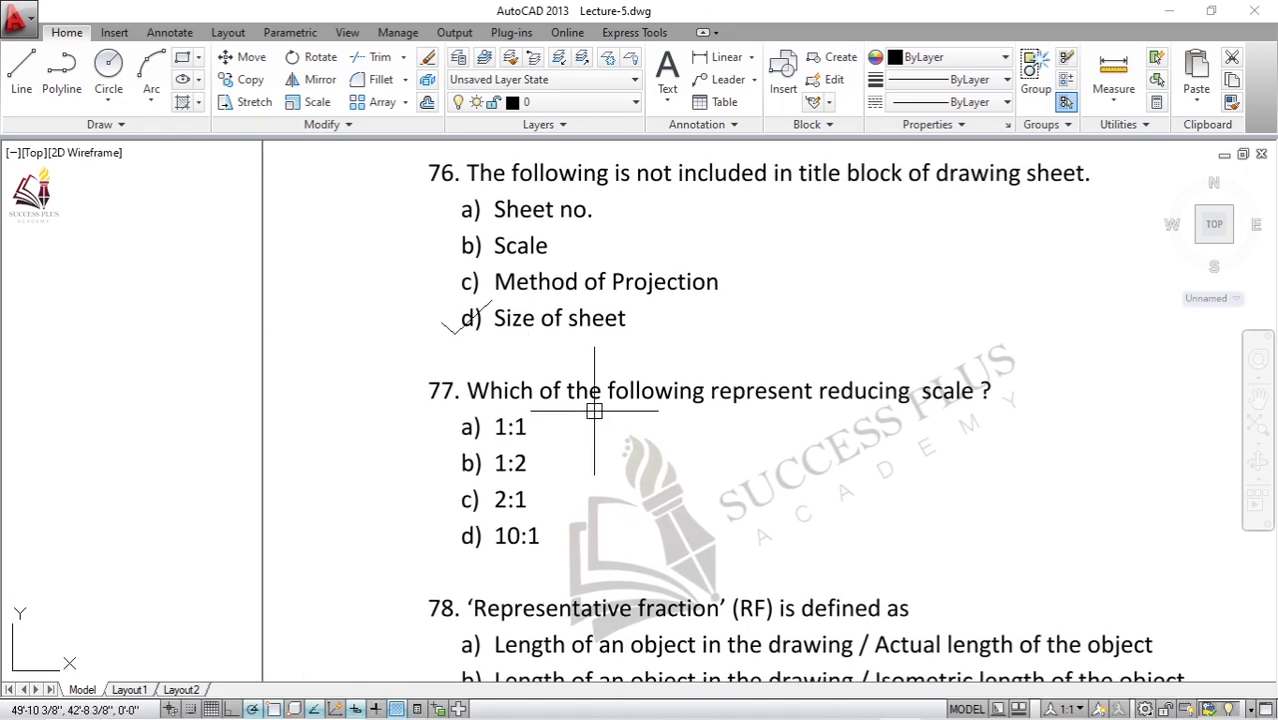
middle_drag(642, 374, 596, 371)
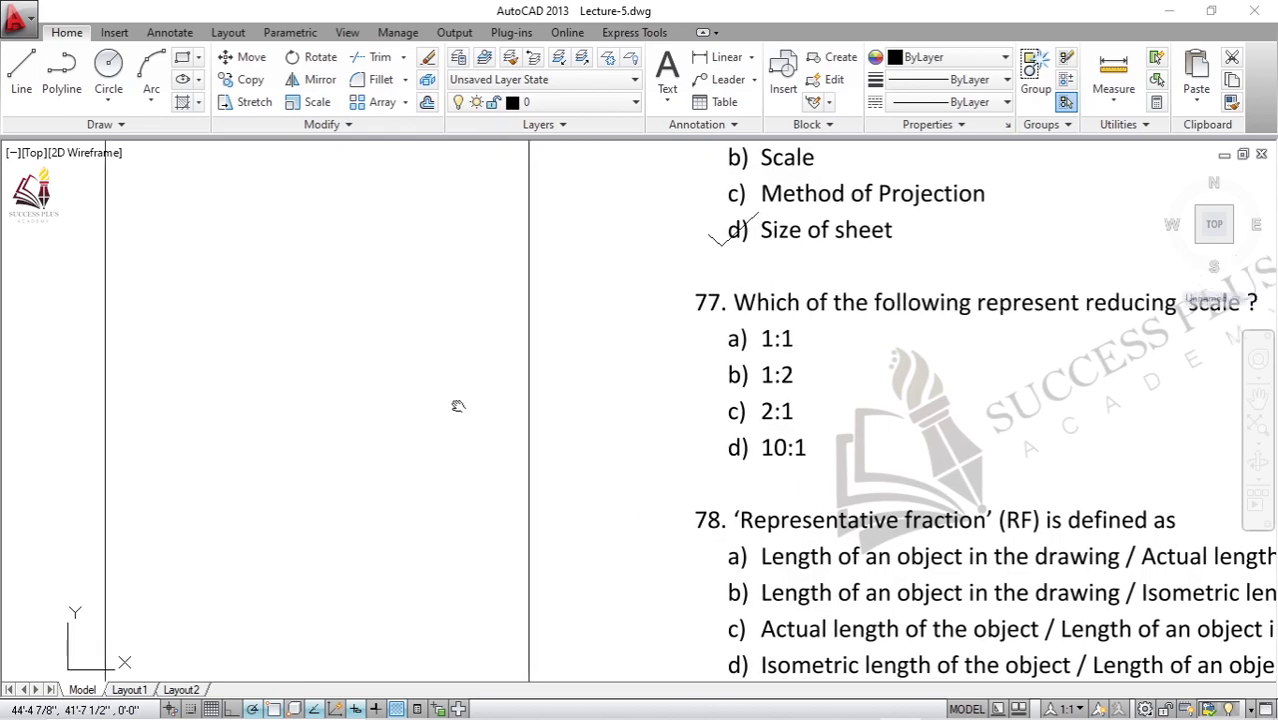
middle_drag(440, 406, 500, 405)
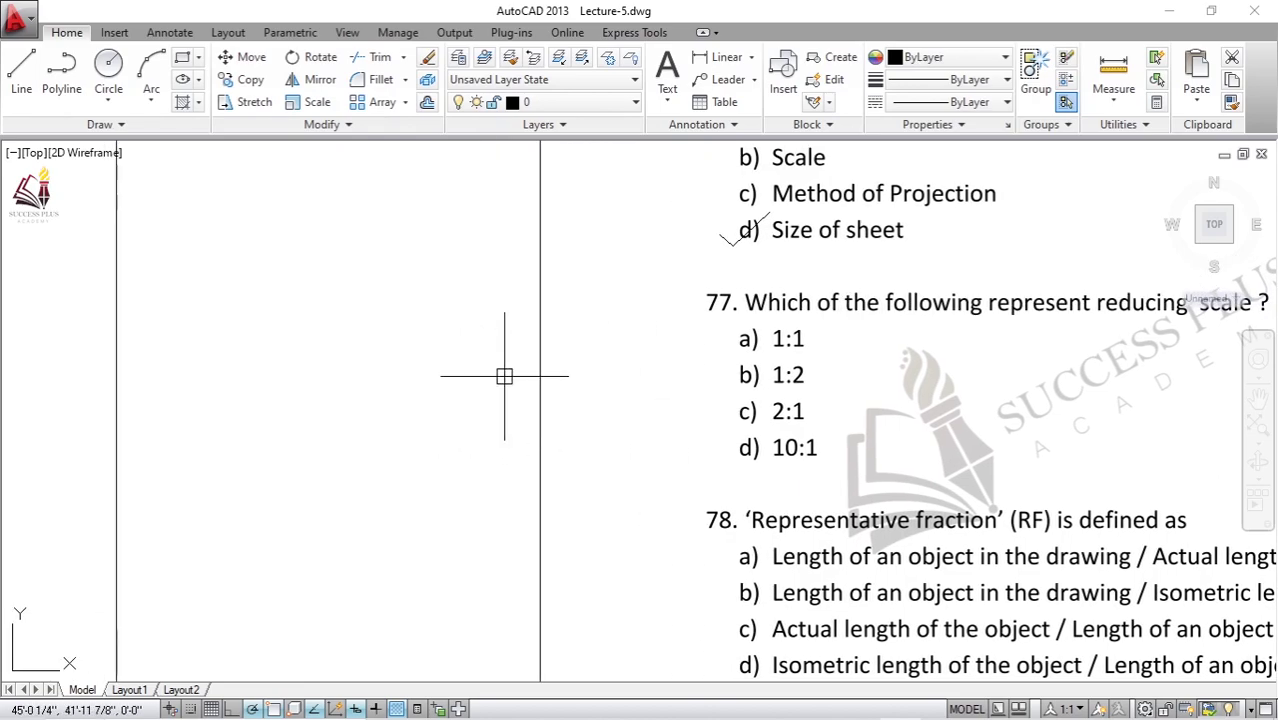
mouse_move(571, 360)
middle_down()
mouse_move(445, 355)
mouse_move(512, 384)
middle_up()
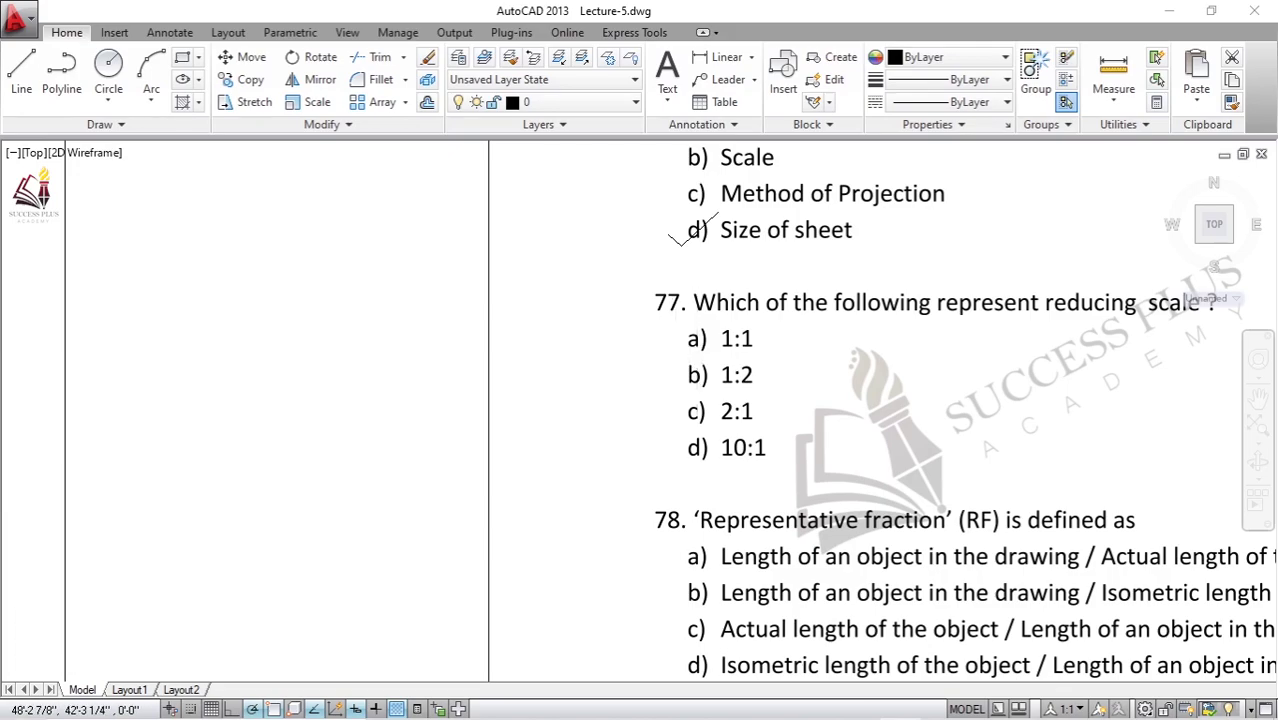
scroll(700, 353, up, 1)
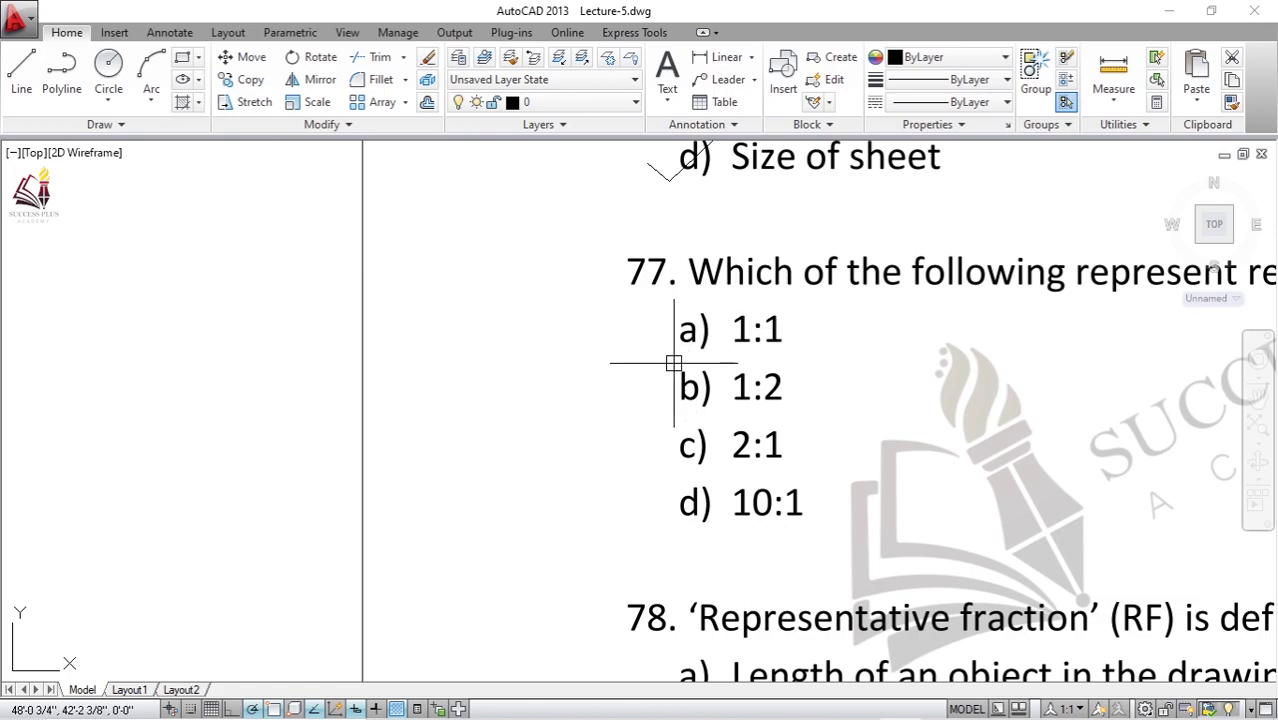
Step: Start a rectangle left of question 77, then cancel it
mouse_move(673, 363)
middle_down()
mouse_move(585, 371)
mouse_move(797, 343)
middle_up()
text(rec)
key(Return)
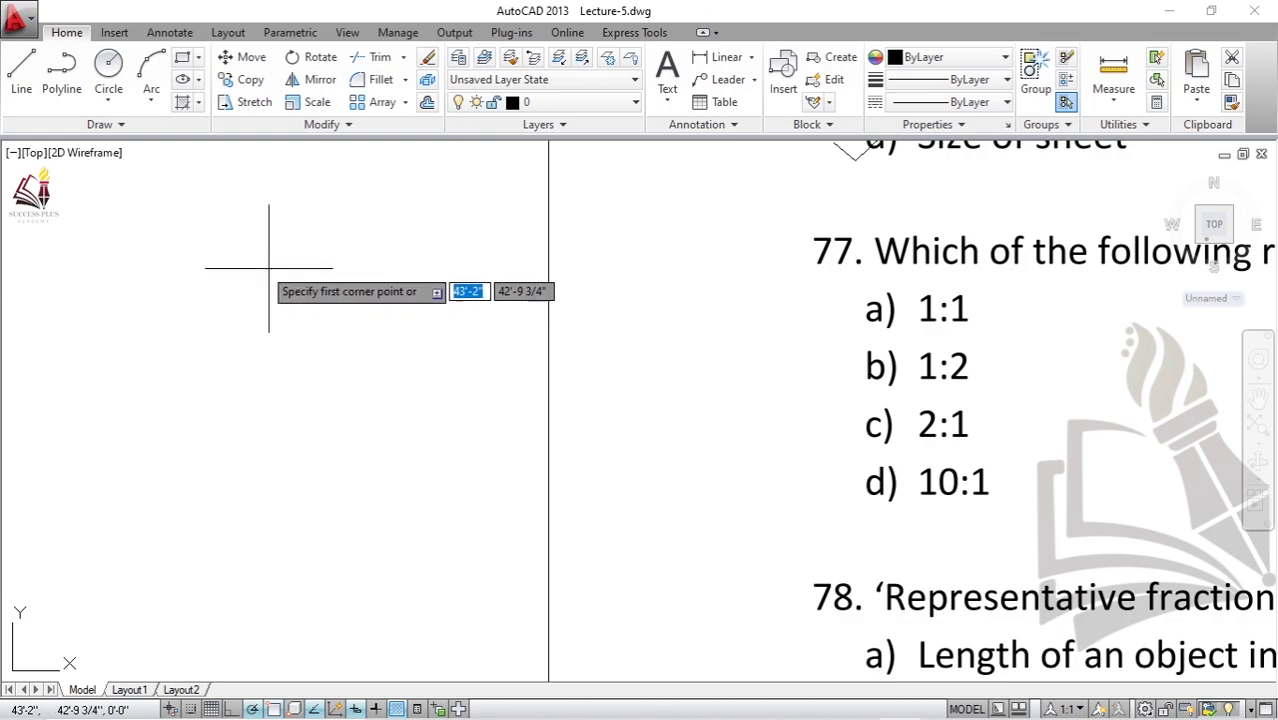
click(263, 267)
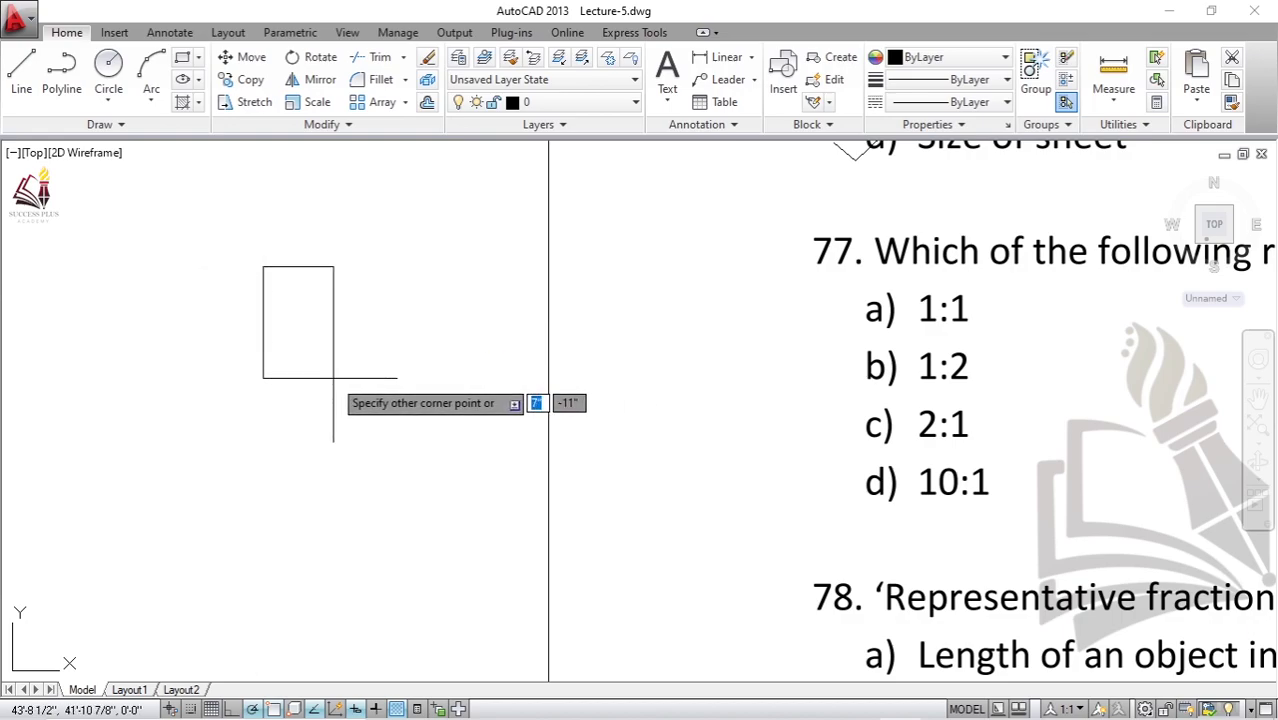
key(Escape)
Step: Draw a short vertical line in the blank area left of question 77
text(l)
key(Return)
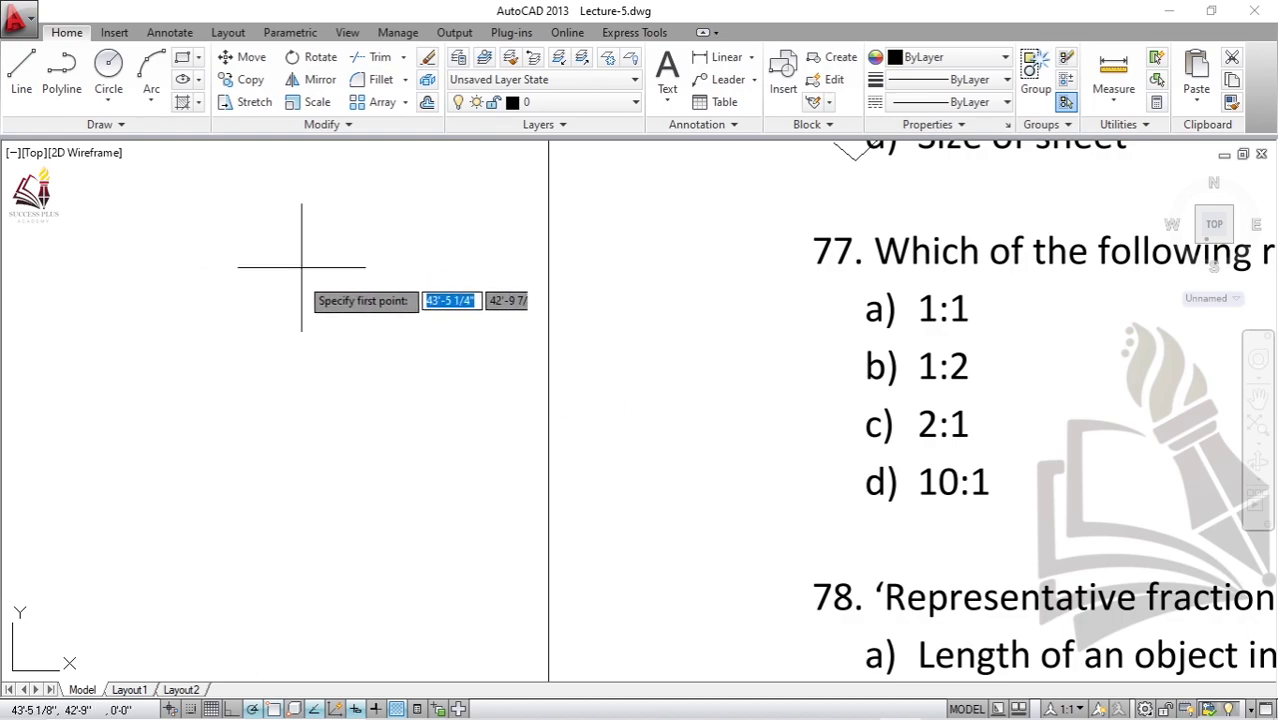
click(298, 288)
click(295, 393)
key(Return)
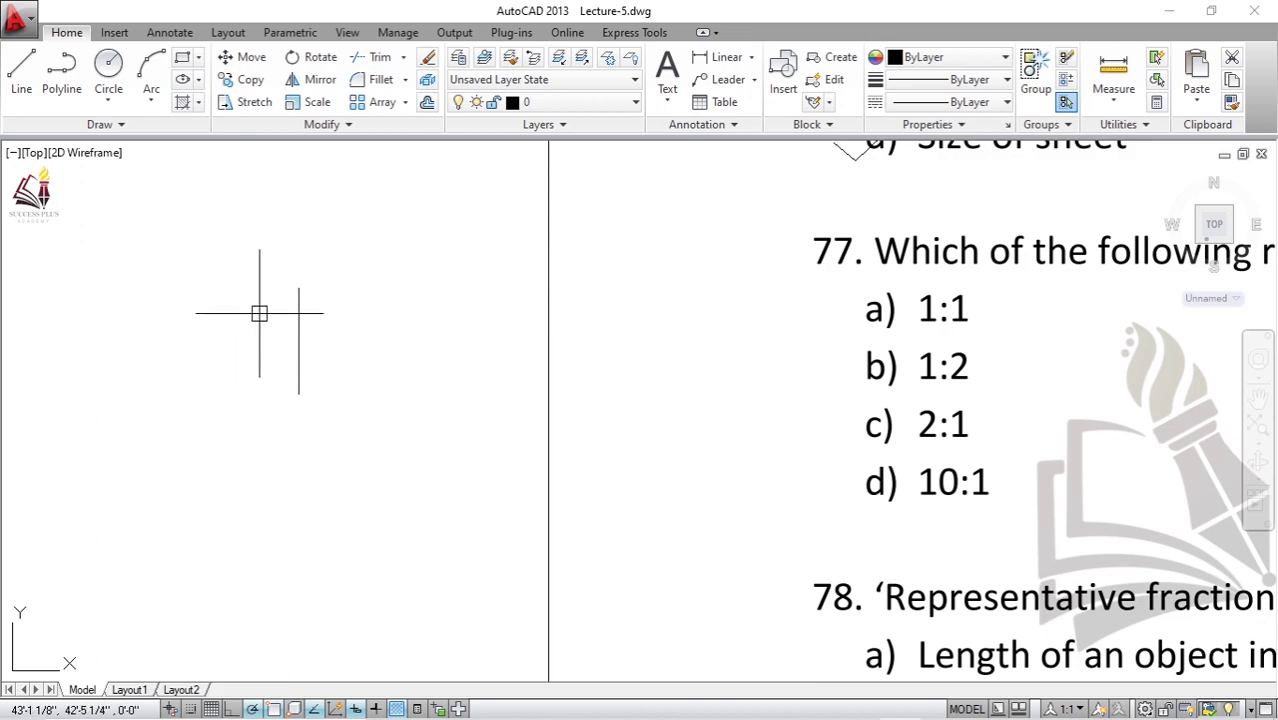
scroll(275, 329, up, 2)
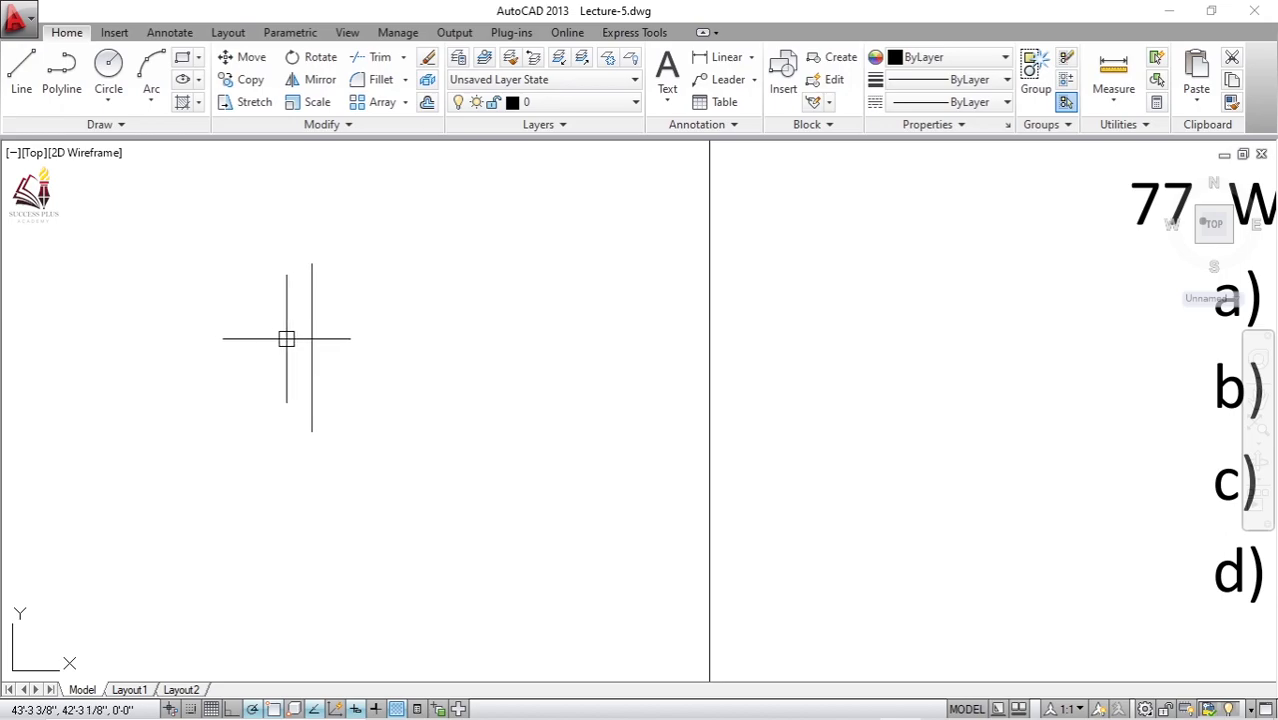
click(312, 325)
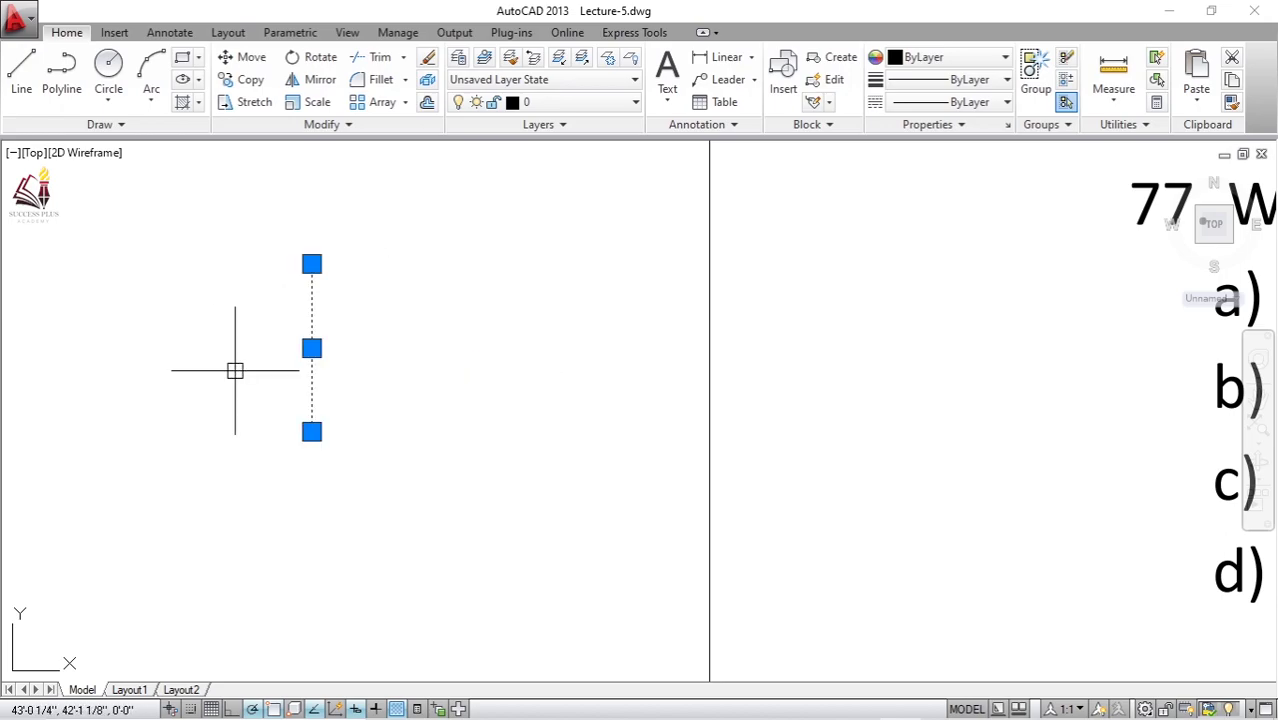
key(Escape)
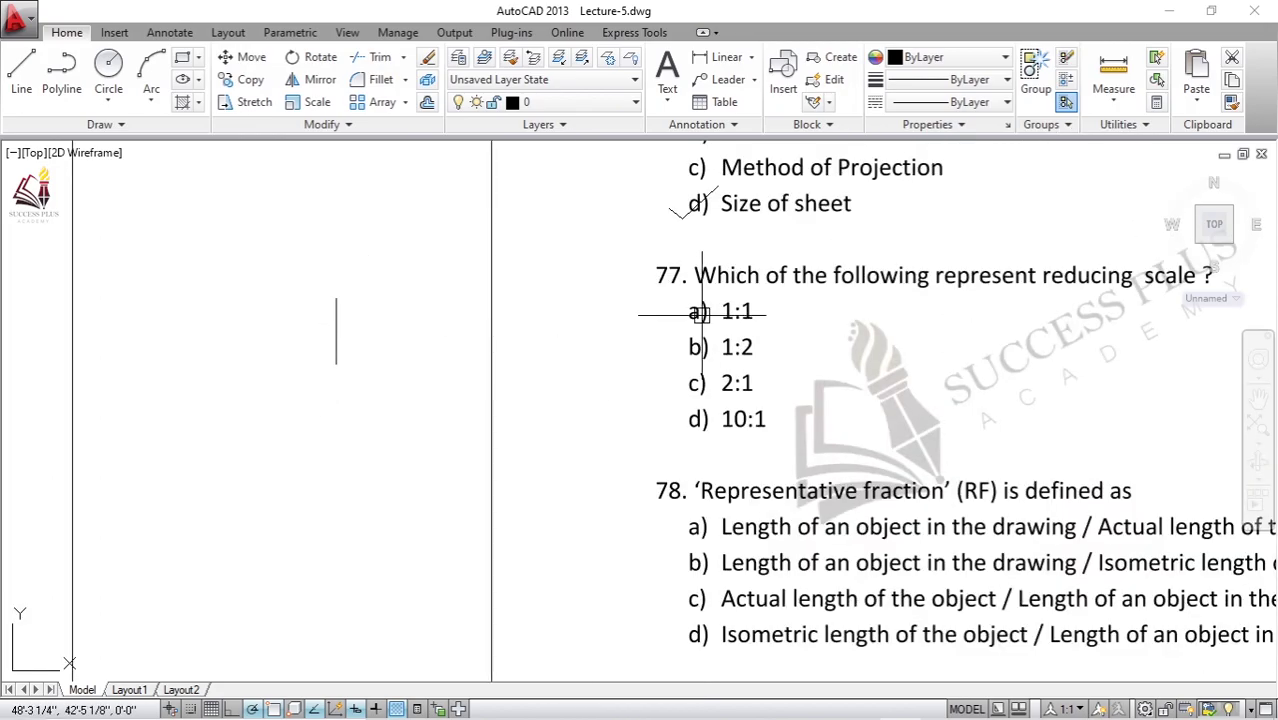
scroll(701, 314, up, 2)
middle_drag(698, 327, 631, 352)
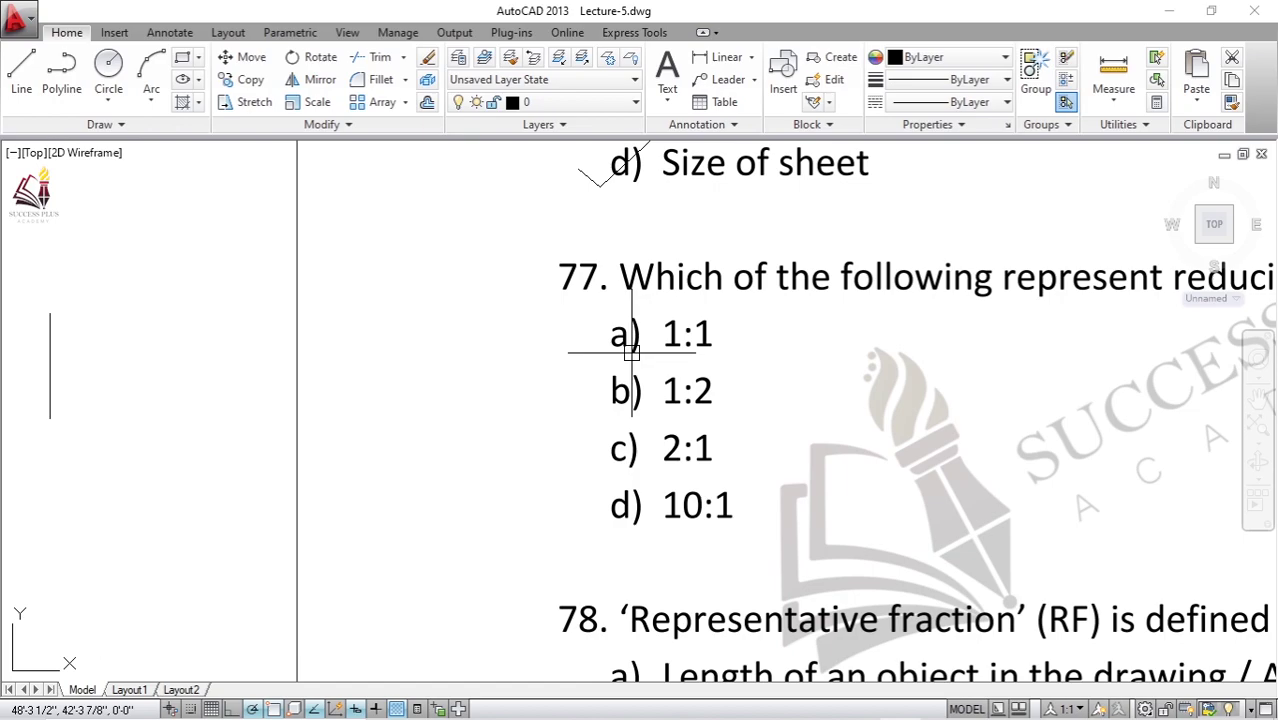
middle_drag(585, 385, 633, 358)
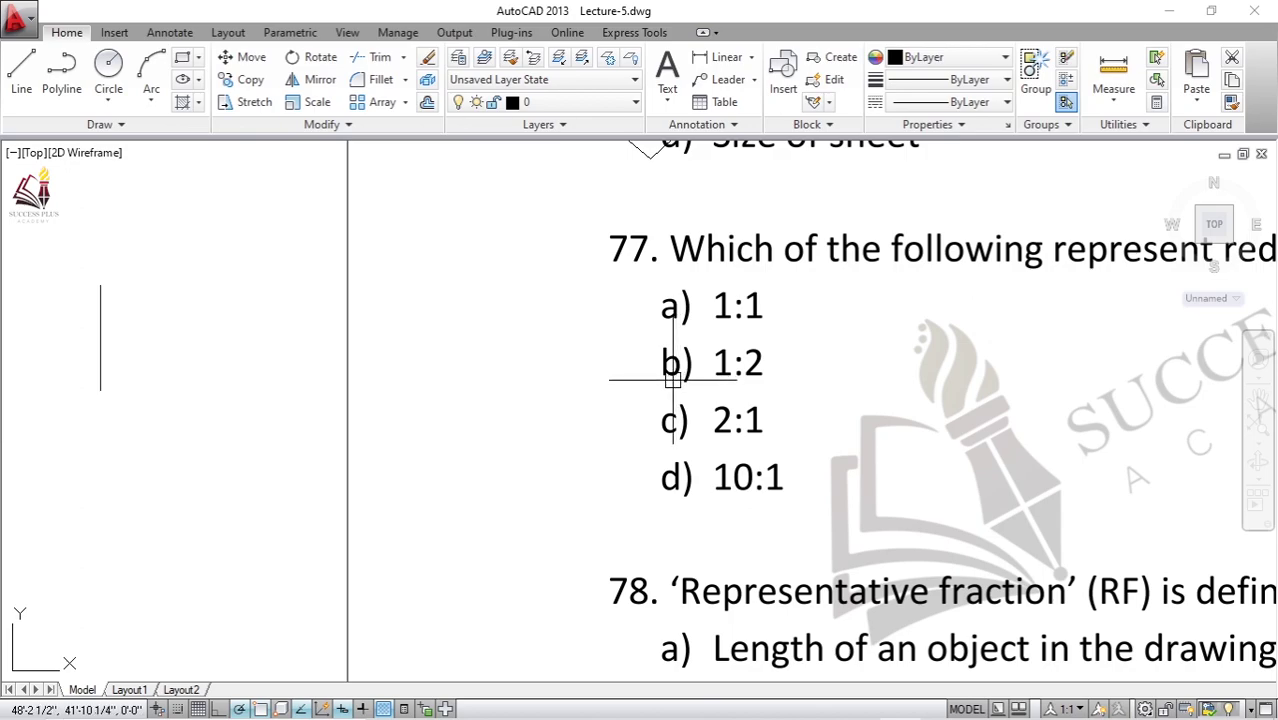
middle_drag(191, 359, 336, 394)
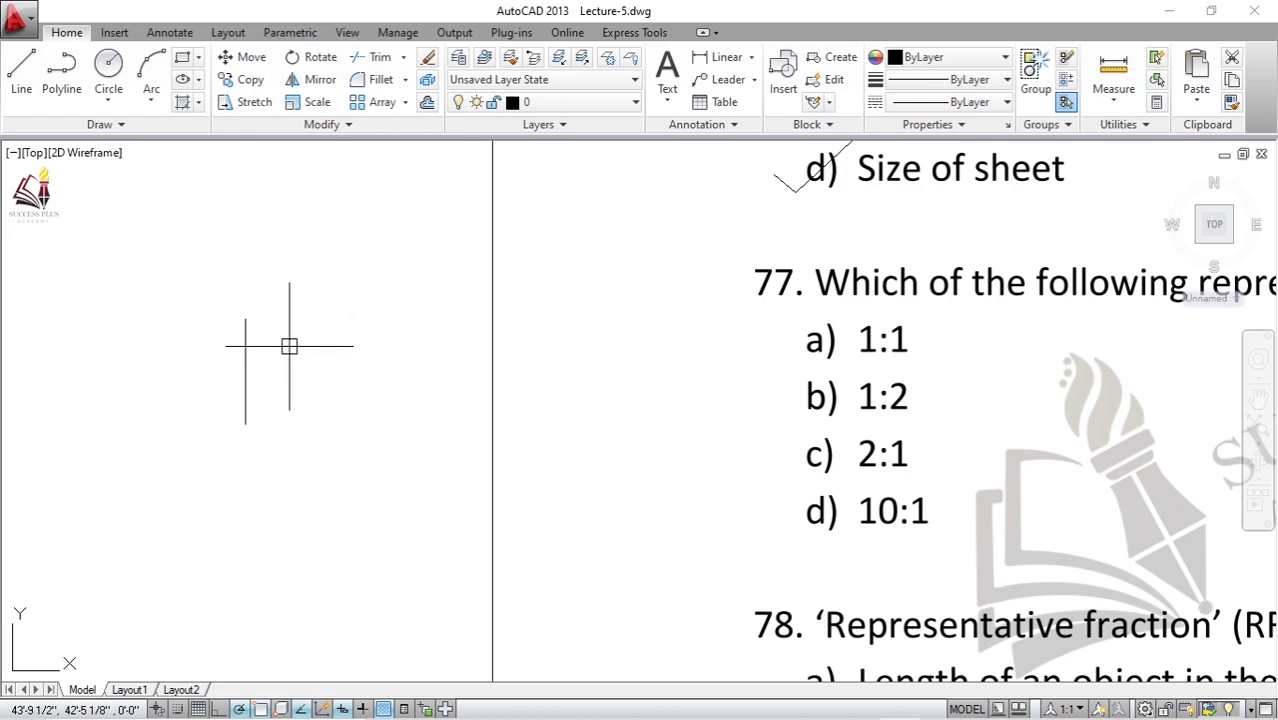
scroll(253, 362, up, 2)
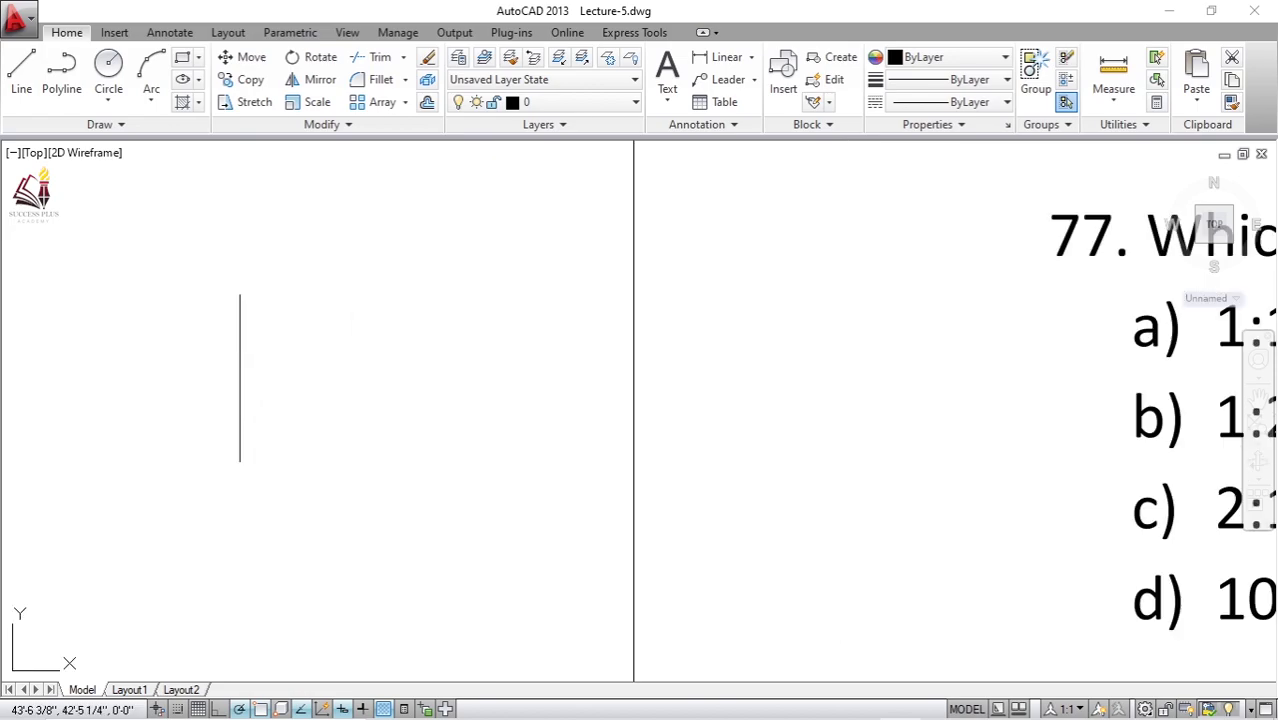
click(240, 375)
key(Escape)
click(268, 341)
click(240, 391)
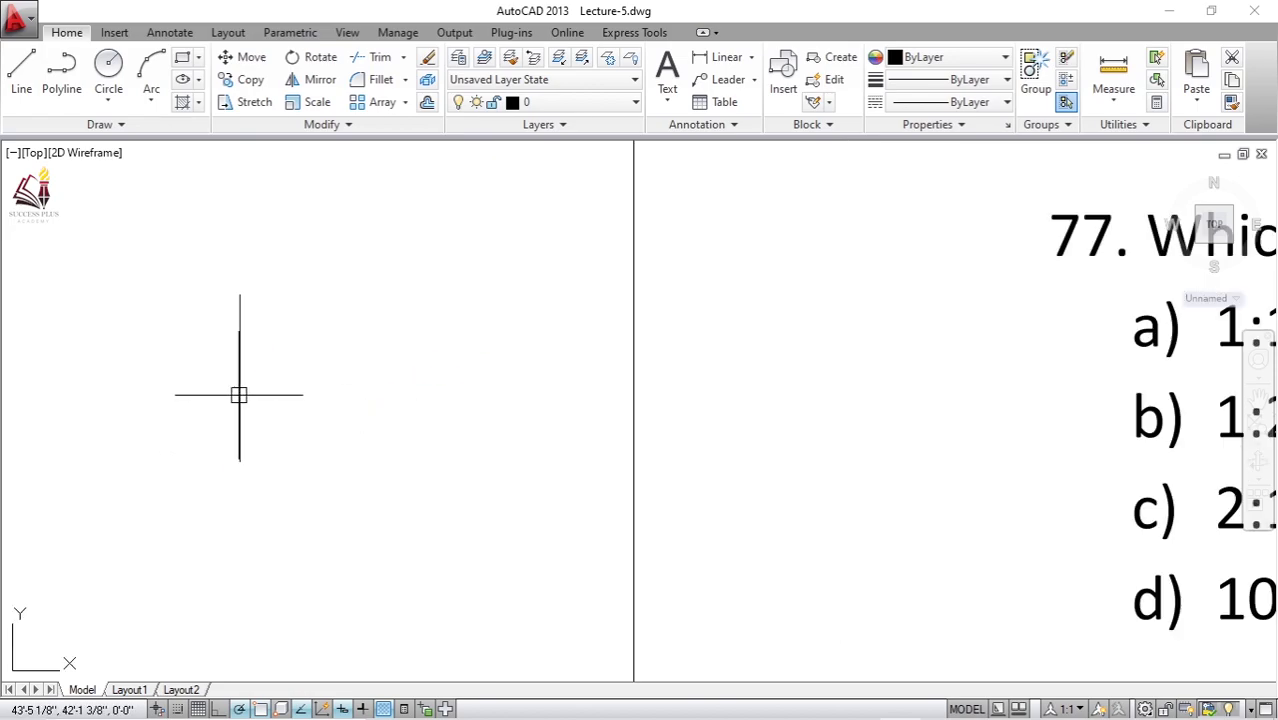
middle_drag(240, 391, 365, 391)
scroll(378, 390, up, 2)
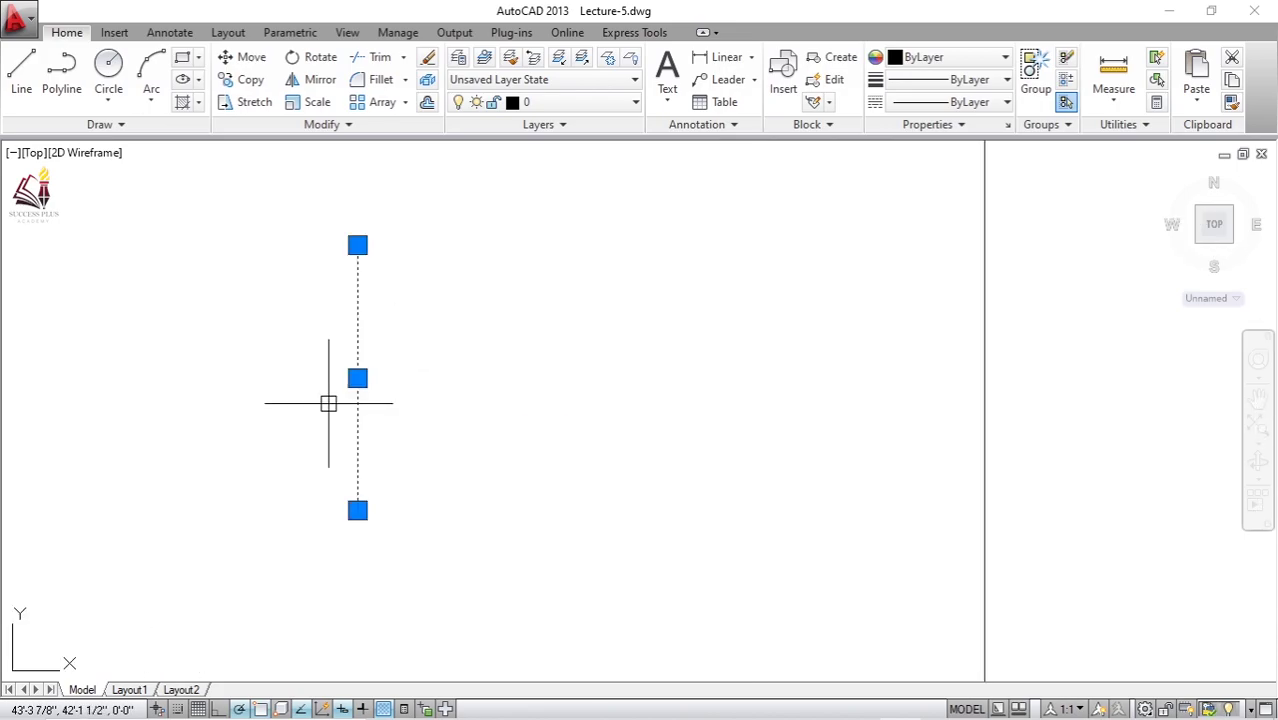
scroll(379, 360, down, 2)
mouse_move(476, 377)
middle_down()
mouse_move(397, 397)
mouse_move(422, 379)
middle_up()
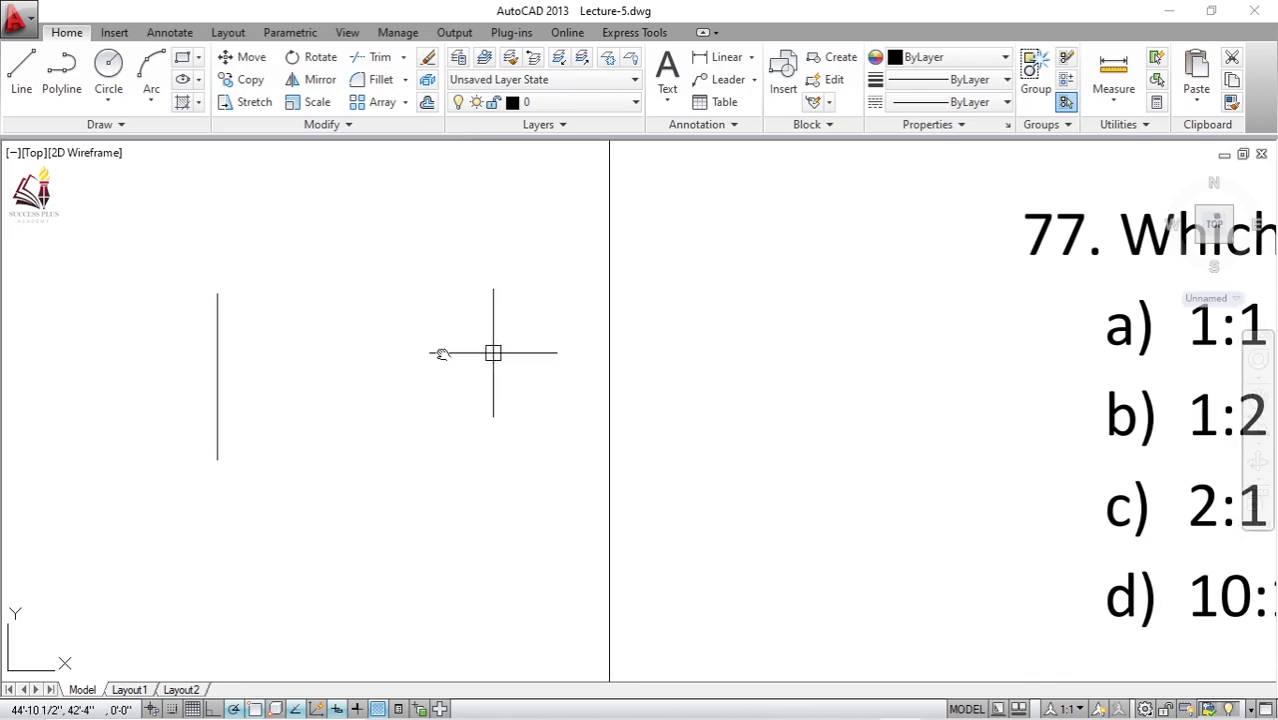
middle_drag(493, 351, 356, 341)
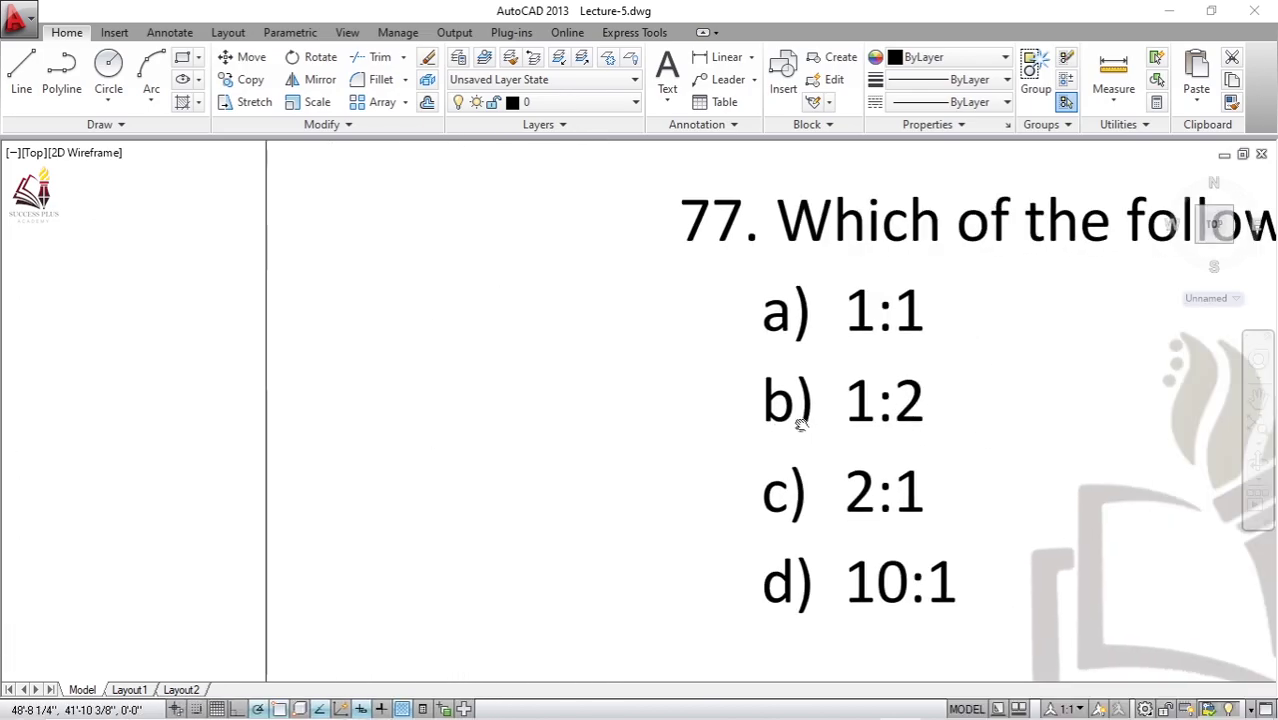
text(l)
Step: Draw a tick beside option b) 1:2 as question 77's answer
key(Return)
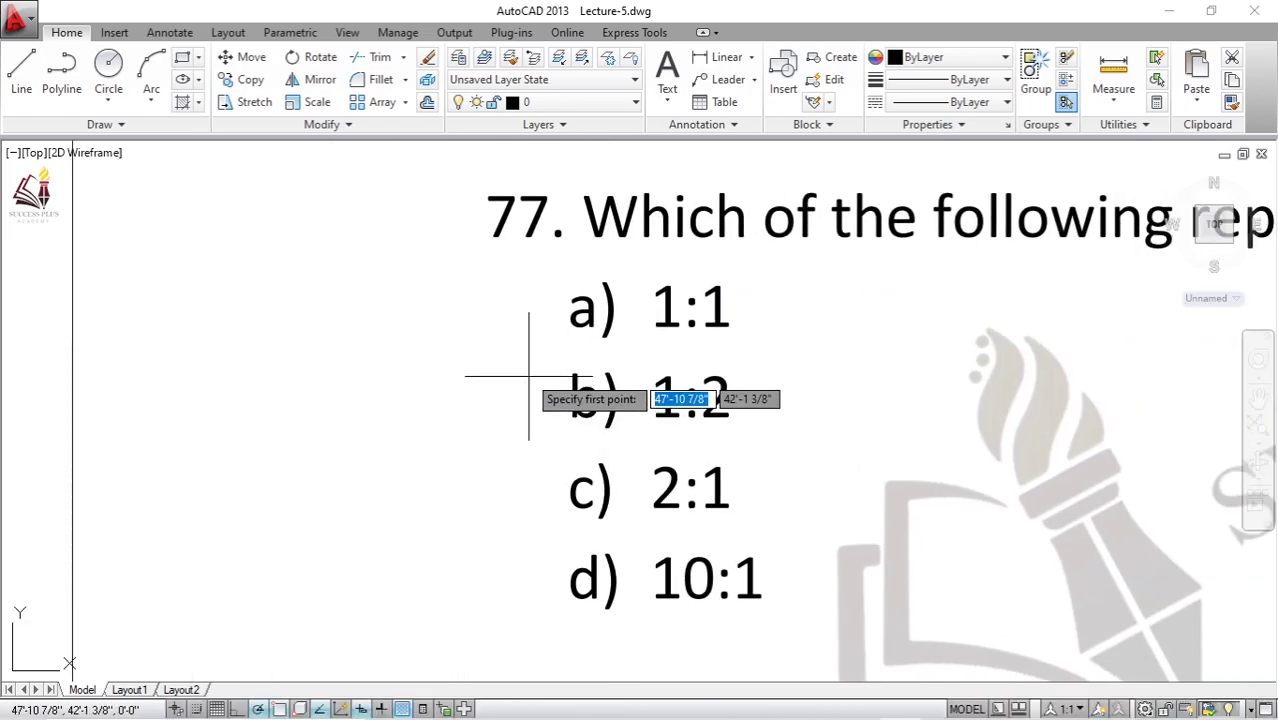
click(548, 420)
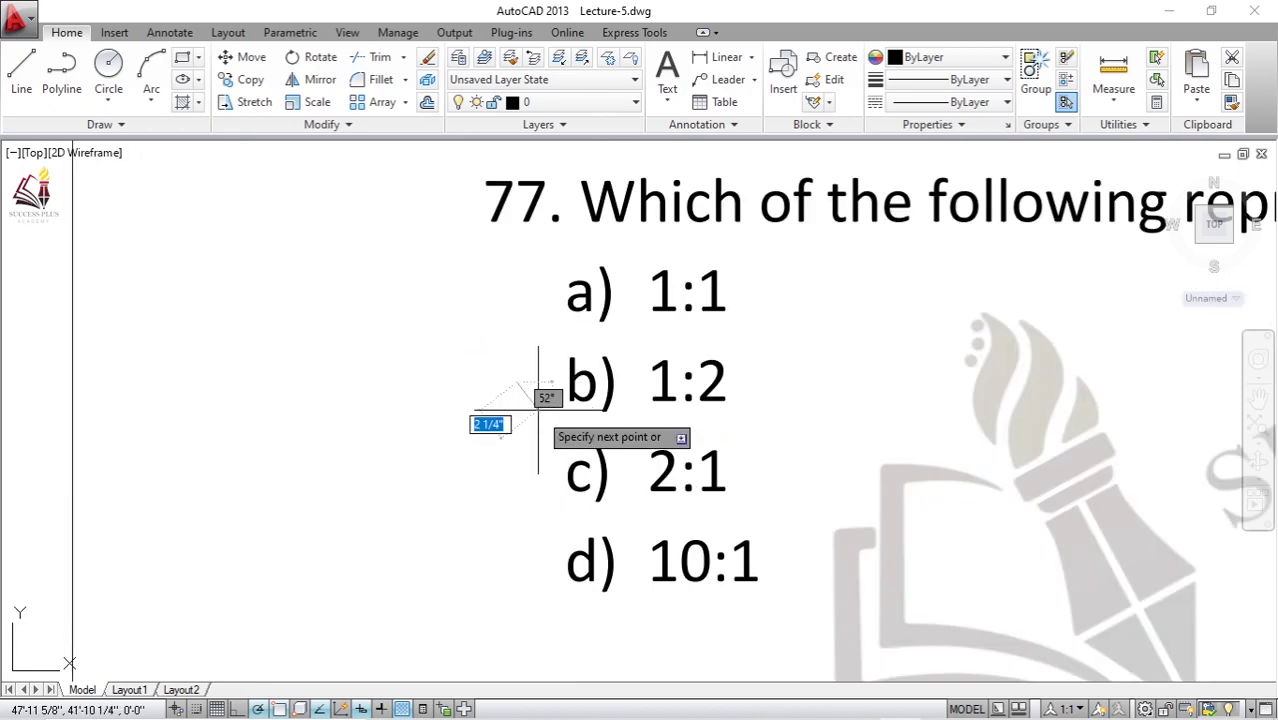
click(643, 340)
key(Return)
Step: Window-select and delete the short vertical line left of the questions
middle_drag(590, 430, 570, 342)
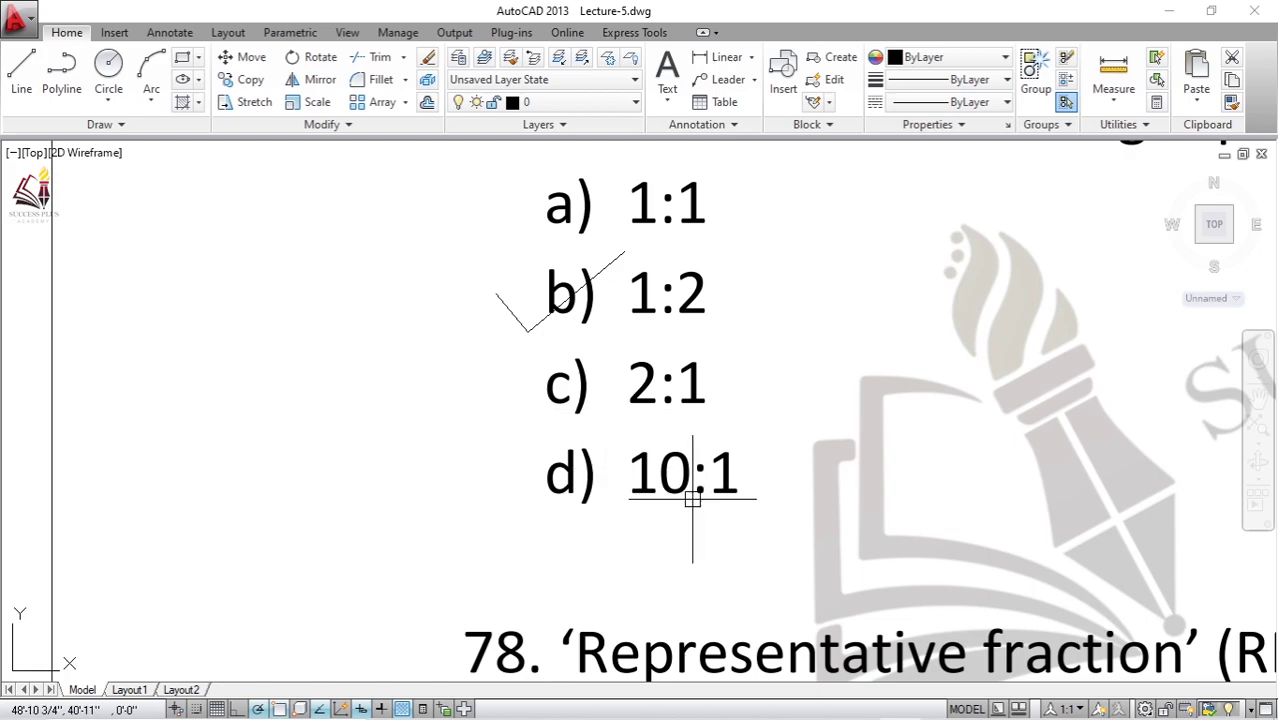
scroll(653, 512, down, 2)
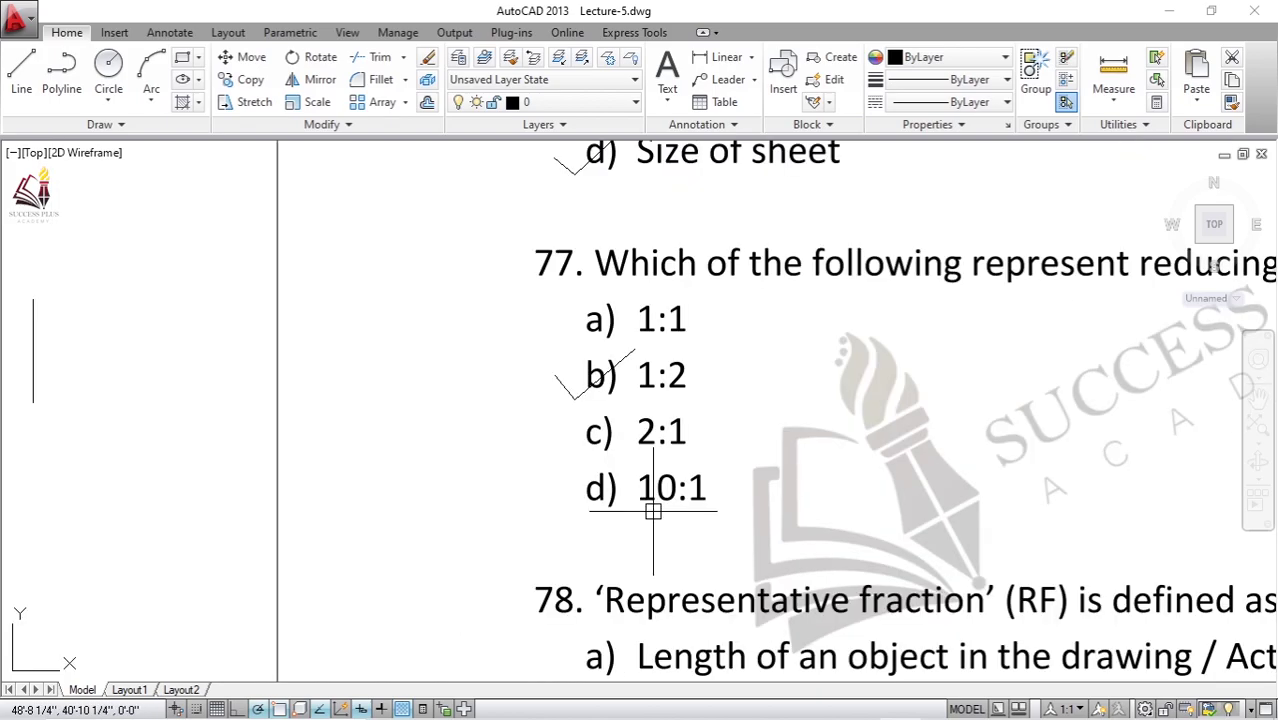
middle_drag(521, 410, 700, 438)
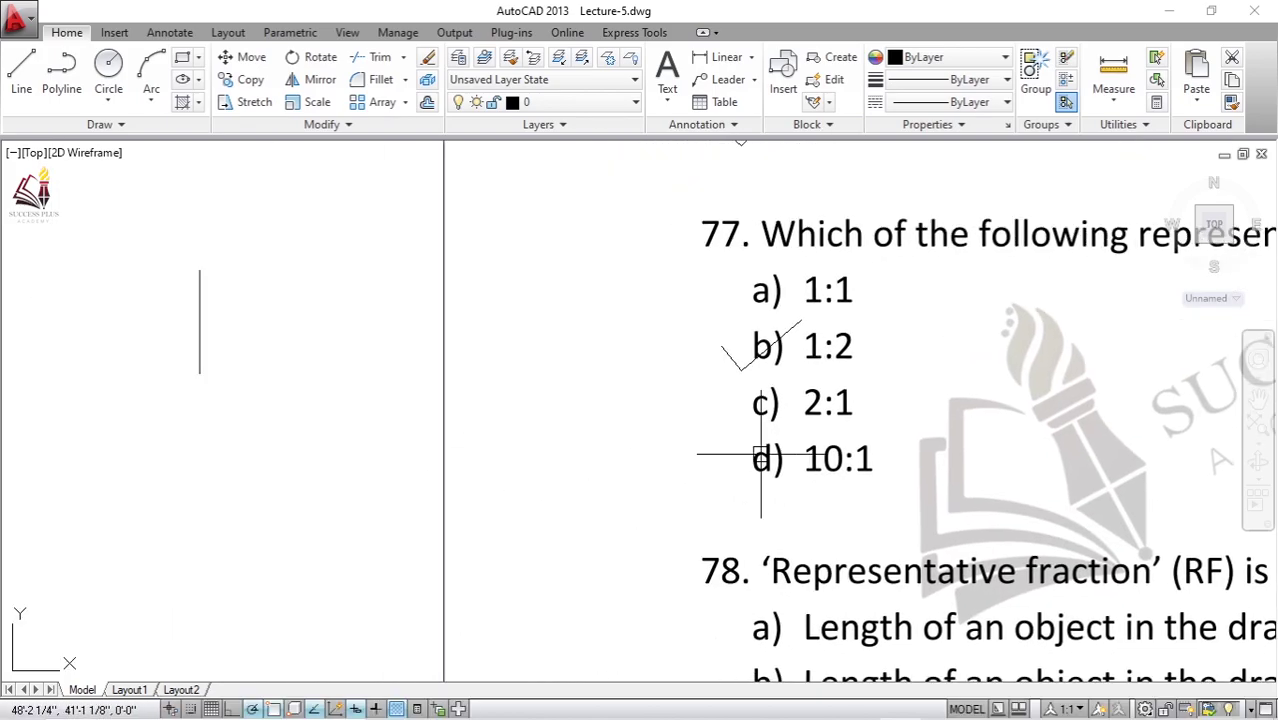
click(226, 292)
click(169, 332)
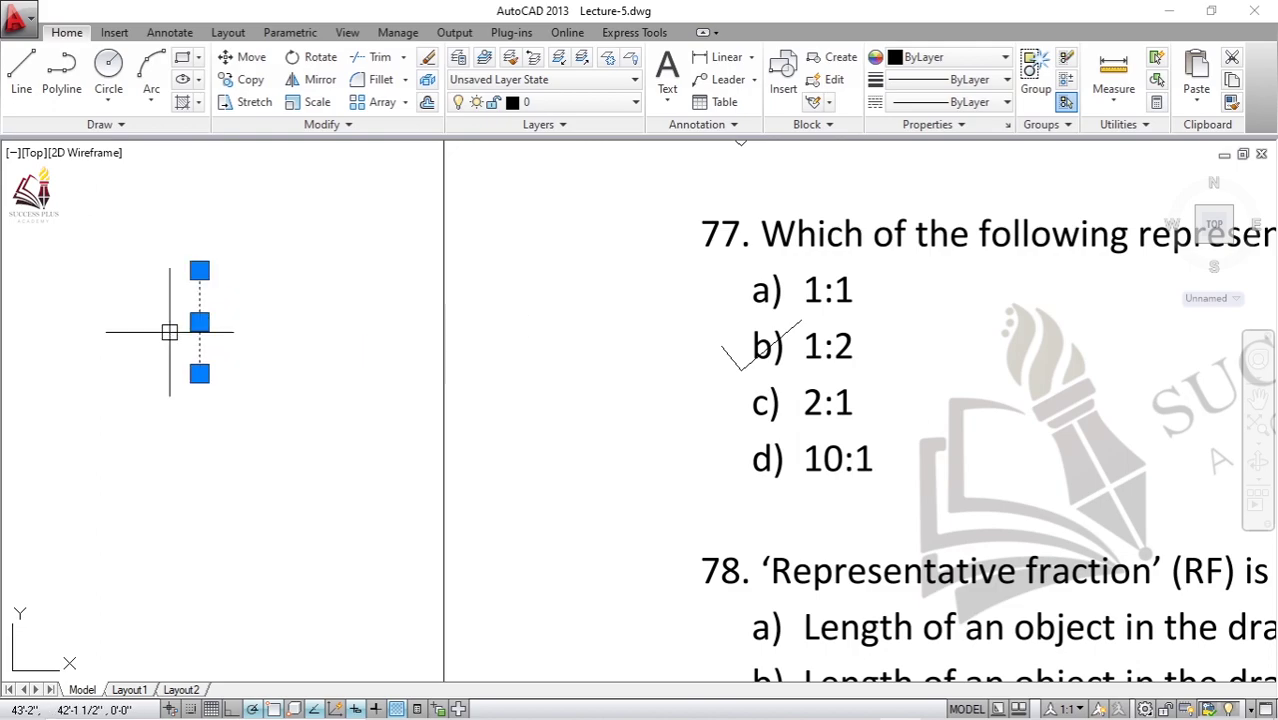
key(Delete)
Step: Pan the view down until question 78's answer options are visible
middle_drag(385, 394, 256, 324)
middle_drag(639, 437, 434, 423)
middle_drag(532, 386, 498, 366)
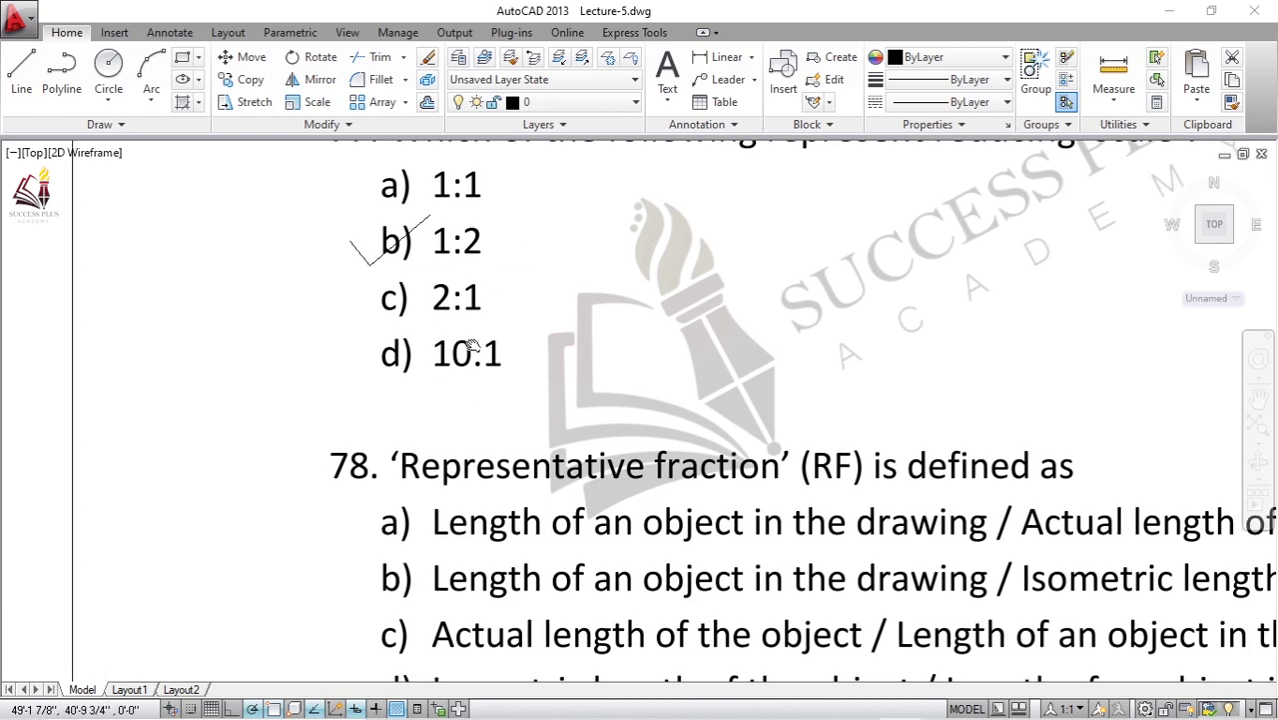
scroll(520, 375, down, 2)
scroll(534, 425, up, 2)
middle_drag(532, 437, 412, 404)
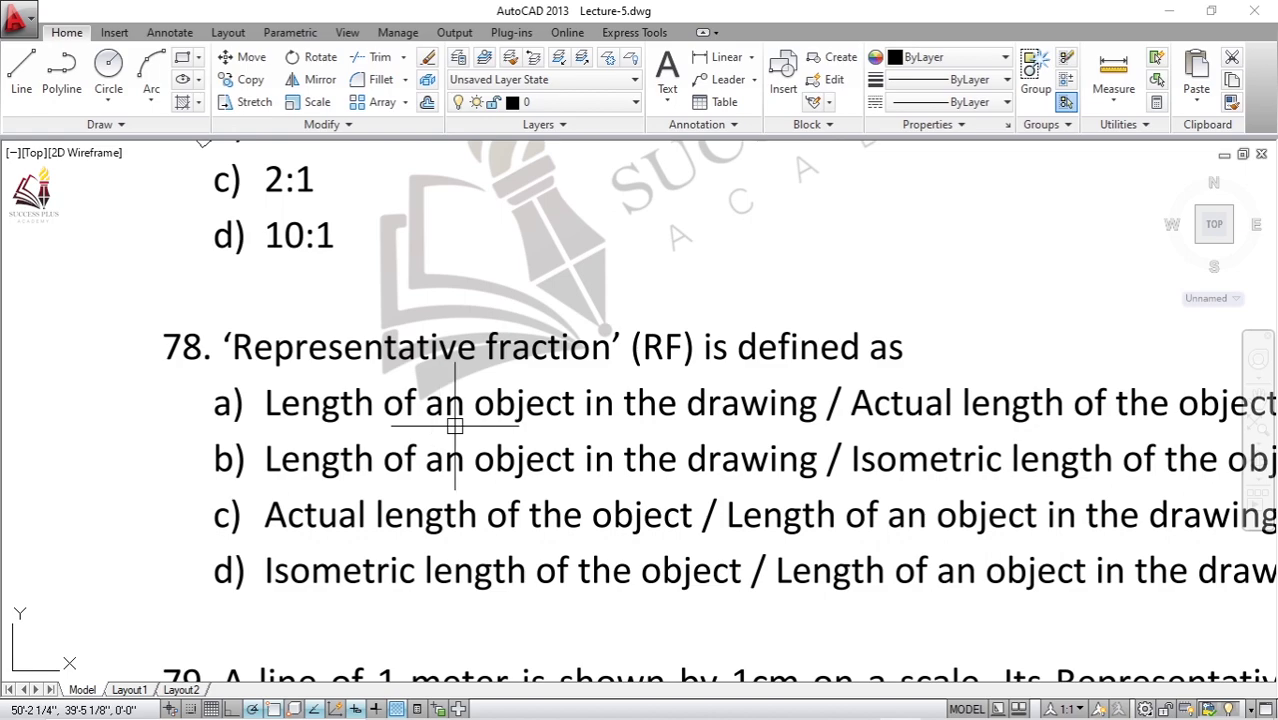
Step: Pan and zoom between questions 77 and 78 until question 78's answer lines show fully
middle_drag(273, 143, 411, 237)
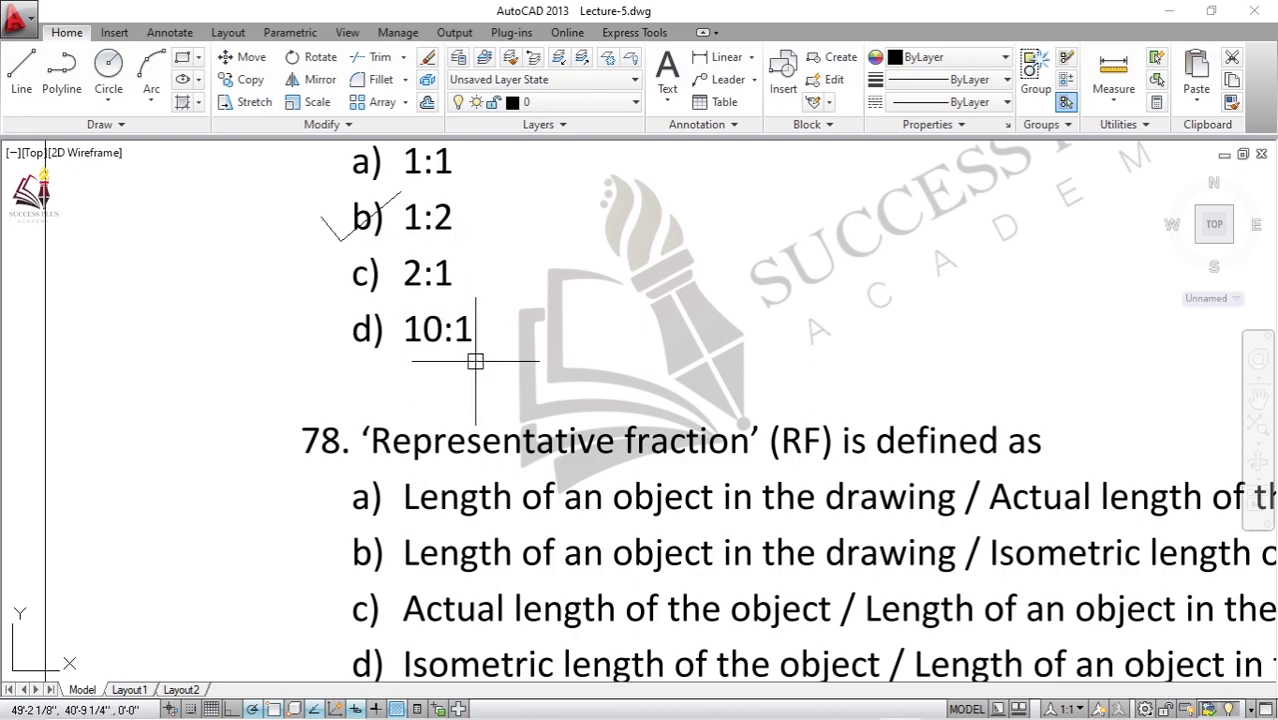
middle_drag(404, 364, 327, 272)
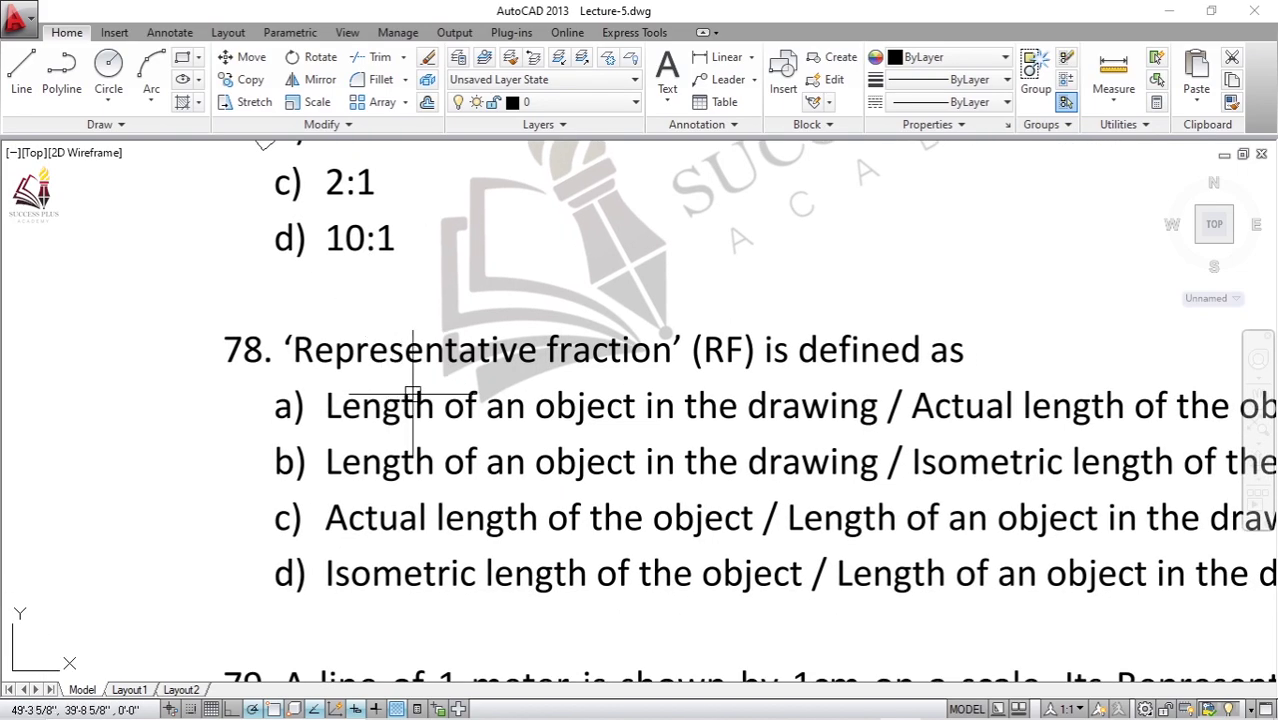
scroll(412, 392, down, 2)
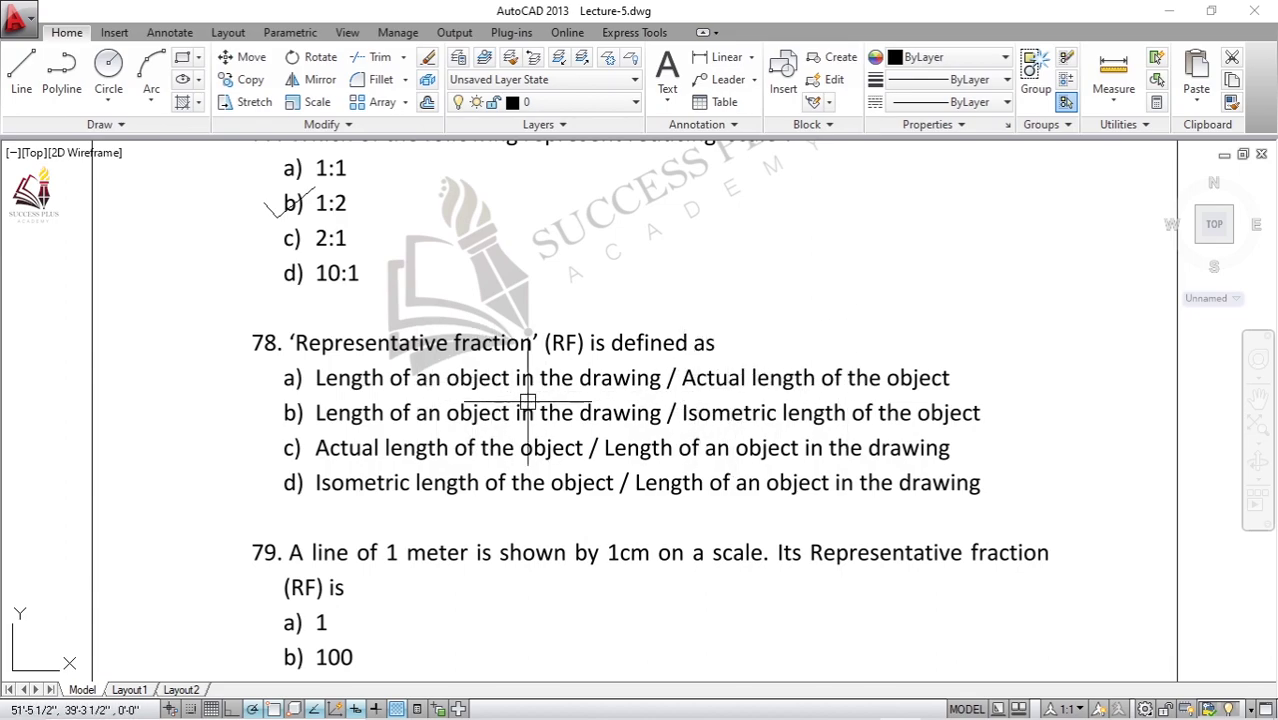
middle_drag(355, 405, 408, 399)
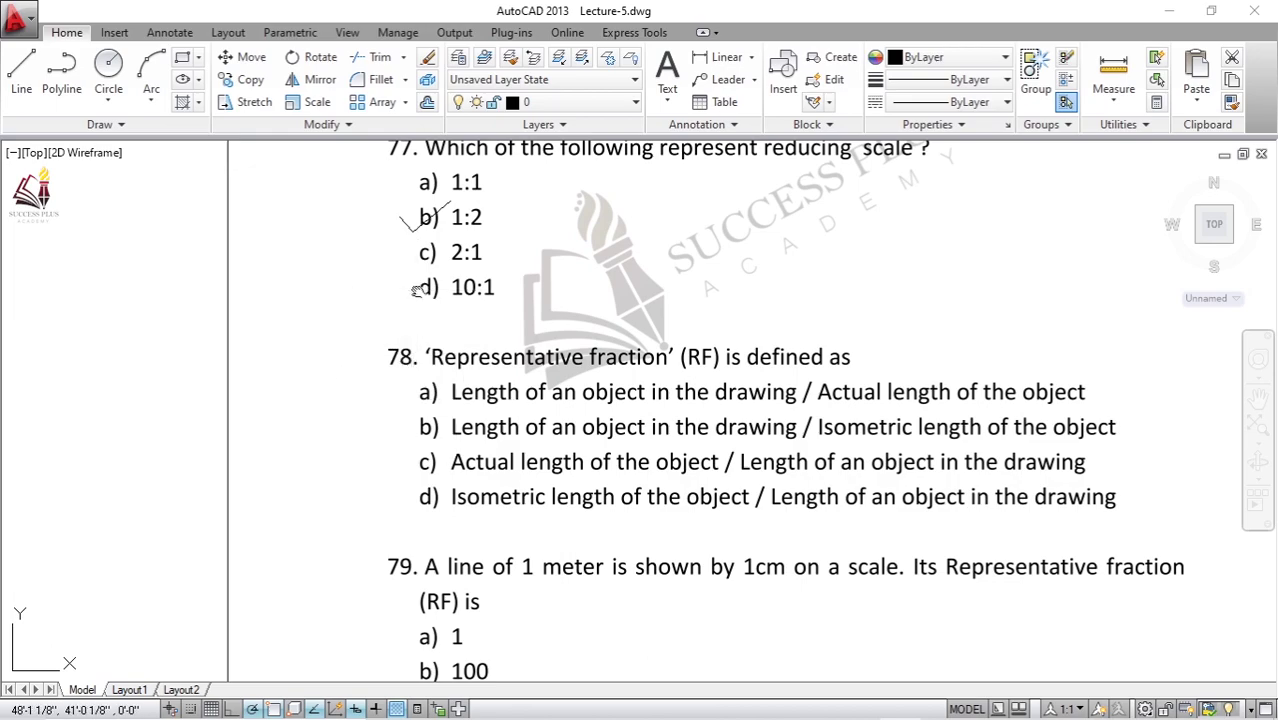
middle_drag(422, 285, 435, 287)
scroll(439, 312, up, 2)
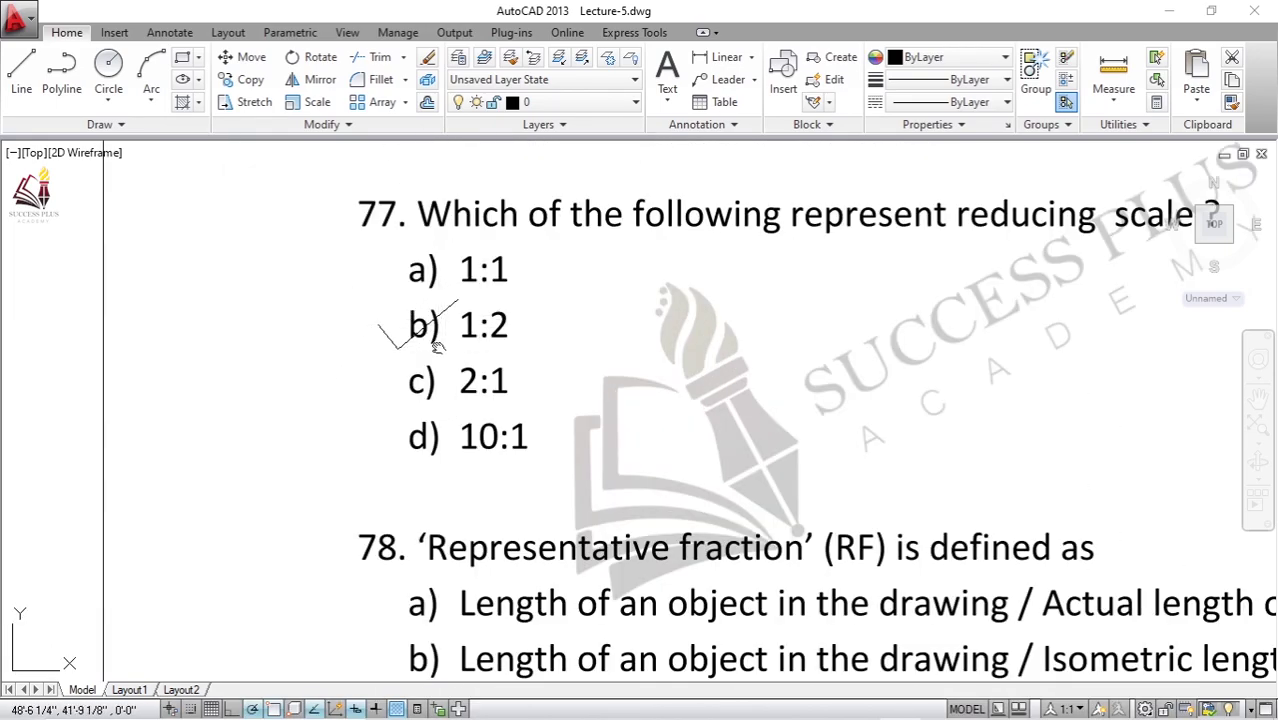
middle_drag(437, 346, 425, 338)
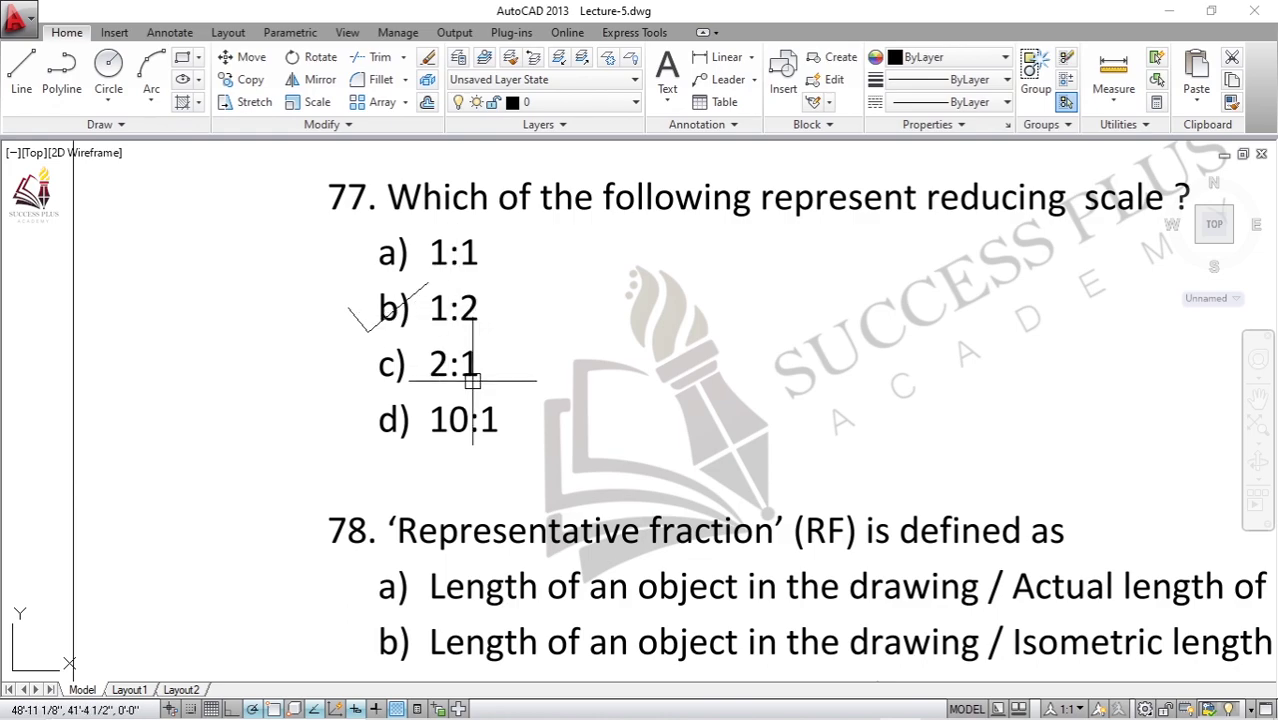
middle_drag(470, 372, 408, 377)
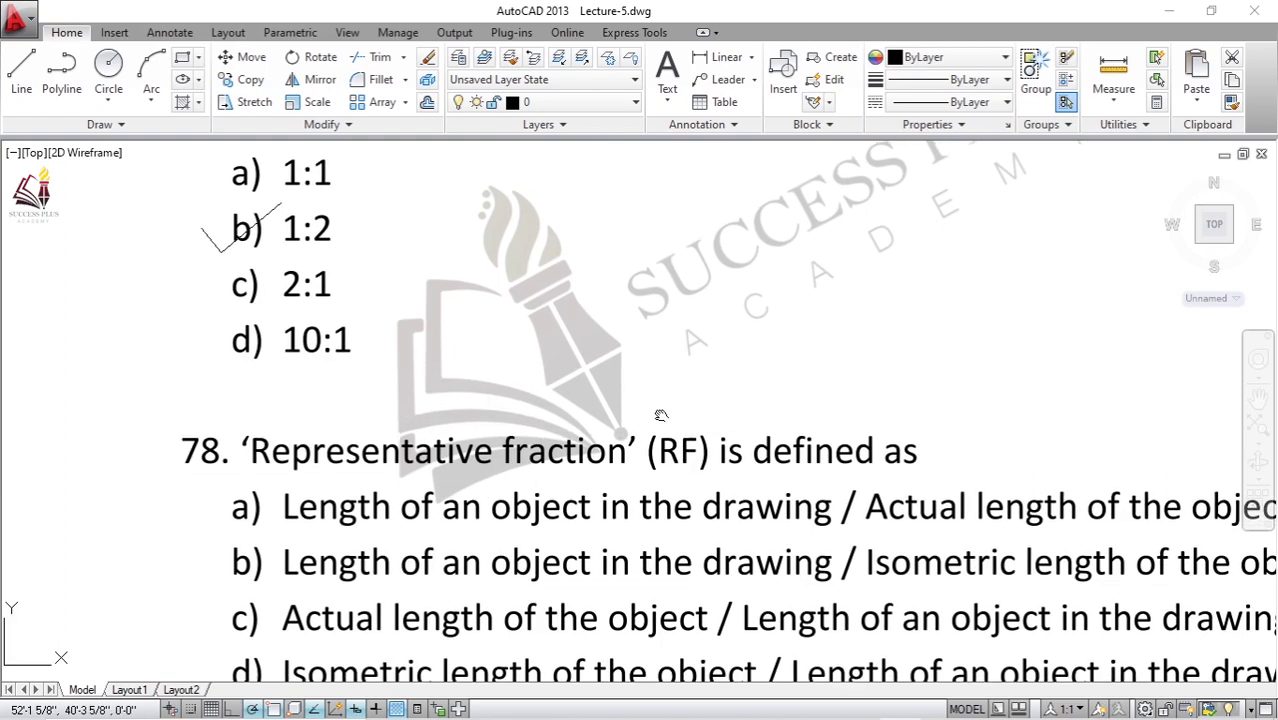
middle_drag(656, 419, 544, 367)
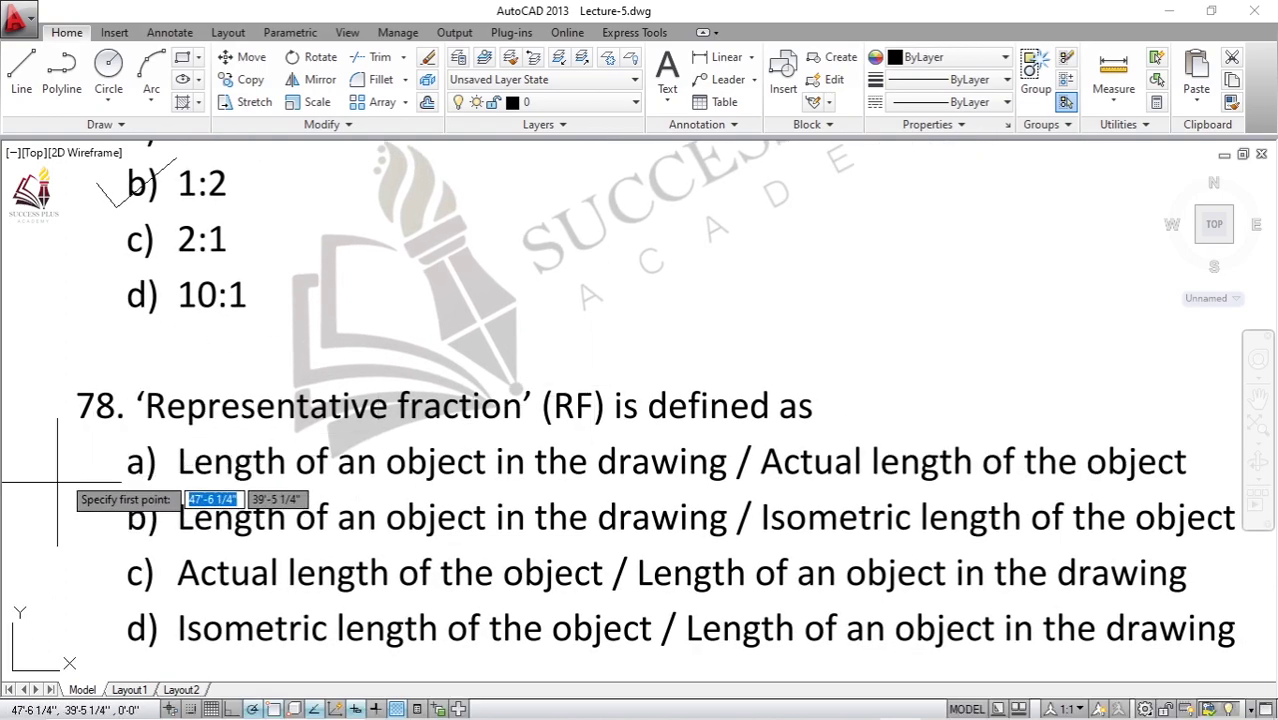
Step: Draw a checkmark beside option a), drawing length over actual length, for question 78
click(95, 469)
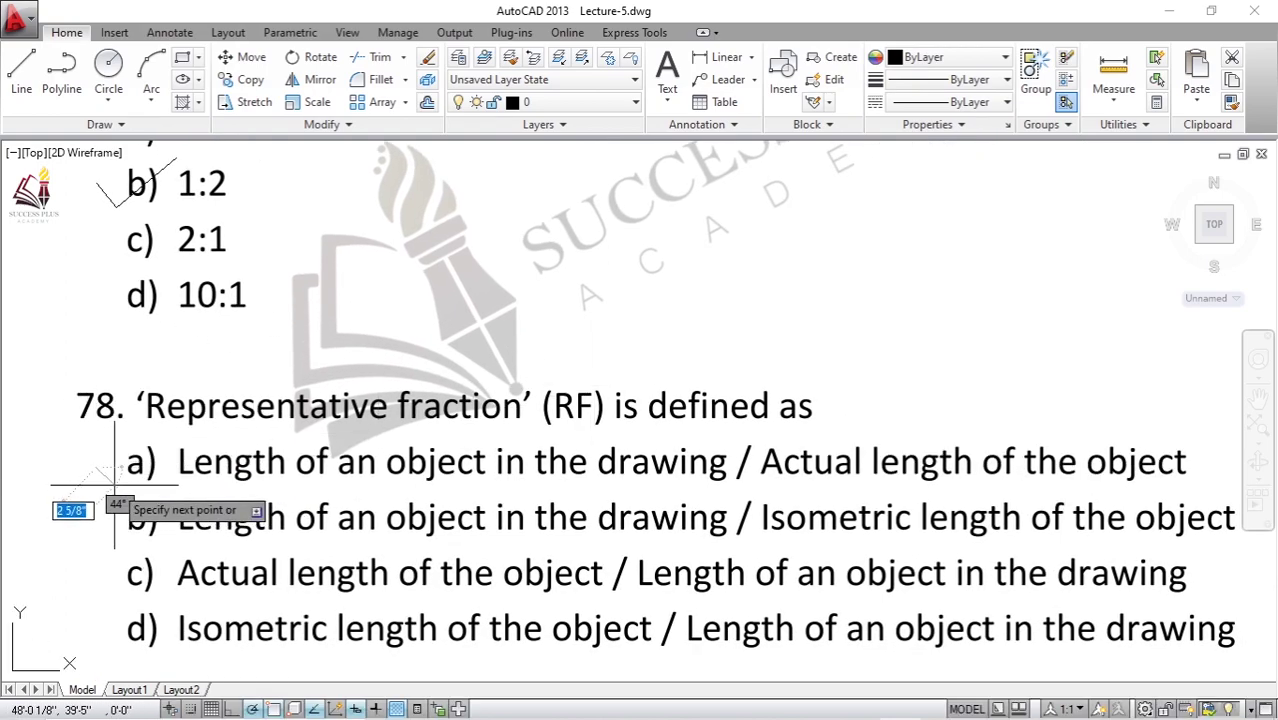
click(114, 486)
click(172, 437)
key(Return)
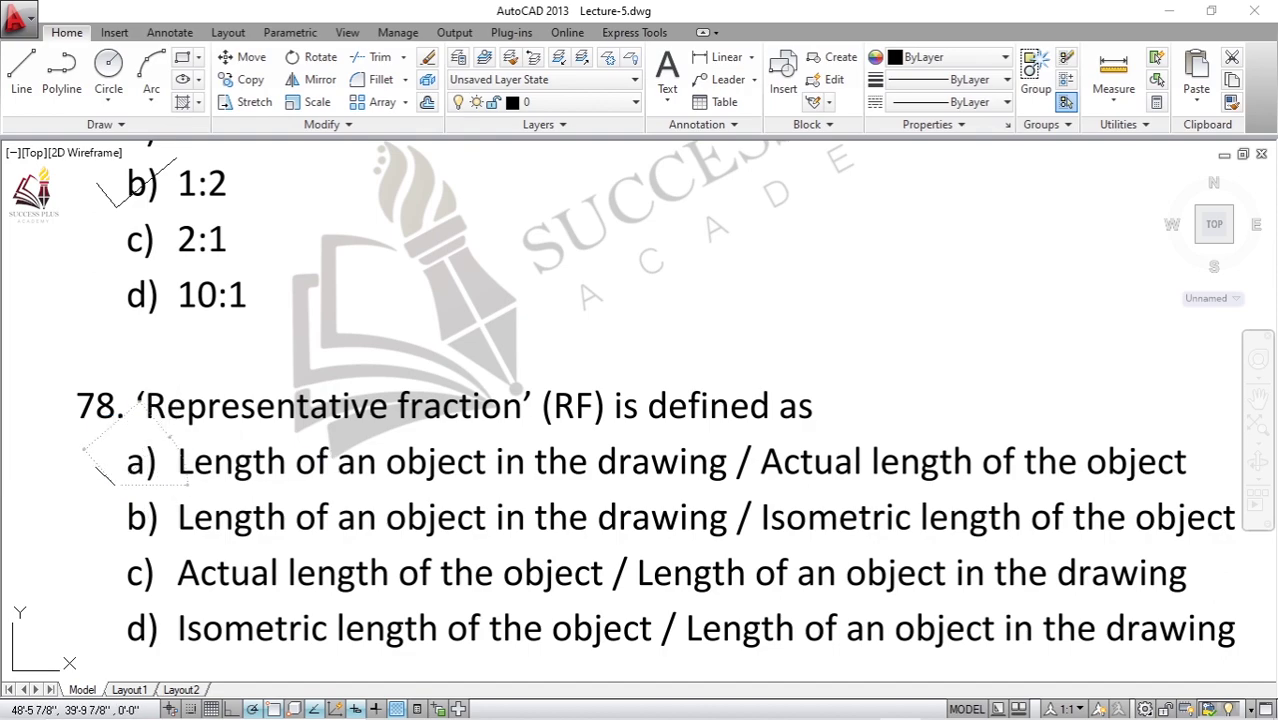
middle_drag(284, 467, 490, 420)
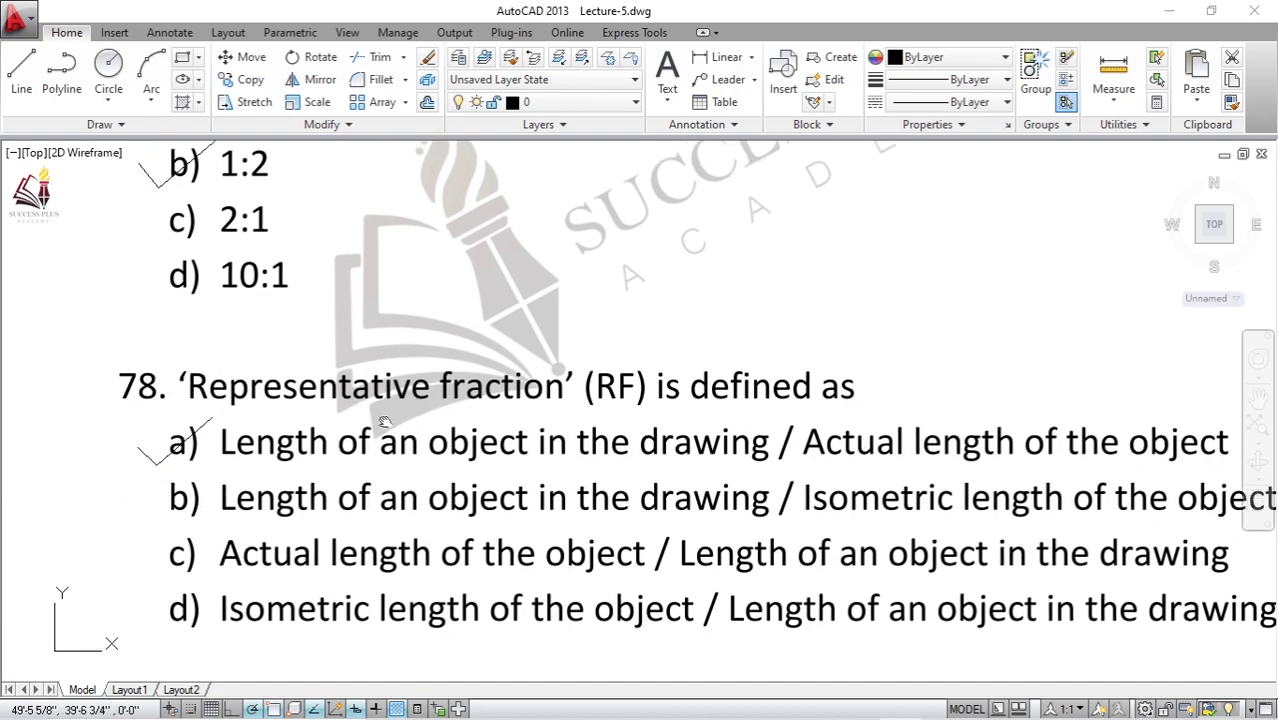
scroll(490, 418, down, 2)
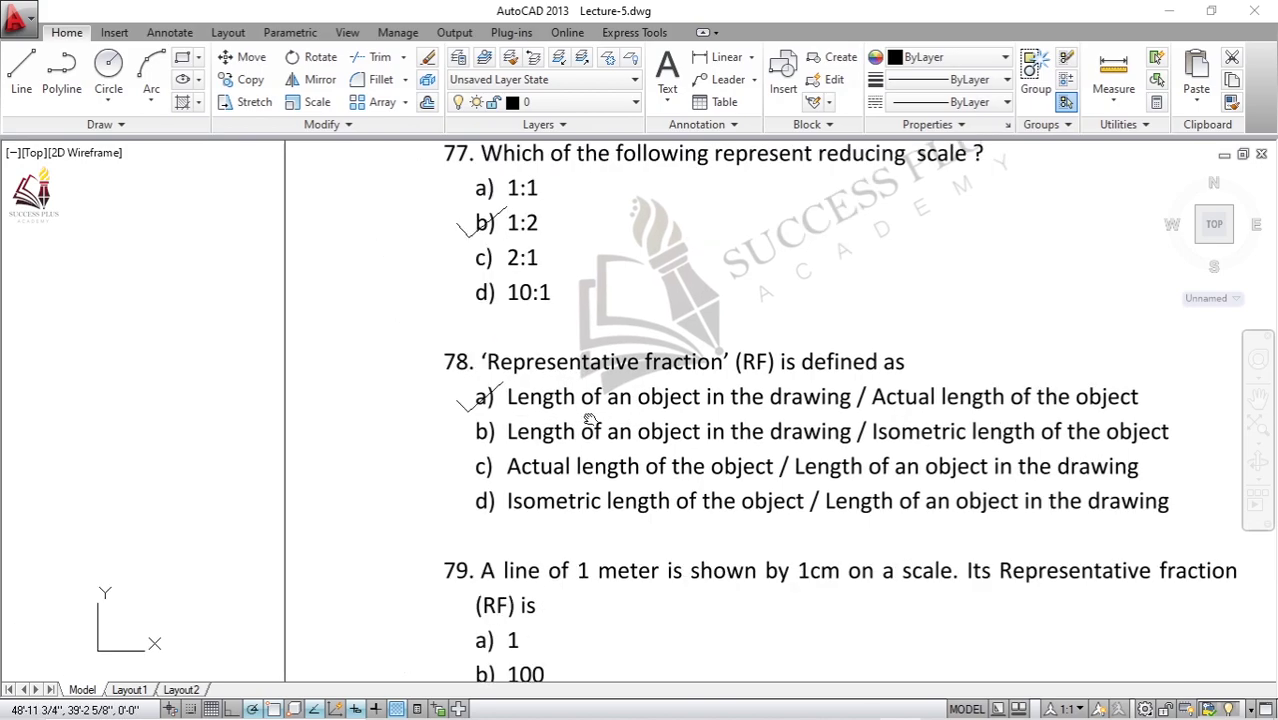
middle_drag(342, 391, 462, 357)
click(182, 57)
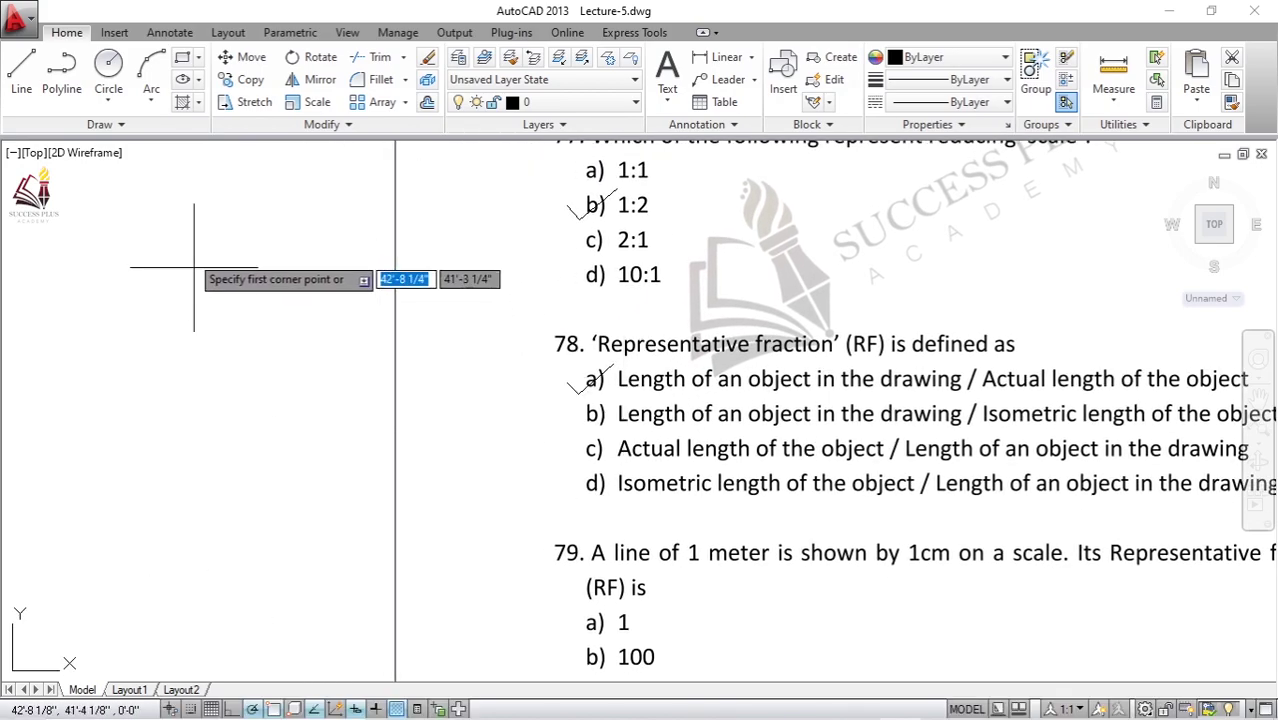
click(171, 211)
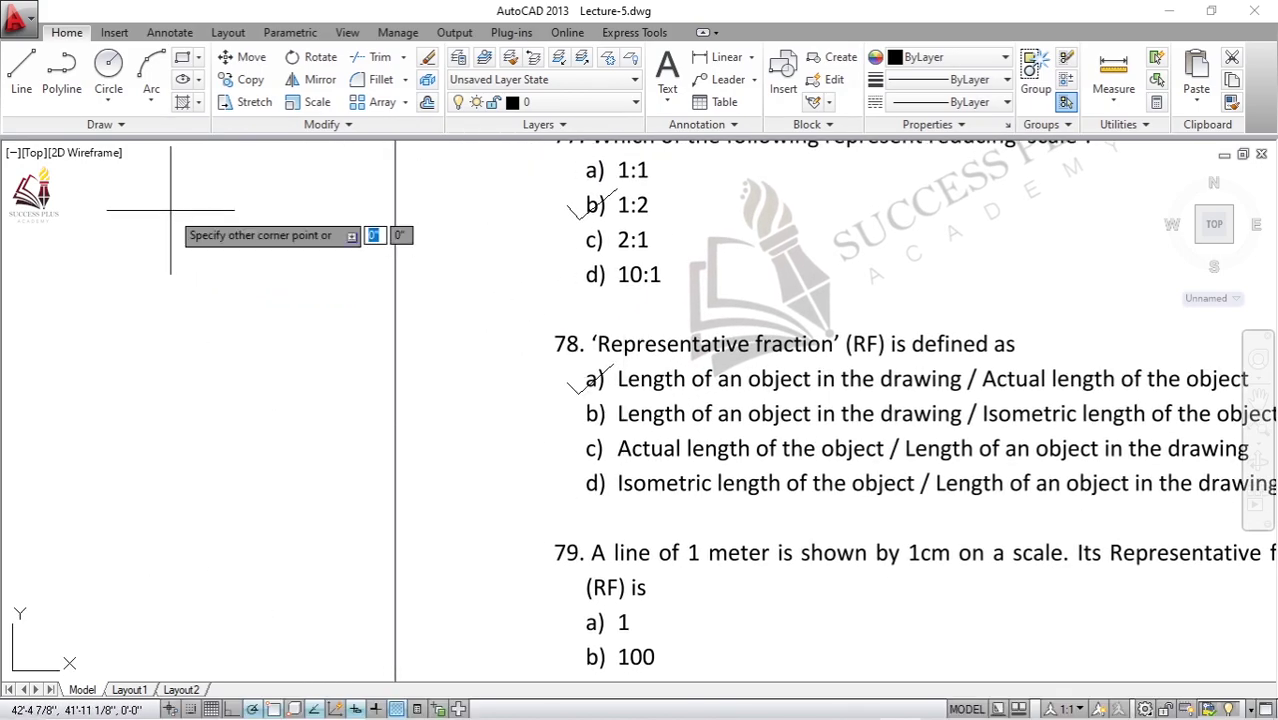
click(245, 339)
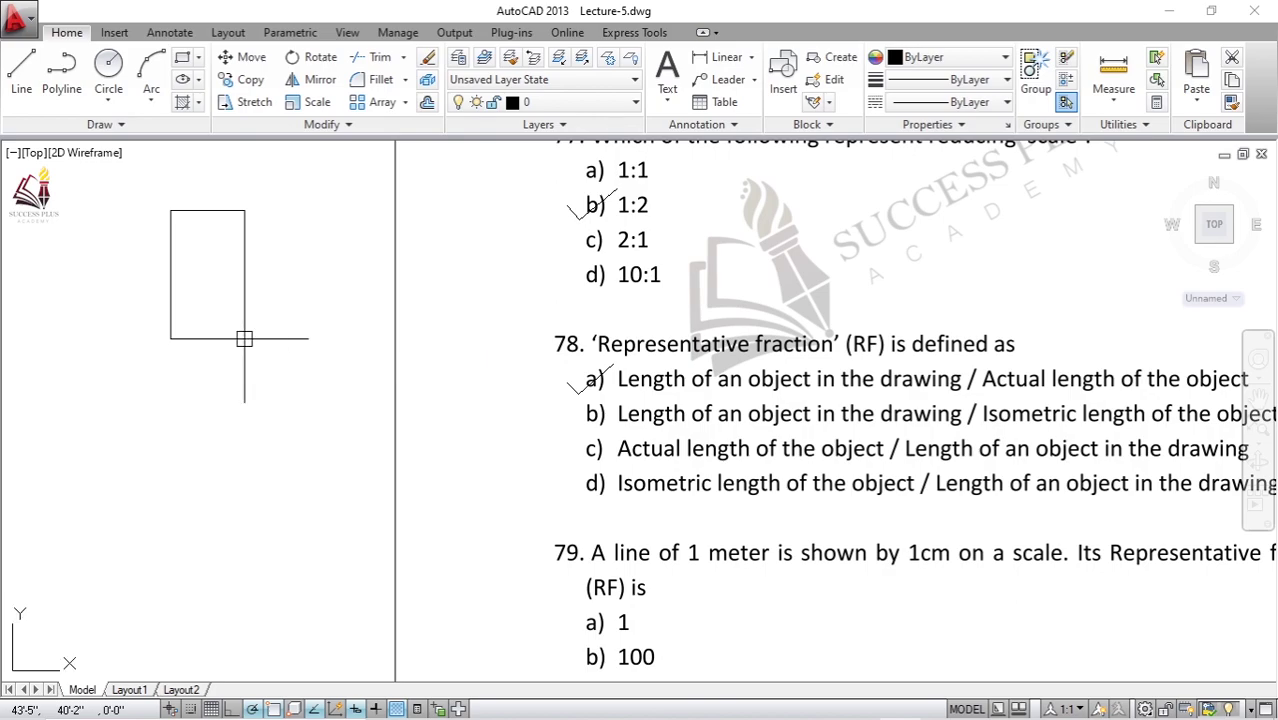
middle_drag(212, 299, 292, 345)
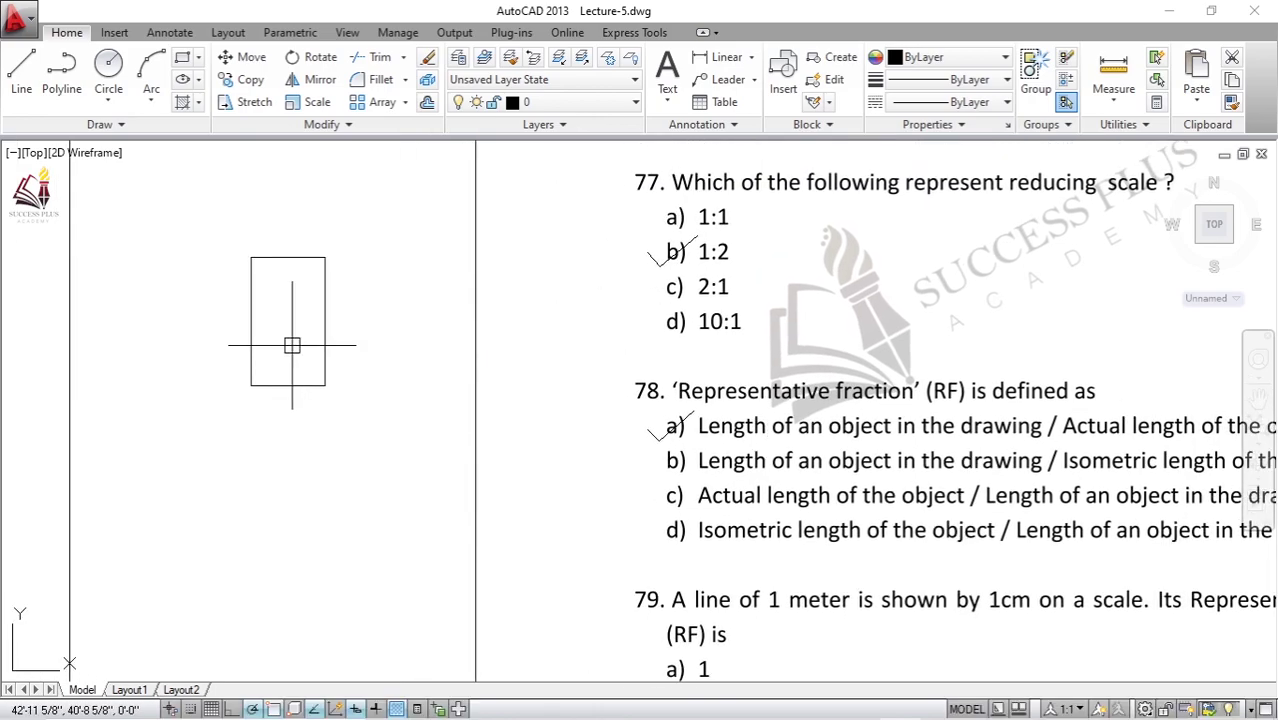
scroll(255, 385, up, 2)
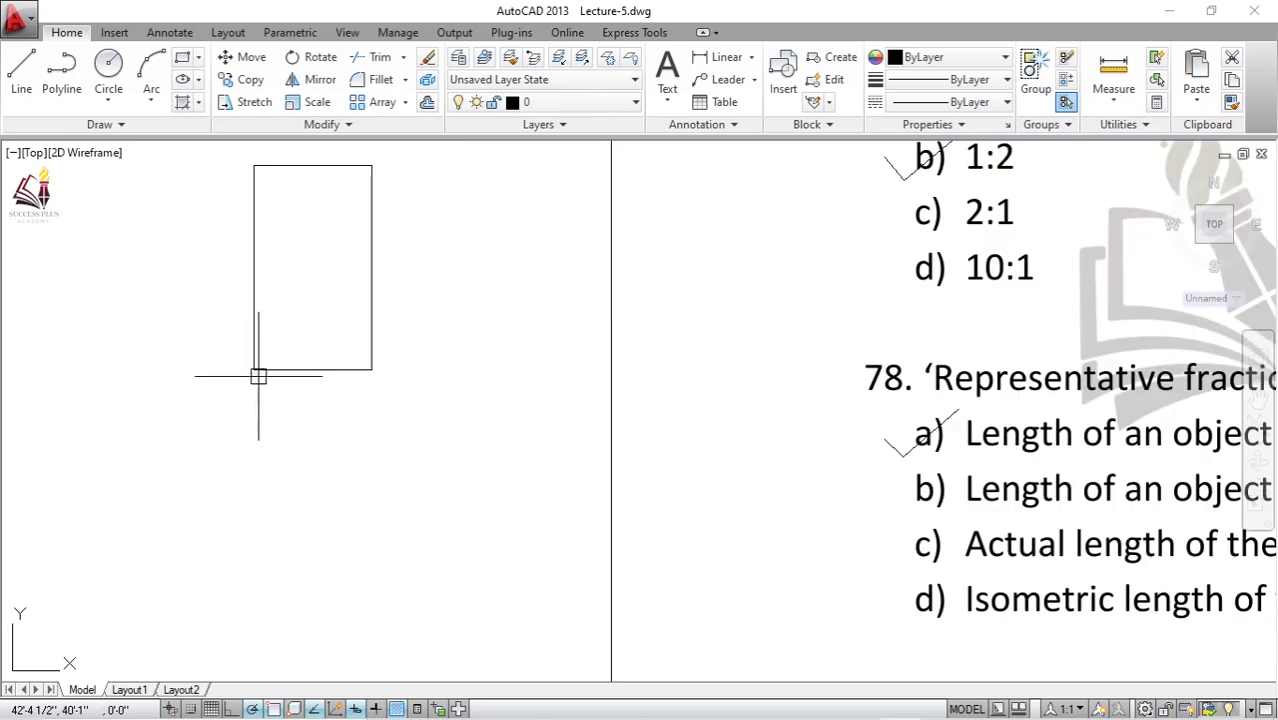
click(284, 369)
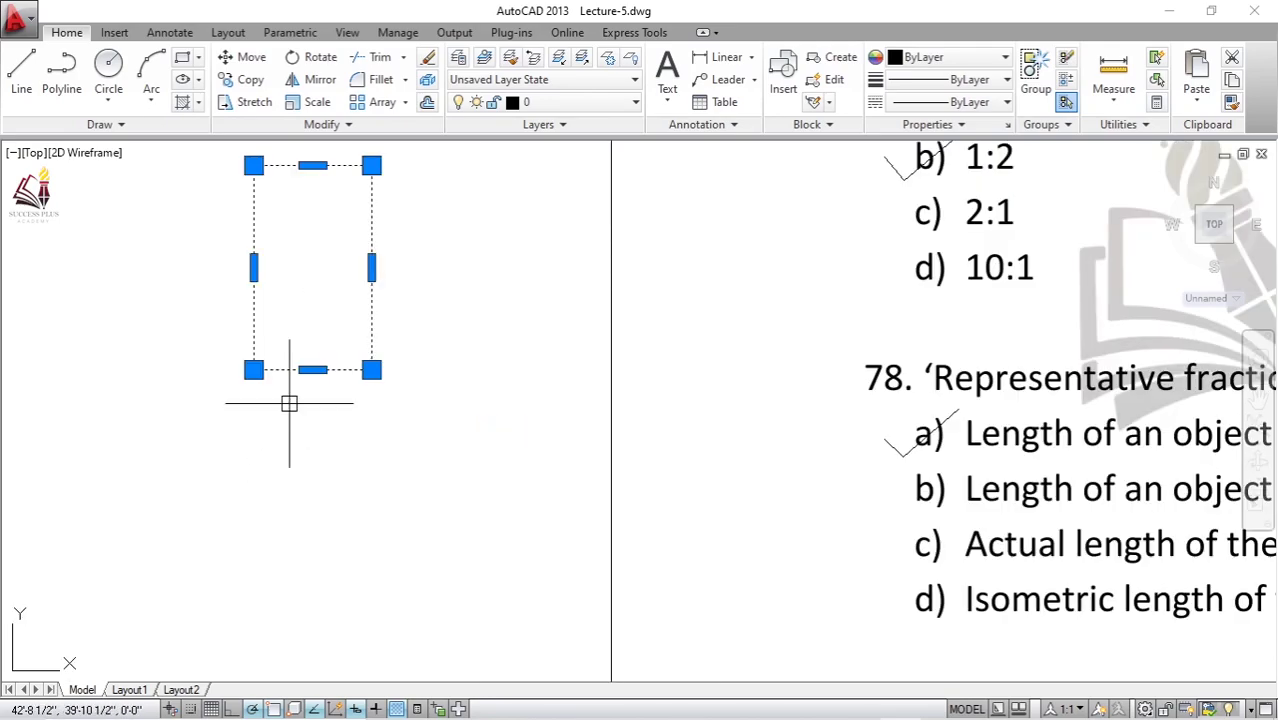
key(Escape)
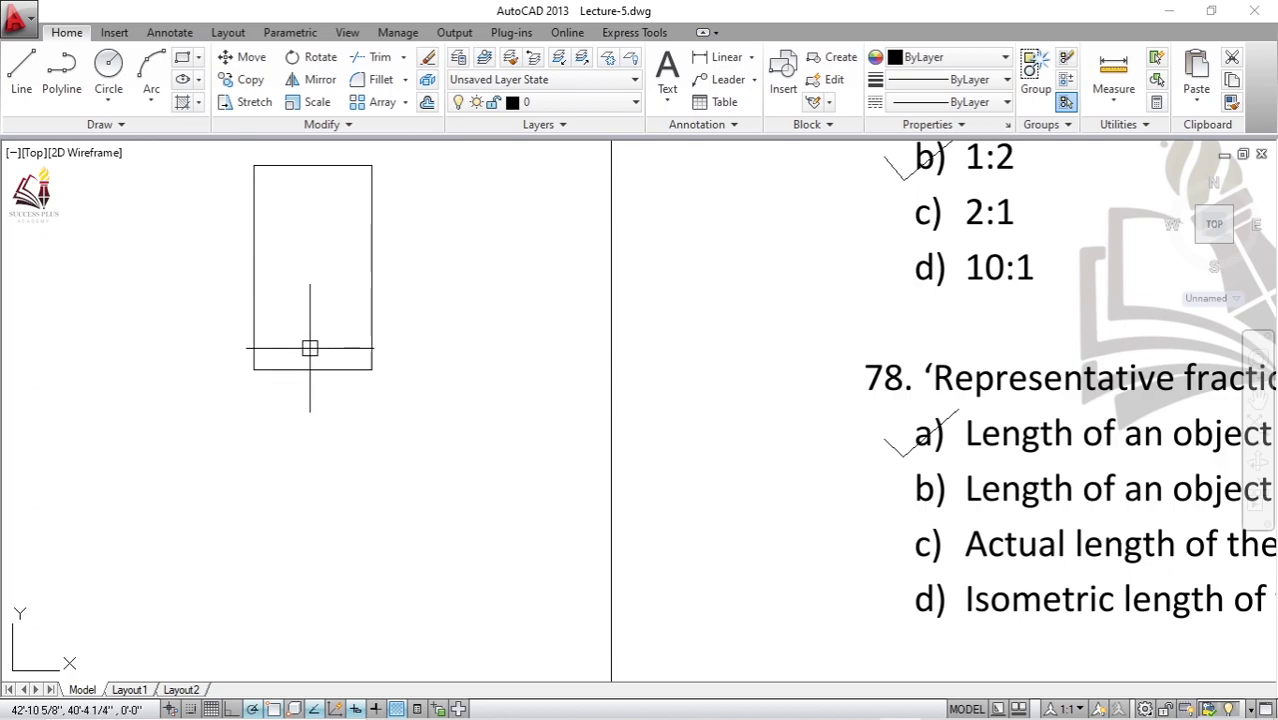
click(298, 403)
key(Escape)
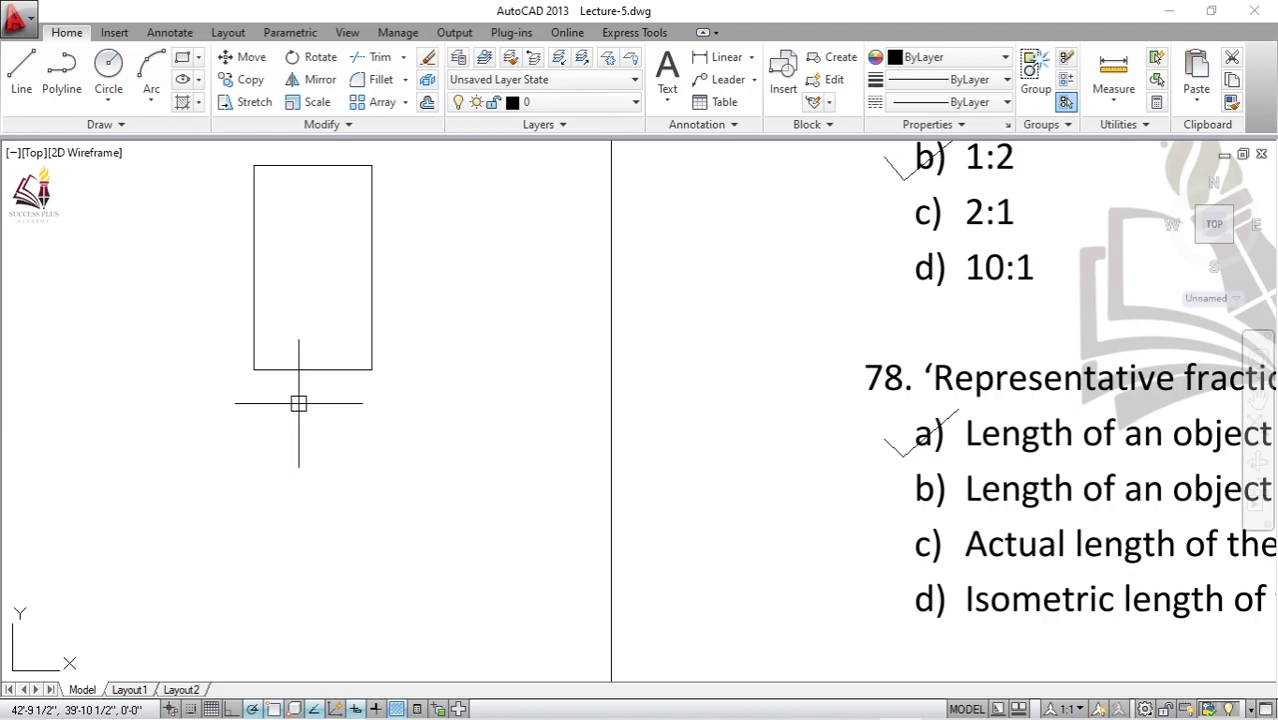
middle_drag(611, 400, 438, 400)
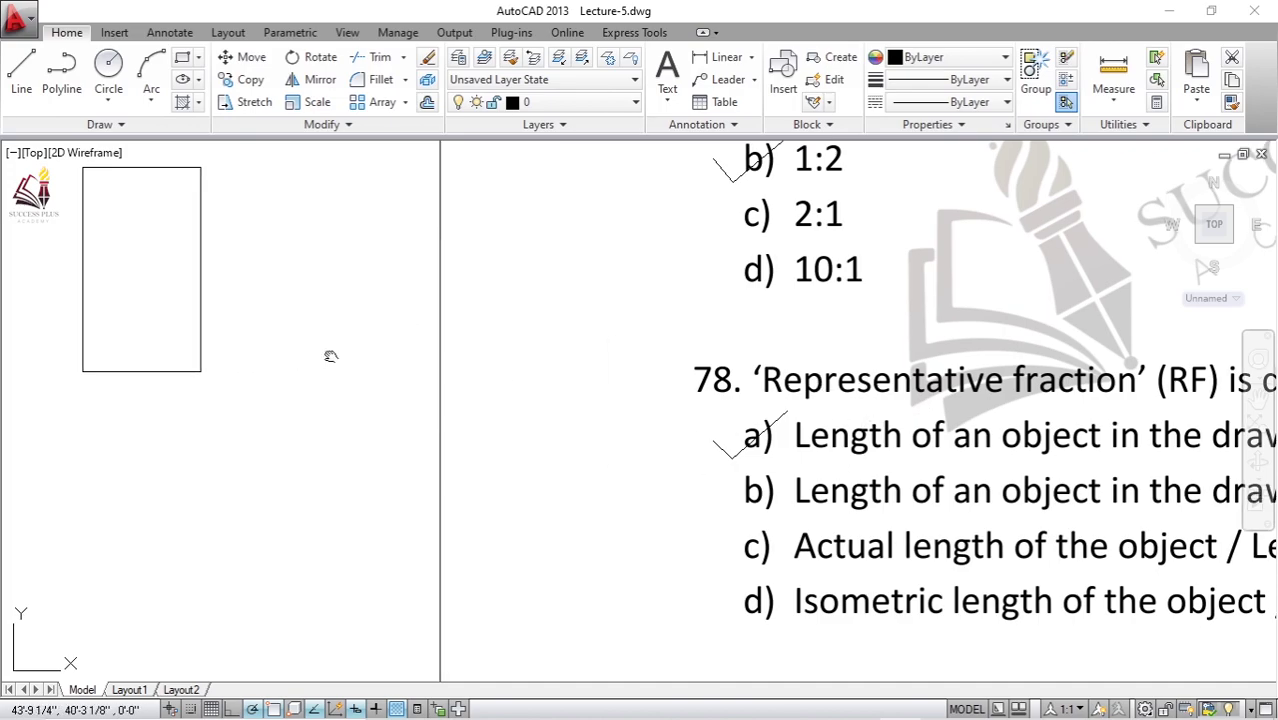
middle_drag(331, 357, 443, 347)
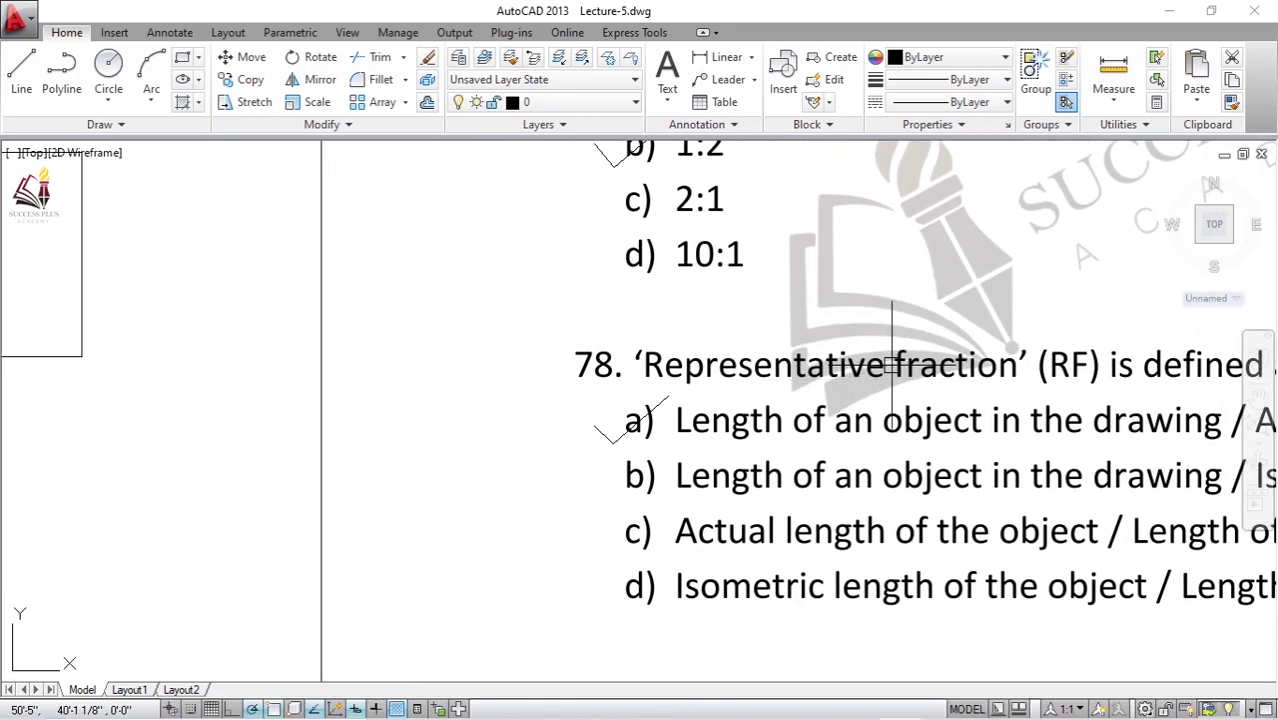
drag(380, 266, 275, 330)
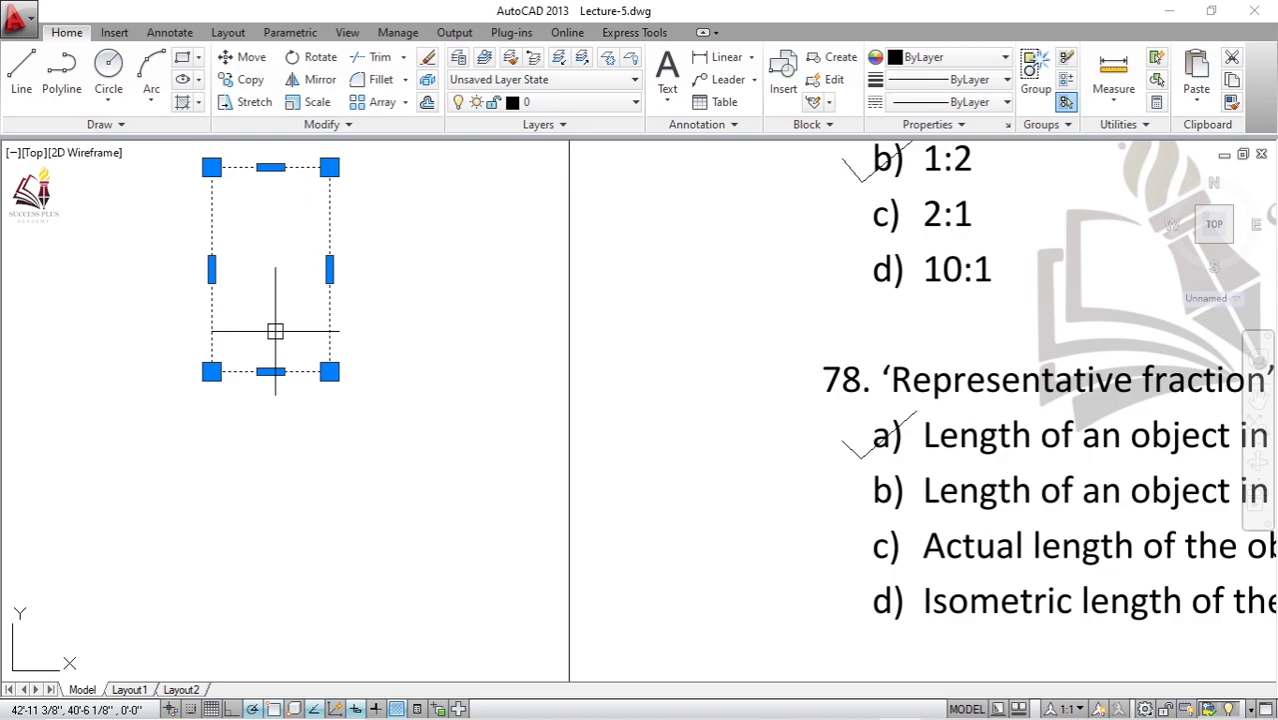
key(Delete)
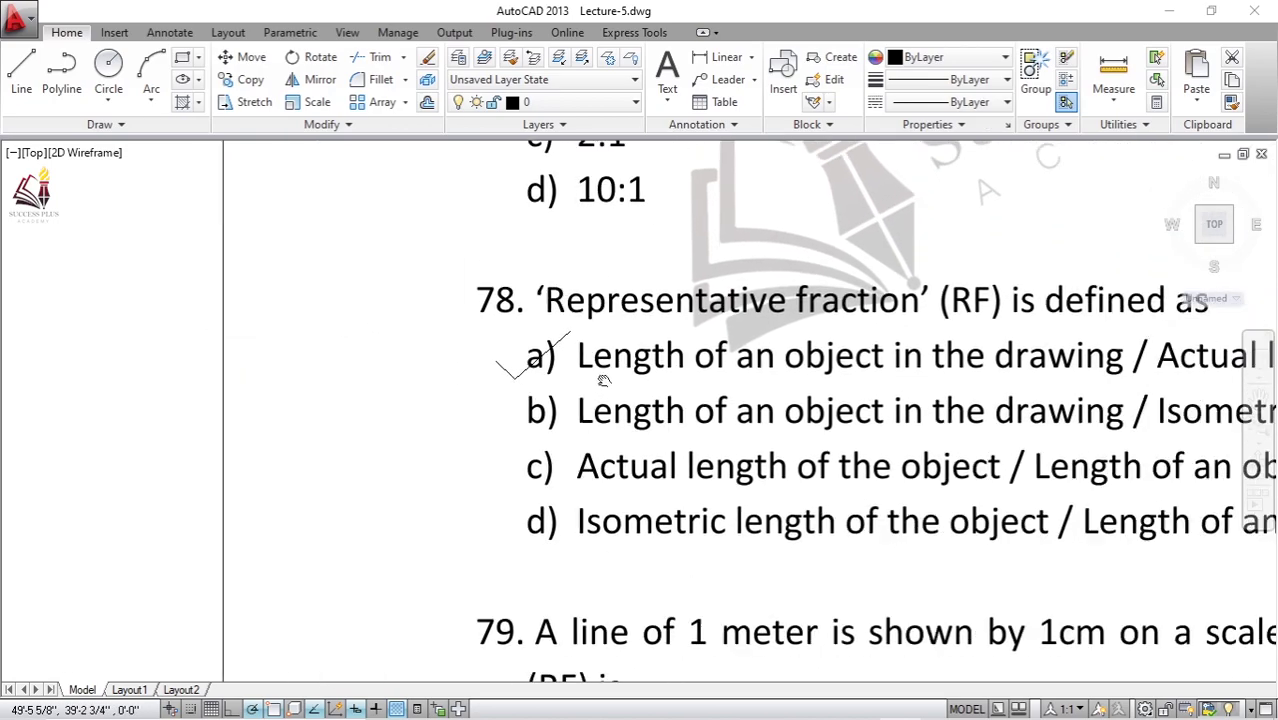
Step: Pan around questions 78 and 79 to bring question 79's answer options into view
scroll(521, 390, down, 3)
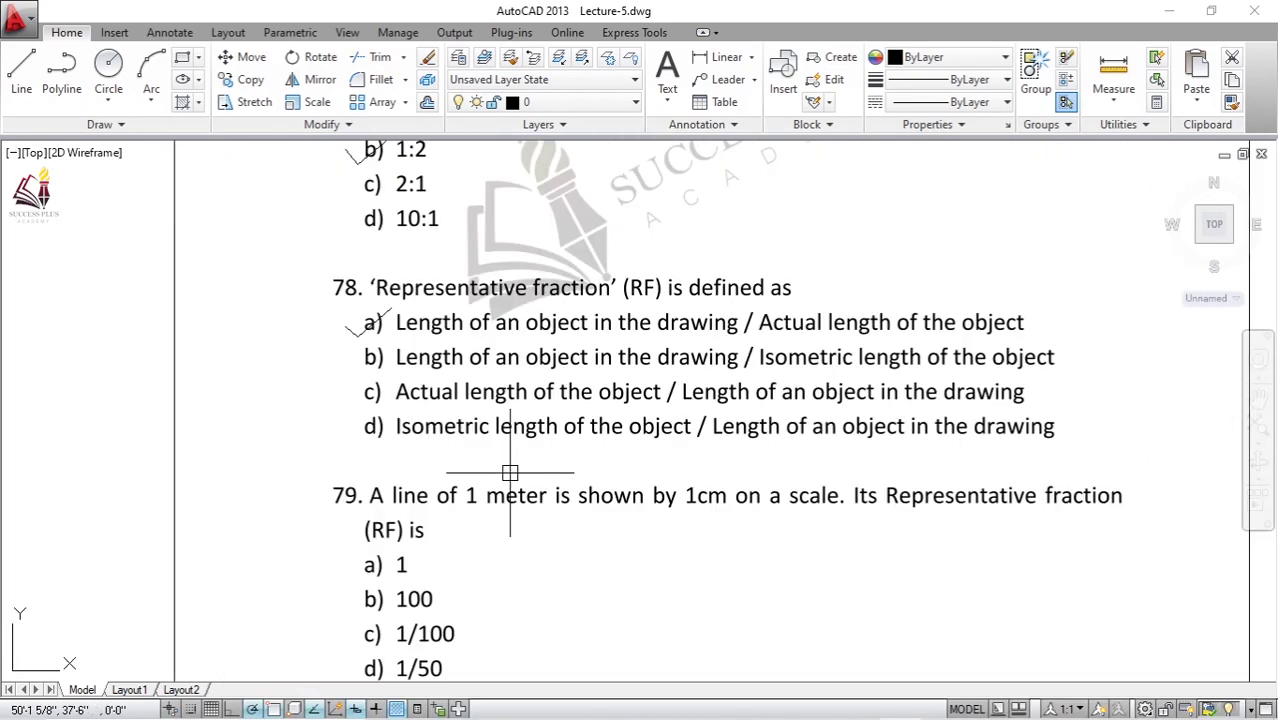
middle_drag(508, 466, 586, 344)
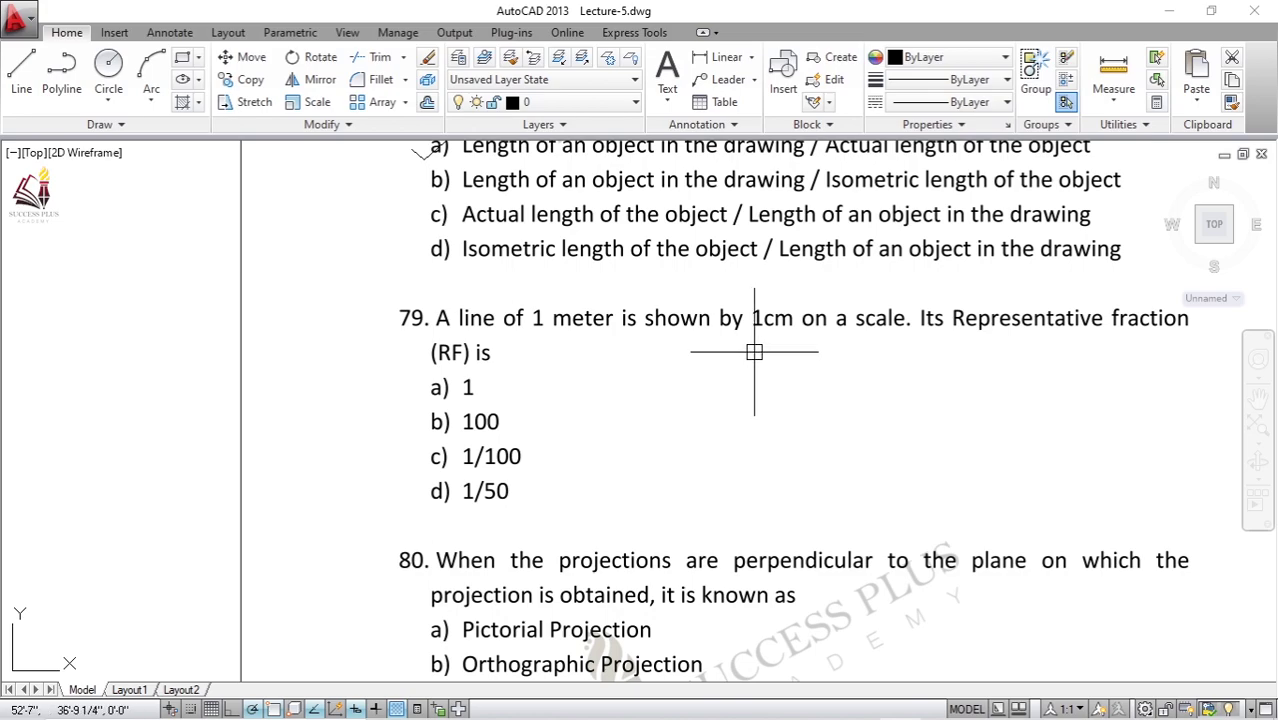
middle_drag(386, 329, 494, 373)
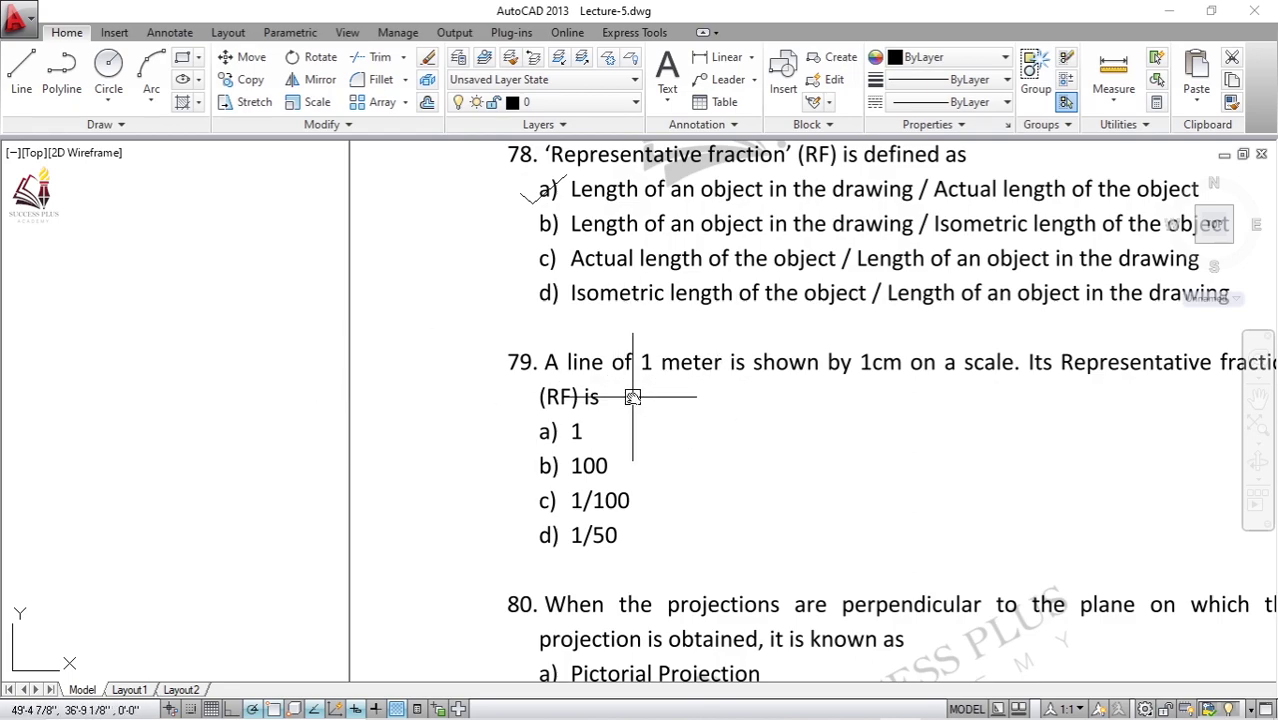
middle_drag(632, 397, 606, 385)
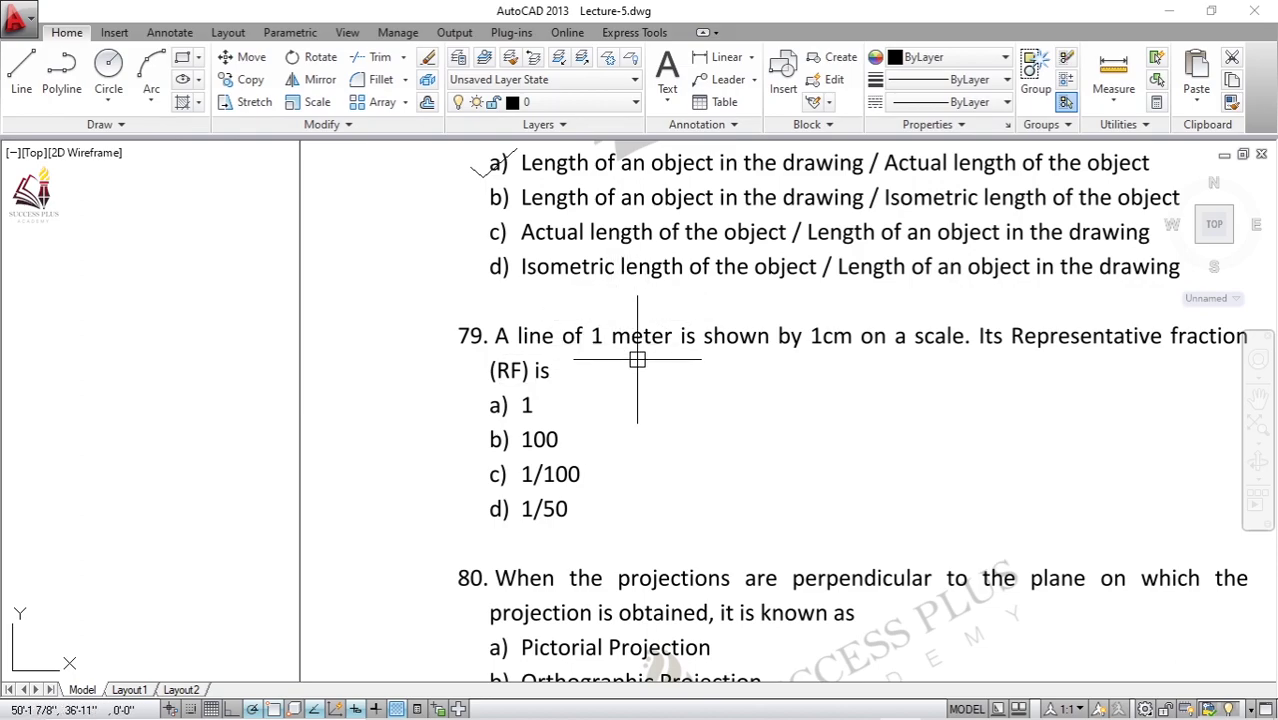
middle_drag(688, 364, 670, 357)
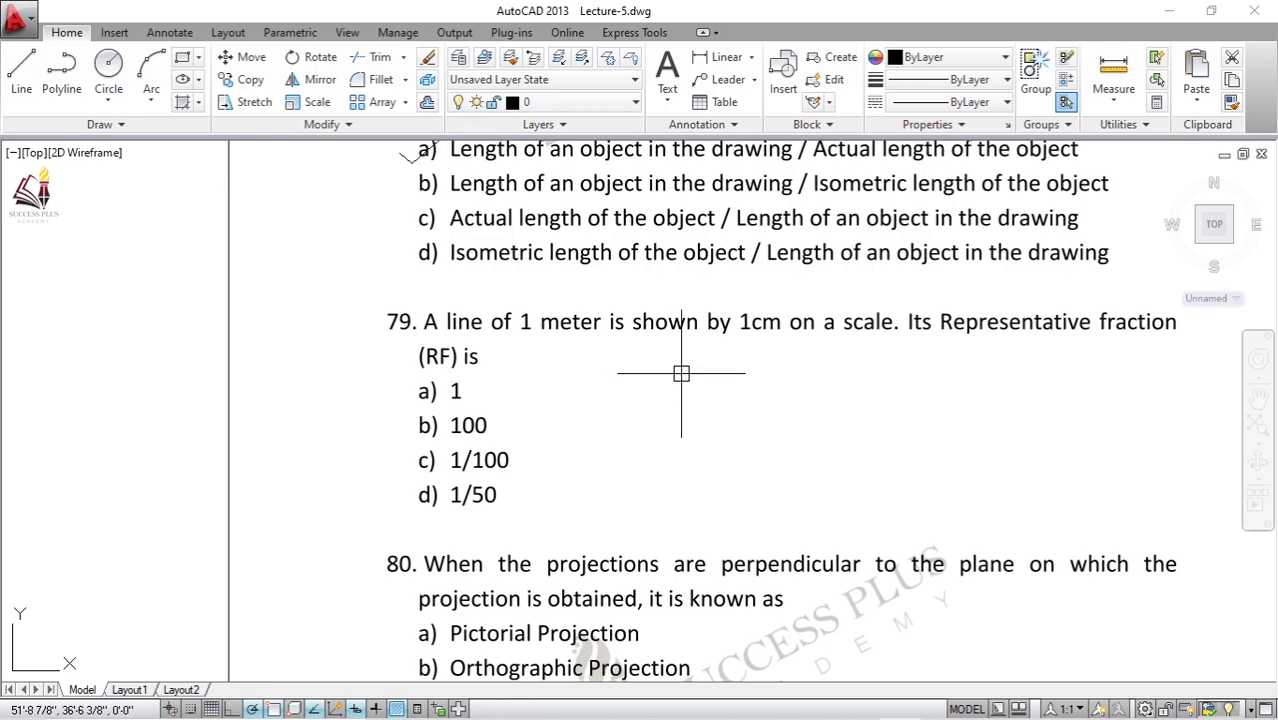
middle_drag(689, 268, 725, 354)
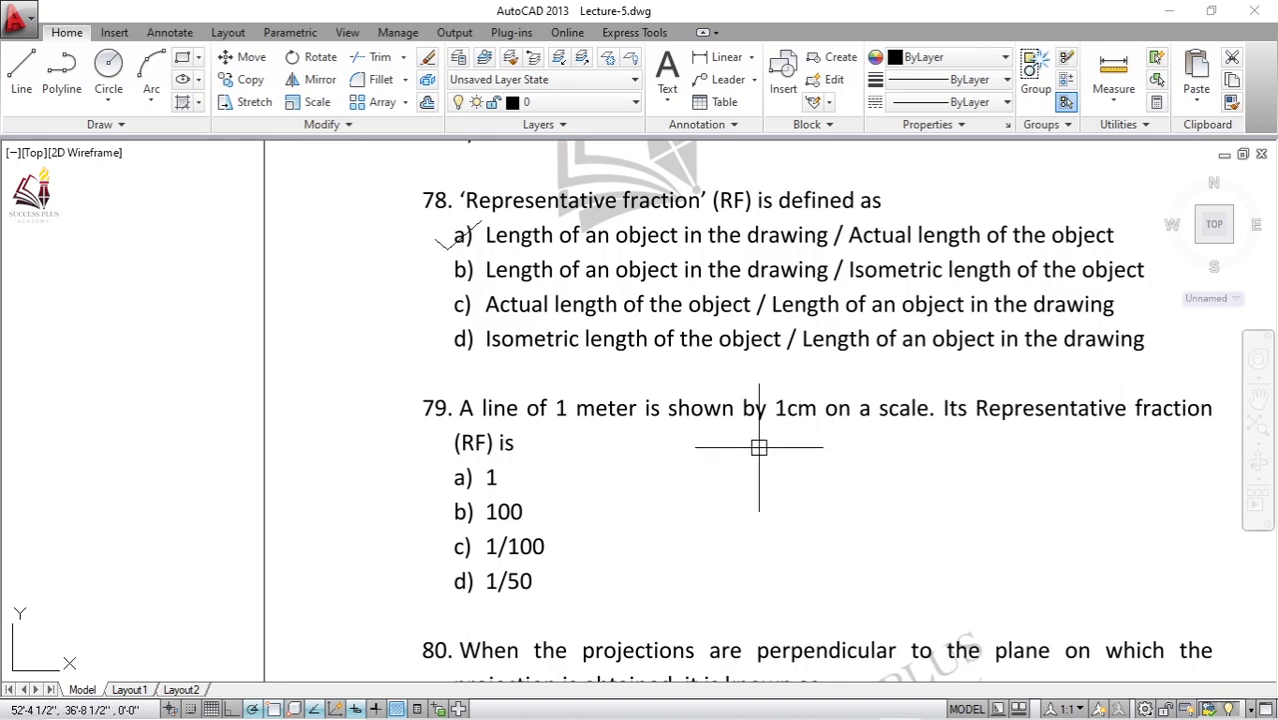
middle_drag(447, 576, 429, 484)
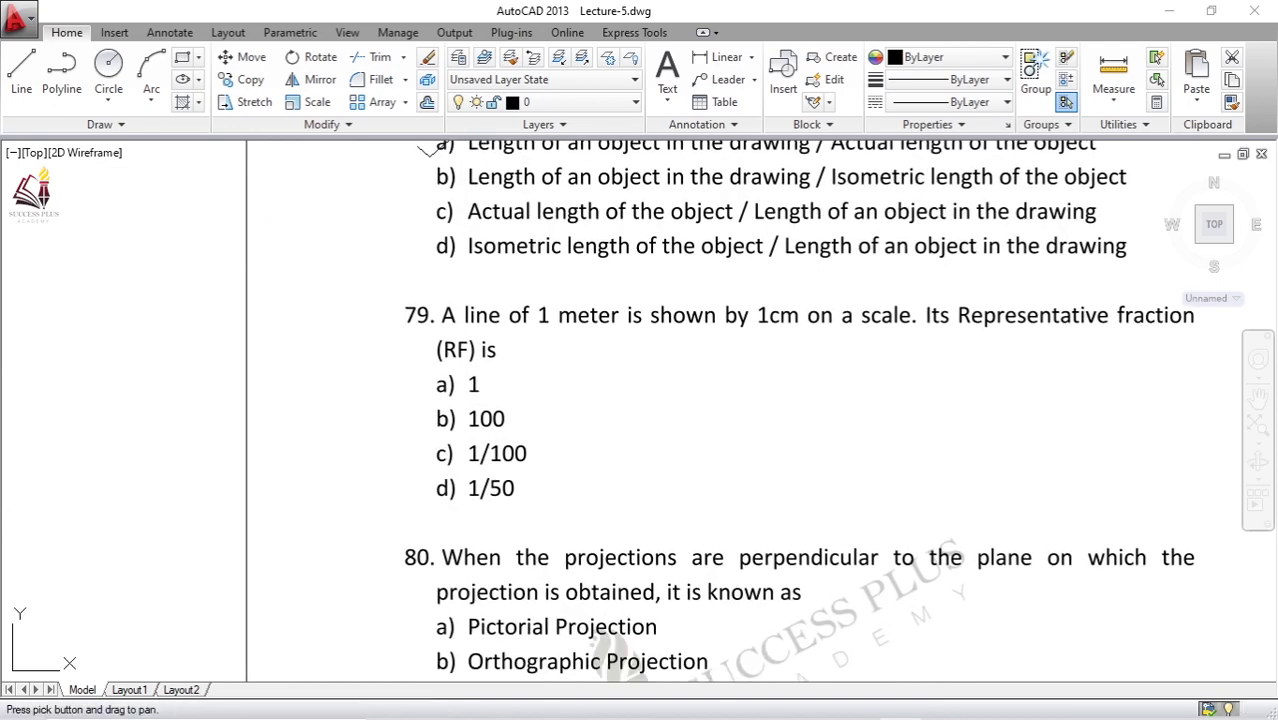
Step: Draw a check mark beside option c) 1/100 for question 79
text(l)
key(Return)
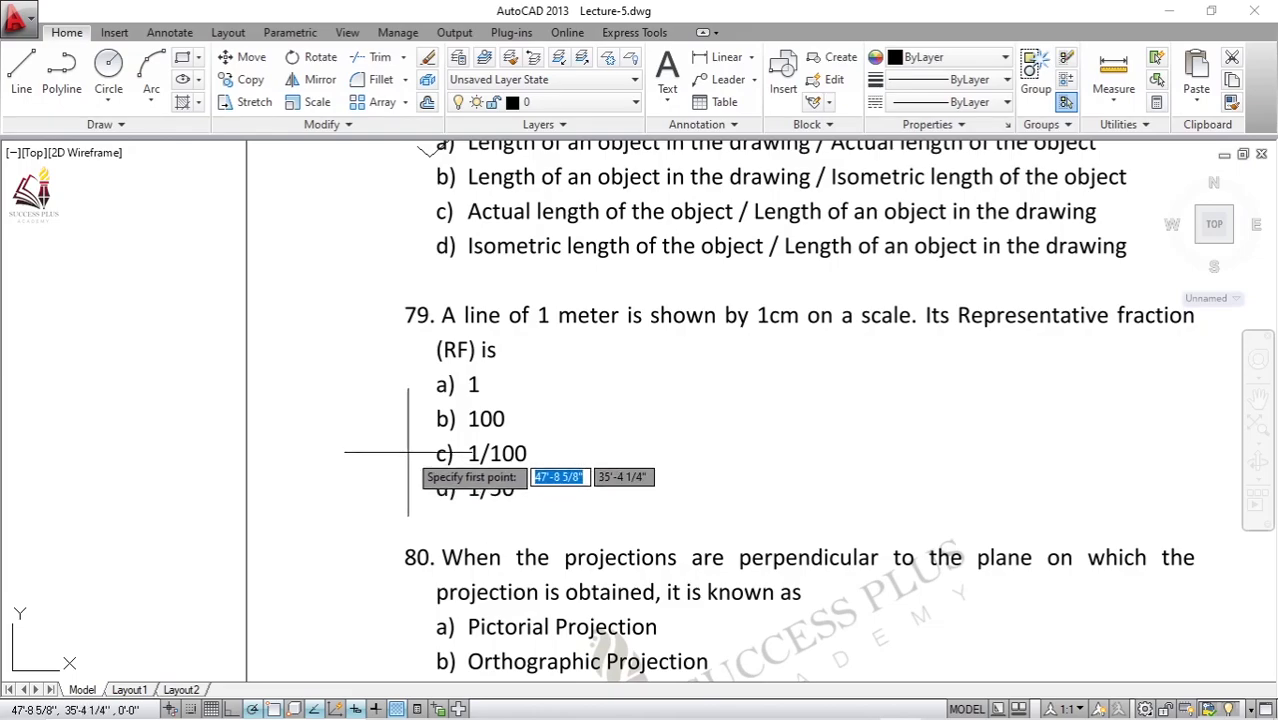
click(427, 470)
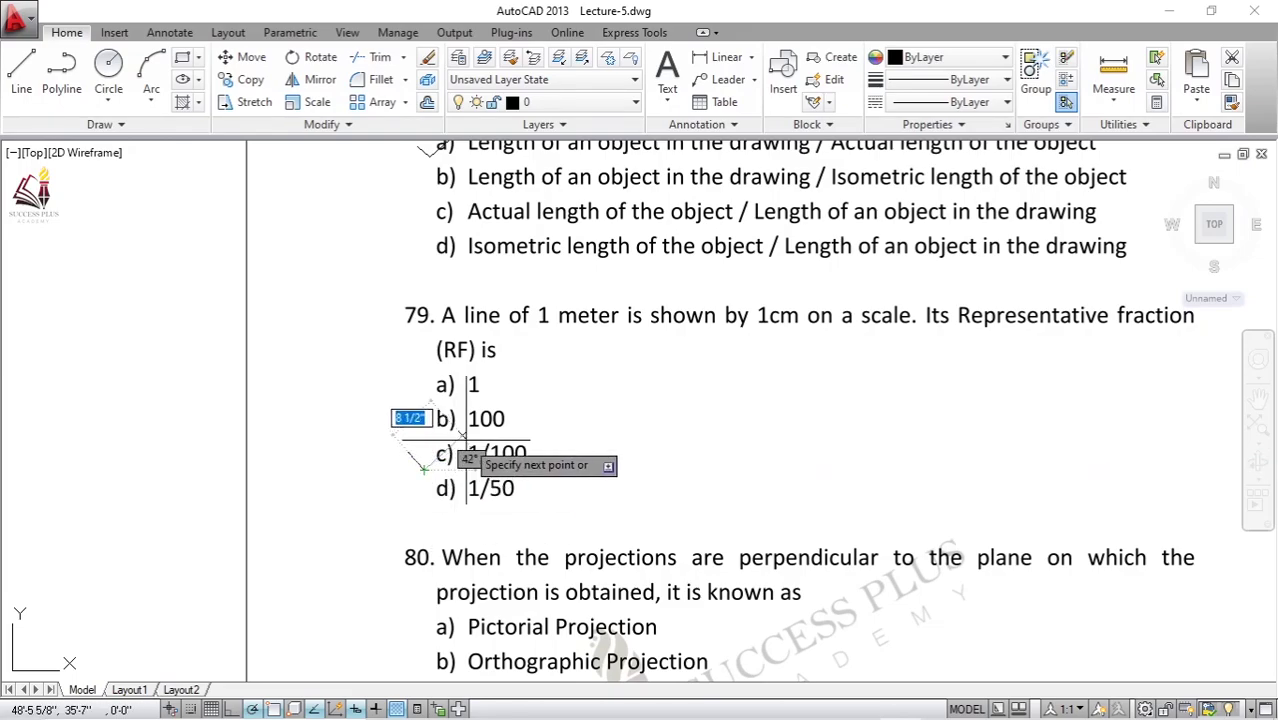
click(464, 436)
key(Escape)
mouse_move(571, 434)
middle_down()
mouse_move(537, 374)
mouse_move(492, 357)
mouse_move(492, 193)
middle_up()
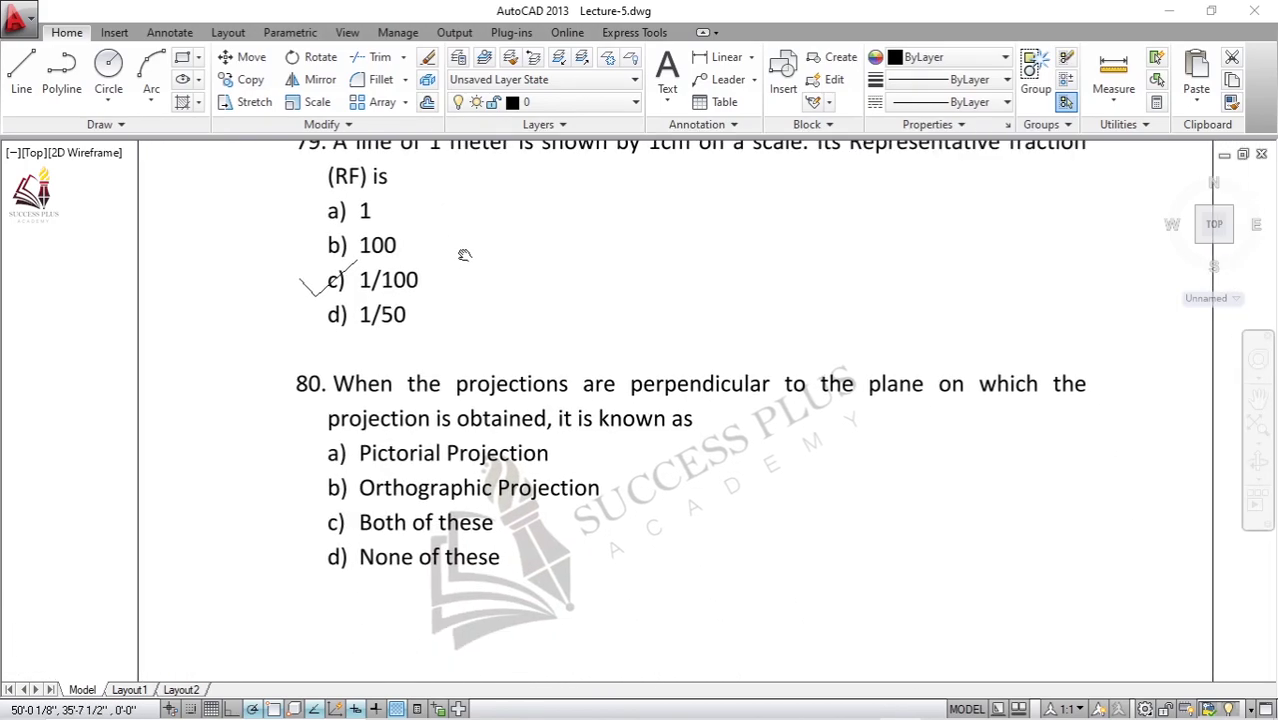
Step: Zoom out and pan over questions 78 to 80
scroll(492, 193, down, 3)
scroll(463, 252, up, 2)
middle_drag(463, 252, 470, 325)
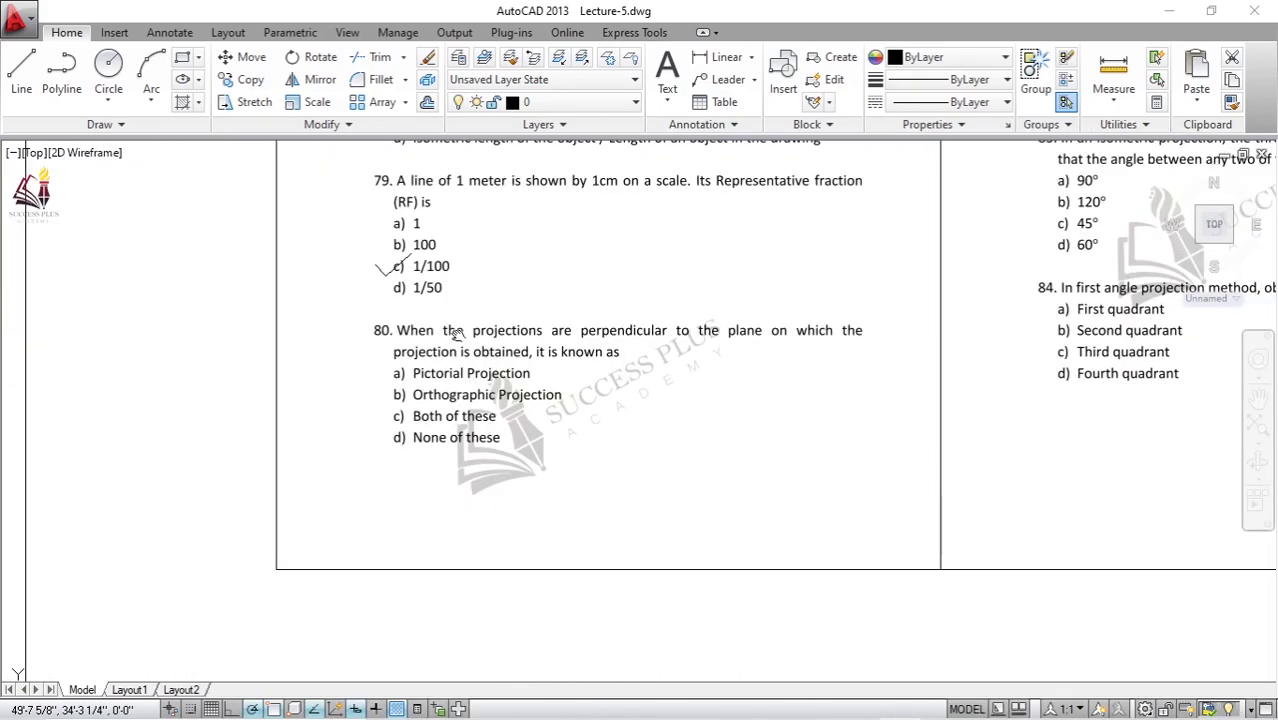
scroll(500, 333, up, 2)
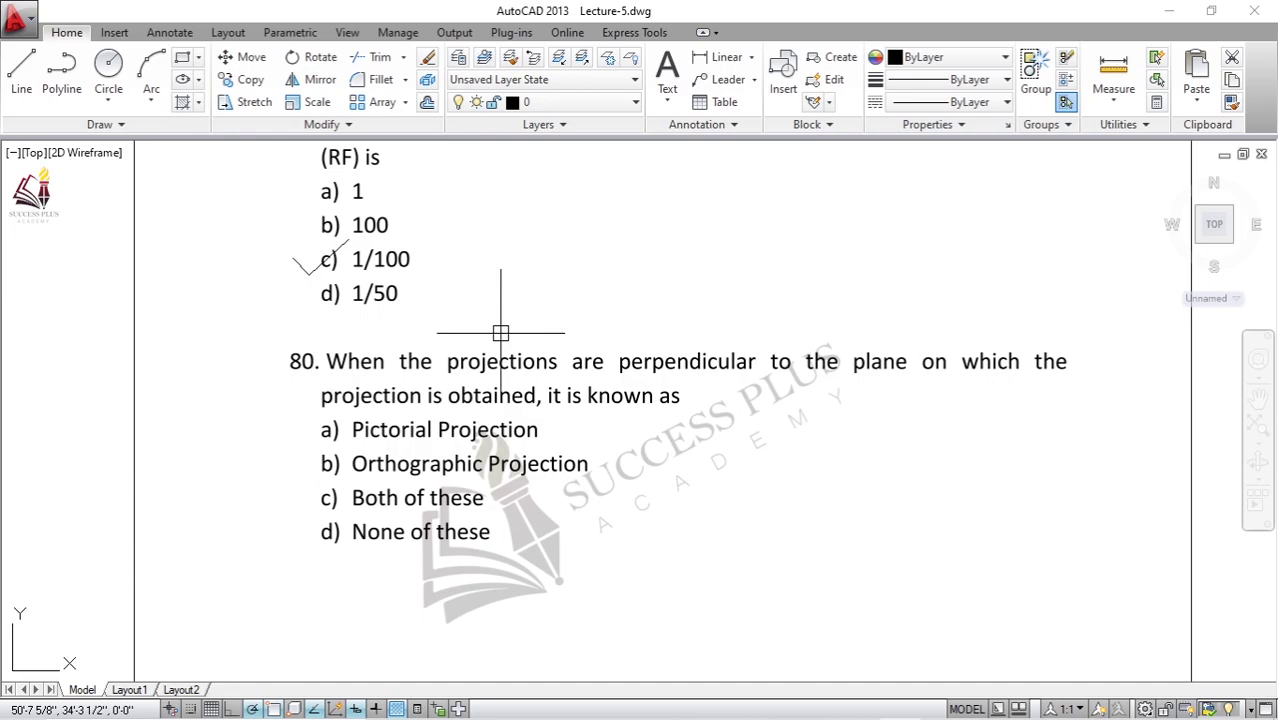
scroll(500, 333, down, 2)
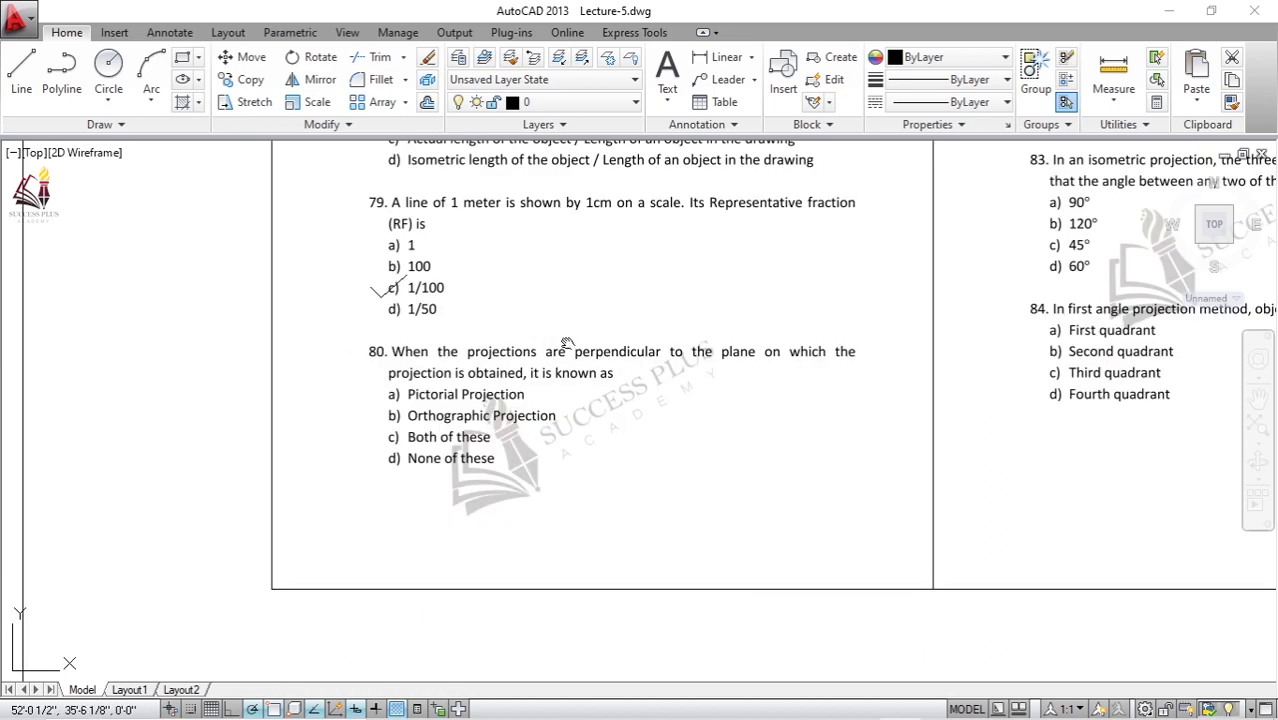
middle_drag(563, 283, 575, 421)
scroll(516, 450, down, 2)
scroll(516, 450, down, 2)
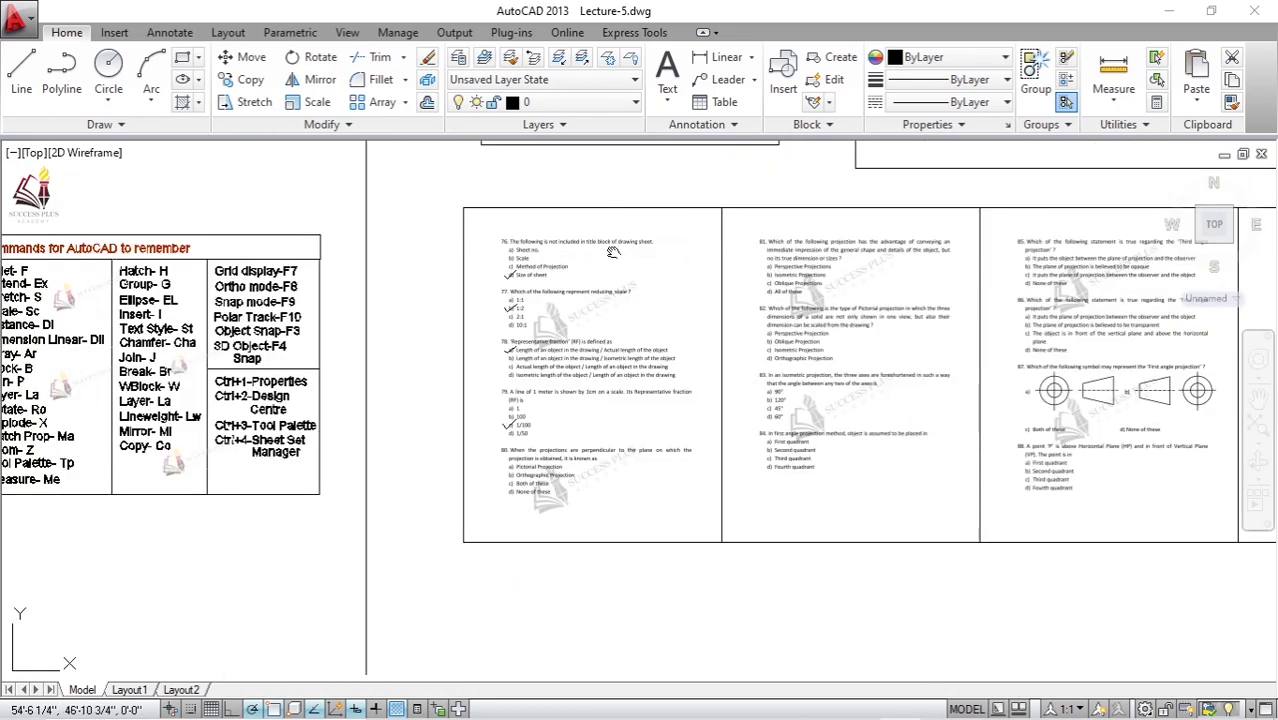
Step: Pan across the Pictorial and Orthographic Projections sheets, settling on the Pictorial Projections frame
middle_drag(516, 380, 516, 450)
scroll(516, 450, up, 1)
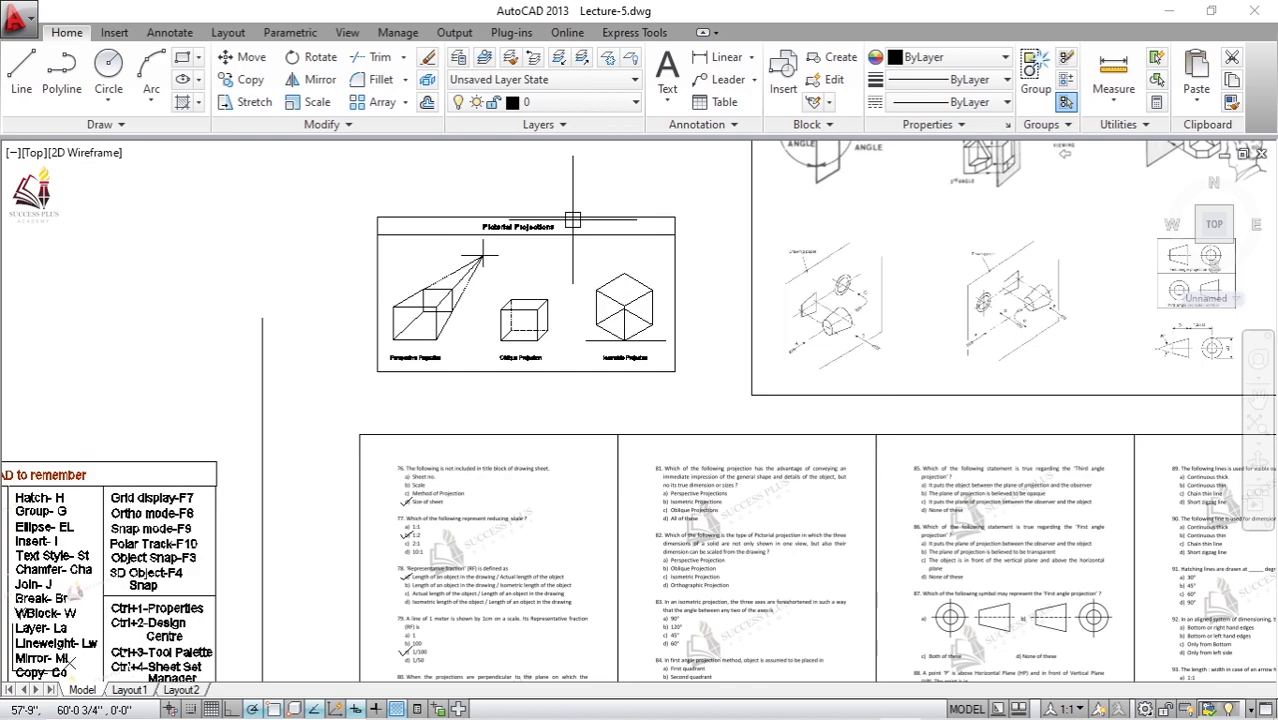
scroll(571, 221, up, 4)
drag(467, 289, 514, 297)
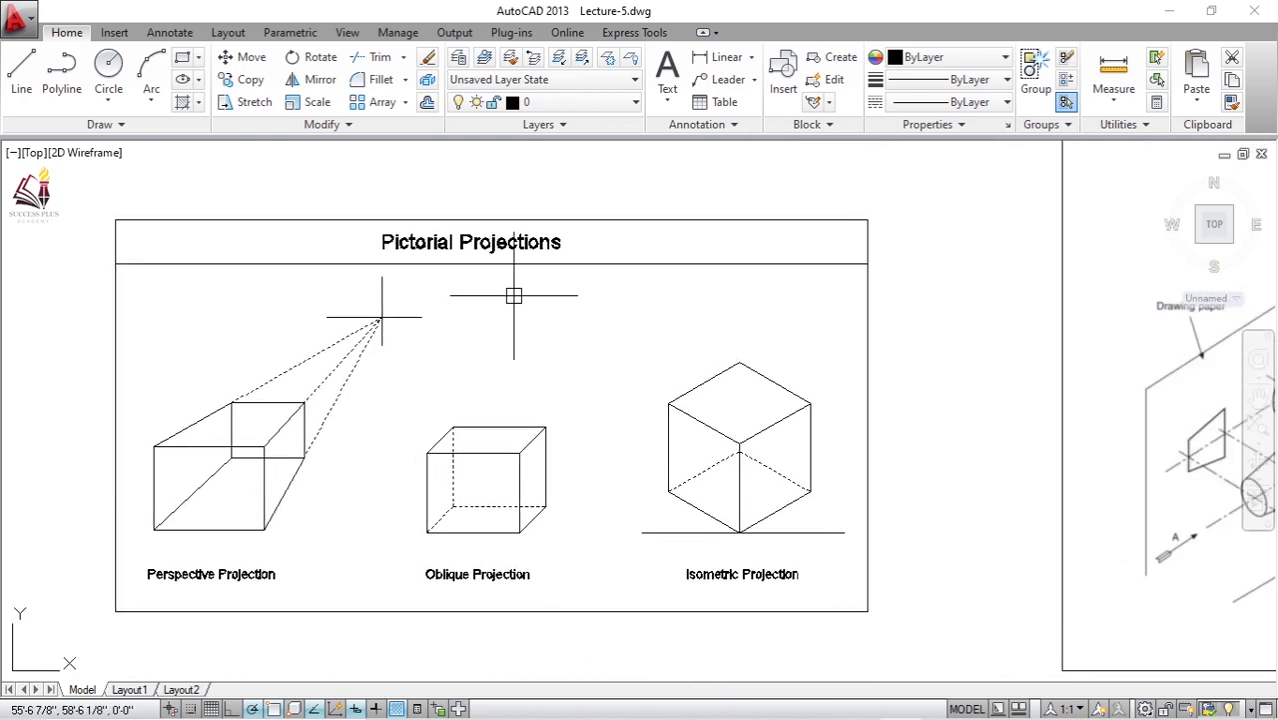
scroll(513, 296, down, 2)
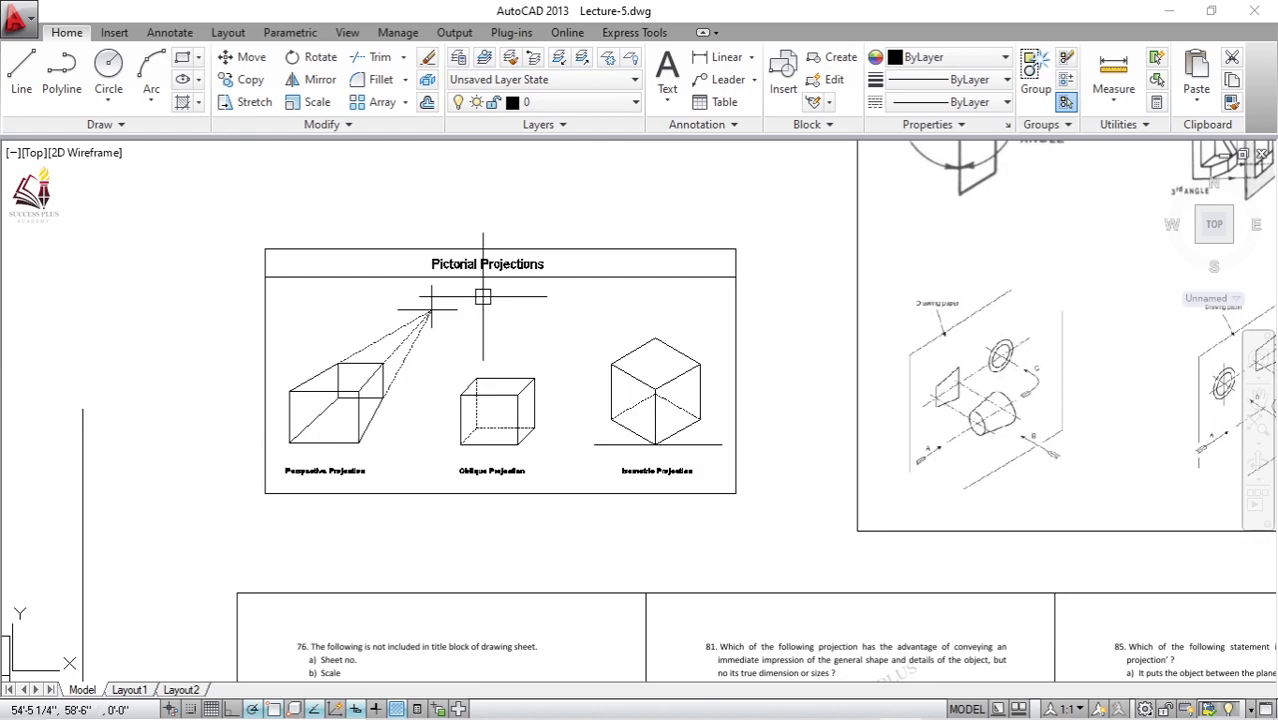
scroll(476, 244, up, 2)
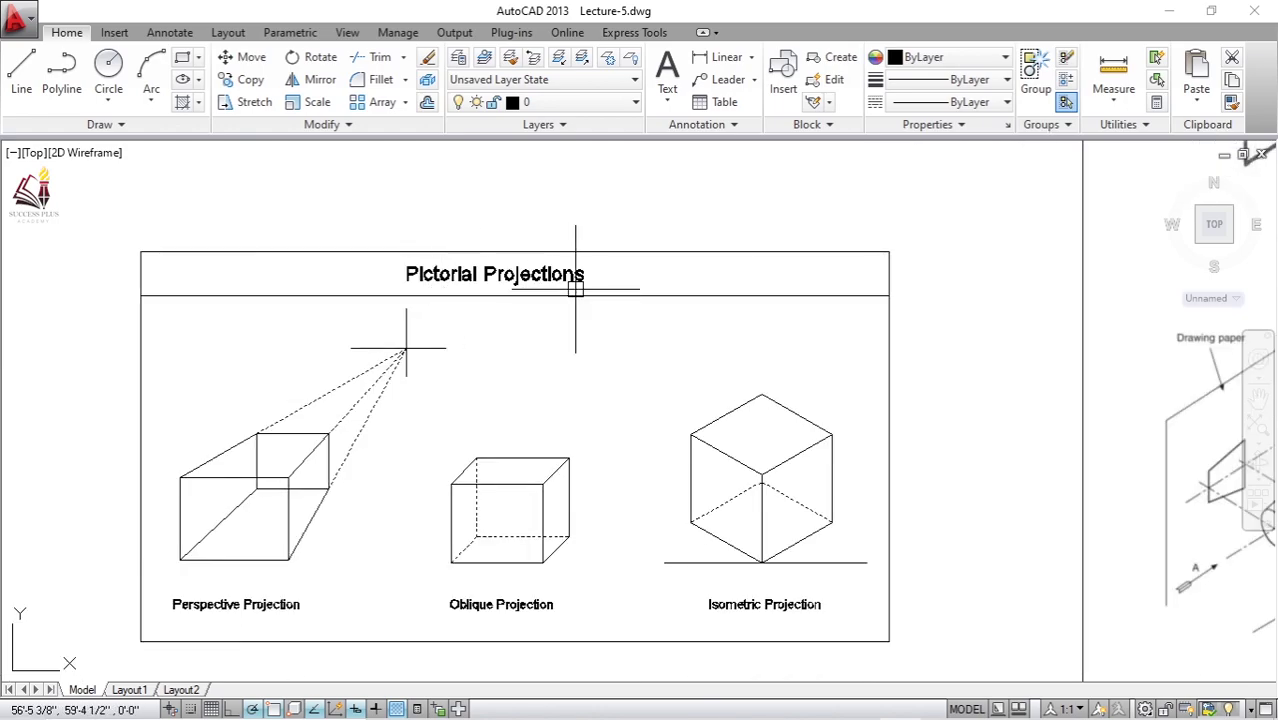
scroll(560, 285, down, 4)
middle_drag(720, 333, 593, 426)
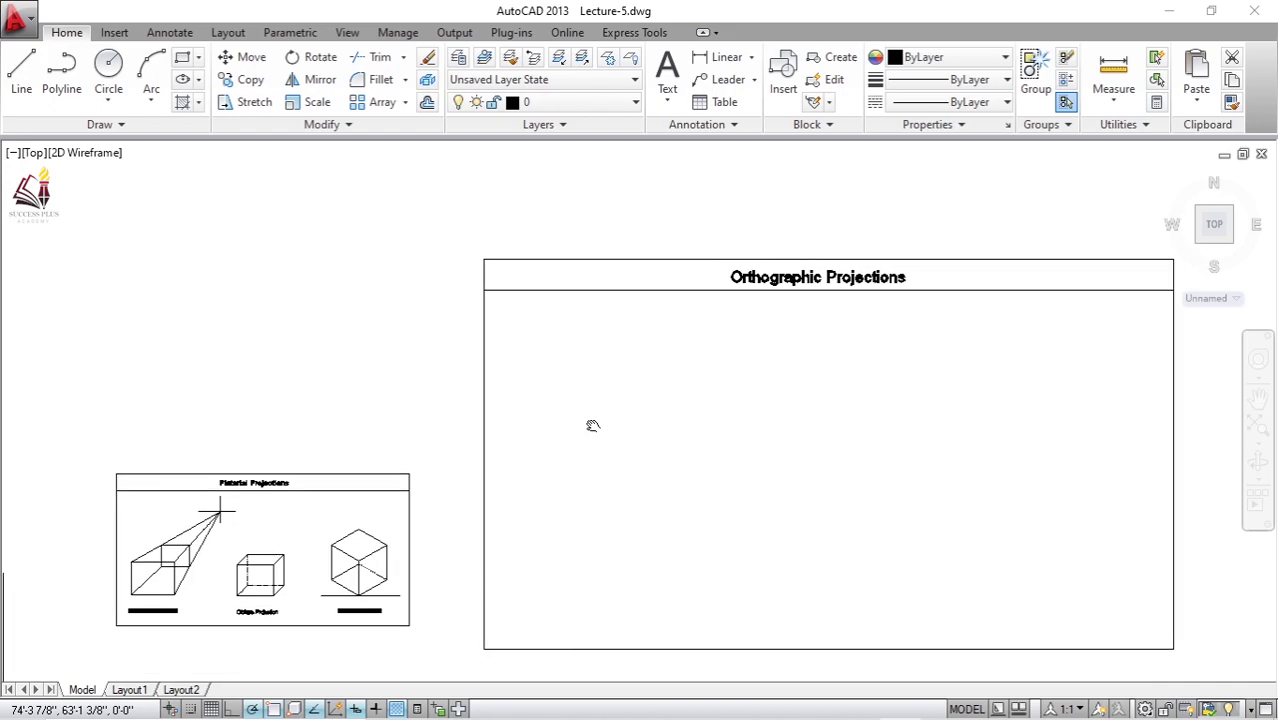
scroll(758, 280, up, 2)
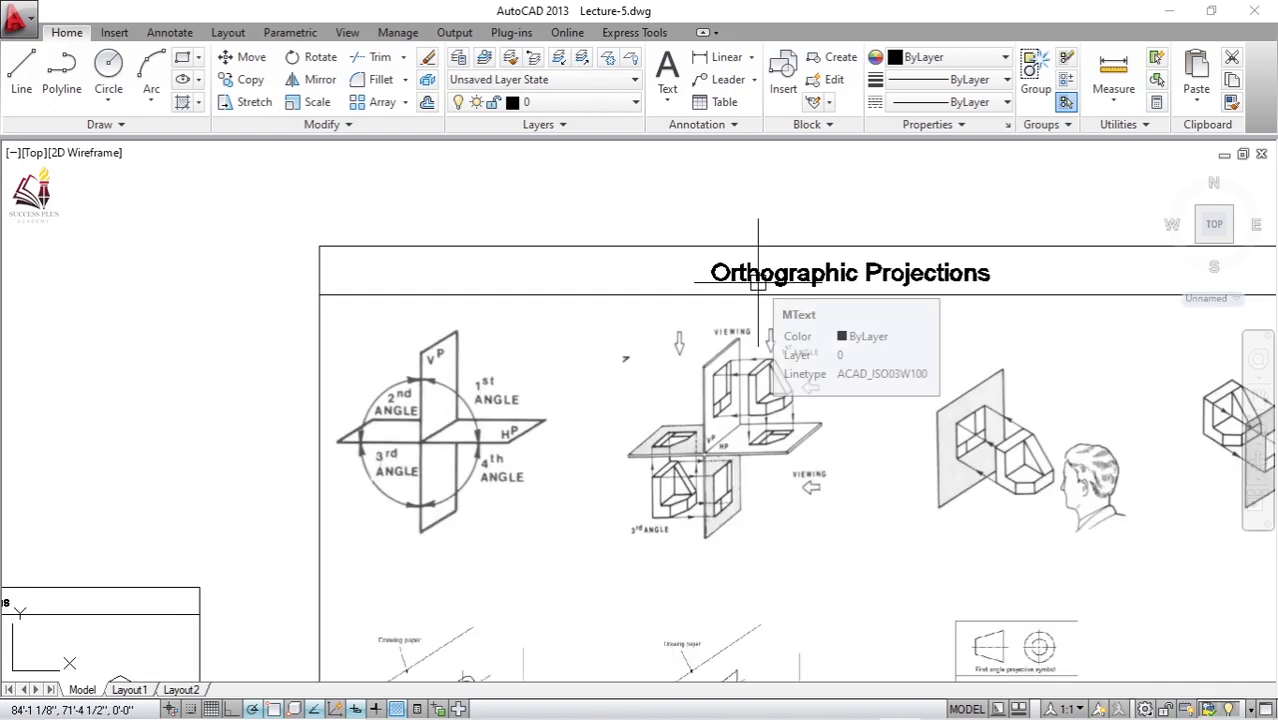
scroll(758, 283, down, 2)
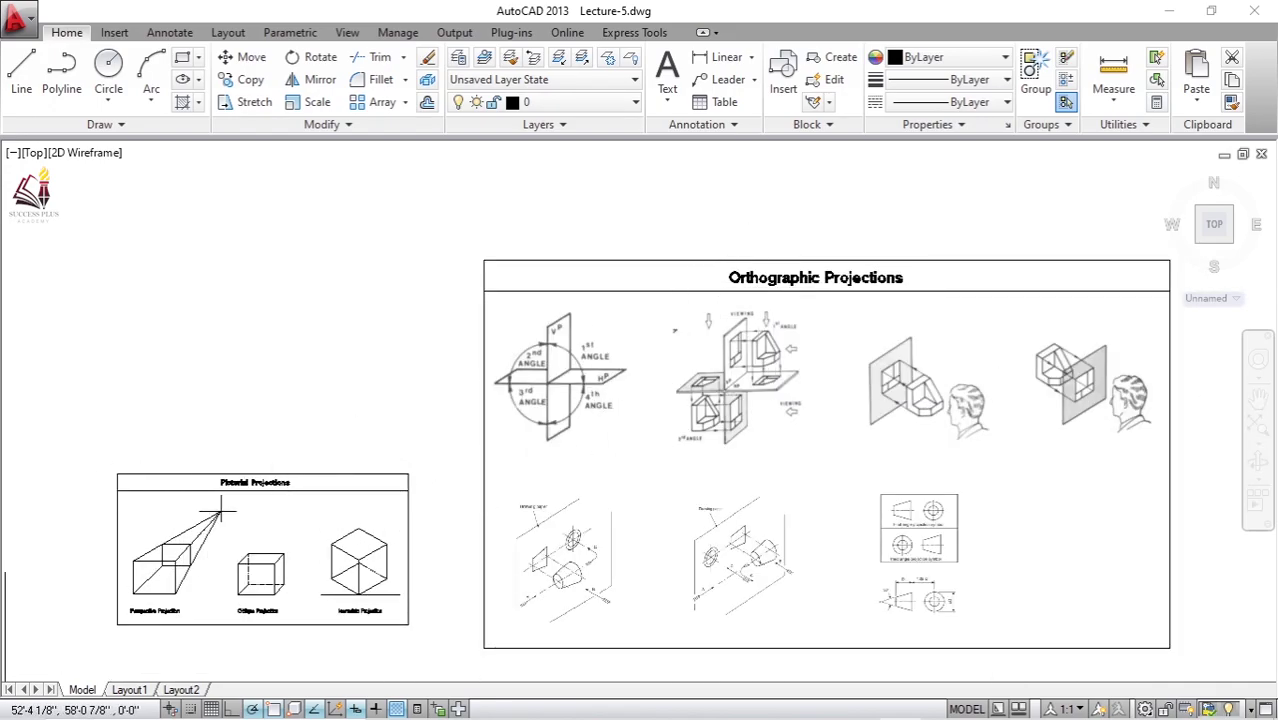
scroll(195, 533, up, 2)
middle_drag(135, 575, 273, 449)
scroll(273, 449, up, 2)
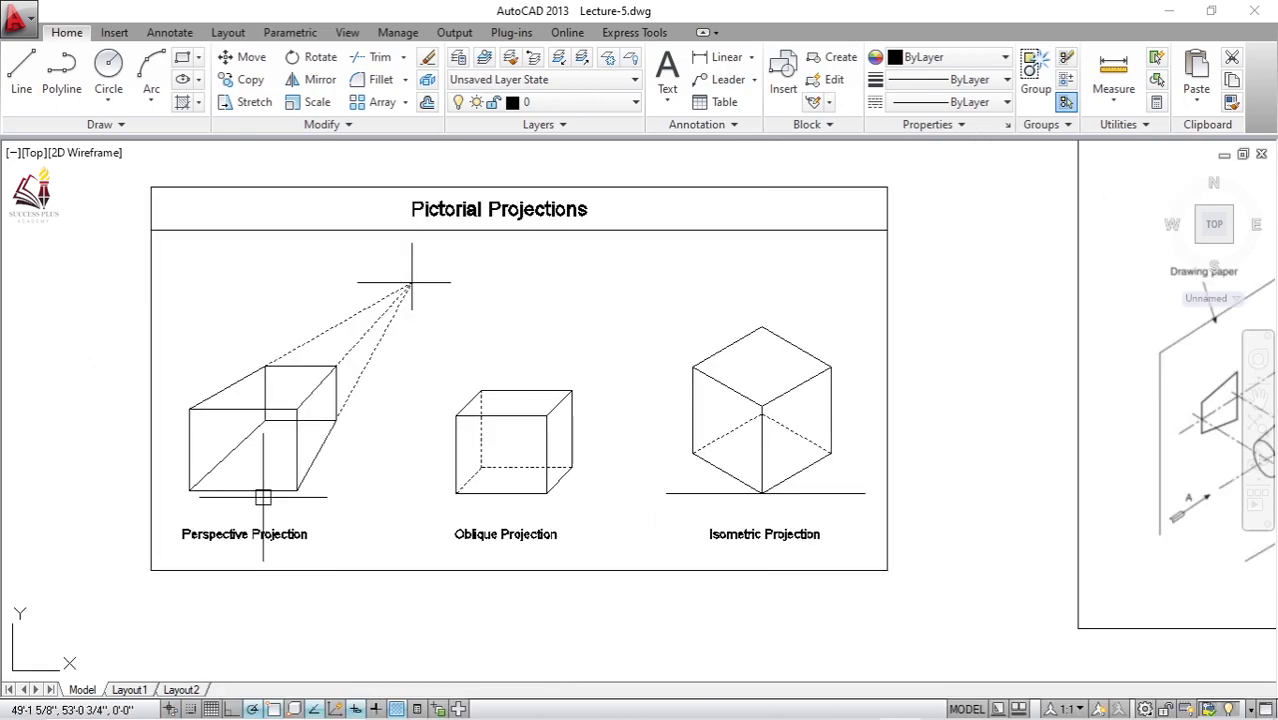
middle_drag(365, 522, 412, 472)
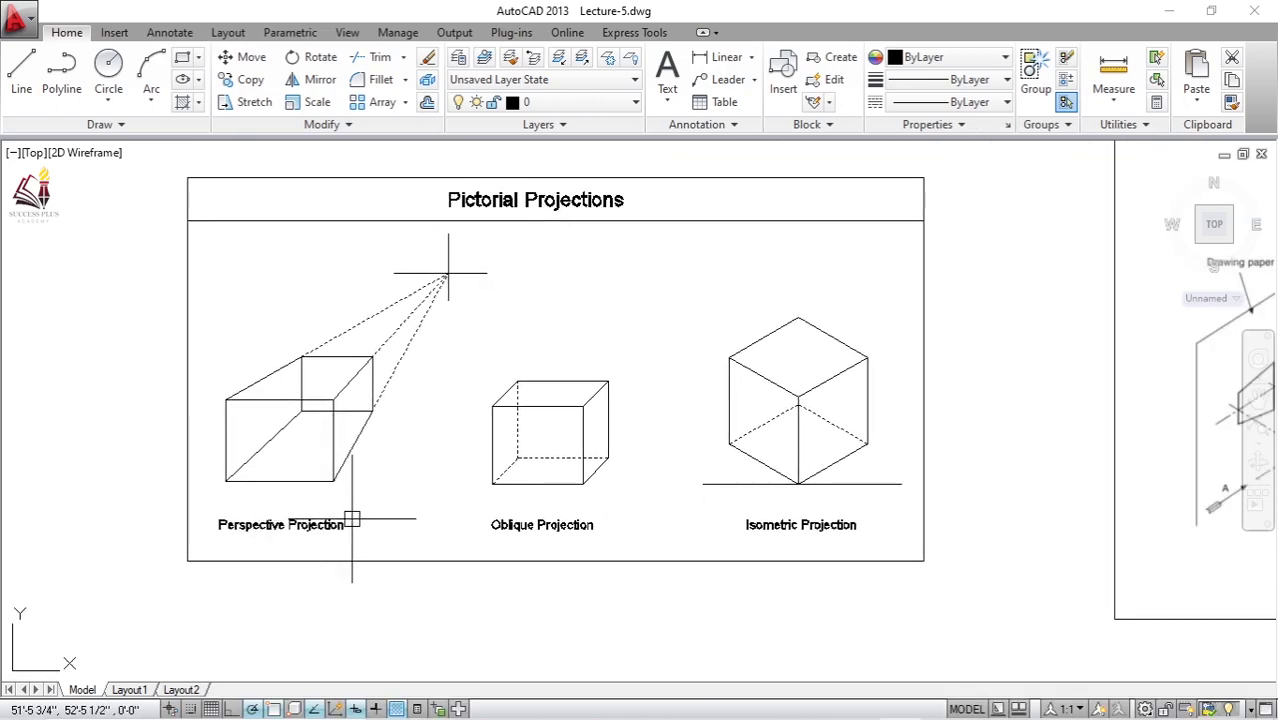
scroll(540, 520, up, 2)
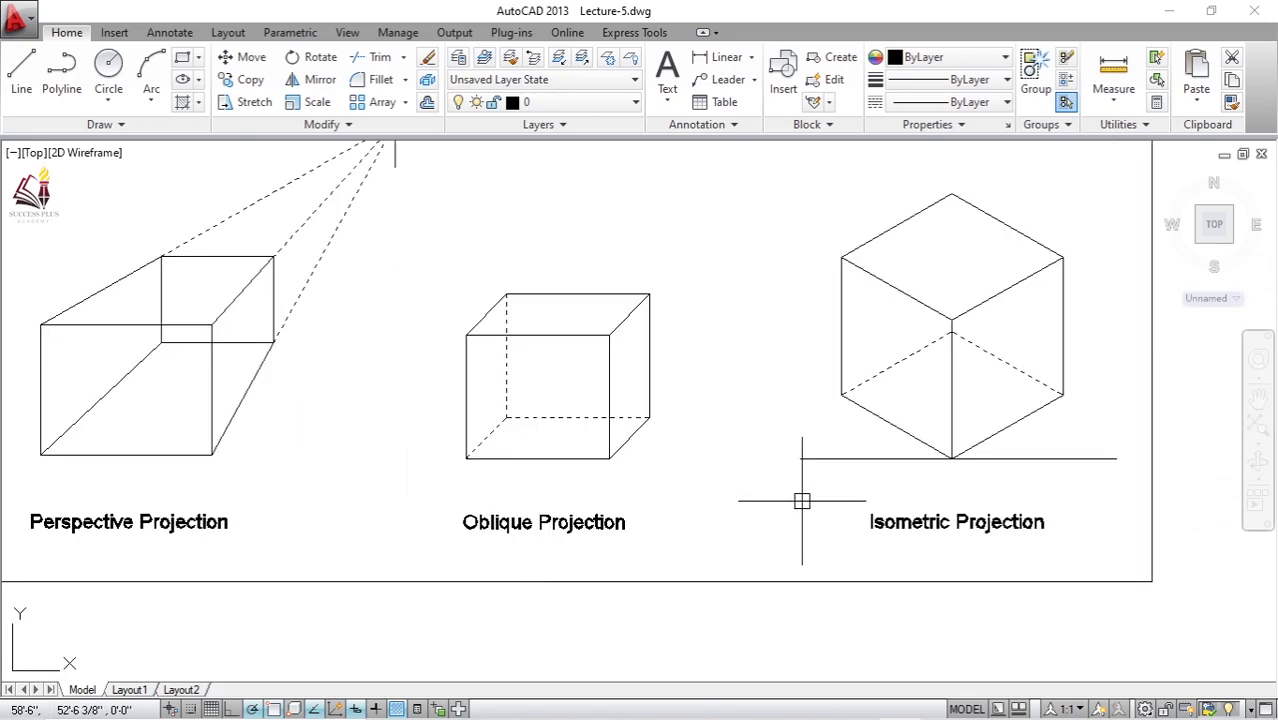
middle_drag(371, 365, 544, 476)
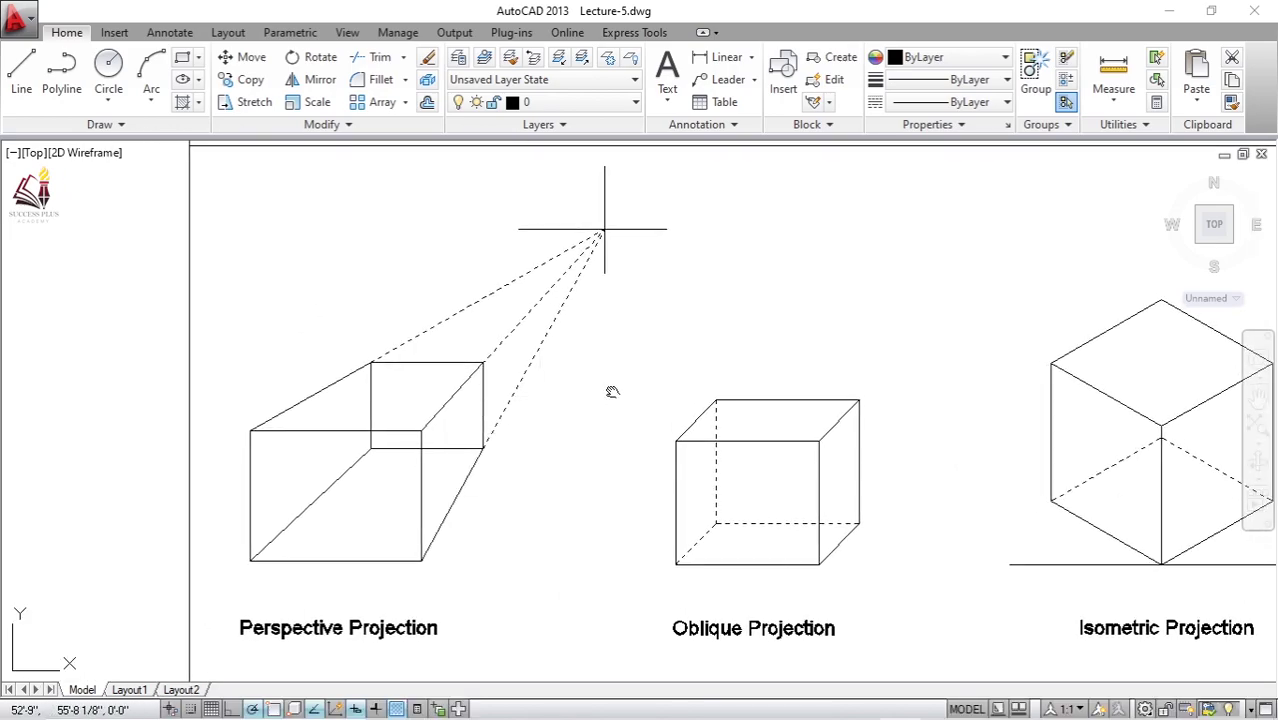
middle_drag(608, 388, 502, 360)
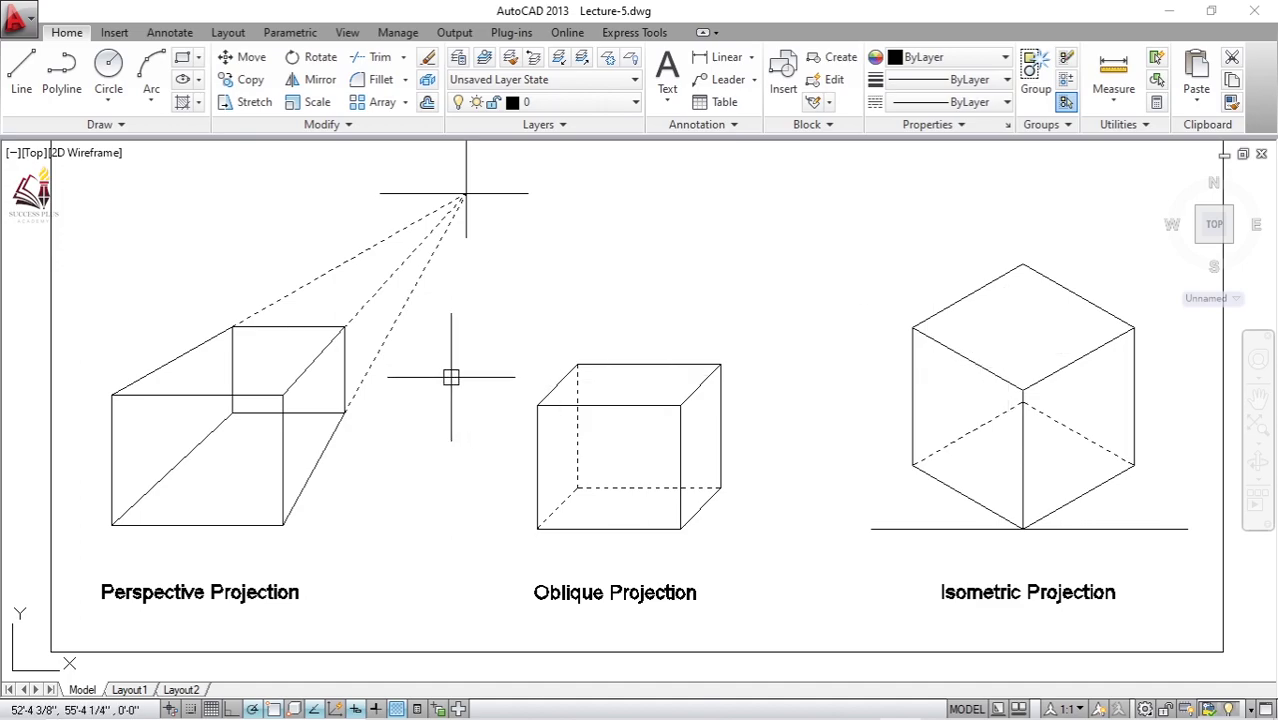
middle_drag(451, 374, 591, 389)
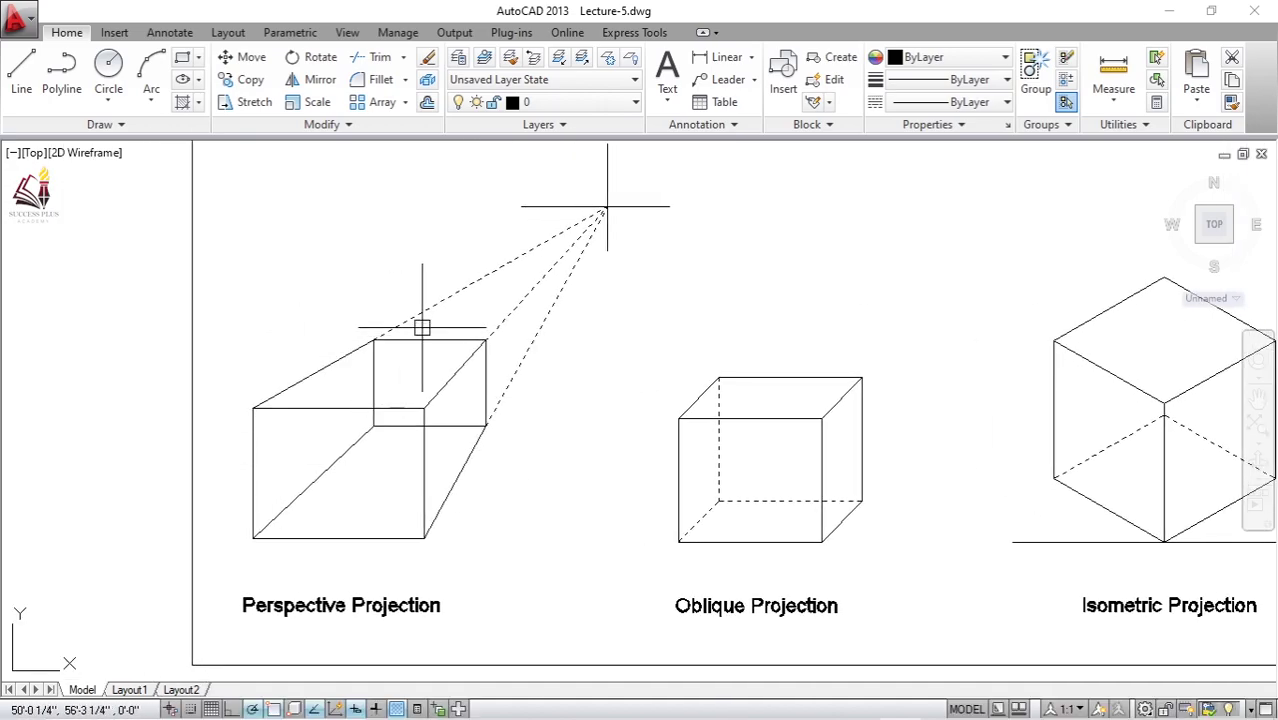
middle_drag(429, 349, 411, 412)
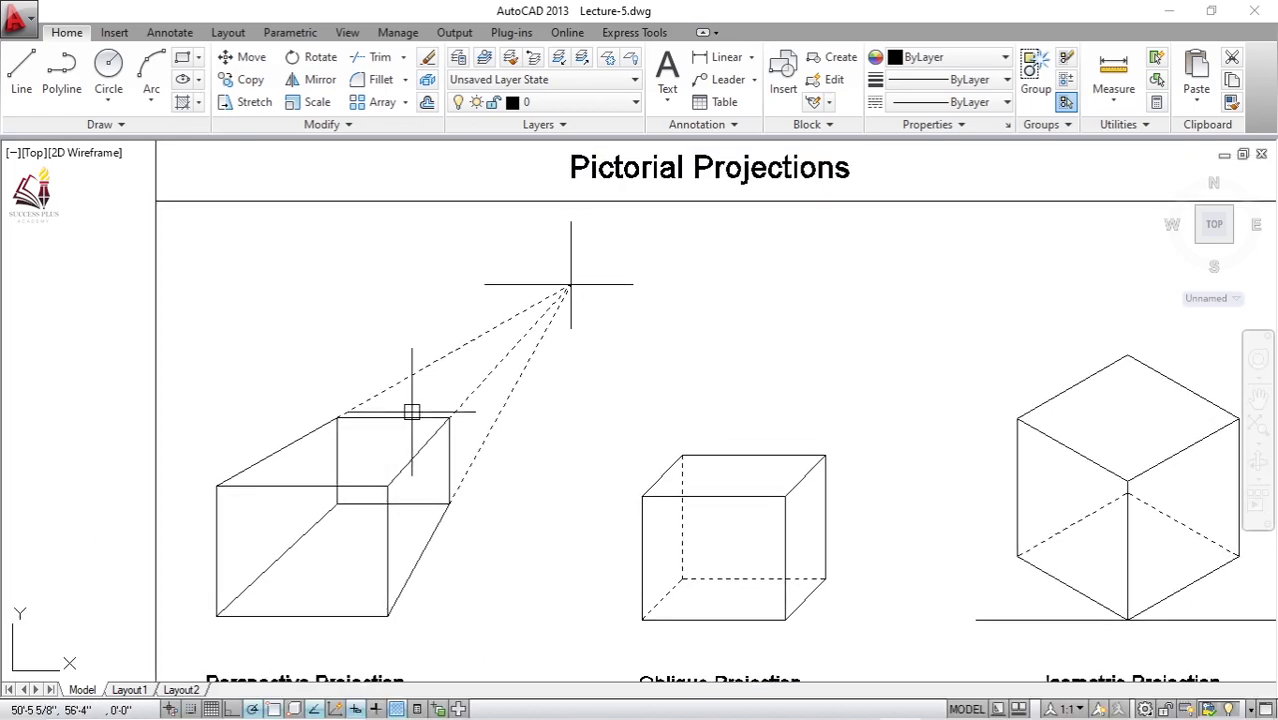
click(584, 263)
click(556, 280)
key(Escape)
scroll(568, 287, up, 2)
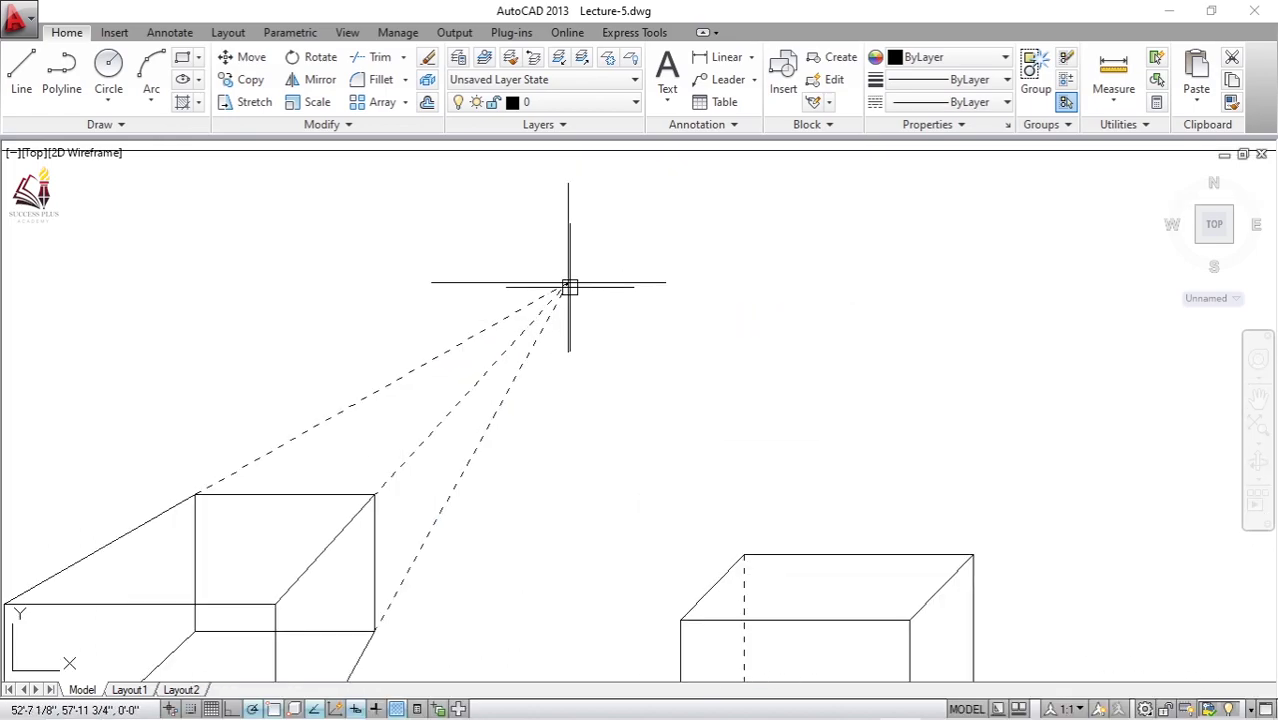
click(567, 285)
key(Escape)
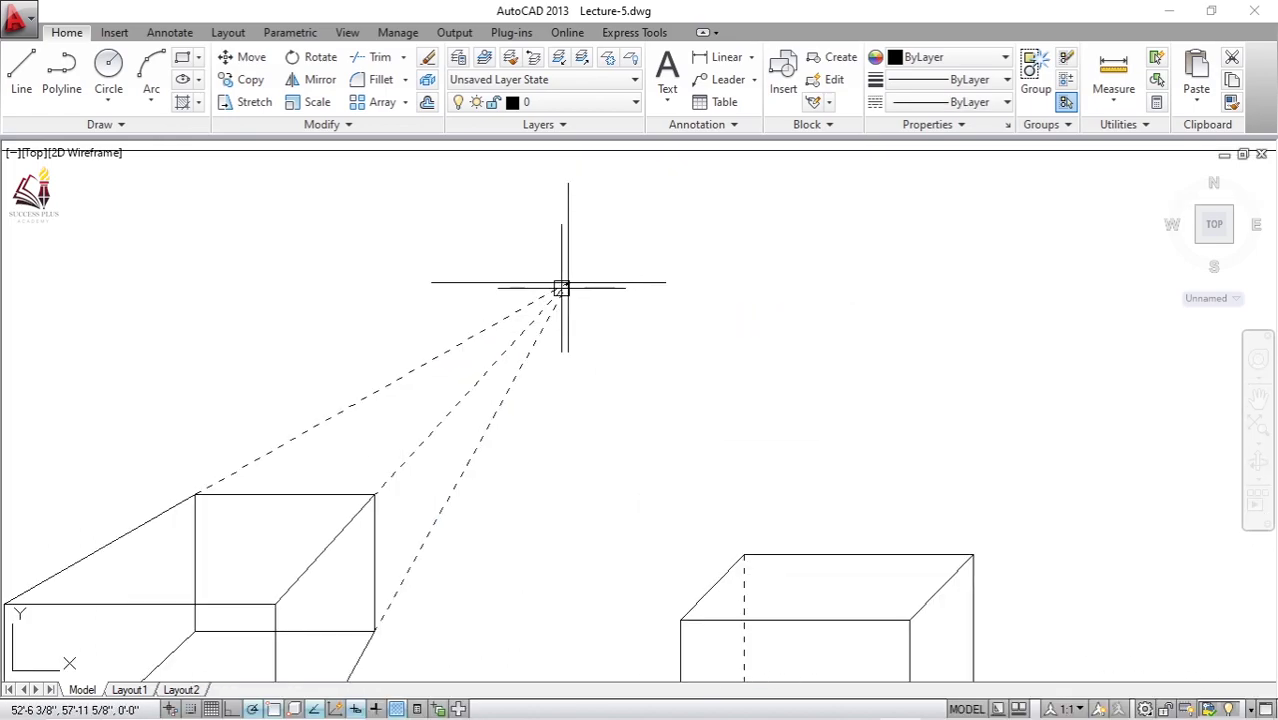
middle_drag(562, 288, 619, 270)
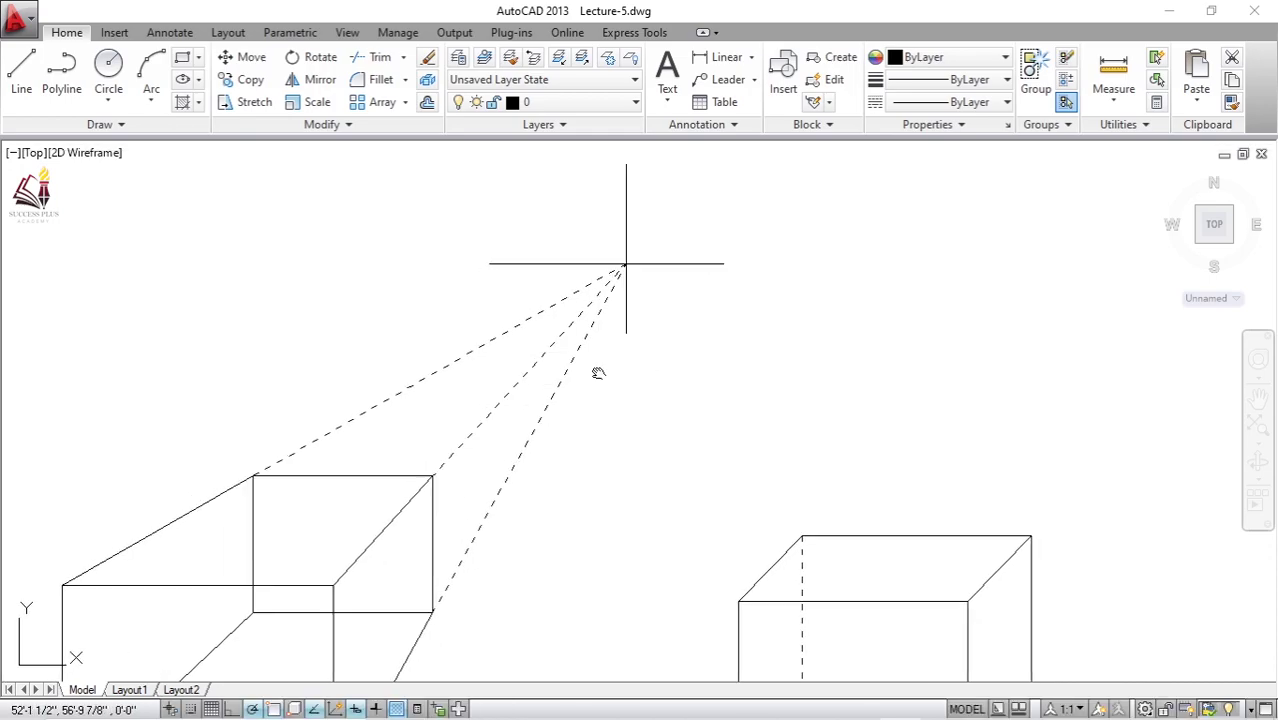
mouse_move(599, 371)
middle_down()
mouse_move(650, 320)
mouse_move(650, 348)
mouse_move(707, 284)
middle_up()
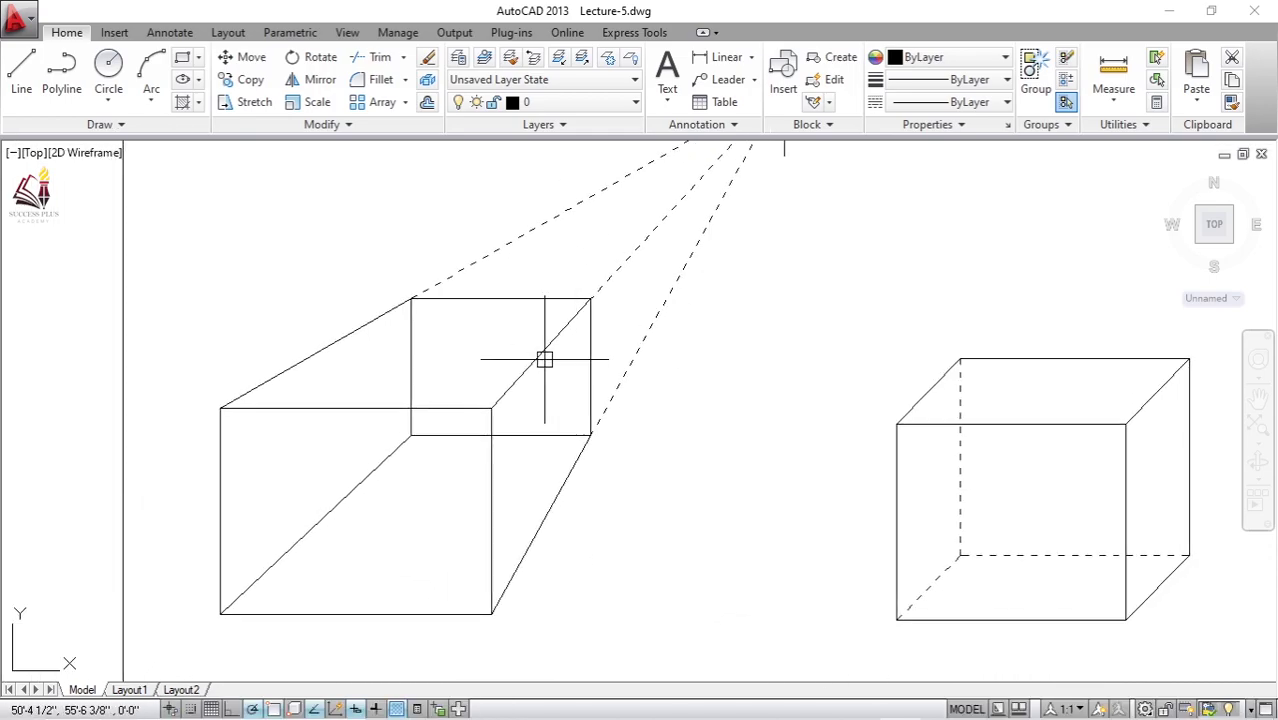
middle_drag(413, 456, 505, 365)
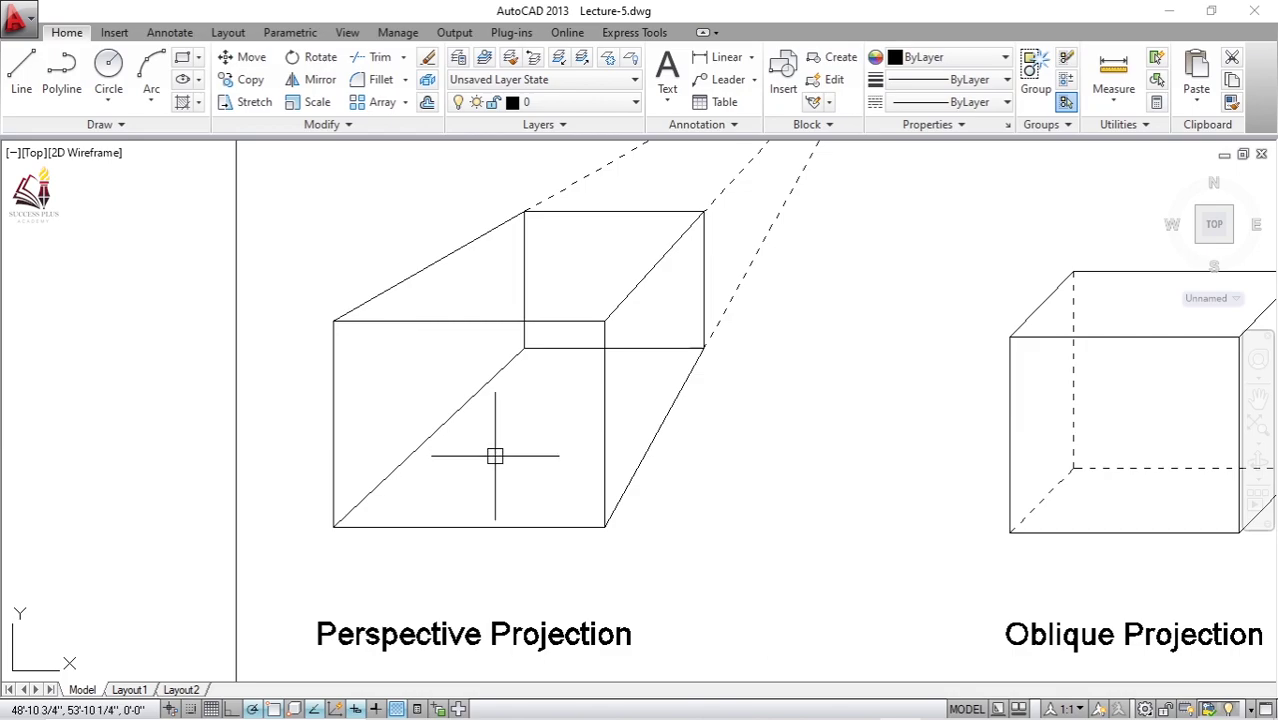
scroll(499, 419, down, 3)
scroll(559, 314, up, 1)
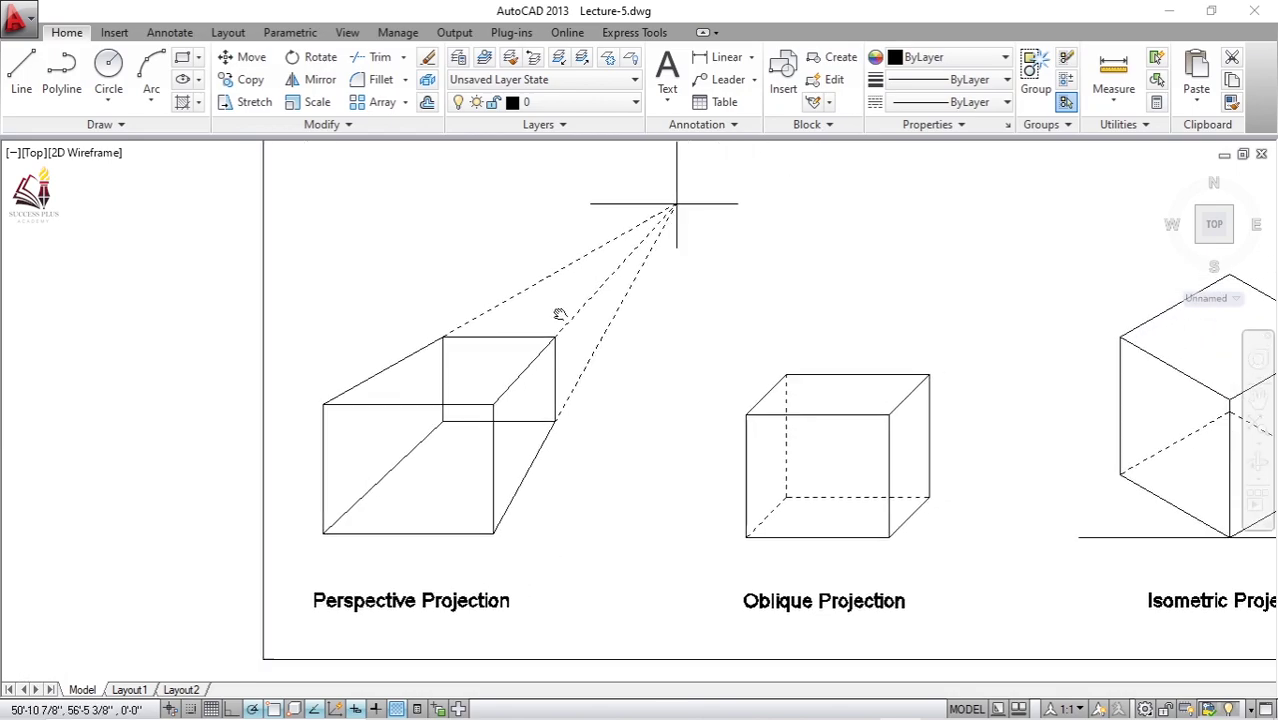
scroll(665, 212, up, 2)
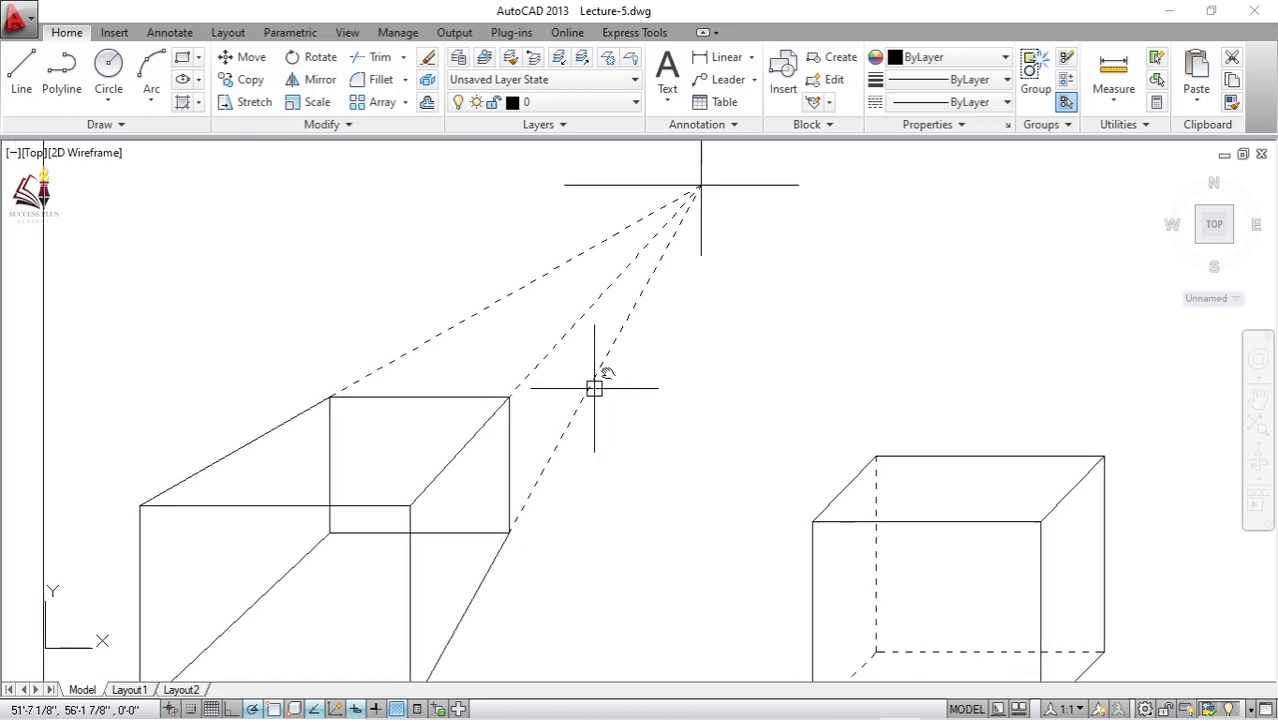
middle_drag(480, 519, 580, 406)
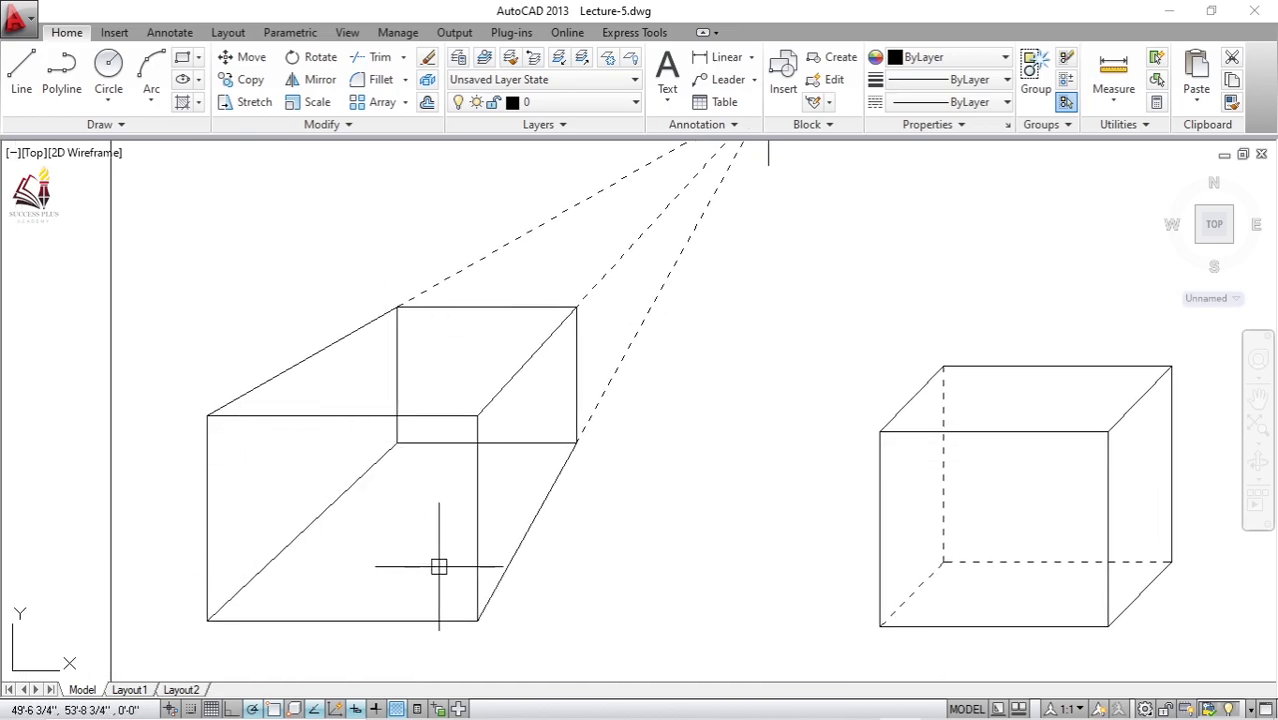
key(ctrl+z)
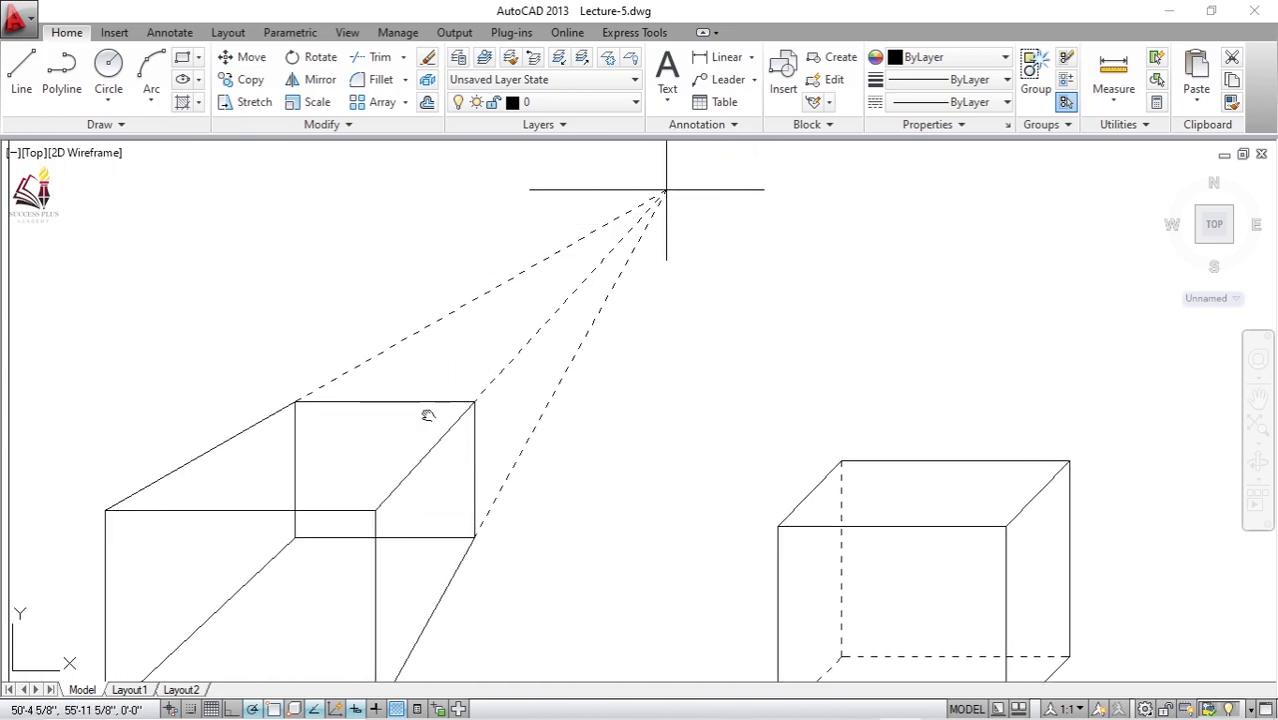
middle_drag(428, 415, 479, 298)
middle_drag(346, 472, 435, 400)
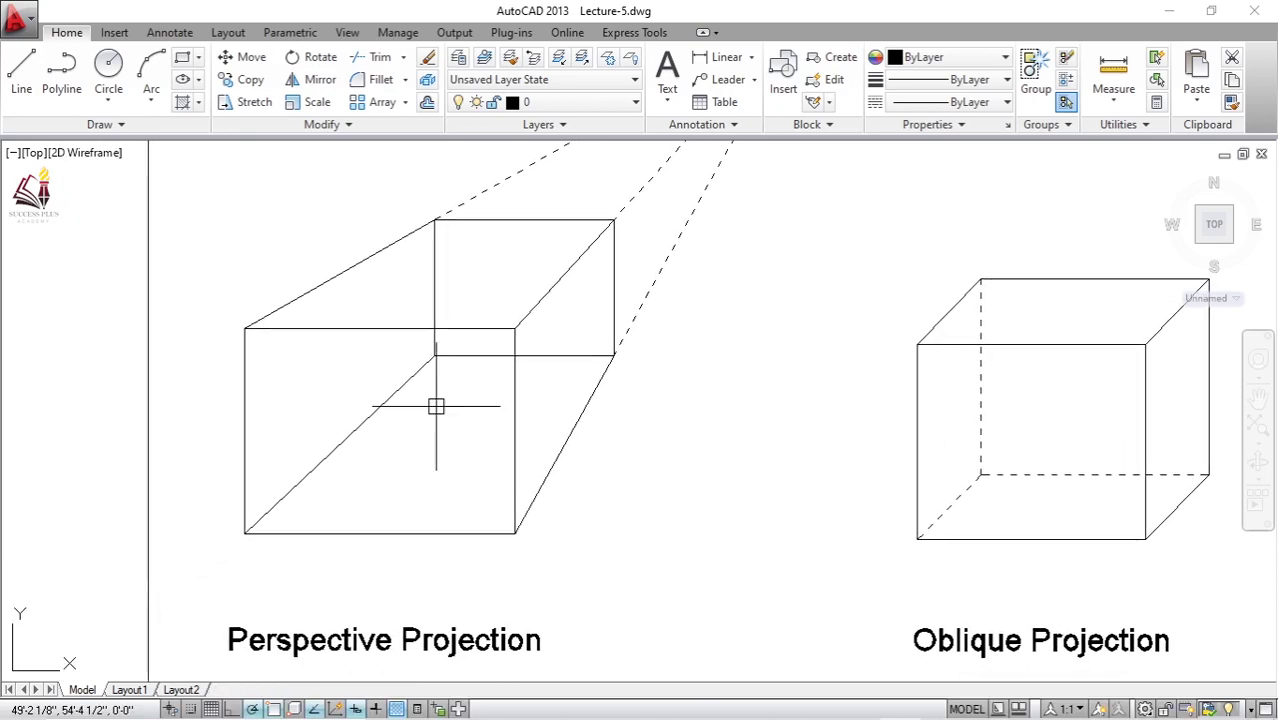
middle_drag(479, 514, 427, 484)
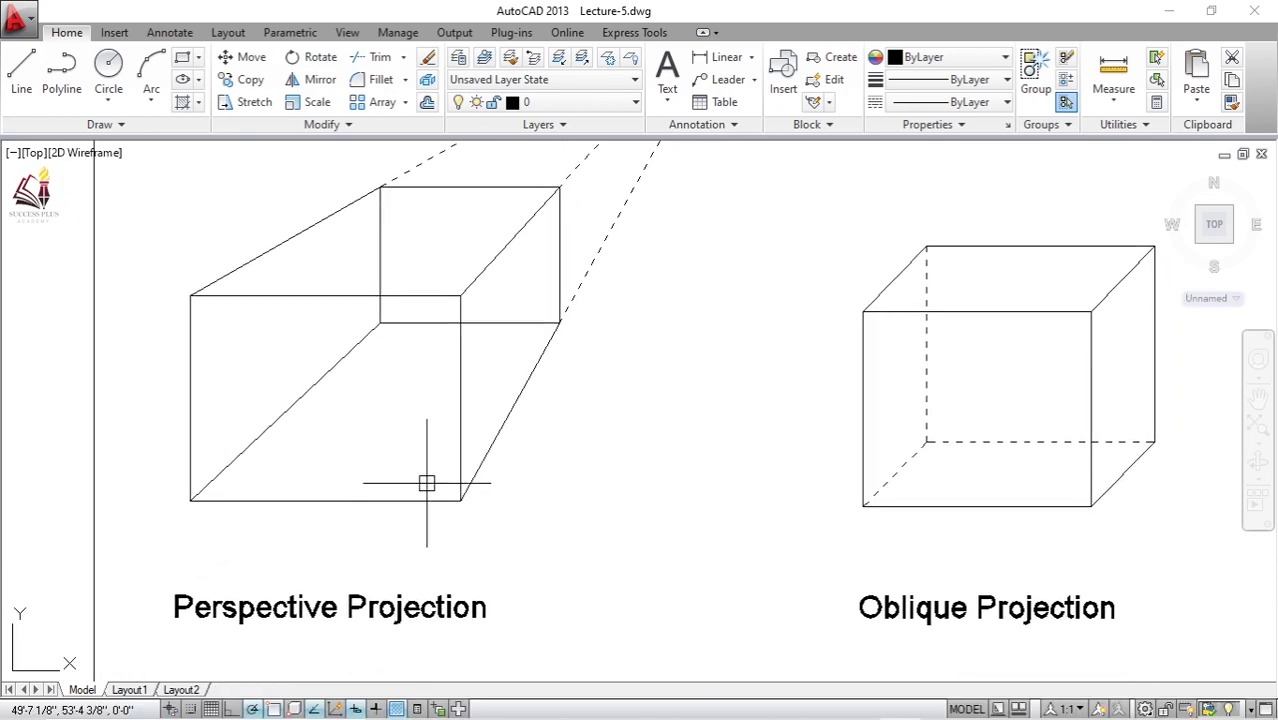
scroll(427, 483, down, 3)
middle_drag(556, 448, 374, 402)
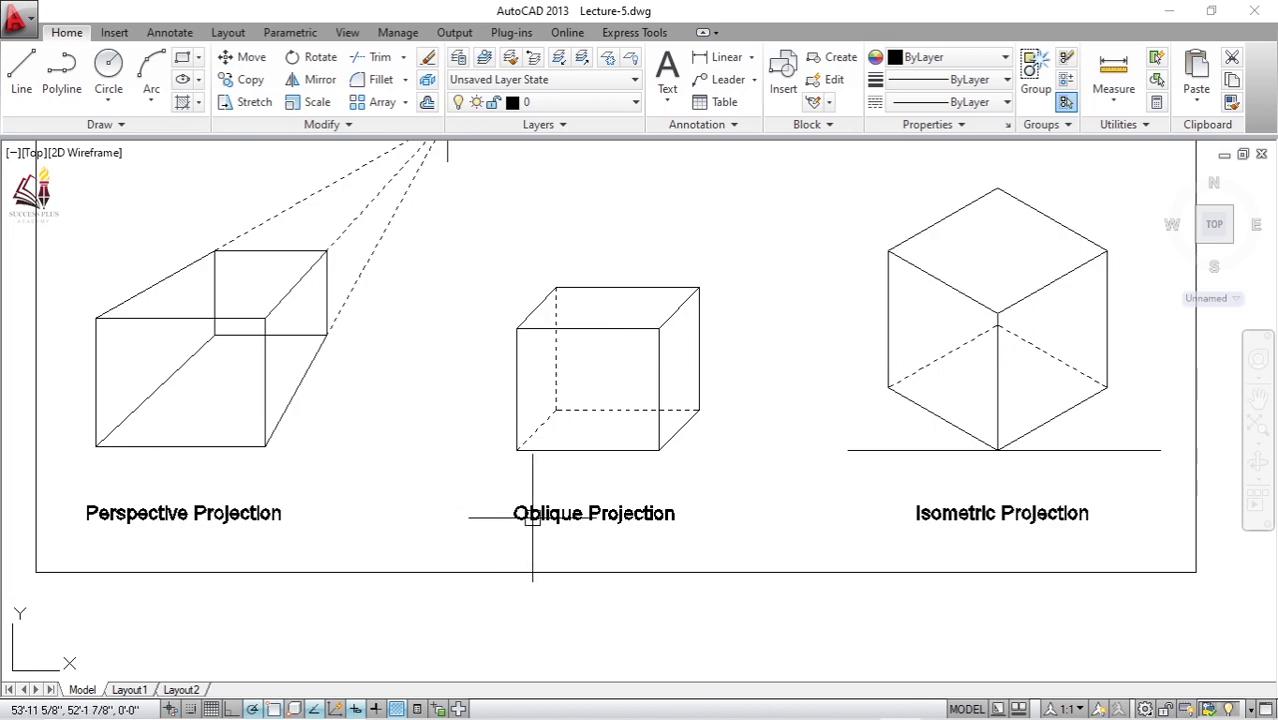
scroll(557, 515, up, 3)
scroll(568, 511, down, 2)
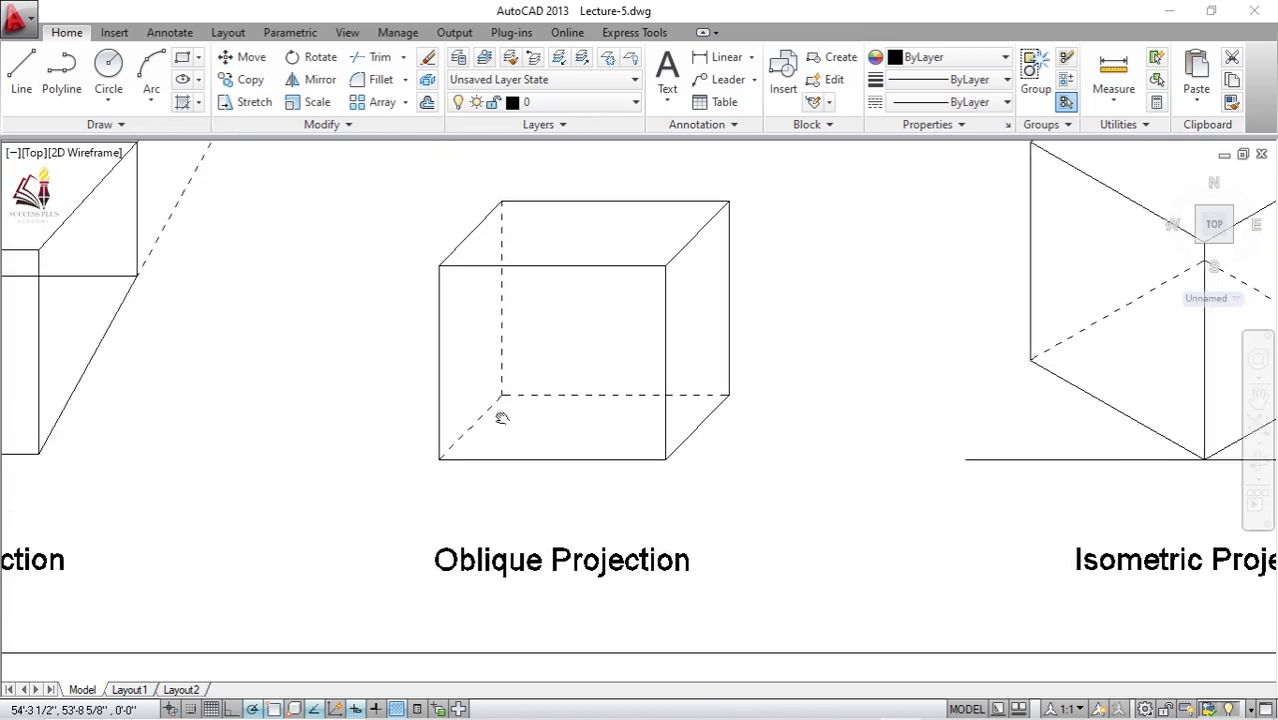
scroll(499, 419, up, 2)
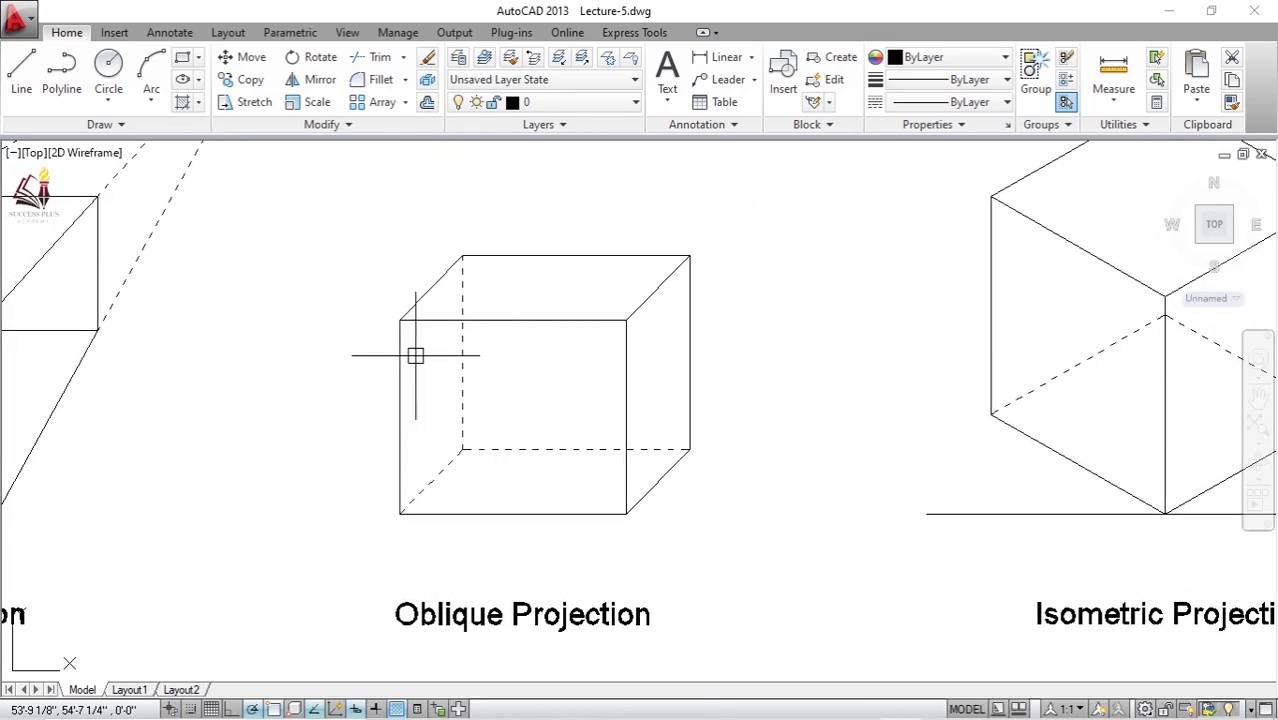
middle_drag(415, 355, 727, 330)
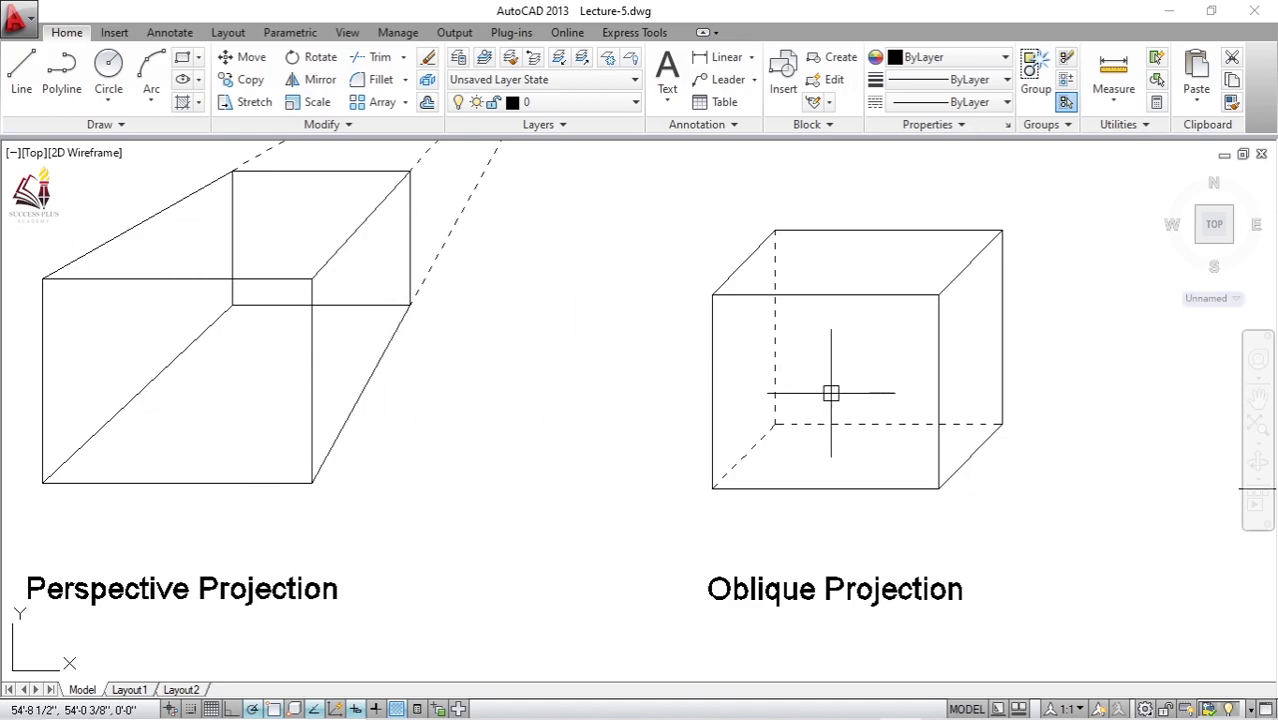
mouse_move(831, 393)
middle_down()
mouse_move(793, 362)
mouse_move(736, 378)
middle_up()
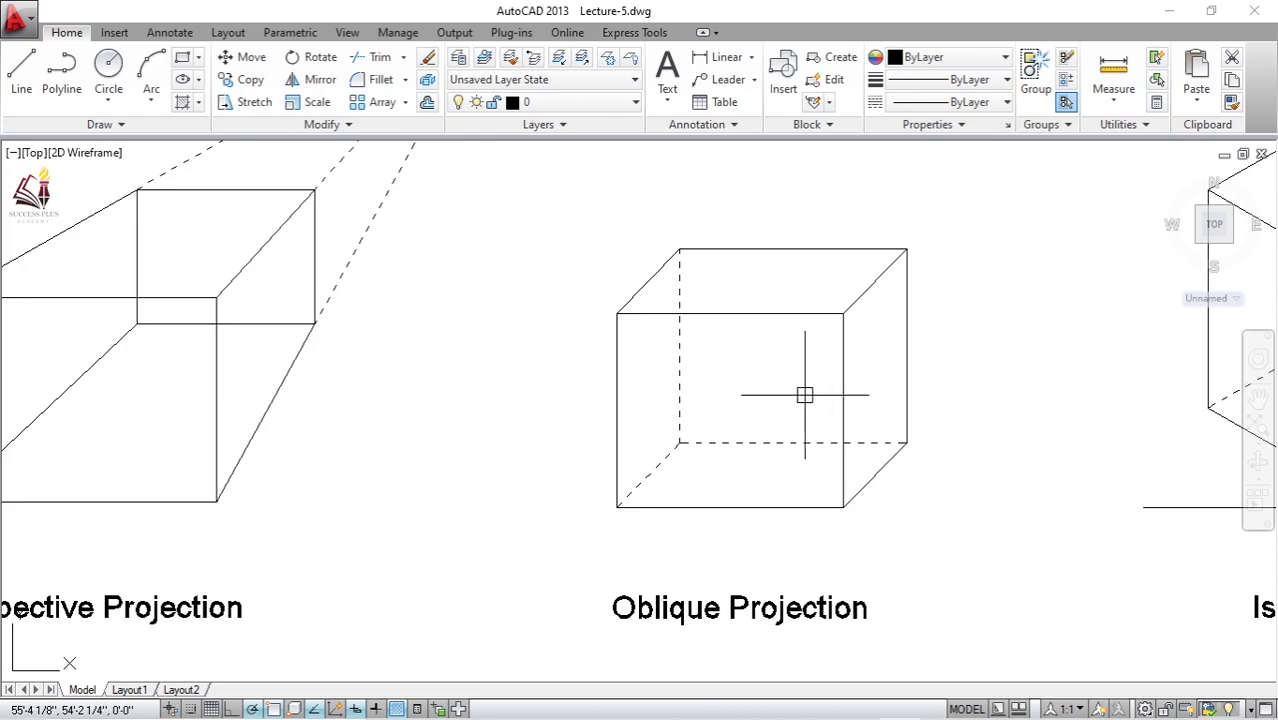
mouse_move(841, 382)
middle_down()
mouse_move(536, 419)
mouse_move(477, 404)
middle_up()
mouse_move(756, 408)
middle_down()
mouse_move(596, 422)
mouse_move(733, 400)
middle_up()
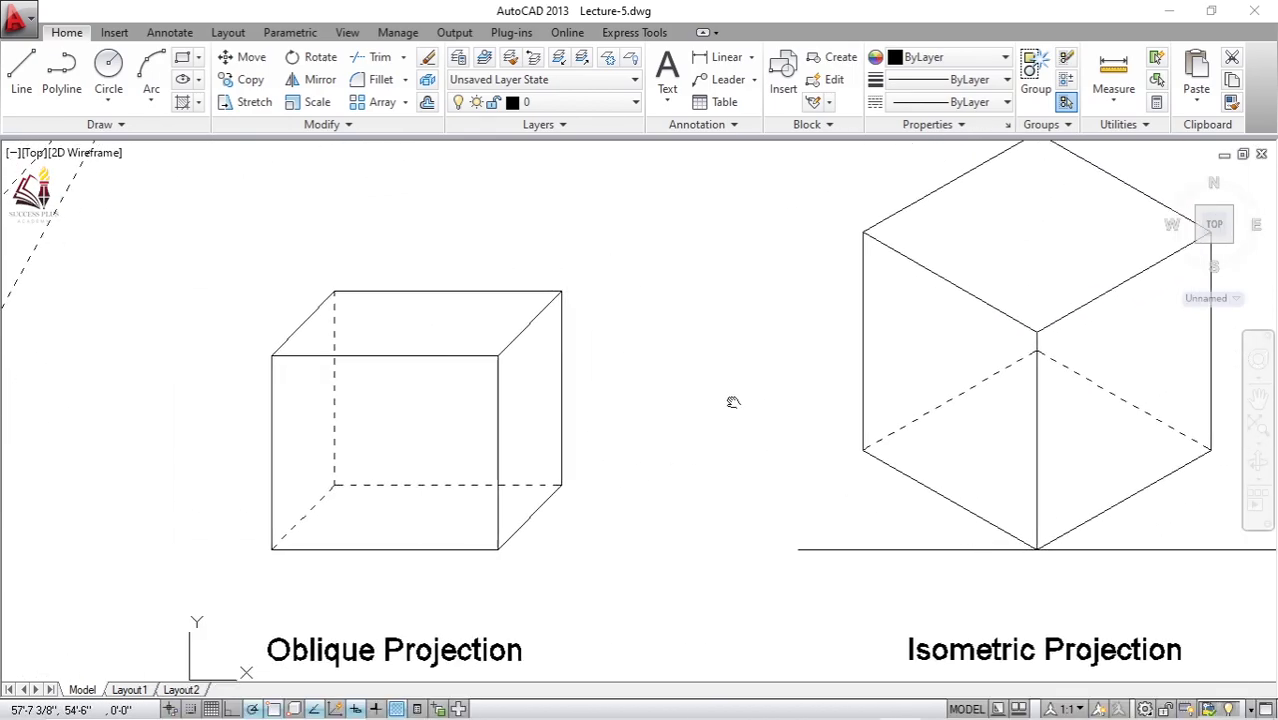
middle_drag(397, 400, 582, 362)
middle_drag(443, 365, 640, 343)
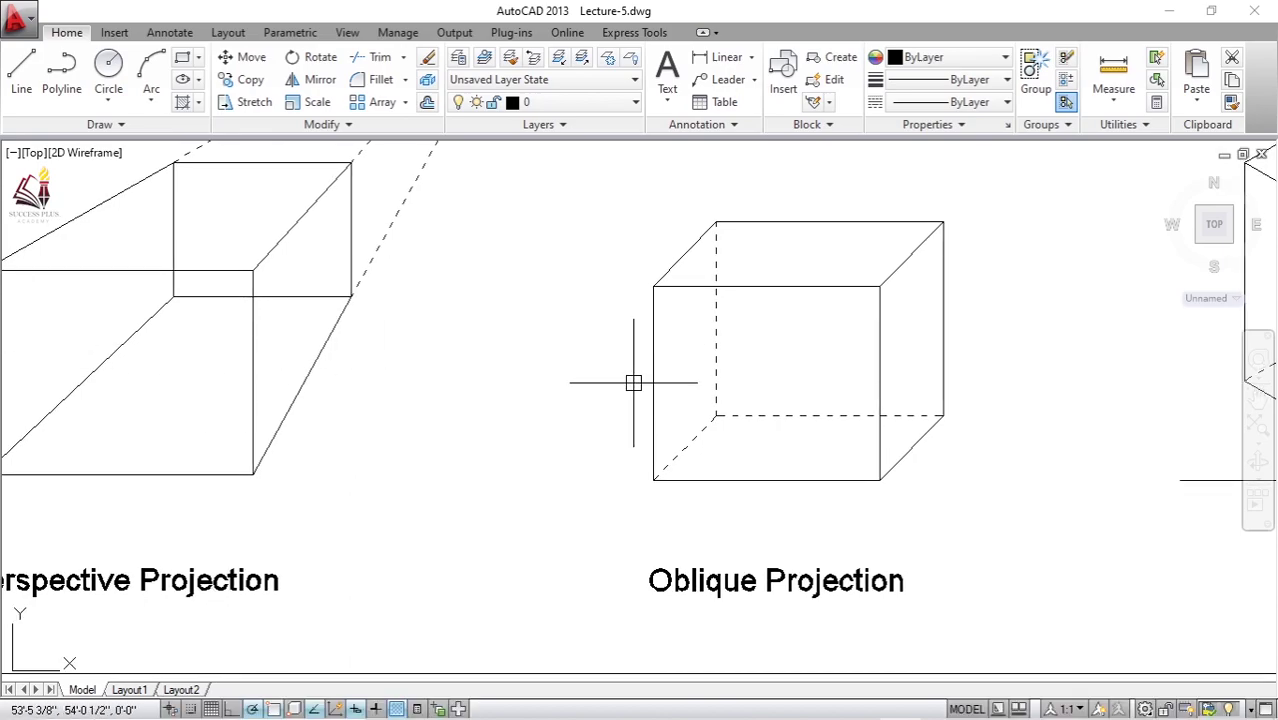
middle_drag(703, 383, 650, 413)
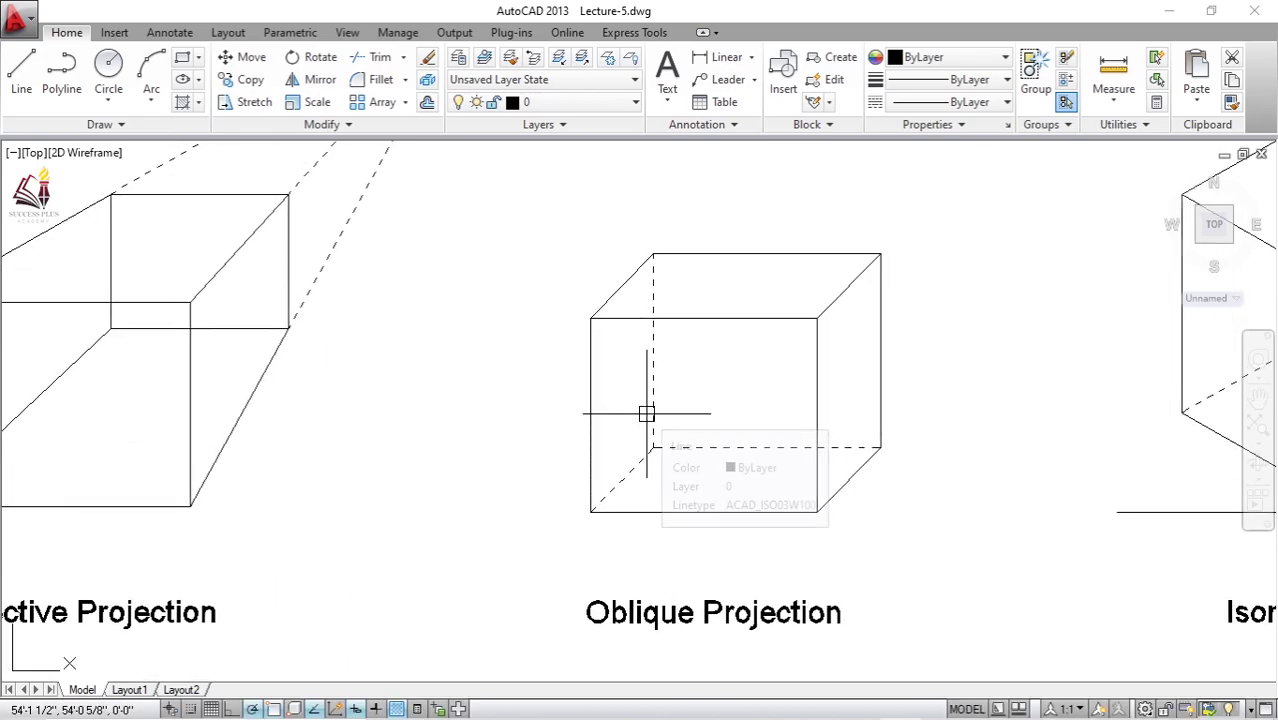
middle_drag(337, 362, 451, 371)
middle_drag(696, 354, 348, 366)
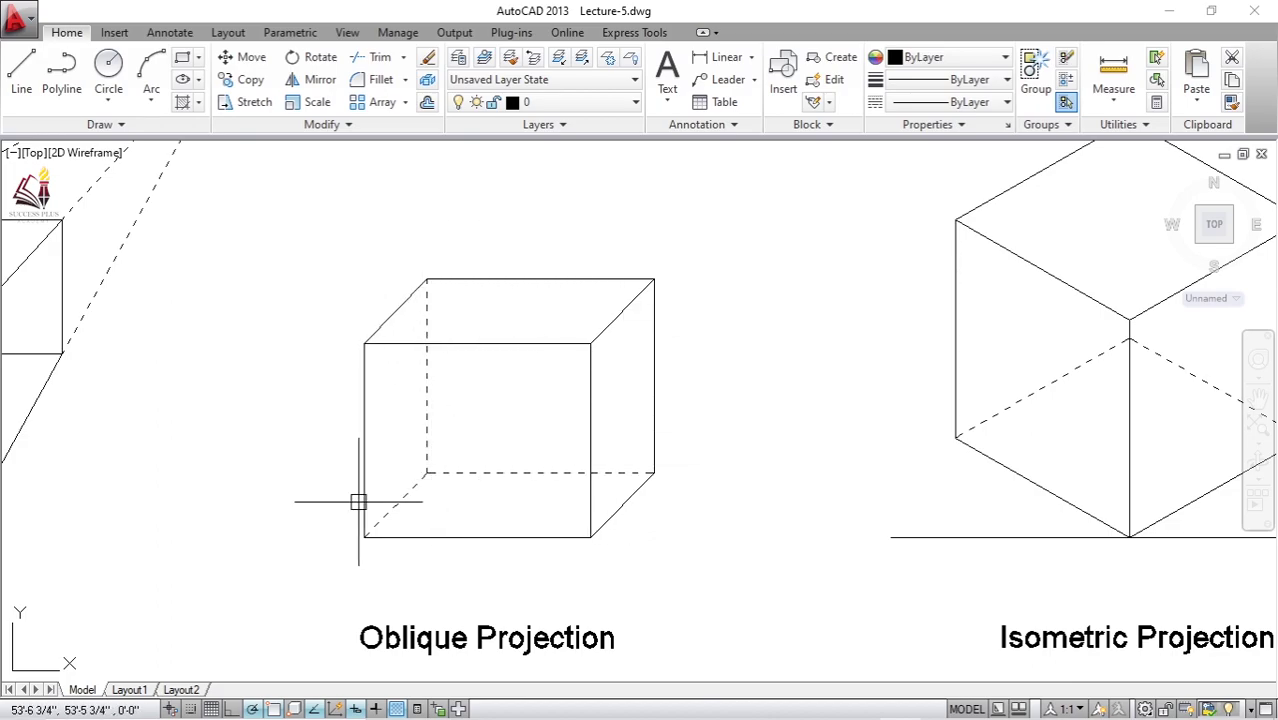
middle_drag(491, 428, 422, 388)
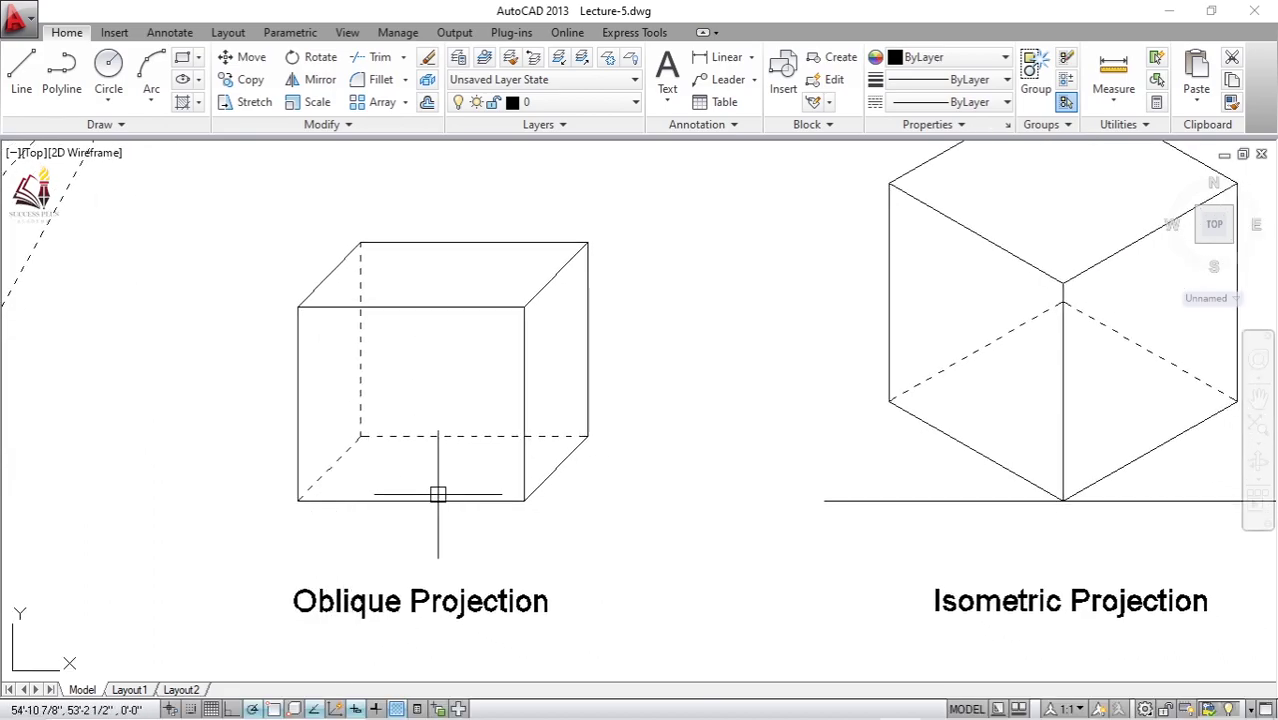
scroll(473, 492, up, 2)
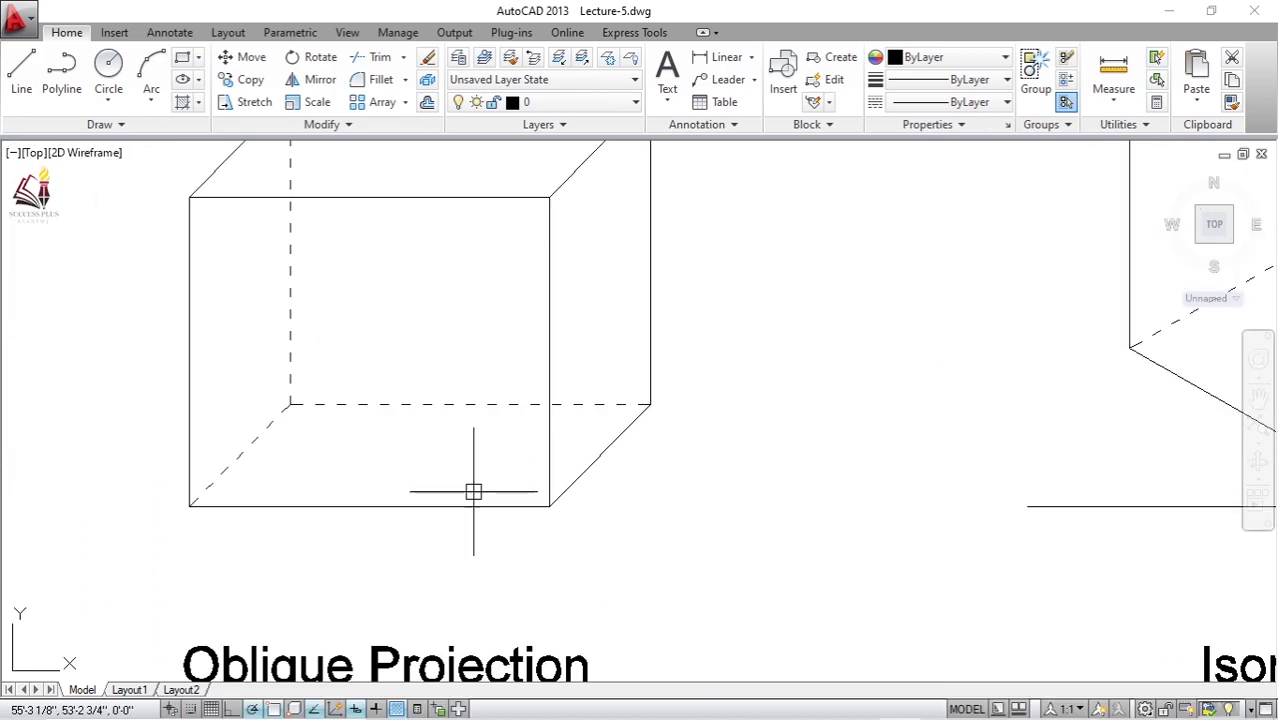
Step: Inspect the oblique cube's front-right, bottom front and receding edges, then clear the selection
click(548, 427)
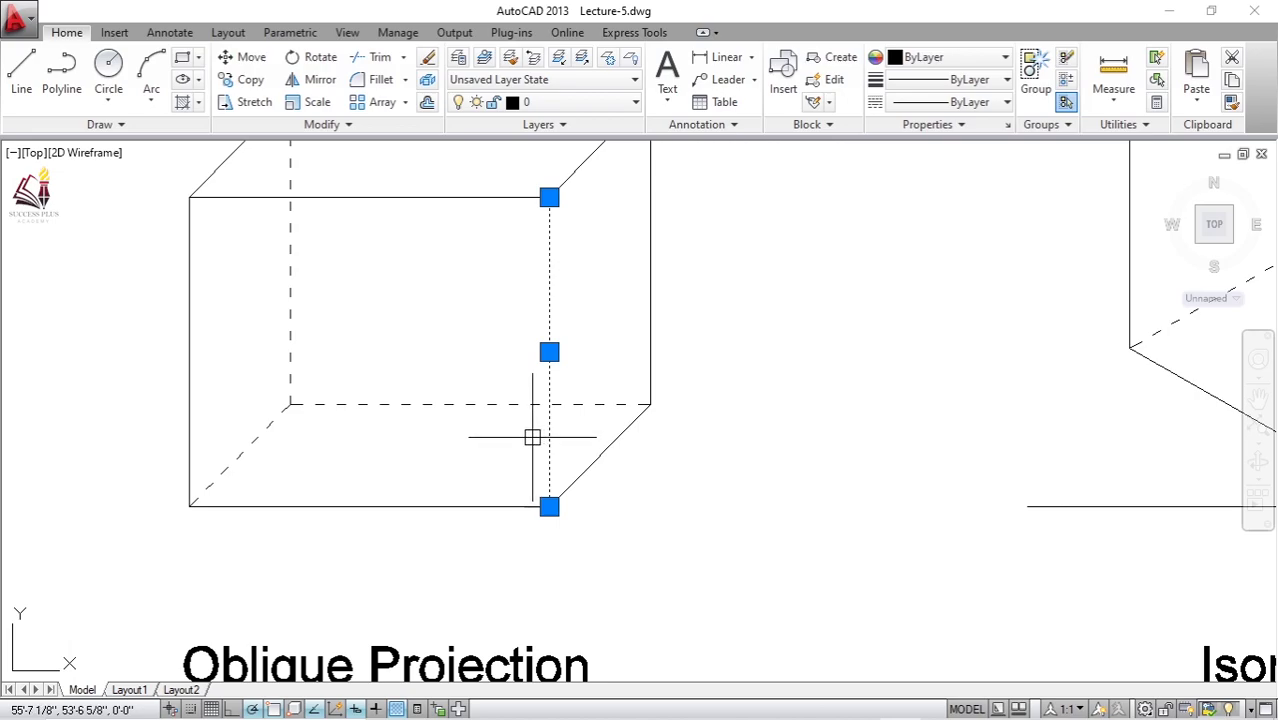
click(467, 468)
click(410, 560)
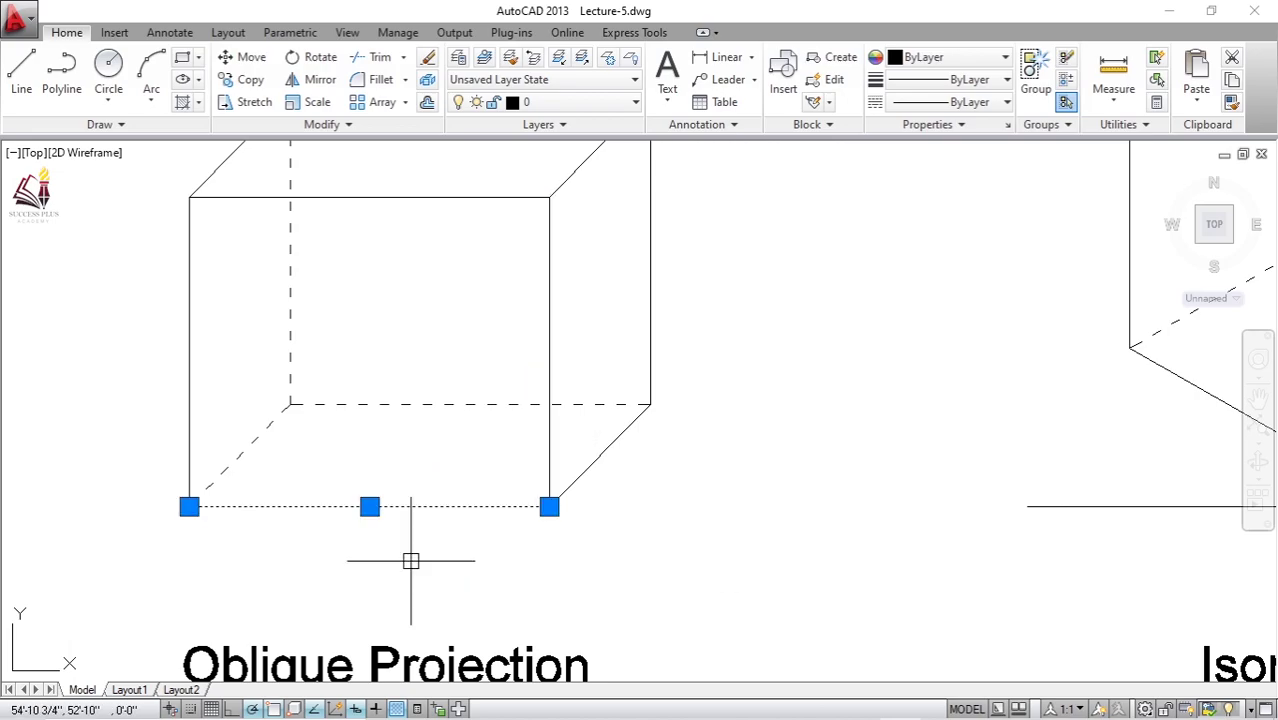
key(Escape)
click(603, 452)
key(Escape)
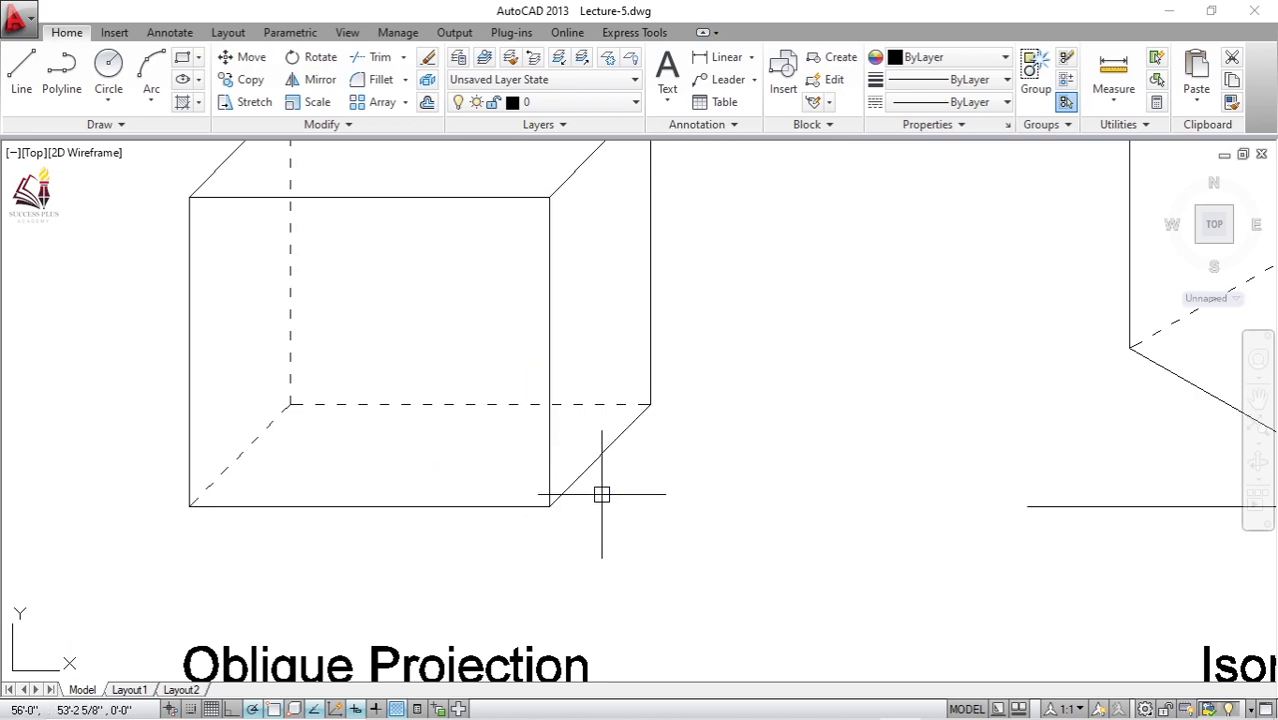
middle_drag(602, 491, 630, 446)
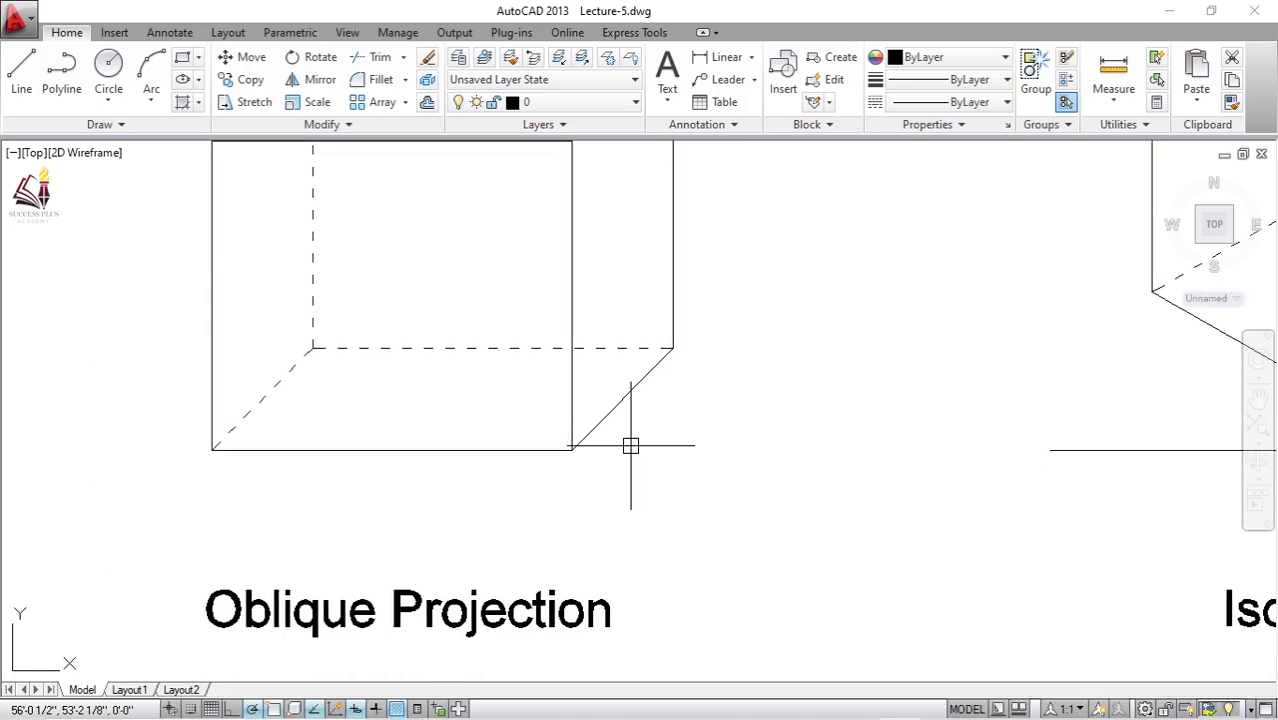
middle_drag(616, 437, 685, 487)
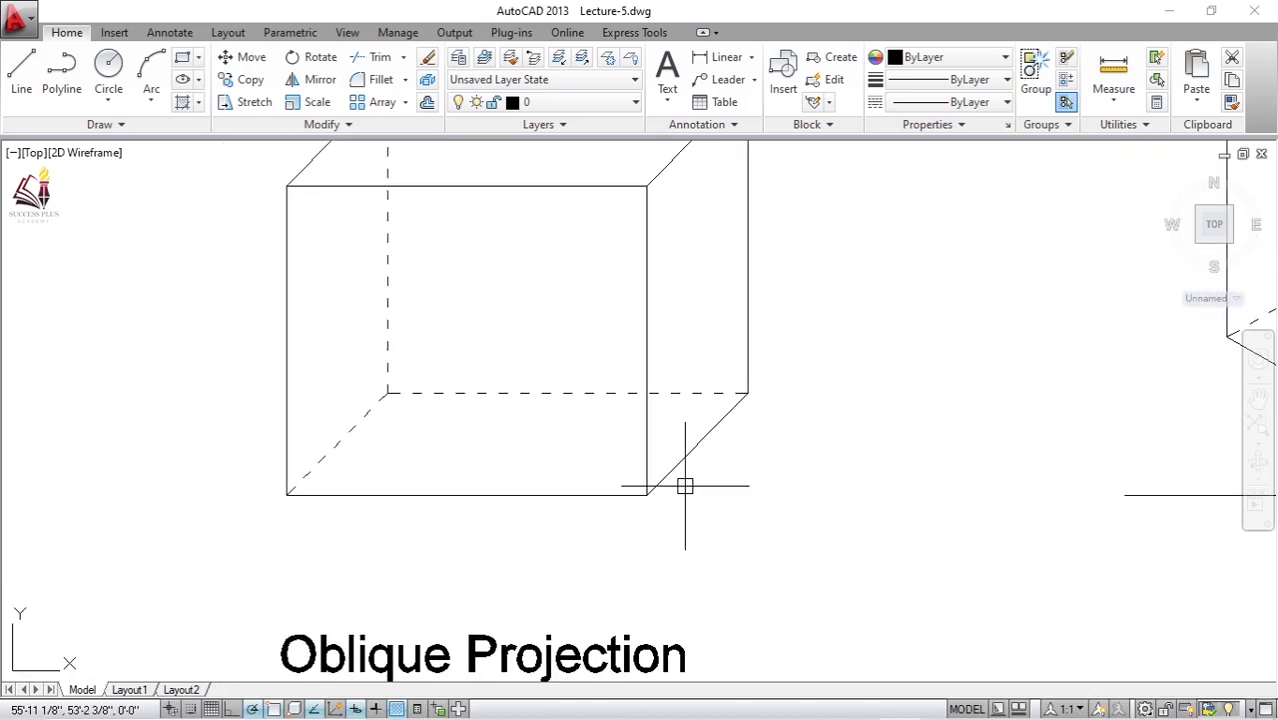
text(l)
Step: Draw a horizontal line rightward from the cube's bottom-right front corner
key(Return)
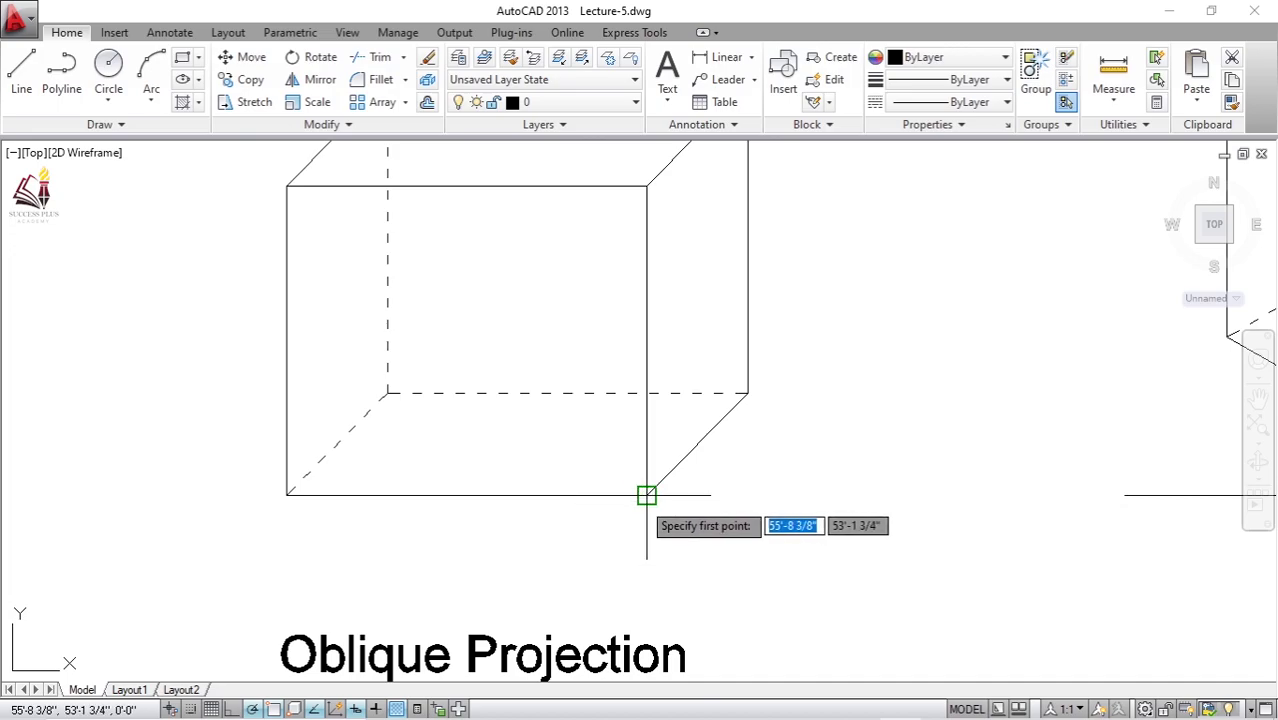
click(647, 494)
click(940, 494)
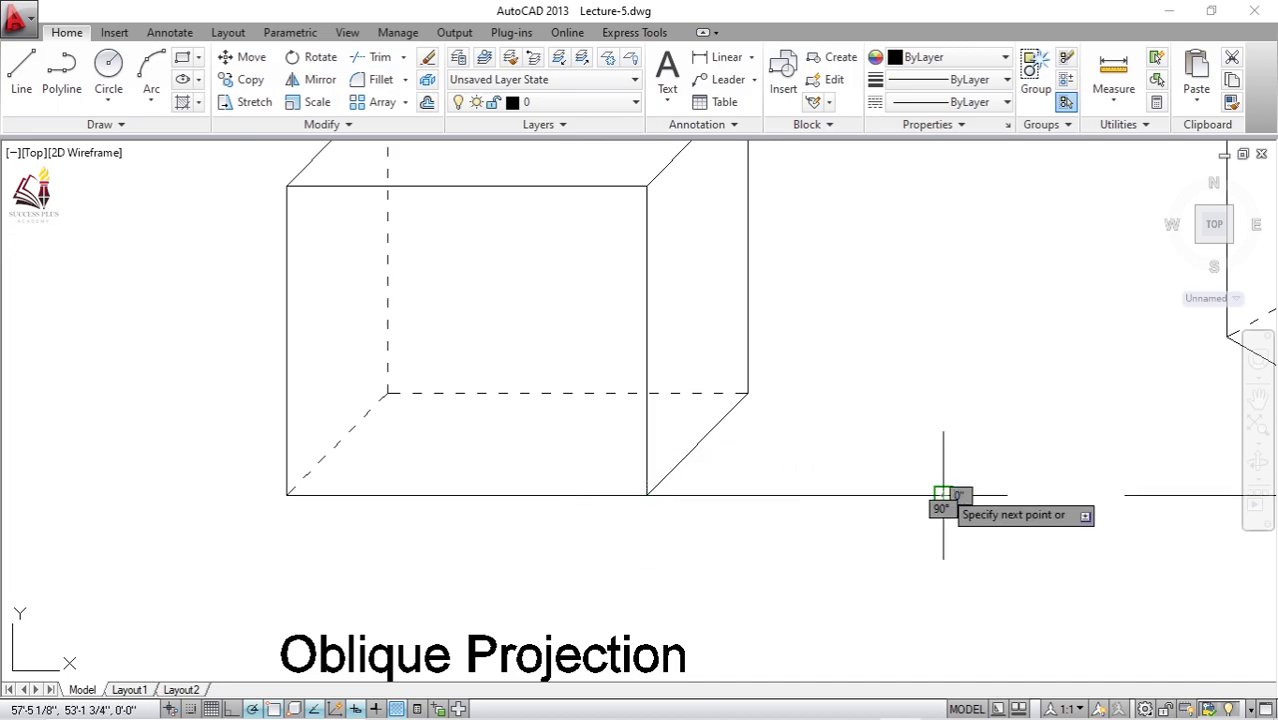
key(Return)
middle_drag(689, 441, 700, 491)
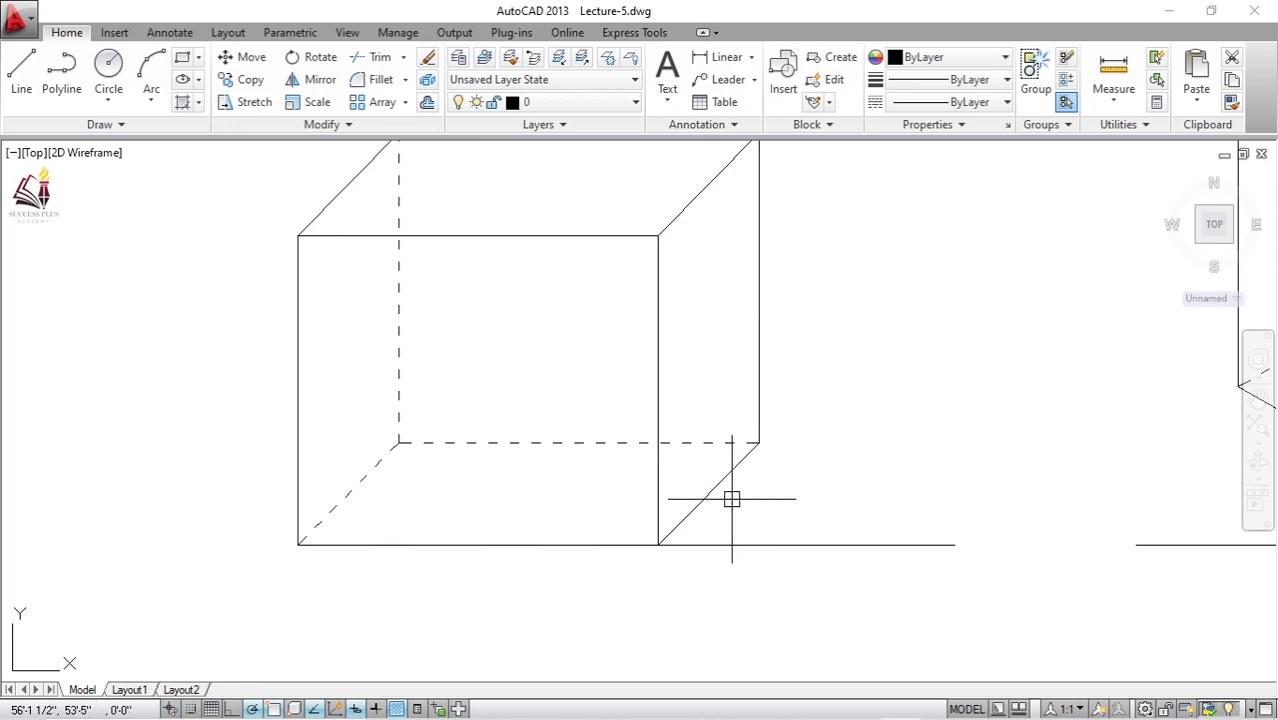
Step: Place a 45° angular dimension between the cube's receding edge and the horizontal line
click(751, 57)
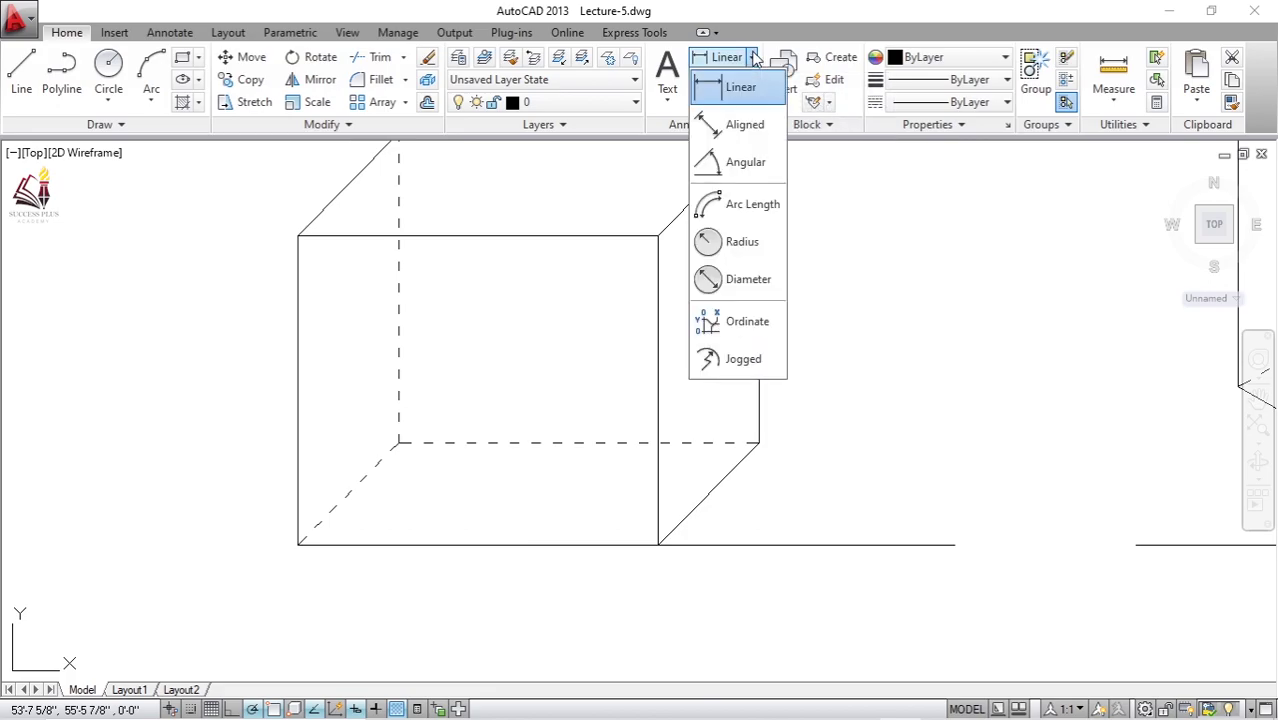
click(746, 161)
click(714, 490)
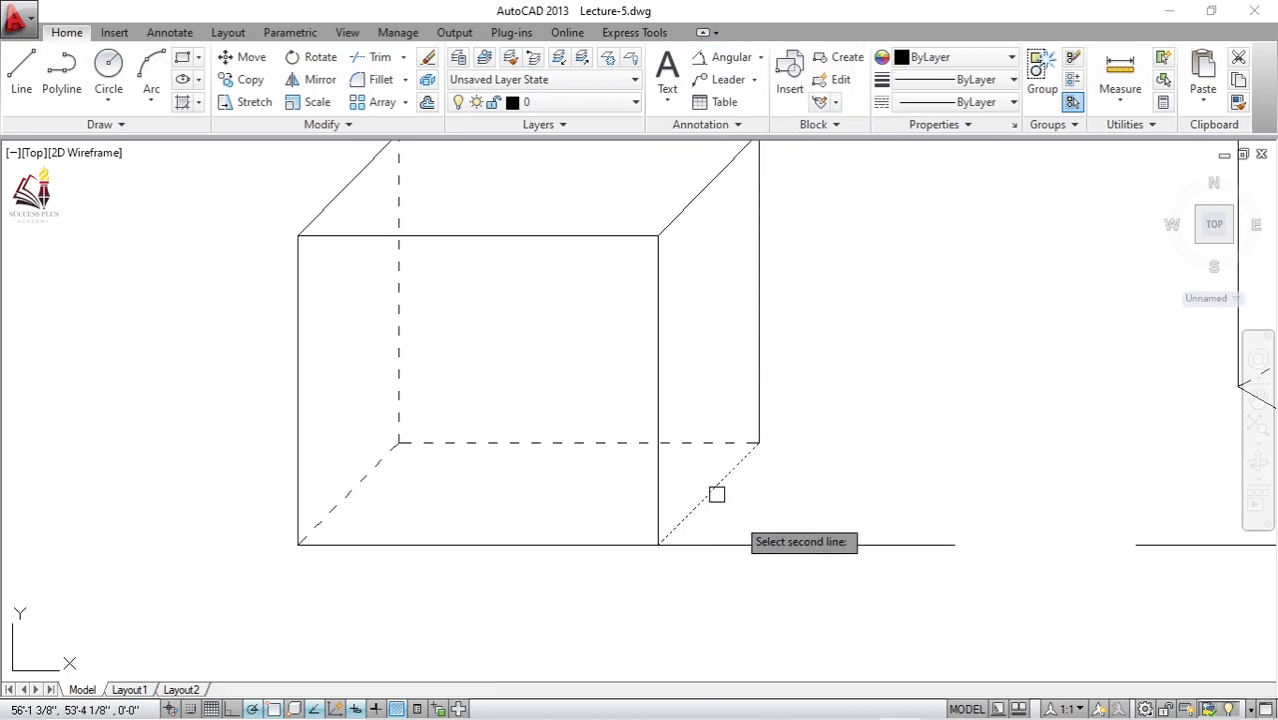
click(751, 546)
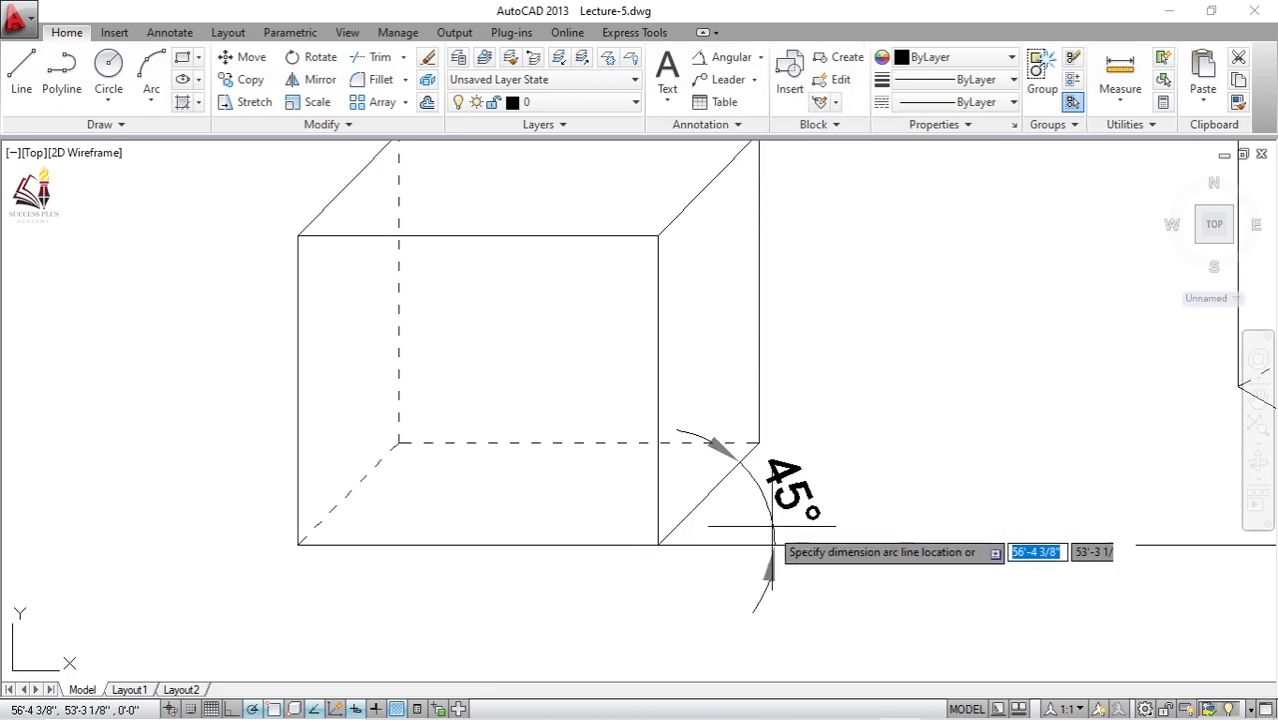
click(775, 470)
mouse_move(856, 434)
middle_down()
mouse_move(738, 418)
mouse_move(675, 369)
mouse_move(657, 406)
mouse_move(684, 486)
mouse_move(717, 517)
mouse_move(643, 532)
middle_up()
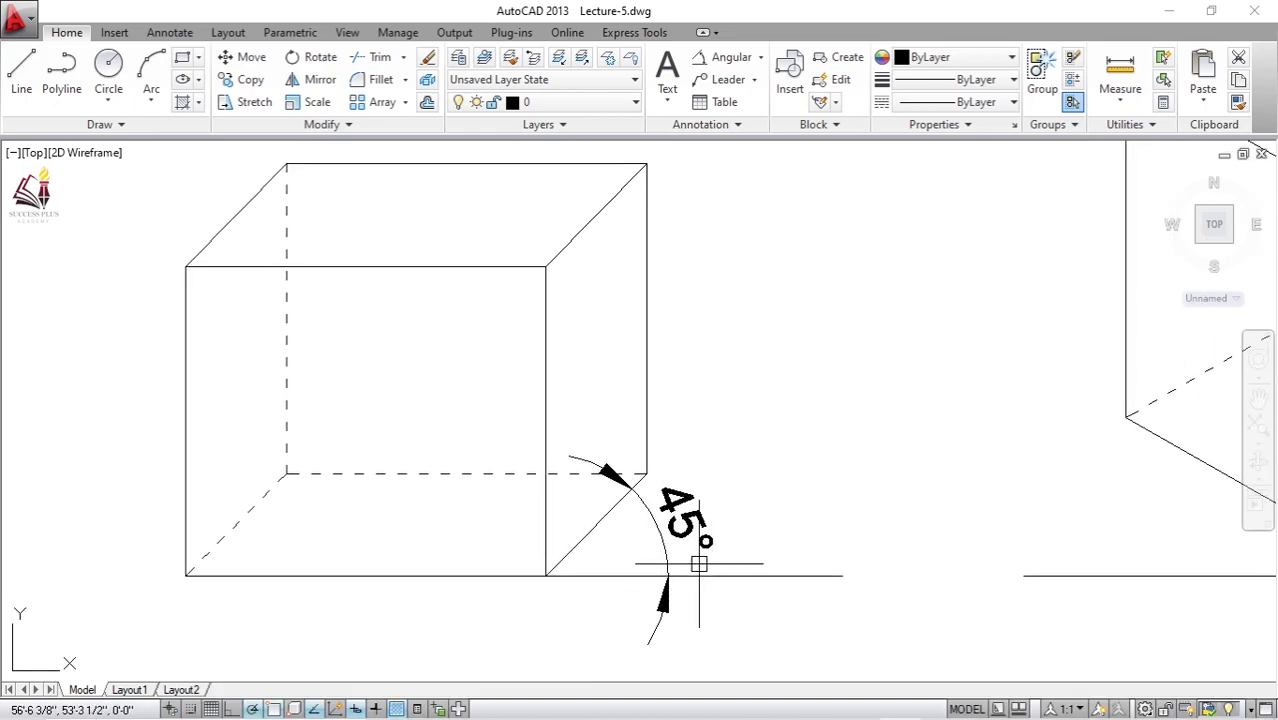
middle_drag(525, 400, 562, 280)
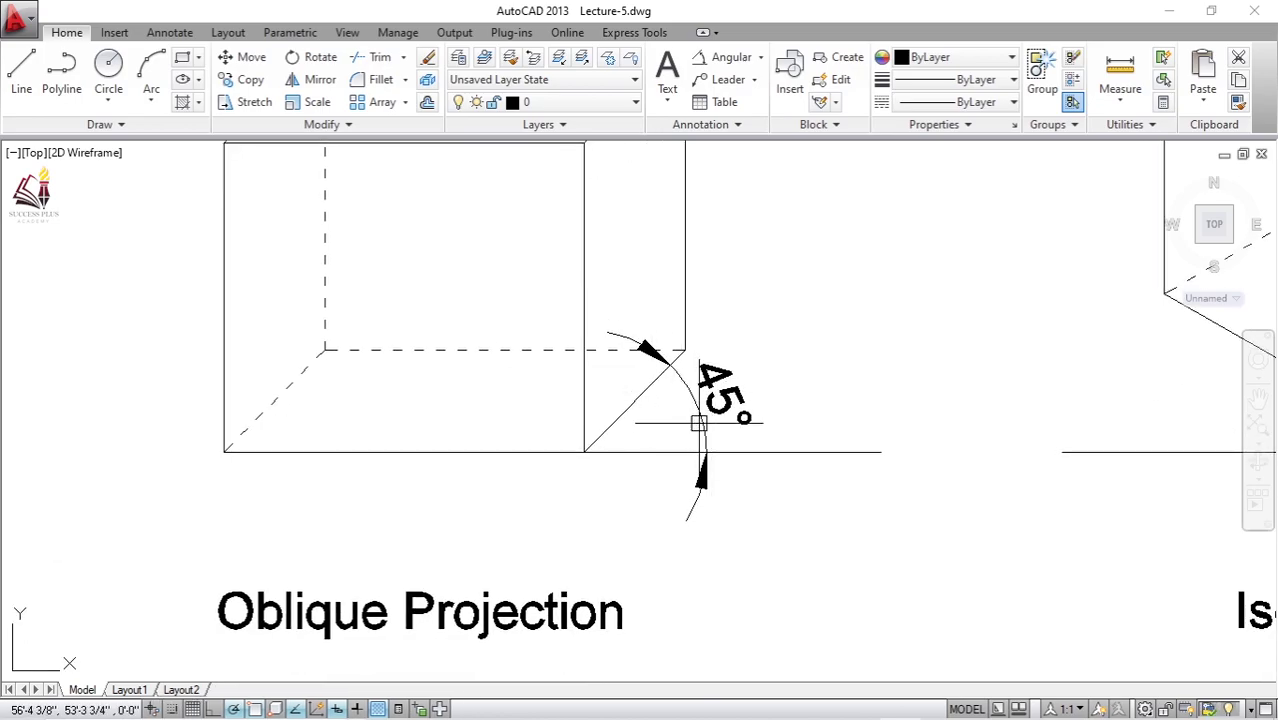
middle_drag(690, 441, 611, 469)
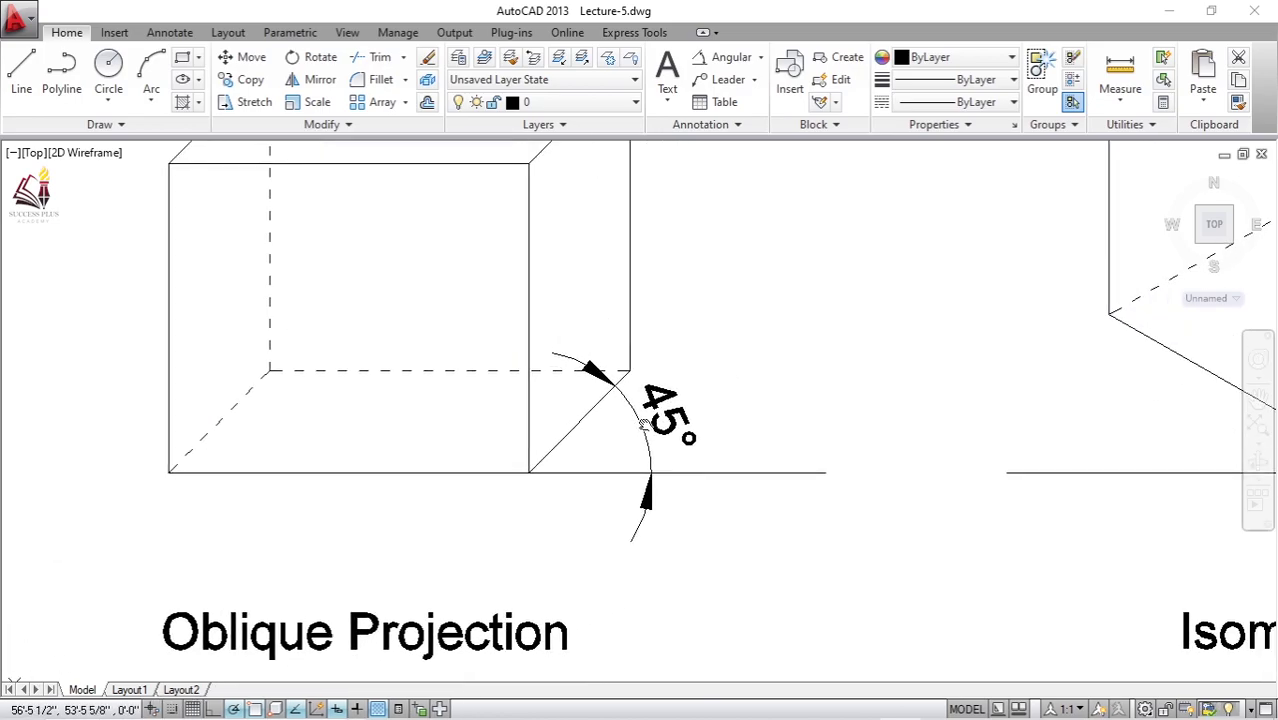
Step: Delete the 45° dimension and window-select the horizontal guide line for removal
click(647, 404)
key(Delete)
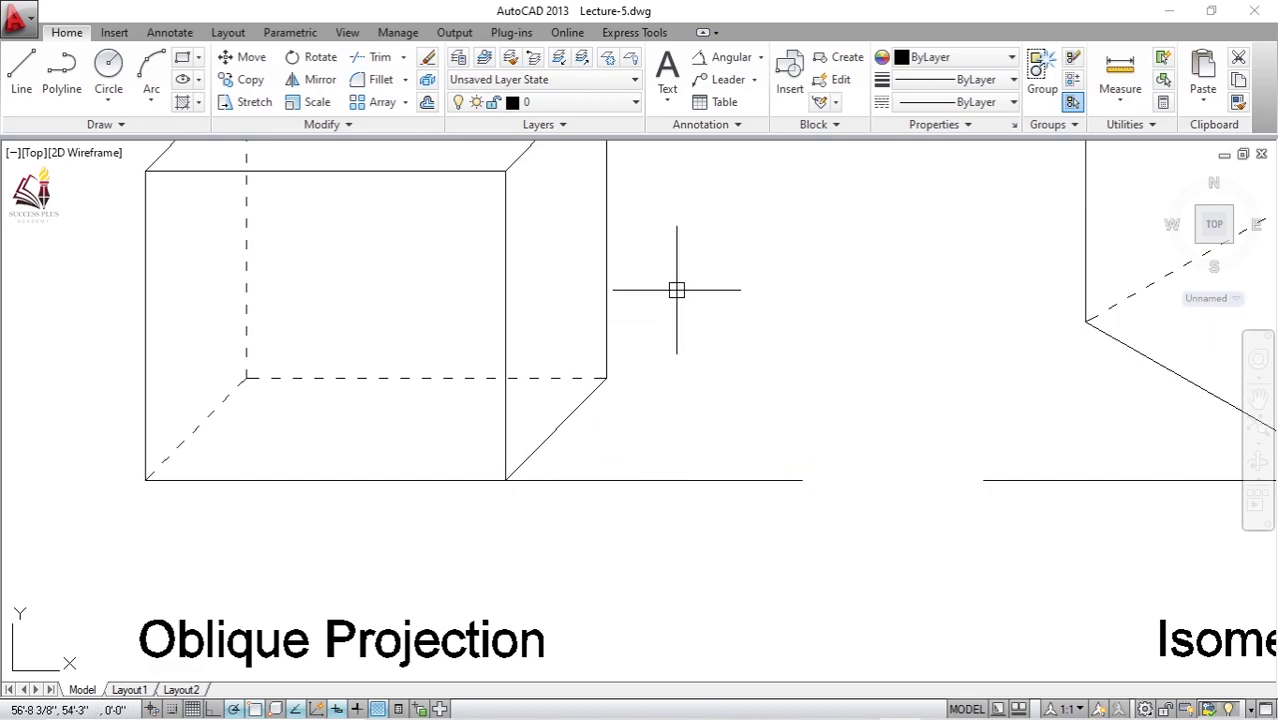
middle_drag(525, 402, 427, 360)
click(546, 447)
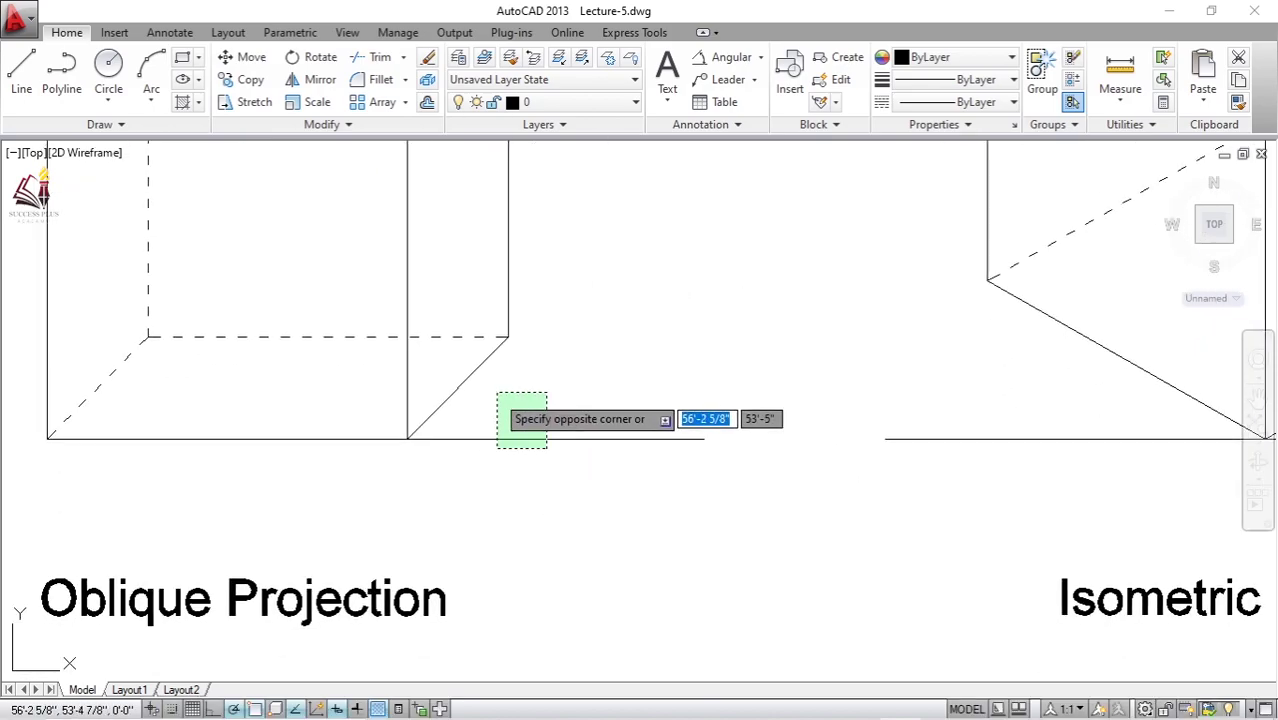
click(492, 393)
key(Delete)
scroll(551, 351, down, 2)
middle_drag(676, 301, 499, 422)
scroll(589, 435, down, 1)
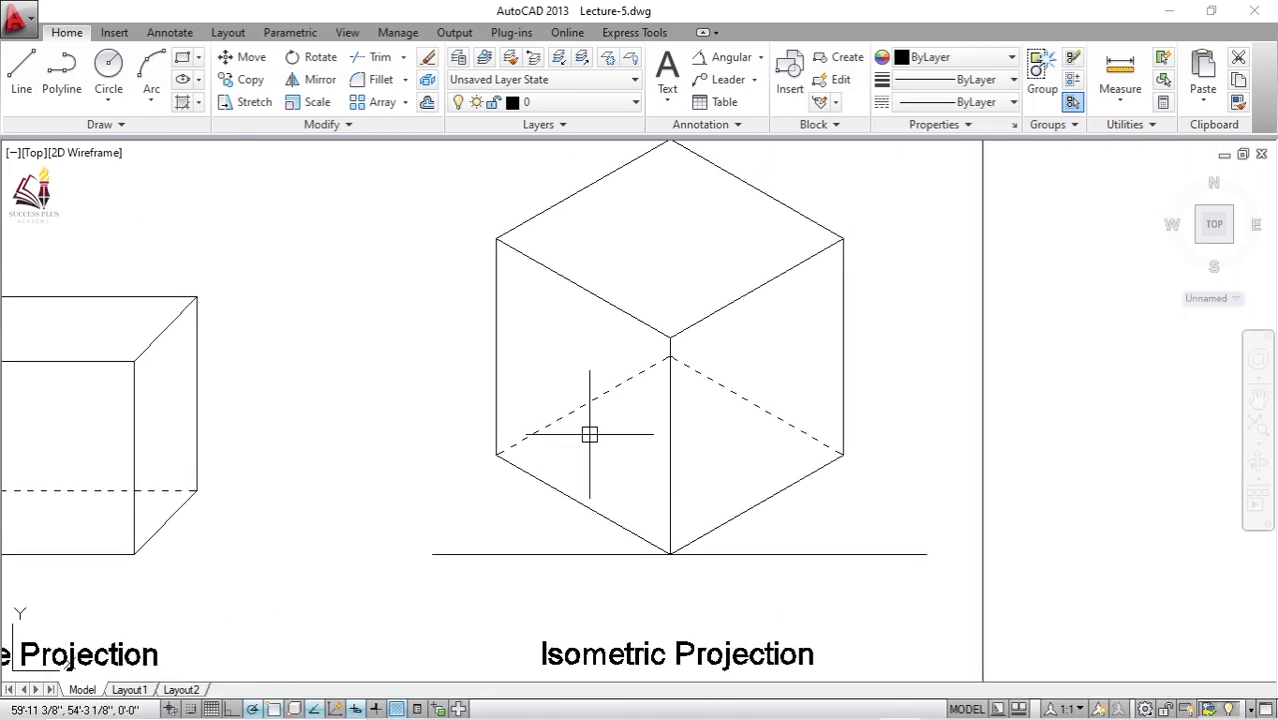
mouse_move(579, 373)
middle_down()
mouse_move(636, 408)
mouse_move(685, 385)
mouse_move(544, 373)
mouse_move(605, 334)
mouse_move(576, 434)
mouse_move(642, 369)
middle_up()
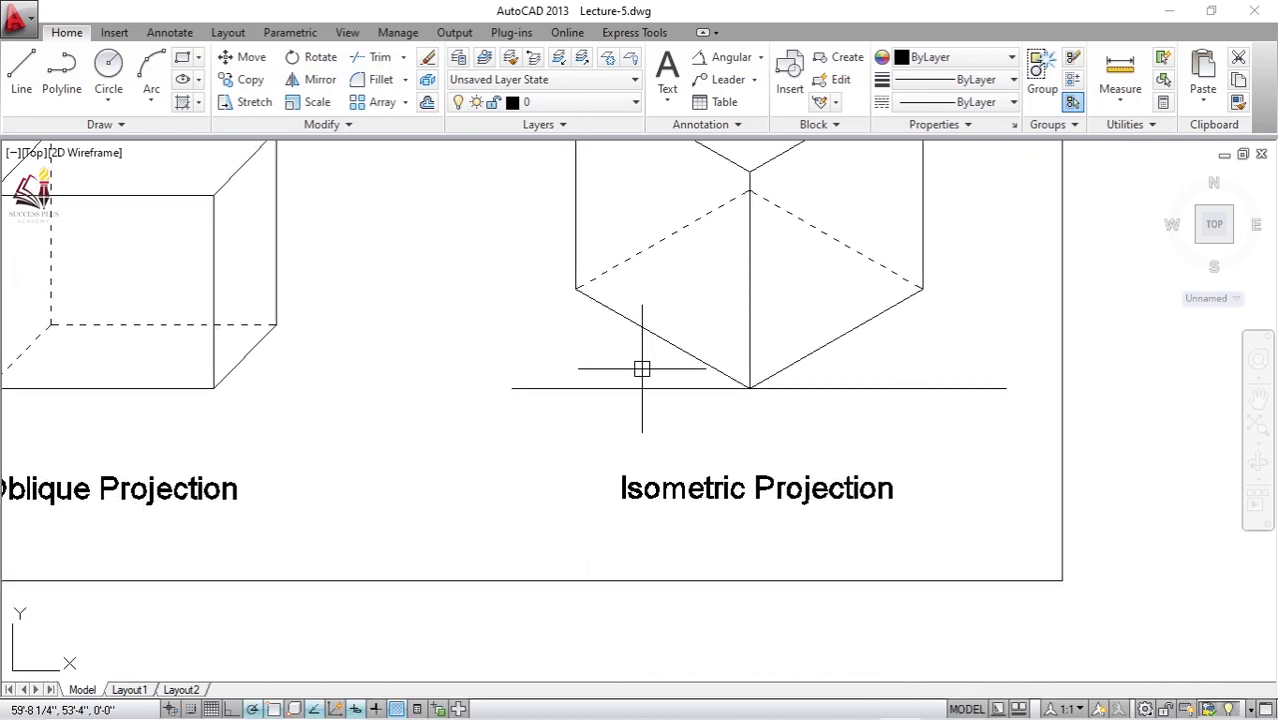
mouse_move(687, 321)
middle_down()
mouse_move(661, 348)
mouse_move(644, 433)
mouse_move(593, 437)
mouse_move(670, 393)
middle_up()
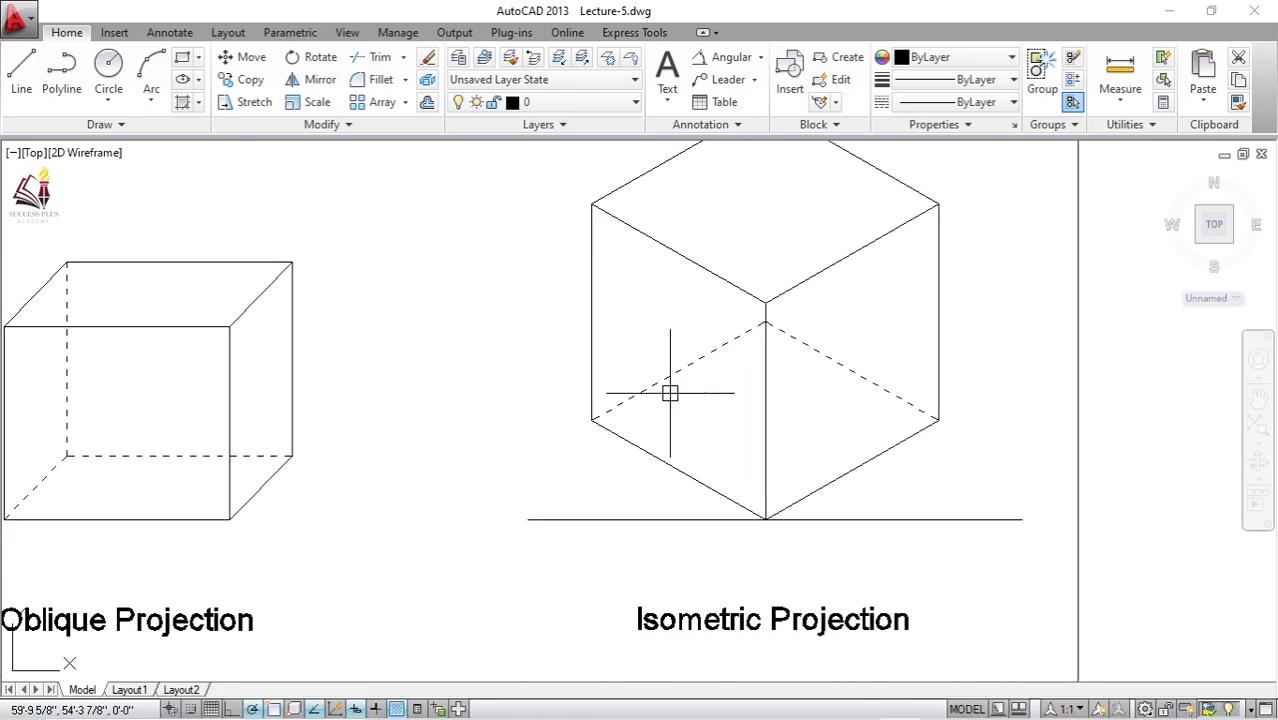
middle_drag(656, 334, 619, 377)
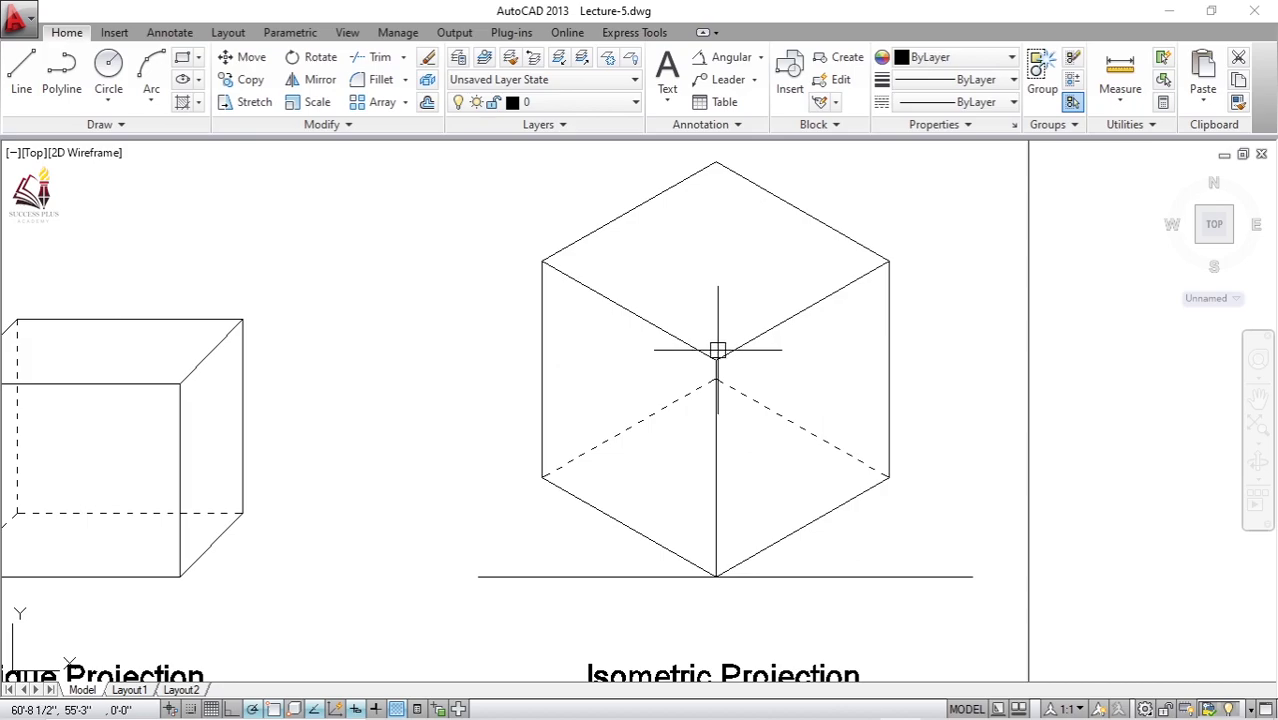
middle_drag(502, 402, 856, 337)
middle_drag(475, 360, 775, 360)
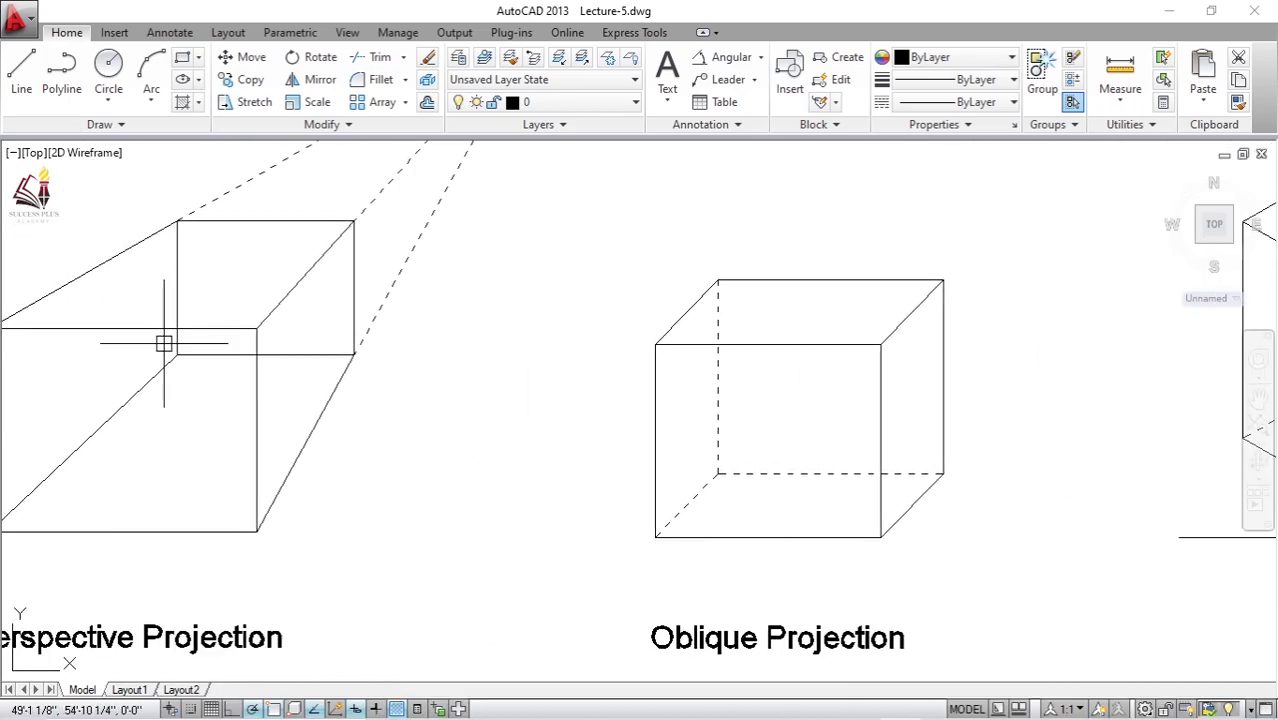
middle_drag(249, 423, 391, 374)
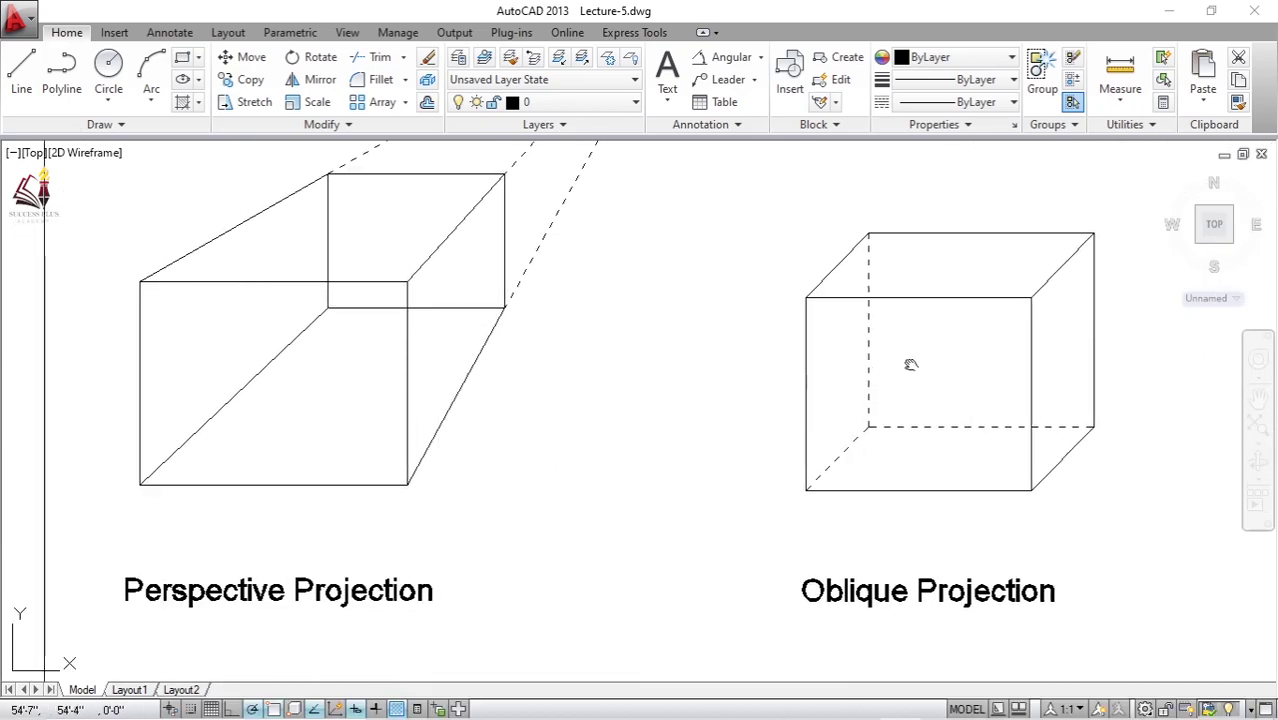
middle_drag(911, 364, 526, 370)
scroll(613, 392, down, 3)
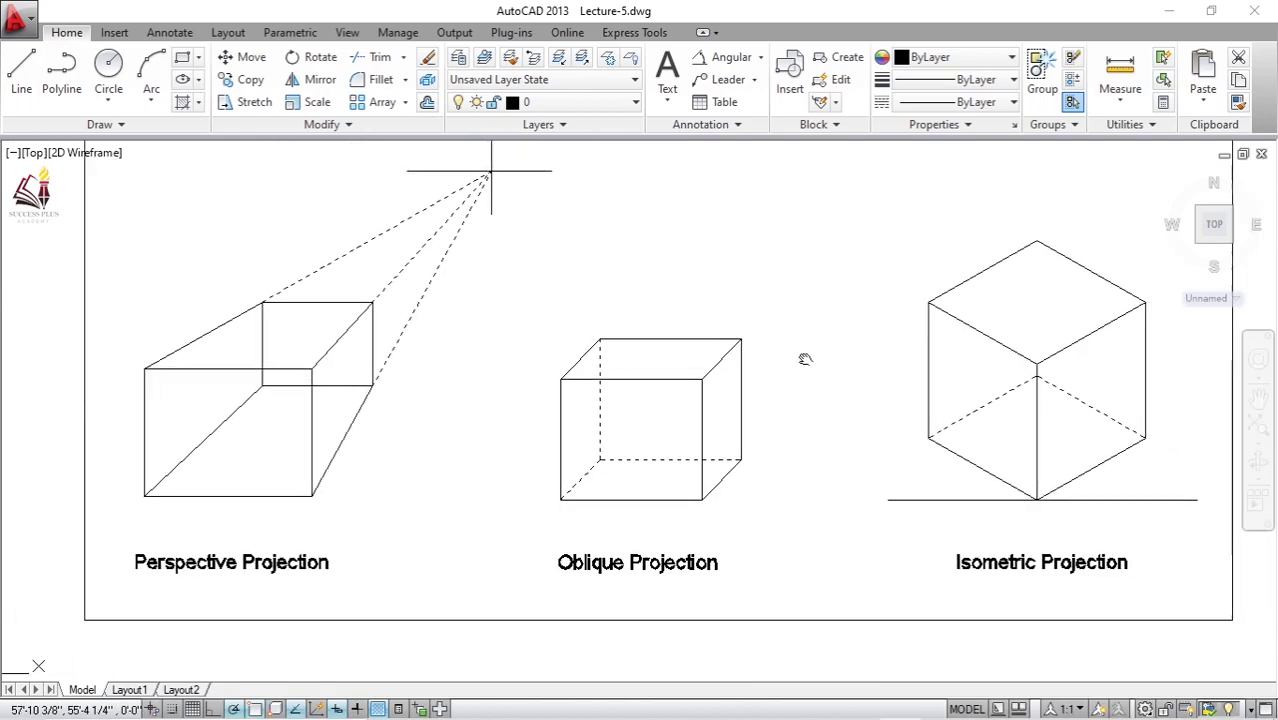
middle_drag(976, 411, 636, 448)
scroll(677, 377, up, 2)
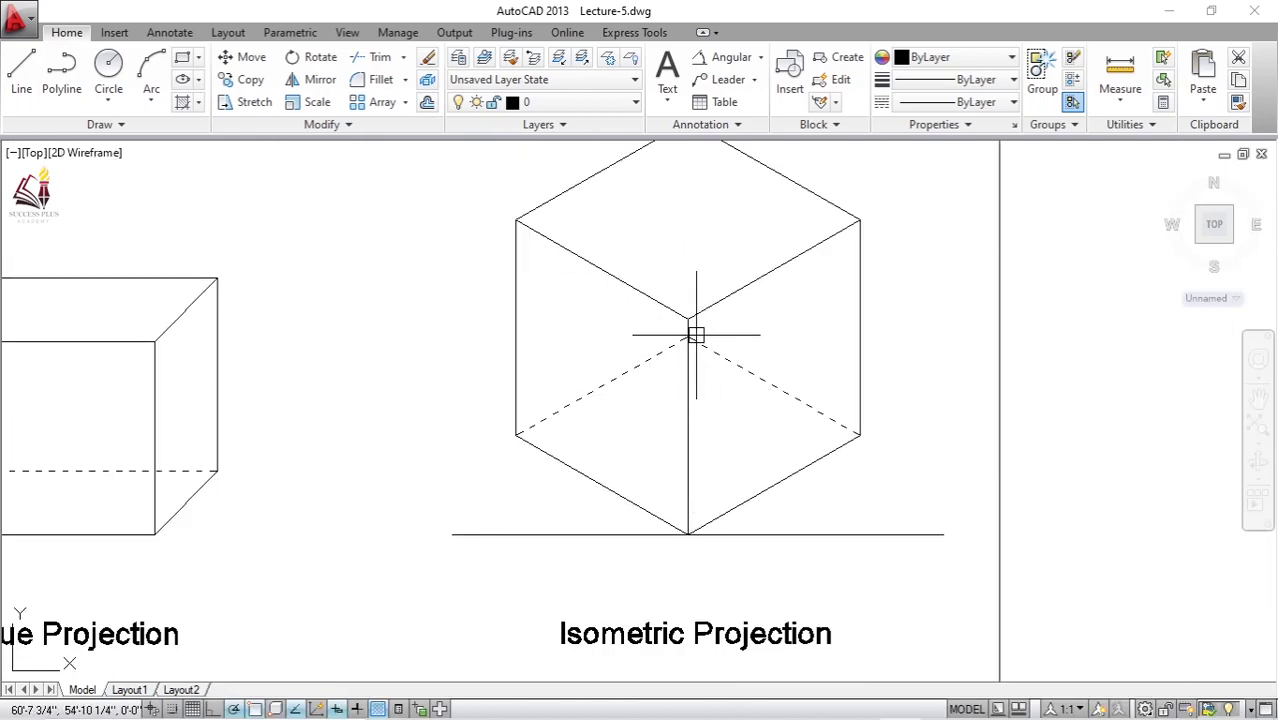
middle_drag(696, 335, 618, 368)
middle_drag(578, 504, 572, 475)
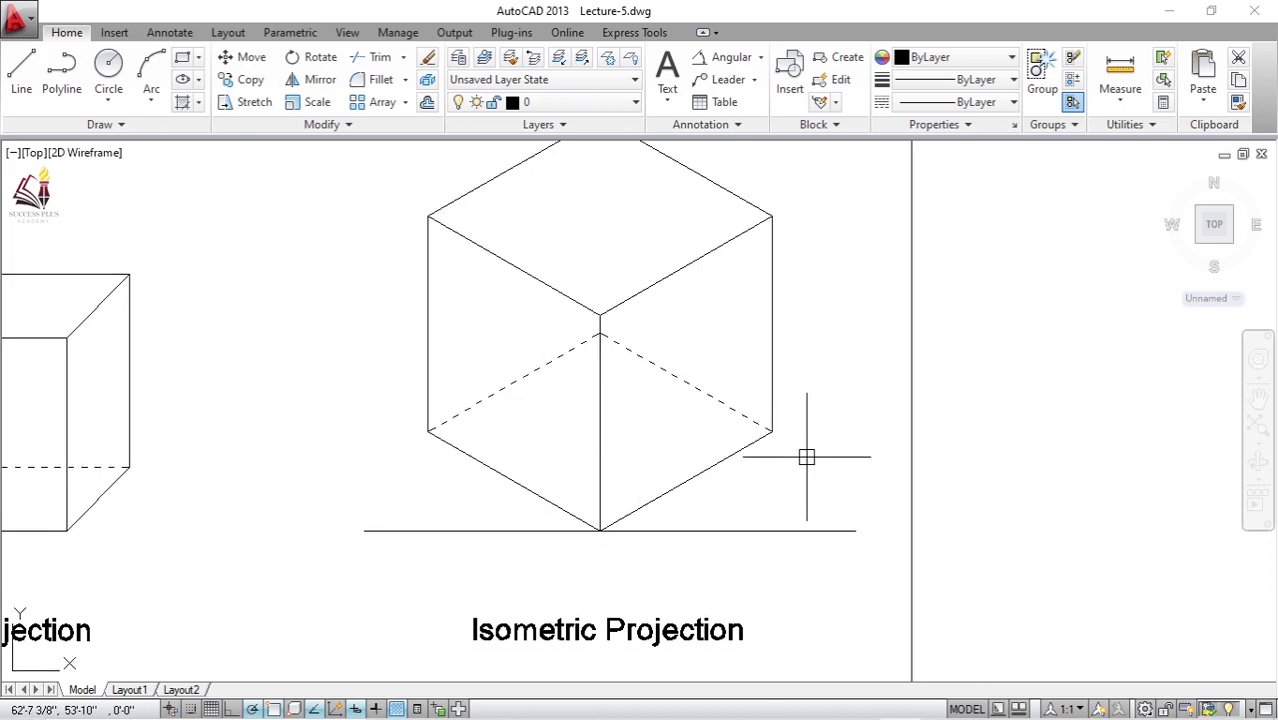
click(838, 535)
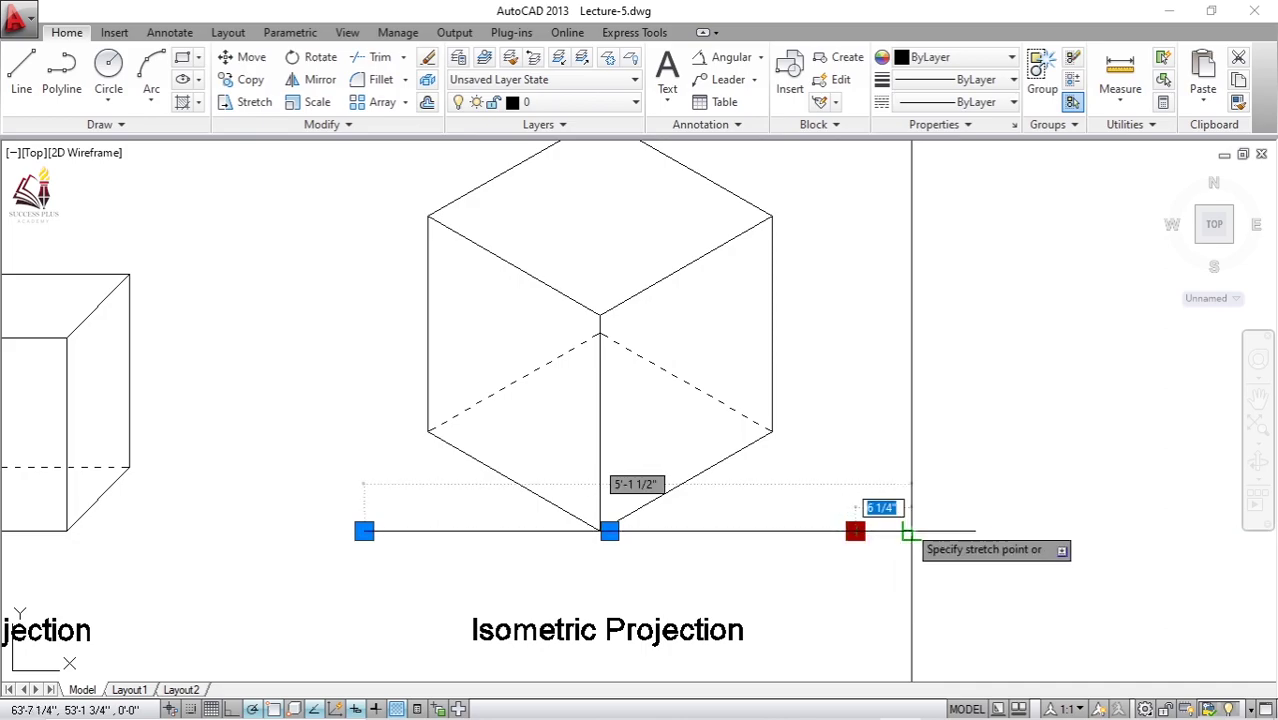
Step: Cancel the pending stretch and run EXTEND on the dashed hidden edge
key(Escape)
text(ex)
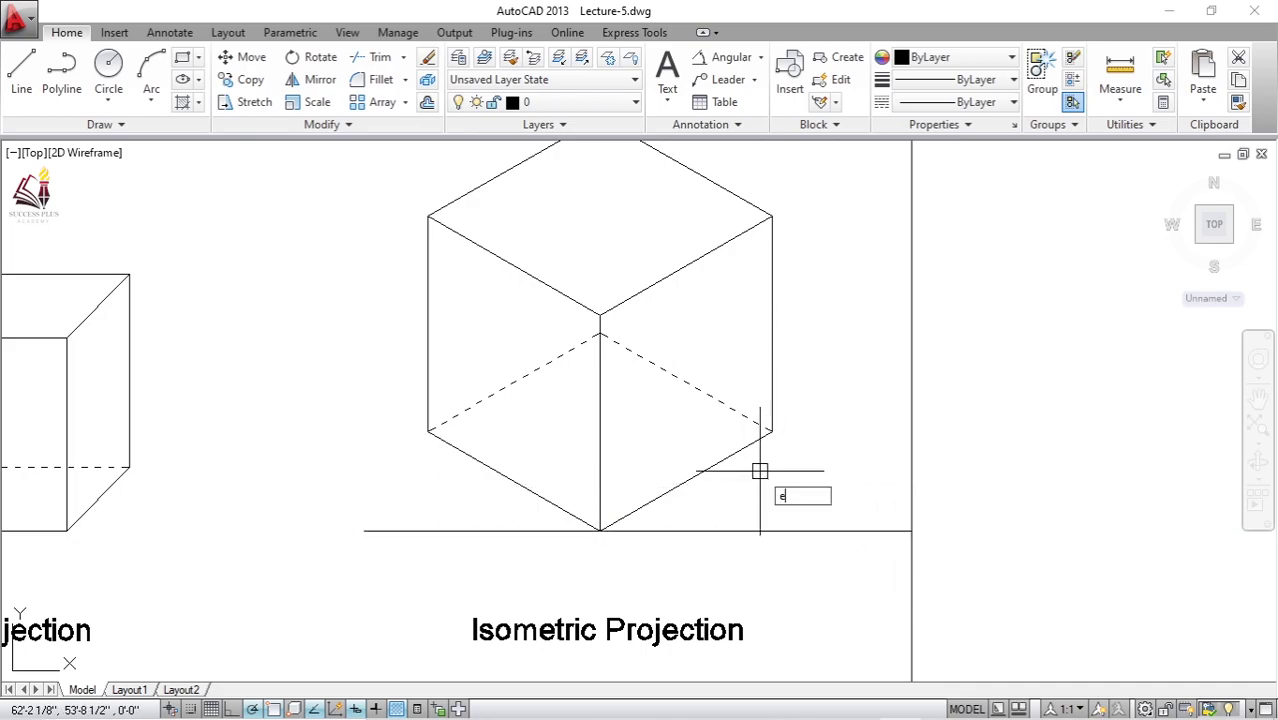
key(Return)
key(Return)
click(724, 409)
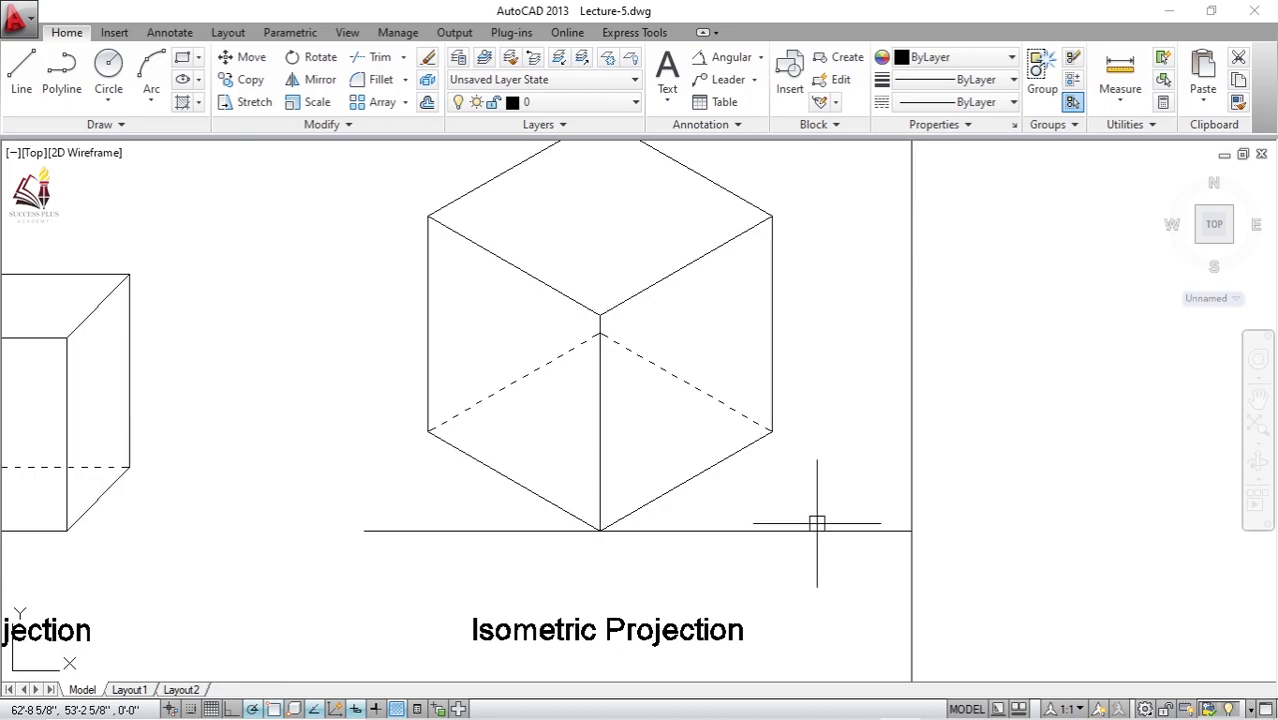
Step: Grip-stretch the ground line's right end further to the right
click(821, 524)
click(853, 530)
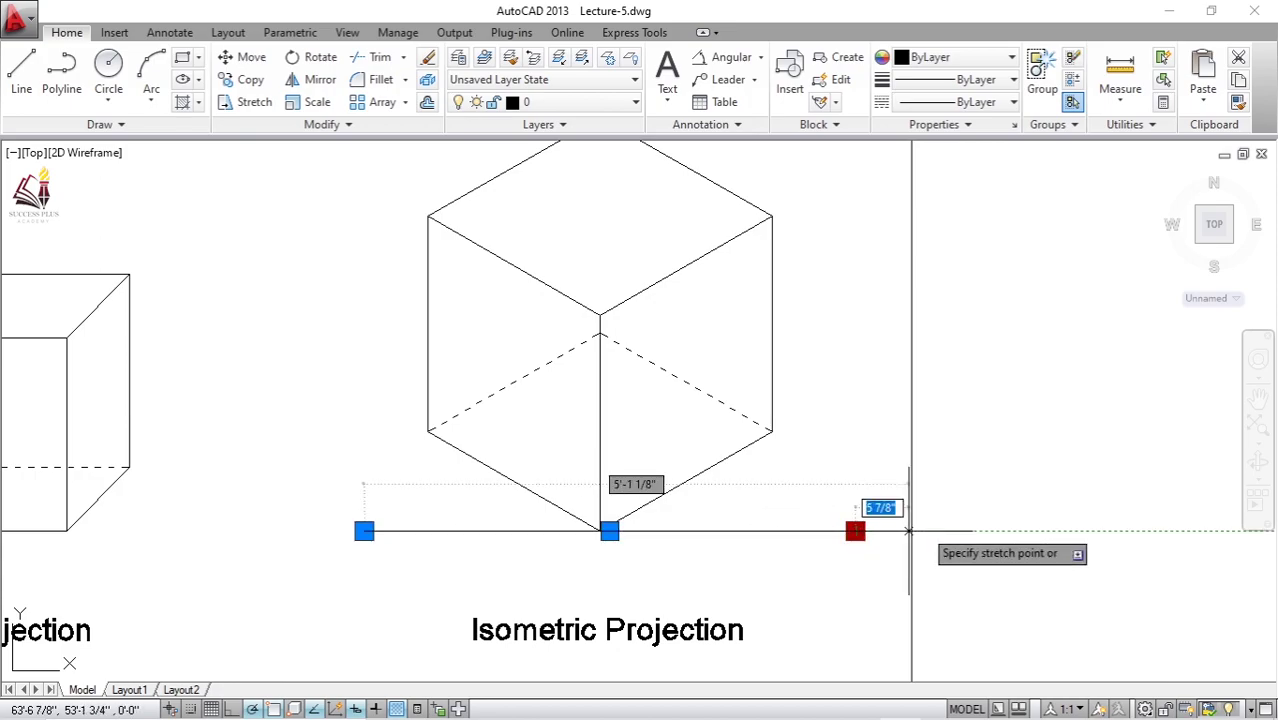
click(1022, 531)
key(Escape)
Step: Extend the dashed hidden edge down to the ground line
text(ex)
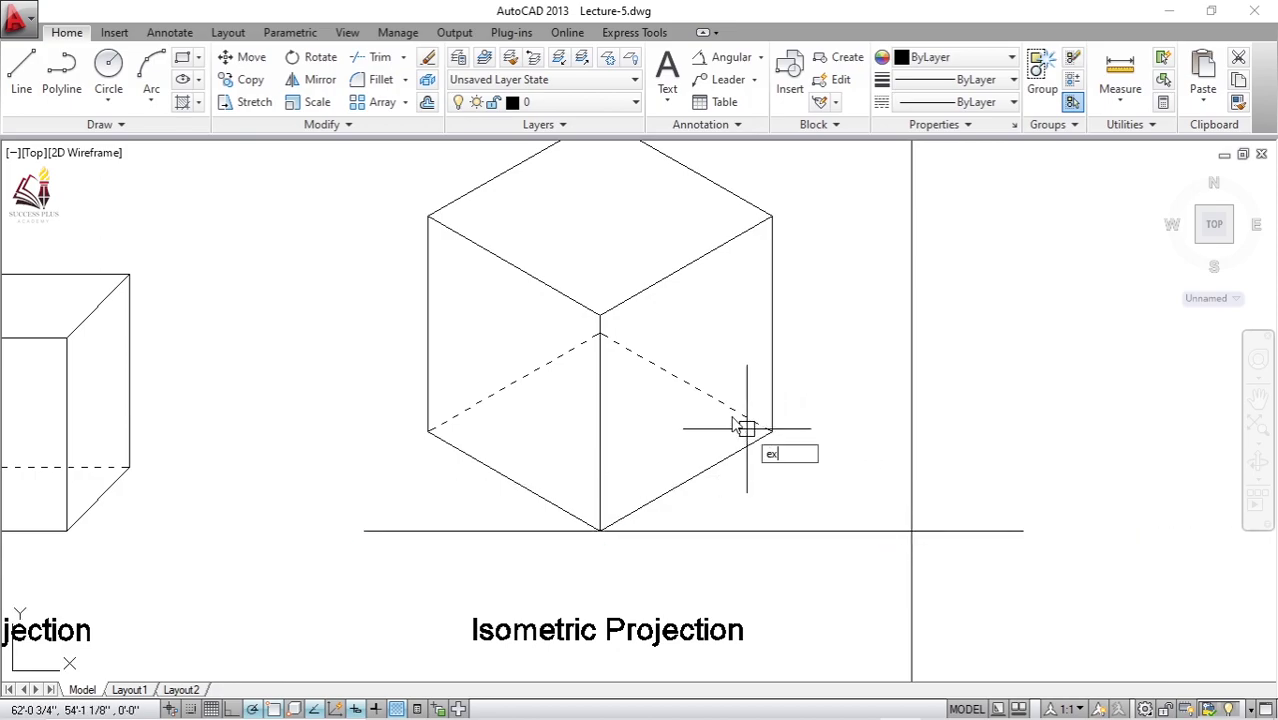
key(Return)
key(Return)
click(734, 406)
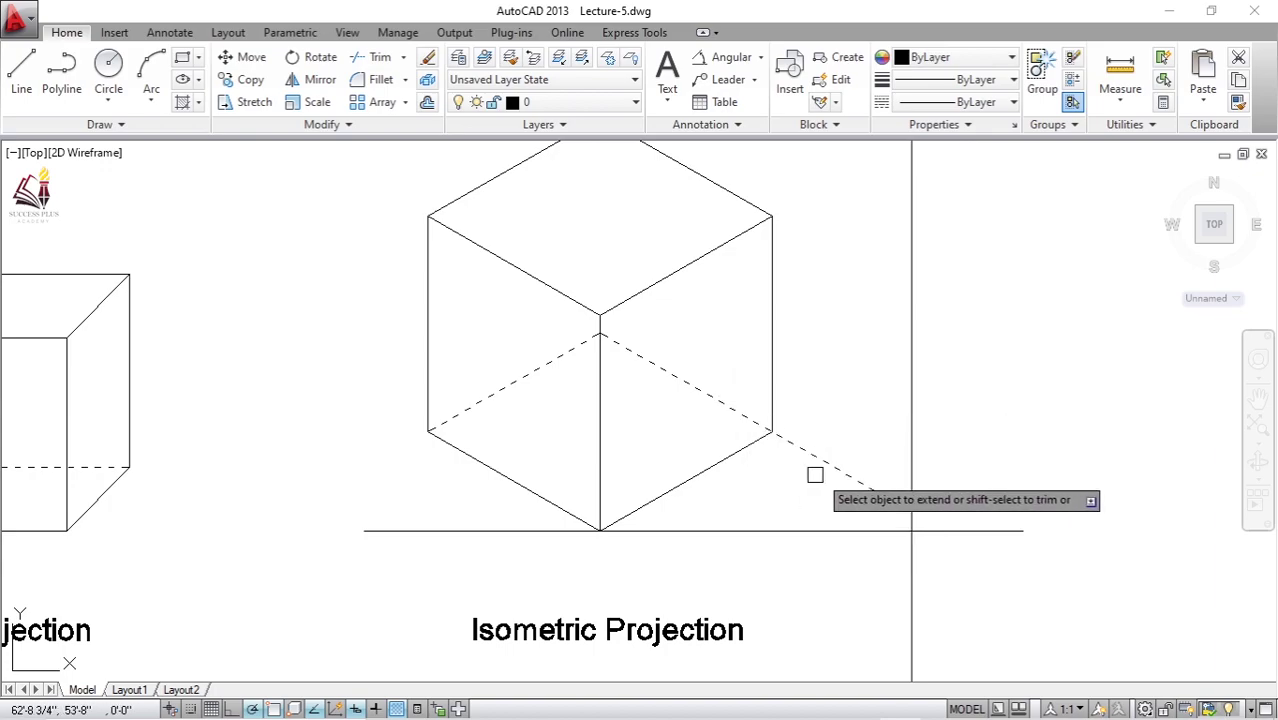
key(Return)
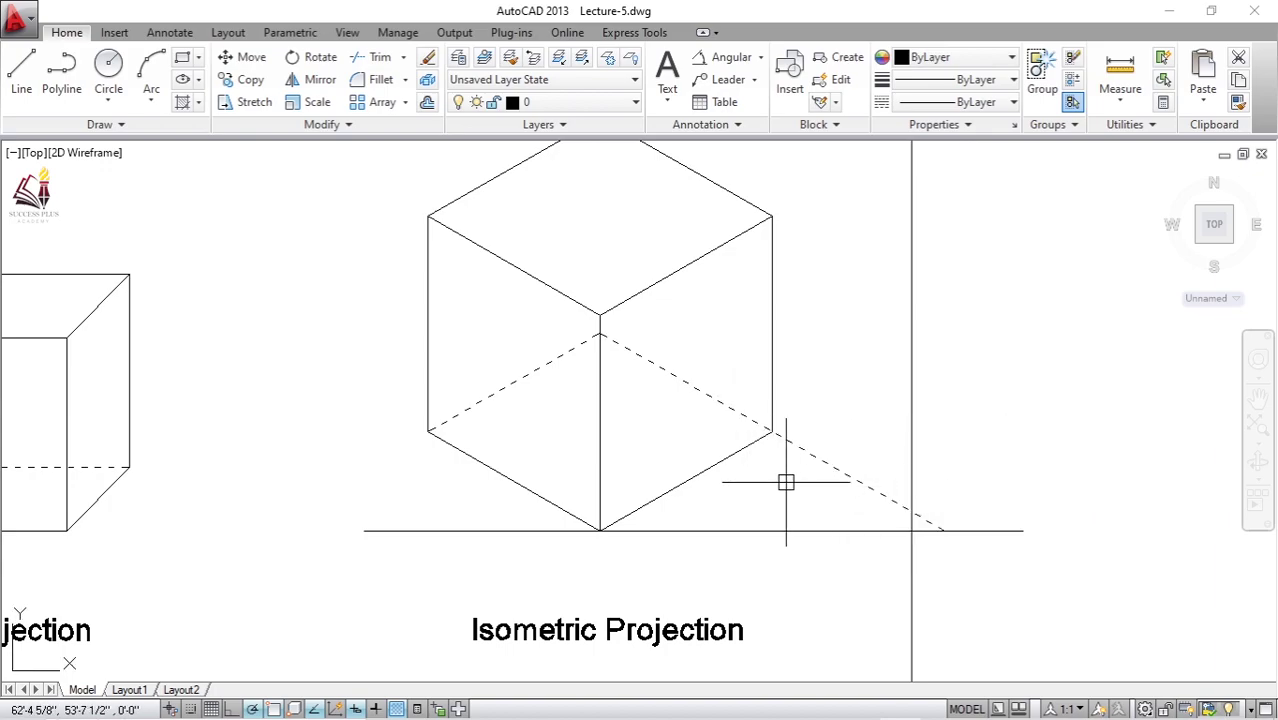
middle_drag(785, 479, 730, 458)
Step: Close the gap so the dashed line meets the cube's lower-right corner, using TR then EX
click(748, 430)
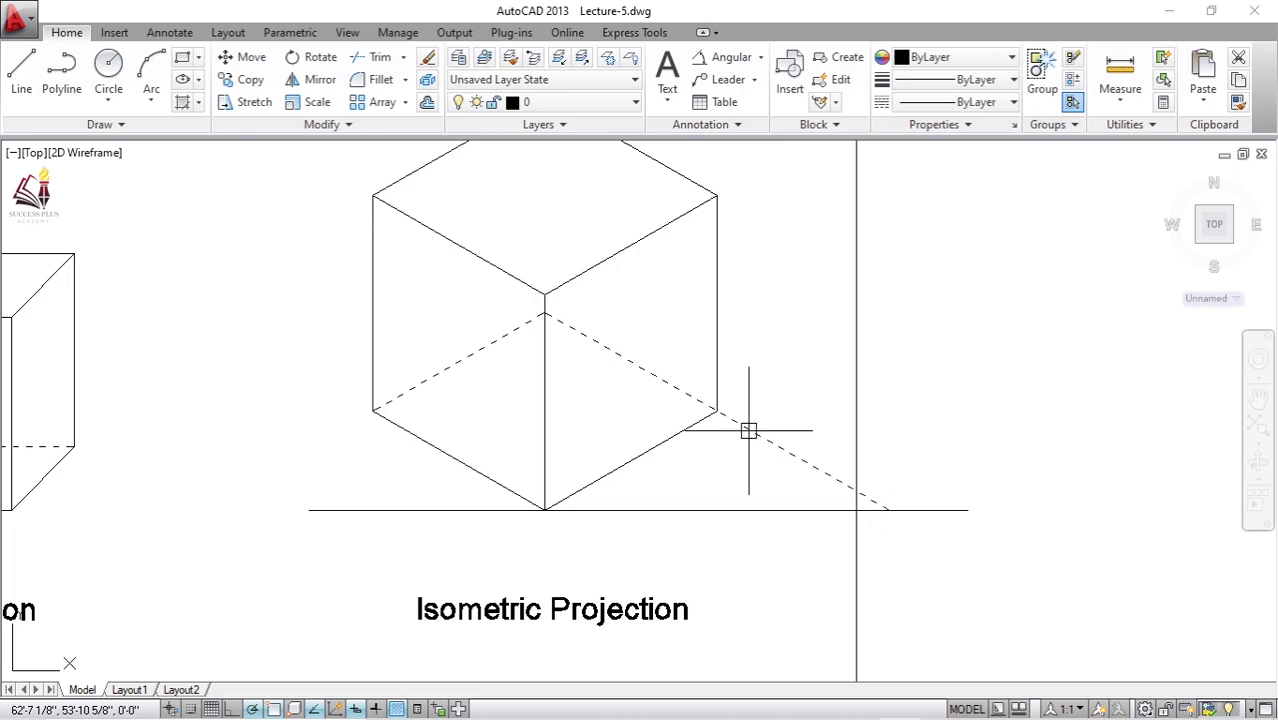
text(br)
key(Return)
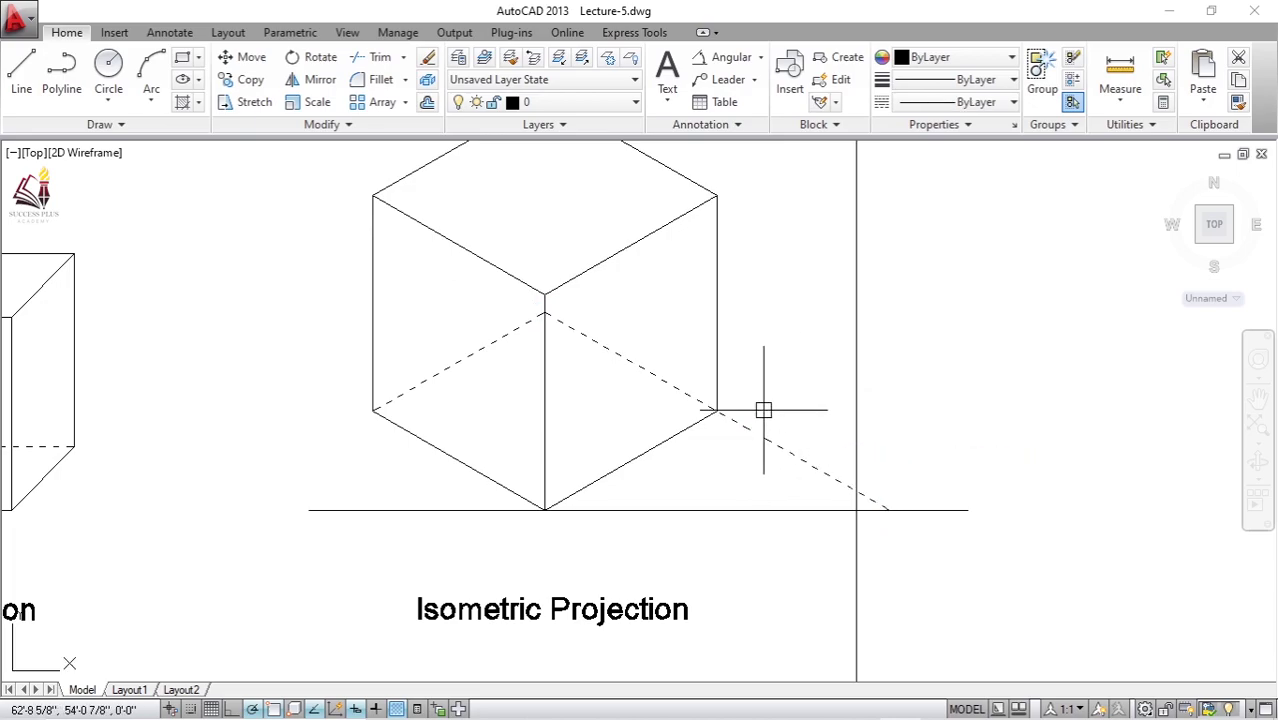
text(tr)
key(Return)
text(ex)
key(Return)
key(Return)
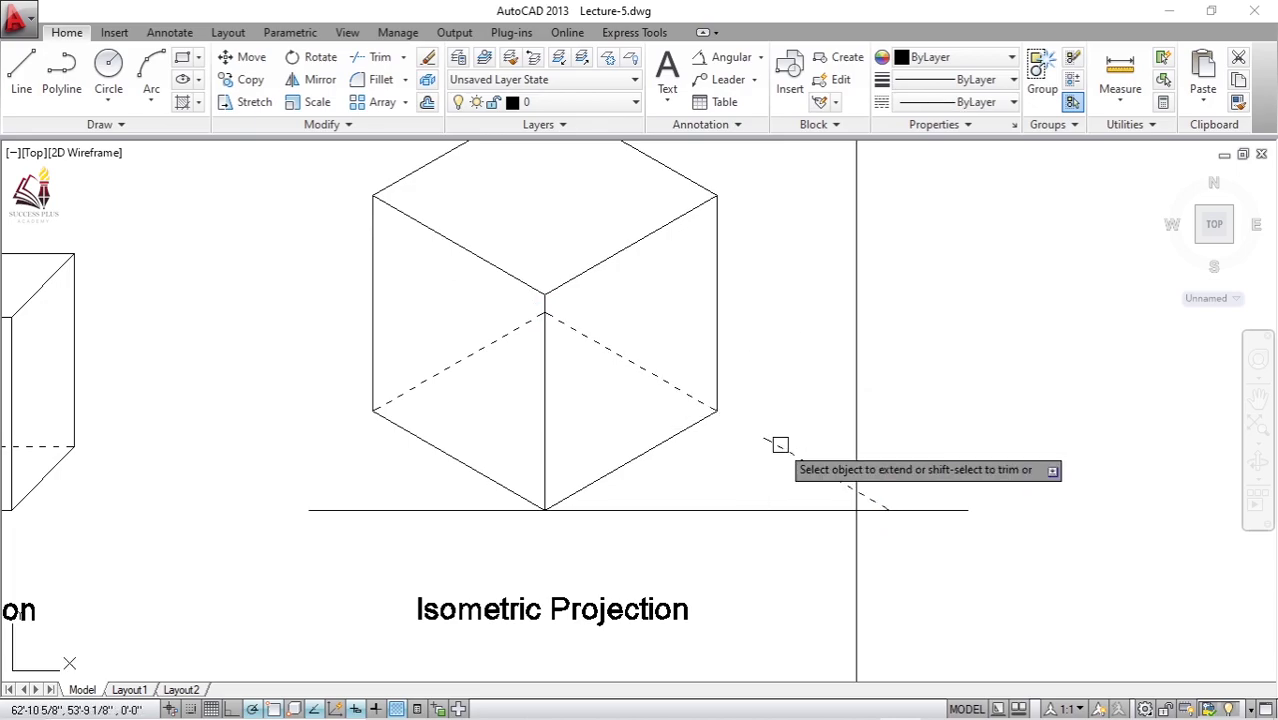
click(776, 444)
key(Return)
Step: Make the dashed extension line red
click(768, 438)
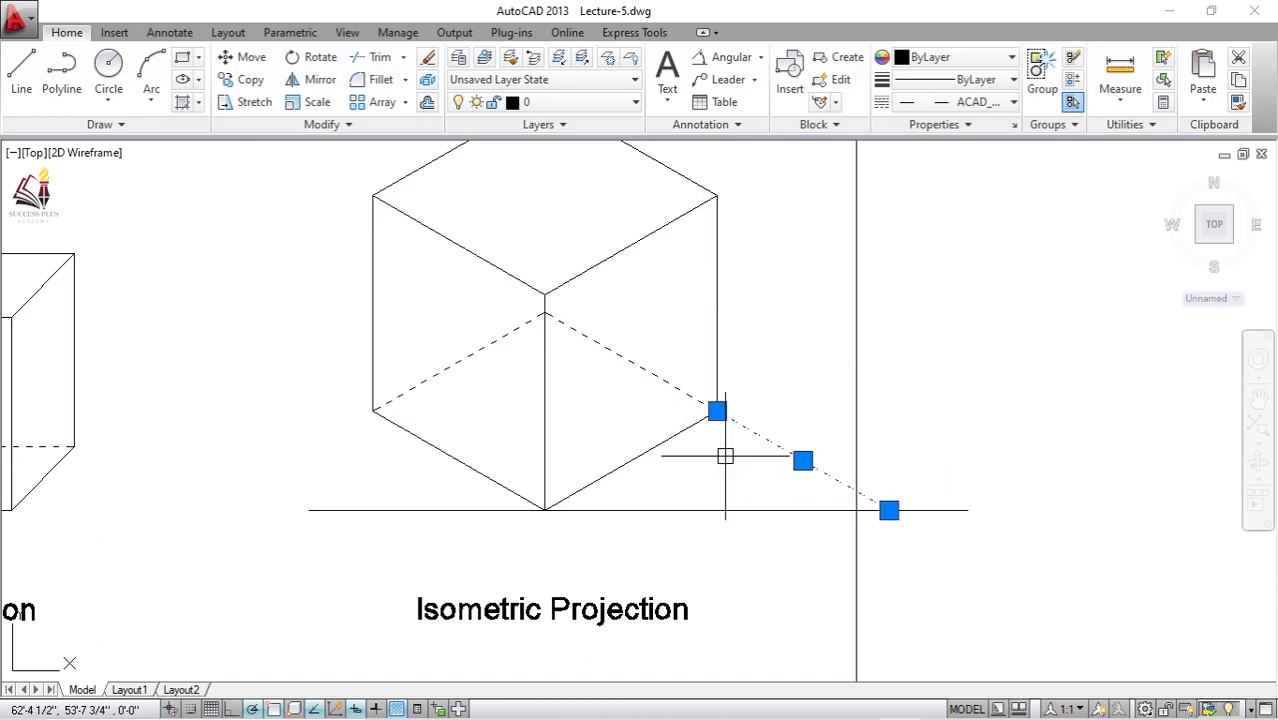
click(955, 57)
click(924, 127)
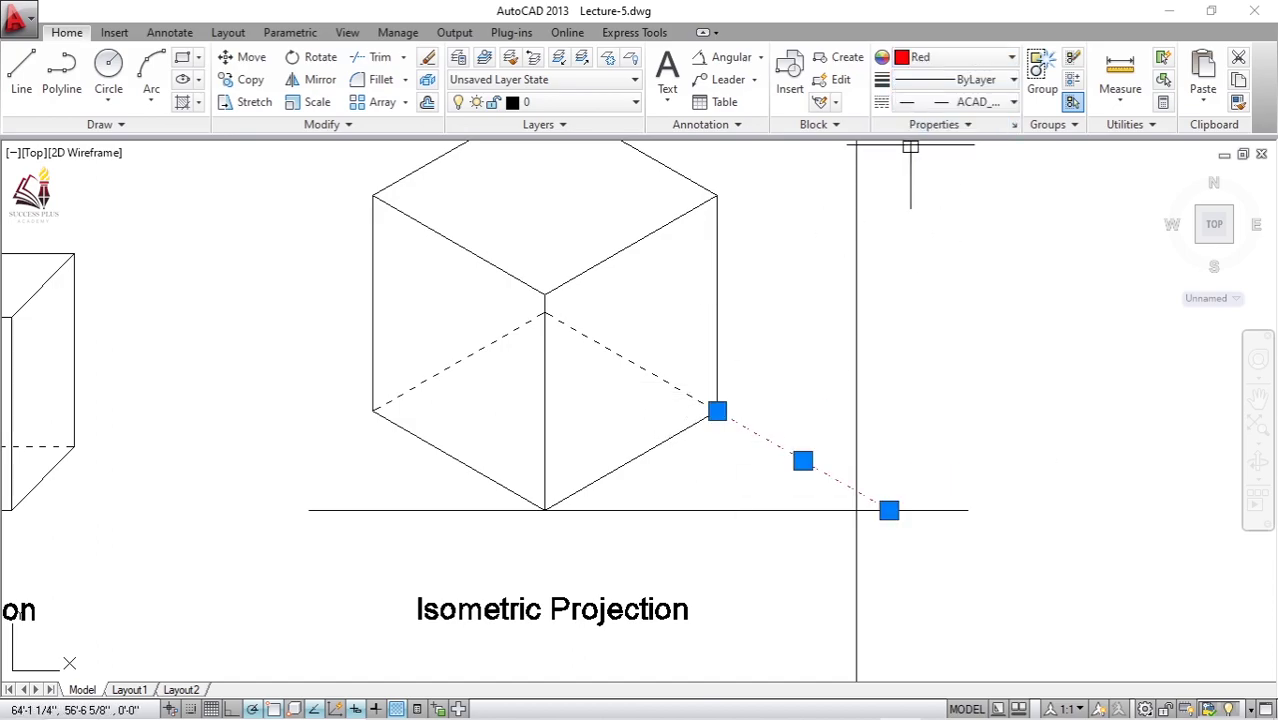
key(Escape)
Step: Make the cube's right vertical edge blue
click(760, 292)
click(698, 268)
click(955, 58)
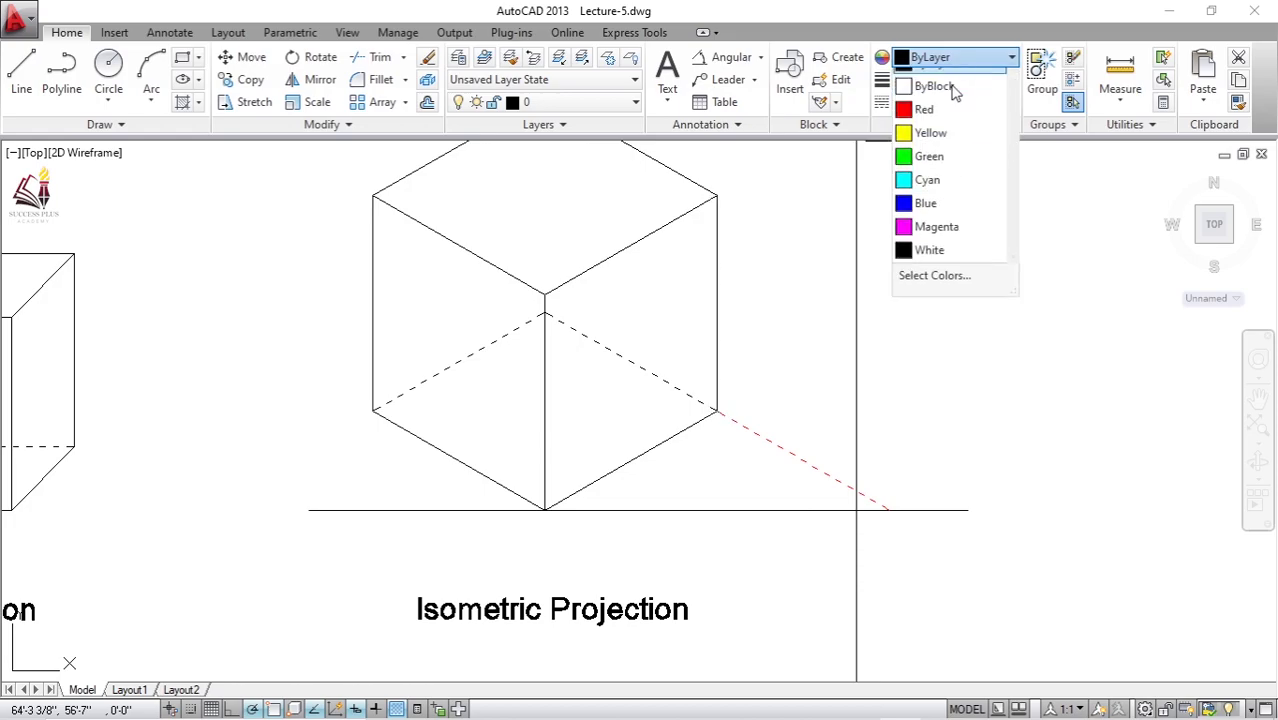
click(976, 217)
key(Escape)
Step: Make the cube's lower-right bottom edge magenta
click(687, 462)
click(652, 472)
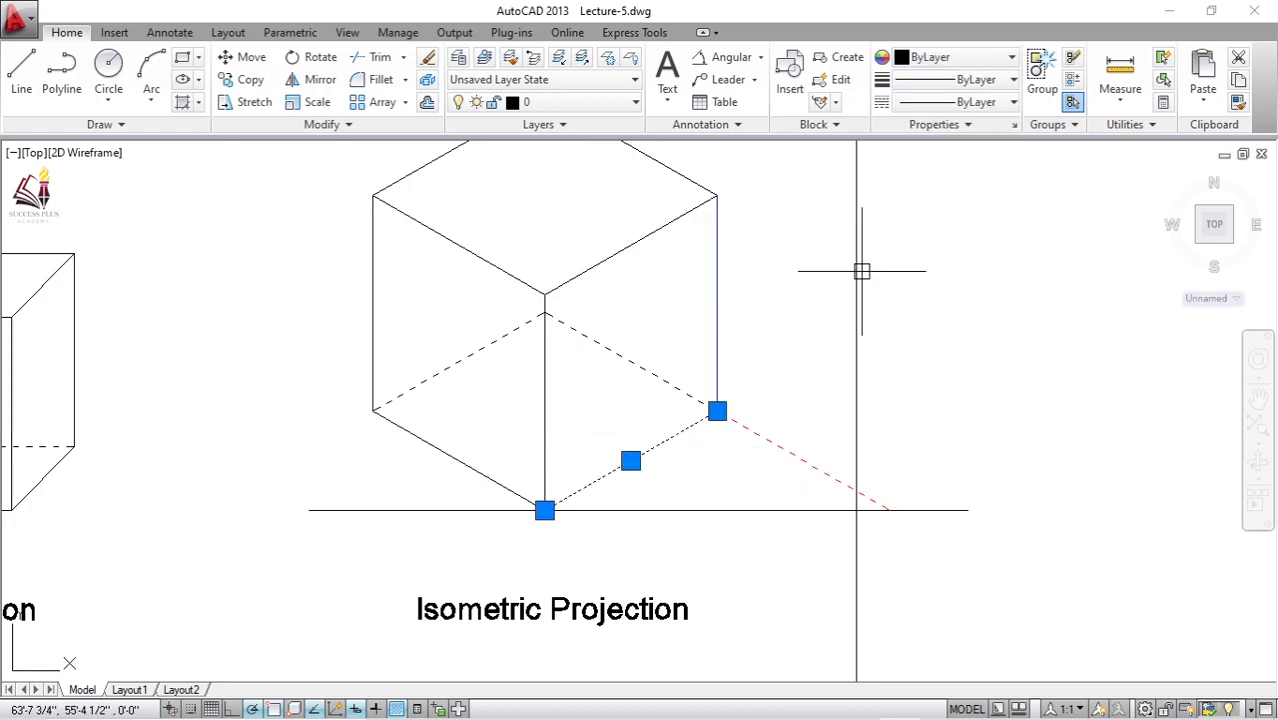
click(965, 57)
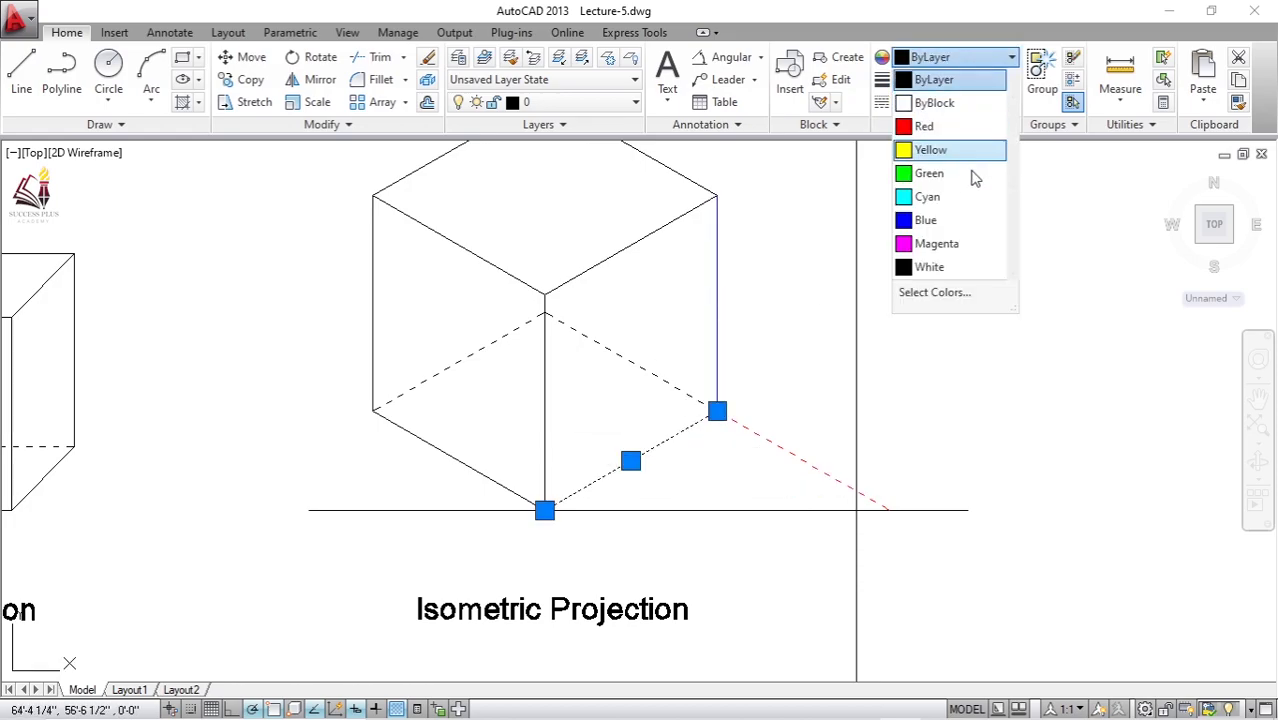
click(970, 243)
key(Escape)
Step: Pan and zoom to frame the whole recoloured cube
middle_drag(694, 455, 618, 461)
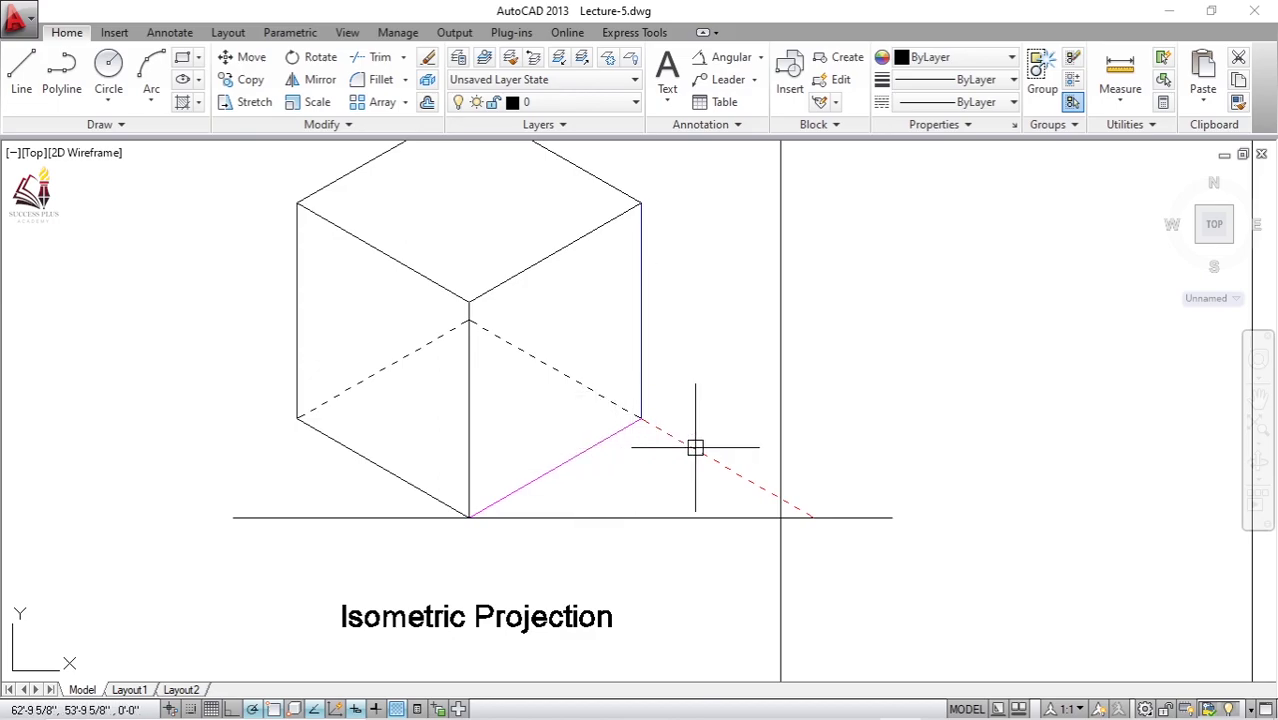
scroll(633, 398, up, 2)
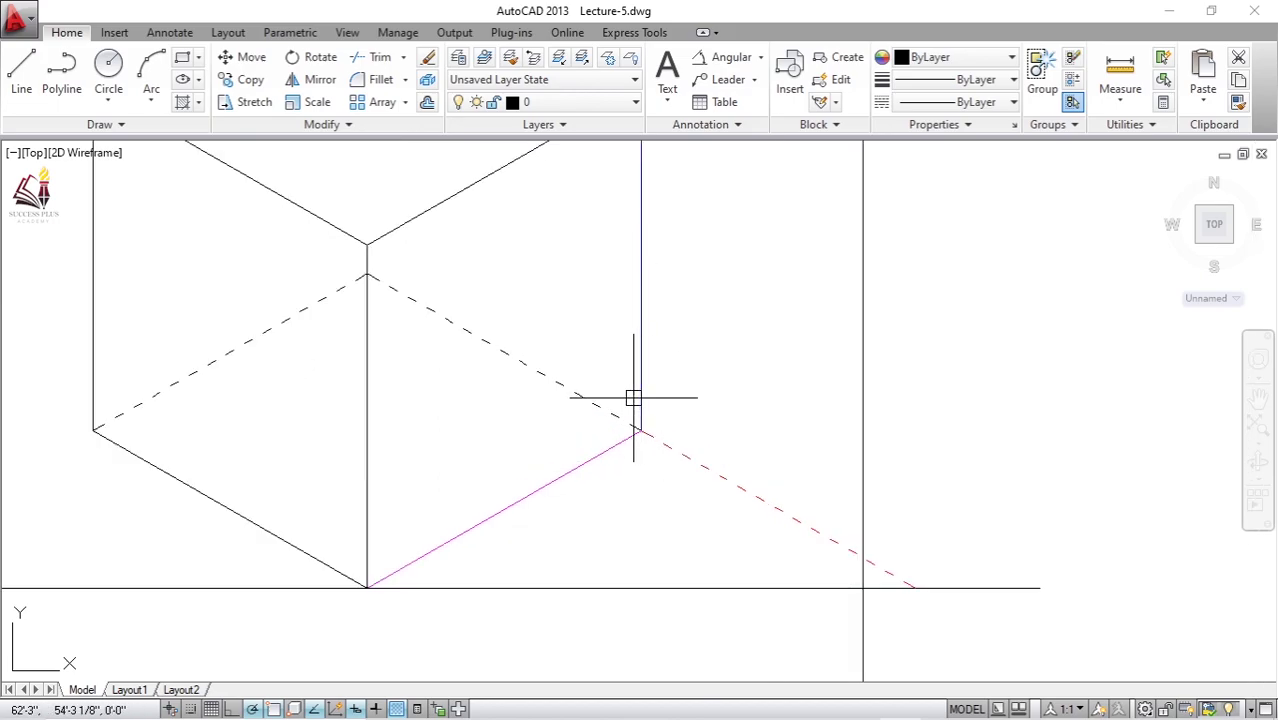
middle_drag(633, 398, 682, 425)
scroll(653, 372, down, 2)
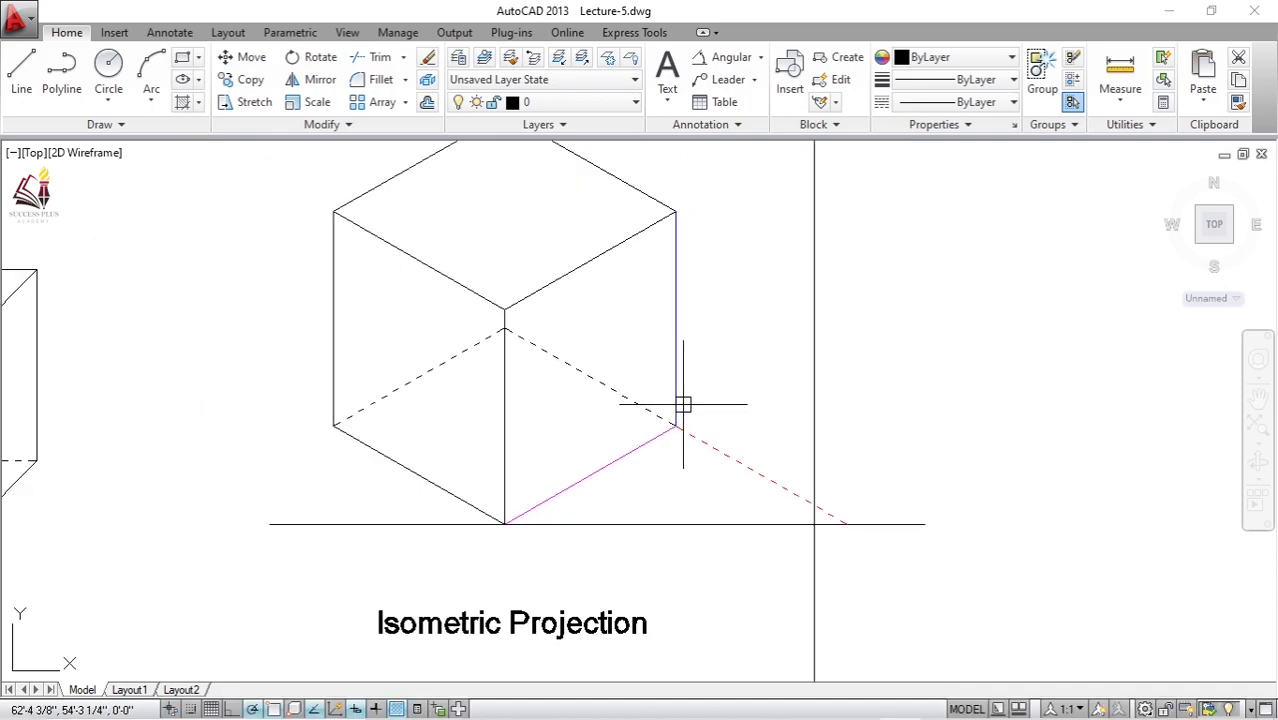
scroll(682, 404, up, 2)
middle_drag(679, 402, 622, 430)
scroll(622, 408, down, 2)
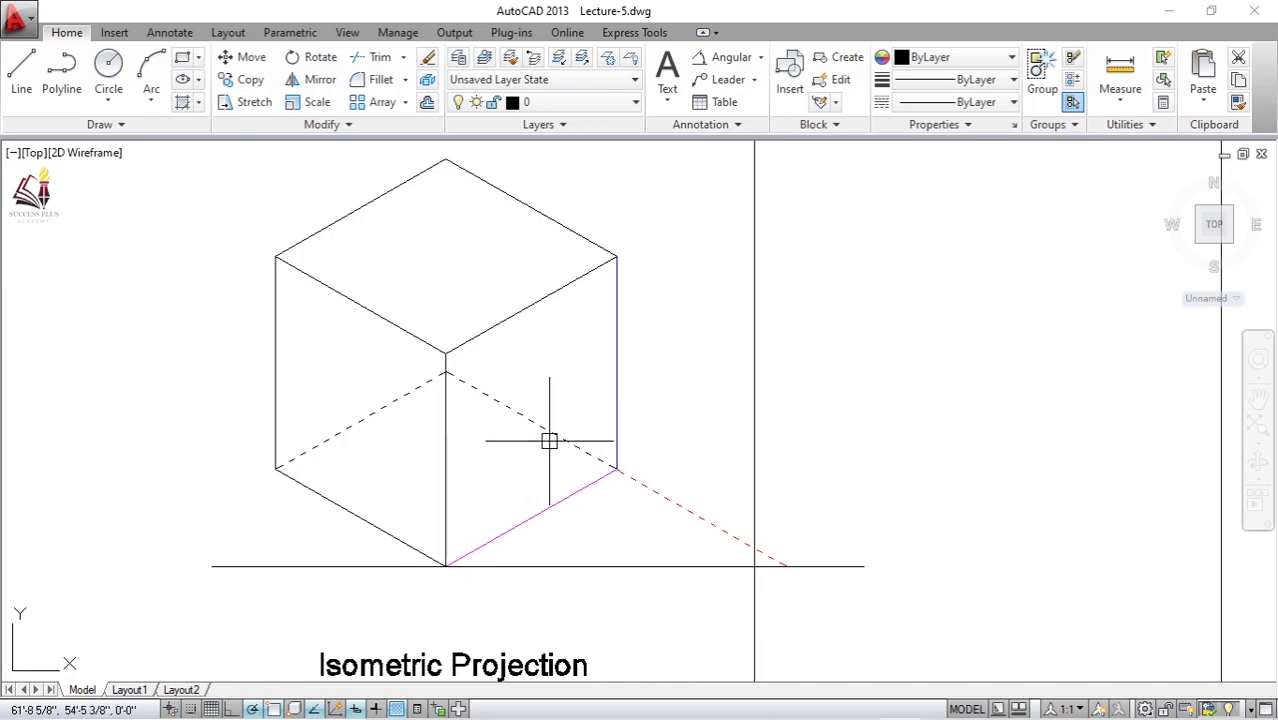
mouse_move(553, 382)
middle_down()
mouse_move(594, 402)
mouse_move(542, 368)
middle_up()
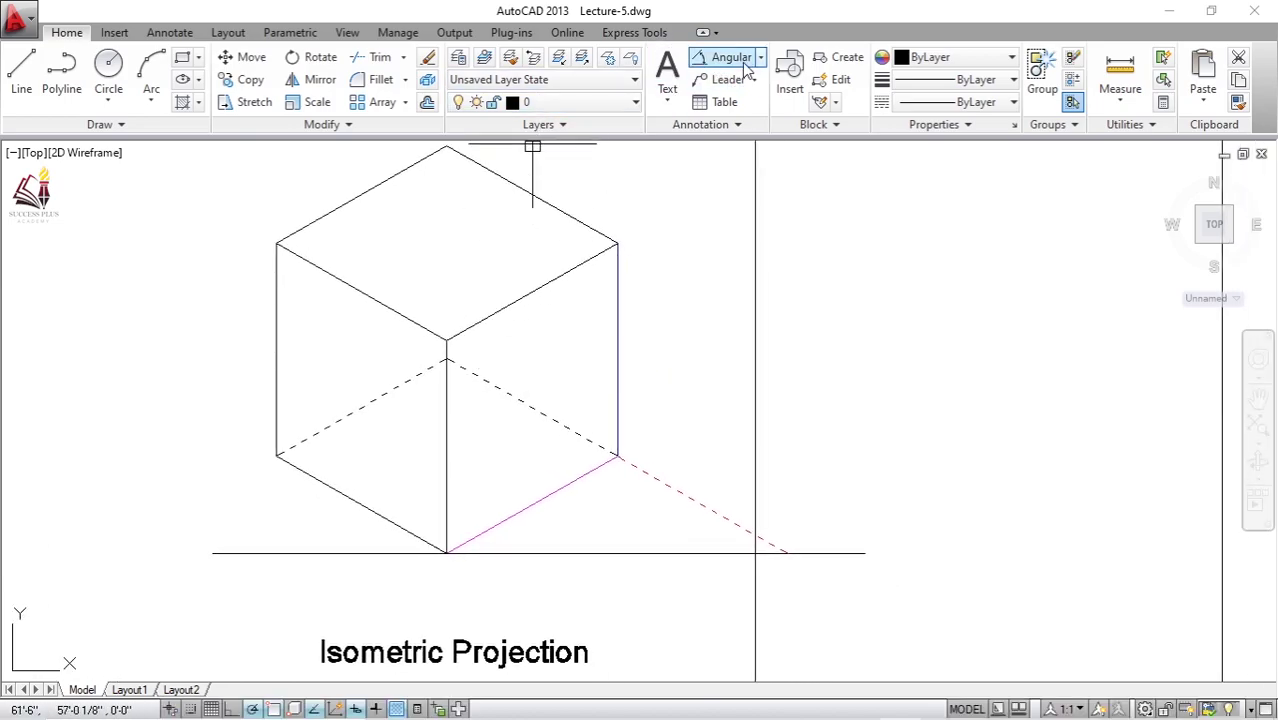
Step: Add 120° angle dimensions at the cube's right vertical edge and below its lower-right corner
click(716, 62)
click(617, 363)
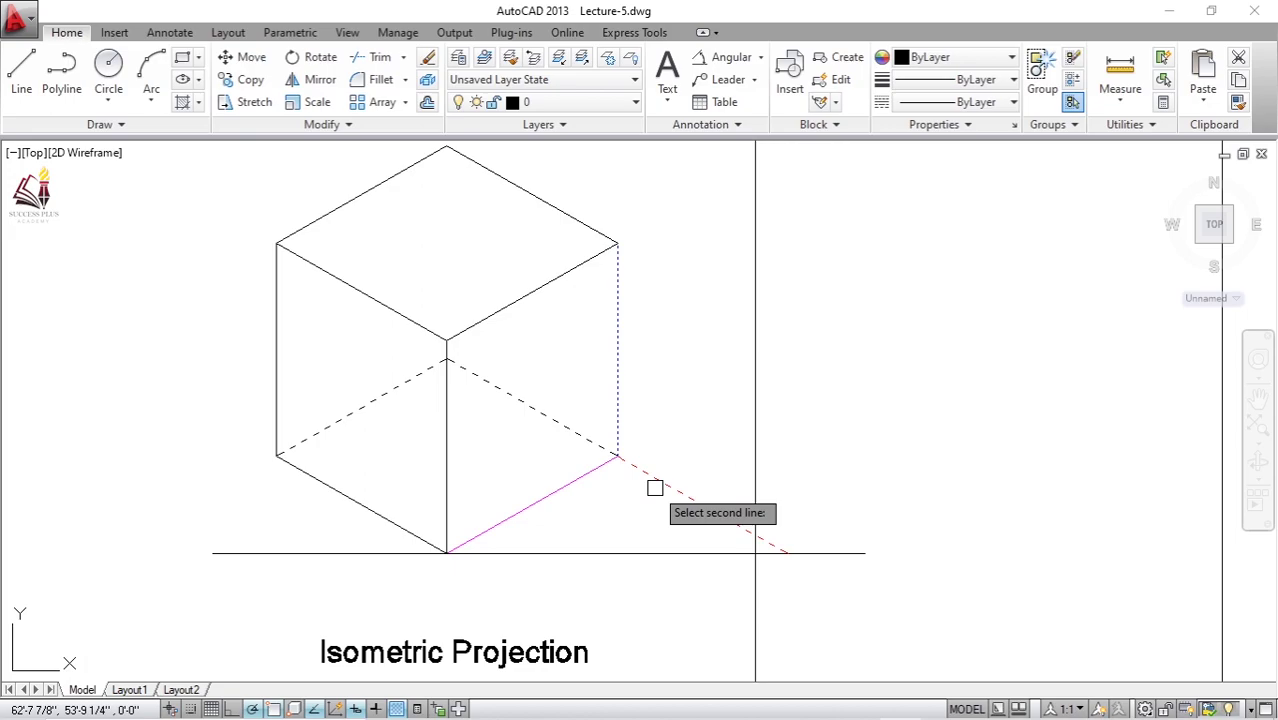
click(660, 483)
click(684, 430)
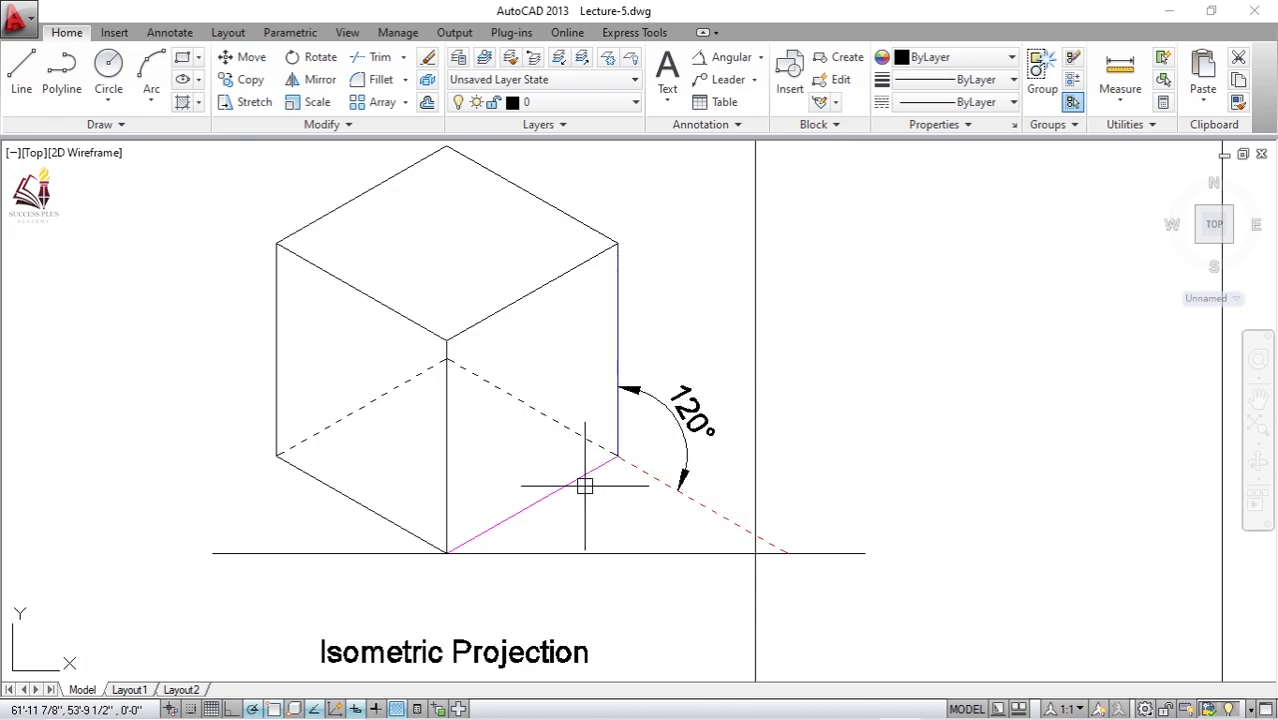
middle_drag(669, 323, 661, 288)
click(716, 57)
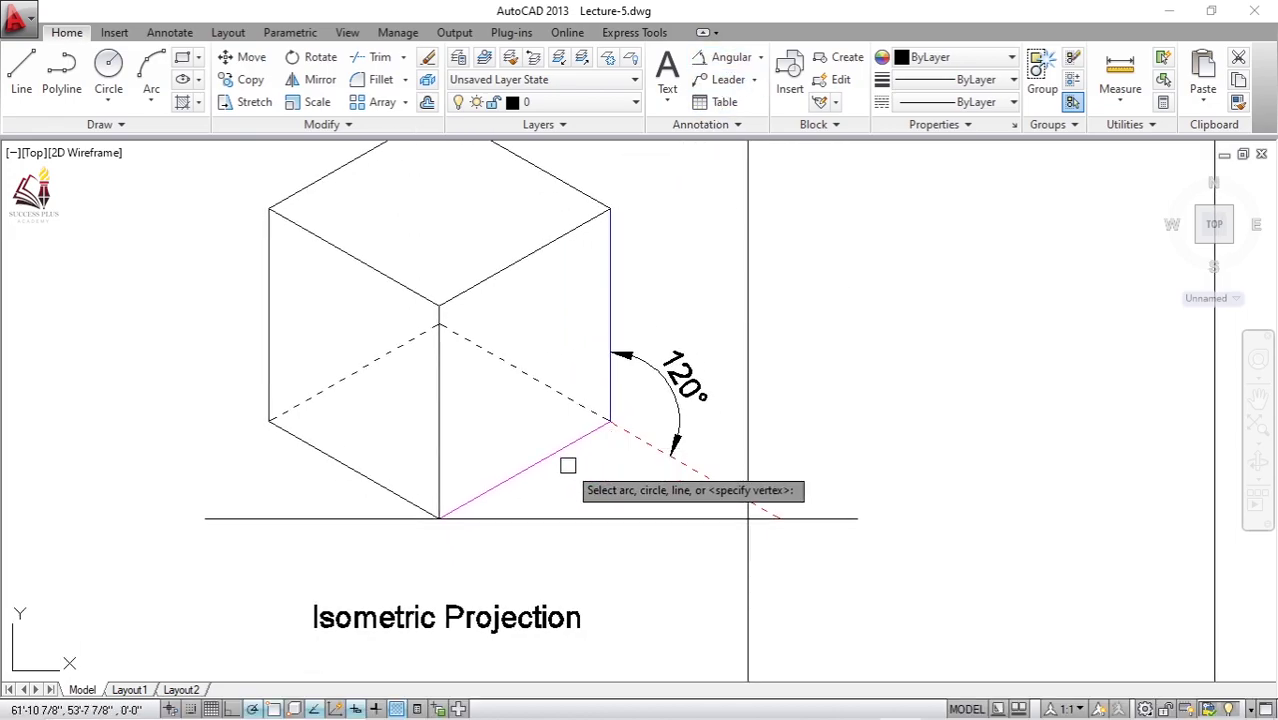
click(548, 455)
click(693, 469)
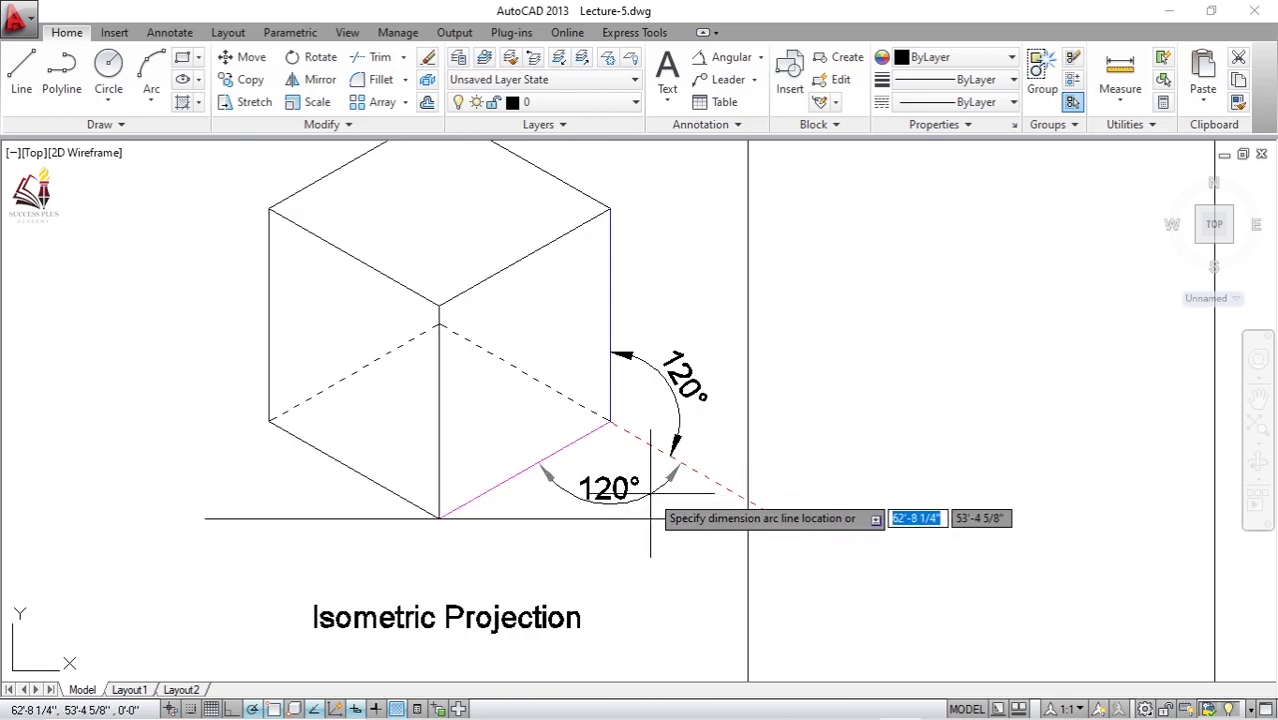
click(625, 503)
Step: Add a third 120° angle dimension at the cube's upper left
click(716, 57)
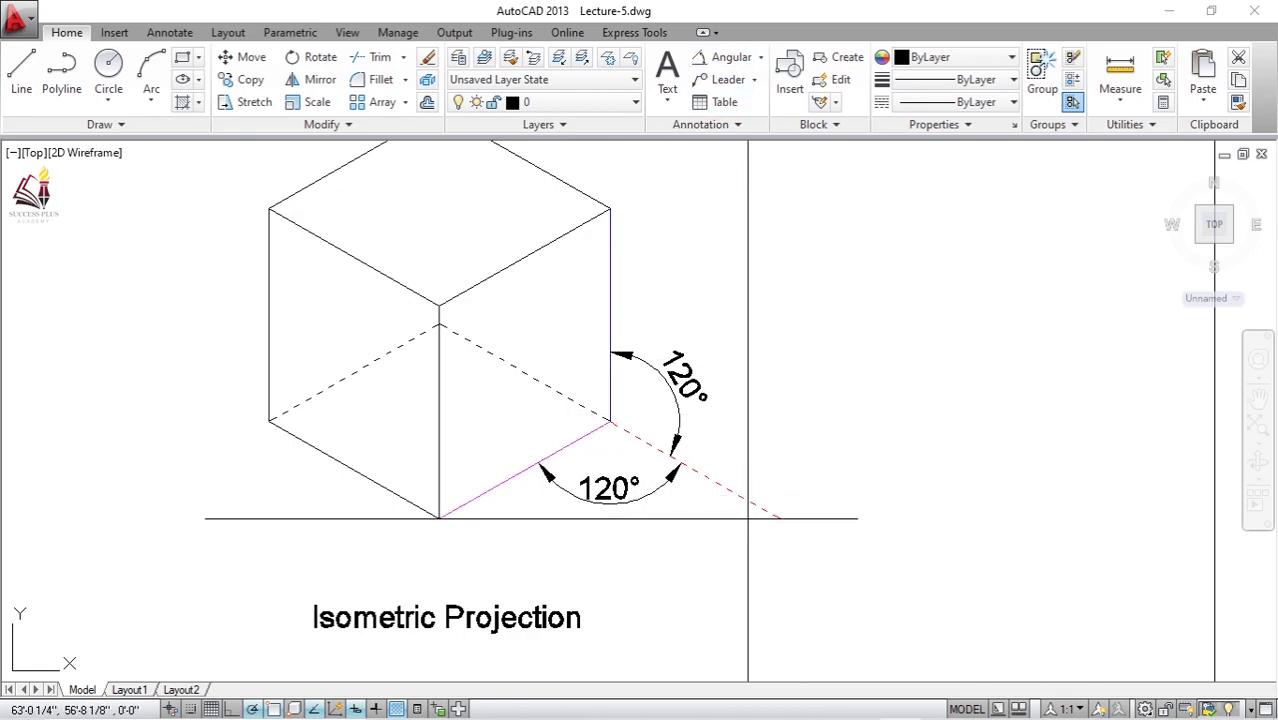
click(560, 446)
click(607, 325)
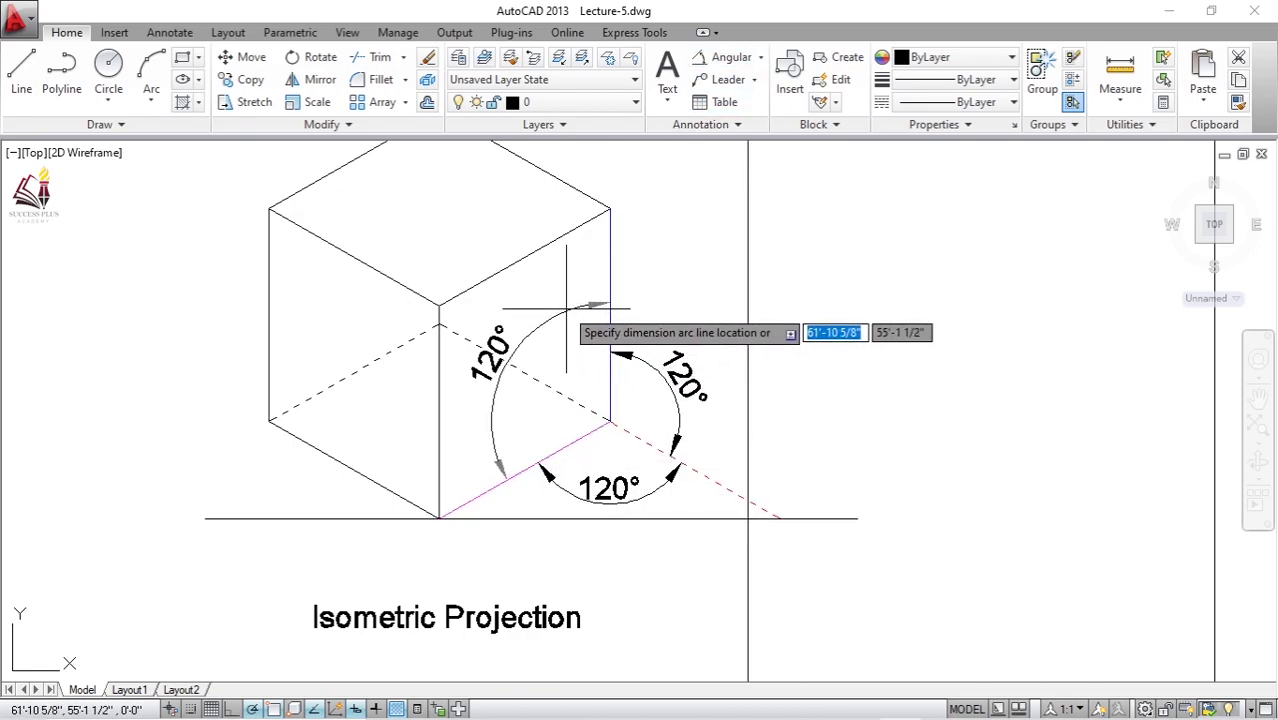
click(564, 307)
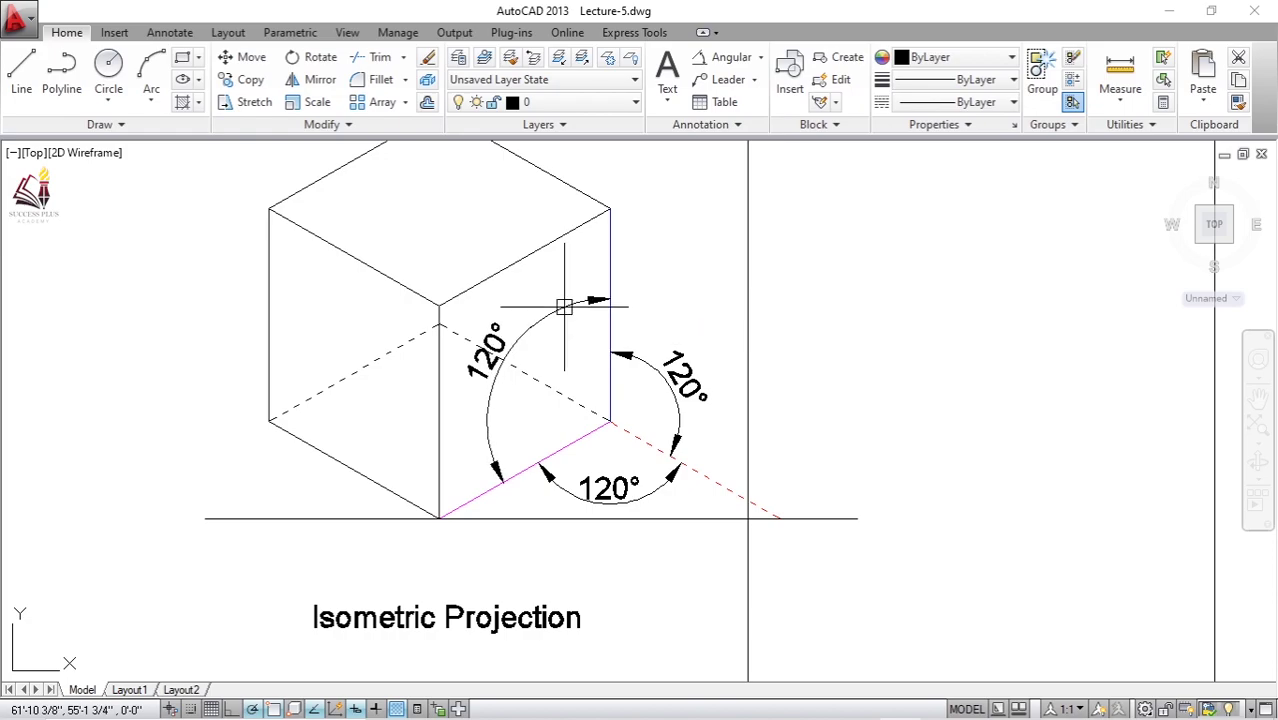
Step: Erase all three 120° angle dimensions
right_click(585, 425)
click(668, 370)
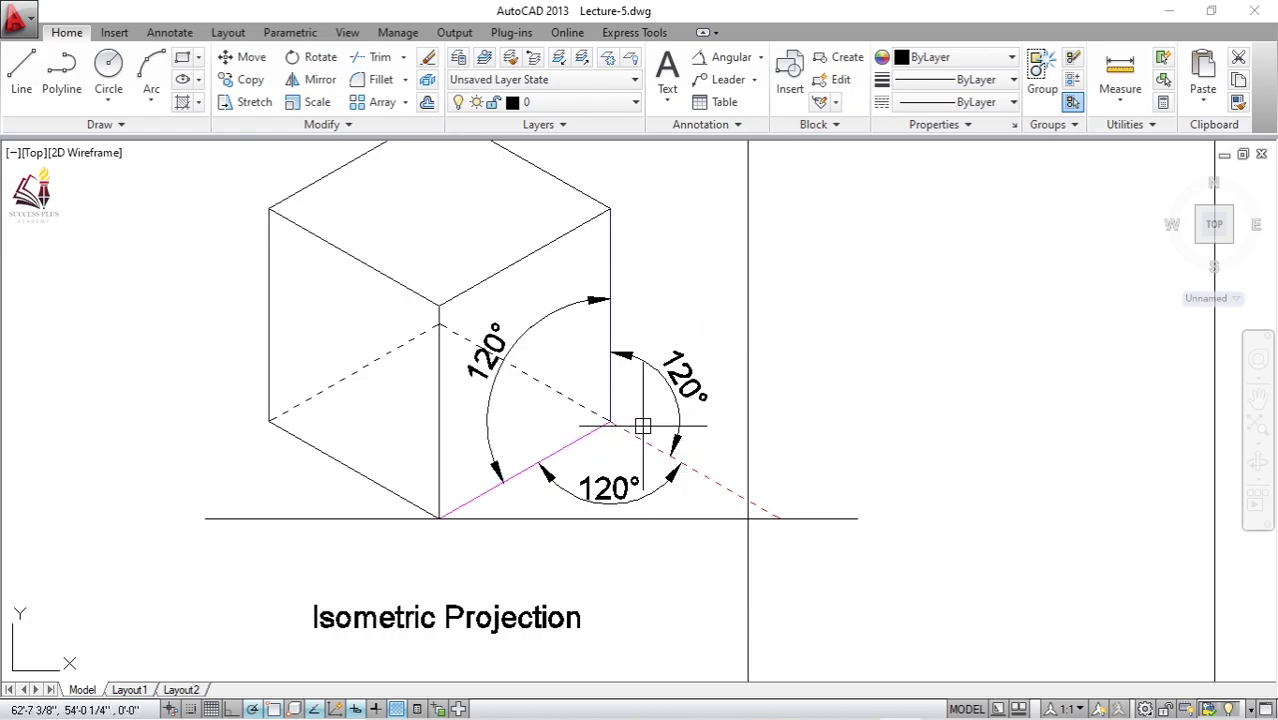
click(684, 378)
key(Delete)
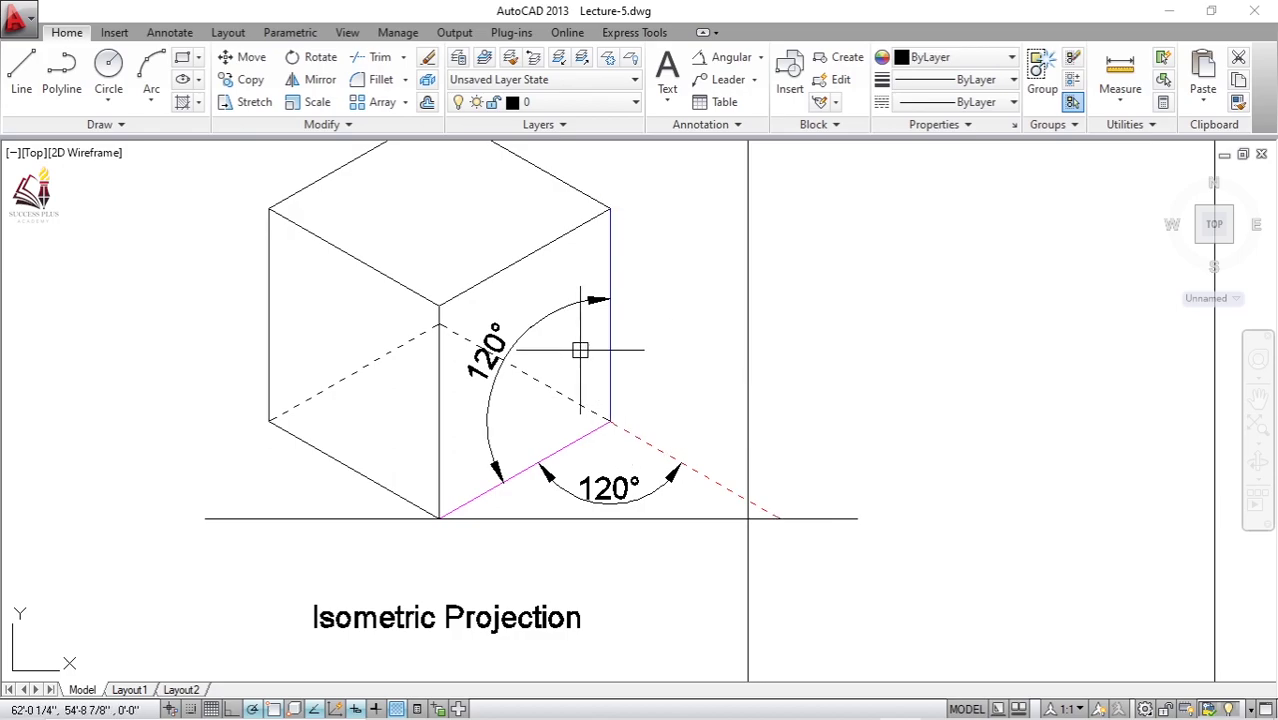
click(490, 420)
key(Delete)
click(577, 503)
key(Delete)
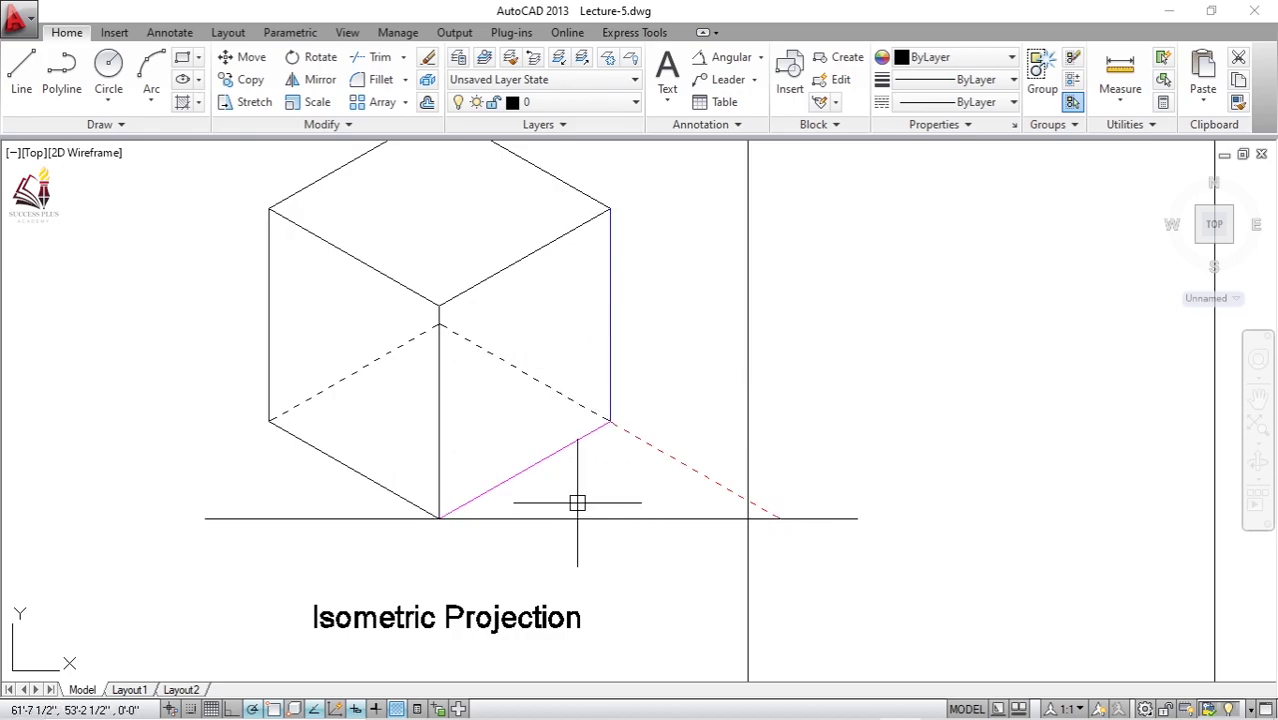
middle_drag(483, 504, 563, 502)
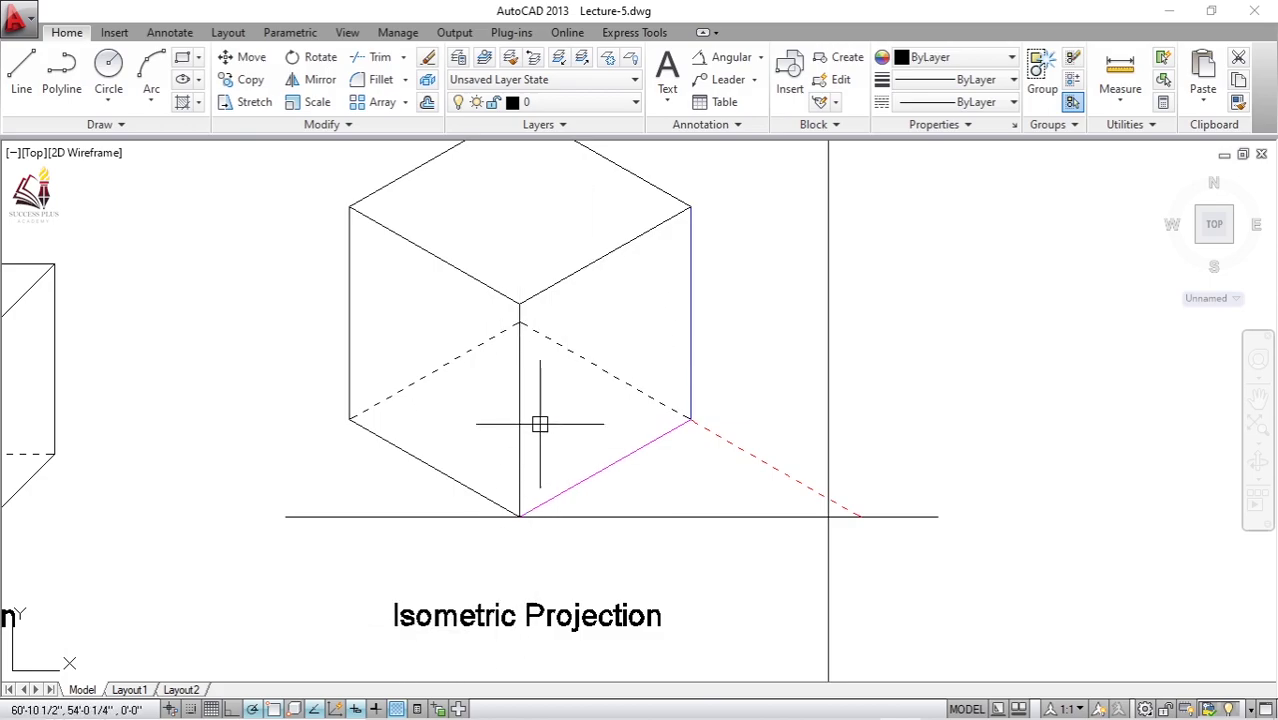
scroll(490, 400, down, 2)
scroll(436, 400, up, 1)
scroll(442, 400, up, 2)
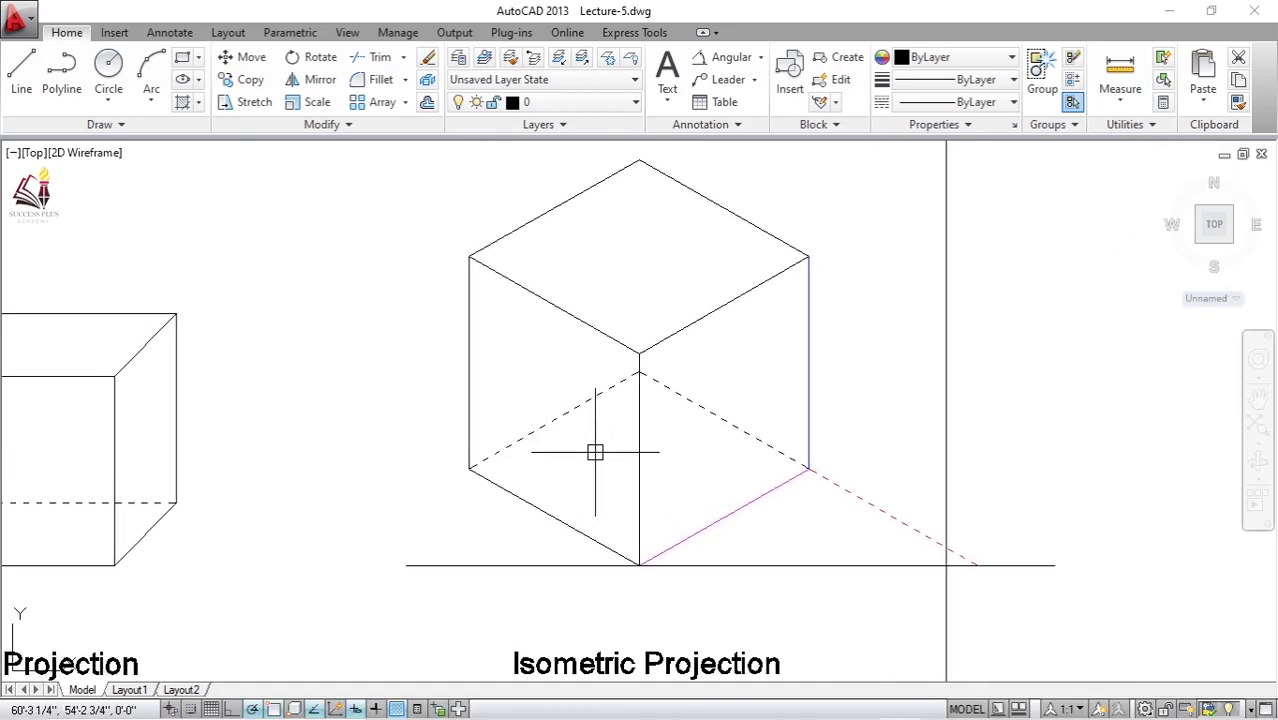
middle_drag(595, 452, 567, 421)
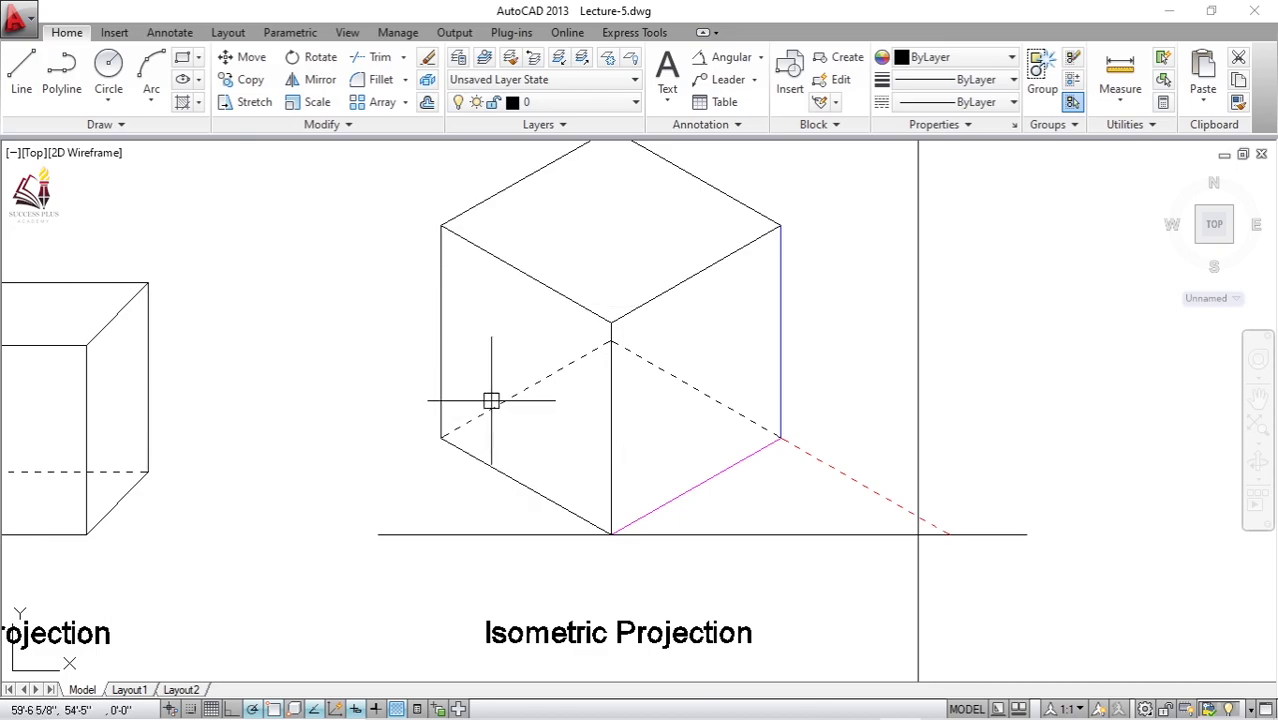
middle_drag(488, 398, 687, 385)
click(697, 459)
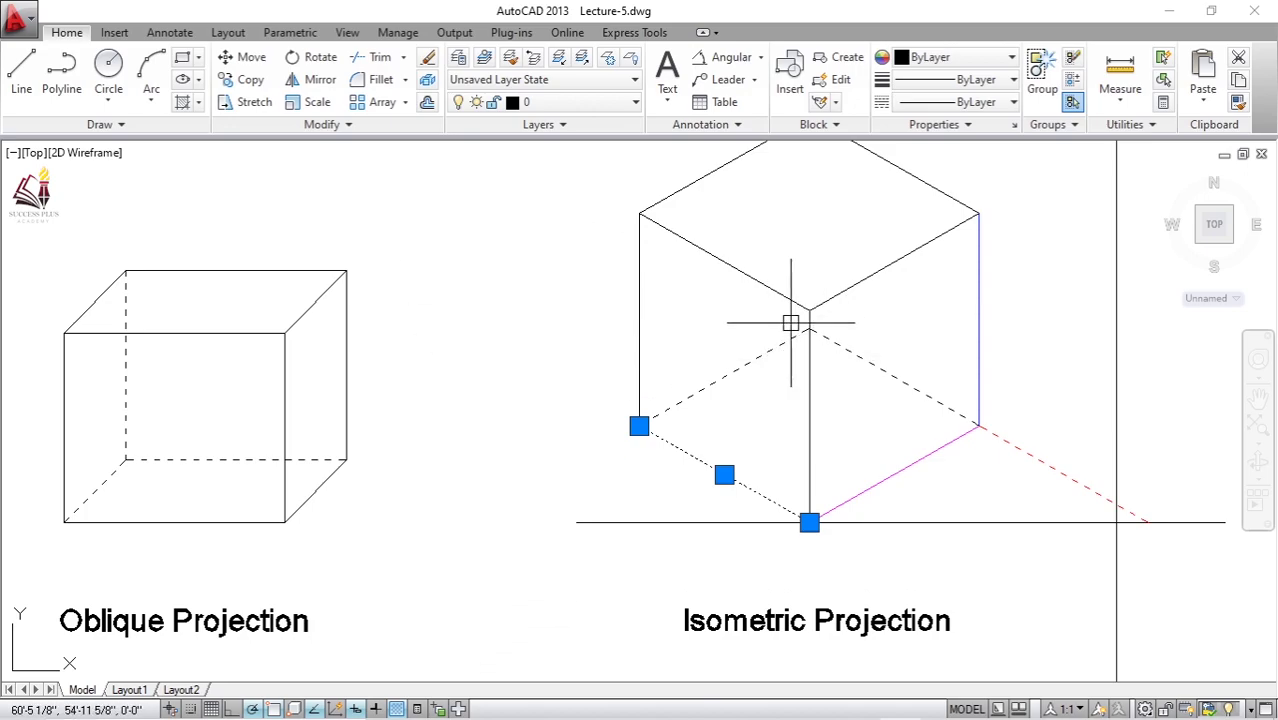
middle_drag(753, 371, 640, 366)
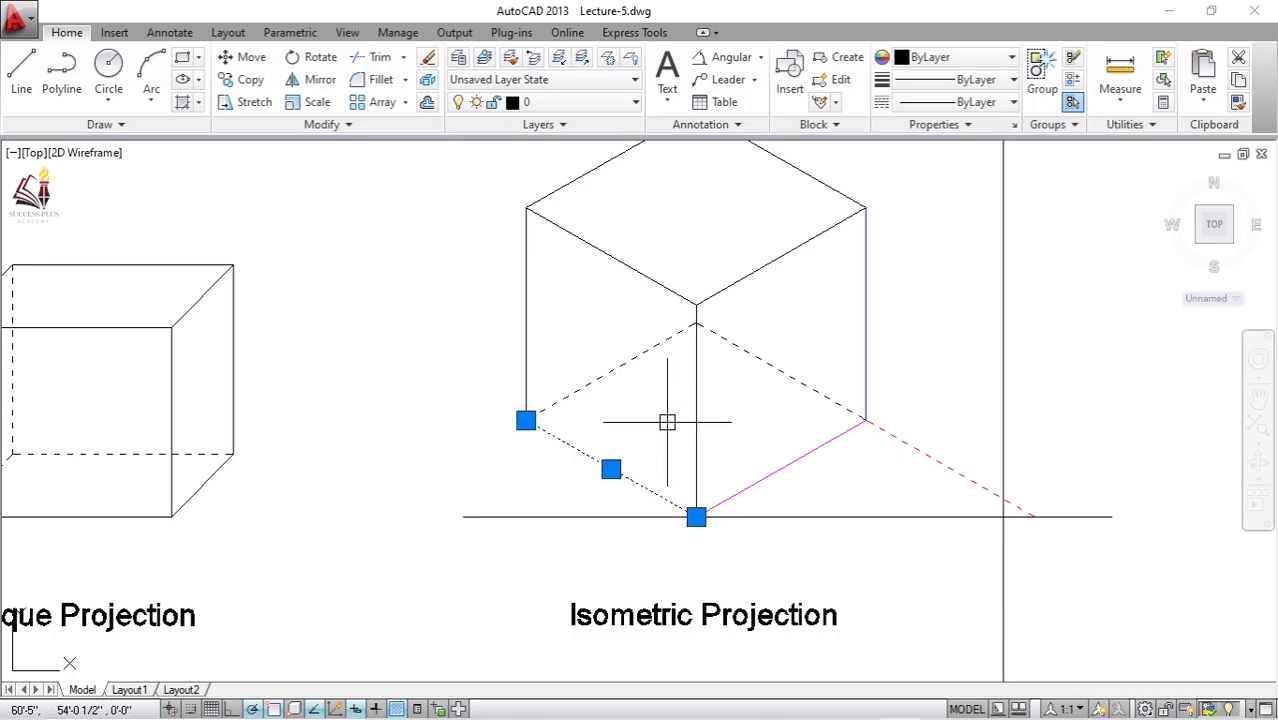
click(698, 394)
key(Escape)
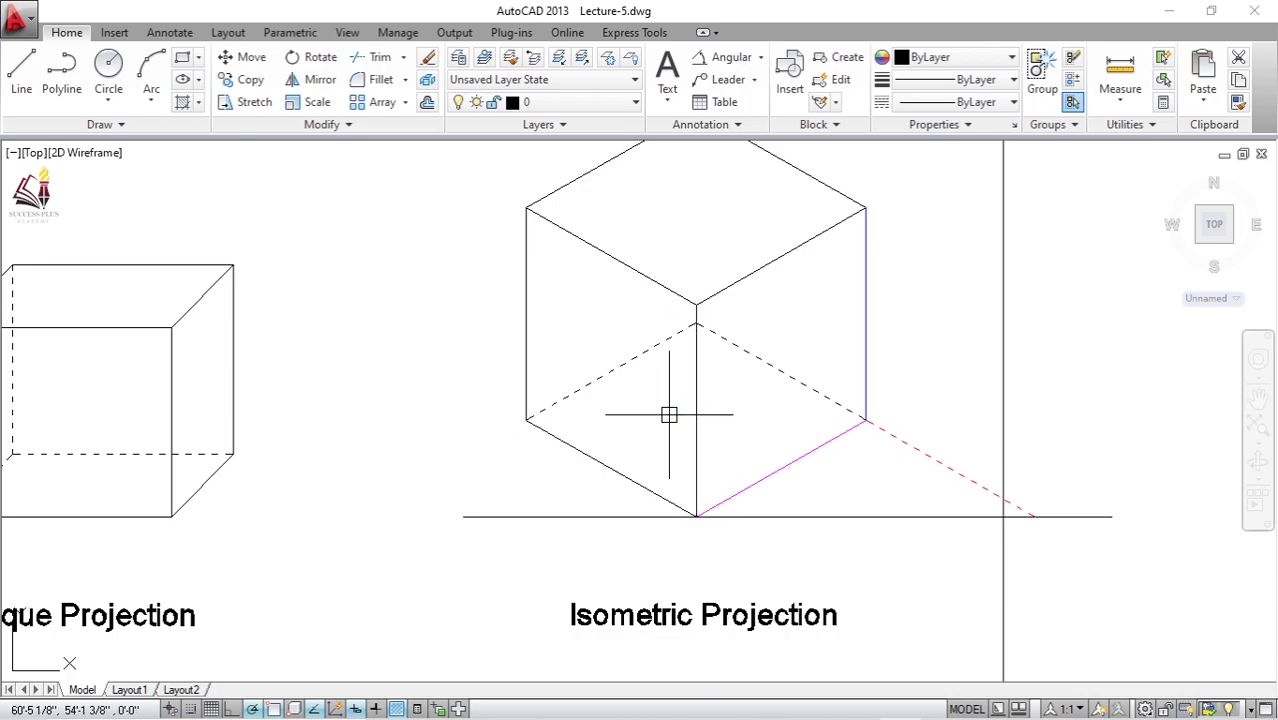
scroll(669, 414, down, 2)
middle_drag(379, 360, 701, 355)
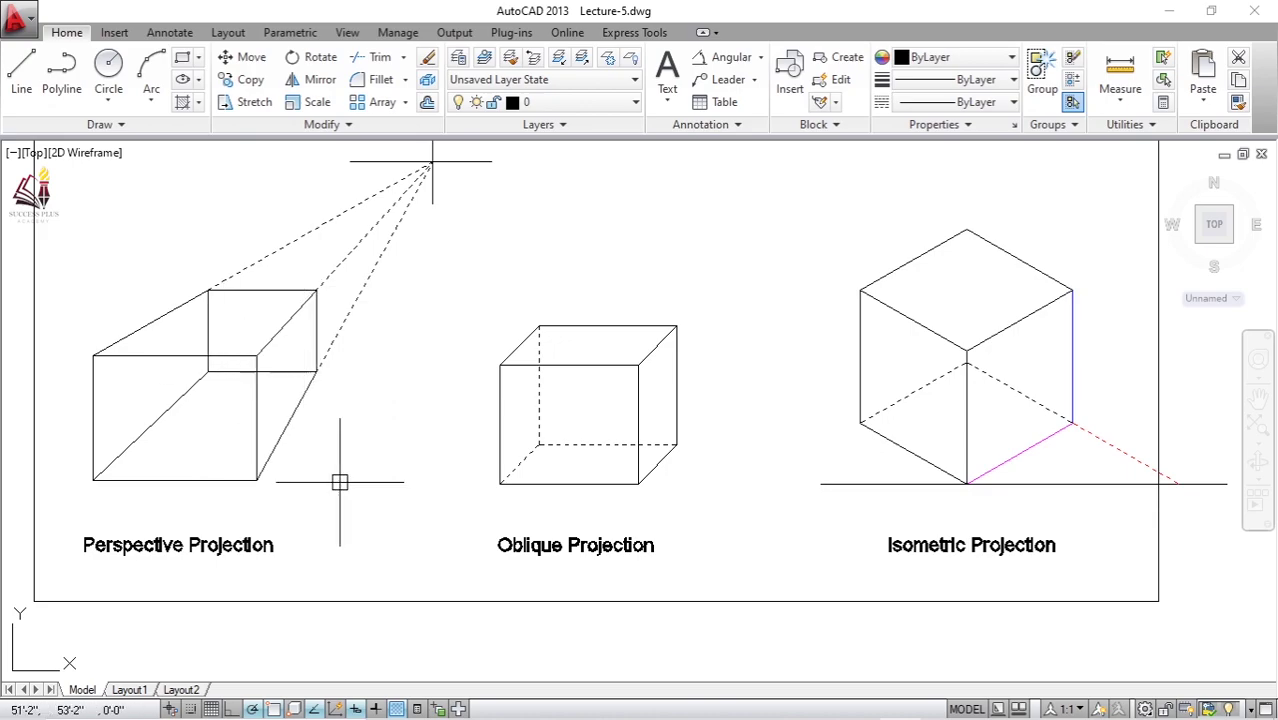
Step: Zoom and pan between the Orthographic and Pictorial Projections sheets
scroll(483, 474, down, 2)
scroll(414, 271, down, 1)
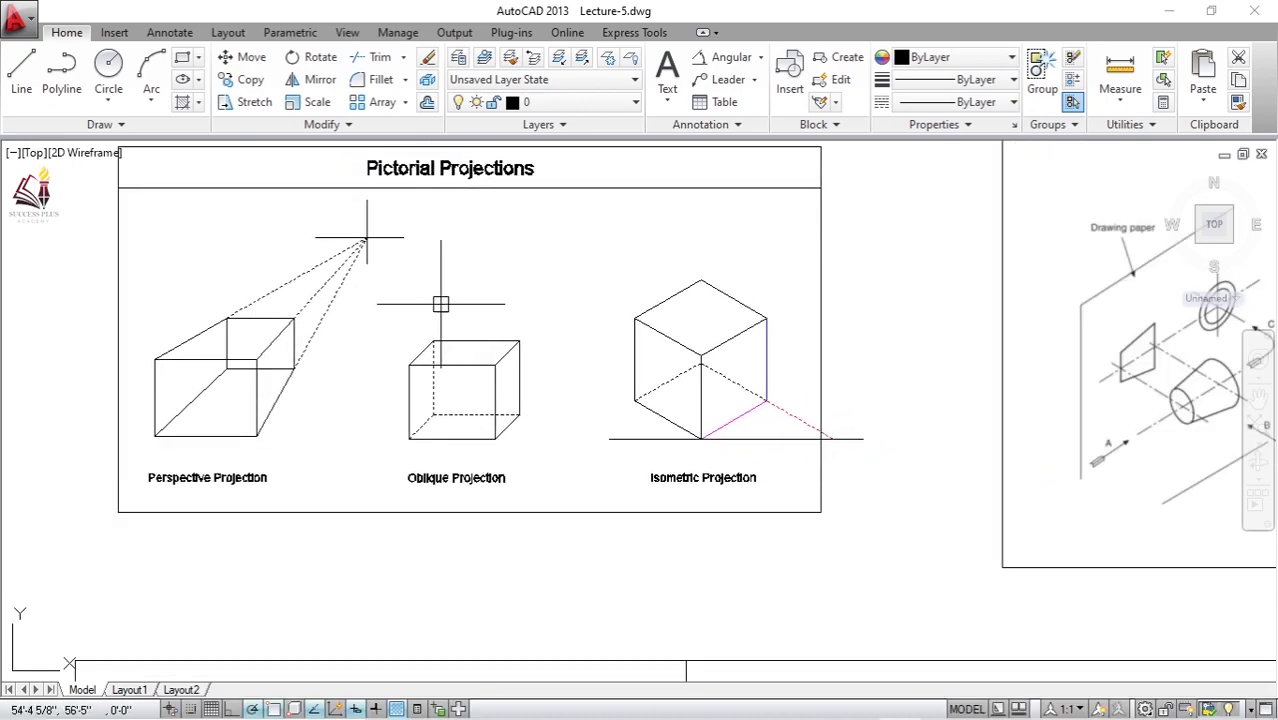
scroll(494, 542, down, 2)
scroll(400, 460, down, 1)
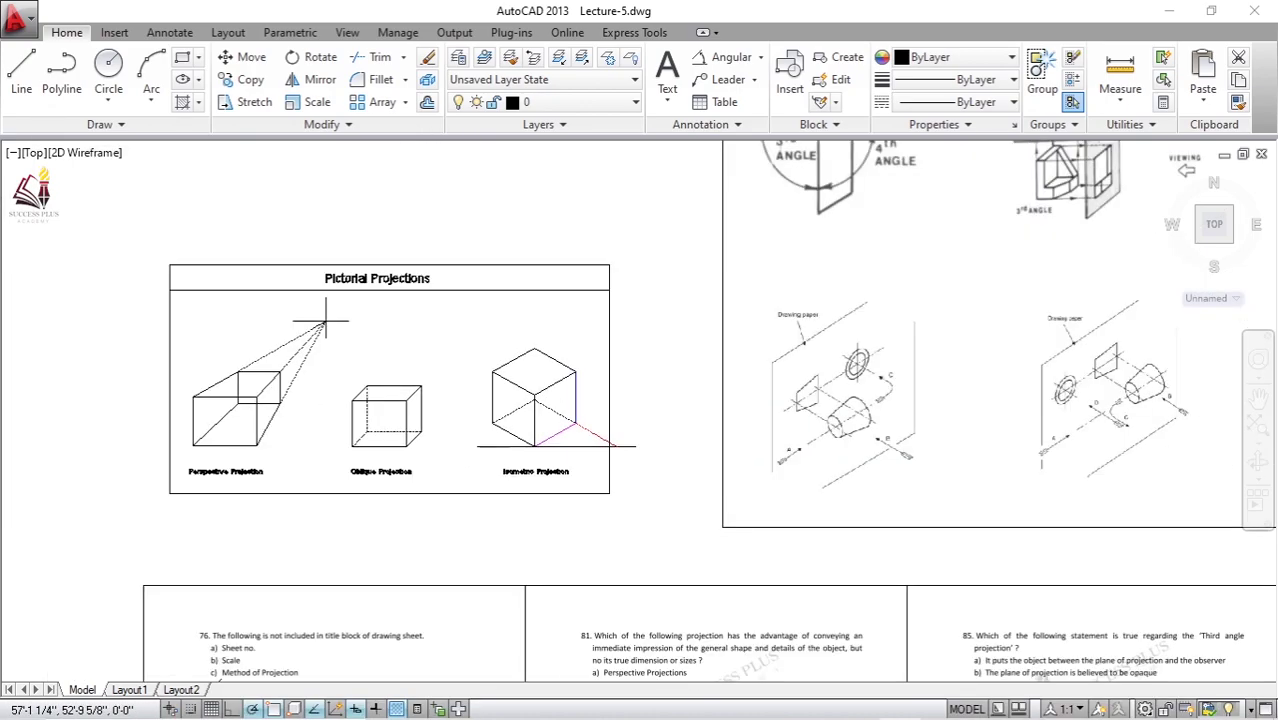
mouse_move(560, 330)
middle_down()
mouse_move(691, 349)
mouse_move(451, 489)
middle_up()
scroll(440, 400, up, 2)
scroll(437, 380, up, 1)
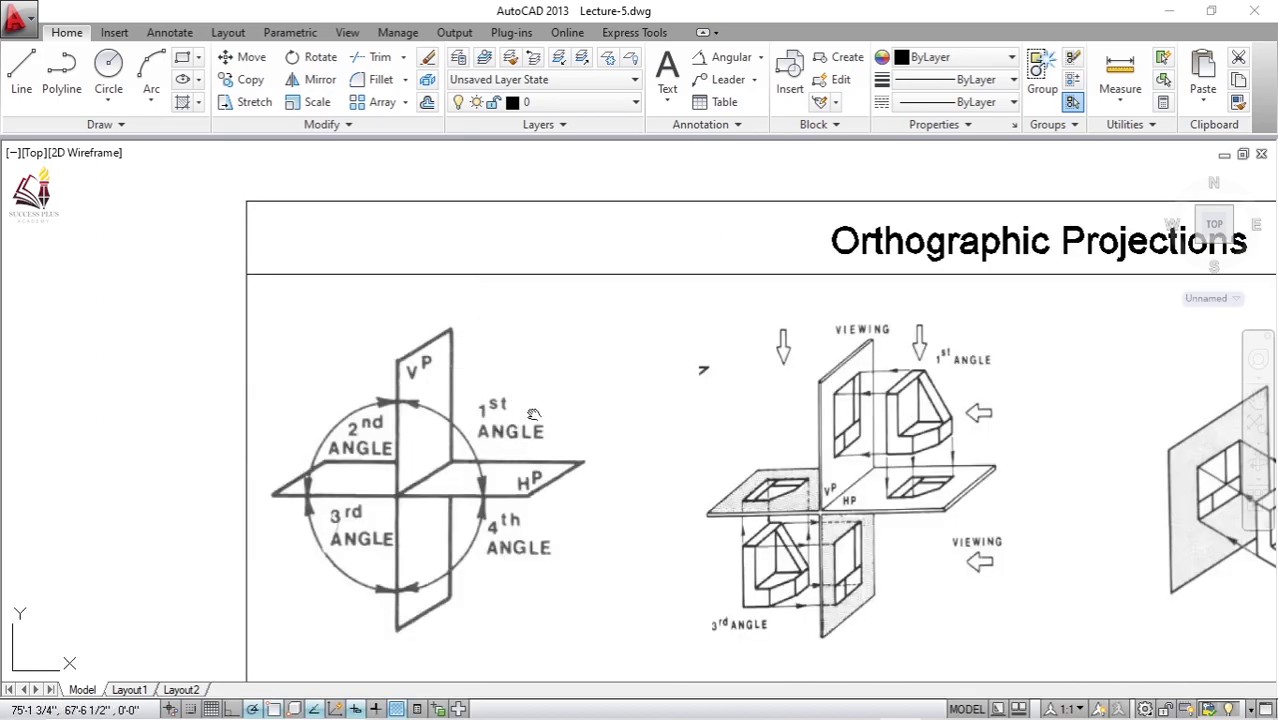
scroll(437, 371, down, 1)
mouse_move(437, 371)
middle_down()
mouse_move(525, 374)
mouse_move(793, 310)
middle_up()
scroll(525, 374, down, 1)
scroll(525, 374, down, 1)
Step: Delete the dashed construction line to the right of the isometric cube
middle_drag(507, 455, 502, 345)
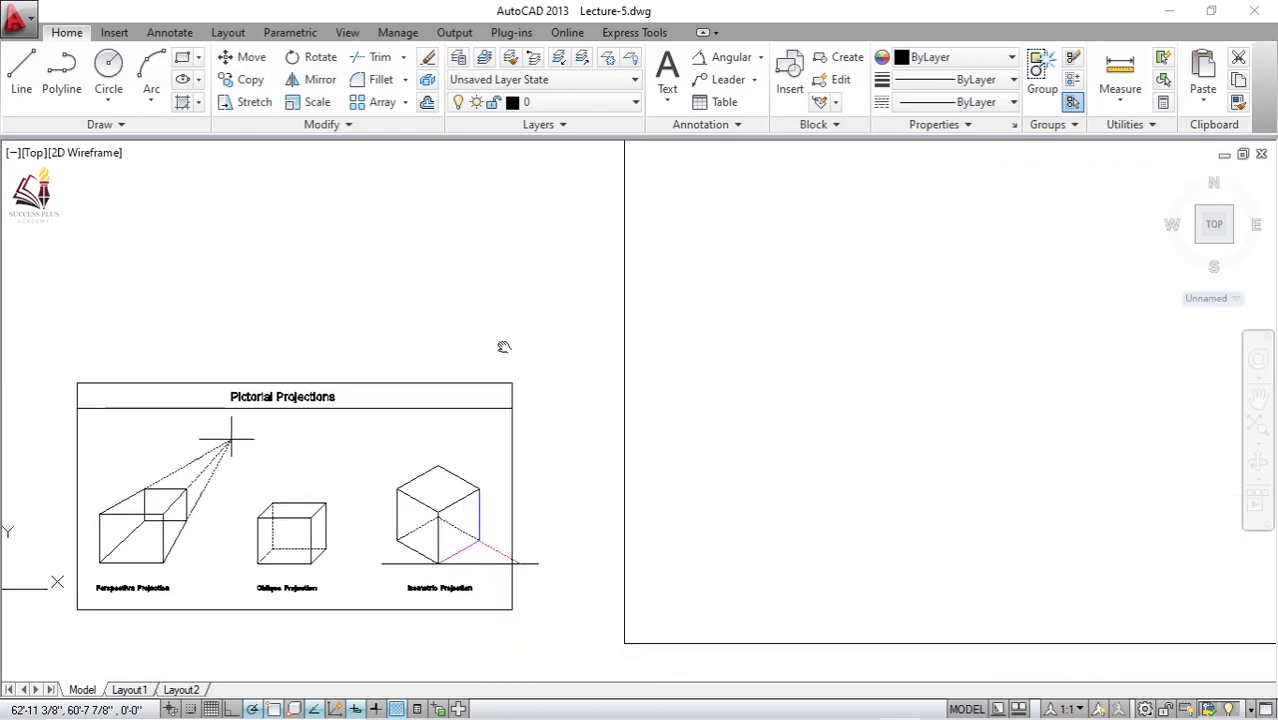
scroll(136, 517, up, 2)
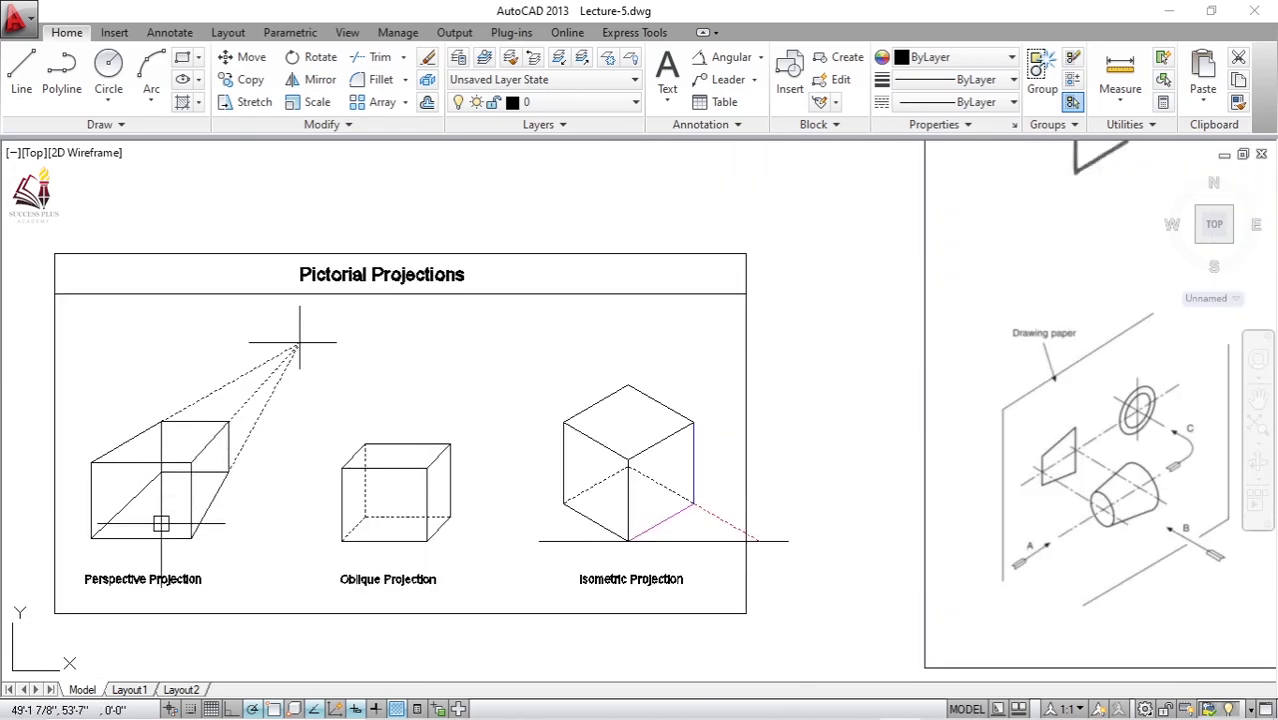
middle_drag(195, 516, 346, 461)
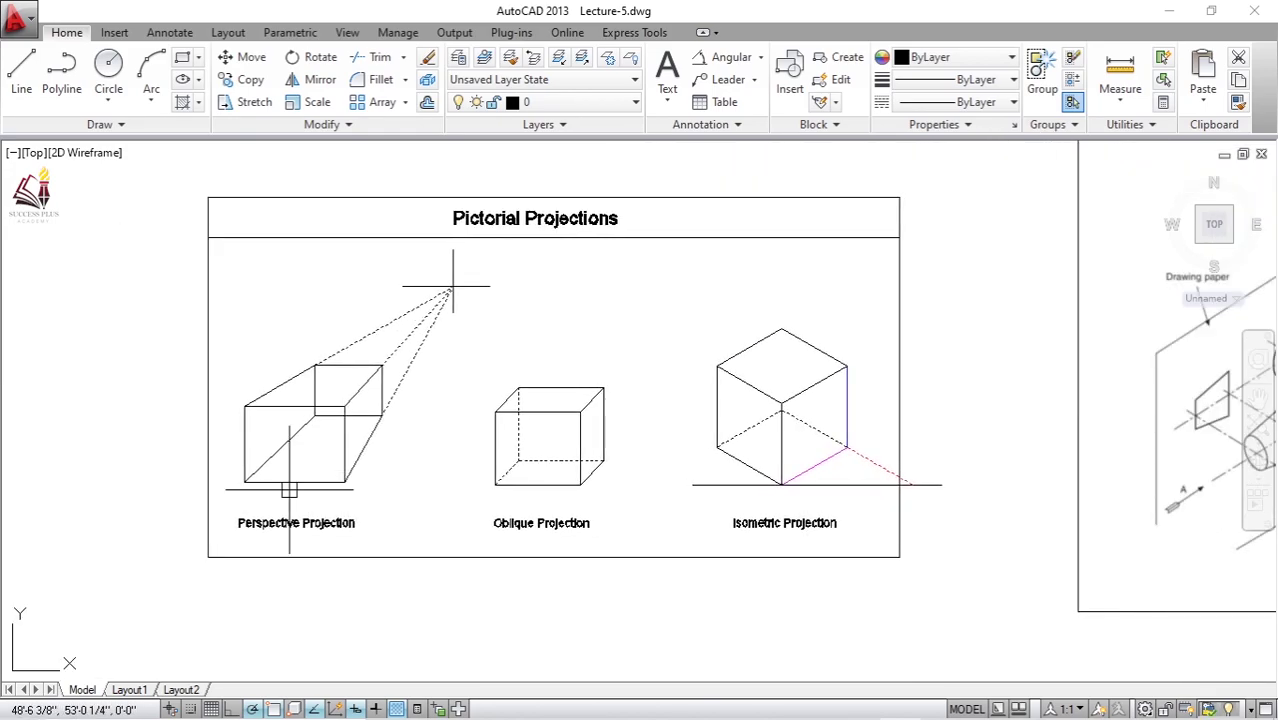
scroll(289, 489, up, 2)
middle_drag(415, 463, 322, 492)
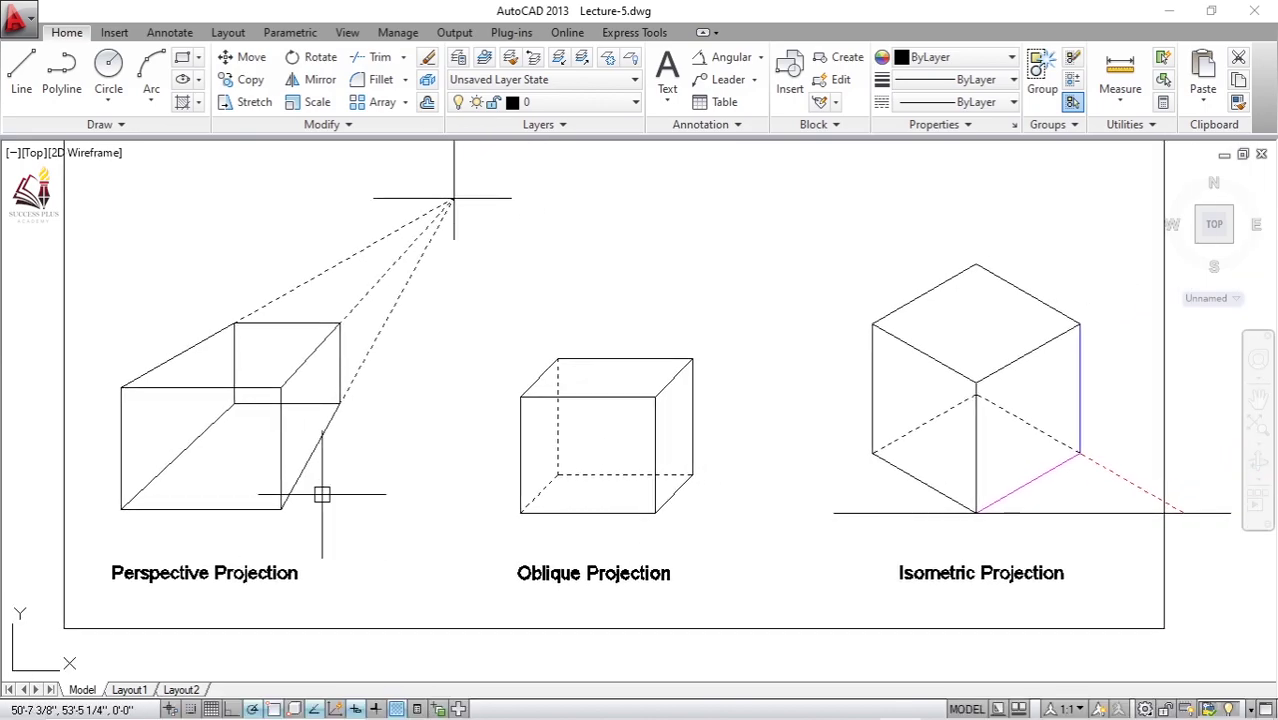
middle_drag(703, 436, 578, 435)
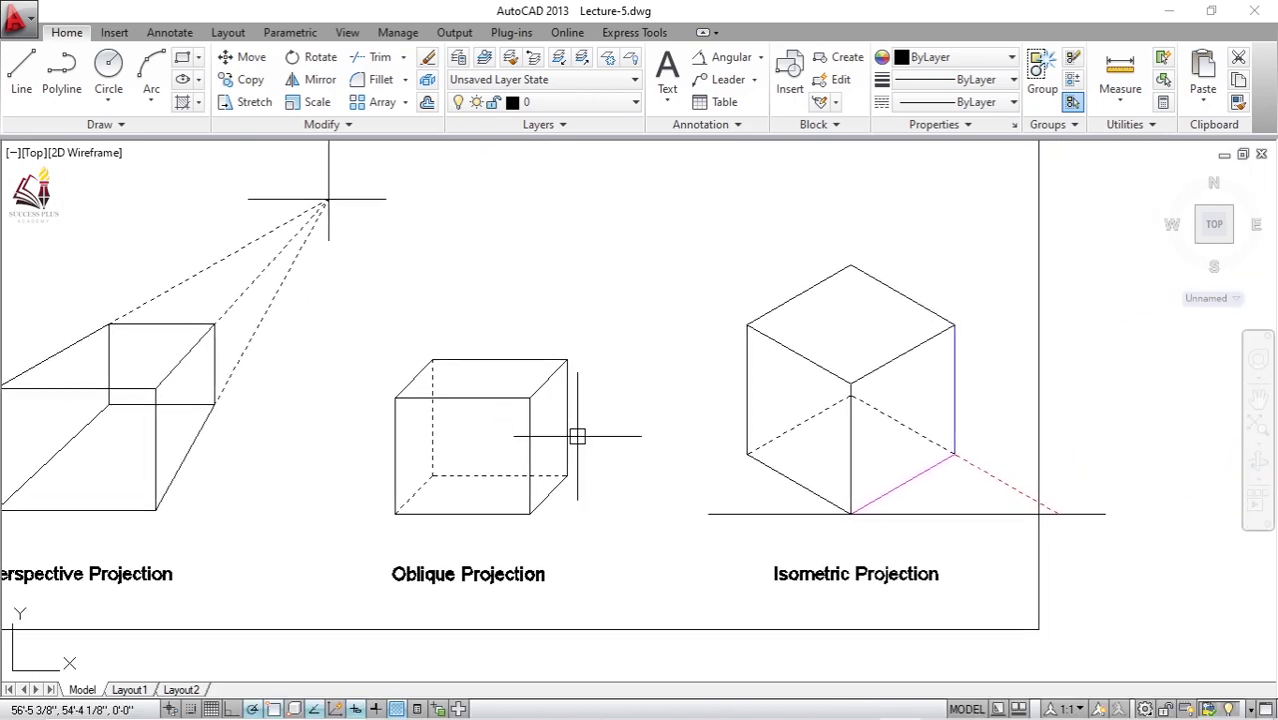
click(983, 470)
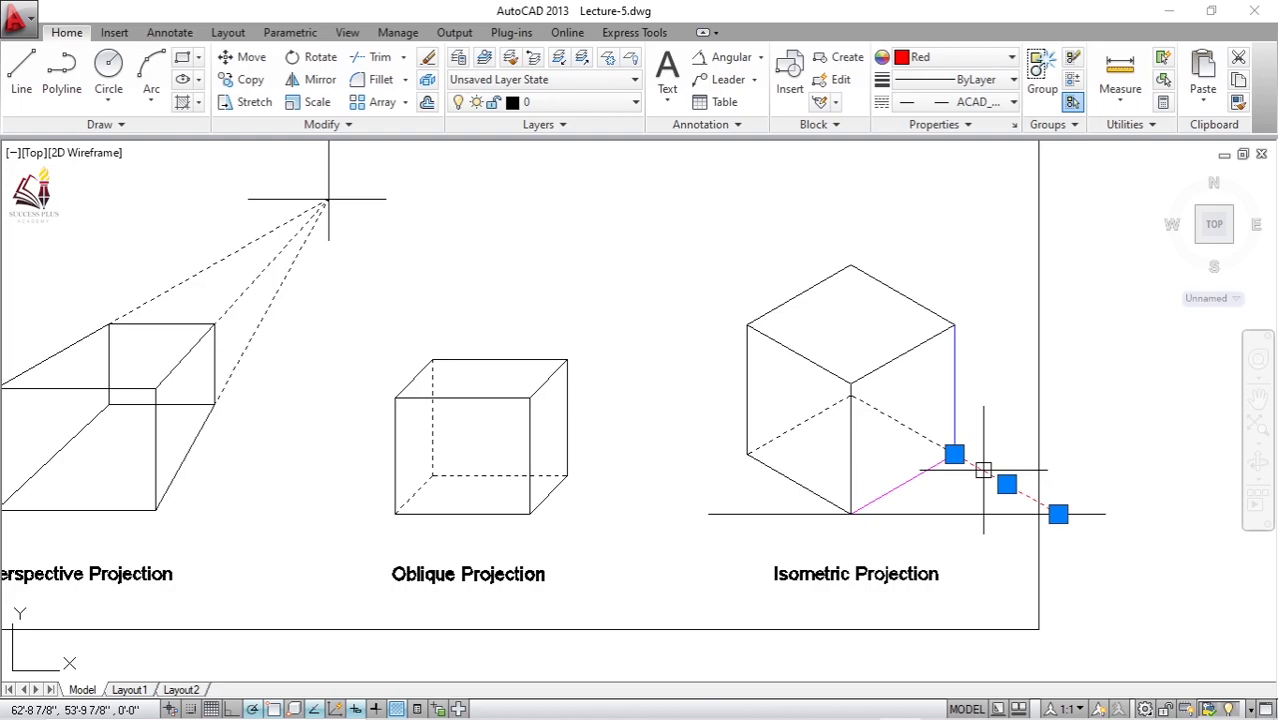
key(Delete)
Step: Pan across the sheets until the Orthographic Projections sheet fills the view
middle_drag(966, 393, 811, 406)
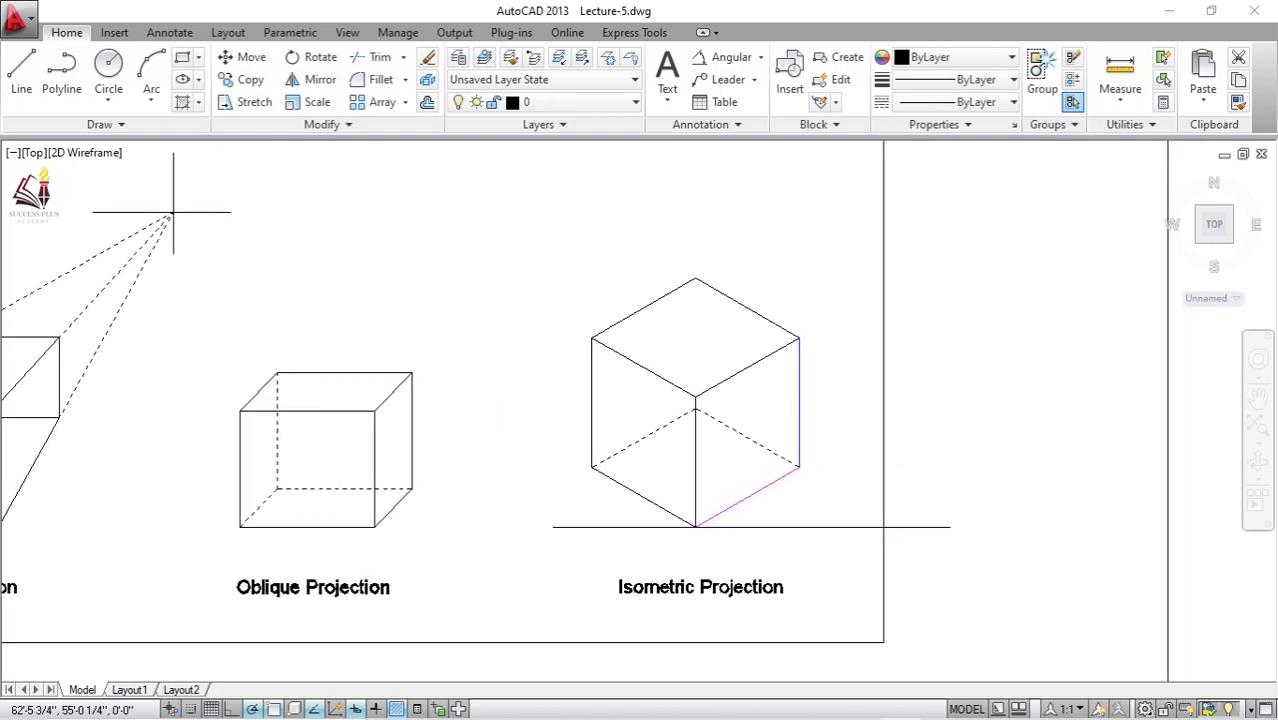
scroll(830, 390, down, 2)
middle_drag(856, 371, 737, 378)
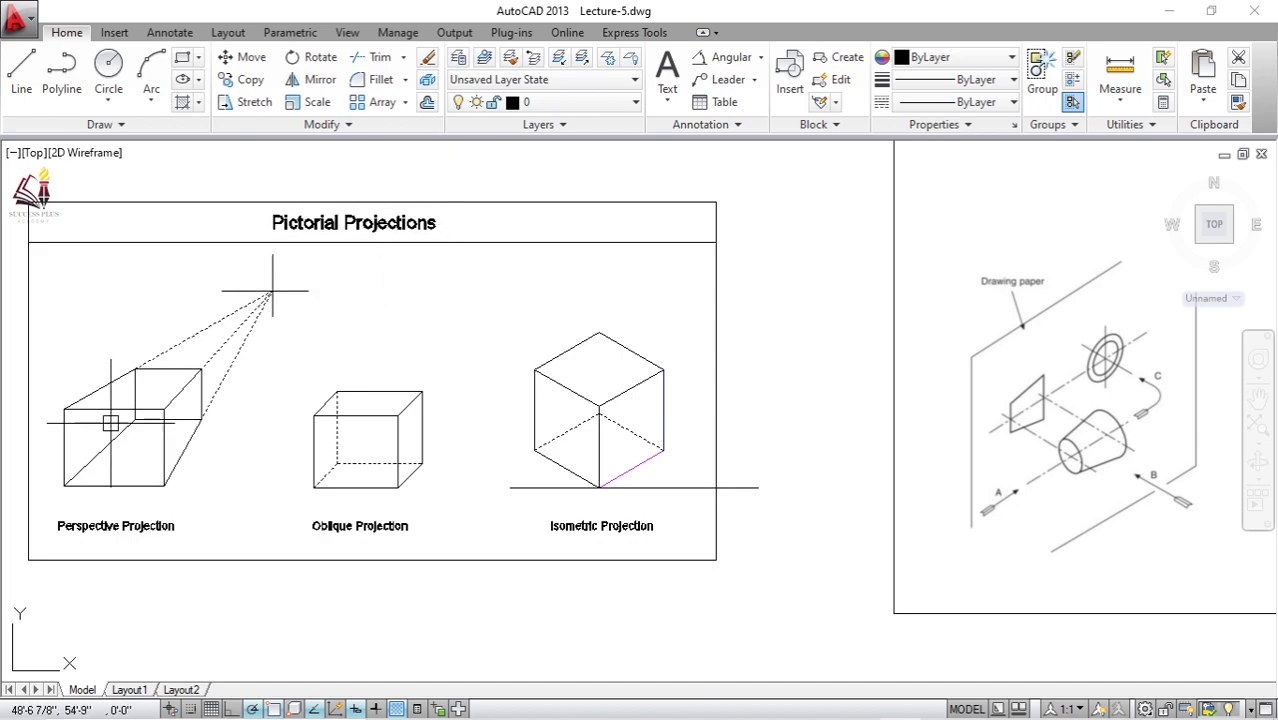
scroll(450, 427, down, 3)
middle_drag(500, 450, 400, 370)
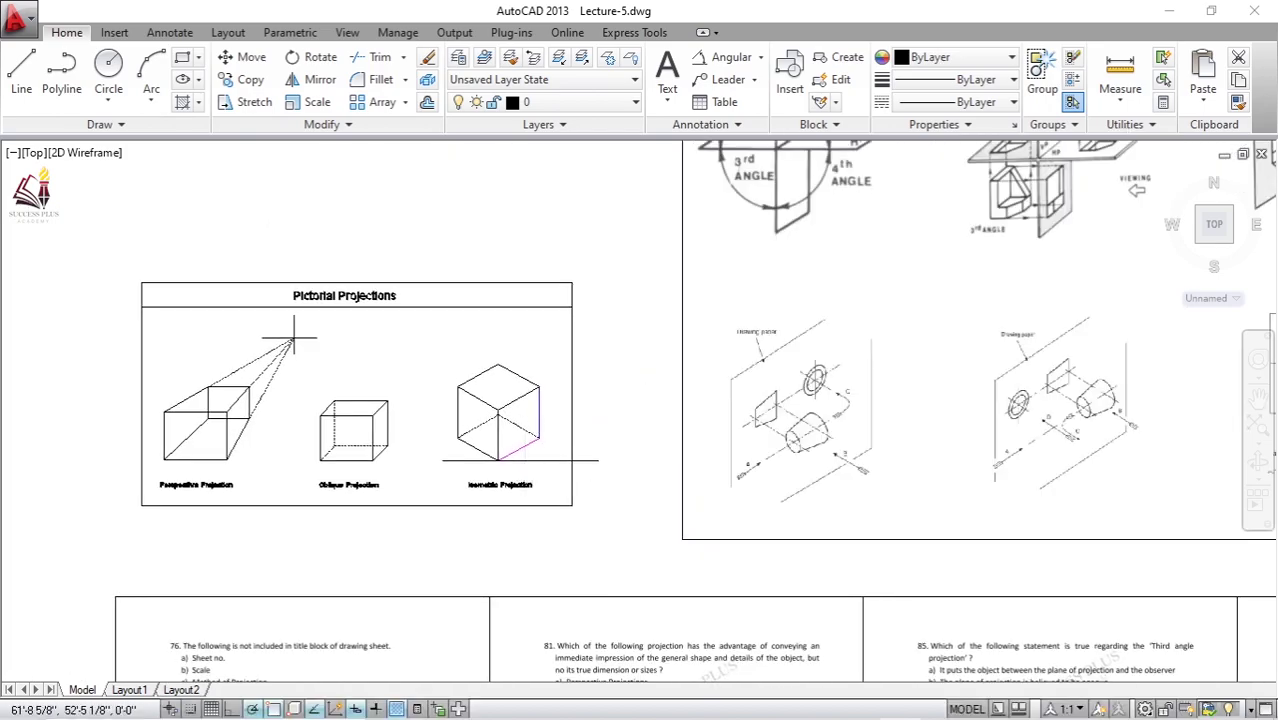
scroll(450, 427, up, 3)
scroll(458, 488, up, 2)
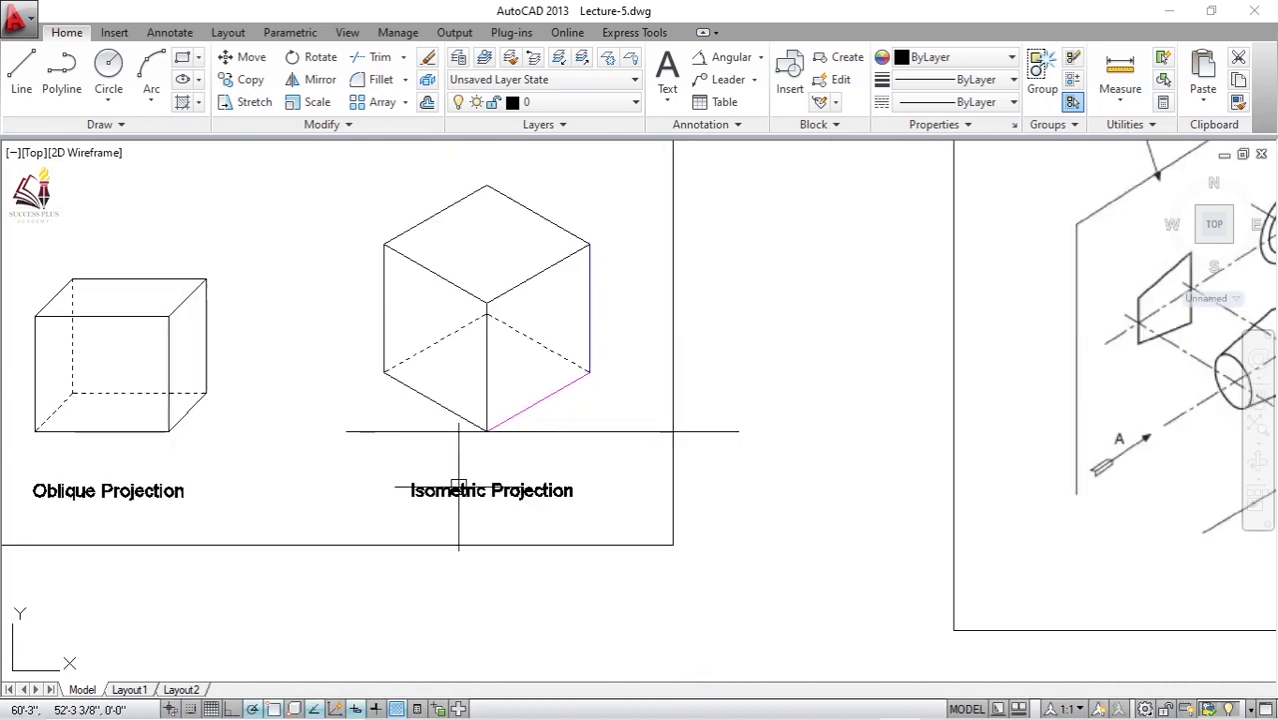
scroll(458, 488, down, 2)
middle_drag(340, 385, 468, 425)
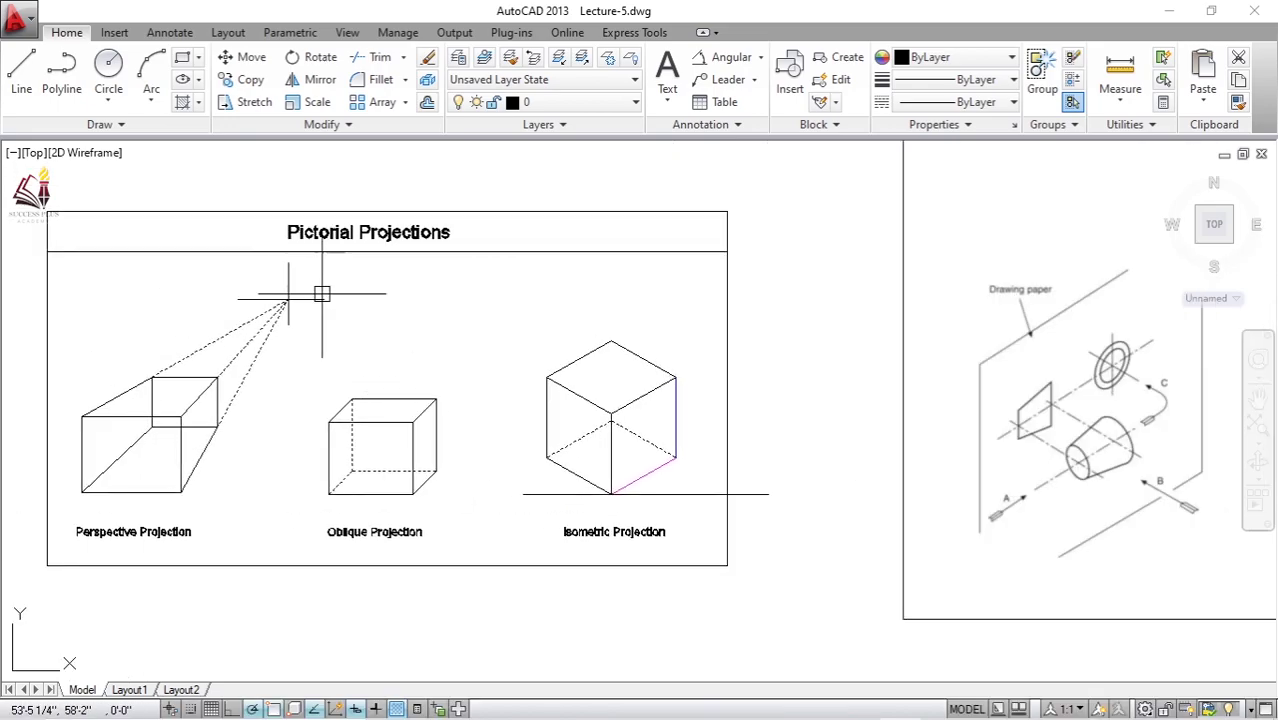
middle_drag(648, 308, 471, 368)
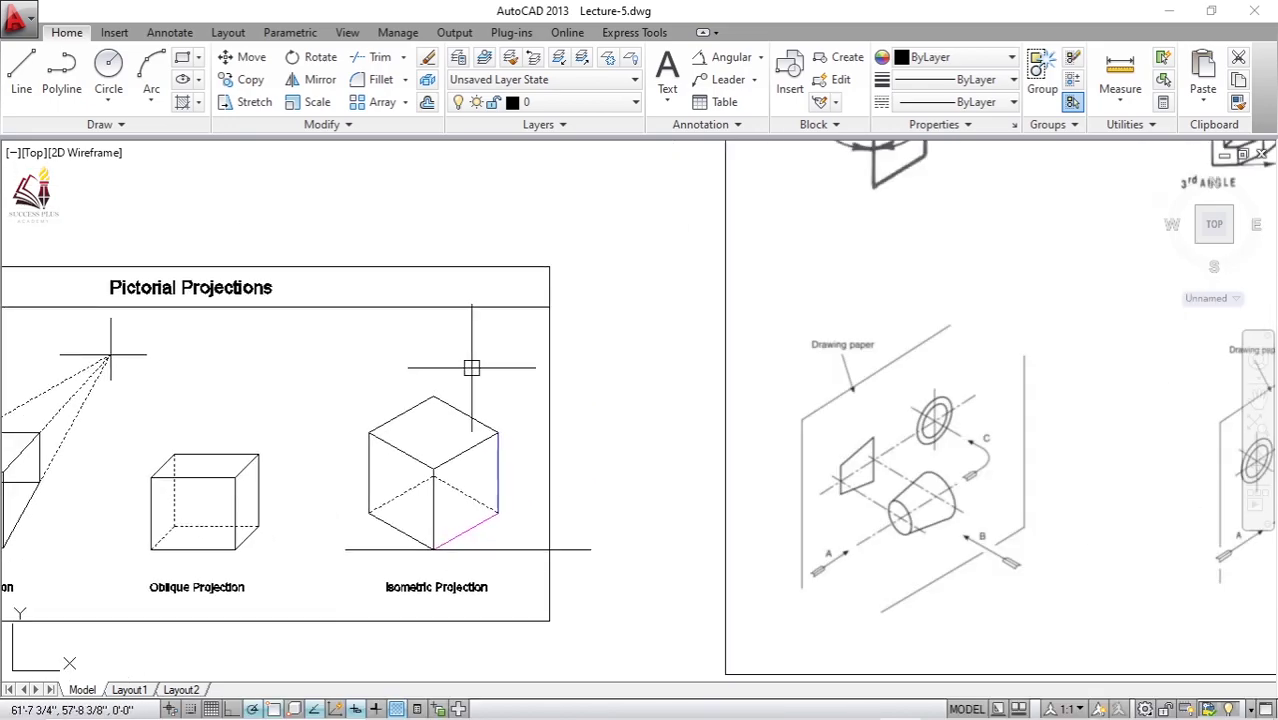
scroll(487, 340, down, 2)
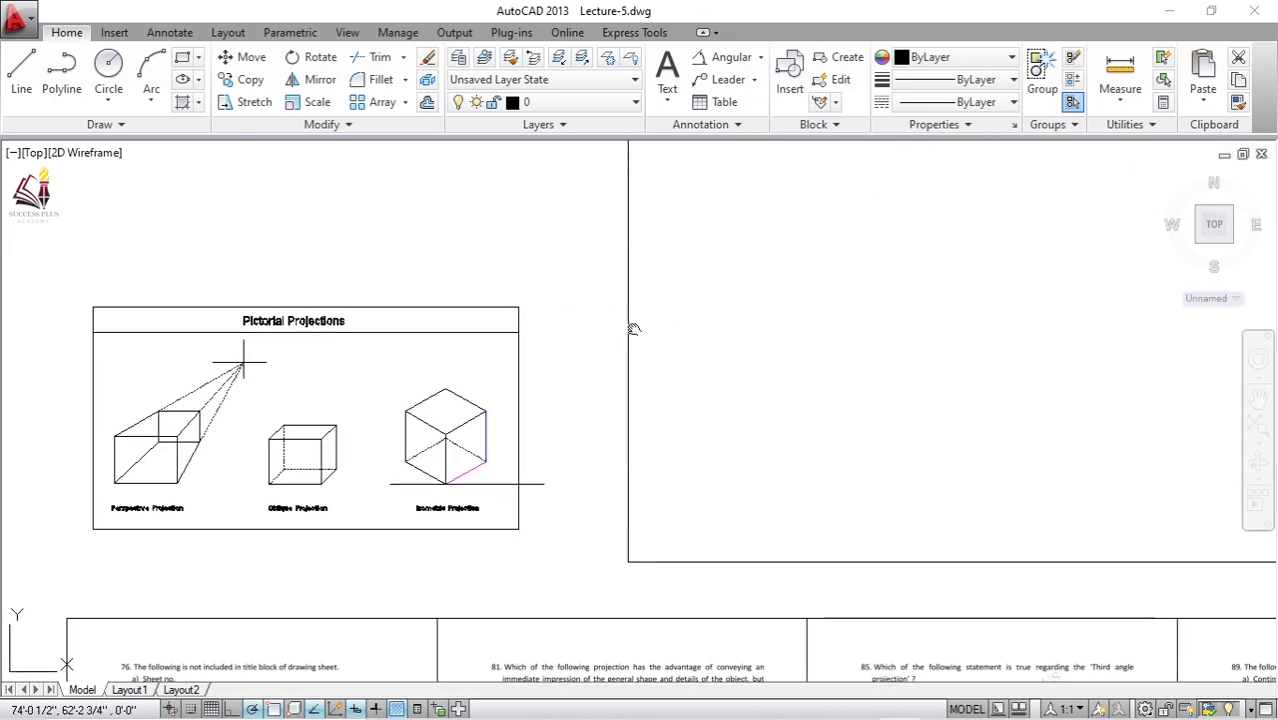
middle_drag(633, 328, 419, 448)
scroll(582, 360, up, 3)
mouse_move(461, 366)
middle_down()
mouse_move(472, 366)
mouse_move(476, 295)
middle_up()
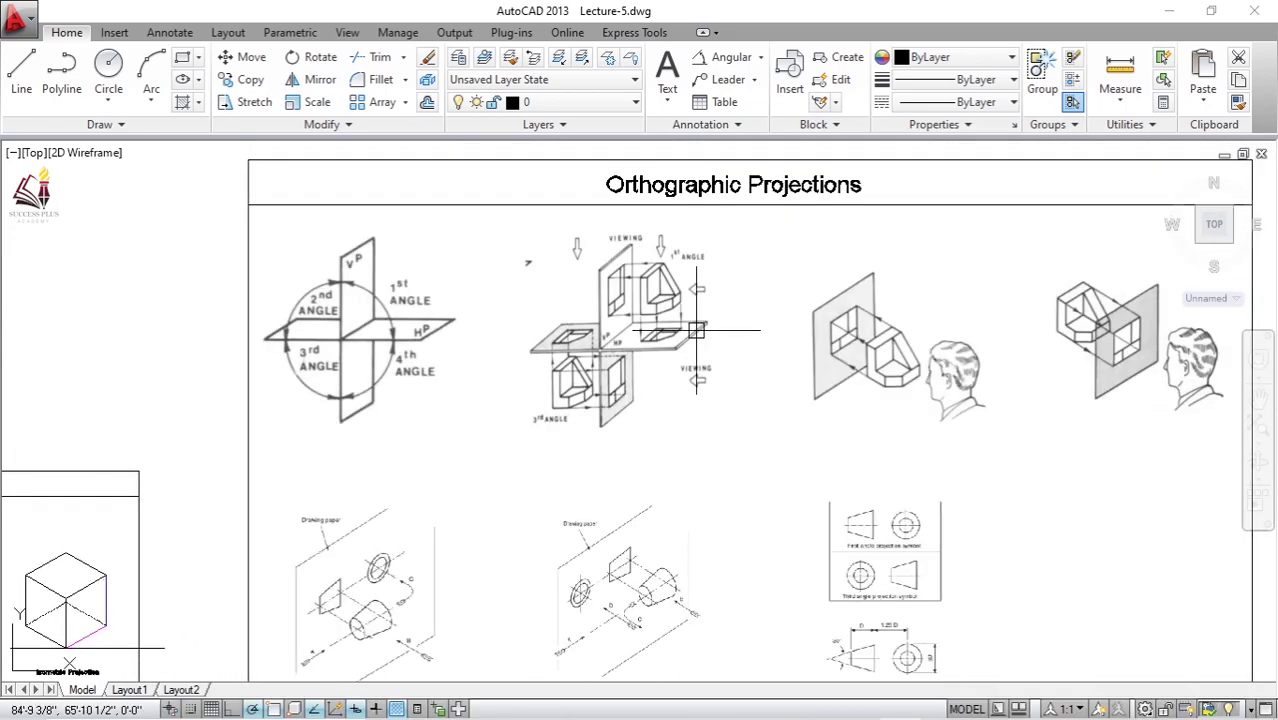
scroll(708, 329, up, 2)
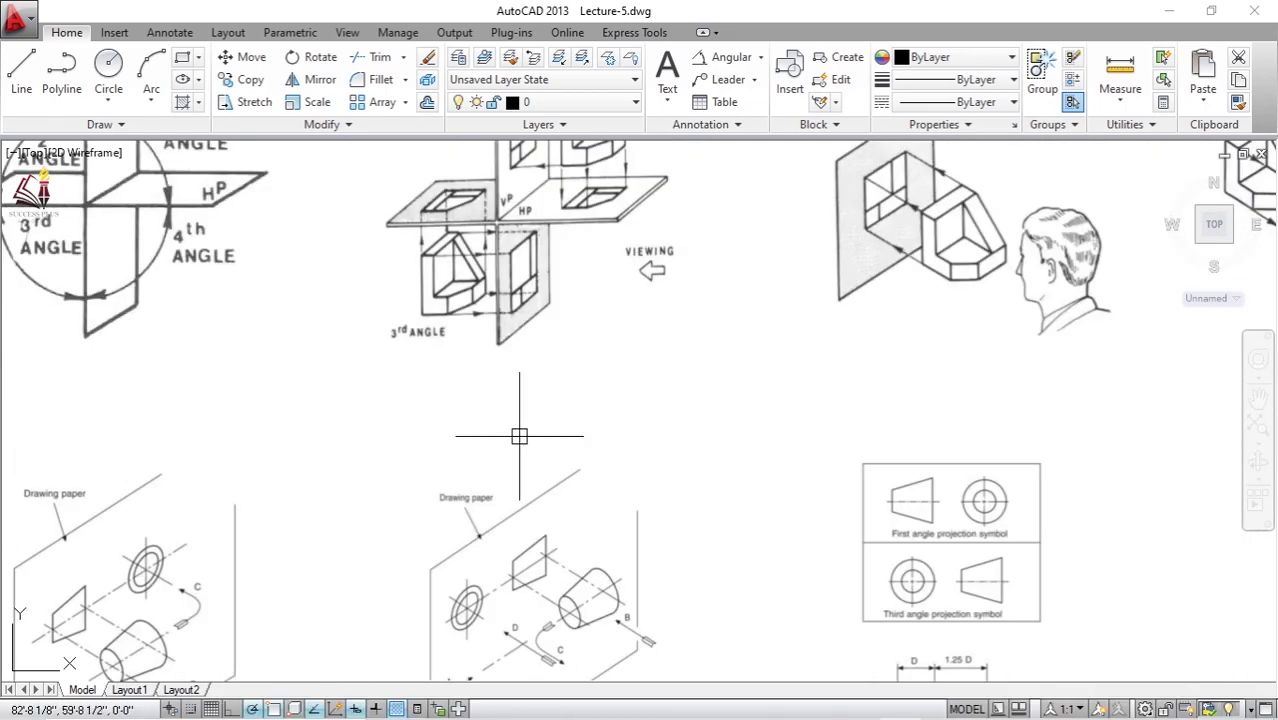
middle_drag(516, 436, 593, 171)
scroll(419, 301, up, 2)
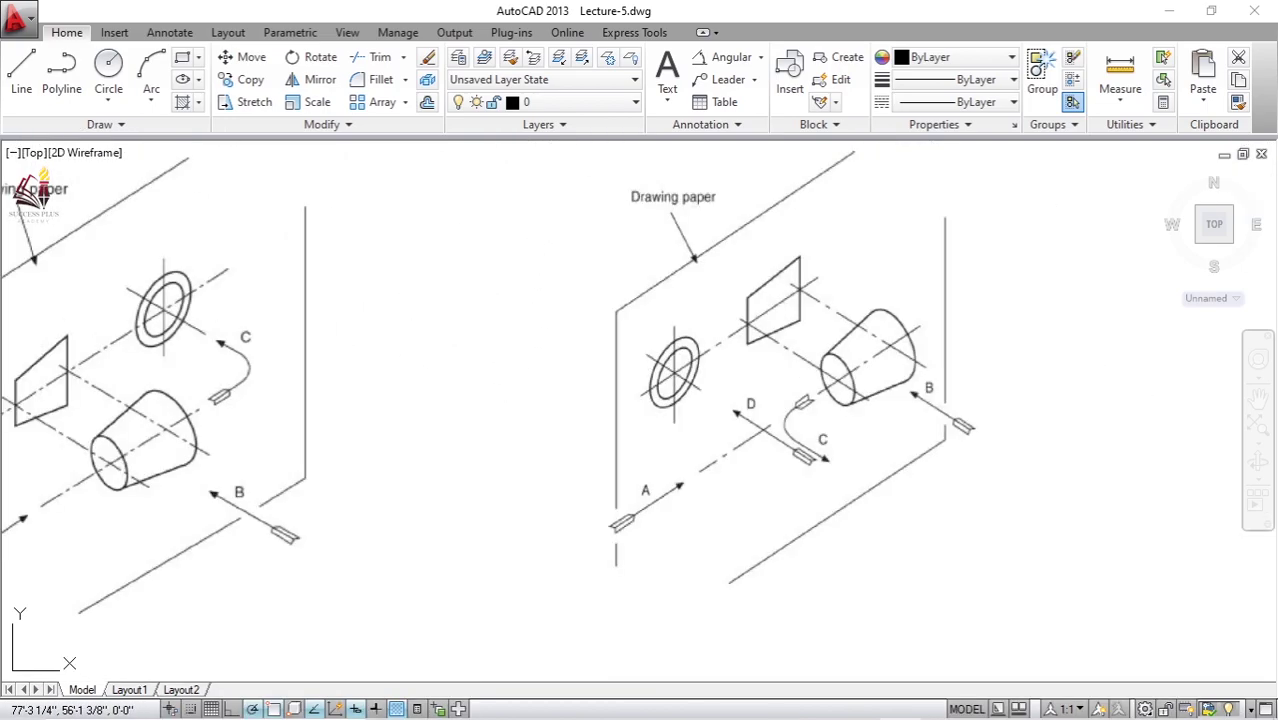
scroll(200, 338, down, 2)
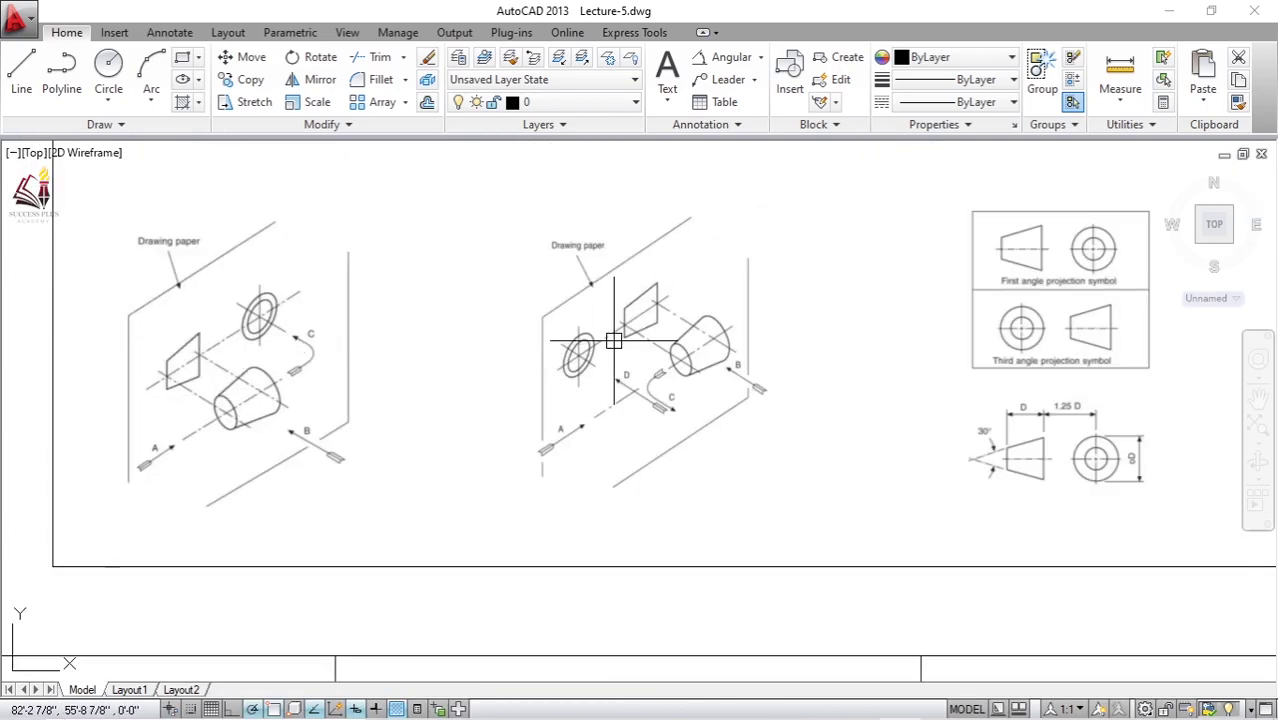
scroll(640, 355, up, 2)
middle_drag(662, 365, 587, 380)
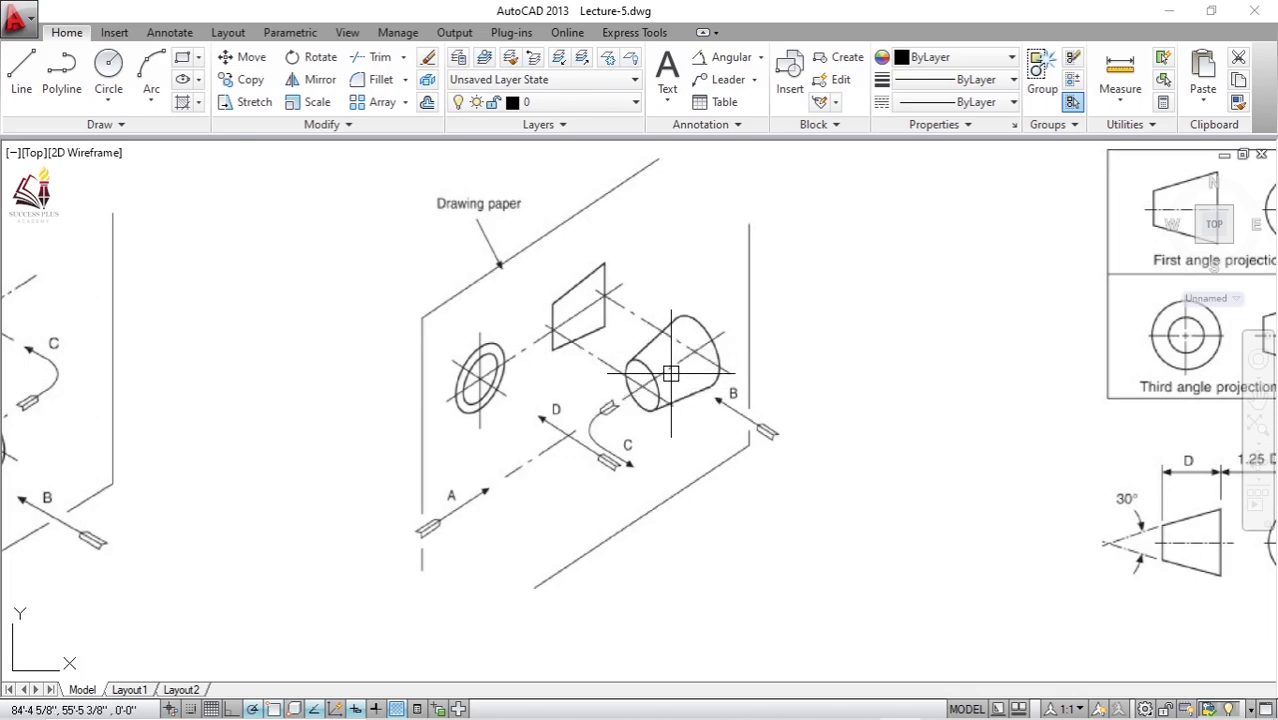
middle_drag(671, 386, 645, 413)
middle_drag(801, 369, 461, 420)
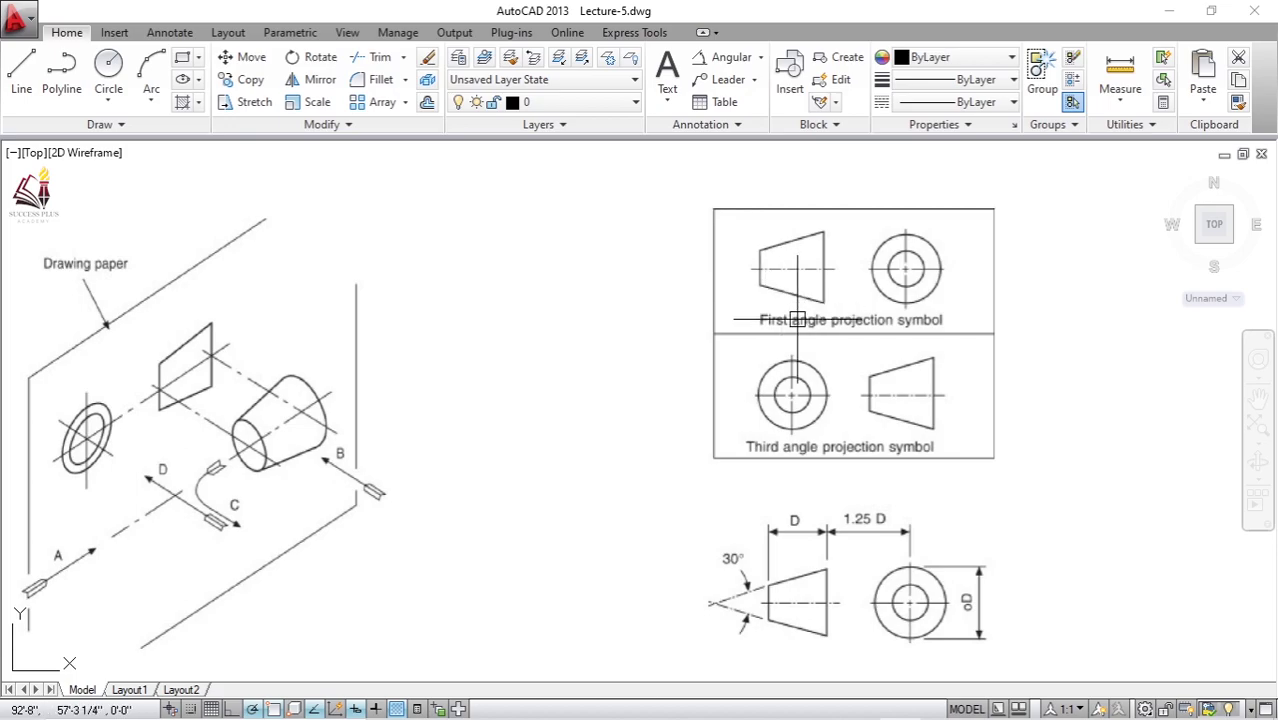
scroll(547, 248, down, 3)
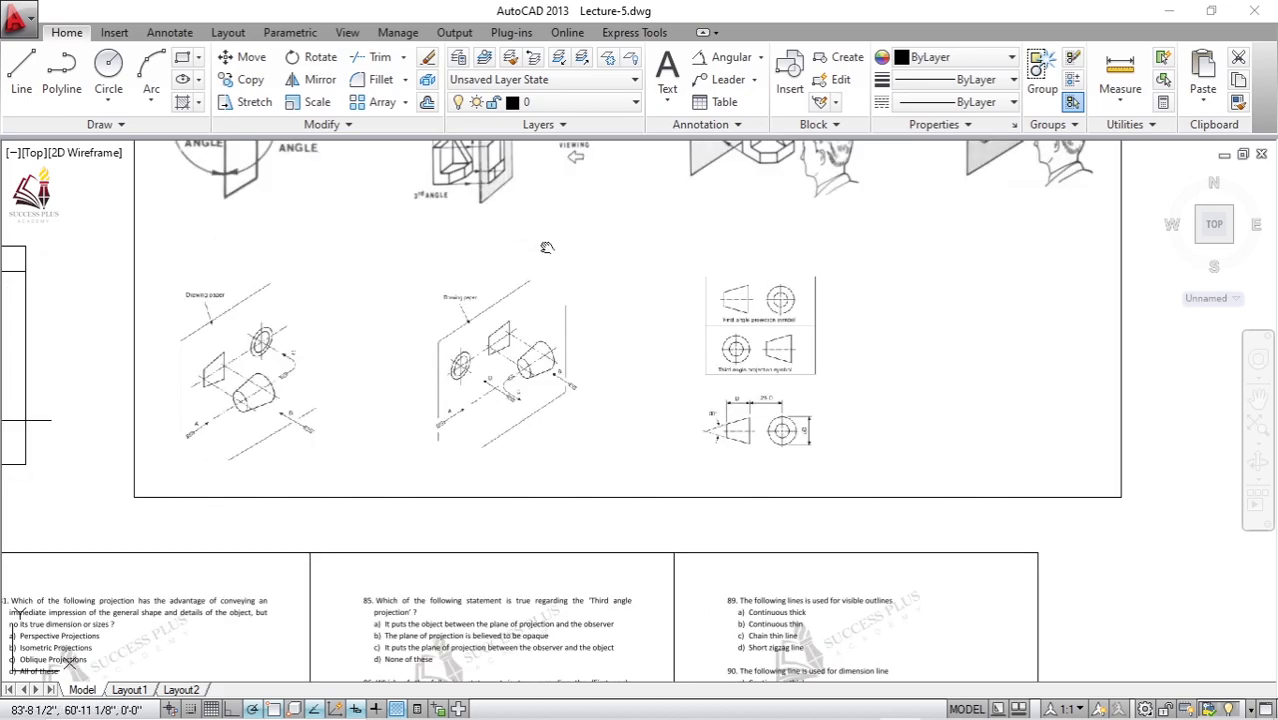
scroll(587, 413, up, 2)
scroll(560, 330, down, 2)
scroll(422, 513, down, 2)
middle_drag(422, 513, 522, 240)
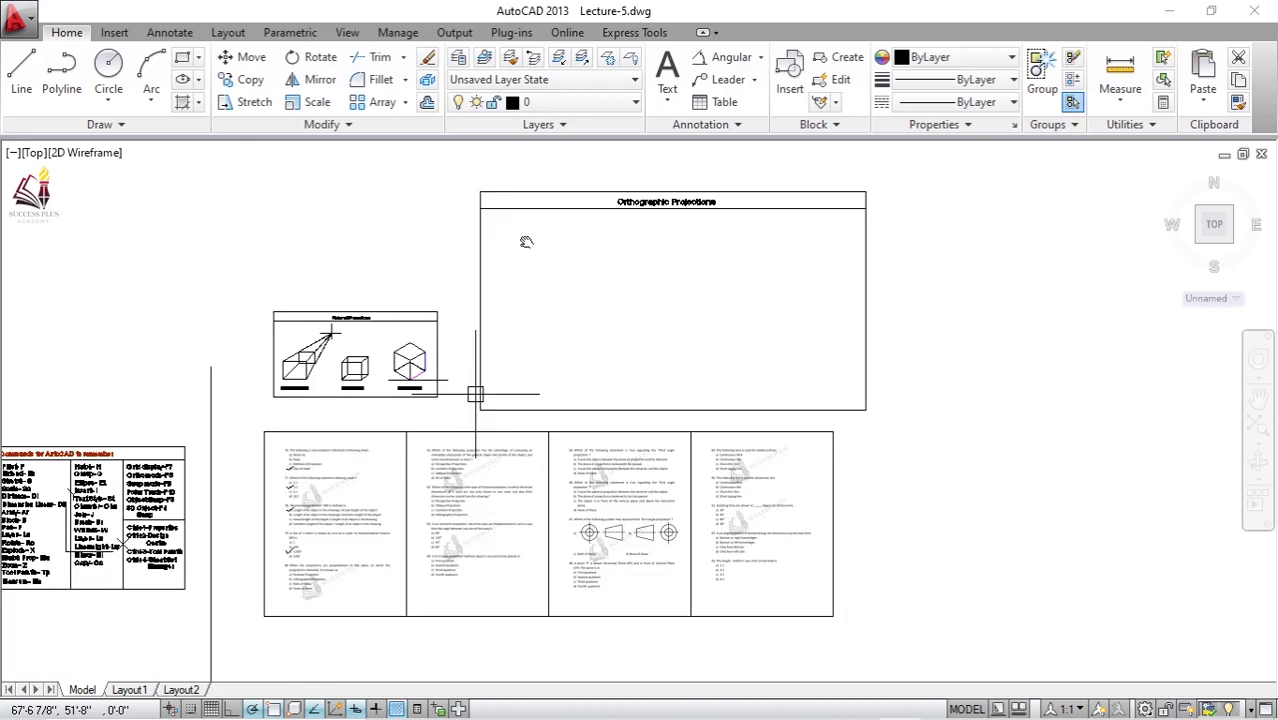
scroll(340, 405, up, 3)
scroll(340, 405, up, 3)
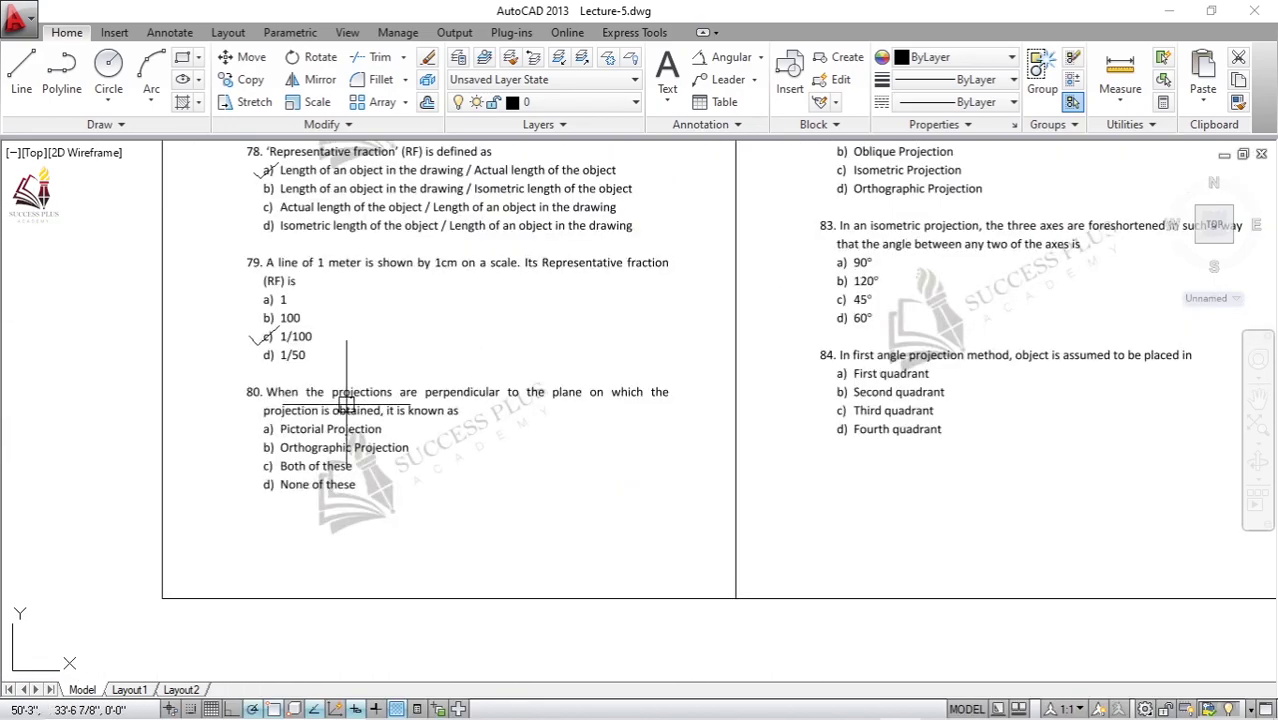
scroll(330, 400, up, 1)
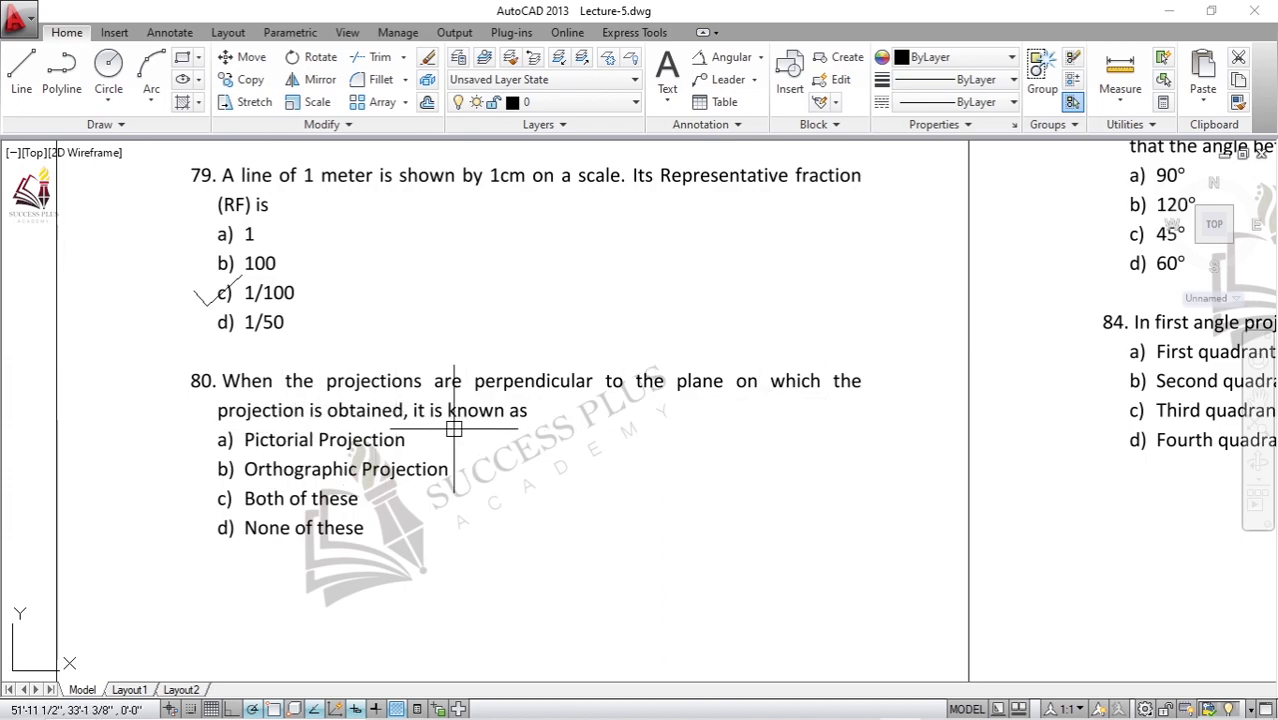
scroll(455, 430, down, 2)
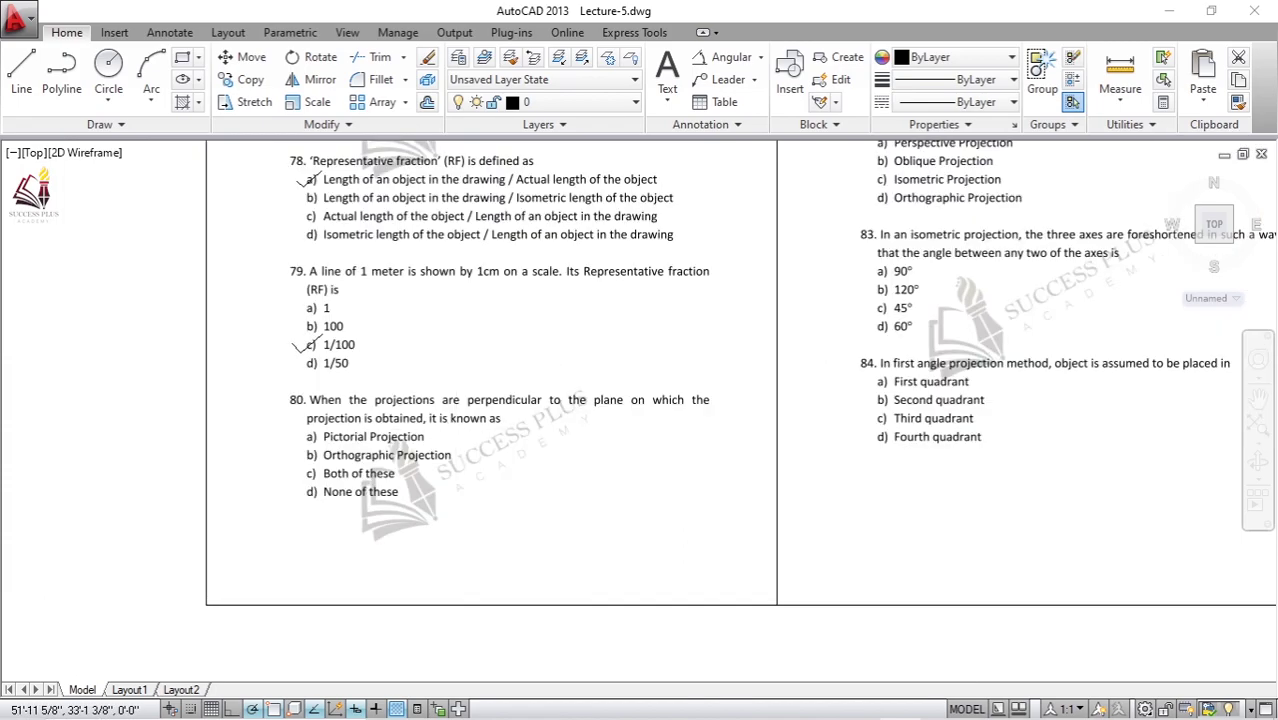
scroll(455, 430, down, 2)
mouse_move(716, 170)
middle_down()
mouse_move(716, 307)
mouse_move(573, 428)
middle_up()
middle_drag(710, 263, 659, 357)
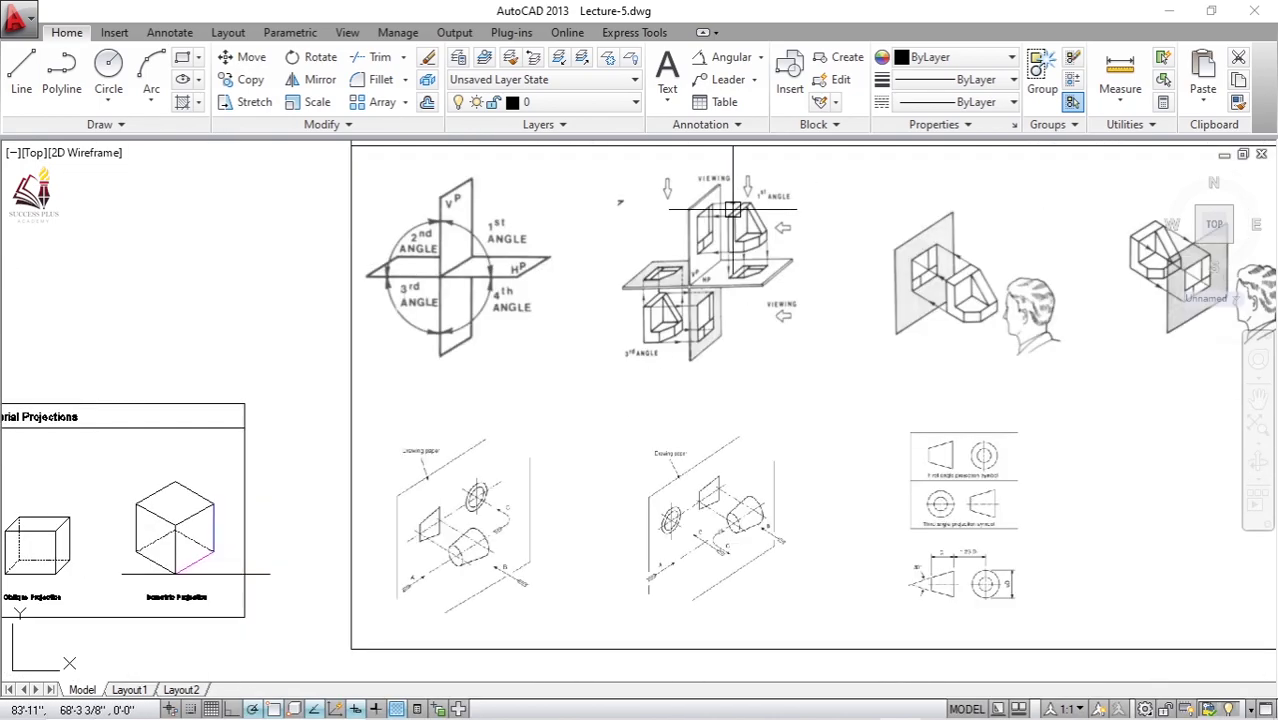
Step: Zoom in and pan to centre the 1st-angle quadrant diagram
scroll(733, 209, up, 2)
scroll(684, 248, up, 2)
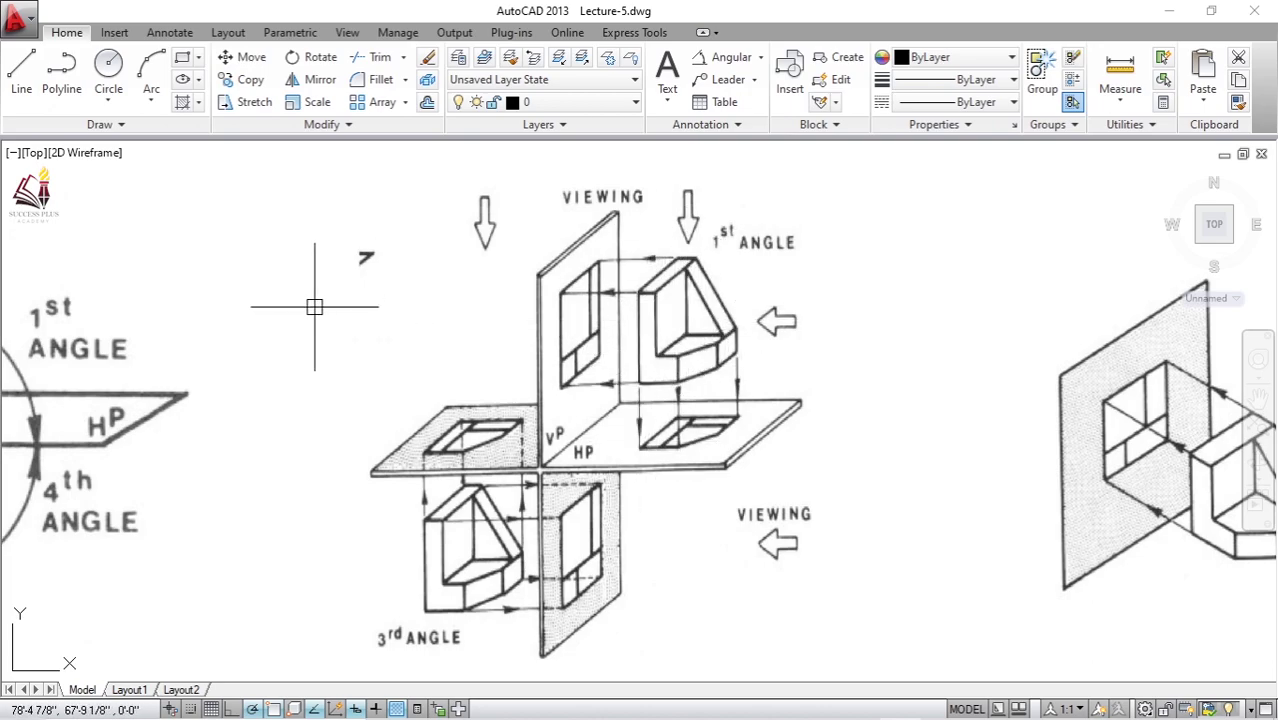
middle_drag(297, 293, 853, 288)
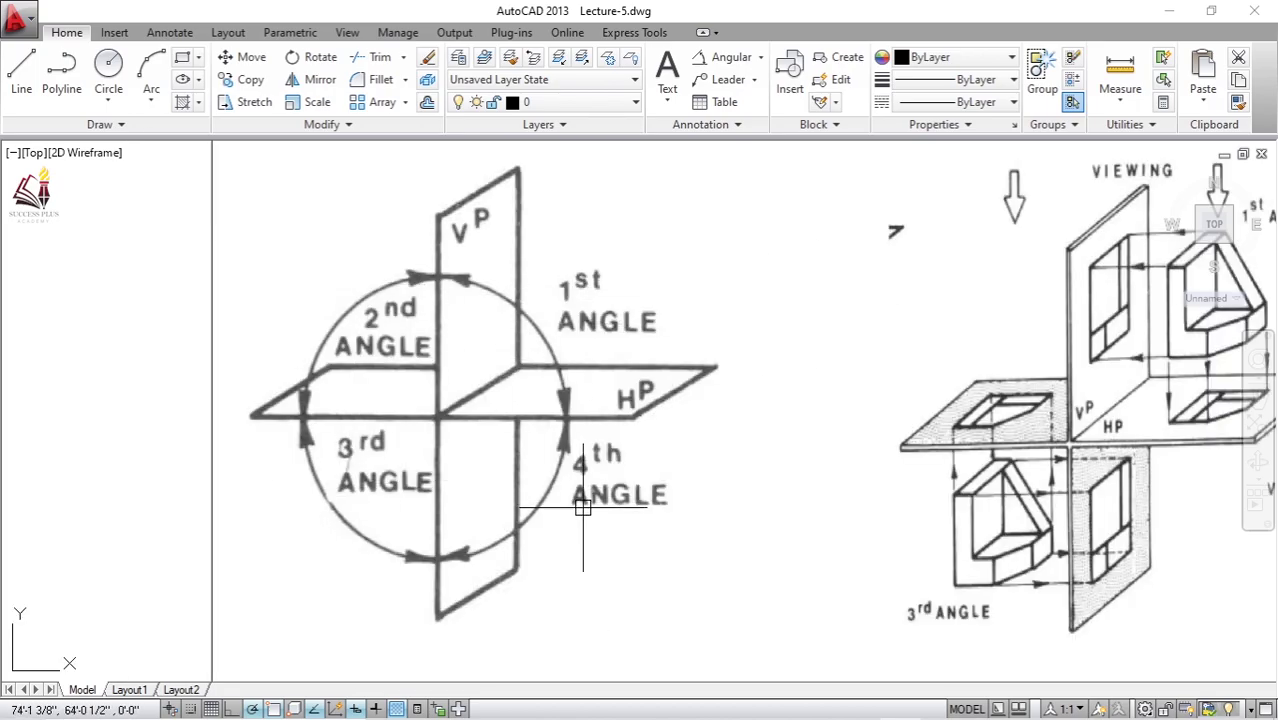
mouse_move(693, 448)
middle_down()
mouse_move(797, 347)
mouse_move(640, 355)
middle_up()
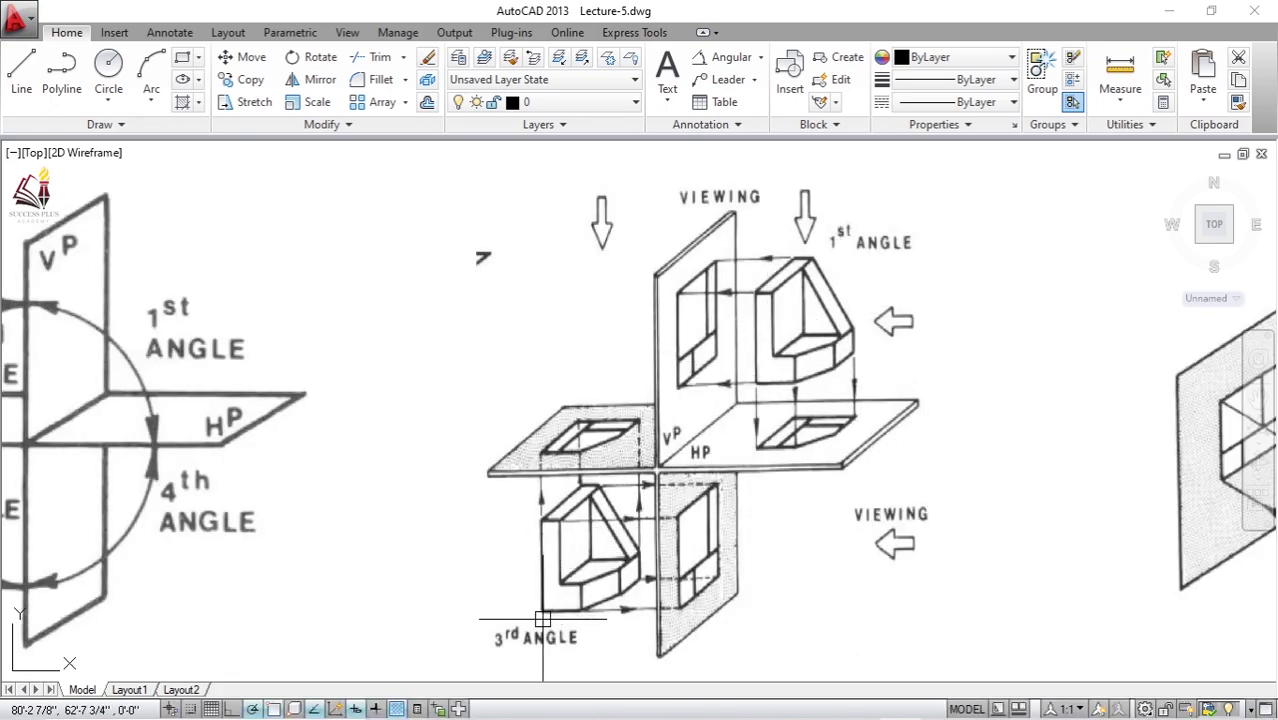
middle_drag(807, 375, 672, 390)
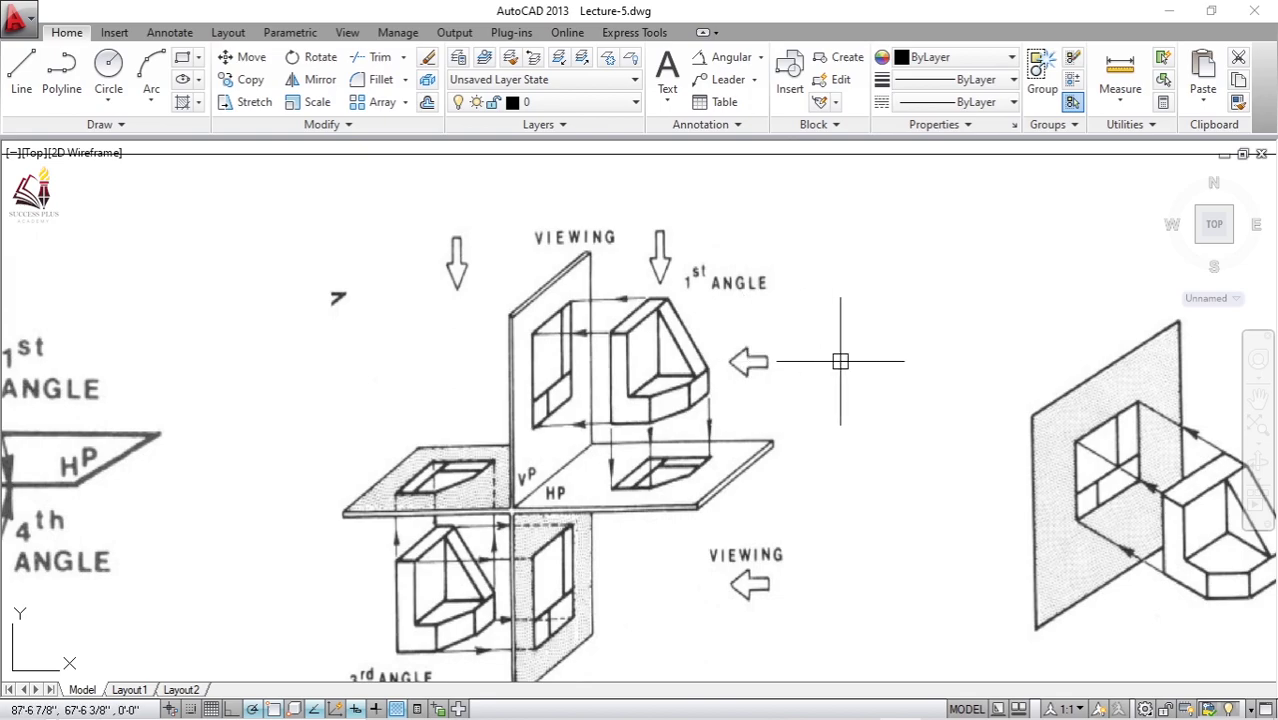
Step: Draw a short line beside the viewing arrow, then window-select and delete it
click(788, 357)
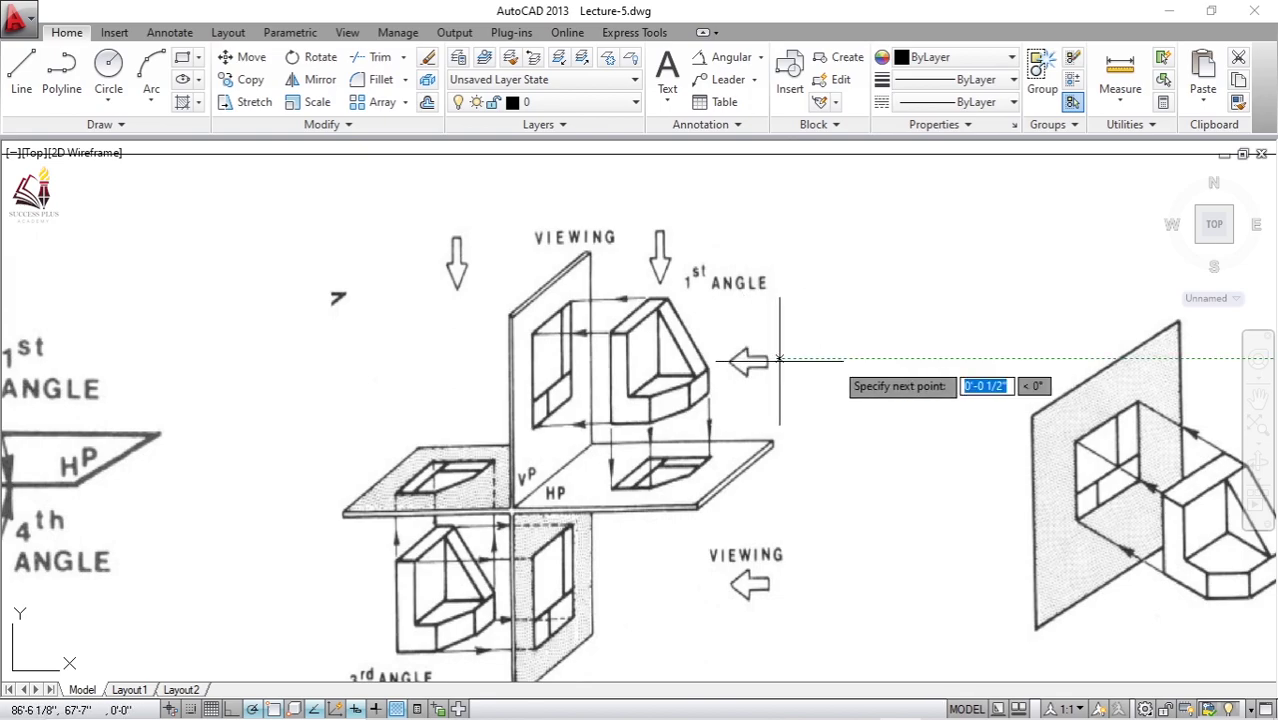
click(861, 357)
scroll(791, 340, up, 2)
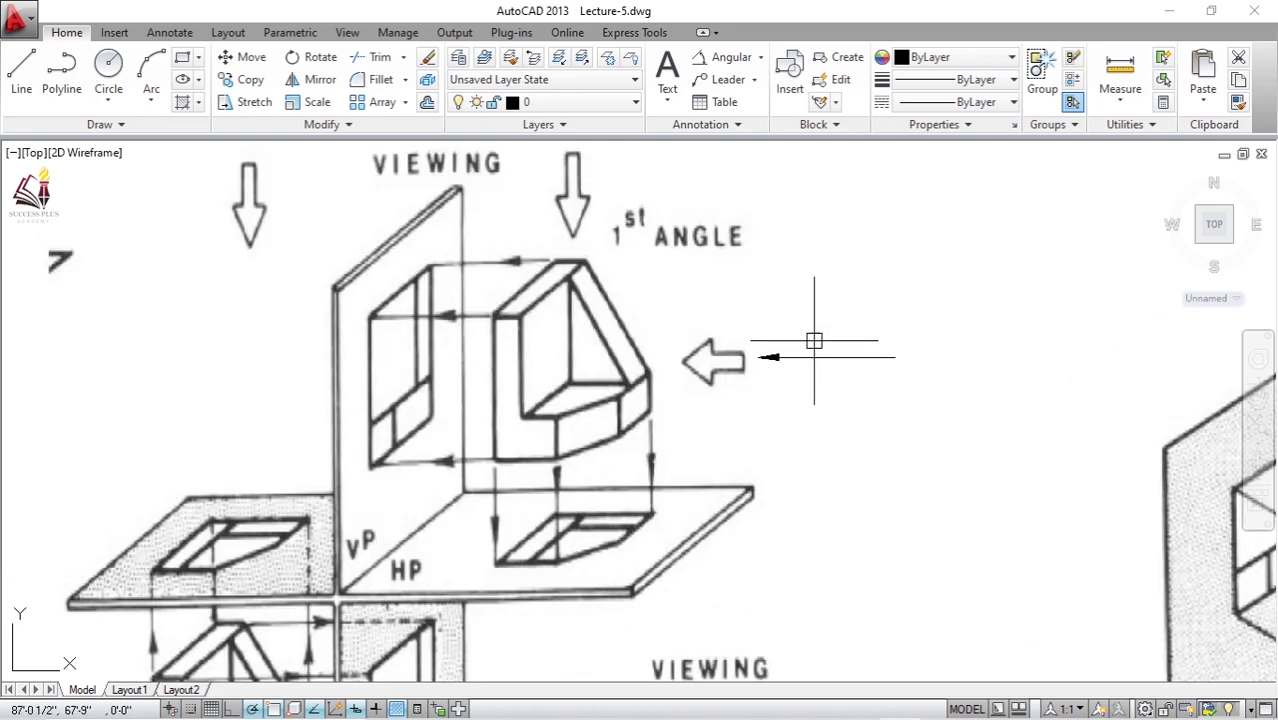
click(814, 341)
click(785, 402)
key(Delete)
Step: Draw a tall rectangle with REC in the empty space right of the 1st-angle diagram
middle_drag(577, 374, 769, 371)
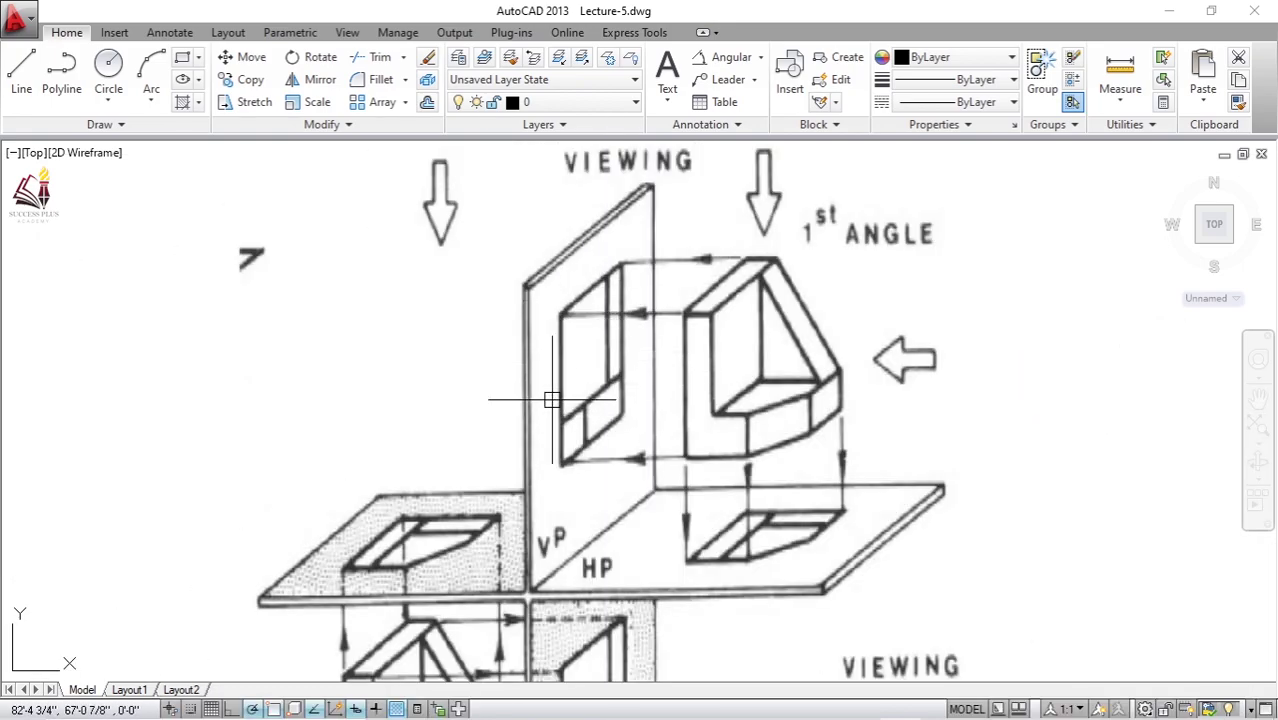
middle_drag(625, 321, 569, 359)
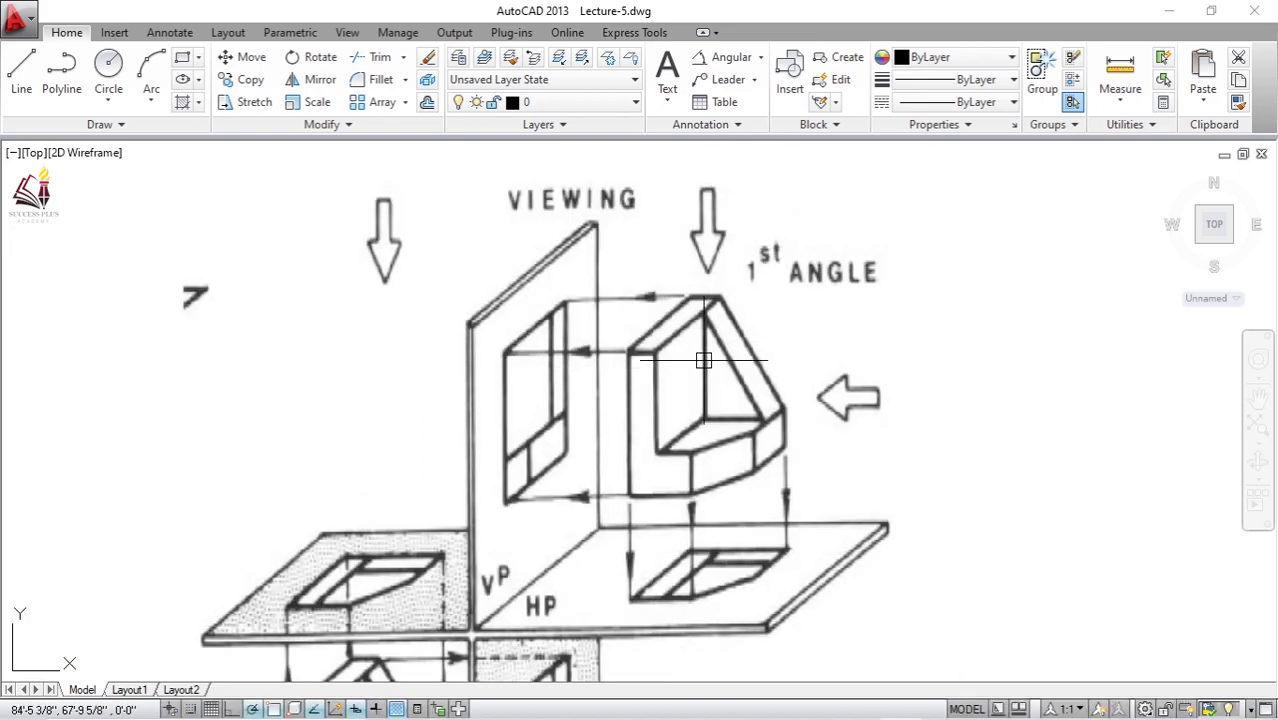
middle_drag(703, 360, 669, 288)
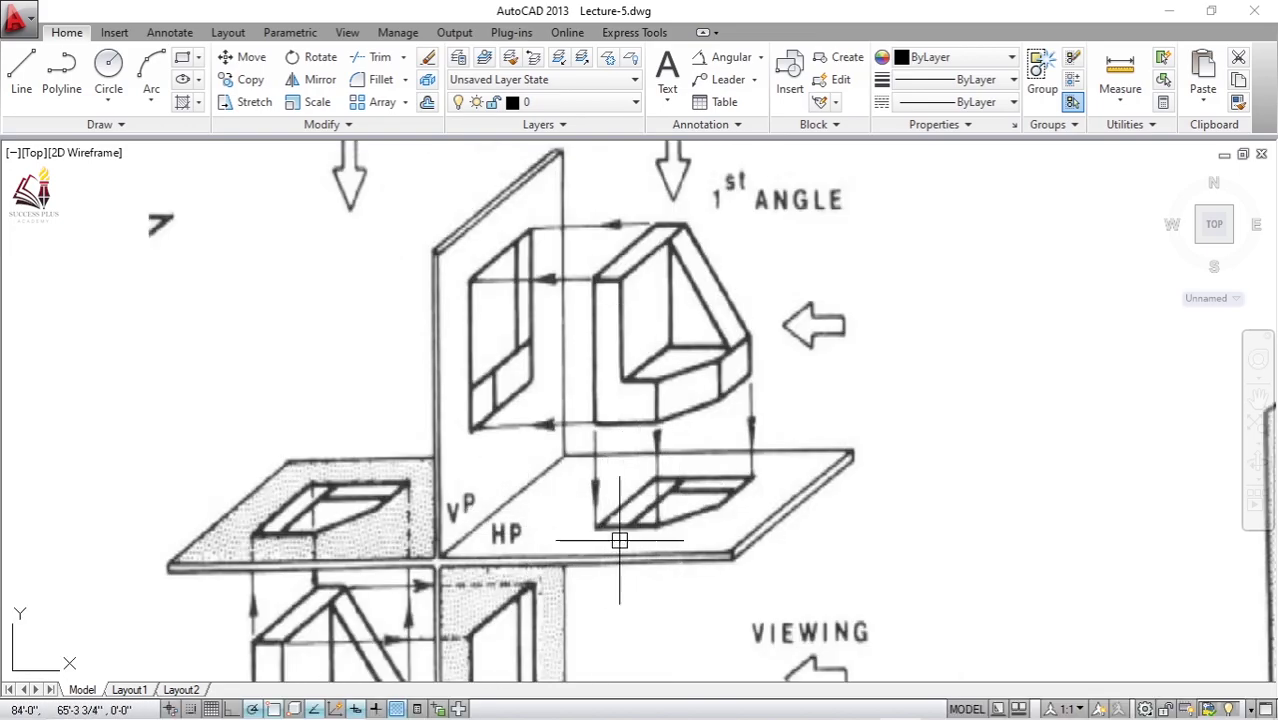
middle_drag(619, 540, 625, 493)
mouse_move(672, 432)
middle_down()
mouse_move(693, 434)
mouse_move(622, 434)
middle_up()
text(rec)
key(Return)
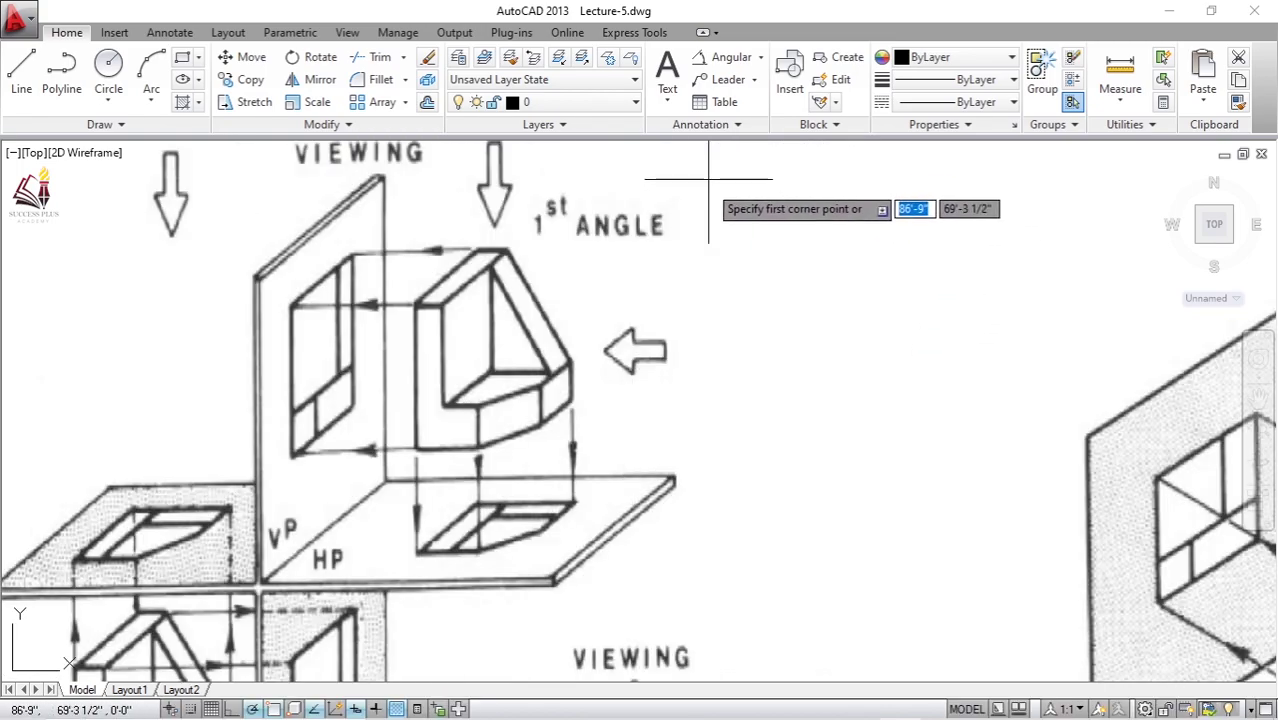
click(722, 178)
click(935, 482)
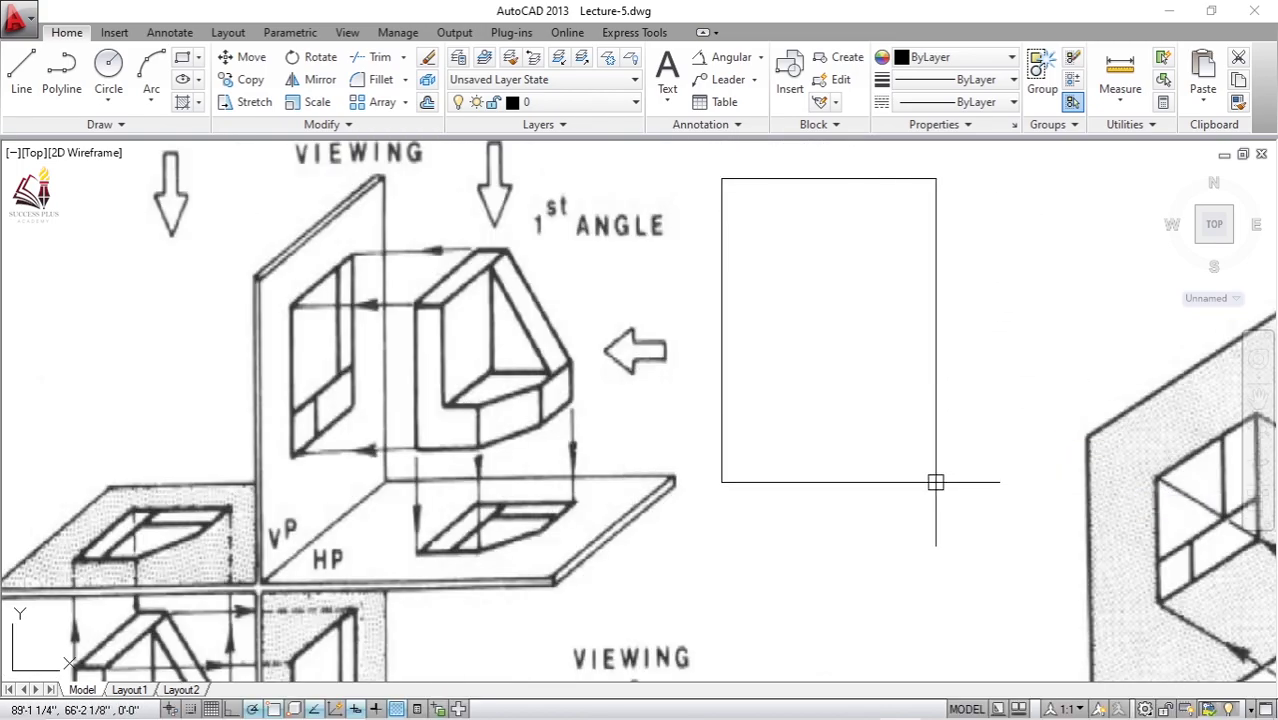
mouse_move(812, 407)
middle_down()
mouse_move(772, 423)
mouse_move(780, 392)
middle_up()
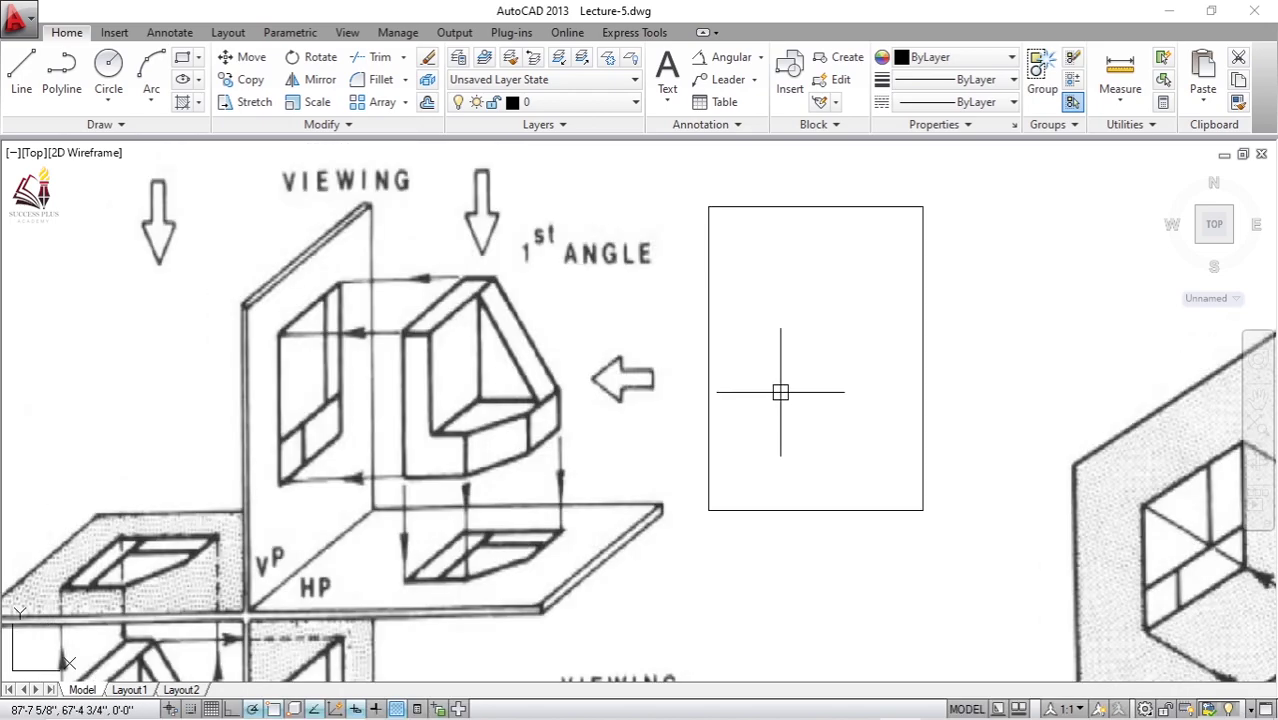
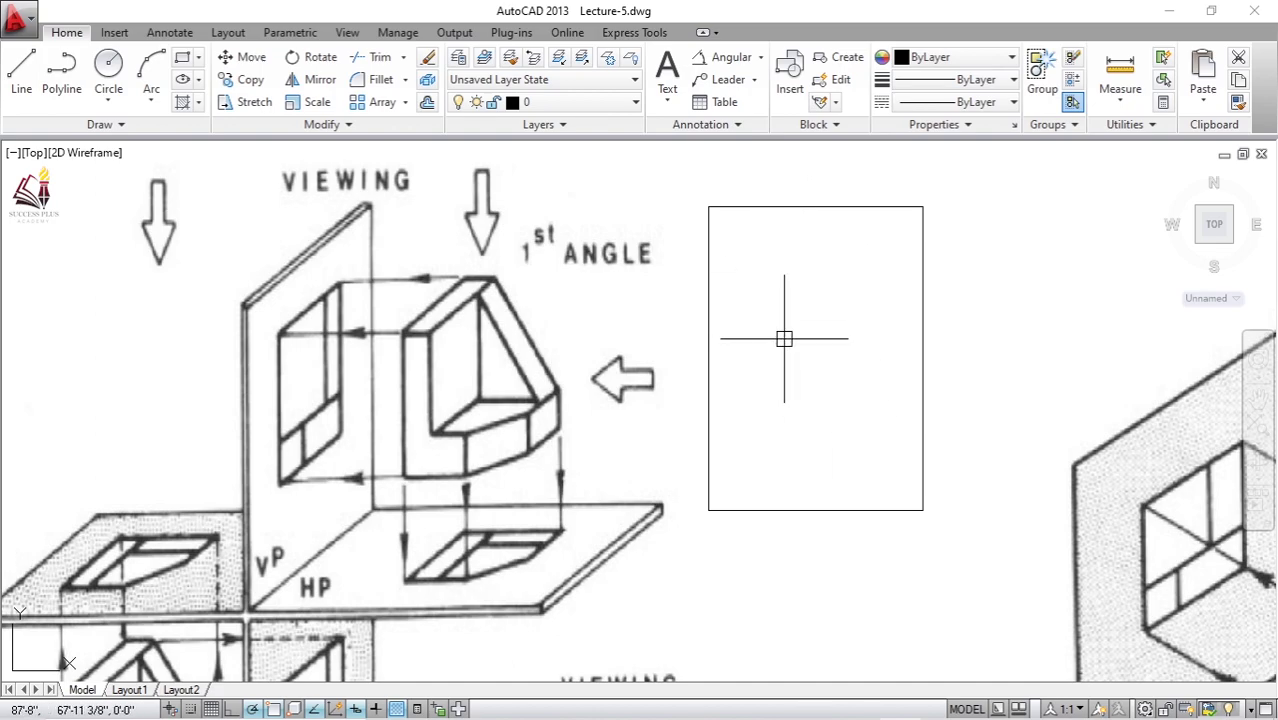
Step: Delete only the empty rectangle beside the first-angle picture, restoring the picture after an accidental deletion
middle_drag(760, 318, 832, 310)
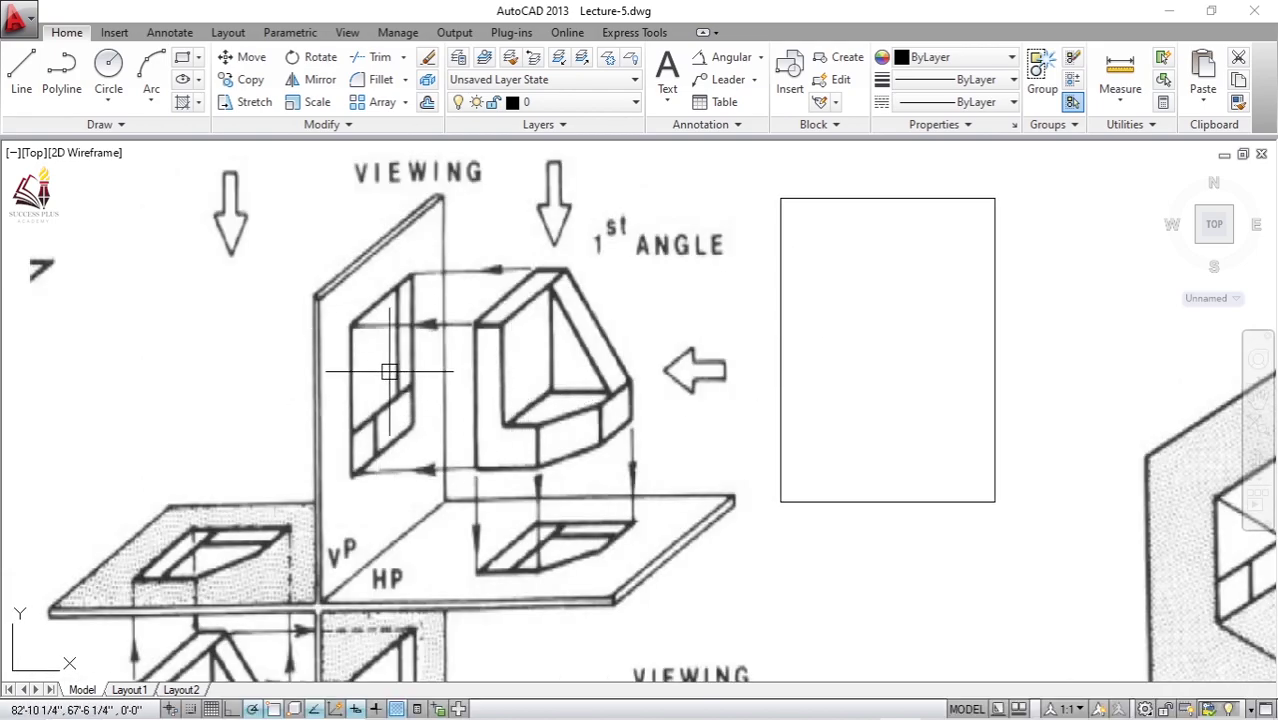
middle_drag(364, 412, 343, 308)
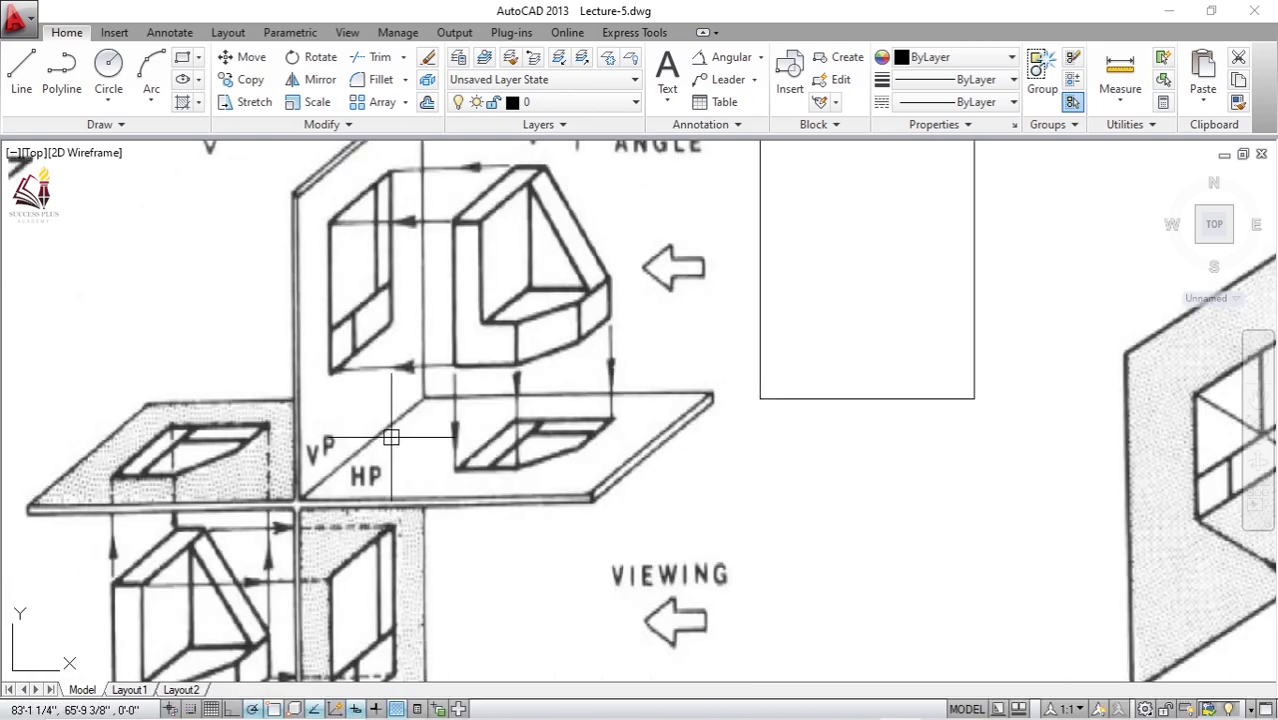
middle_drag(531, 388, 583, 420)
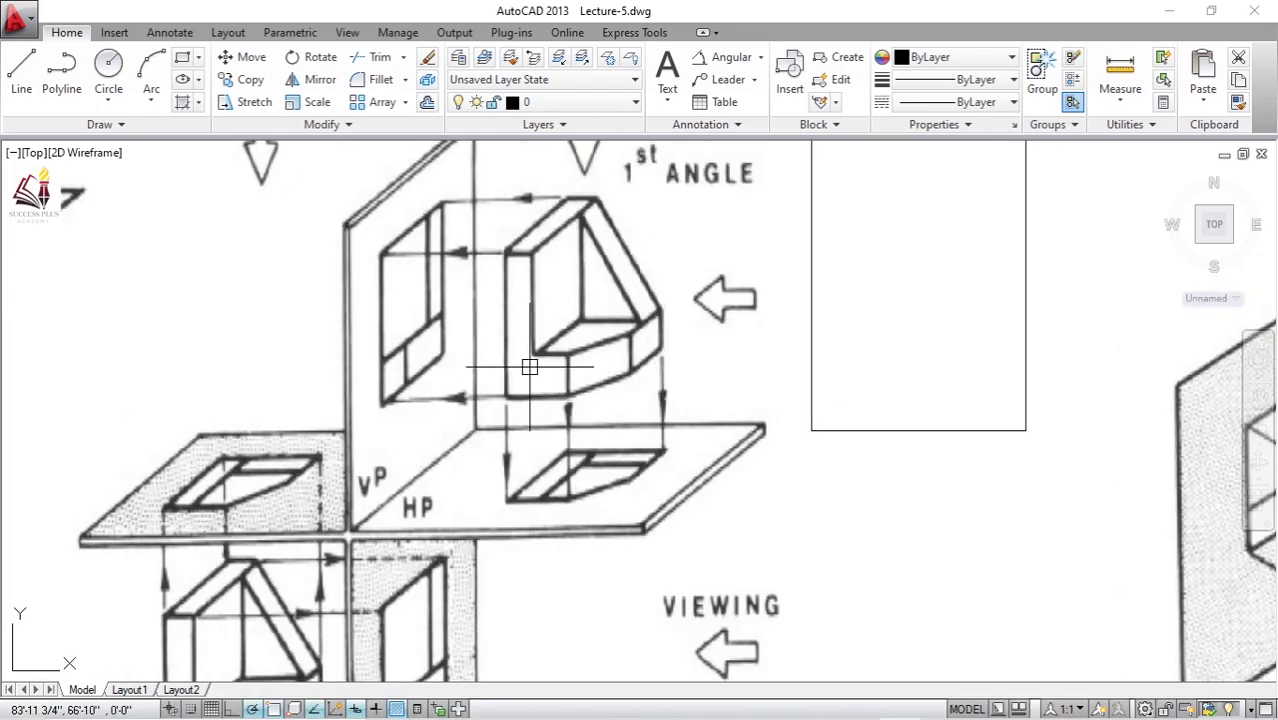
click(894, 344)
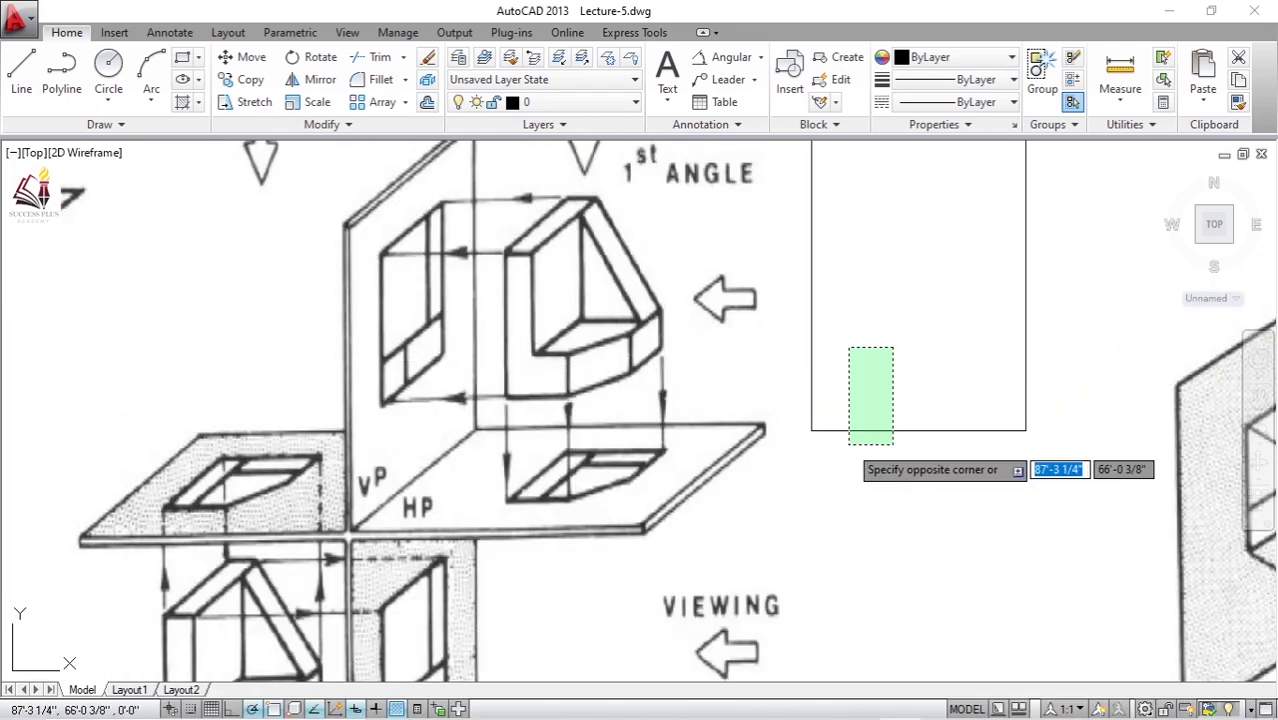
click(797, 449)
key(Delete)
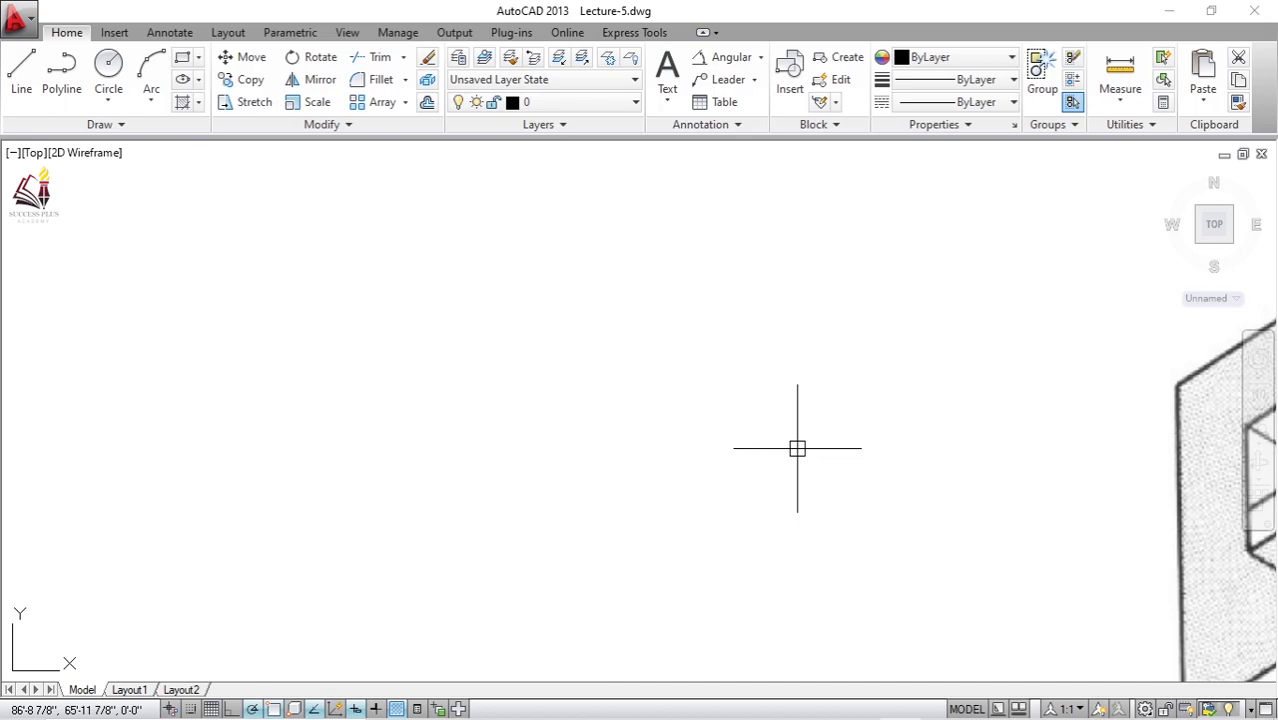
key(ctrl+z)
click(1020, 250)
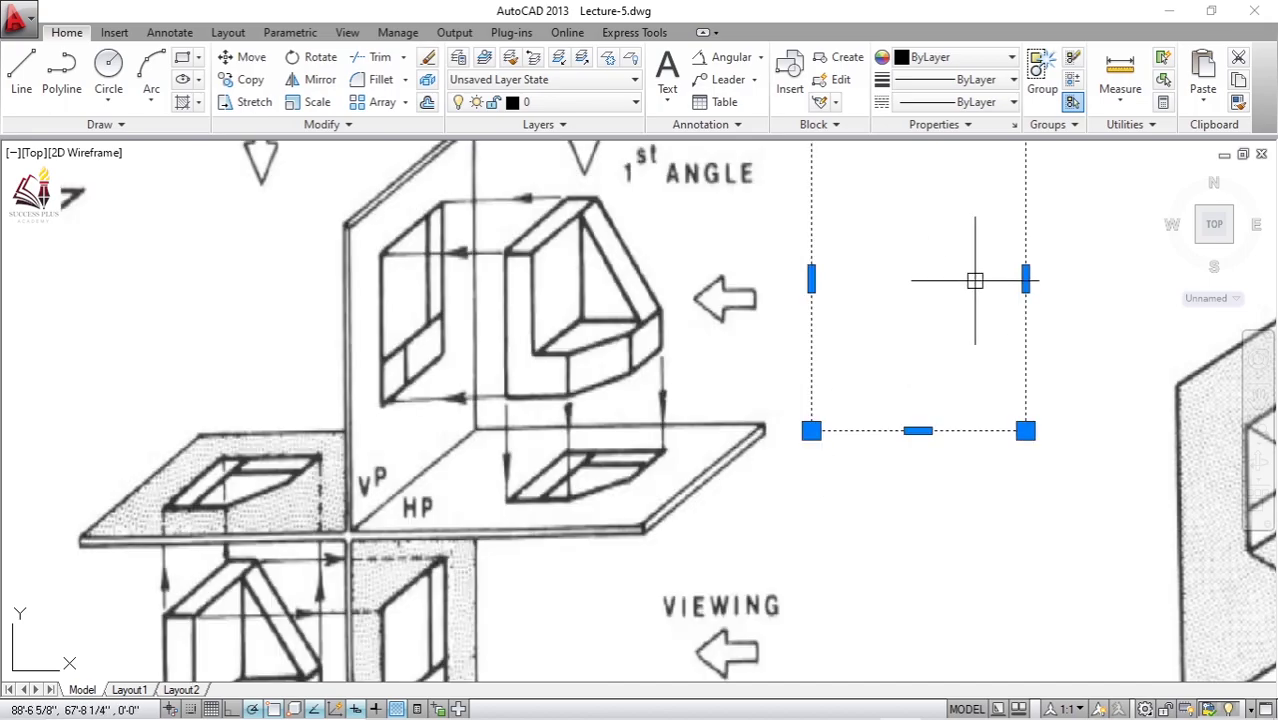
key(Delete)
Step: Zoom and pan until question 80's answer options are centred on screen
scroll(673, 397, down, 5)
scroll(673, 397, down, 3)
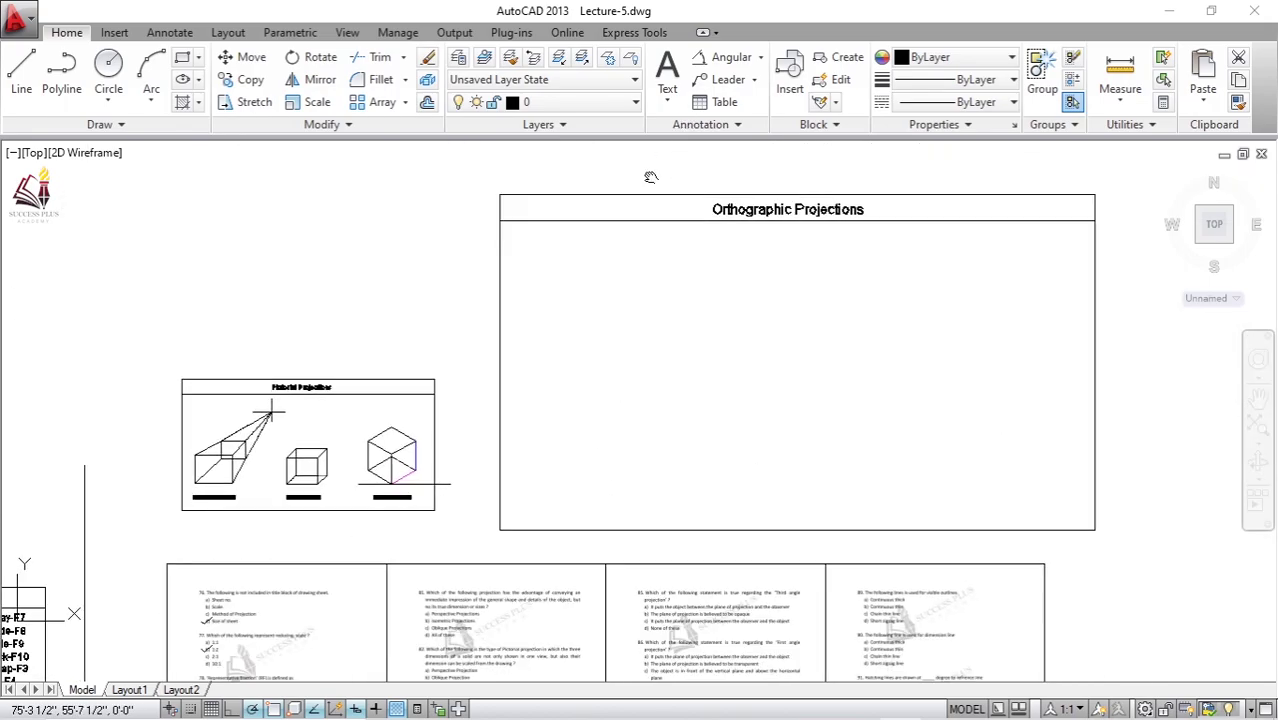
middle_drag(400, 680, 333, 579)
scroll(300, 520, up, 3)
scroll(280, 420, up, 2)
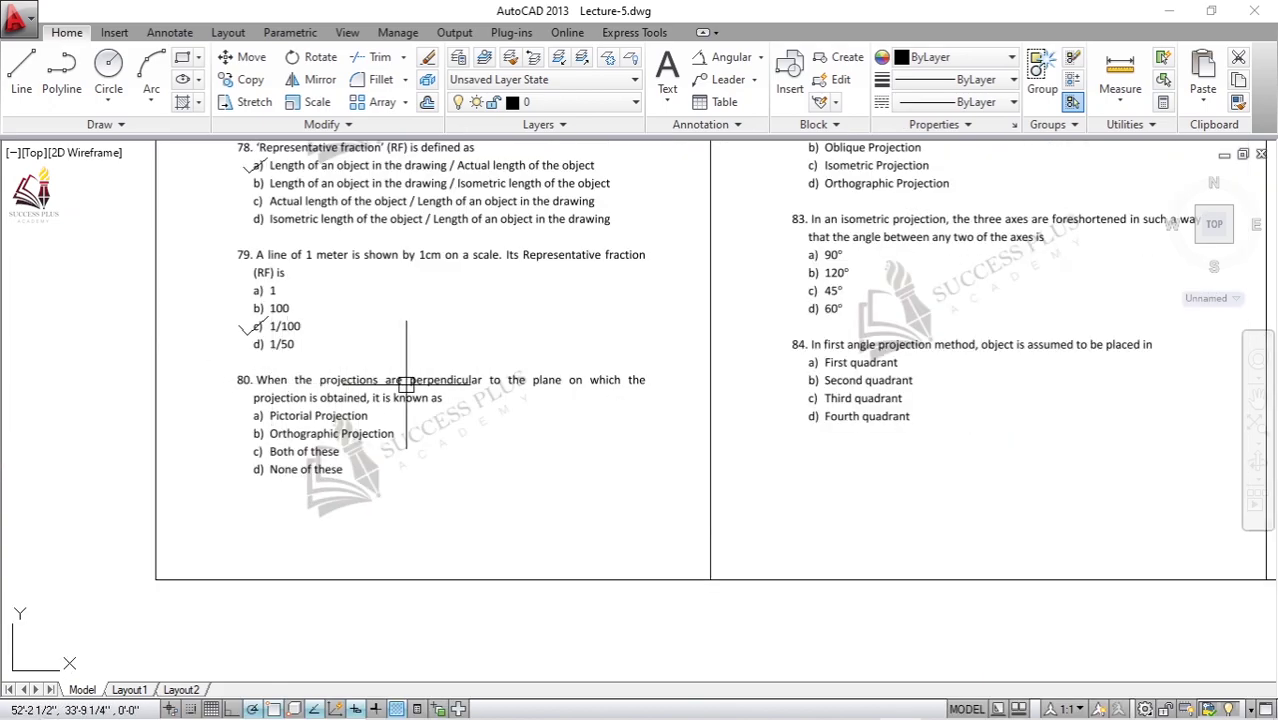
scroll(421, 387, up, 1)
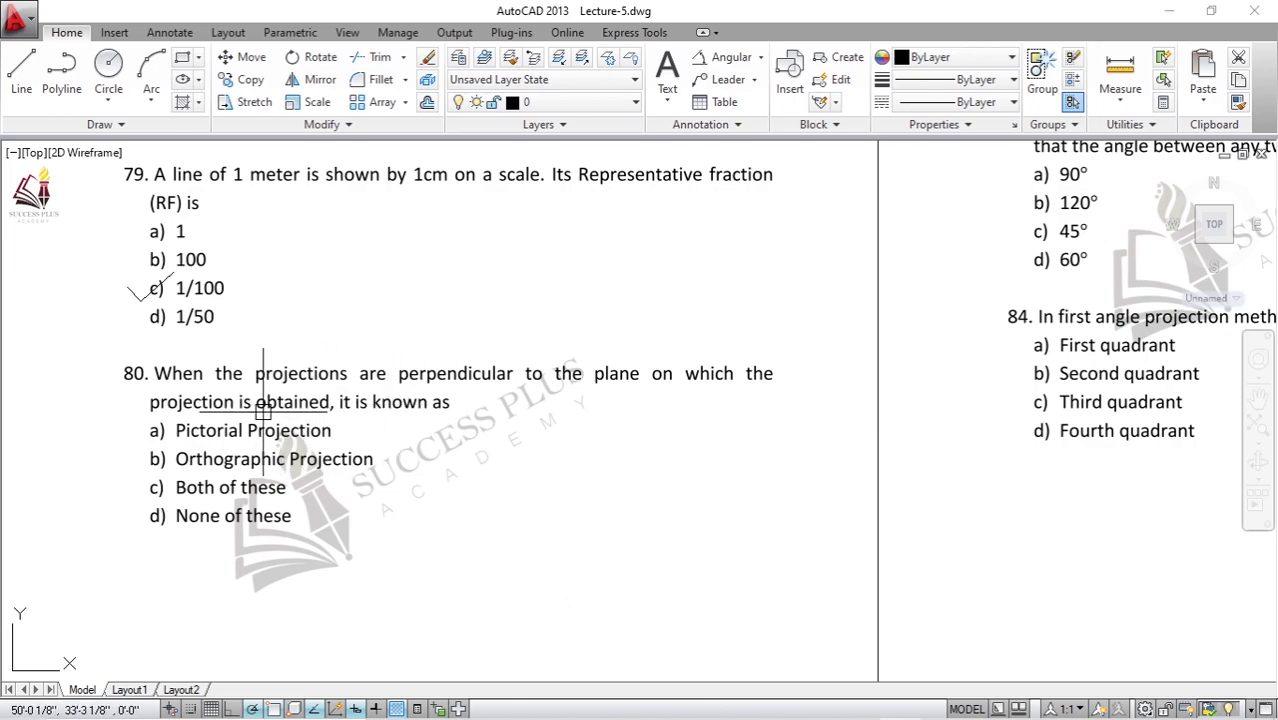
middle_drag(258, 404, 326, 452)
scroll(325, 466, up, 2)
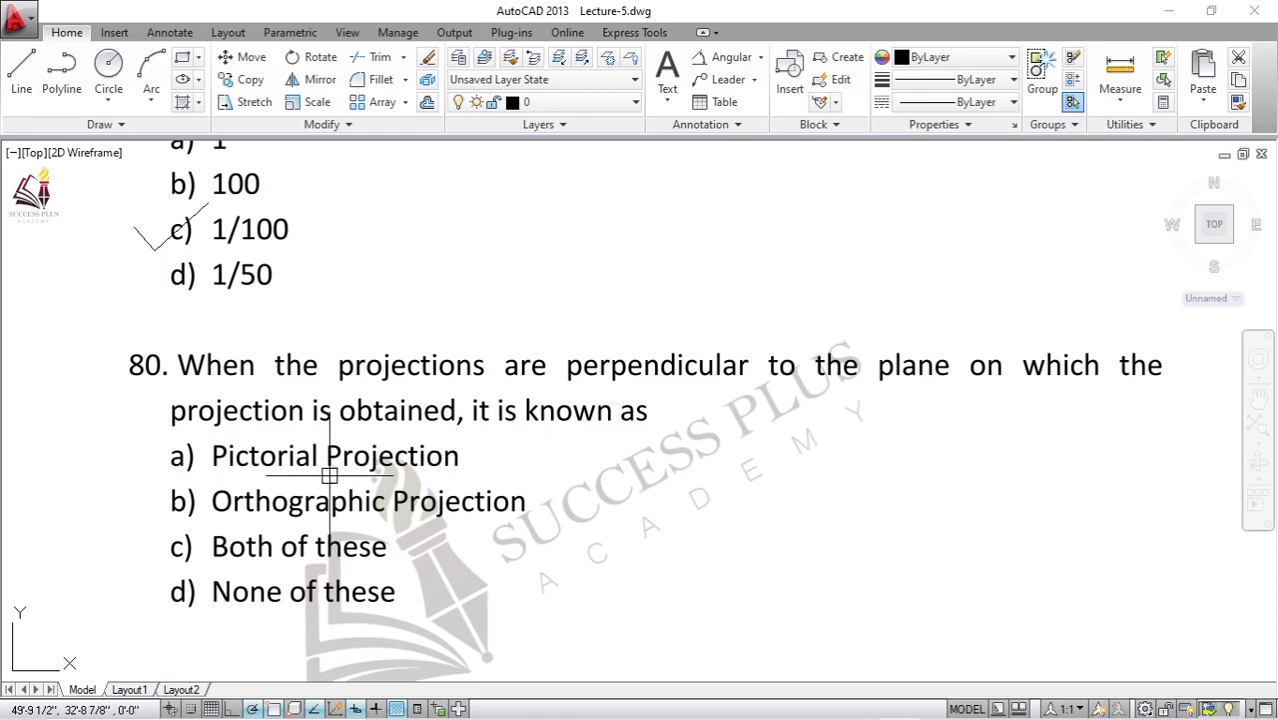
middle_drag(329, 448, 410, 384)
Step: Draw a two-stroke tick beside option b) Orthographic Projection
key(Return)
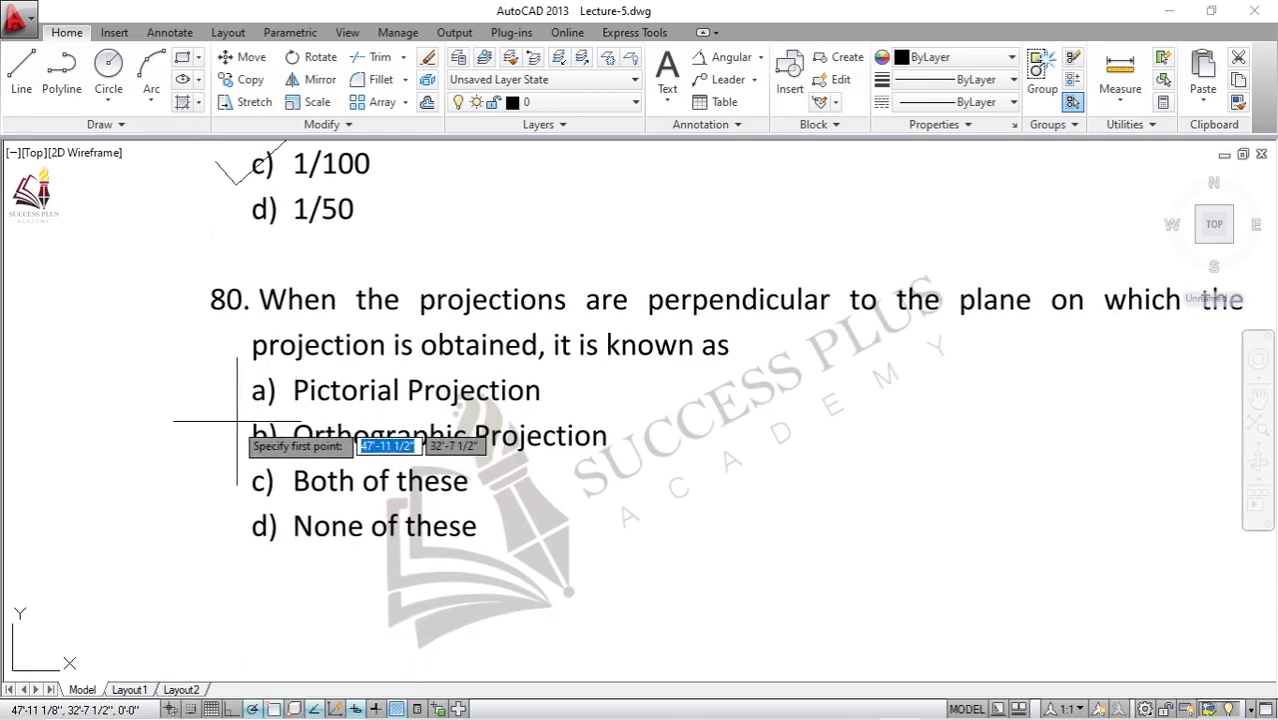
click(230, 436)
click(245, 457)
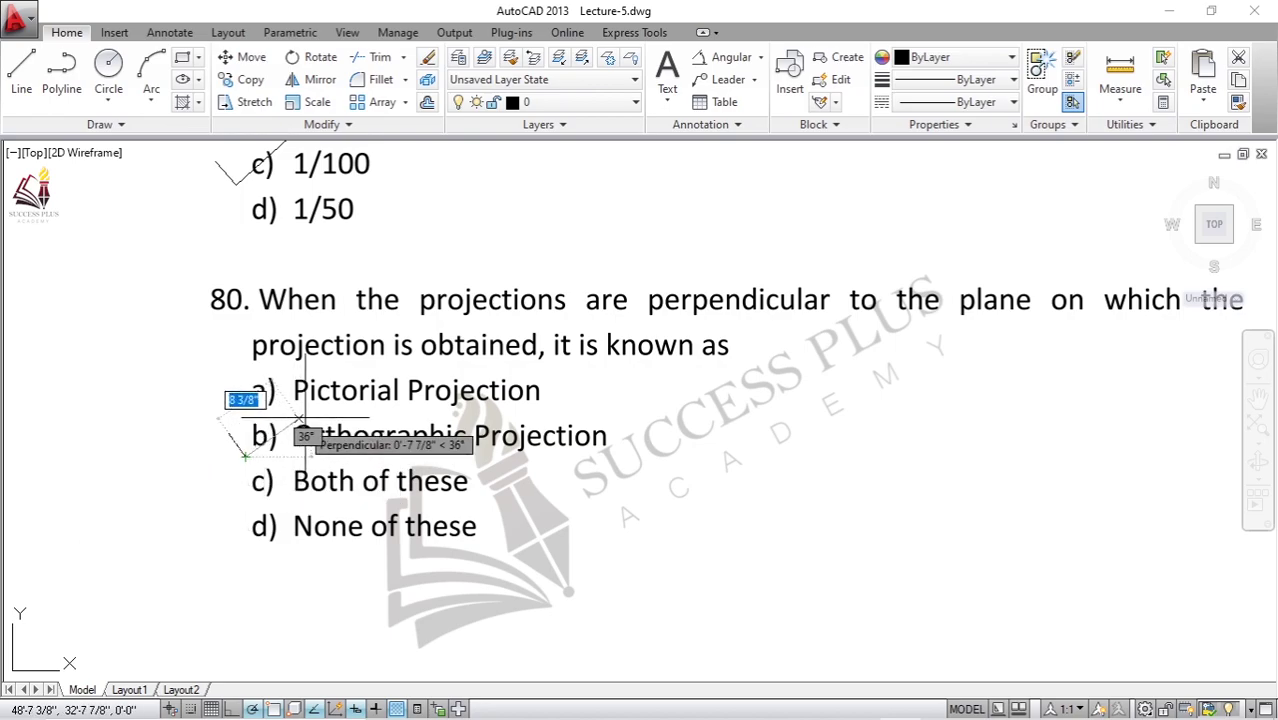
click(311, 412)
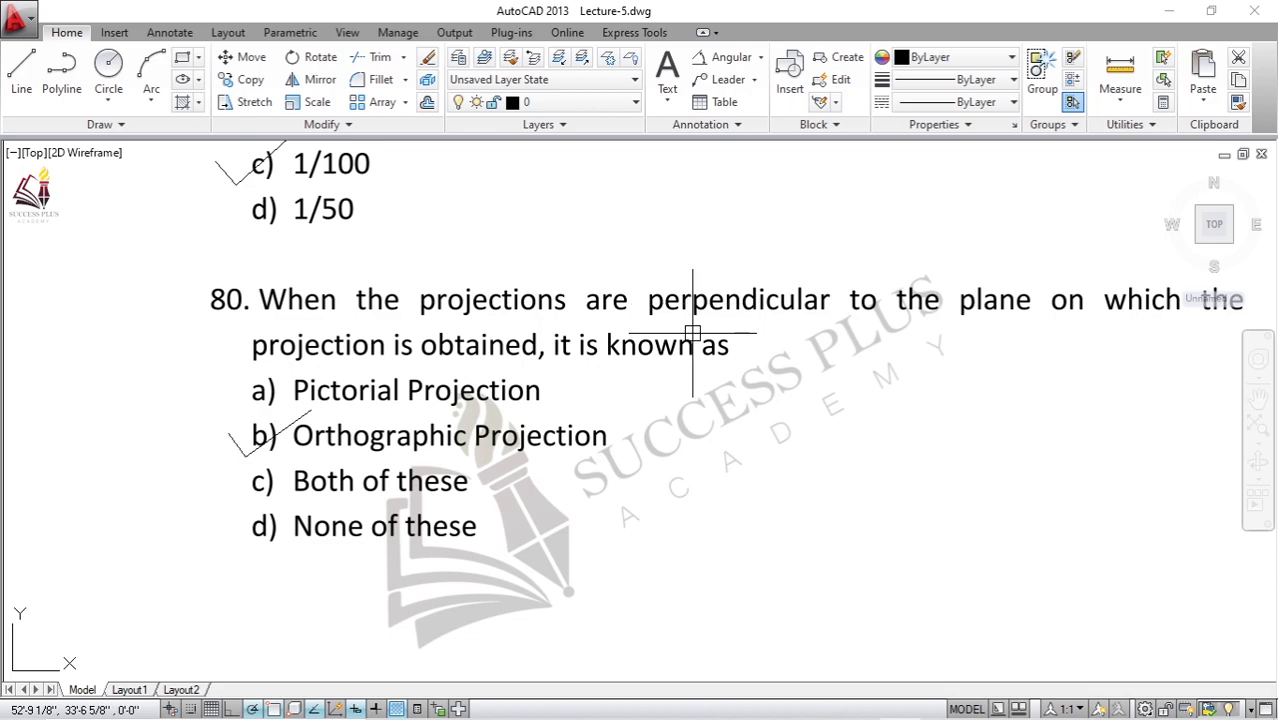
Step: Zoom out, pan up to the question sheets and zoom in on question 81
scroll(692, 332, down, 2)
scroll(700, 310, down, 2)
scroll(707, 285, down, 2)
scroll(733, 288, down, 3)
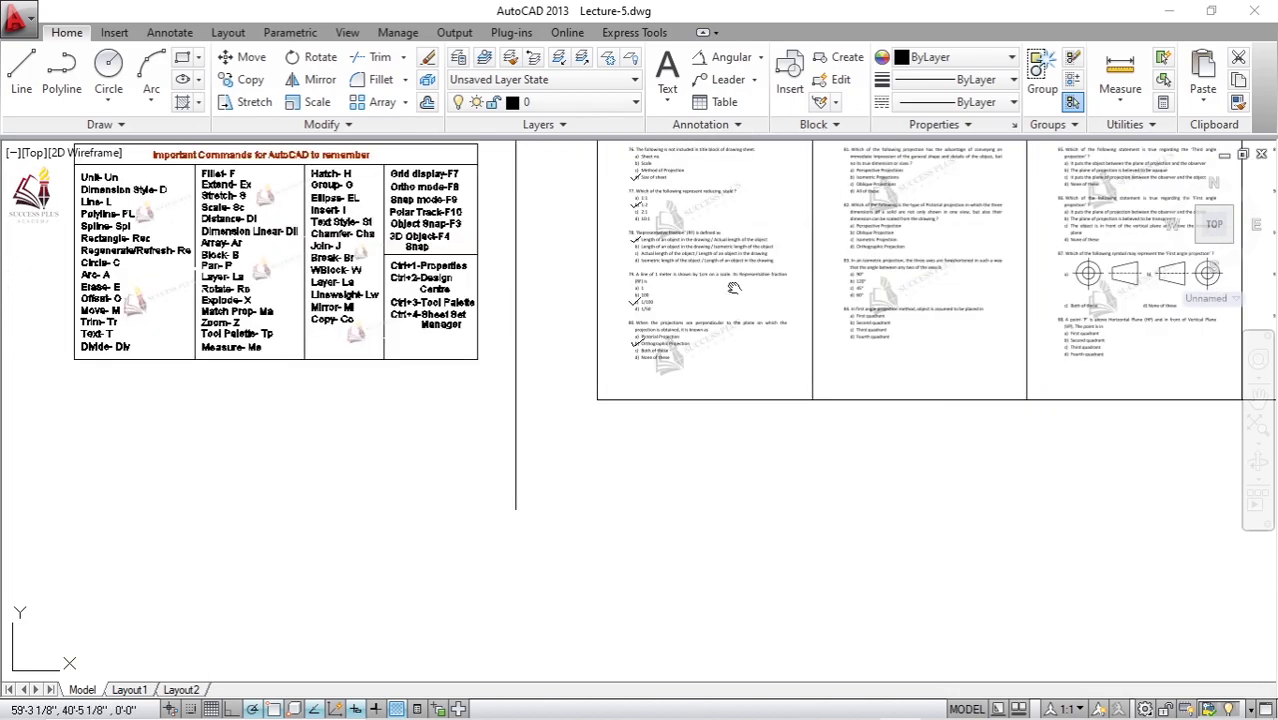
middle_drag(733, 288, 690, 400)
scroll(690, 340, up, 3)
scroll(685, 321, up, 2)
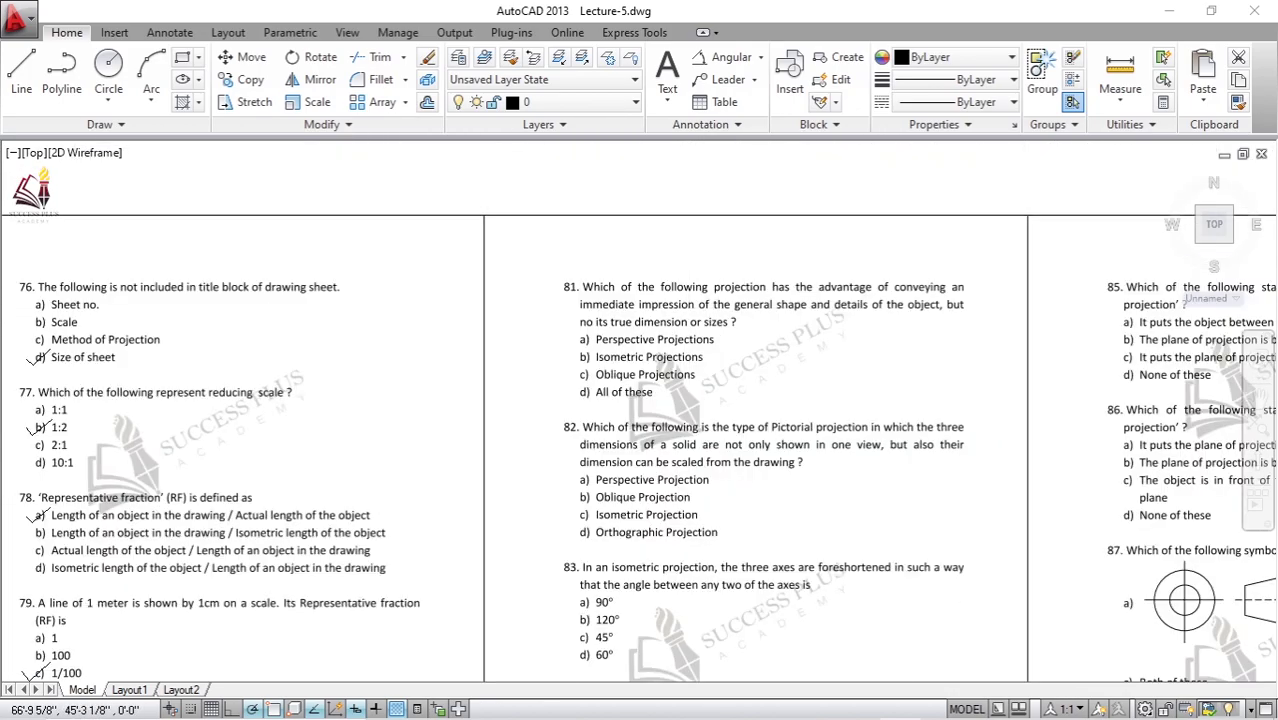
scroll(736, 325, up, 2)
scroll(590, 310, up, 1)
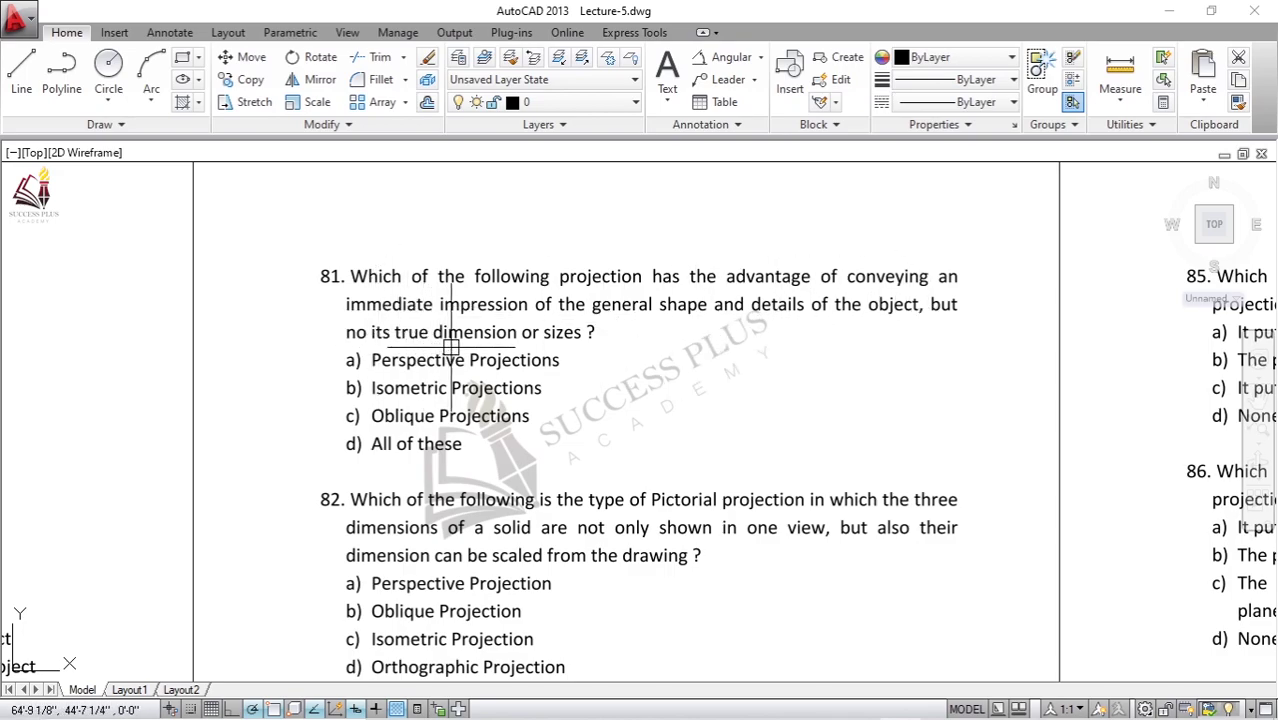
scroll(481, 333, down, 2)
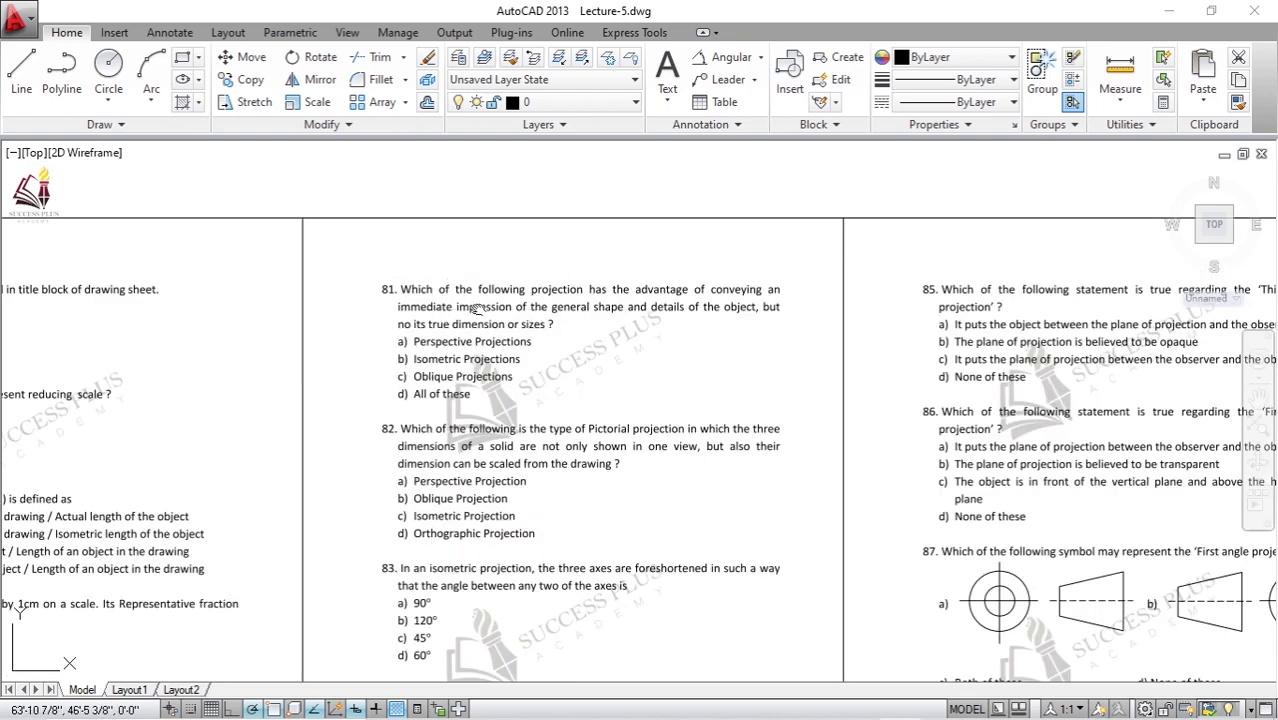
middle_drag(478, 310, 562, 387)
Step: Pan around the Pictorial Projections sheet and its projection sketches
mouse_move(474, 330)
middle_down()
mouse_move(535, 352)
mouse_move(585, 402)
middle_up()
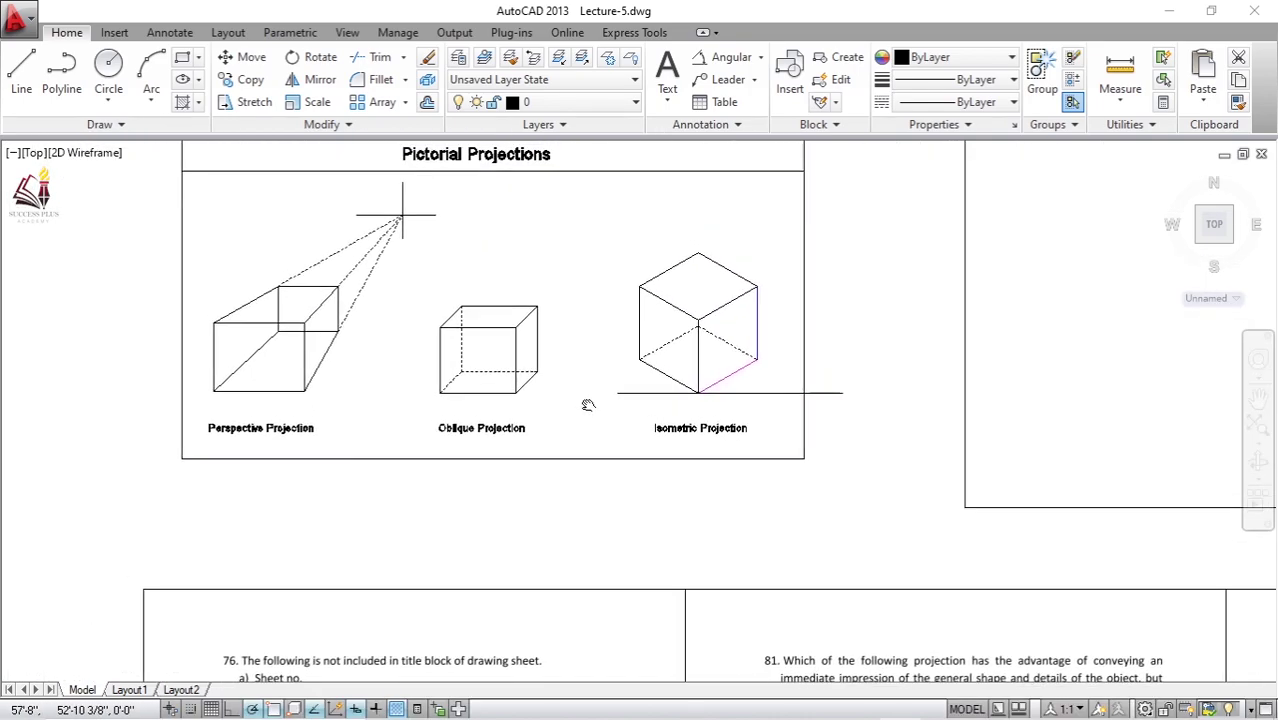
right_click(334, 364)
mouse_move(365, 354)
middle_down()
mouse_move(319, 328)
mouse_move(309, 365)
middle_up()
scroll(264, 332, up, 2)
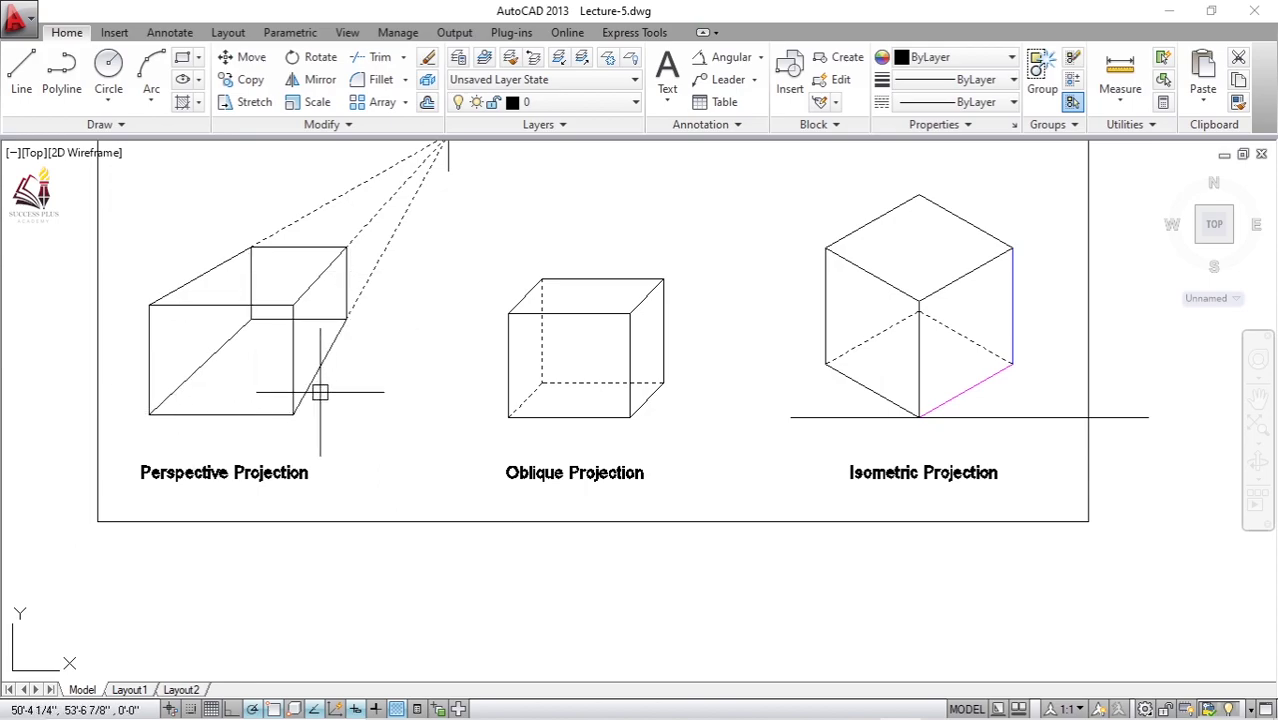
middle_drag(465, 368, 414, 399)
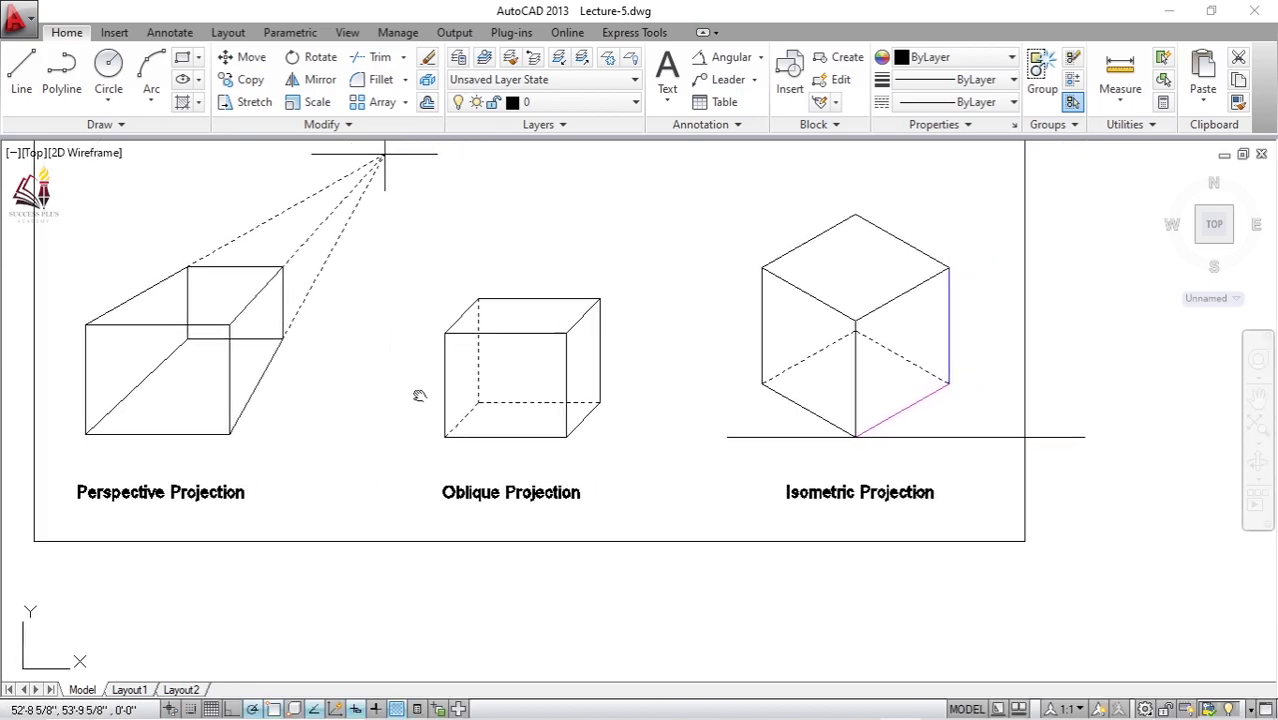
middle_drag(417, 402, 459, 379)
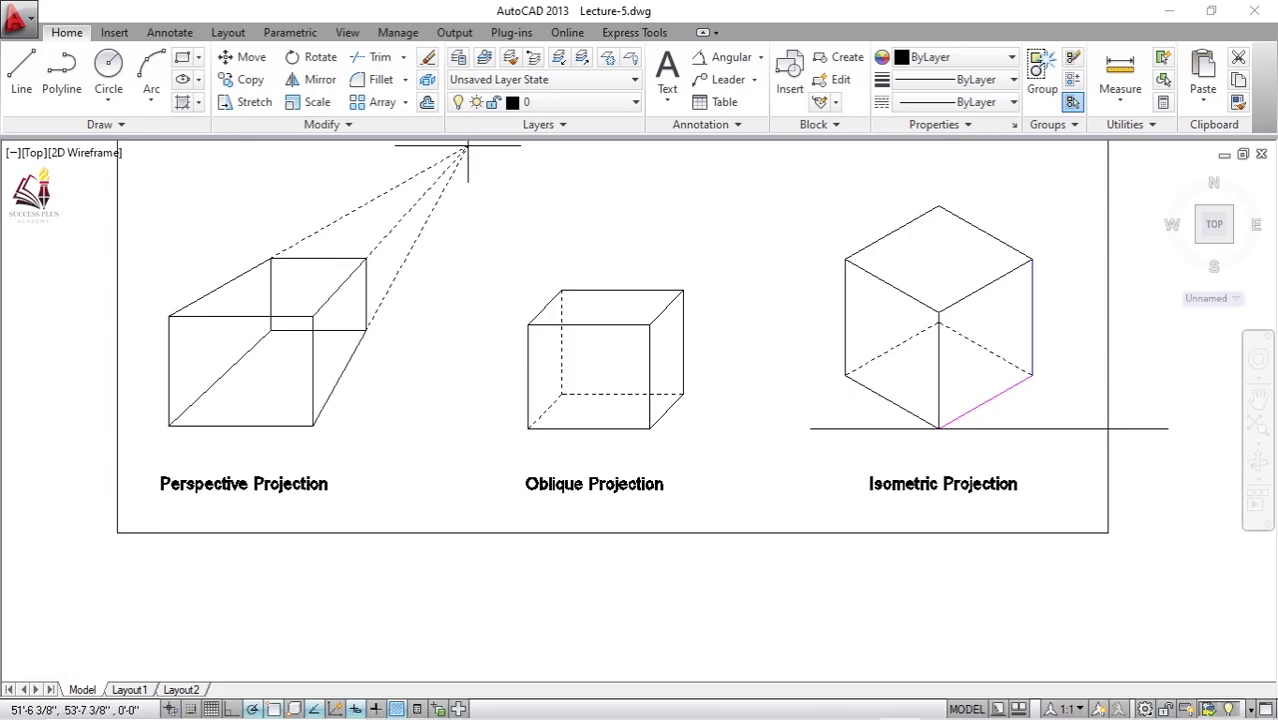
scroll(409, 410, down, 2)
middle_drag(580, 380, 446, 408)
scroll(453, 426, down, 2)
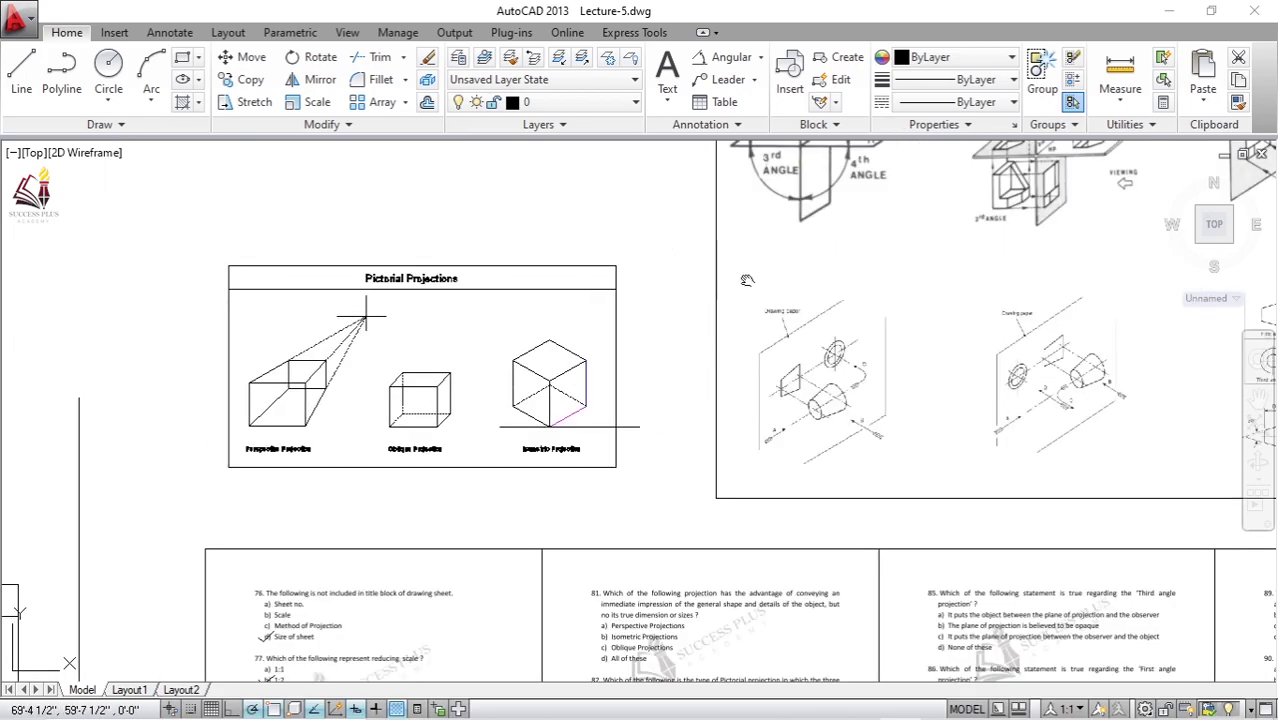
middle_drag(366, 318, 230, 419)
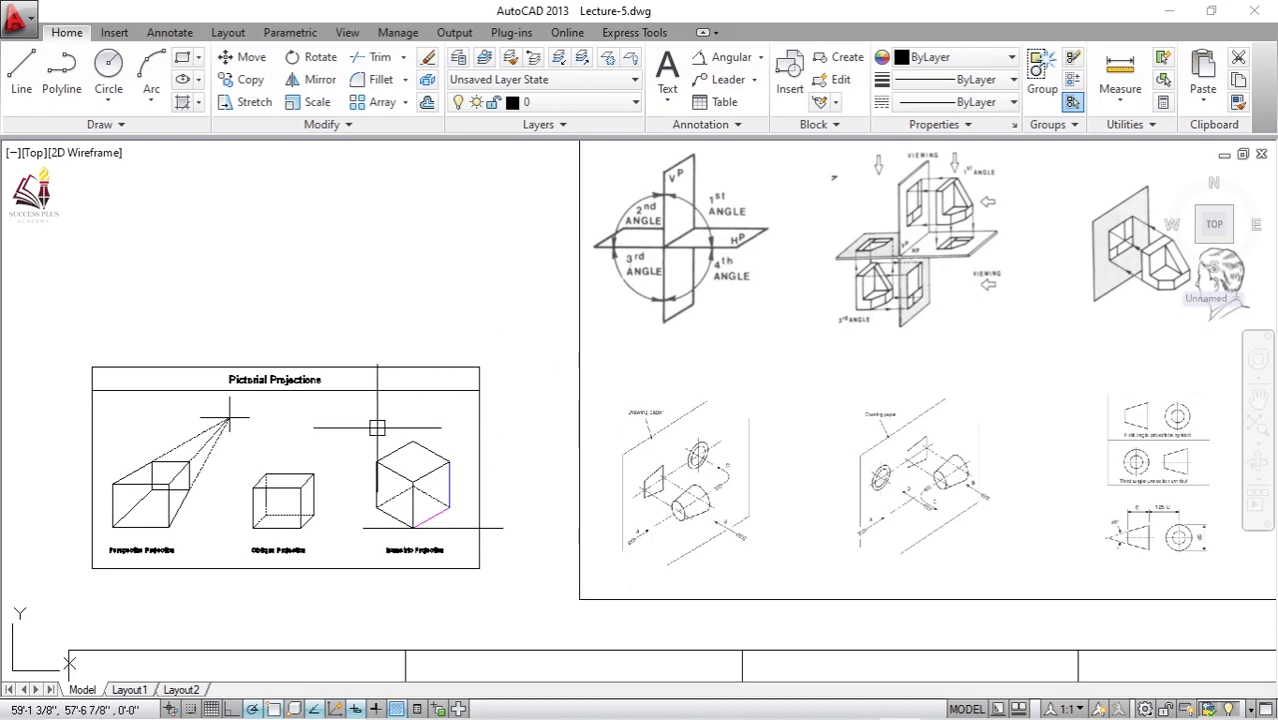
scroll(377, 428, up, 2)
middle_drag(296, 350, 341, 353)
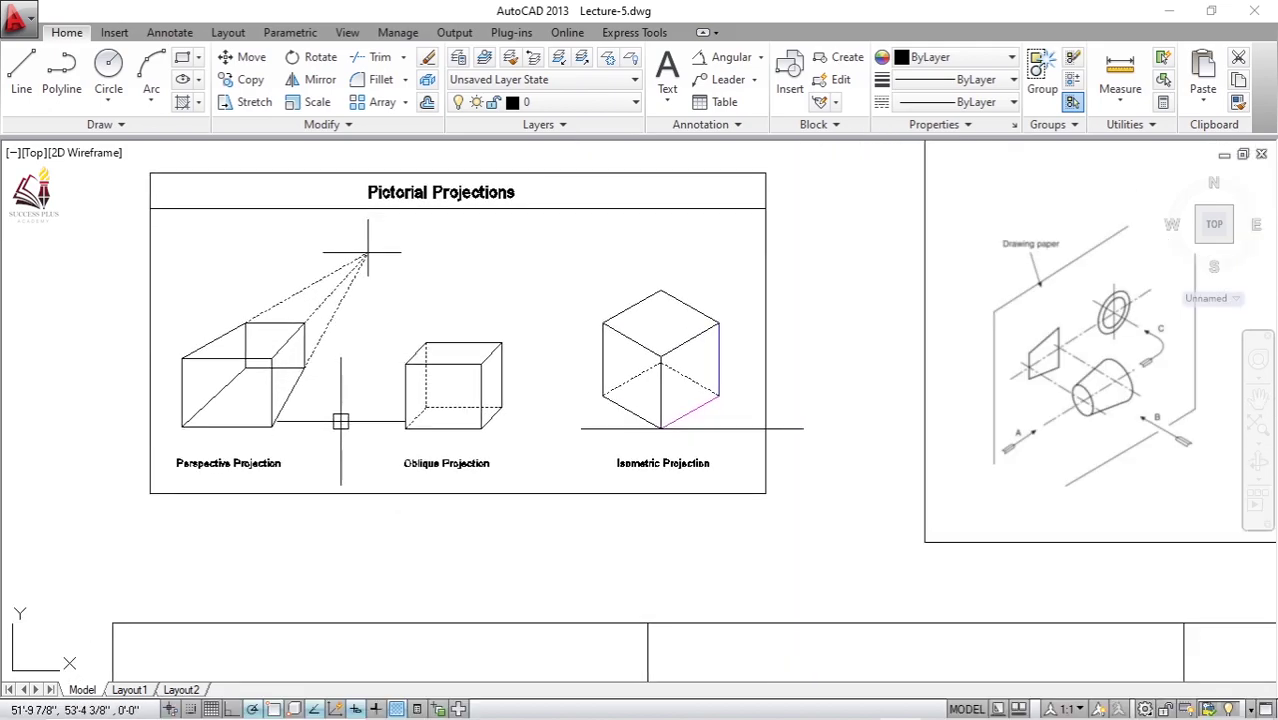
Step: Pan down until the question pages for questions 76–87 fill the view
scroll(341, 421, down, 1)
scroll(325, 316, up, 1)
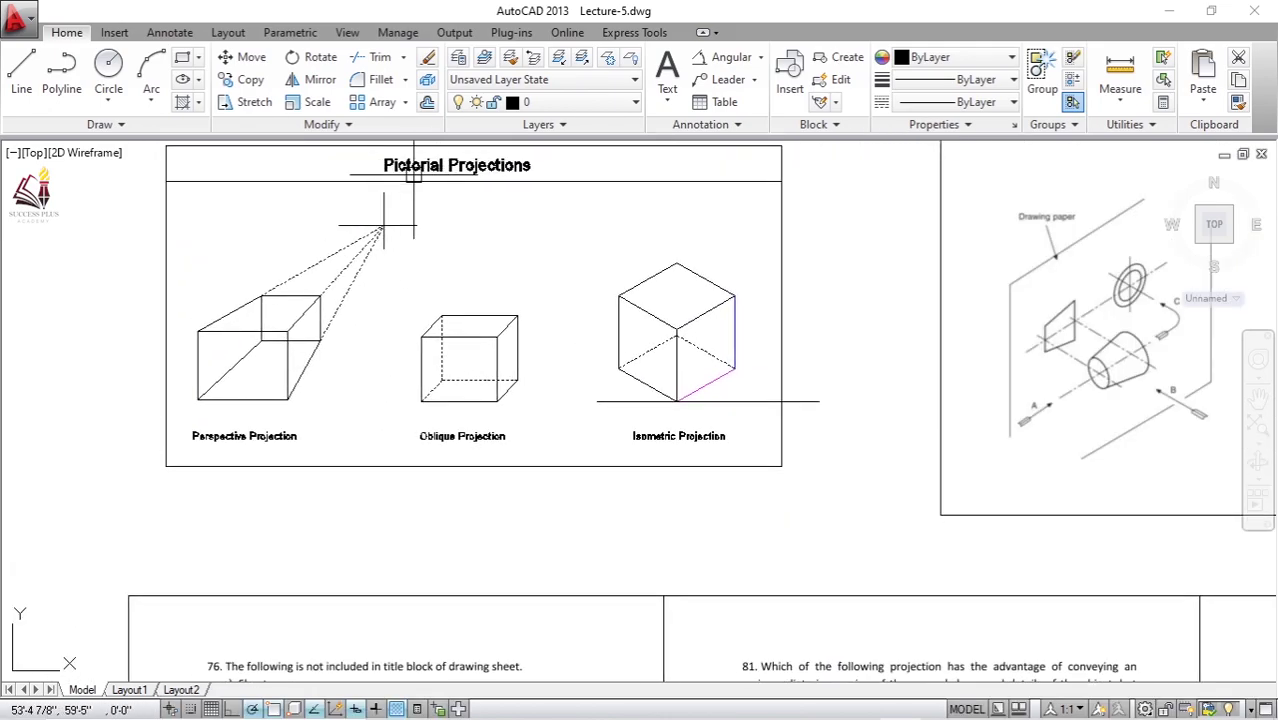
middle_drag(490, 378, 395, 217)
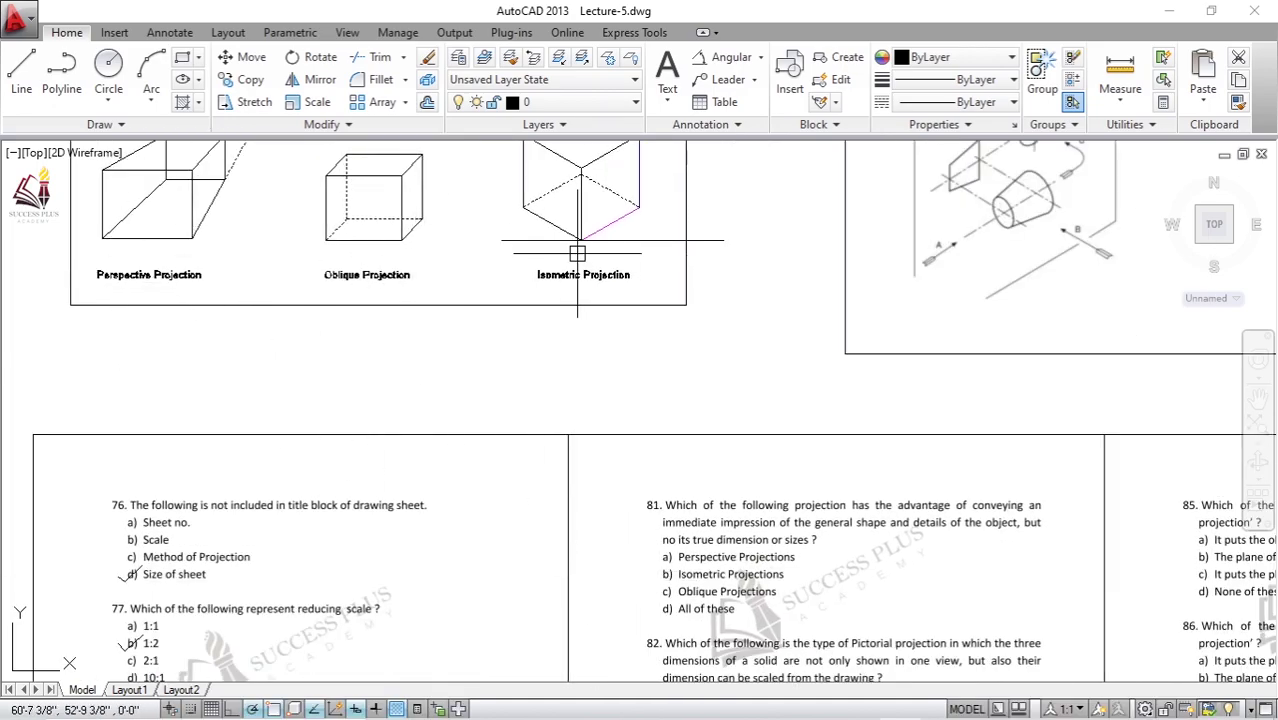
mouse_move(474, 296)
middle_down()
mouse_move(545, 343)
mouse_move(600, 421)
middle_up()
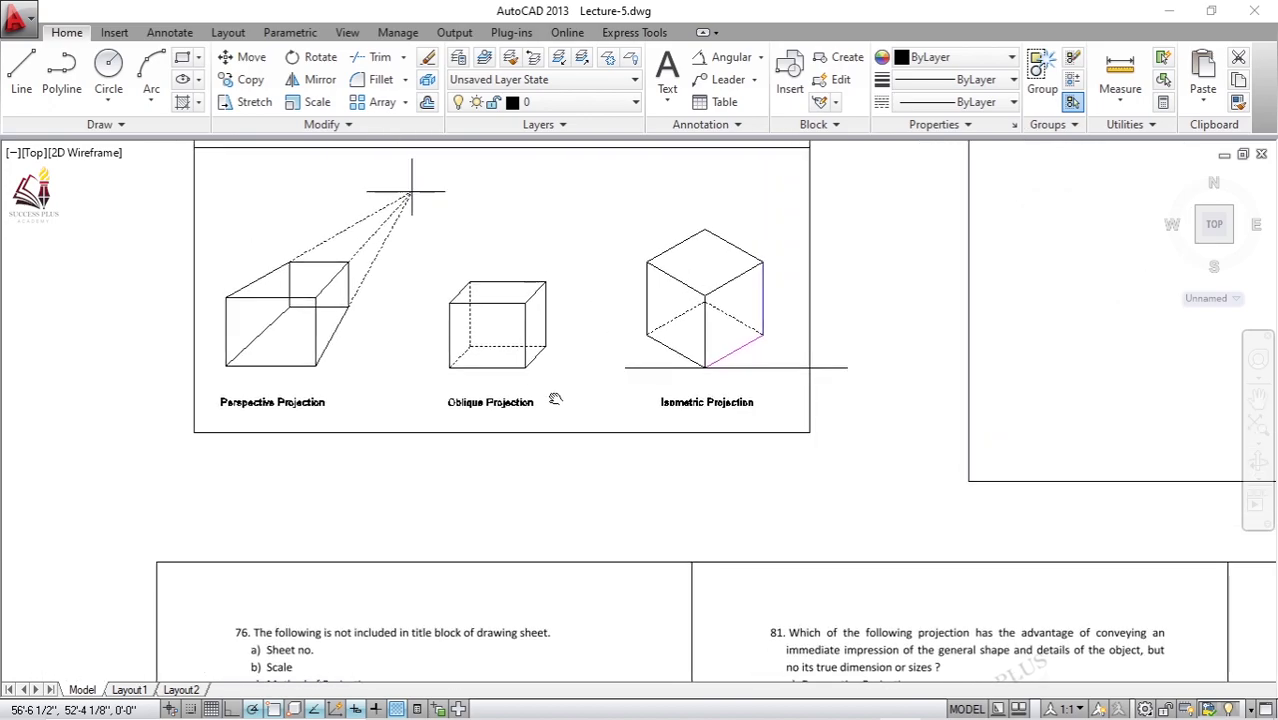
middle_drag(484, 279, 502, 390)
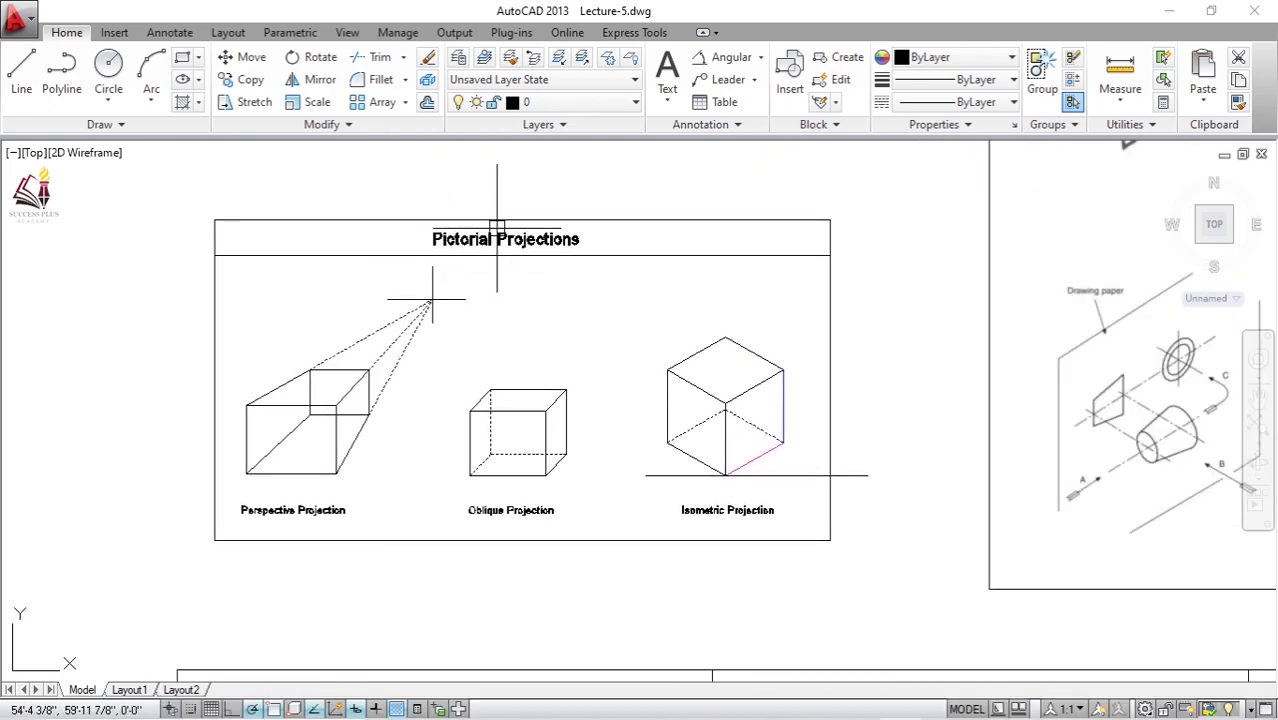
middle_drag(432, 298, 306, 171)
middle_drag(490, 513, 462, 242)
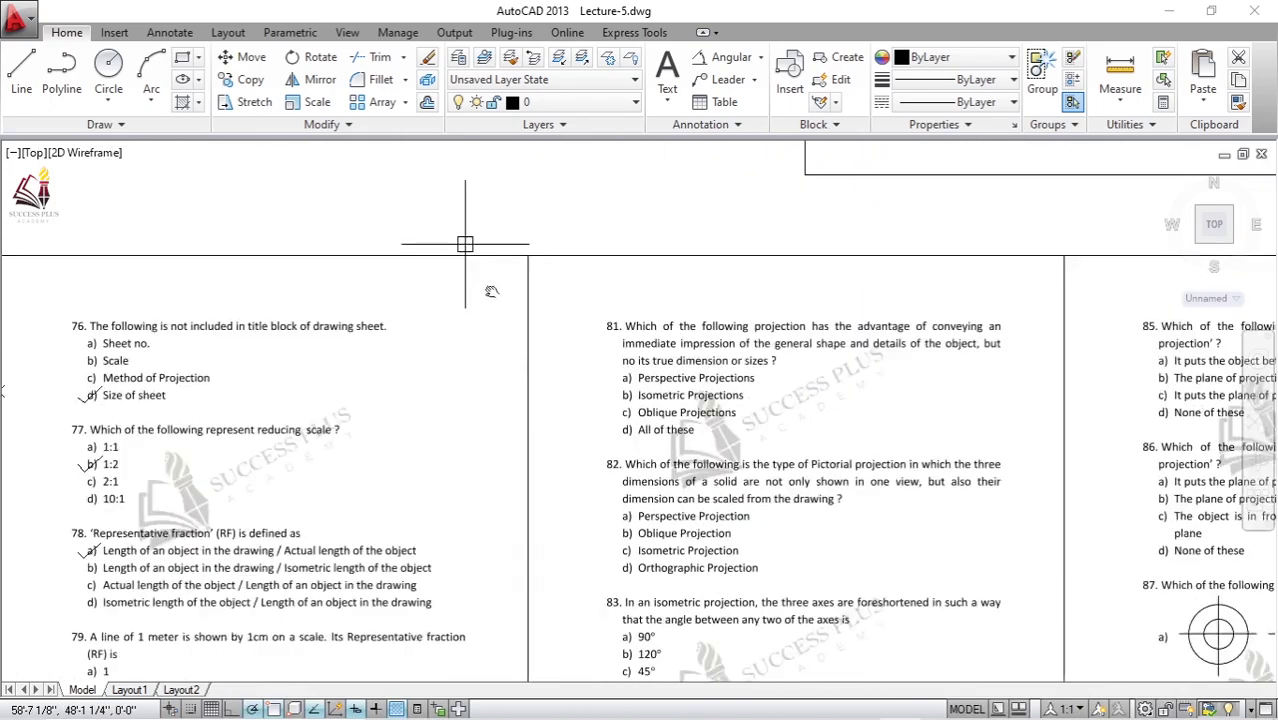
Step: Draw a tick with LINE beside question 81's answer d) All of these
scroll(616, 400, up, 2)
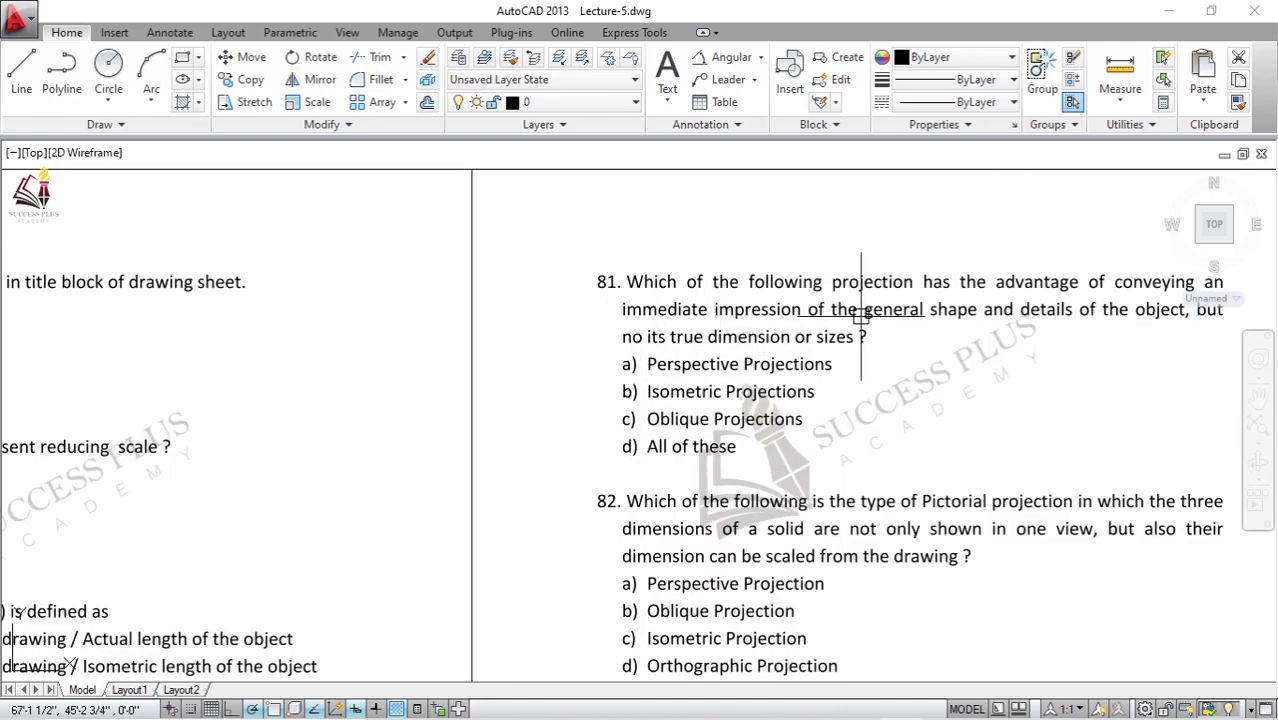
scroll(621, 446, up, 2)
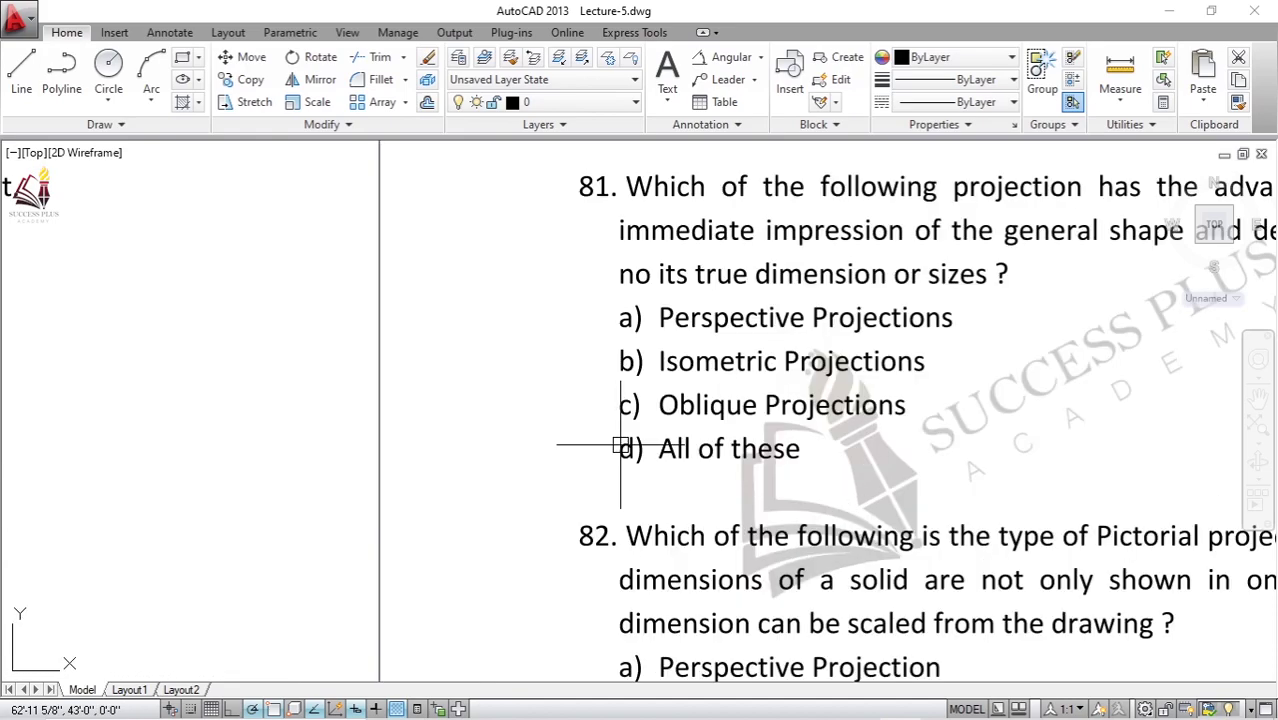
text(l)
key(Return)
click(597, 473)
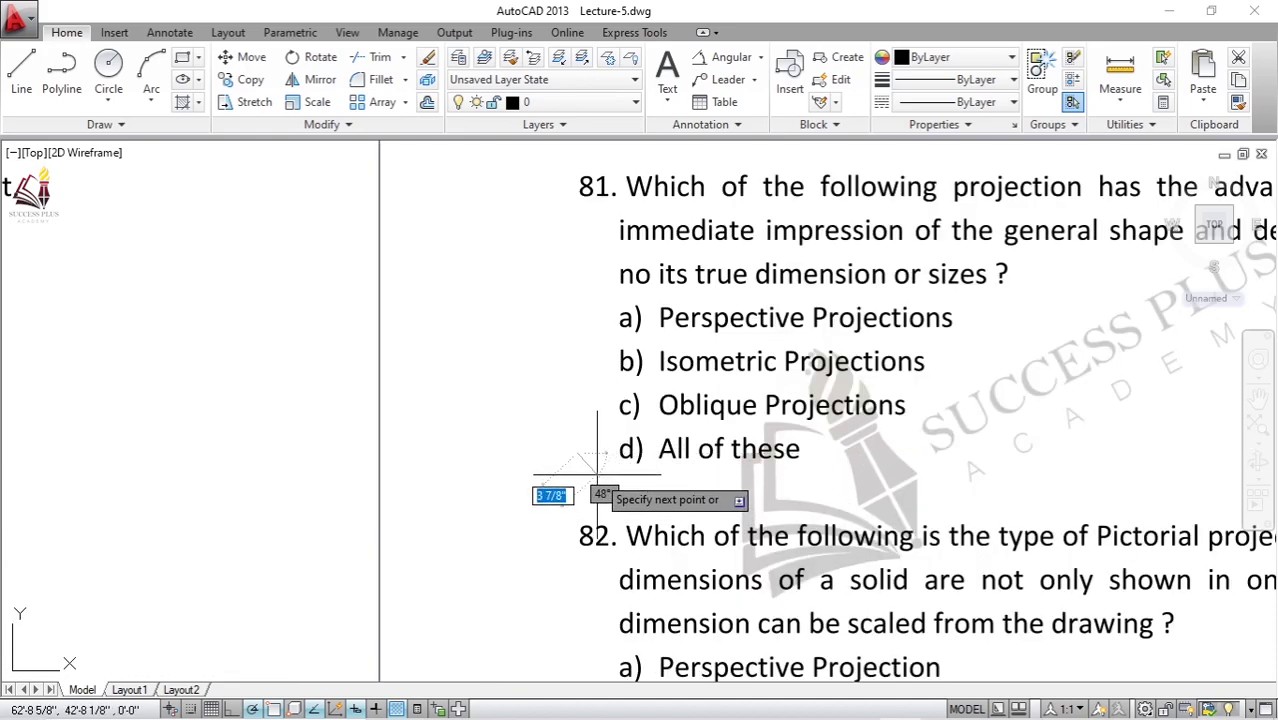
click(662, 433)
key(Return)
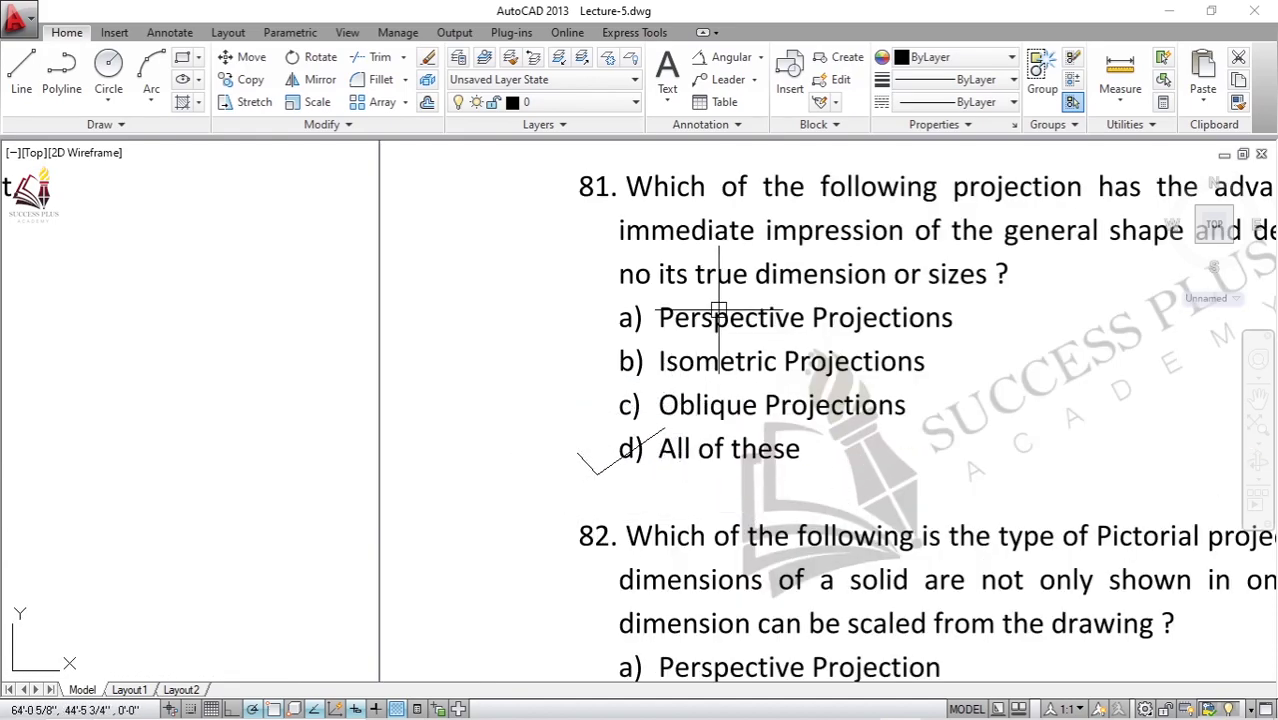
scroll(721, 336, down, 2)
middle_drag(721, 336, 573, 345)
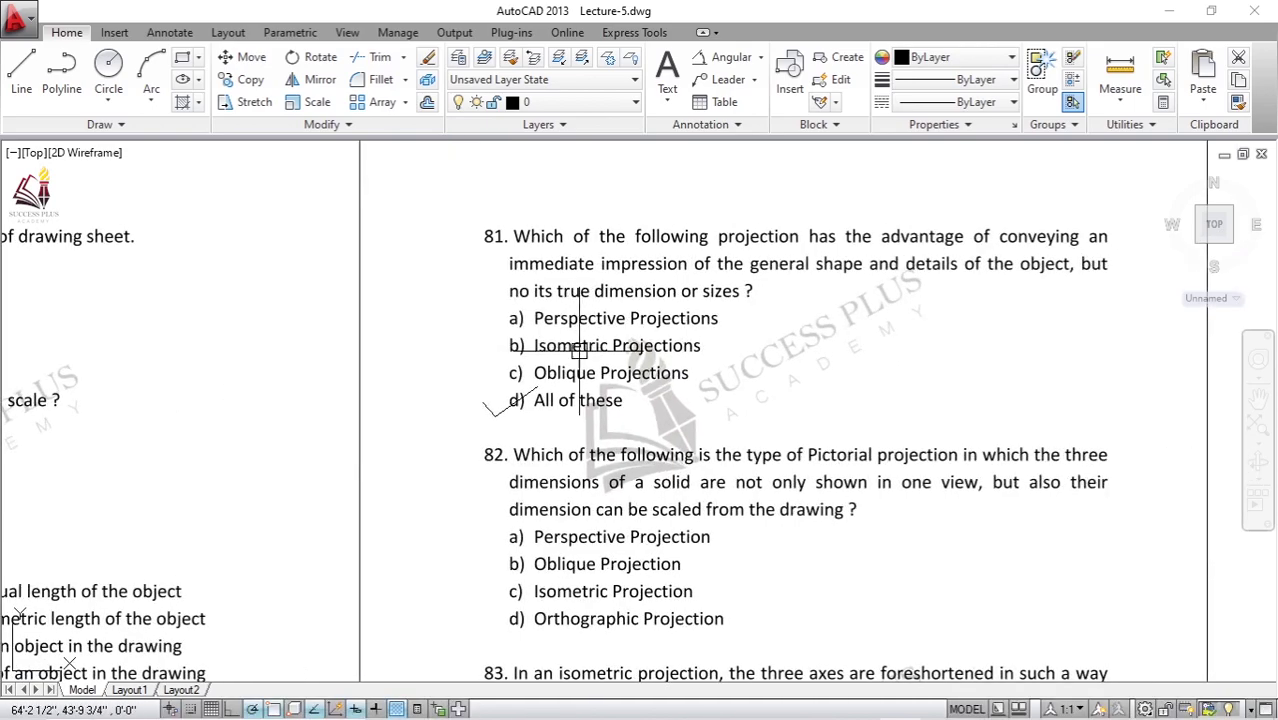
mouse_move(593, 434)
middle_down()
mouse_move(560, 410)
mouse_move(516, 428)
middle_up()
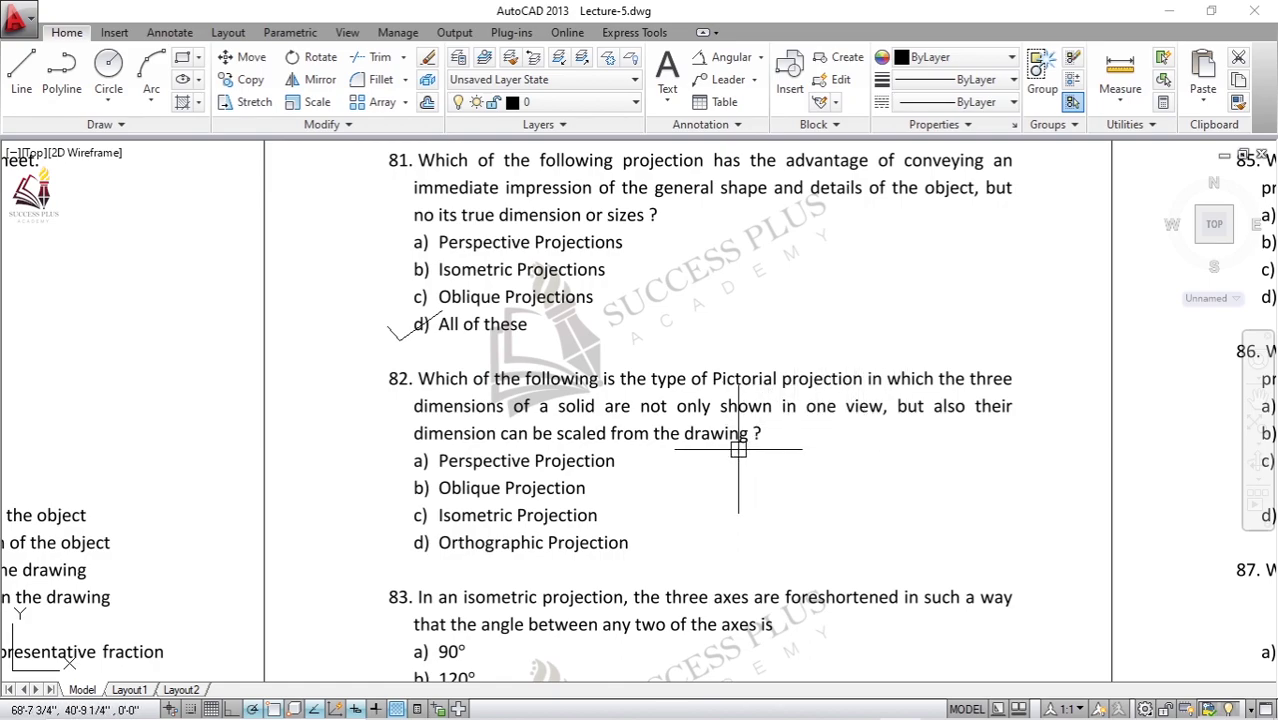
scroll(737, 451, down, 2)
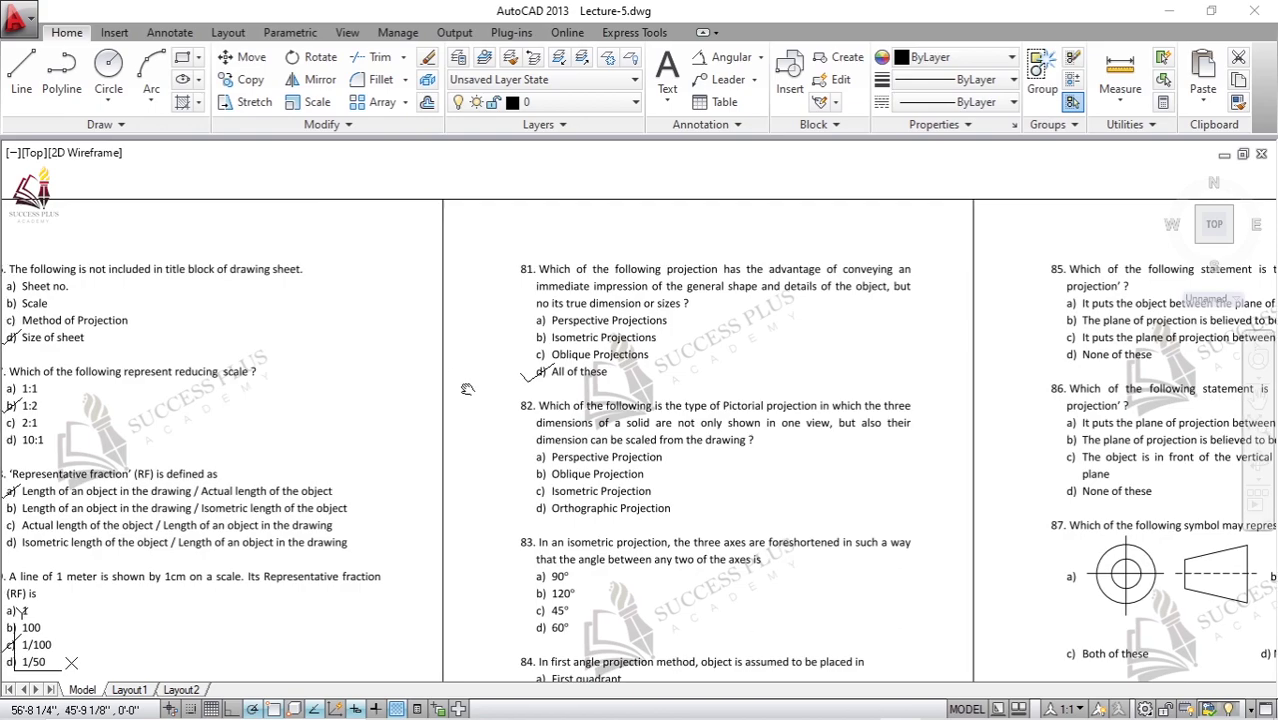
middle_drag(465, 385, 622, 505)
middle_drag(706, 279, 685, 371)
scroll(685, 371, up, 1)
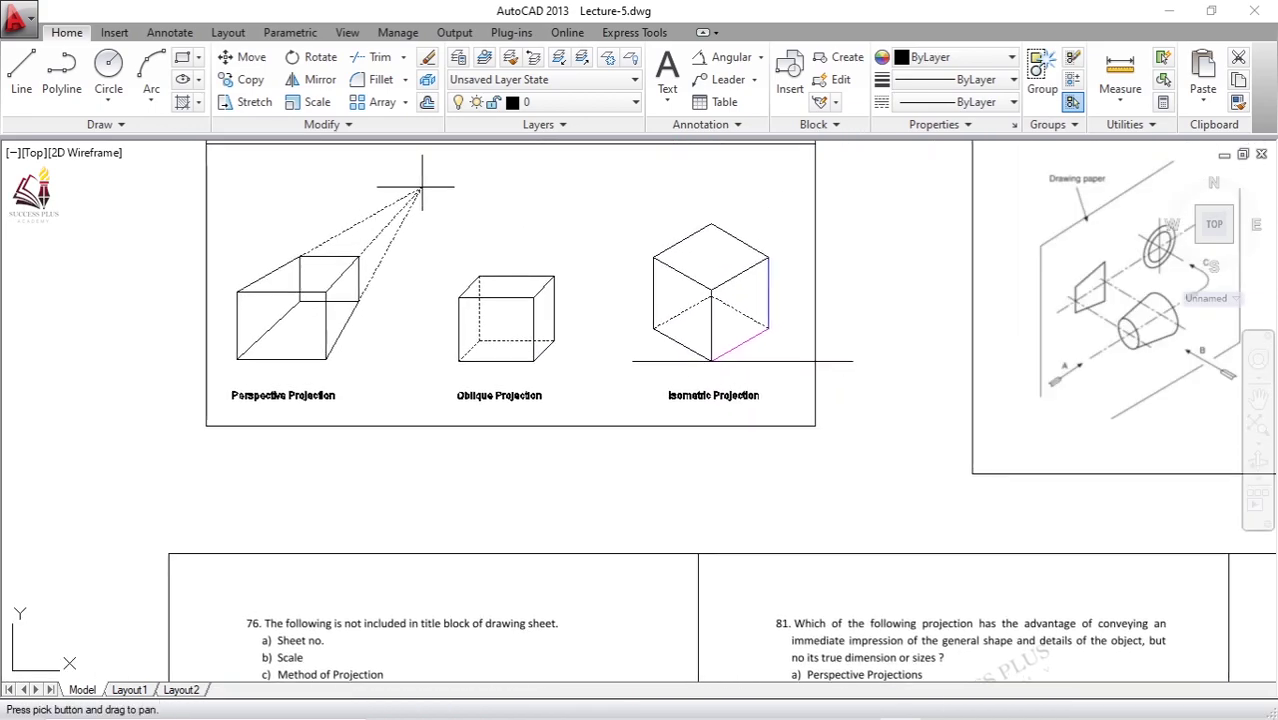
scroll(728, 391, up, 2)
middle_drag(716, 290, 659, 365)
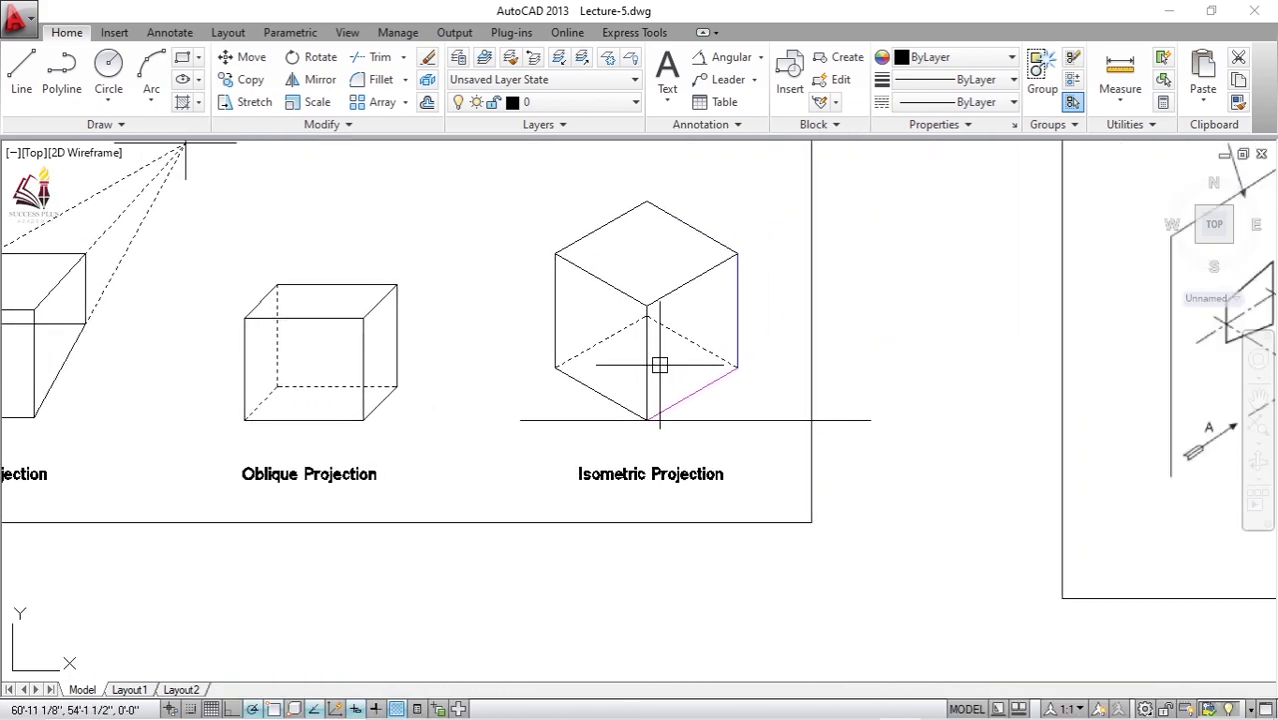
mouse_move(440, 282)
middle_down()
mouse_move(533, 362)
mouse_move(527, 372)
middle_up()
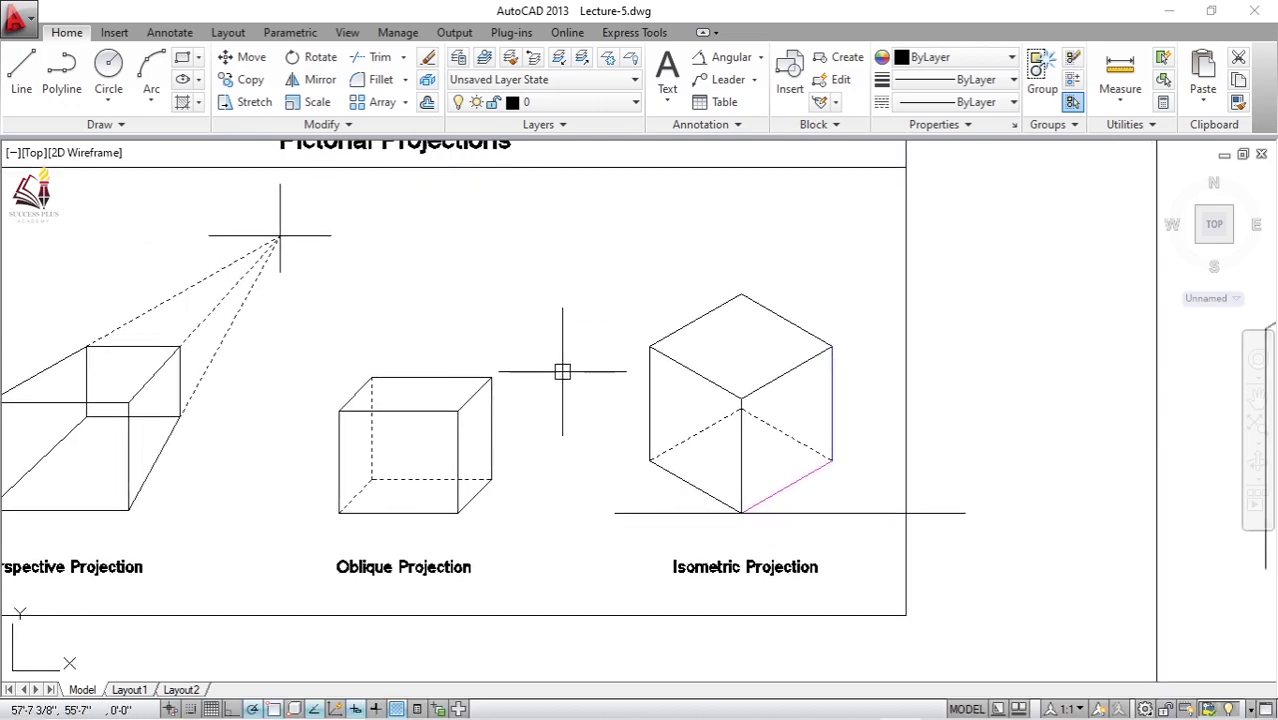
mouse_move(594, 403)
middle_down()
mouse_move(501, 306)
mouse_move(456, 348)
middle_up()
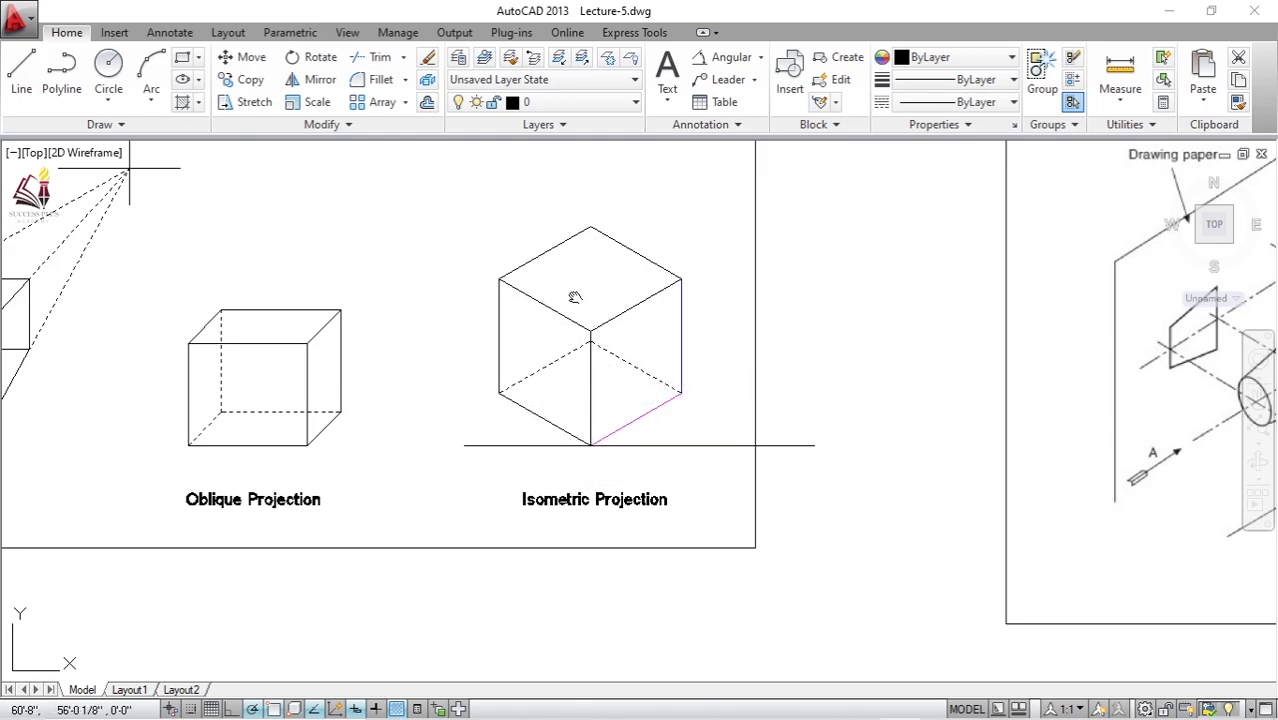
scroll(579, 297, down, 2)
middle_drag(210, 280, 125, 312)
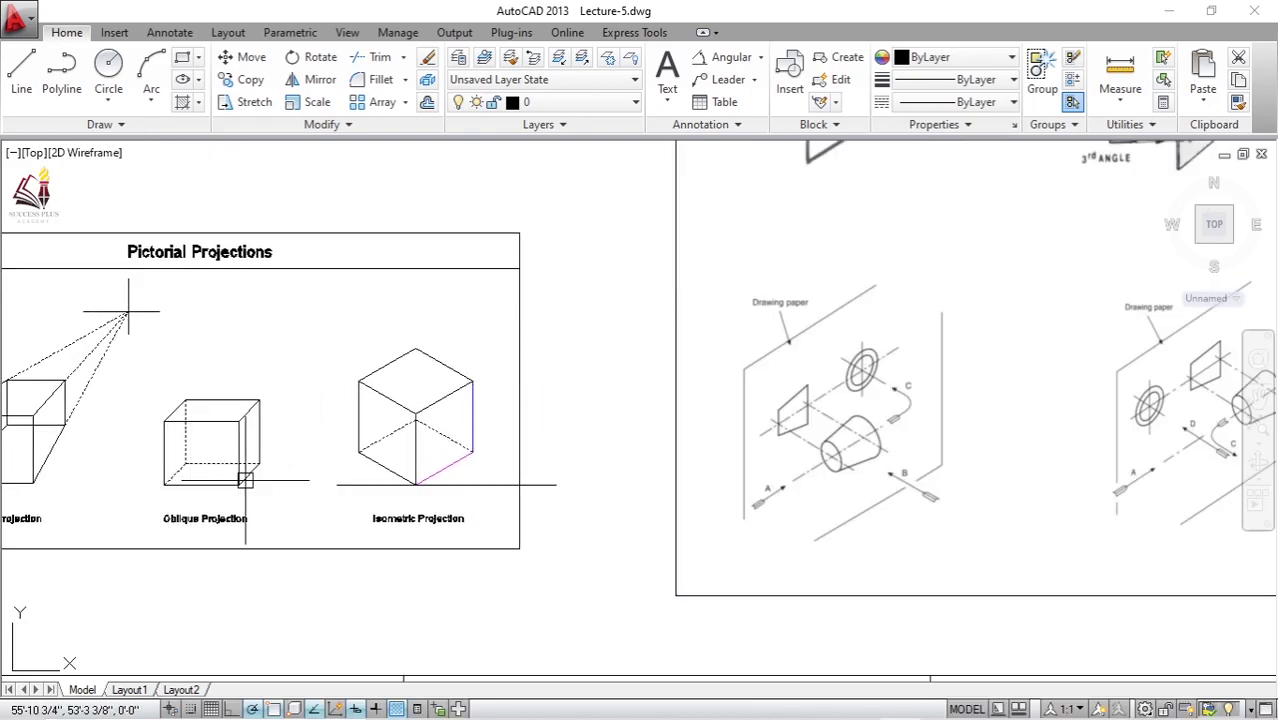
scroll(331, 517, up, 2)
mouse_move(331, 517)
middle_down()
mouse_move(324, 393)
mouse_move(470, 437)
middle_up()
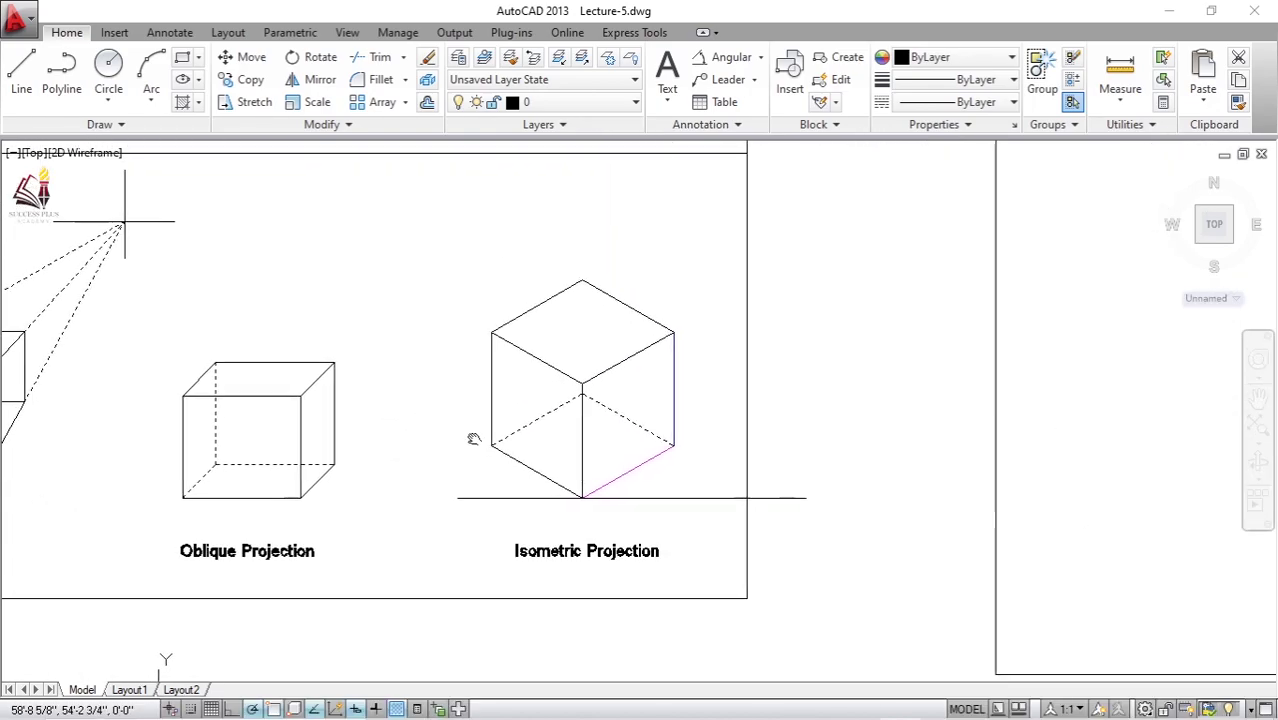
middle_drag(476, 340, 508, 415)
scroll(595, 372, down, 2)
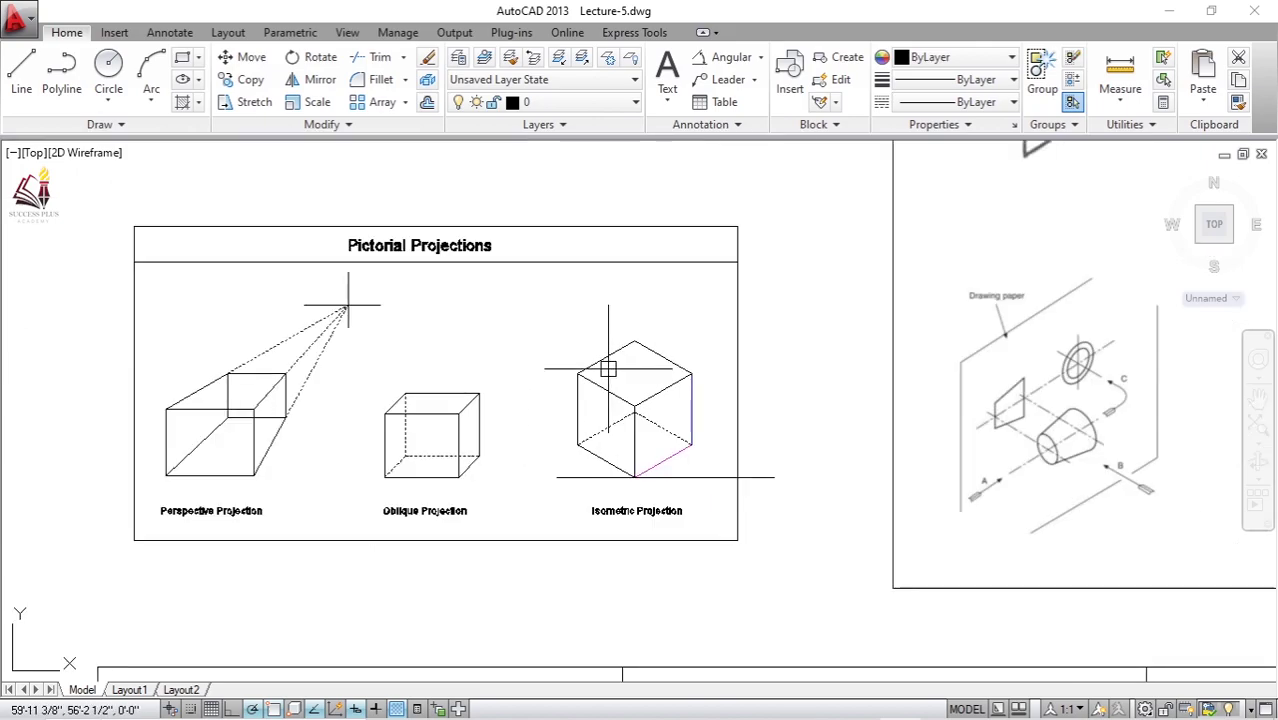
mouse_move(633, 397)
middle_down()
mouse_move(457, 369)
mouse_move(457, 61)
middle_up()
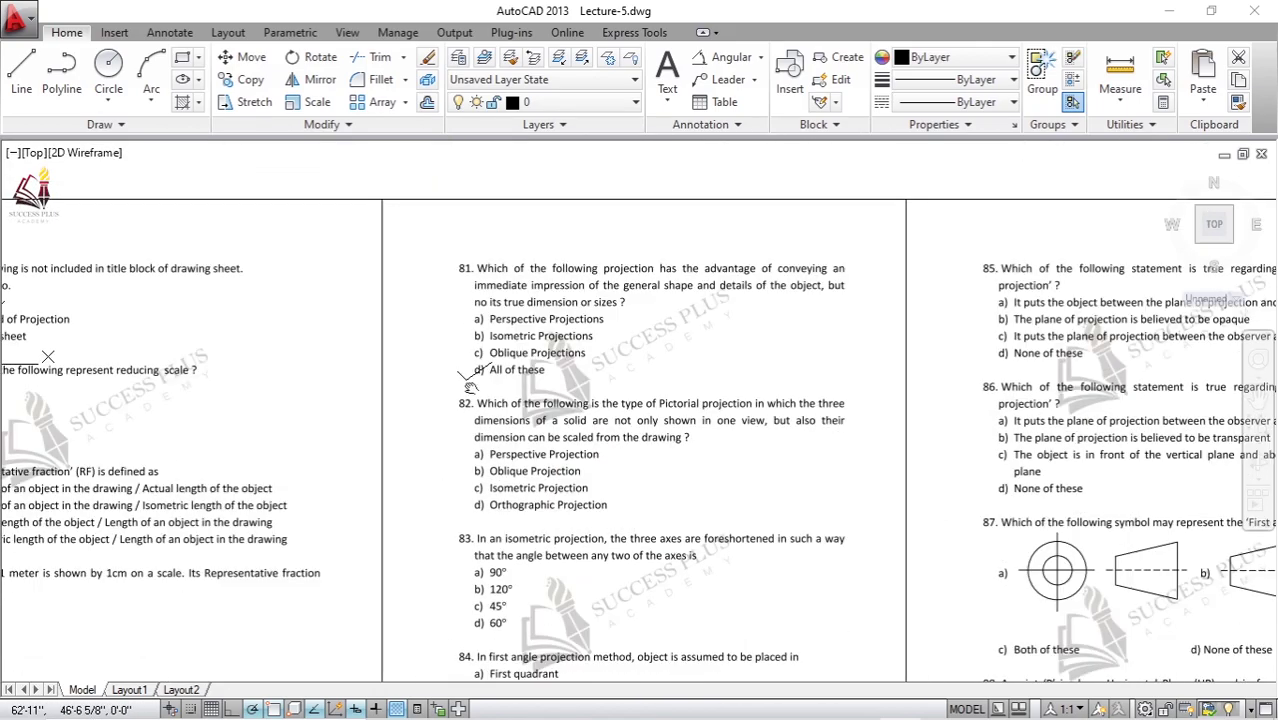
Step: Draw a two-stroke tick with LINE beside option c) Isometric Projection
scroll(458, 490, up, 2)
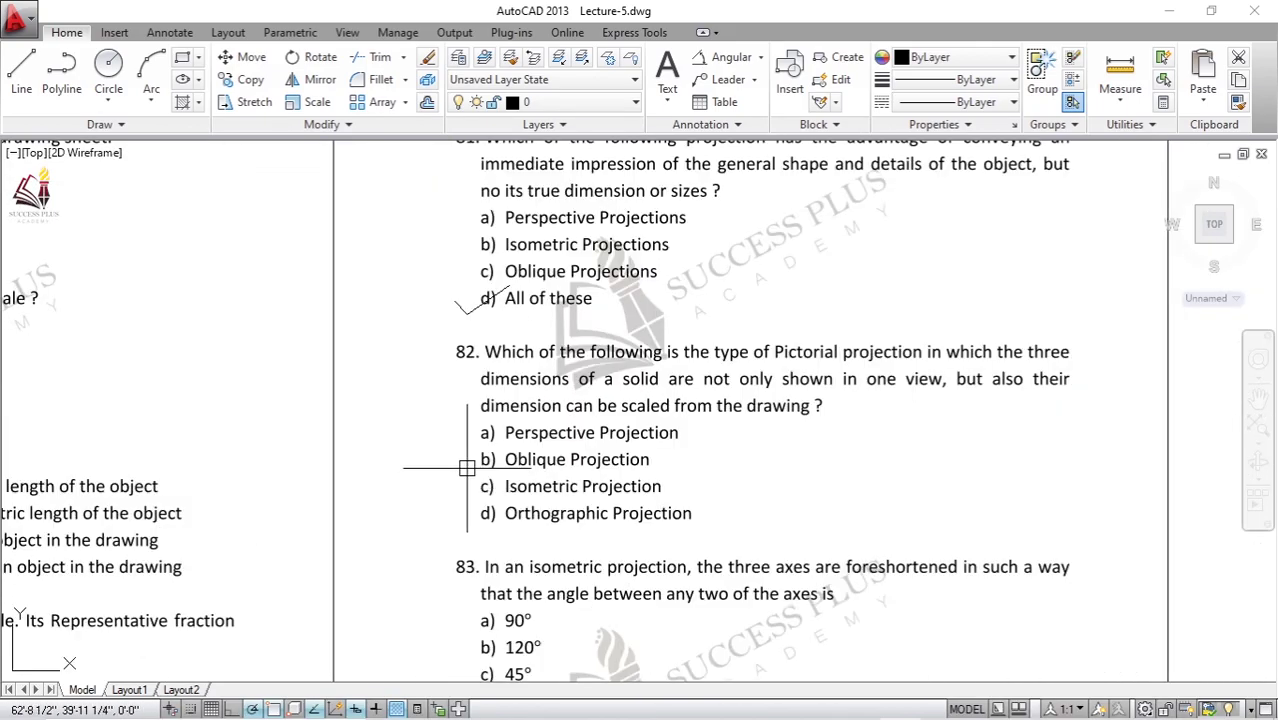
key(l)
key(Return)
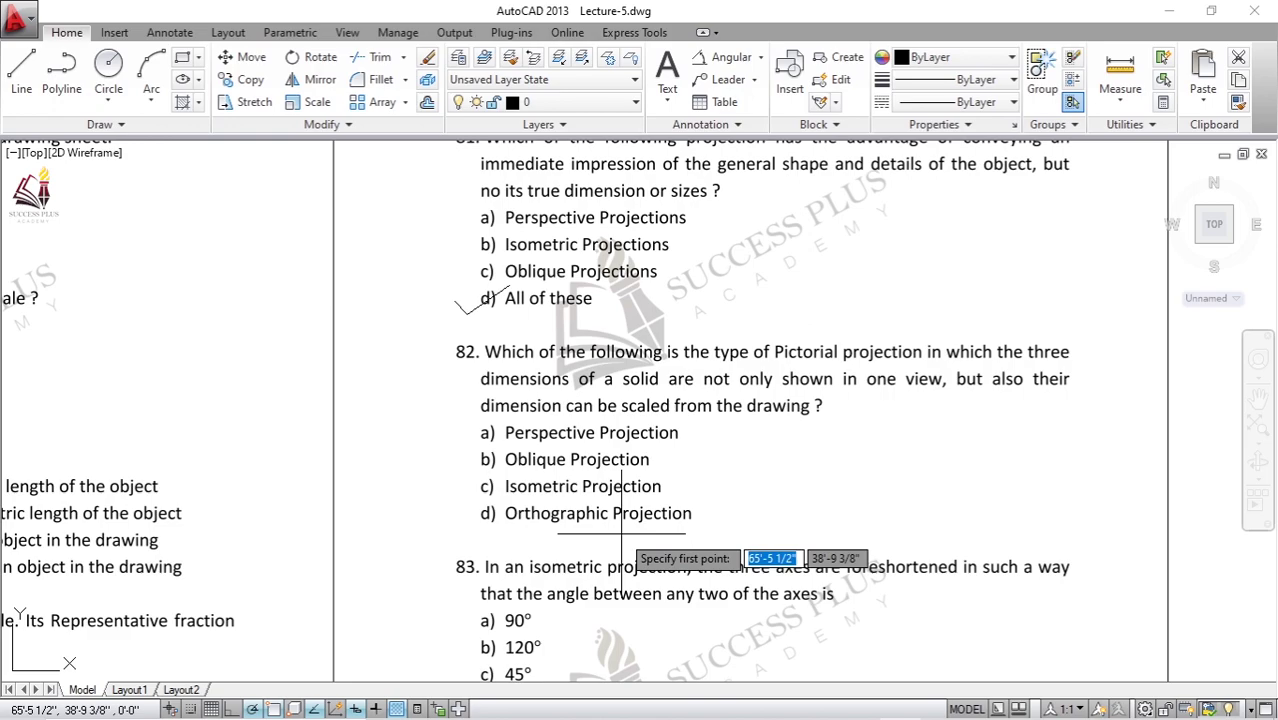
click(465, 487)
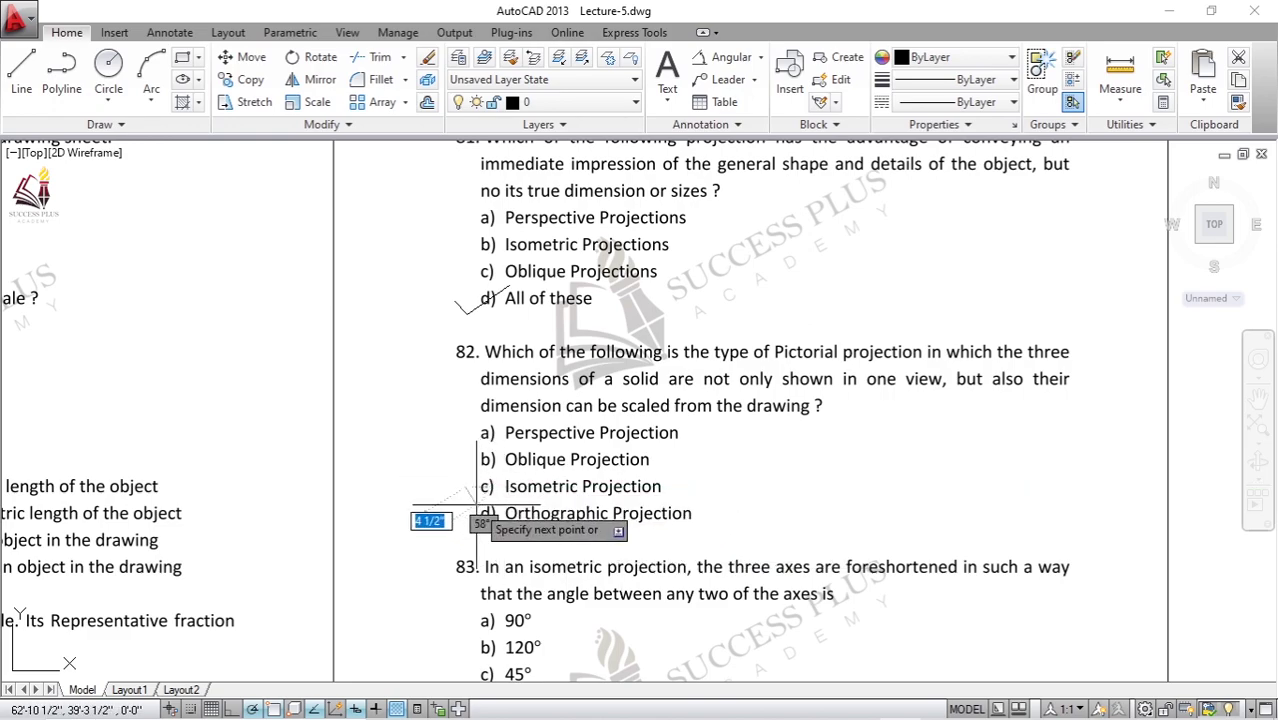
click(477, 503)
click(518, 479)
key(Return)
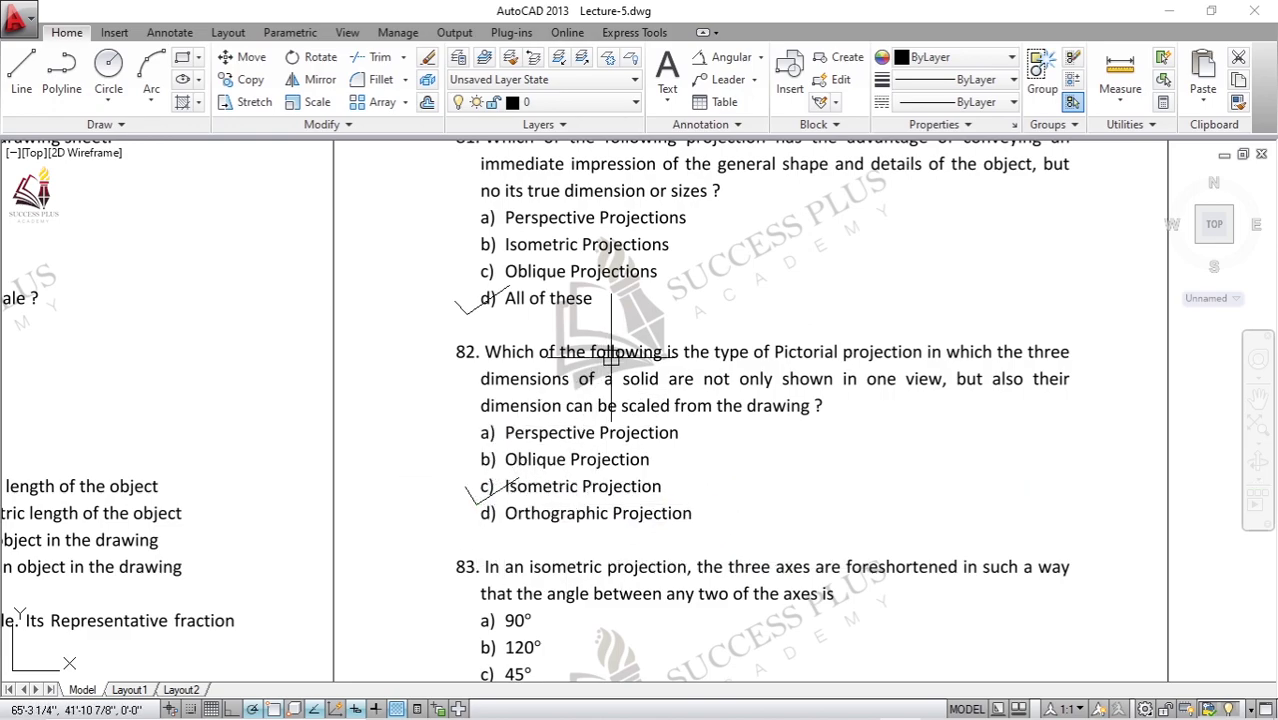
Step: Zoom and pan to bring questions 83 and 84 into view
scroll(611, 357, down, 2)
scroll(592, 482, up, 2)
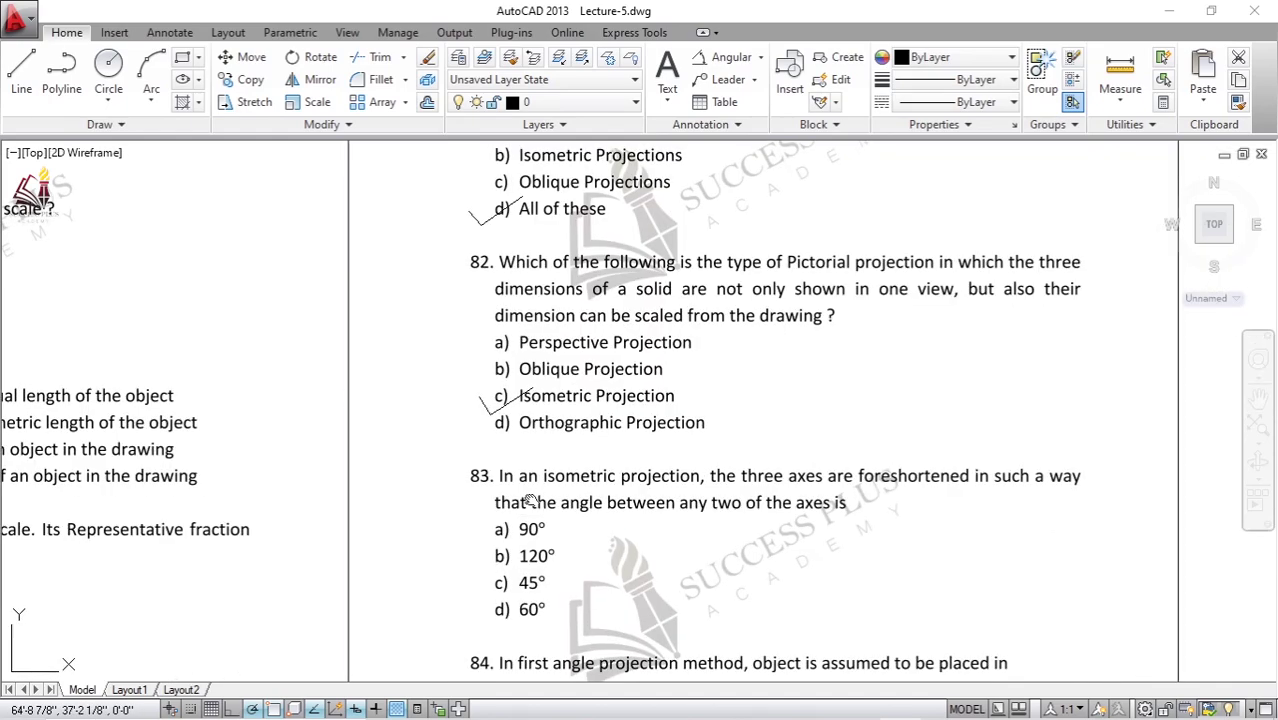
scroll(530, 500, down, 2)
scroll(550, 512, up, 2)
middle_drag(548, 520, 467, 376)
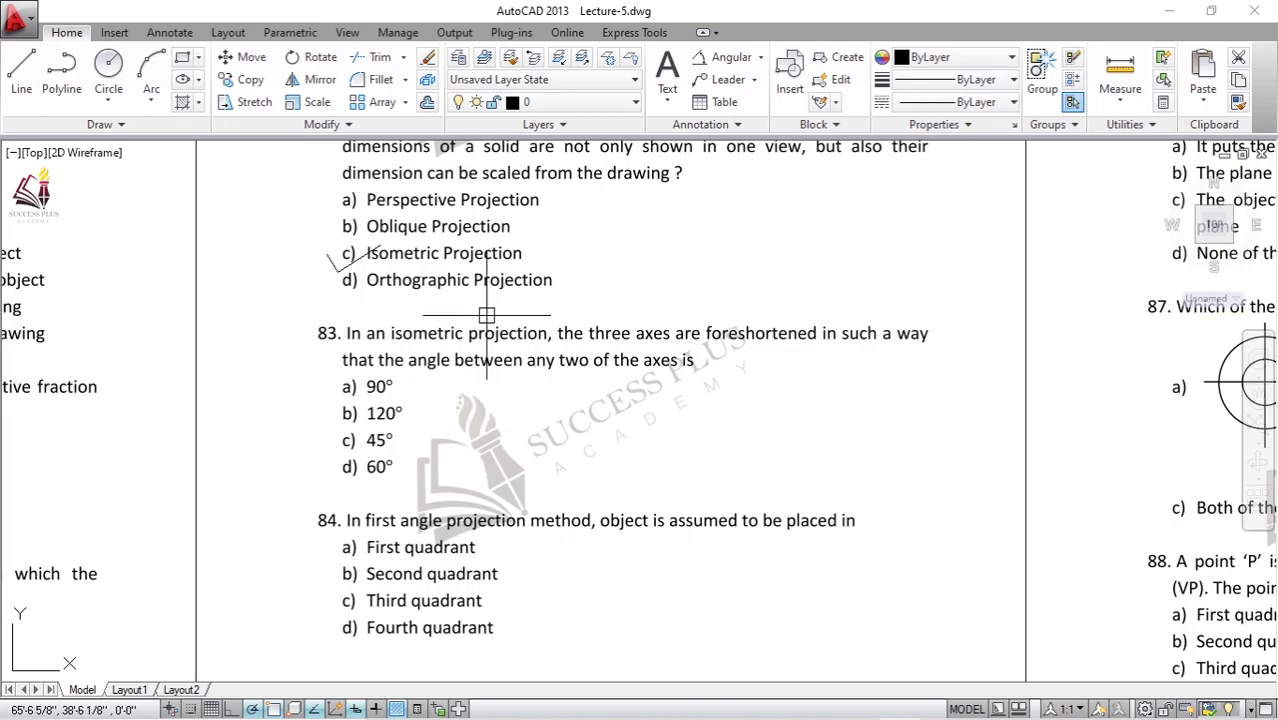
scroll(500, 440, down, 2)
scroll(510, 450, down, 1)
scroll(524, 466, down, 2)
middle_drag(522, 466, 605, 642)
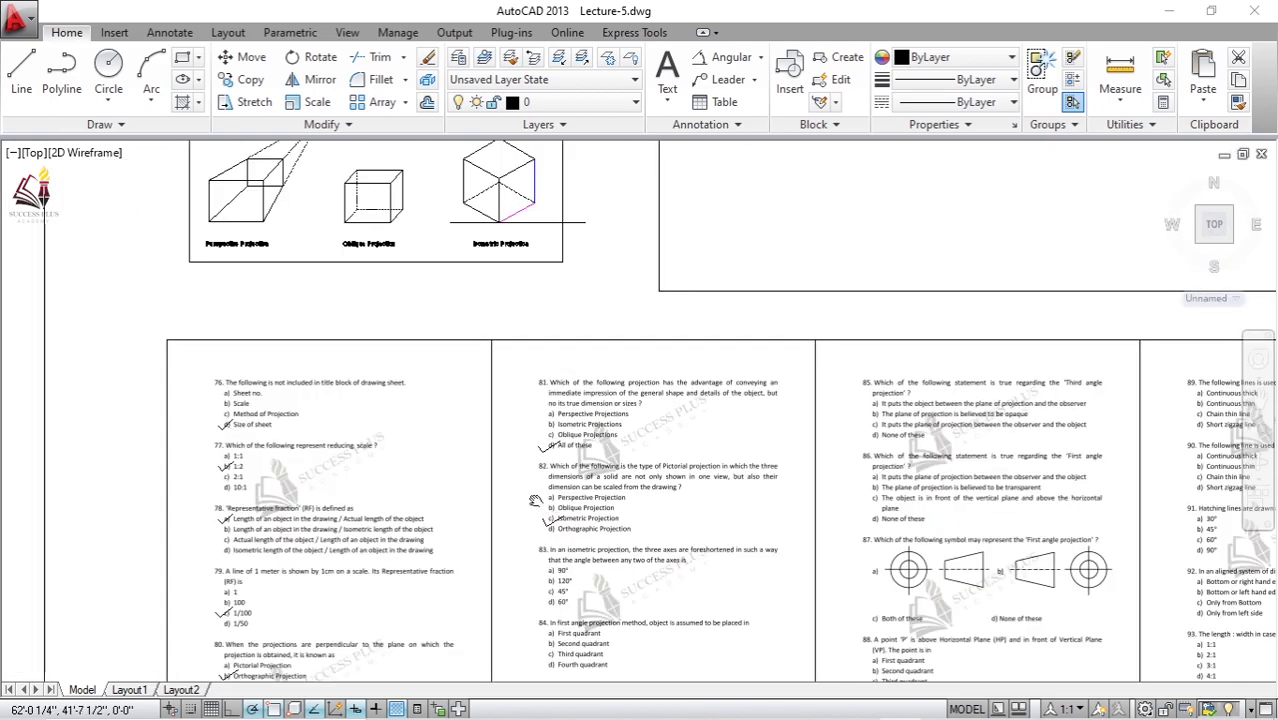
scroll(545, 240, up, 1)
scroll(551, 234, up, 4)
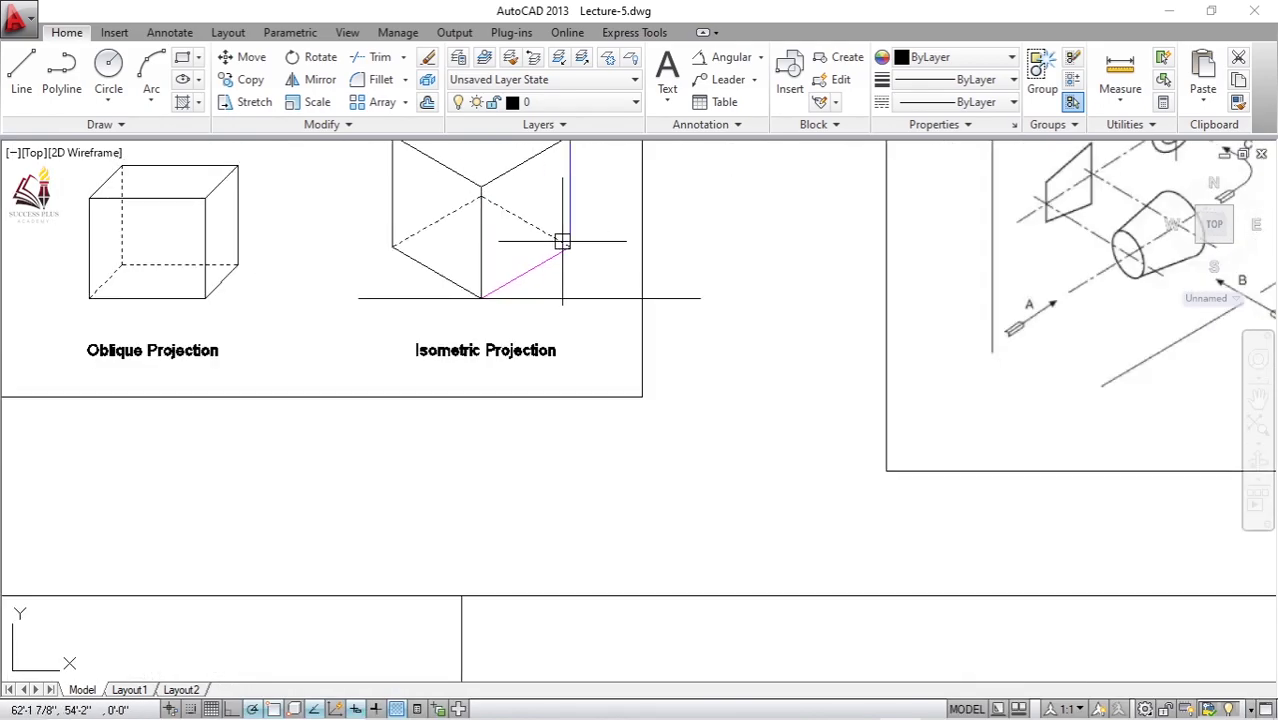
scroll(545, 232, up, 1)
text(x)
key(Return)
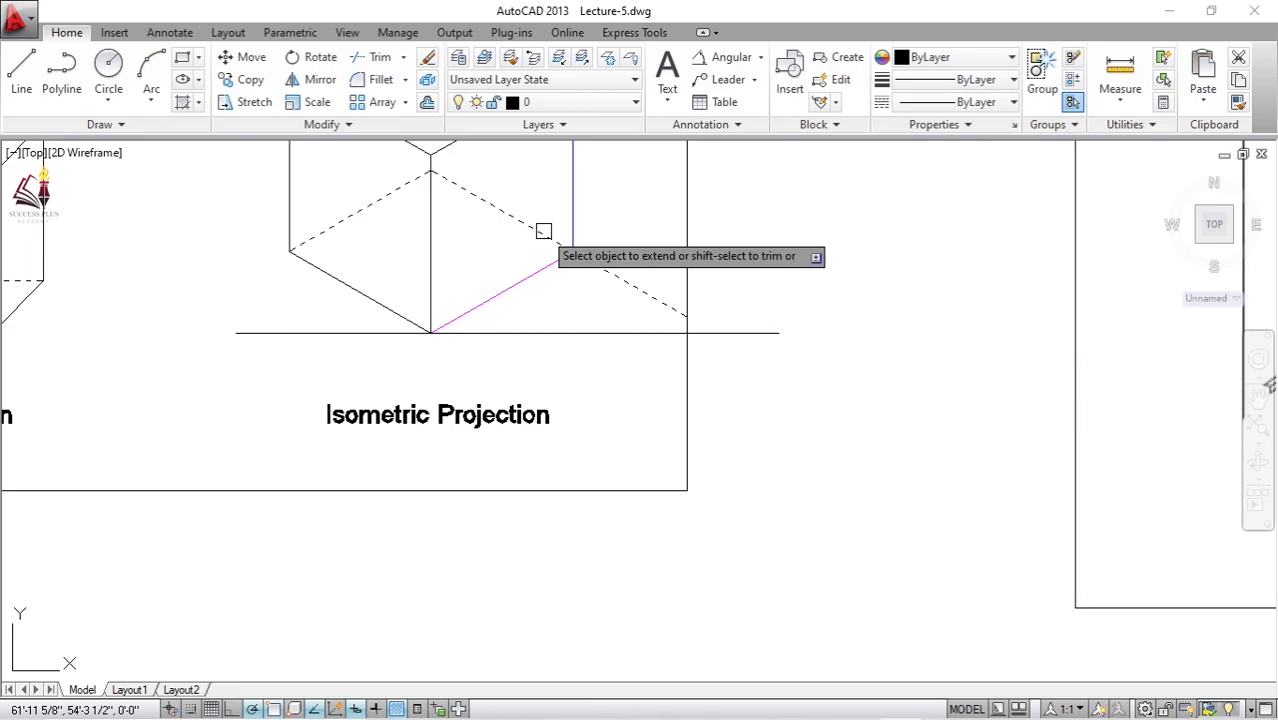
middle_drag(568, 266, 555, 344)
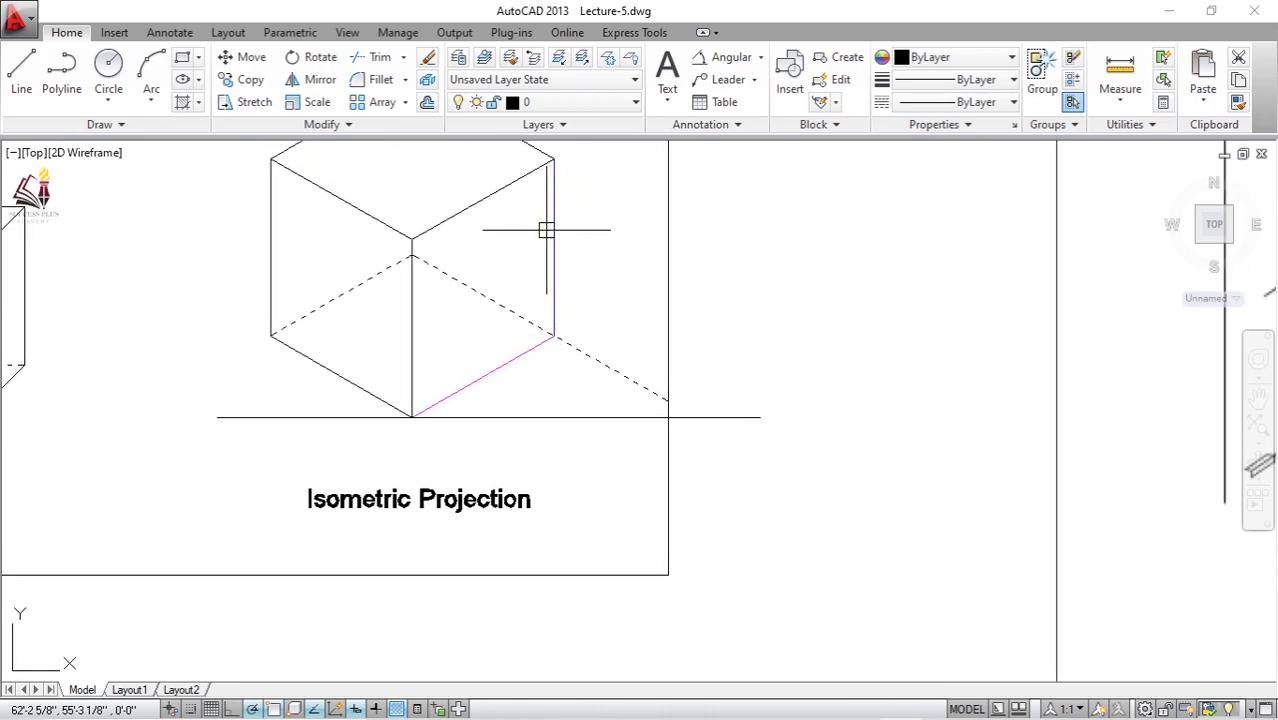
click(553, 222)
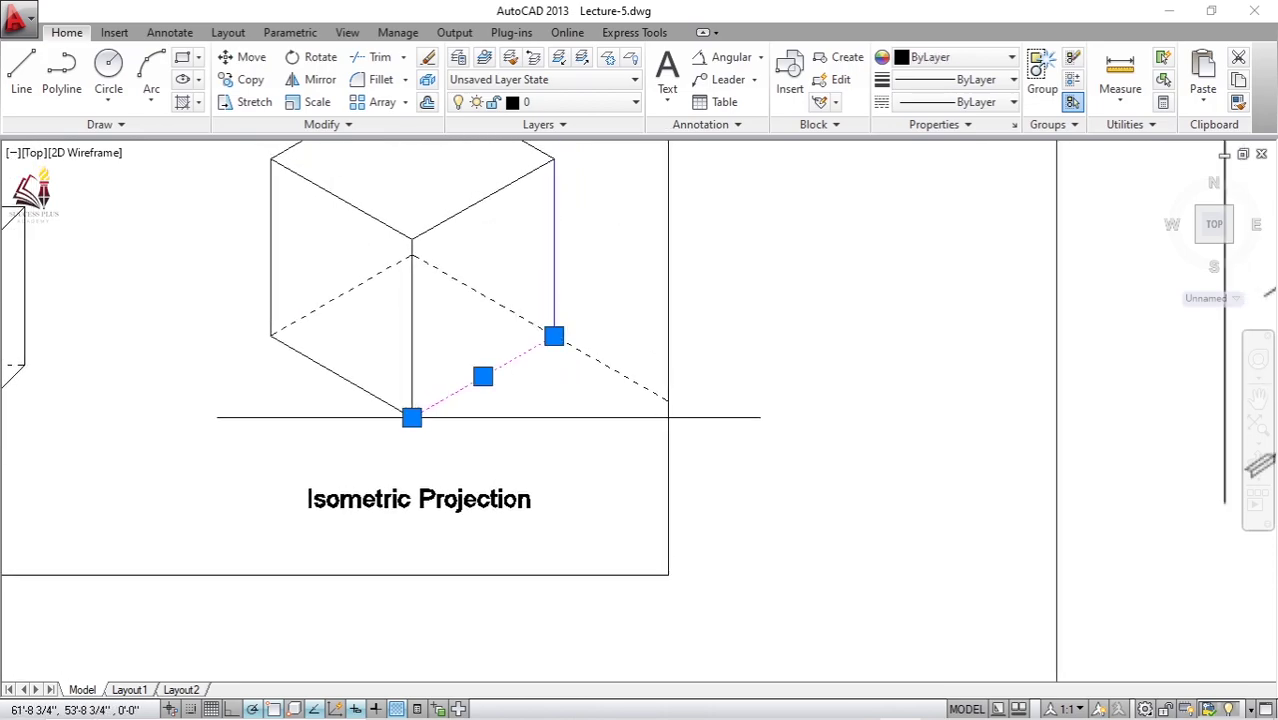
key(Escape)
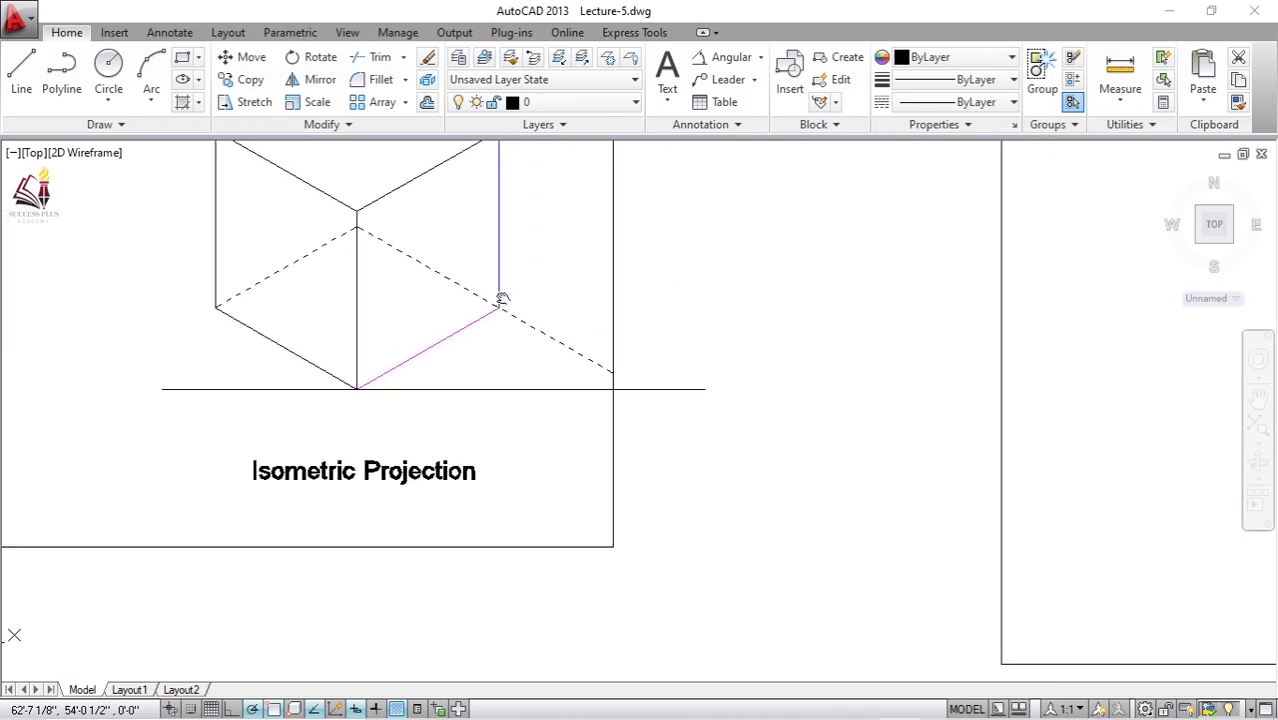
scroll(495, 294, down, 2)
middle_drag(550, 486, 476, 359)
Step: Draw a two-stroke tick with LINE beside question 83's answer b) 120°
scroll(483, 465, down, 2)
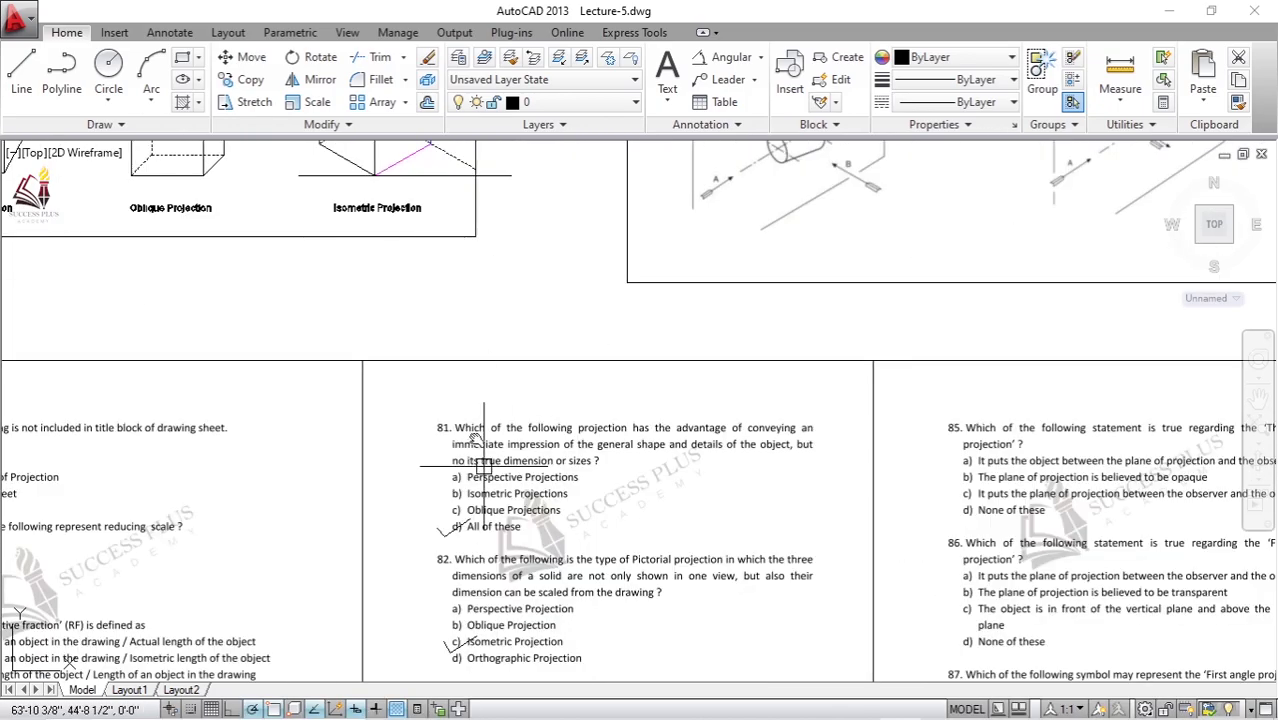
middle_drag(470, 640, 441, 577)
scroll(441, 577, up, 2)
scroll(450, 557, up, 2)
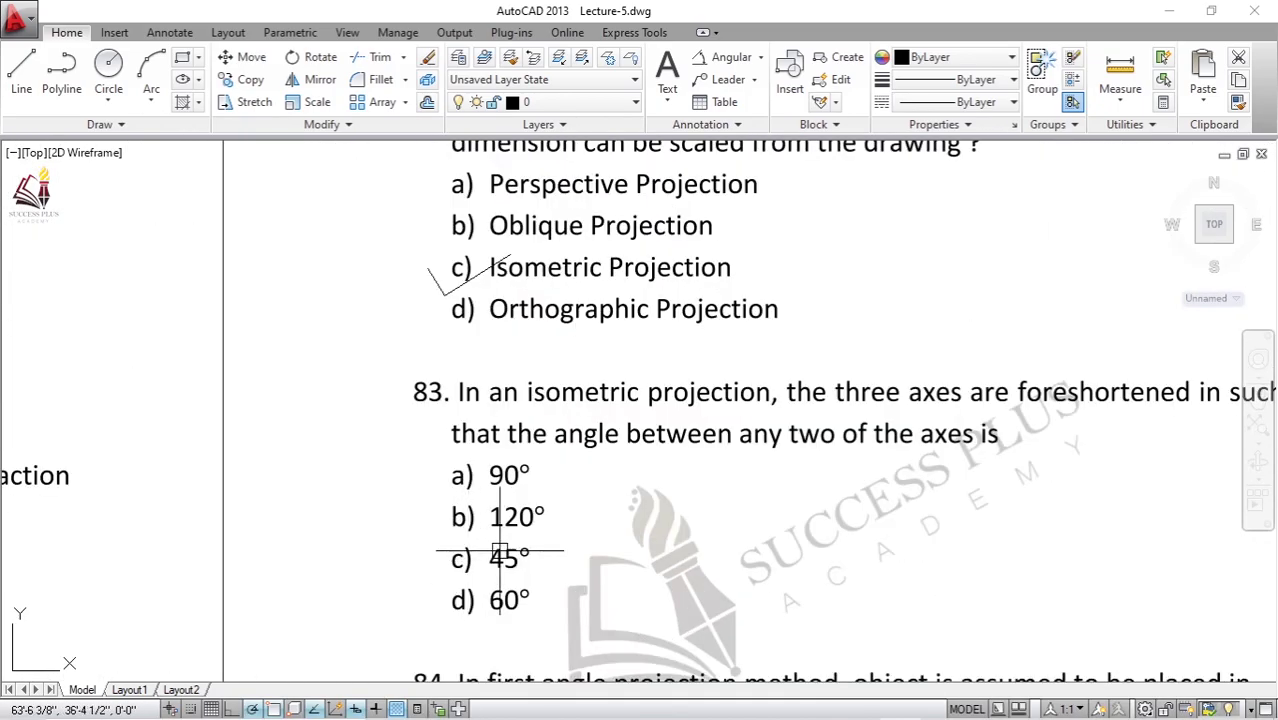
text(l)
key(Return)
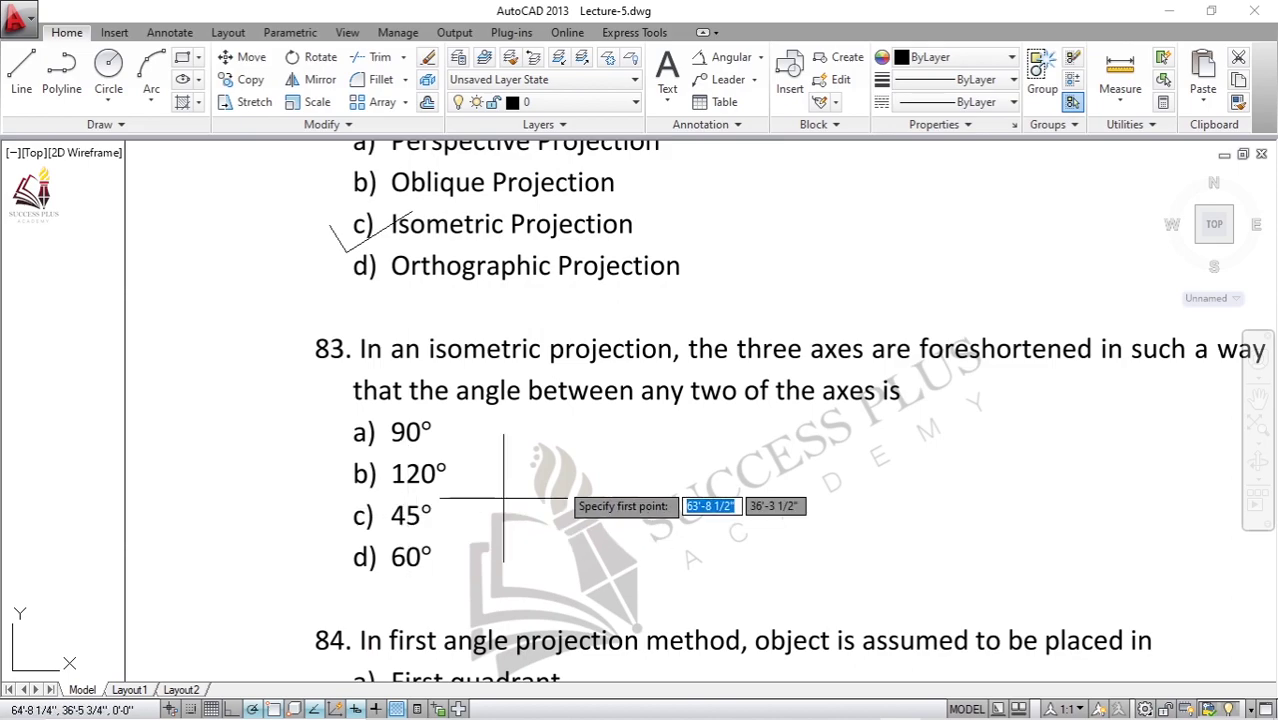
middle_drag(871, 390, 765, 390)
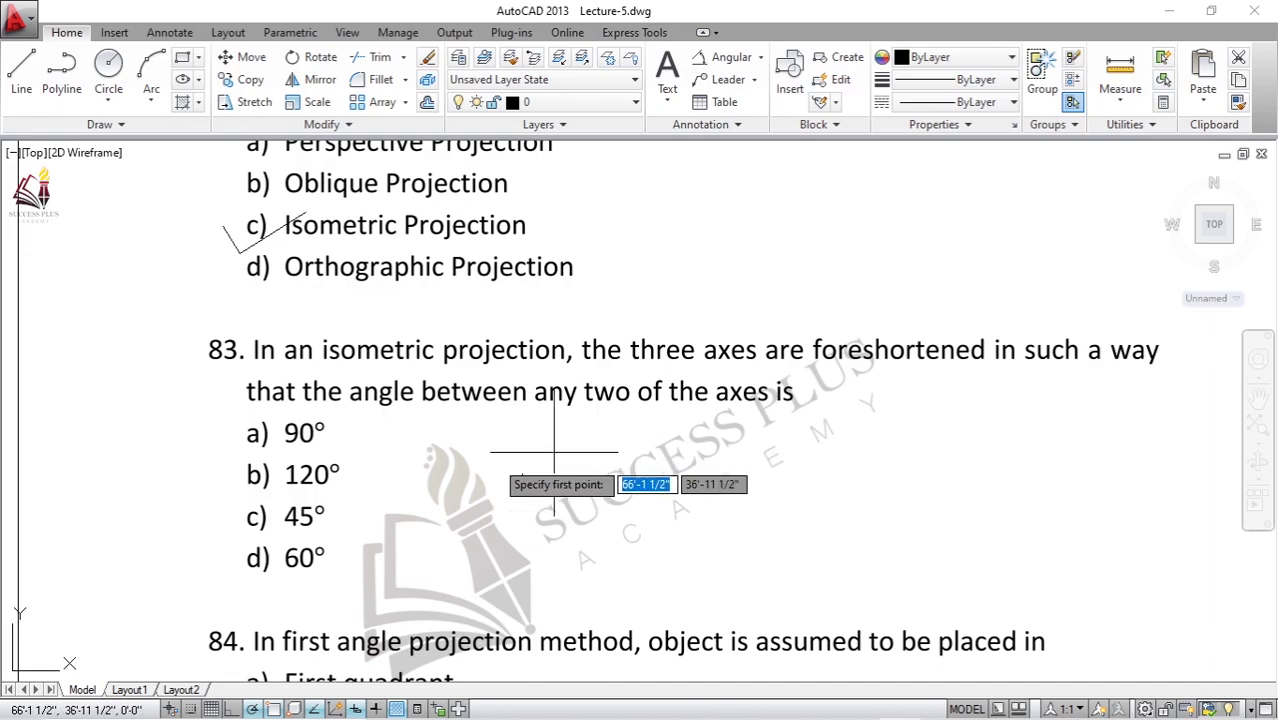
middle_drag(428, 366, 562, 346)
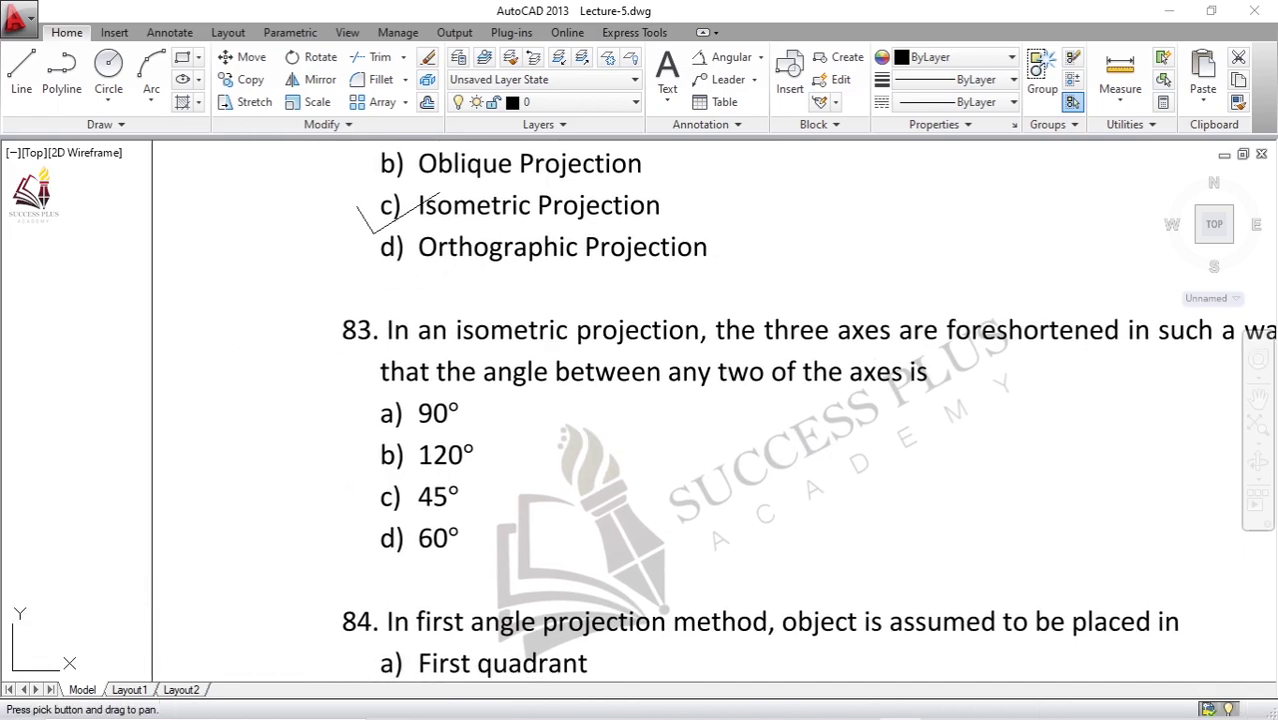
click(352, 461)
click(369, 483)
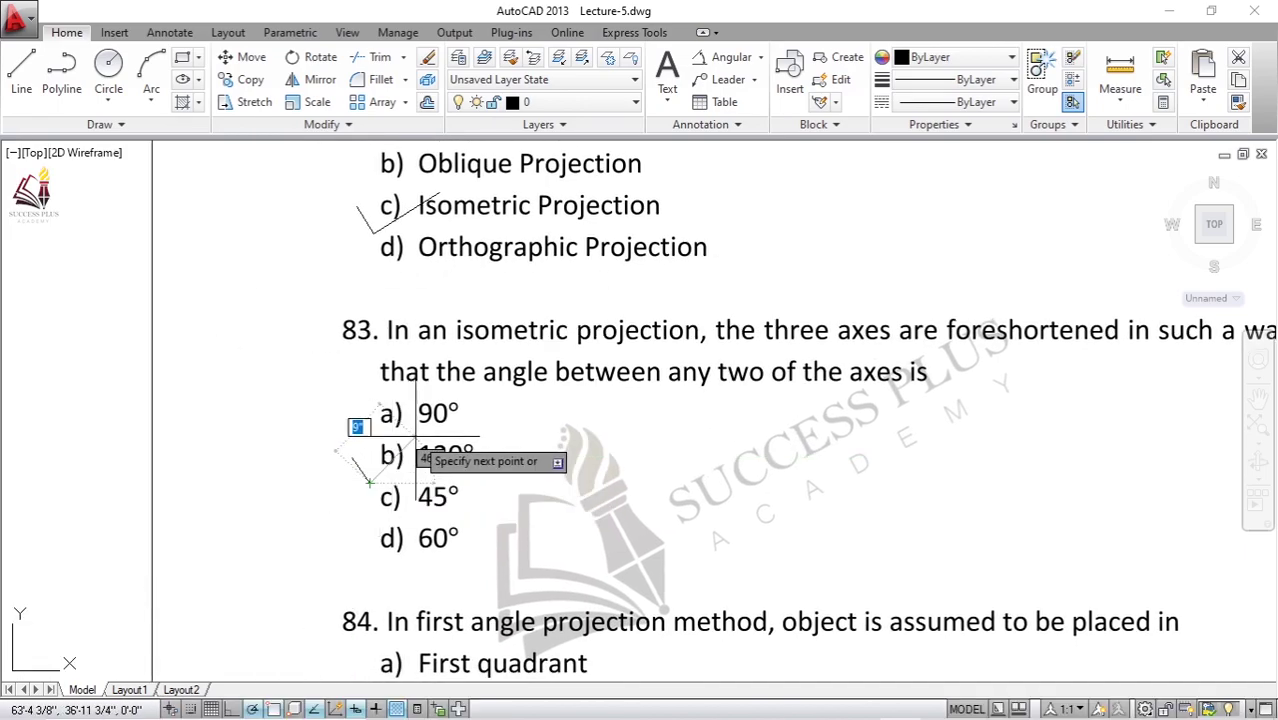
click(427, 436)
key(Escape)
Step: Zoom out to show the whole question sheets 76–93
scroll(472, 362, down, 2)
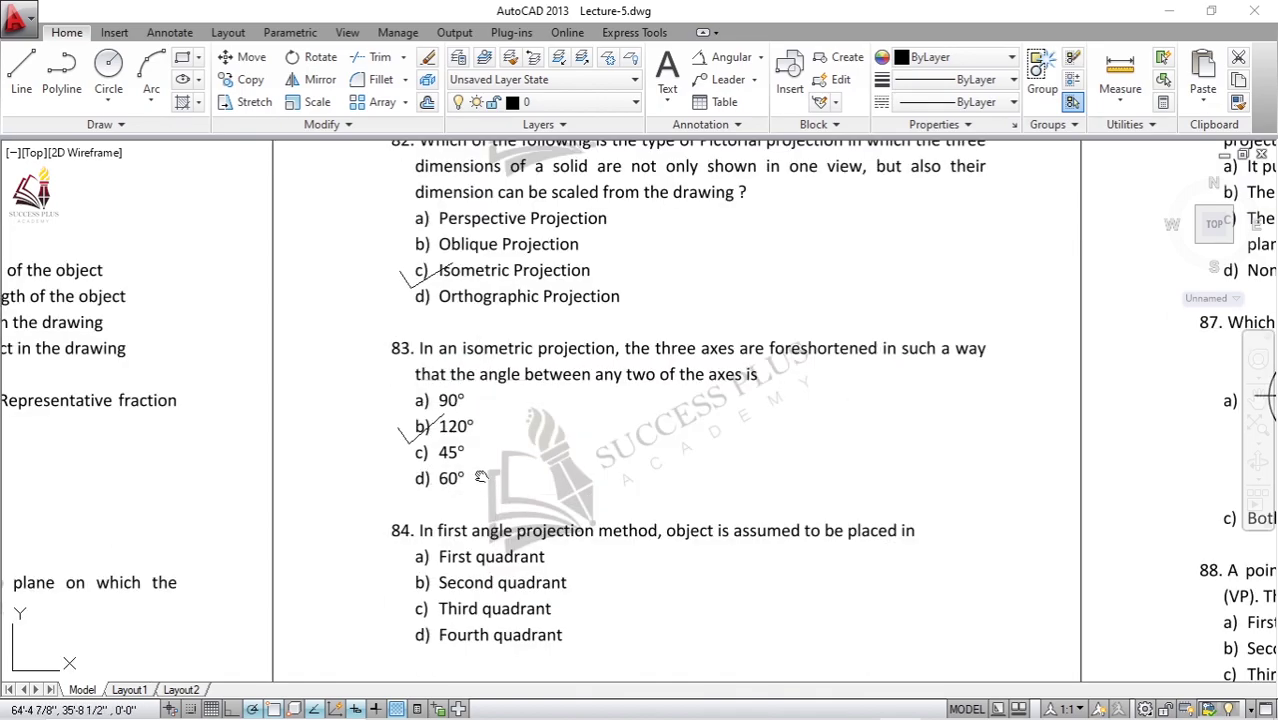
middle_drag(466, 591, 406, 393)
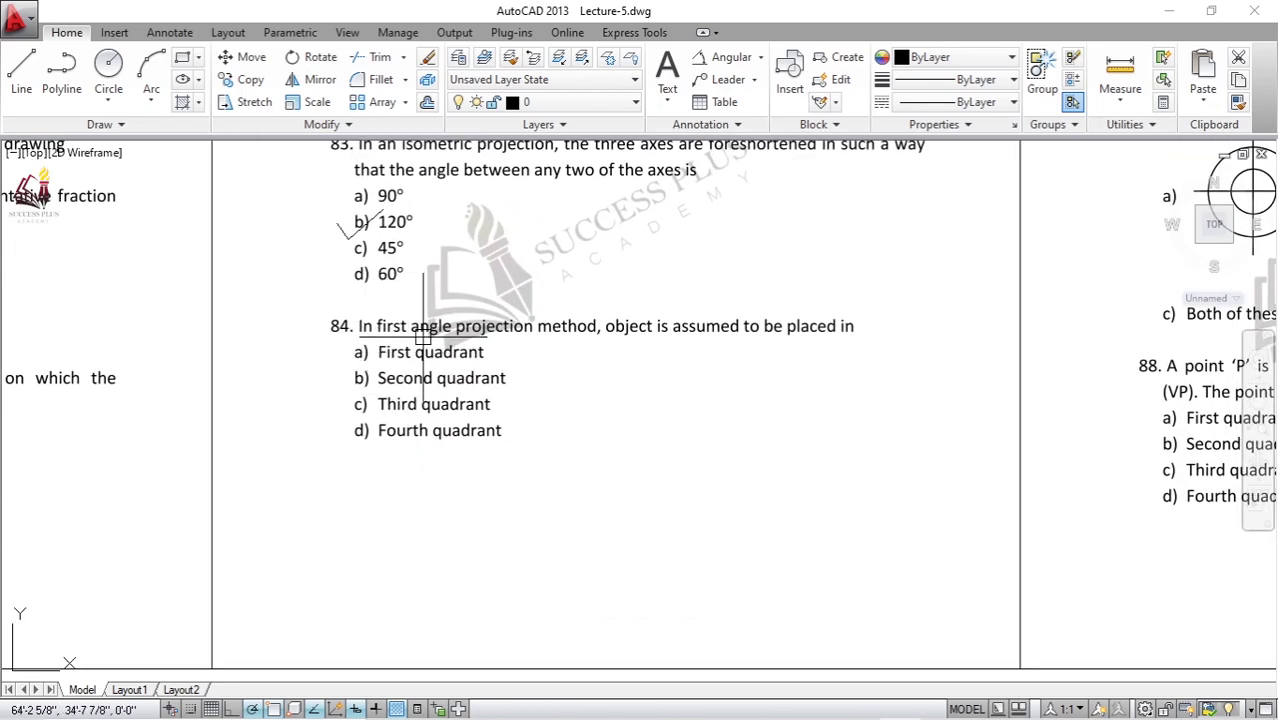
scroll(423, 338, up, 2)
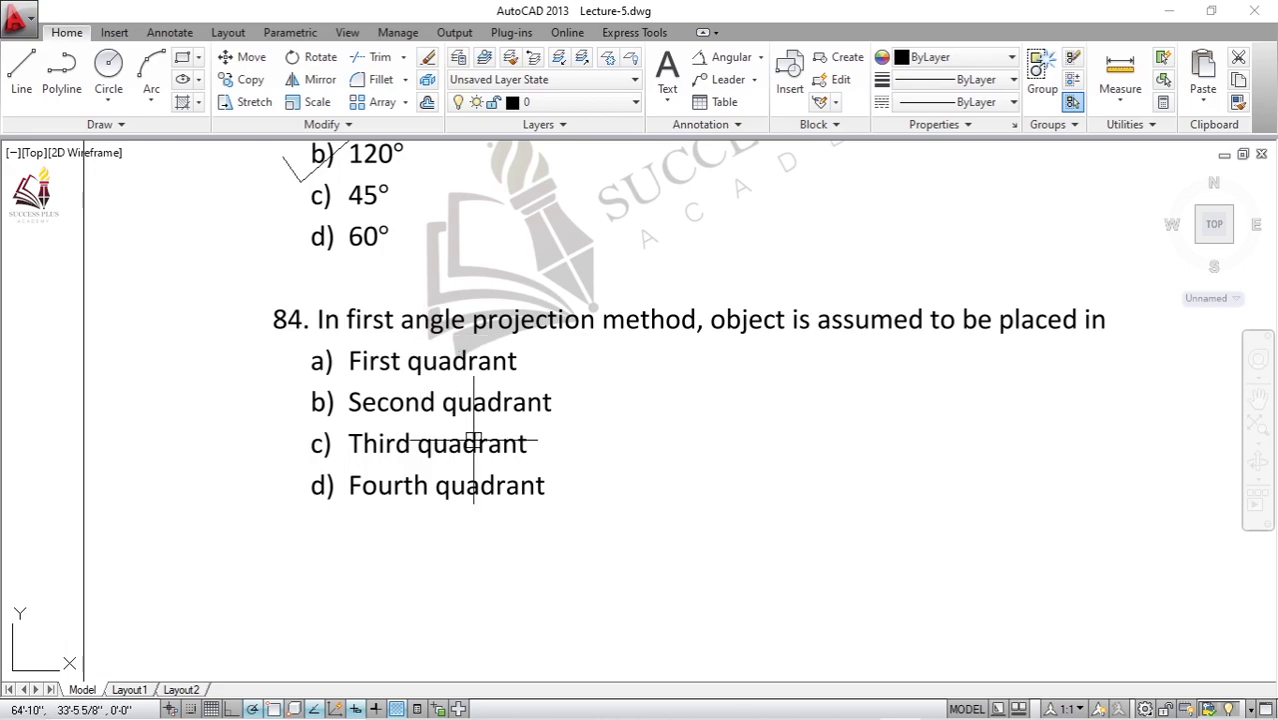
scroll(474, 443, down, 2)
scroll(490, 425, down, 2)
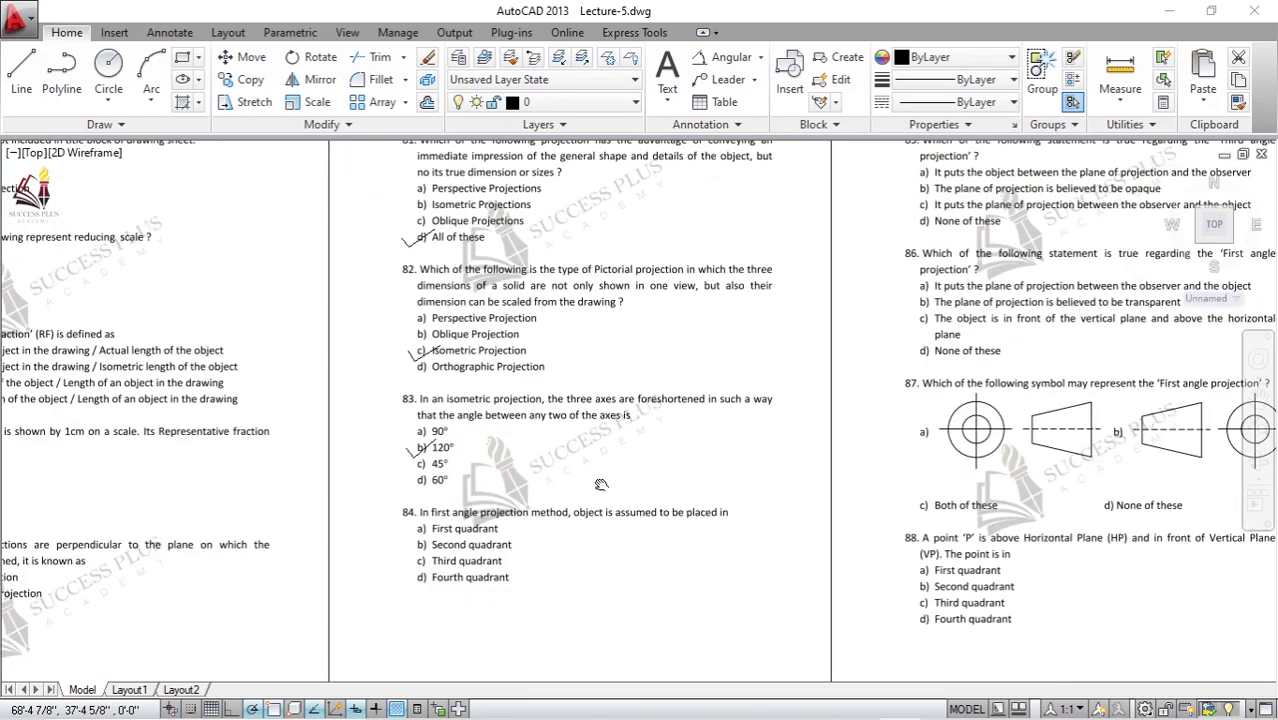
middle_drag(602, 414, 600, 560)
scroll(596, 318, down, 2)
Step: Pan past the Pictorial Projections block to the Orthographic Projections frame and zoom in
middle_drag(596, 318, 440, 535)
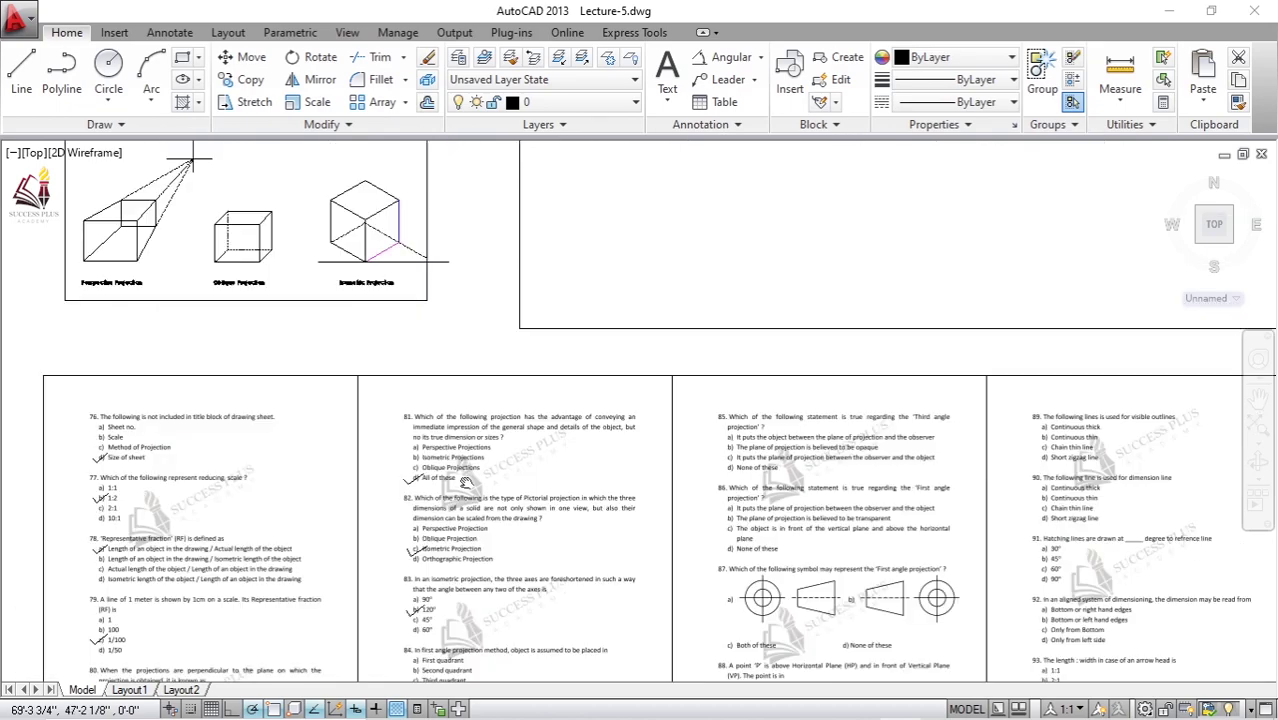
mouse_move(640, 262)
middle_down()
mouse_move(582, 300)
mouse_move(488, 431)
middle_up()
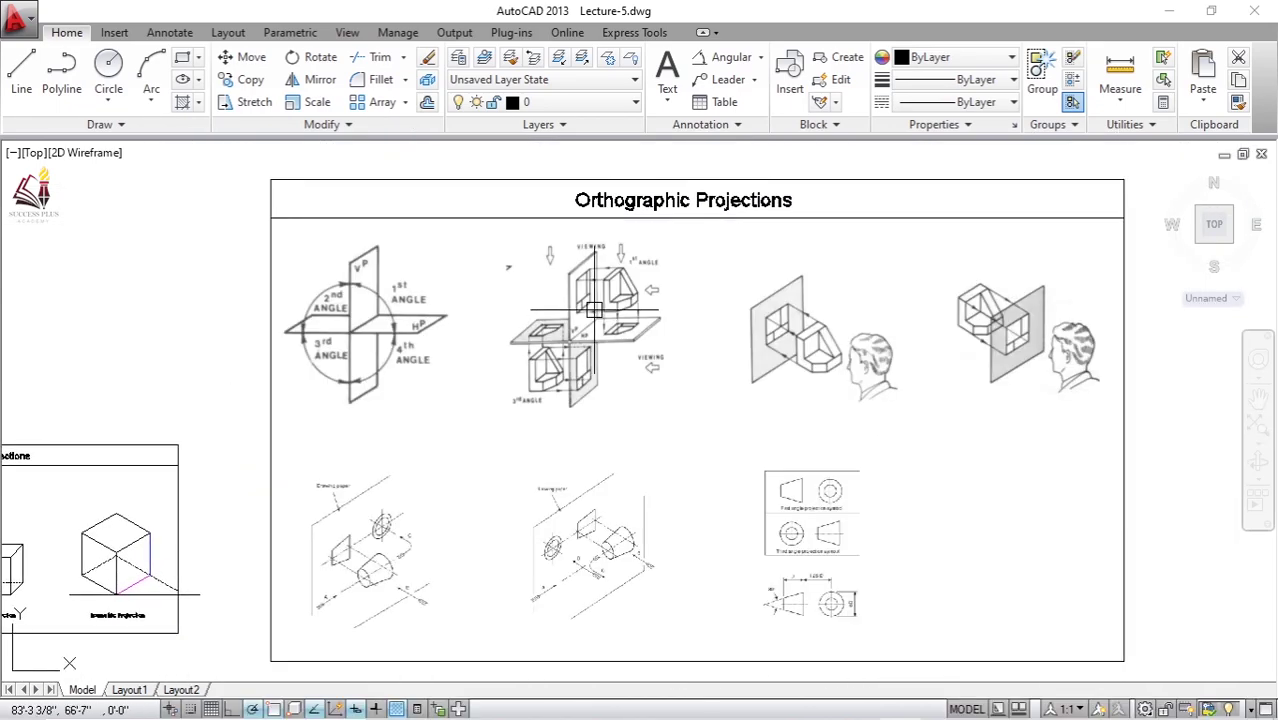
scroll(598, 308, up, 2)
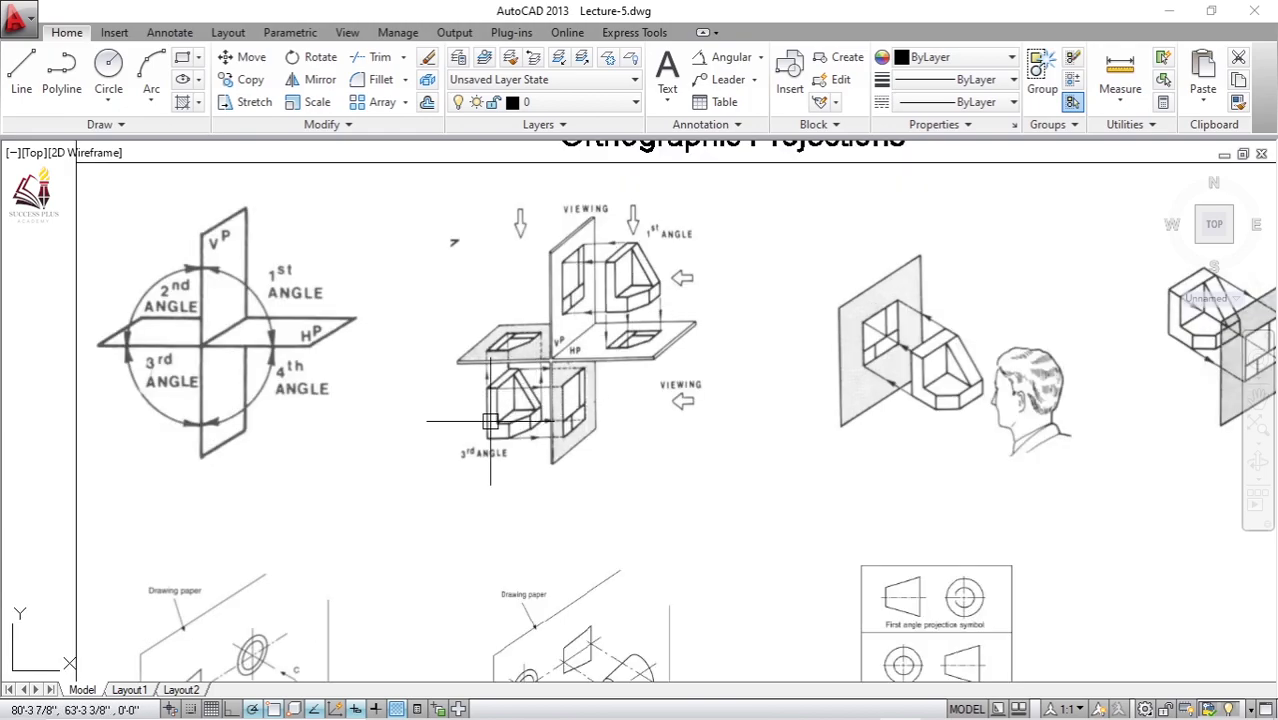
scroll(541, 225, up, 2)
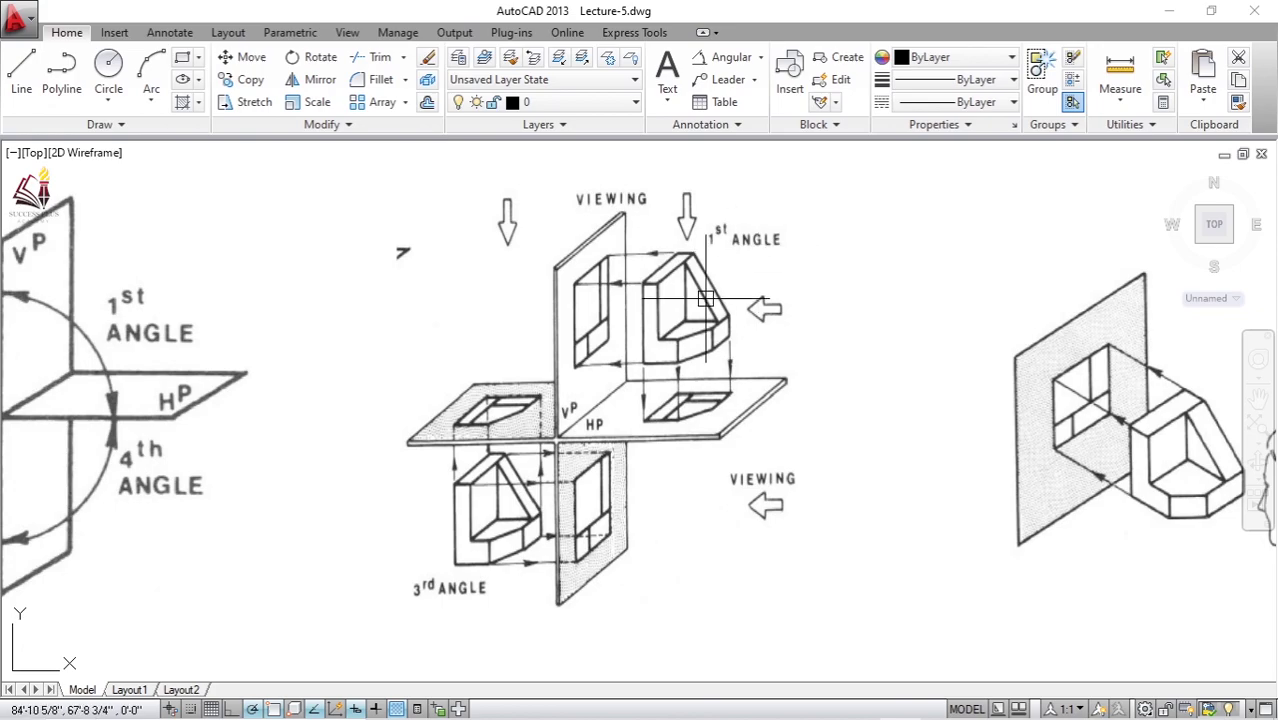
middle_drag(608, 340, 629, 251)
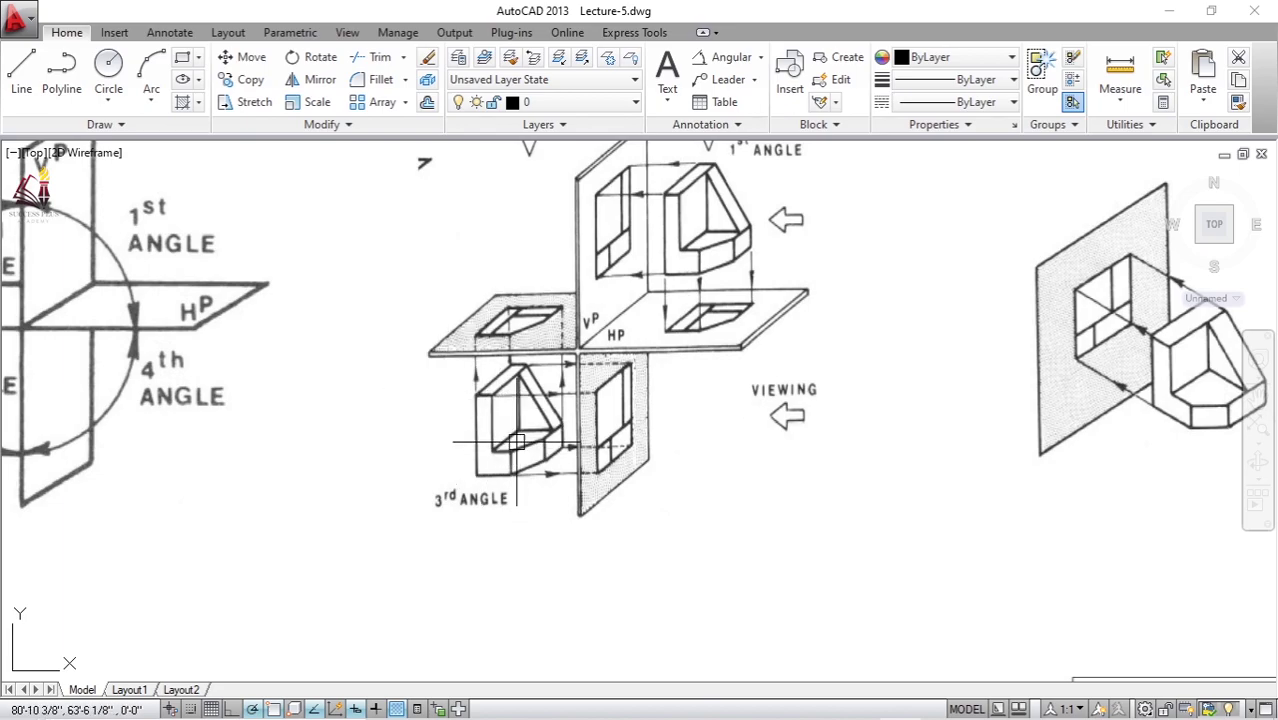
middle_drag(504, 447, 457, 437)
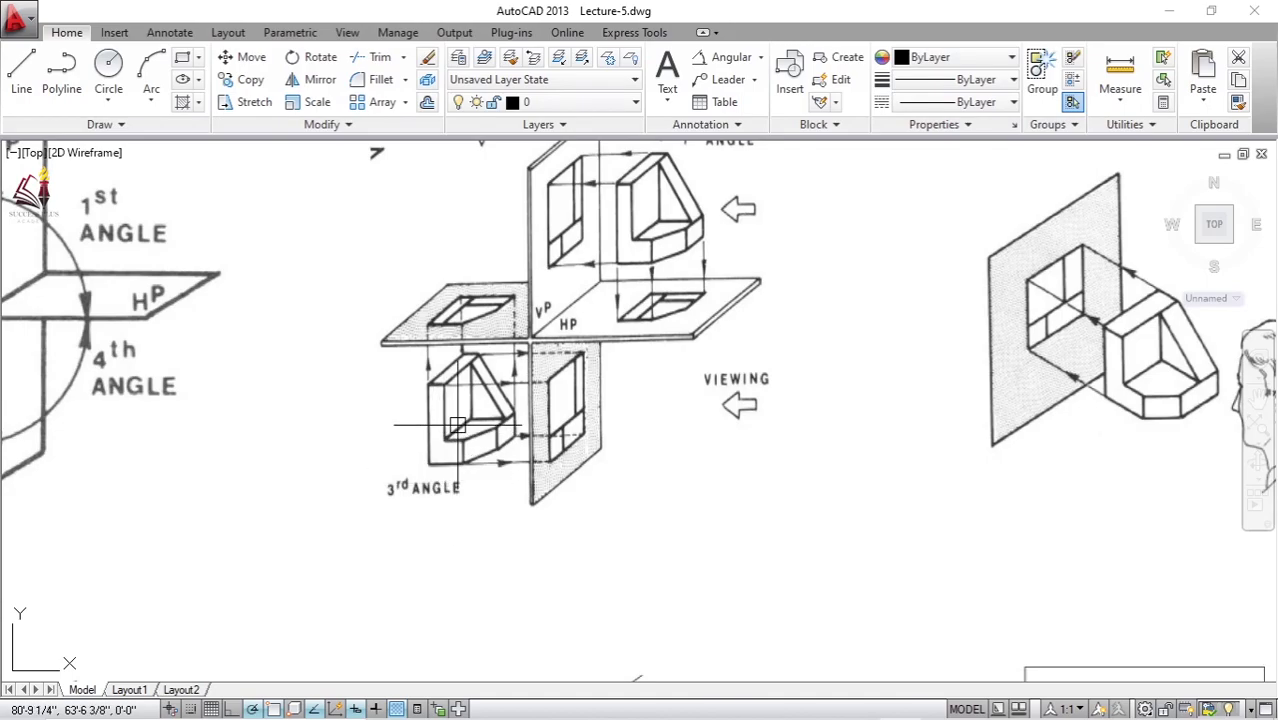
Step: Inspect the 1st angle object and the man-viewing-object illustration
scroll(470, 440, down, 3)
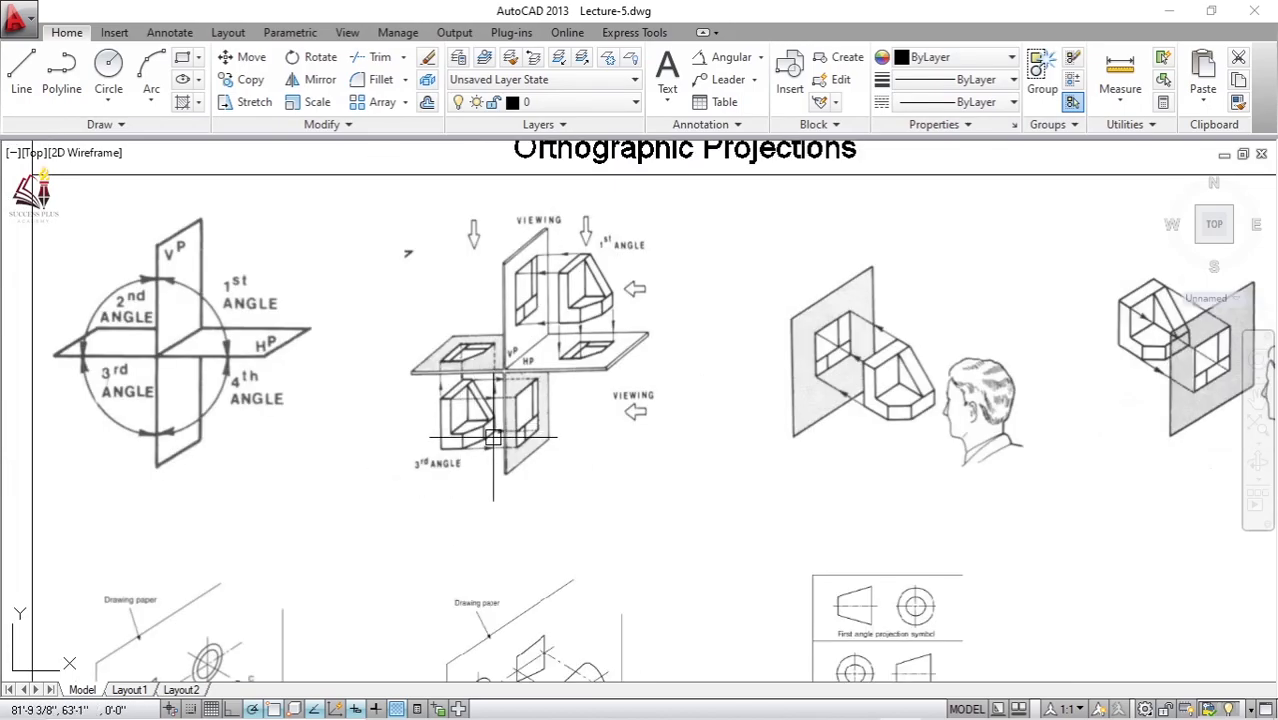
scroll(550, 484, up, 3)
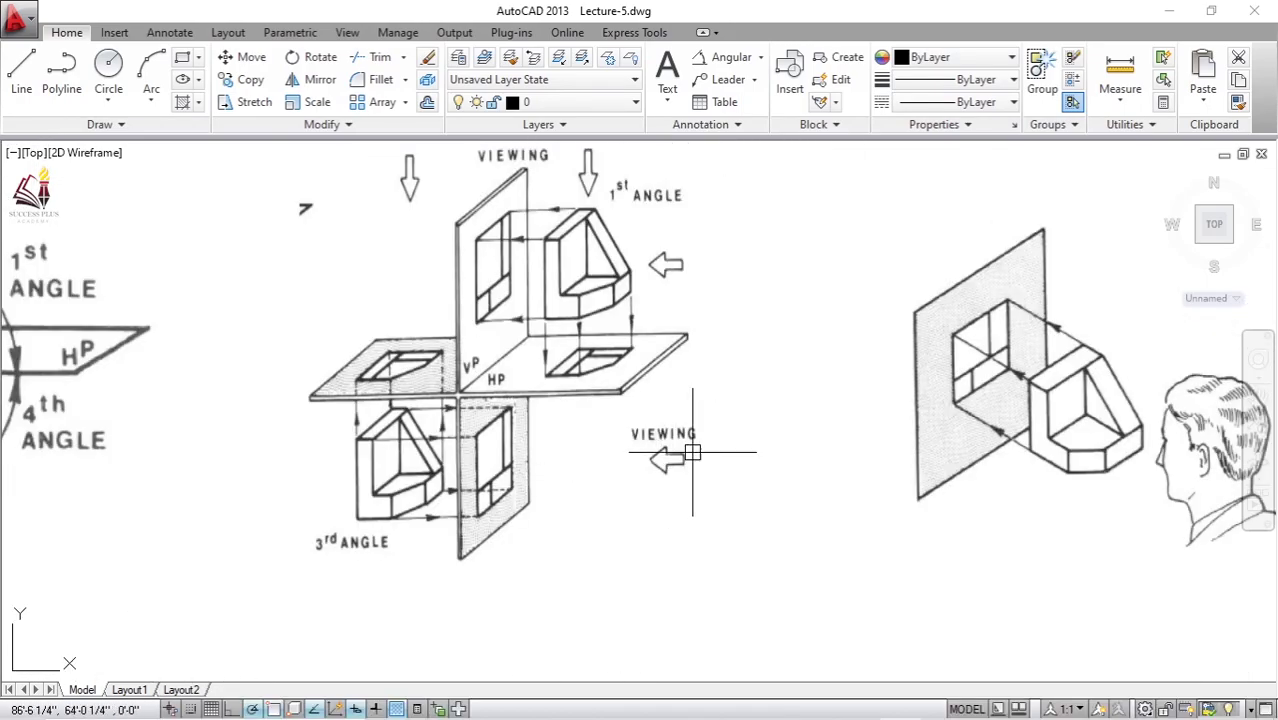
scroll(679, 463, up, 2)
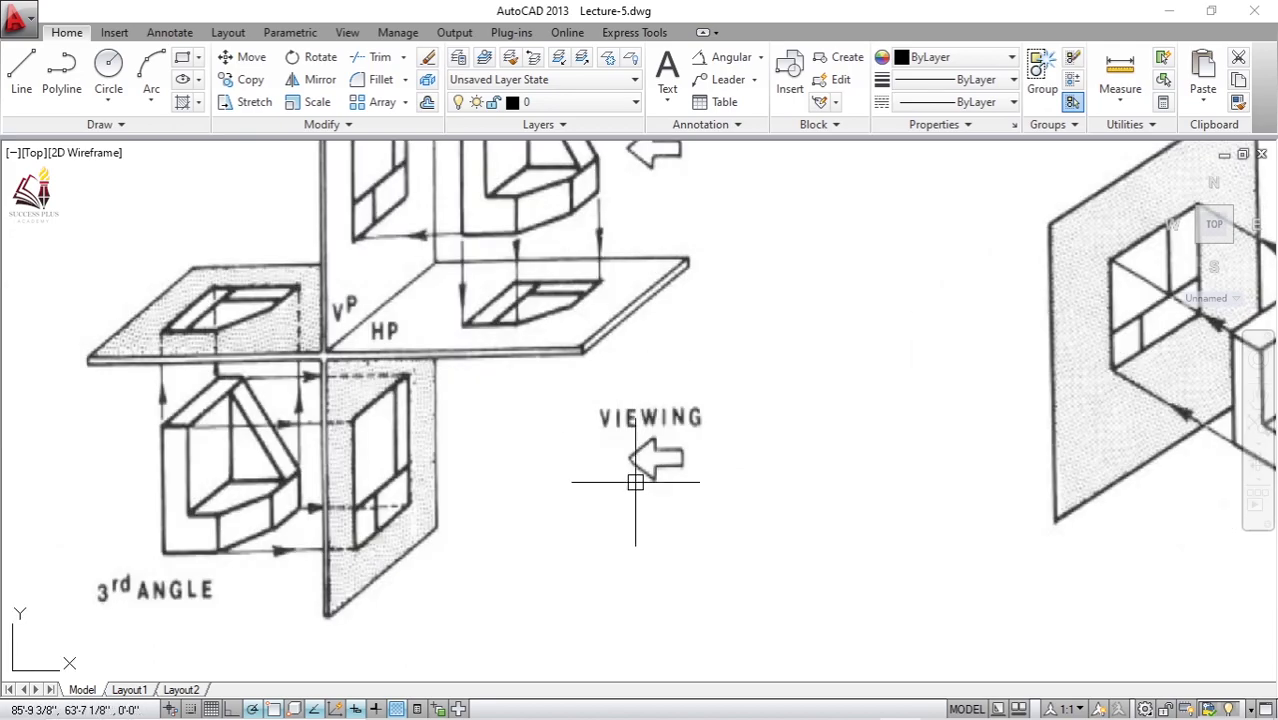
scroll(635, 482, up, 2)
scroll(662, 462, down, 4)
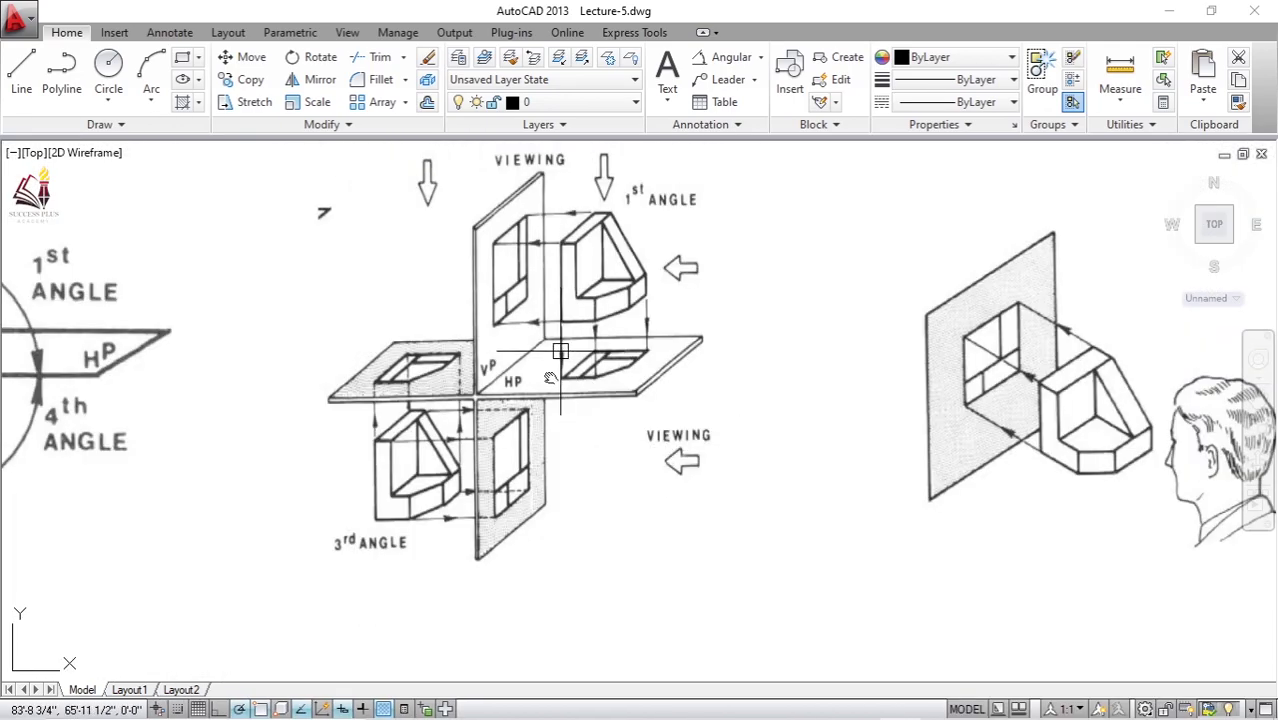
middle_drag(560, 351, 541, 452)
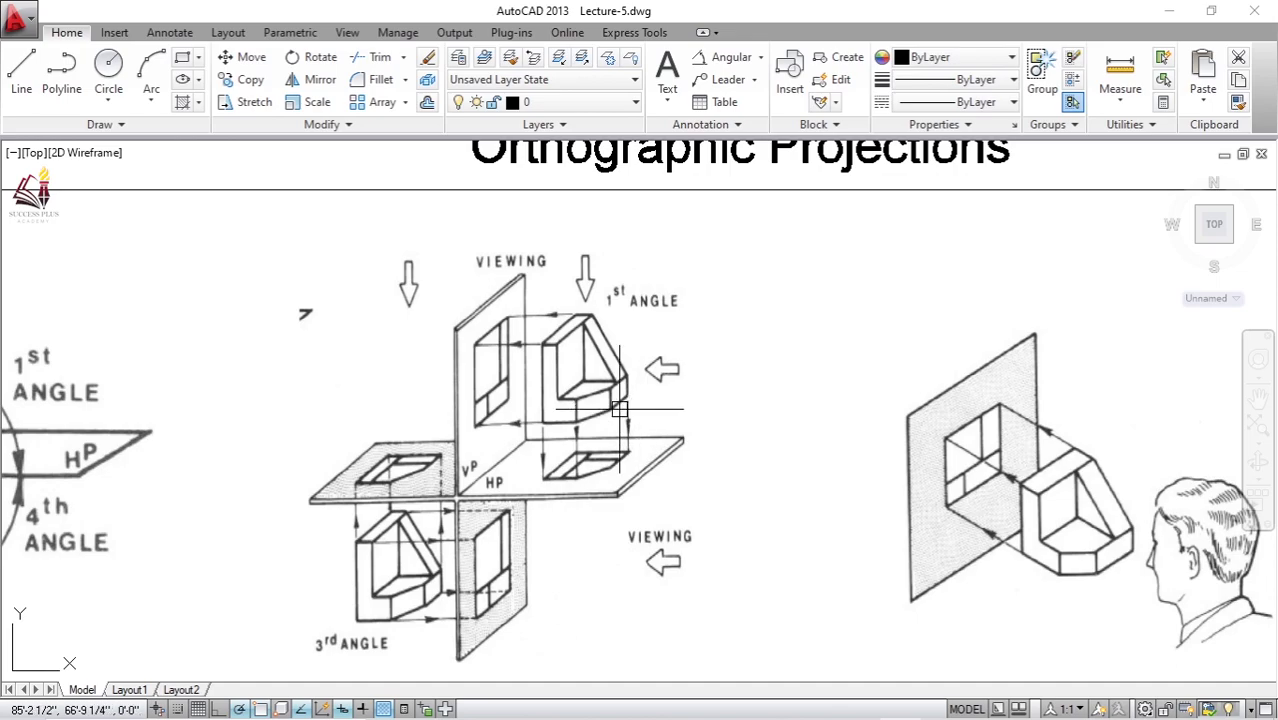
scroll(619, 409, up, 2)
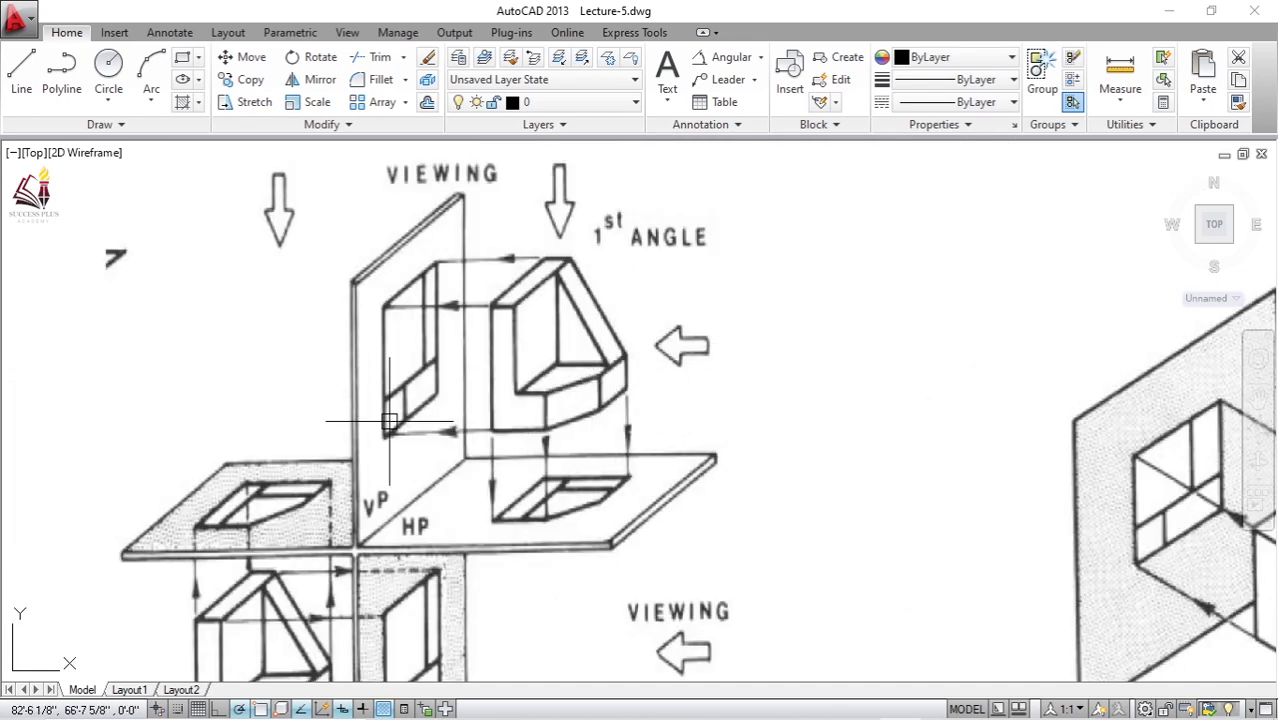
middle_drag(405, 331, 380, 365)
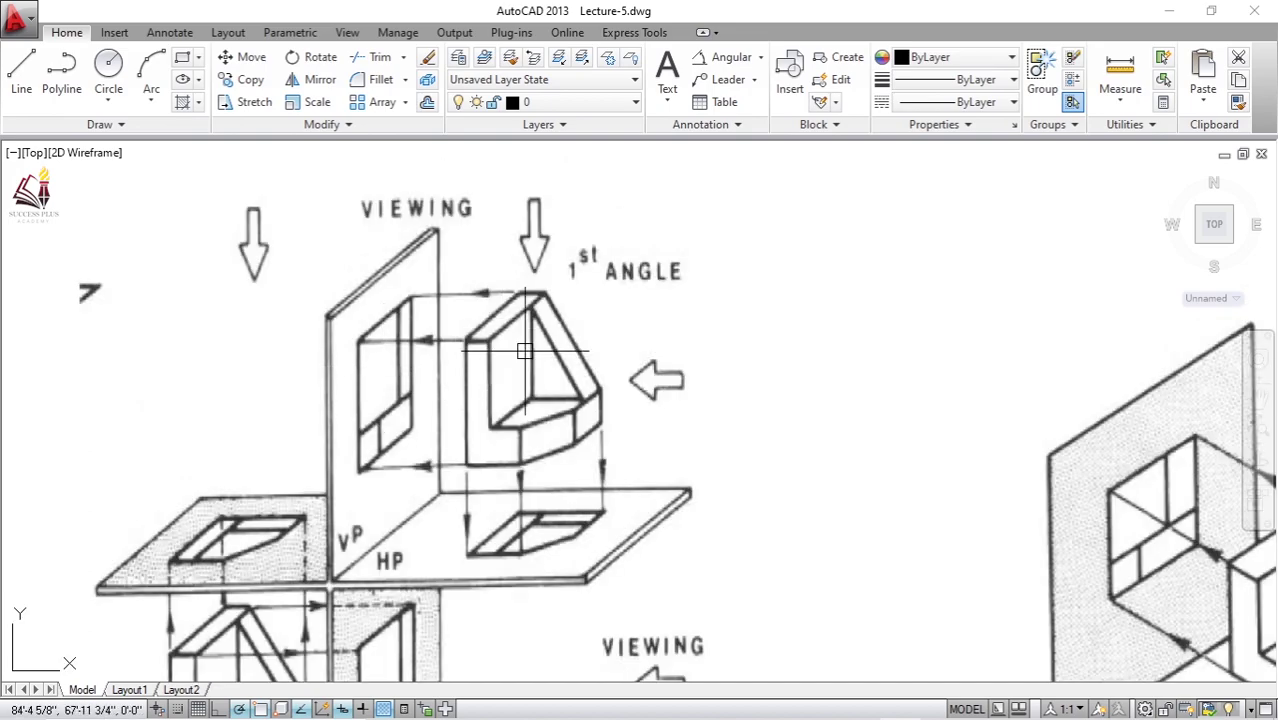
scroll(500, 302, down, 2)
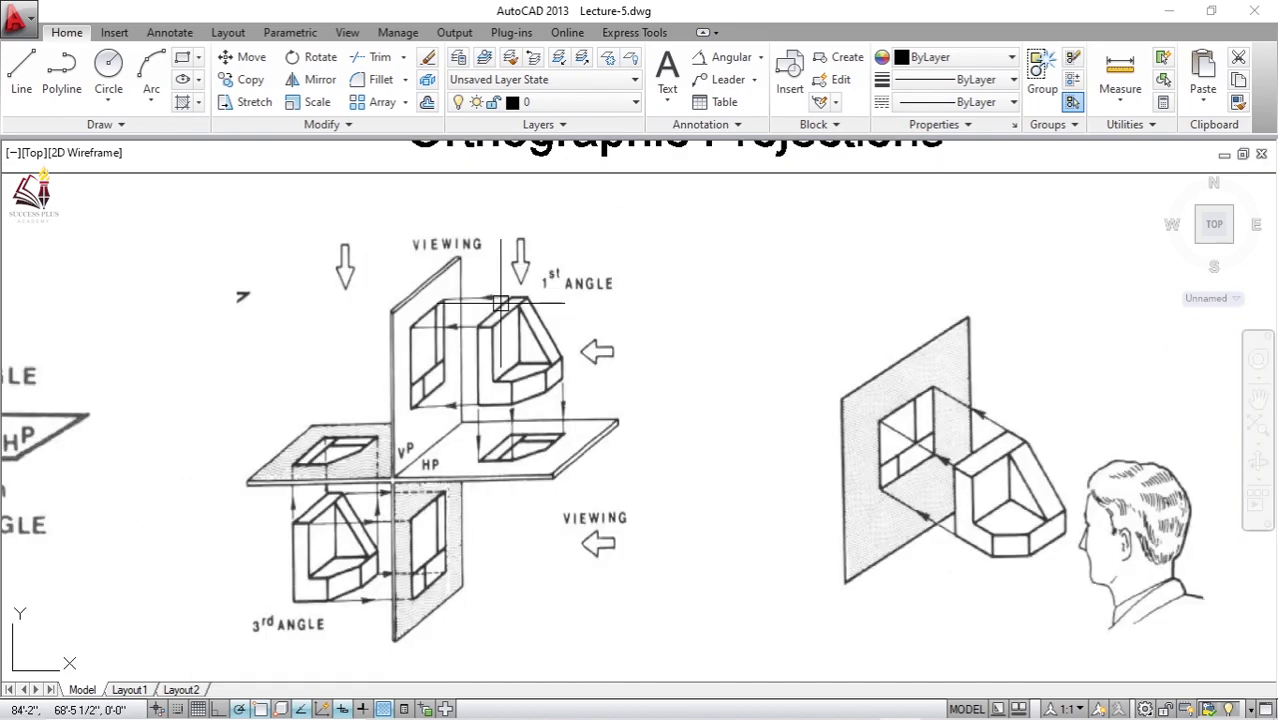
middle_drag(501, 303, 258, 229)
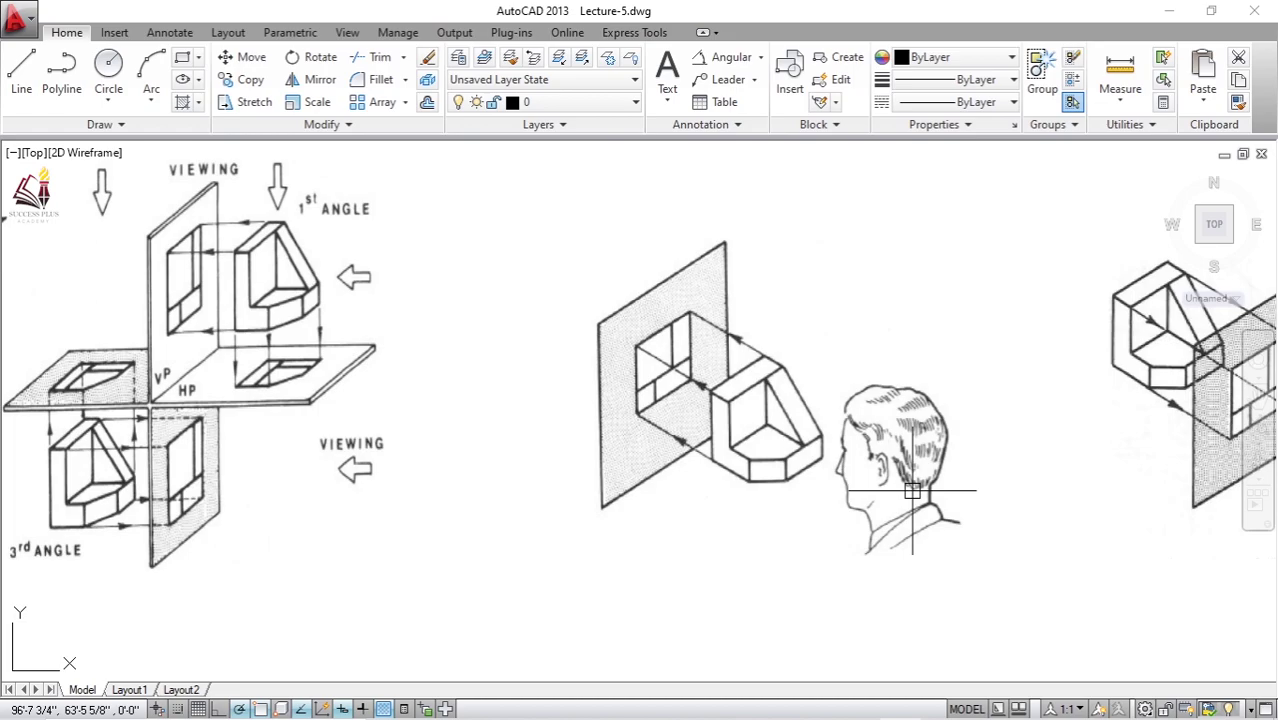
scroll(912, 490, up, 2)
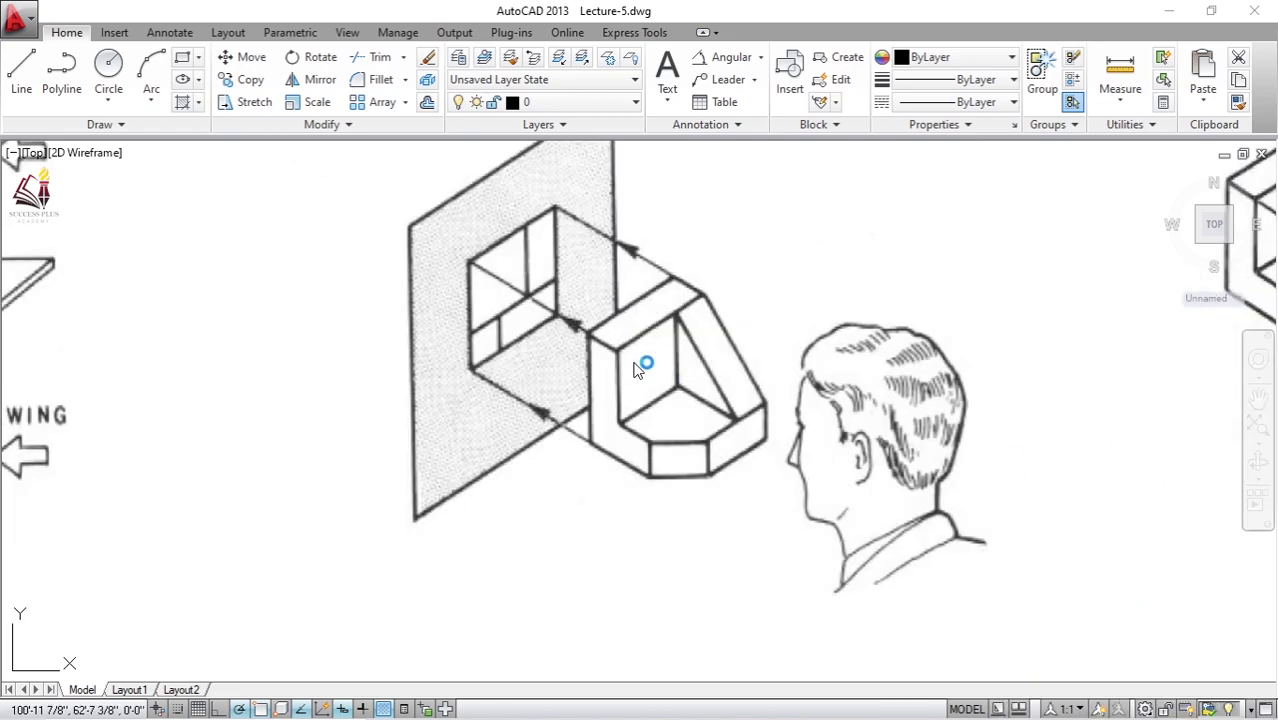
middle_drag(500, 274, 490, 352)
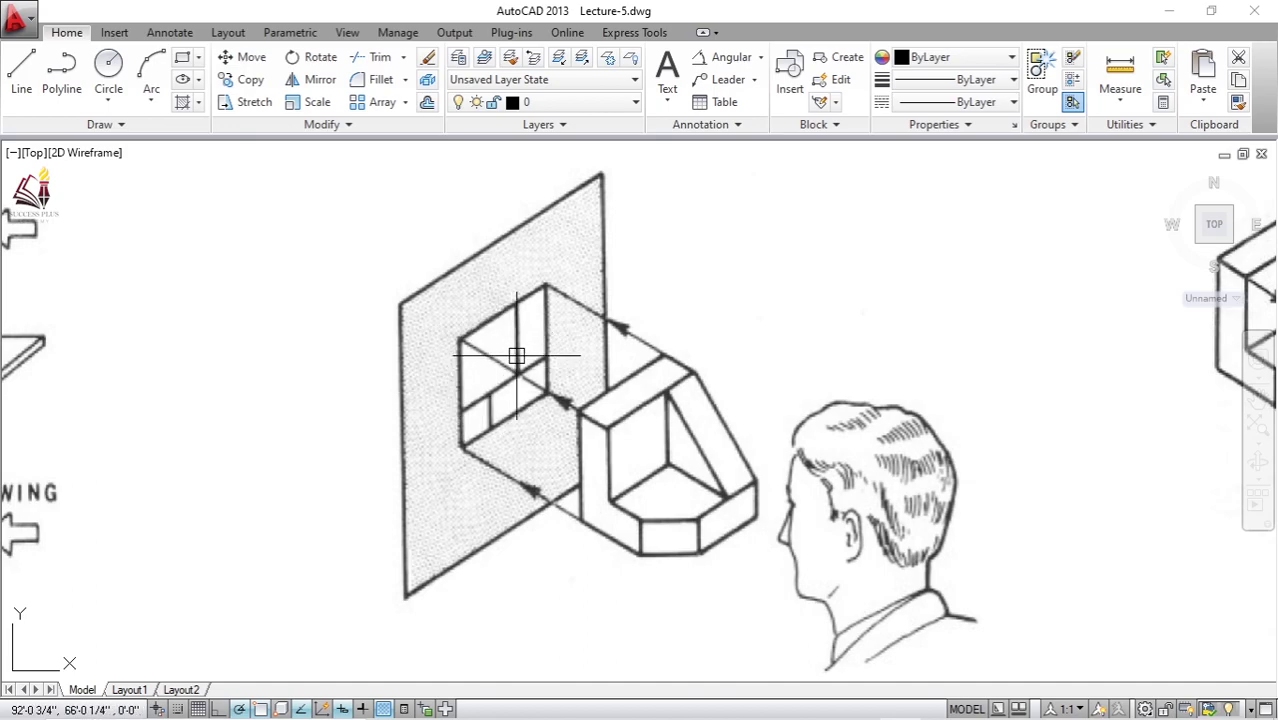
scroll(516, 356, down, 2)
middle_drag(320, 343, 270, 315)
middle_drag(480, 296, 419, 335)
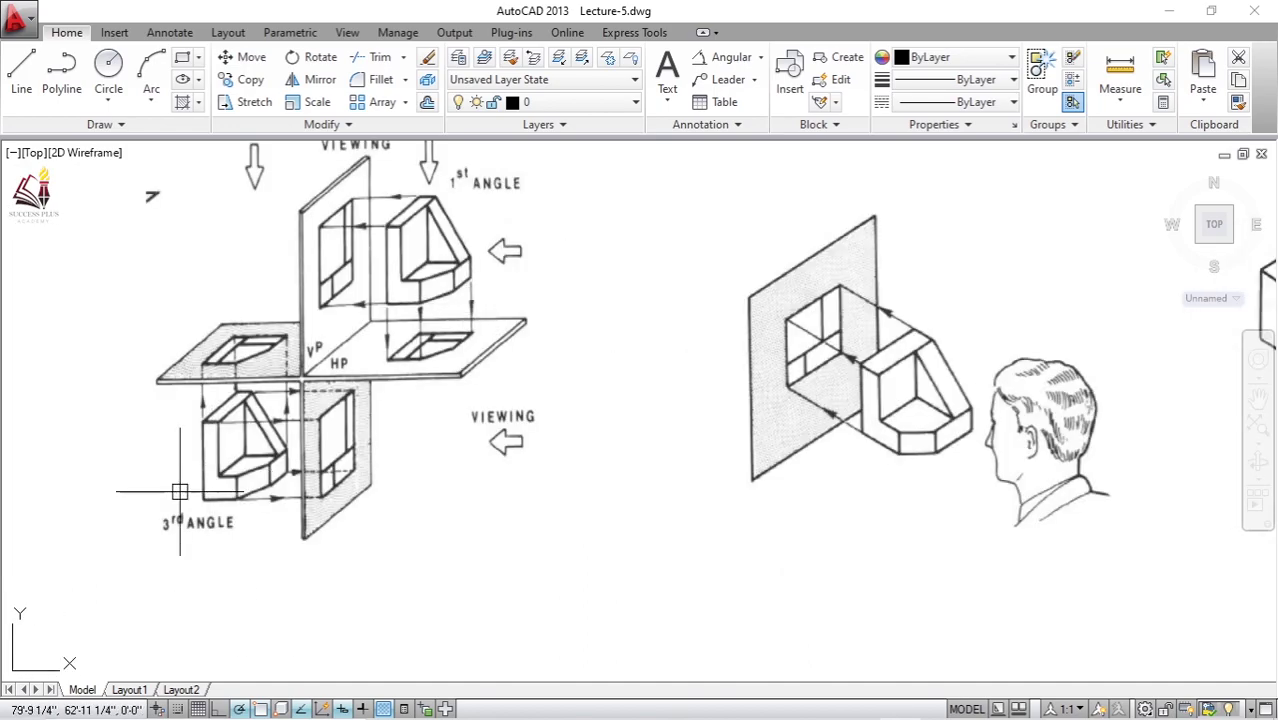
scroll(249, 443, down, 2)
scroll(249, 443, up, 2)
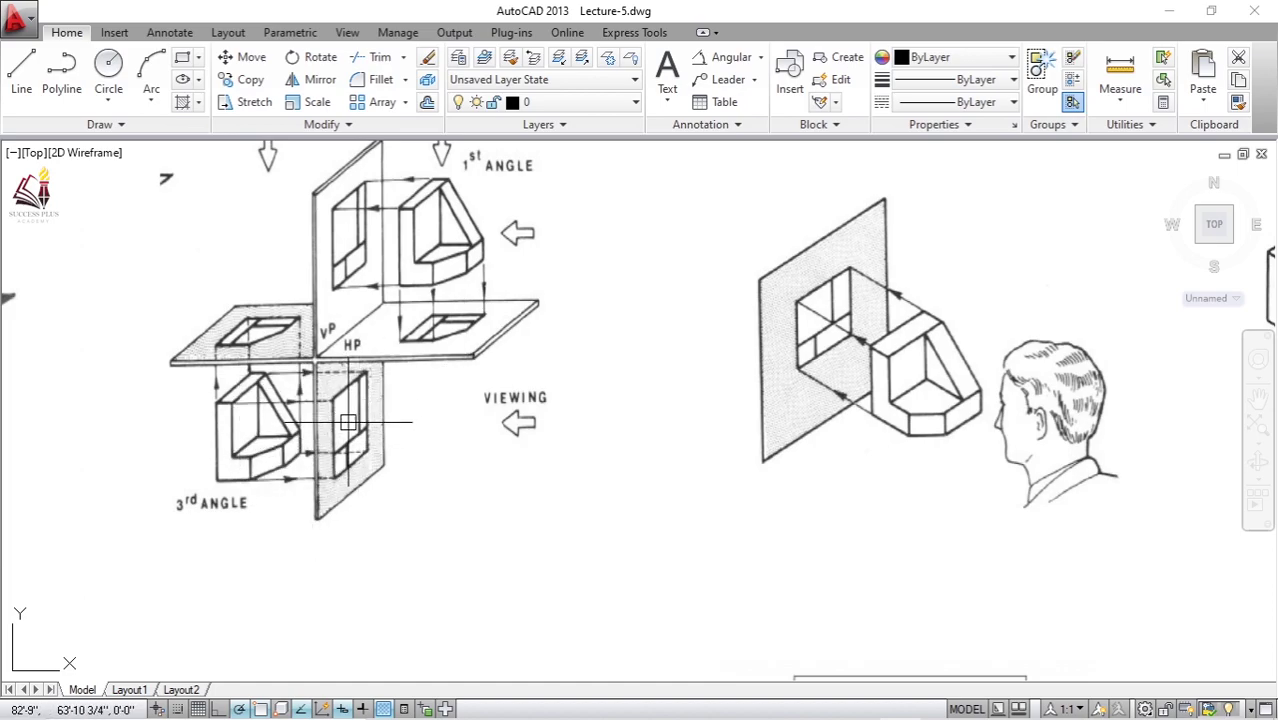
middle_drag(424, 331, 420, 390)
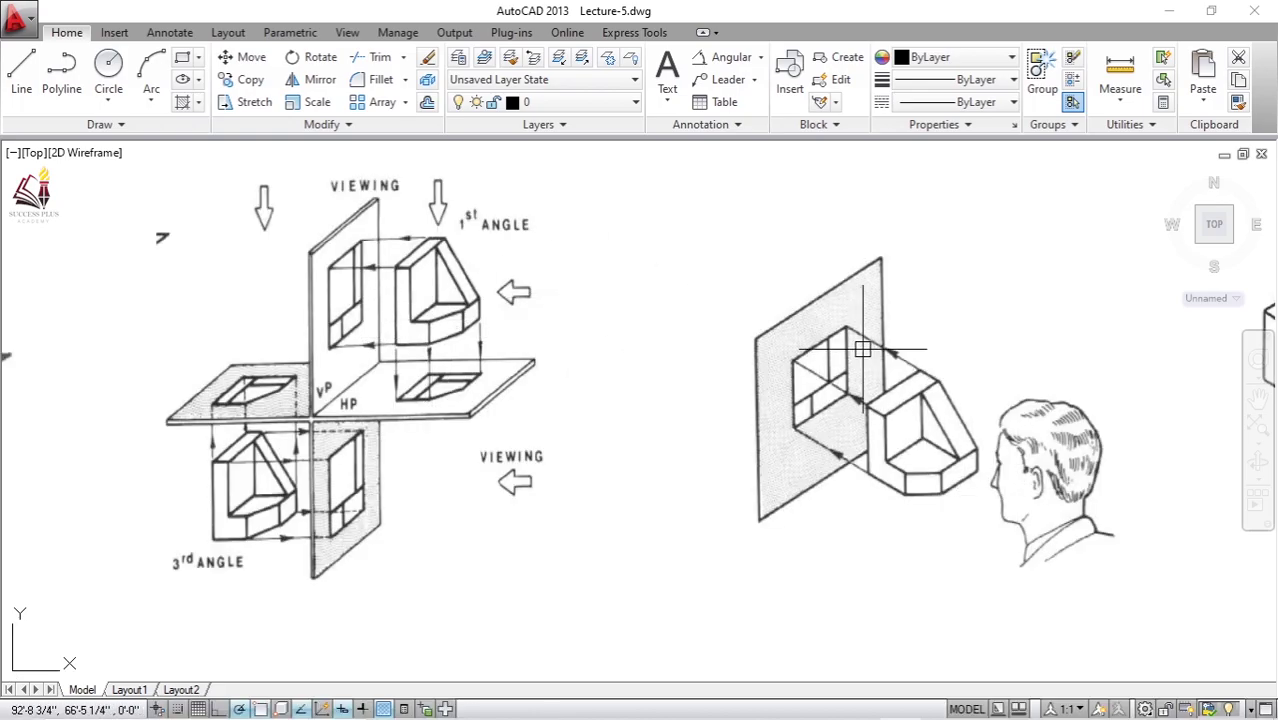
scroll(919, 397, down, 3)
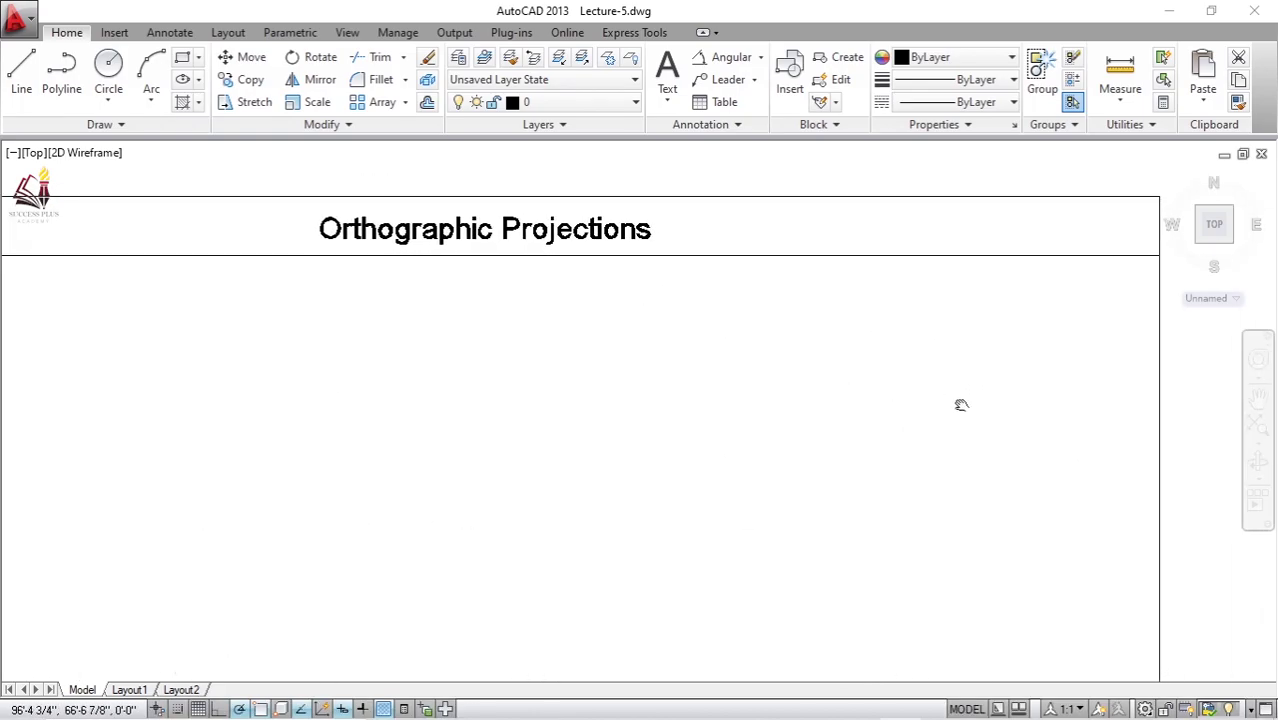
scroll(961, 402, up, 2)
scroll(1019, 350, up, 1)
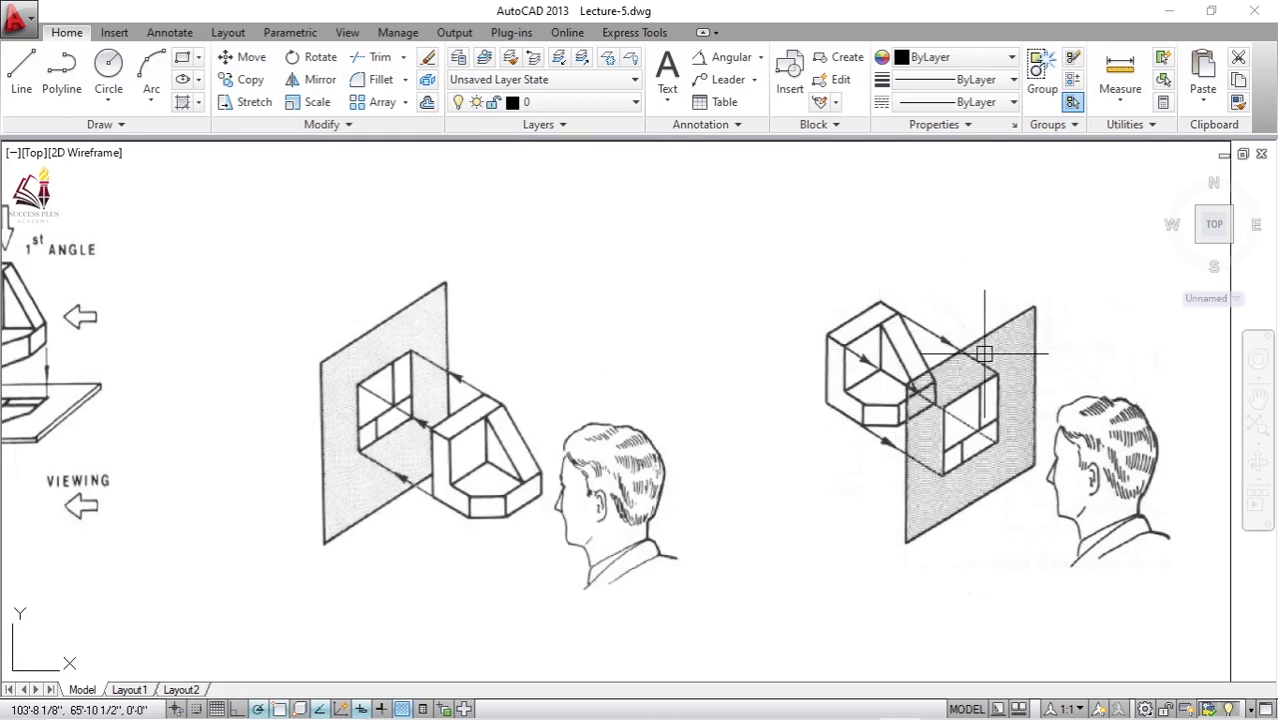
scroll(993, 424, down, 2)
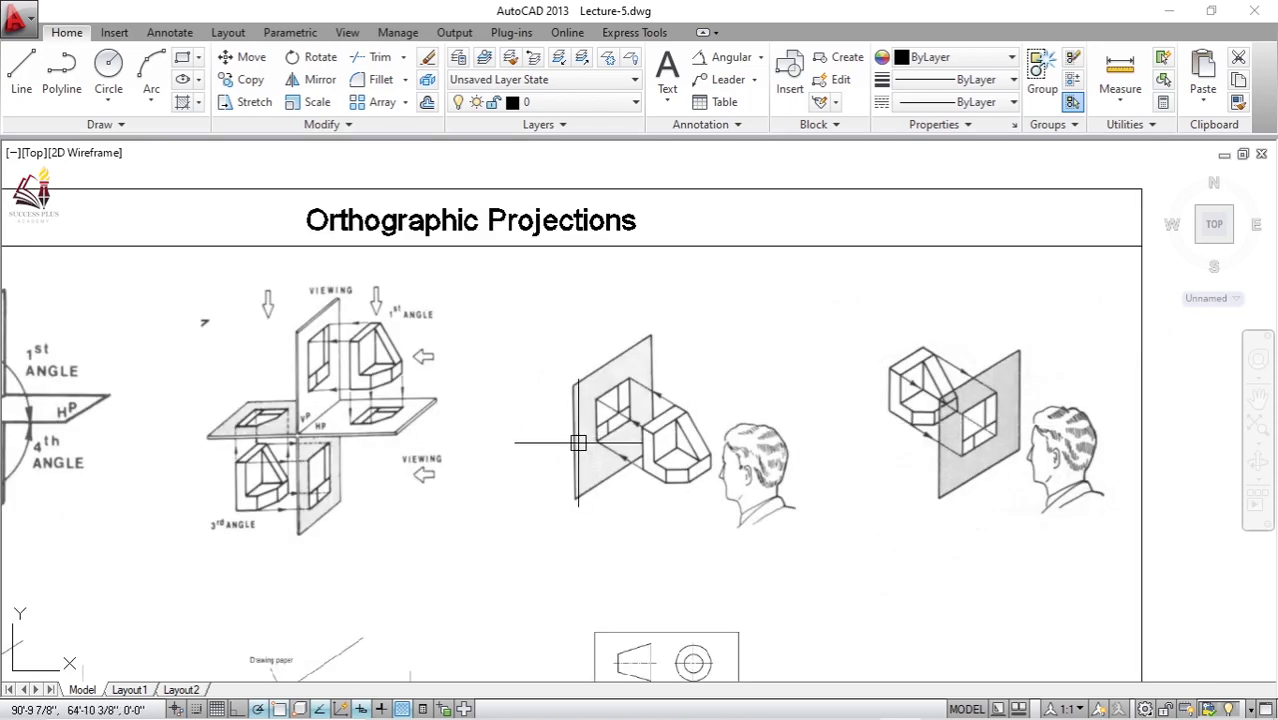
middle_drag(542, 442, 630, 360)
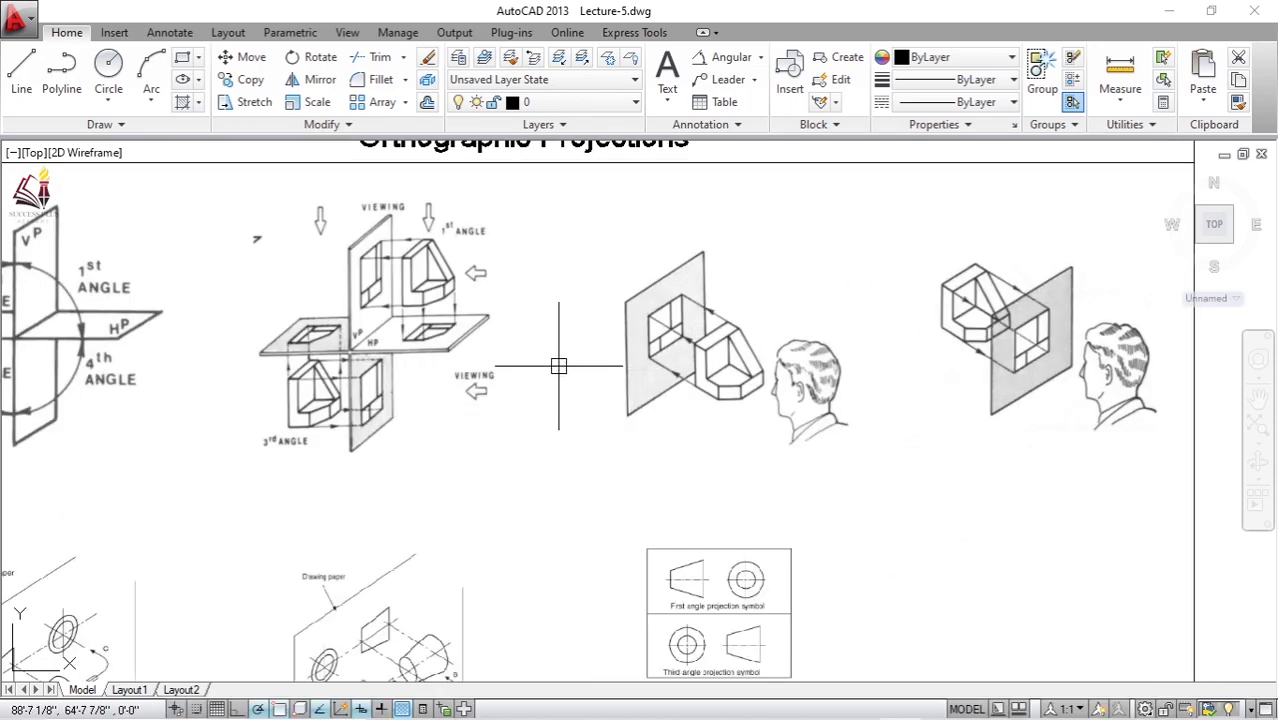
scroll(560, 388, down, 3)
mouse_move(479, 465)
middle_down()
mouse_move(548, 207)
mouse_move(572, 5)
middle_up()
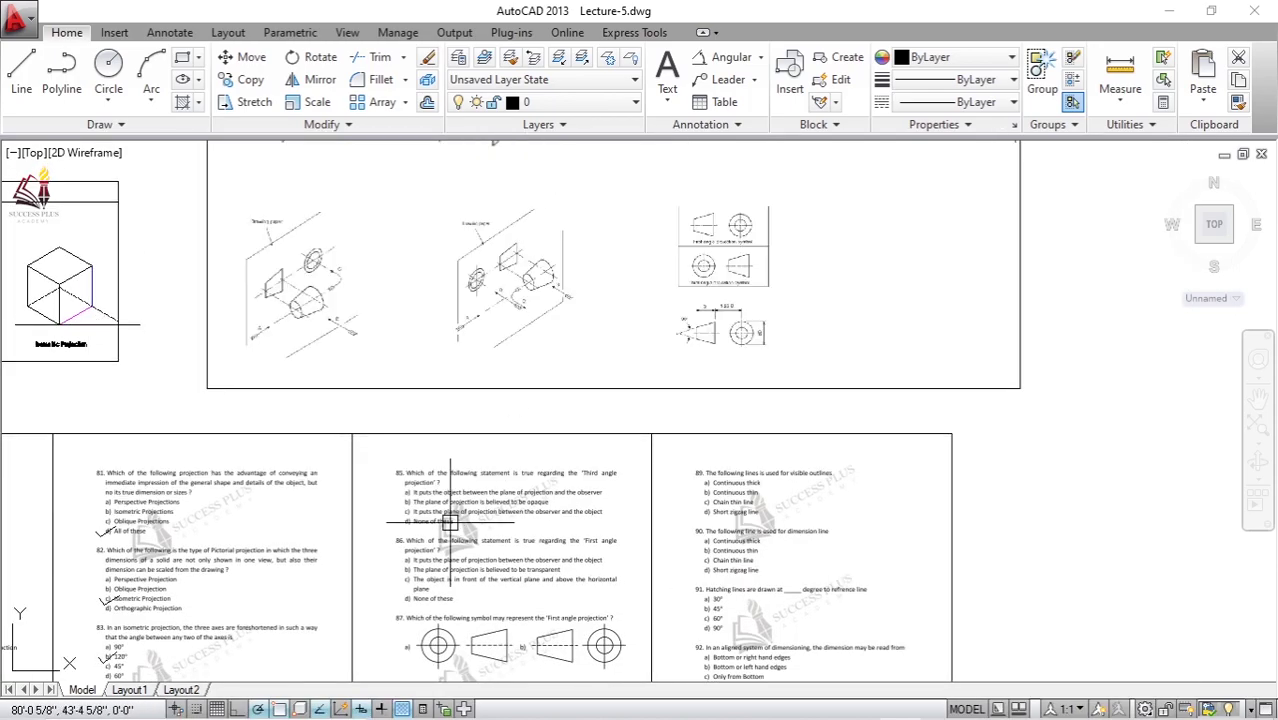
middle_drag(508, 449, 641, 160)
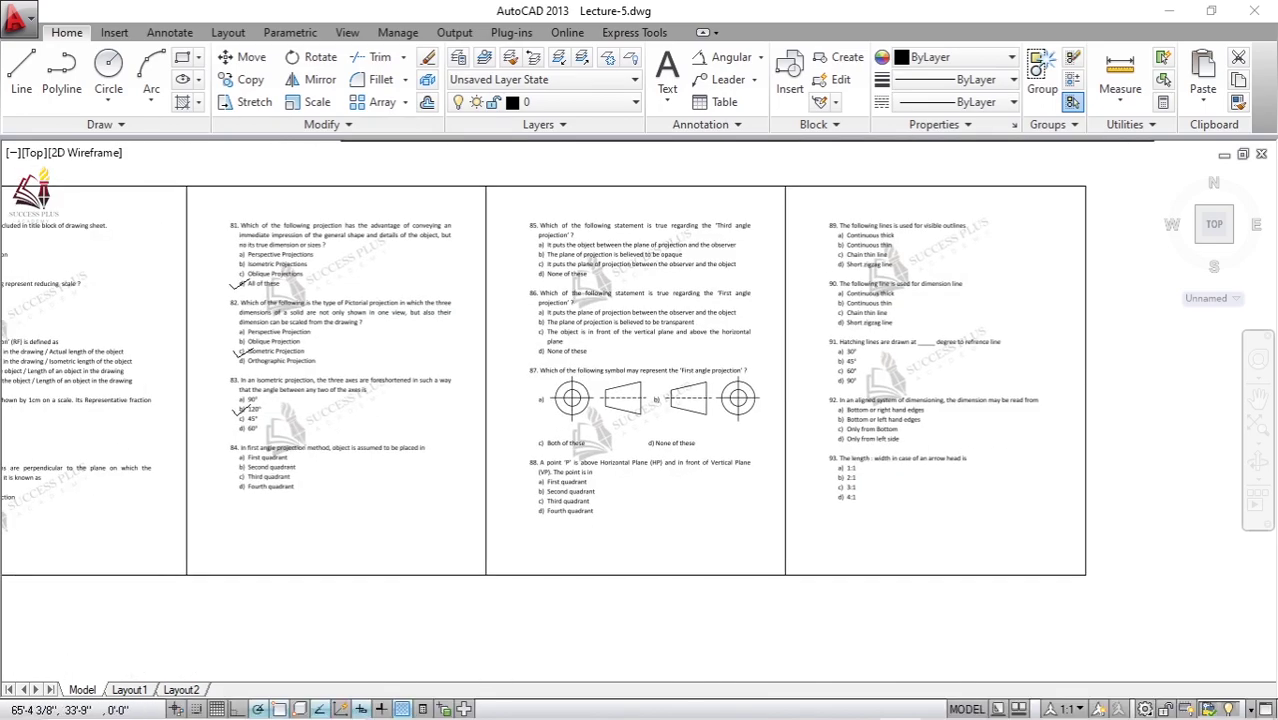
scroll(275, 465, up, 4)
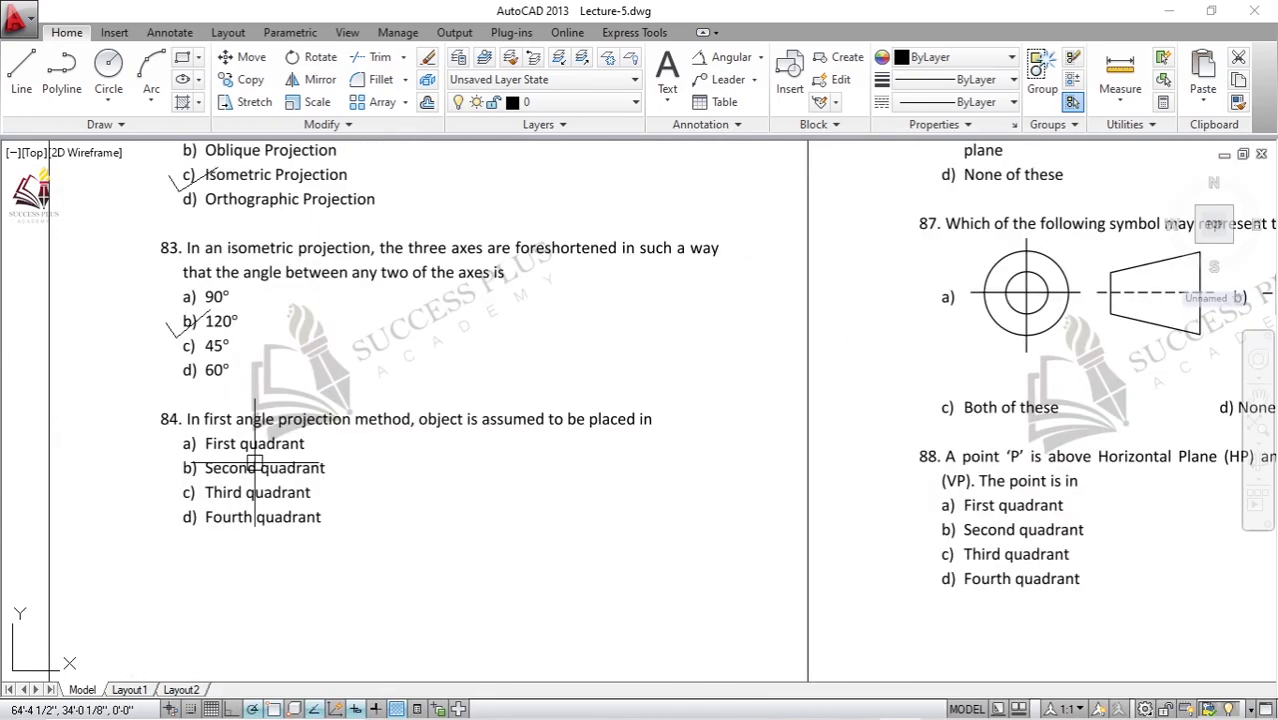
scroll(254, 464, down, 3)
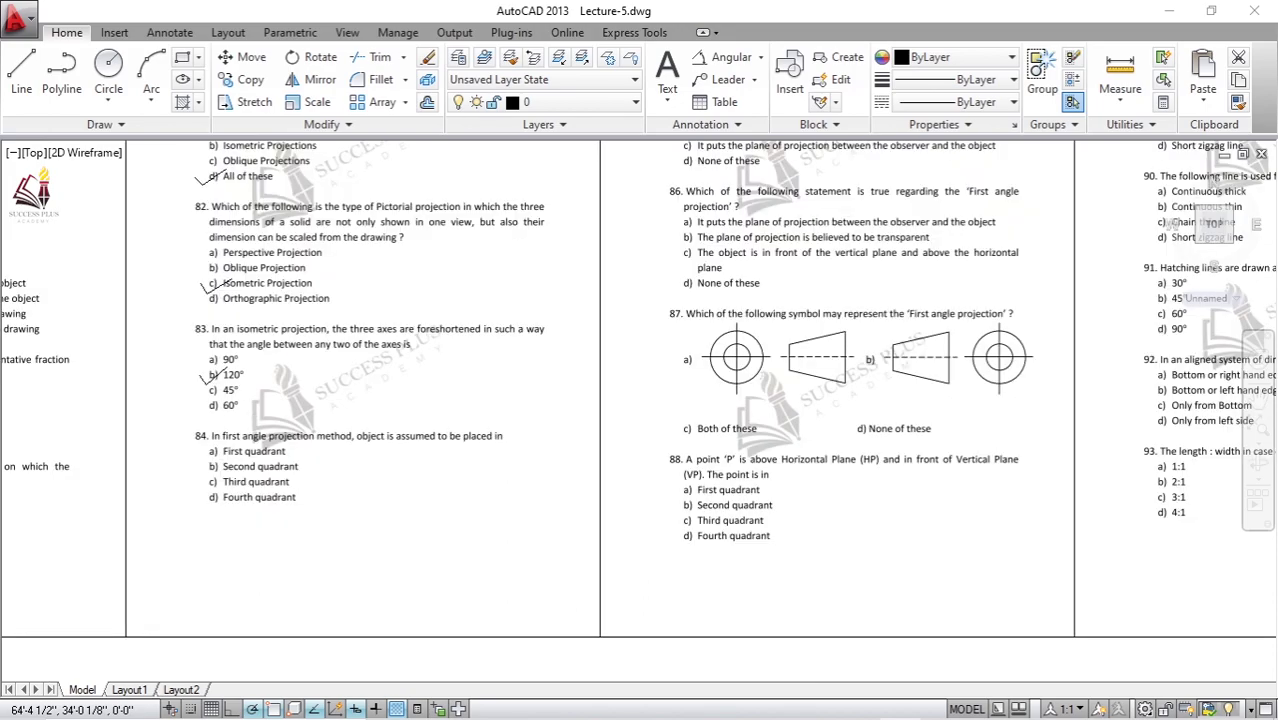
scroll(254, 464, down, 2)
middle_drag(620, 145, 599, 294)
scroll(641, 199, up, 2)
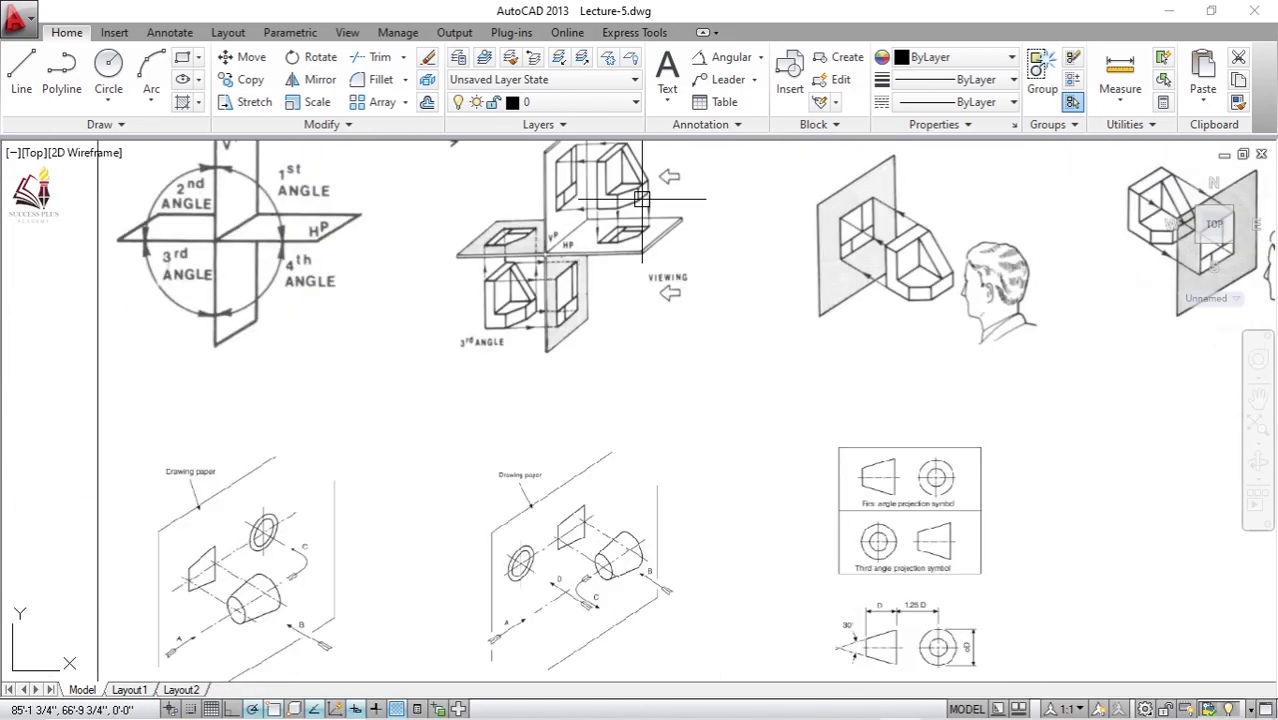
scroll(471, 428, down, 2)
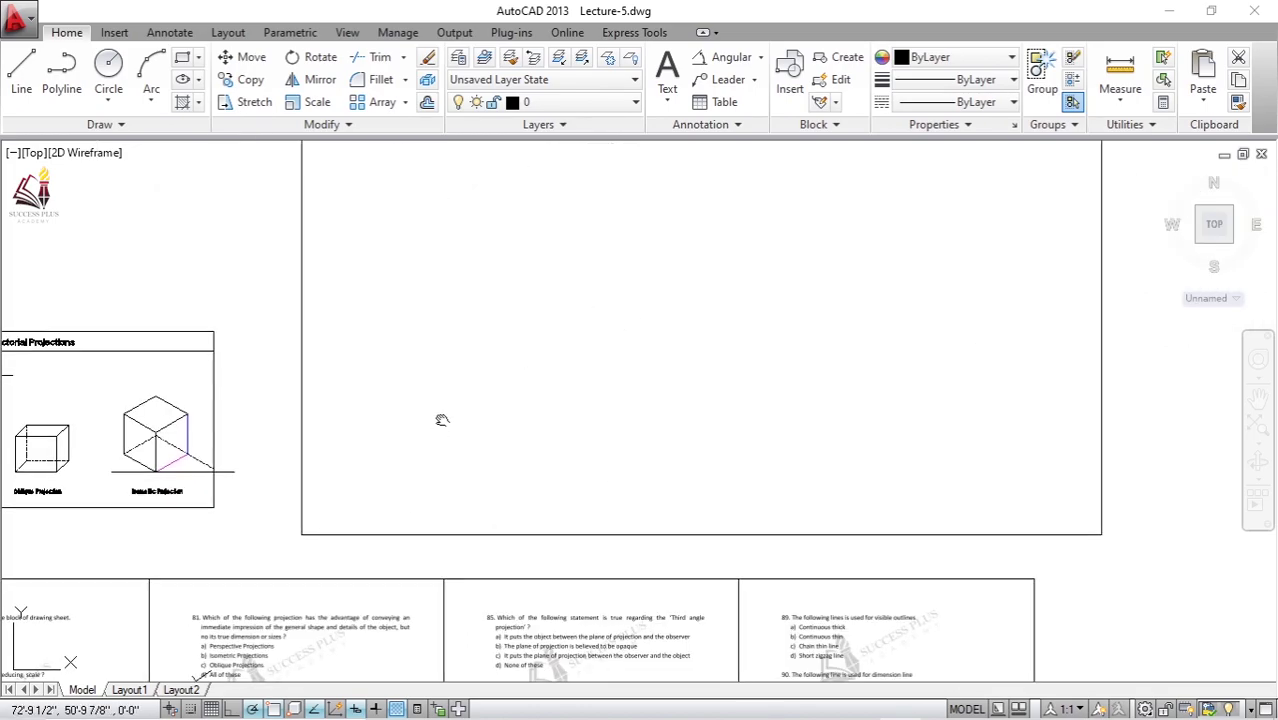
middle_drag(442, 423, 522, 220)
scroll(325, 615, up, 1)
Step: Draw a two-stroke tick with LINE beside a) First quadrant
scroll(318, 550, up, 4)
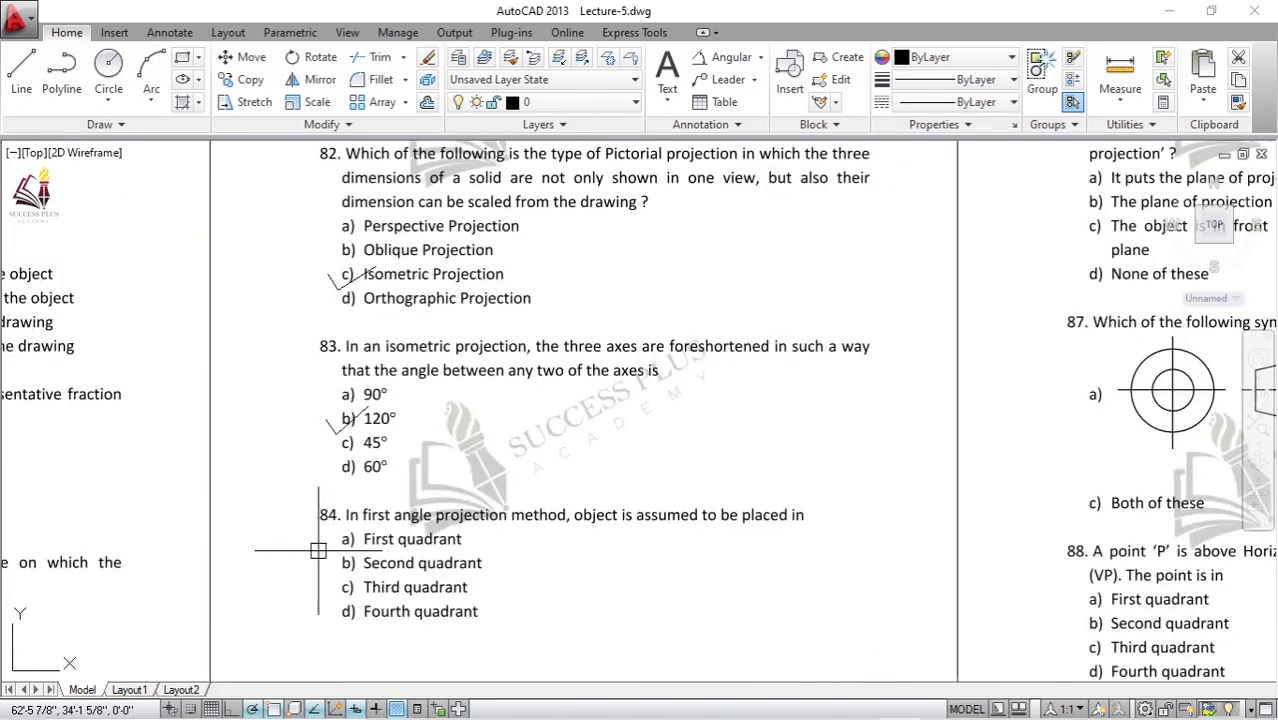
scroll(318, 551, up, 2)
key(l)
key(Return)
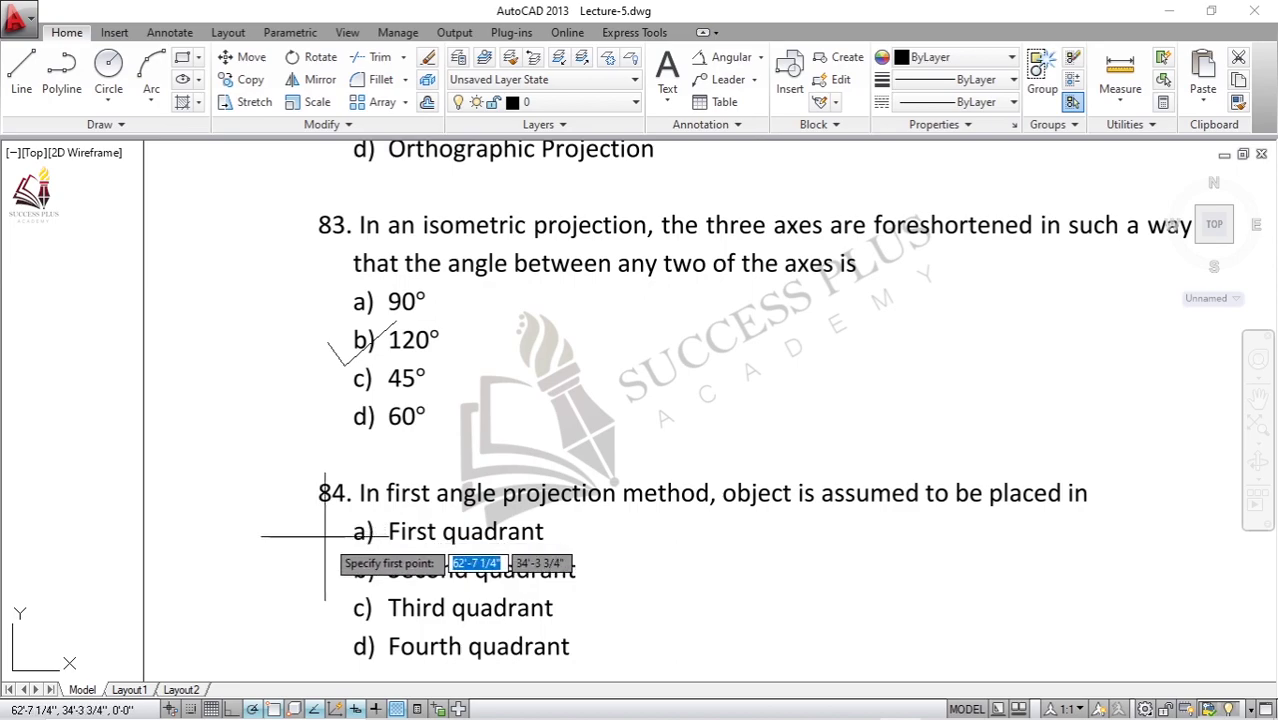
click(327, 563)
click(344, 560)
click(404, 514)
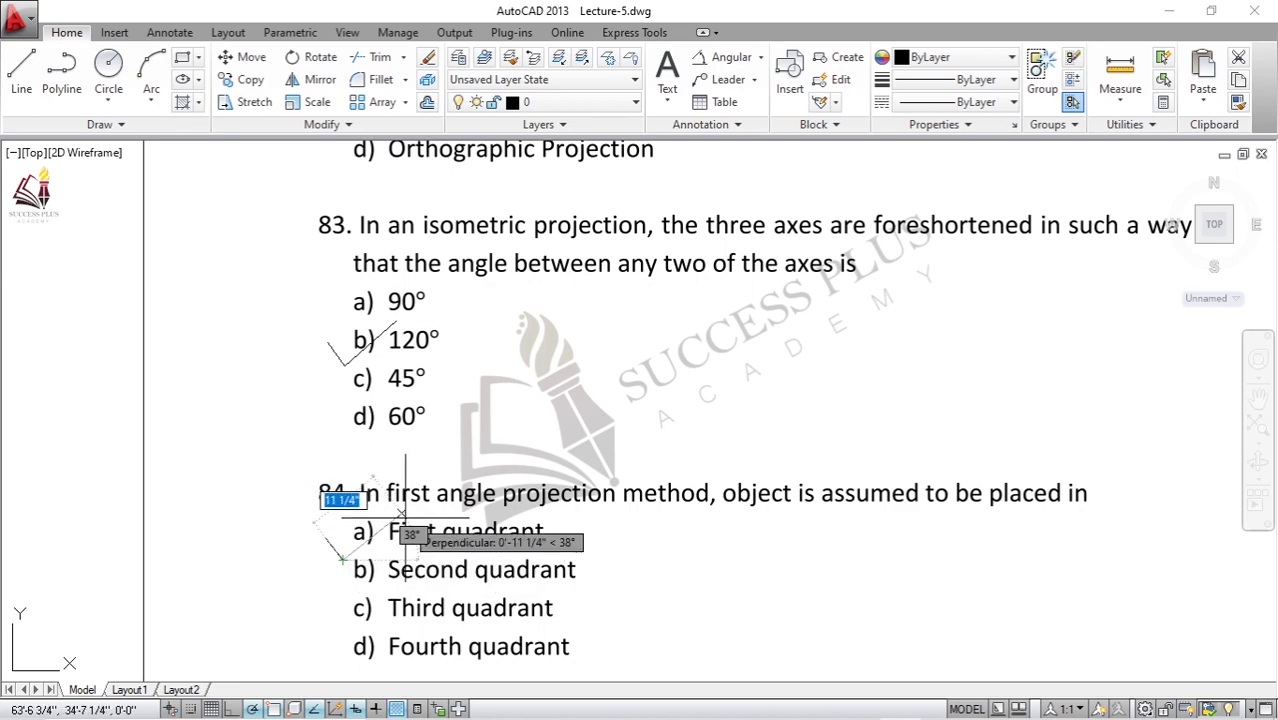
key(Return)
Step: Zoom and pan to bring question 85 into view
scroll(480, 470, down, 2)
scroll(410, 460, down, 3)
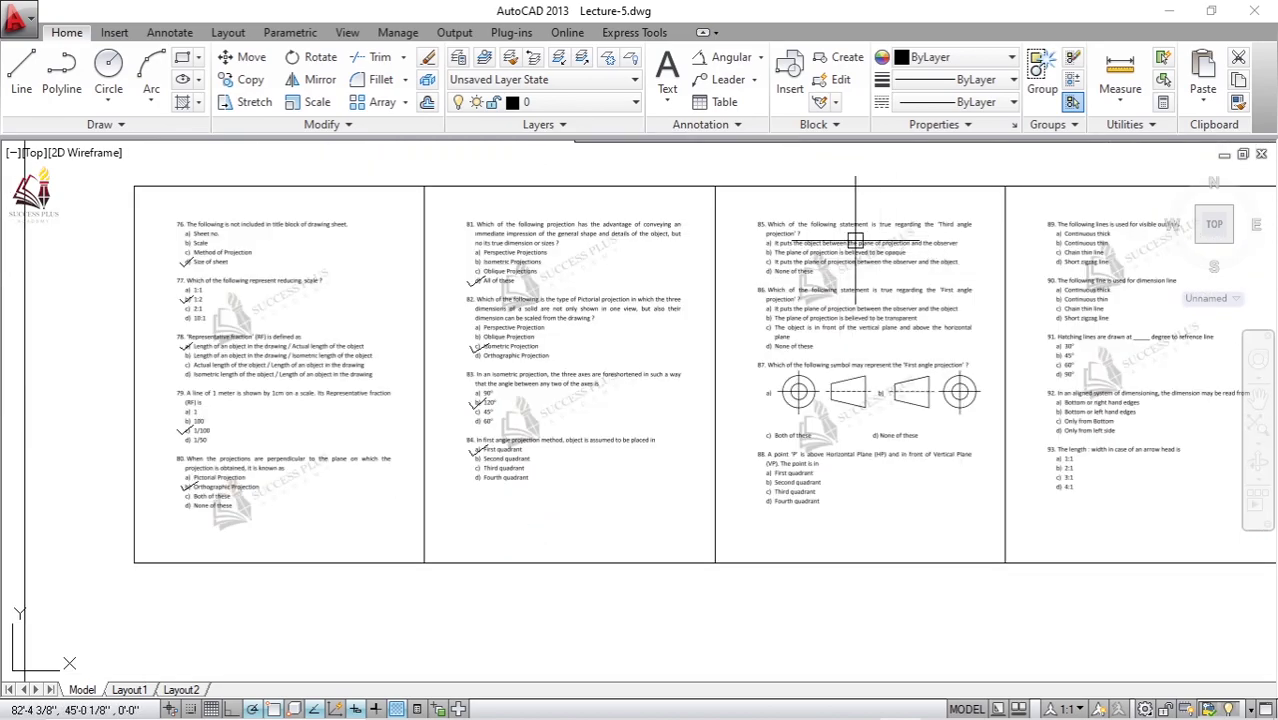
scroll(843, 222, up, 2)
middle_drag(885, 253, 690, 328)
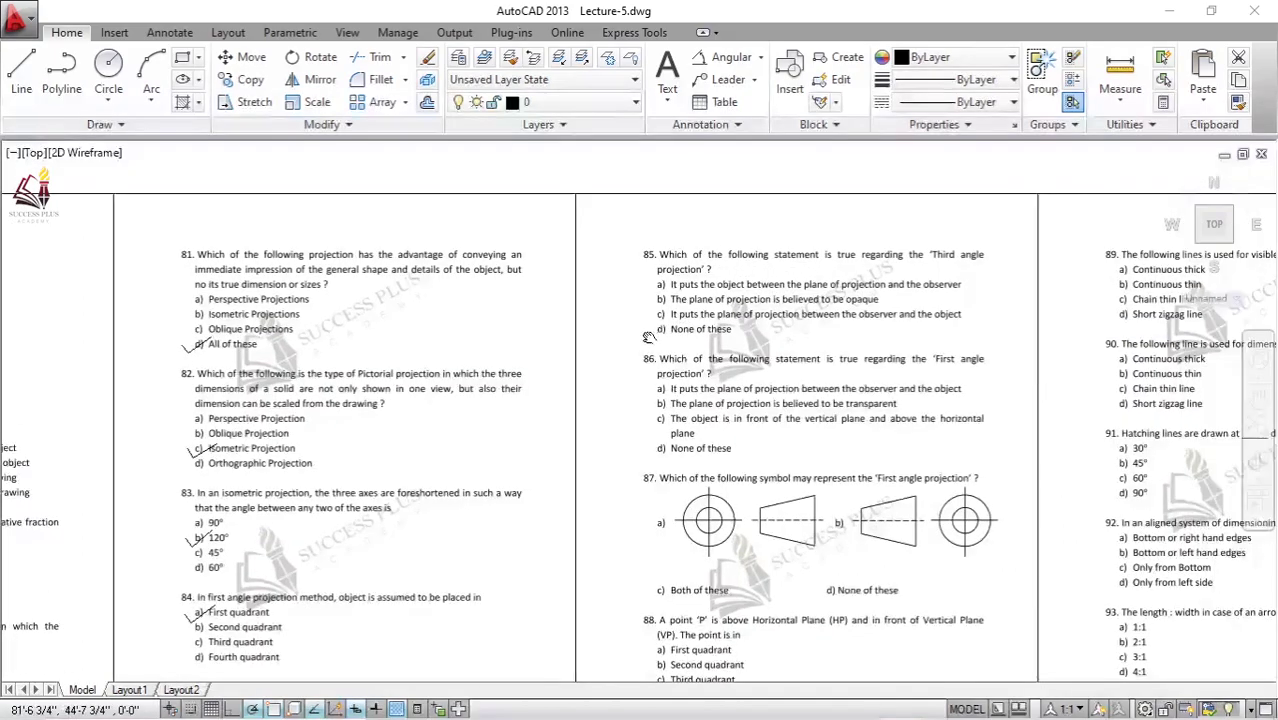
scroll(740, 297, up, 4)
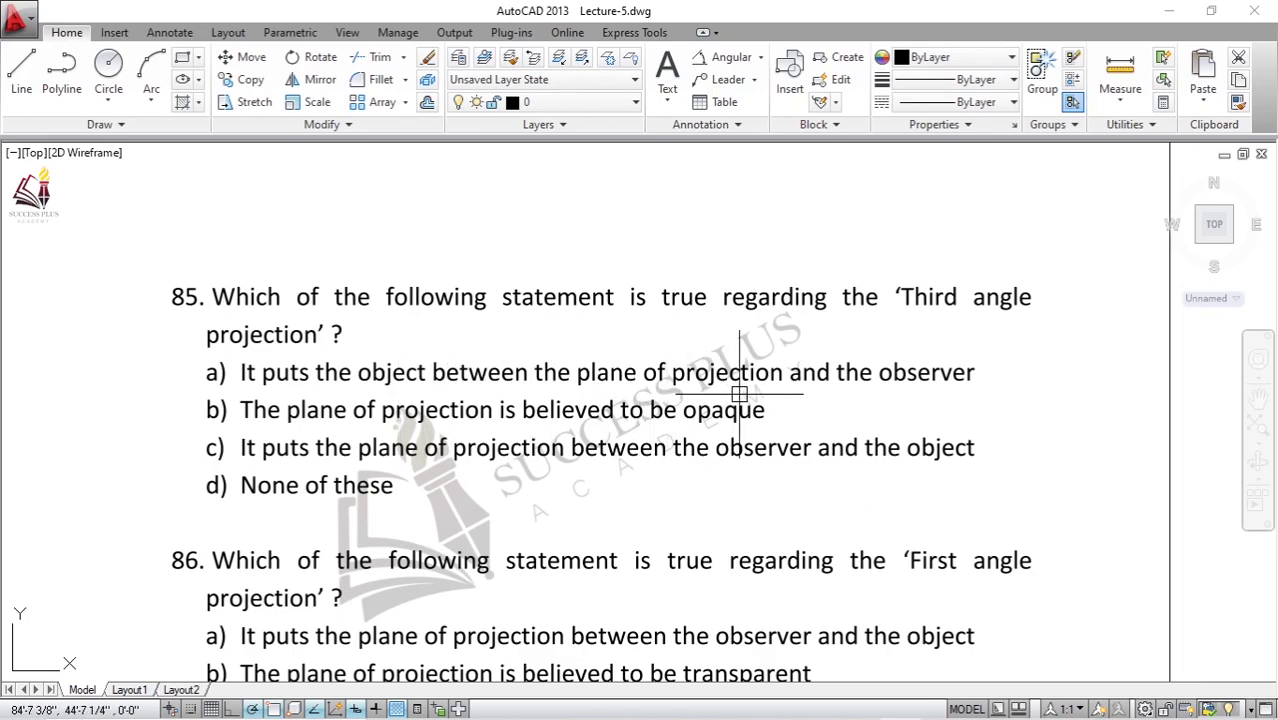
scroll(761, 388, down, 2)
scroll(787, 262, down, 2)
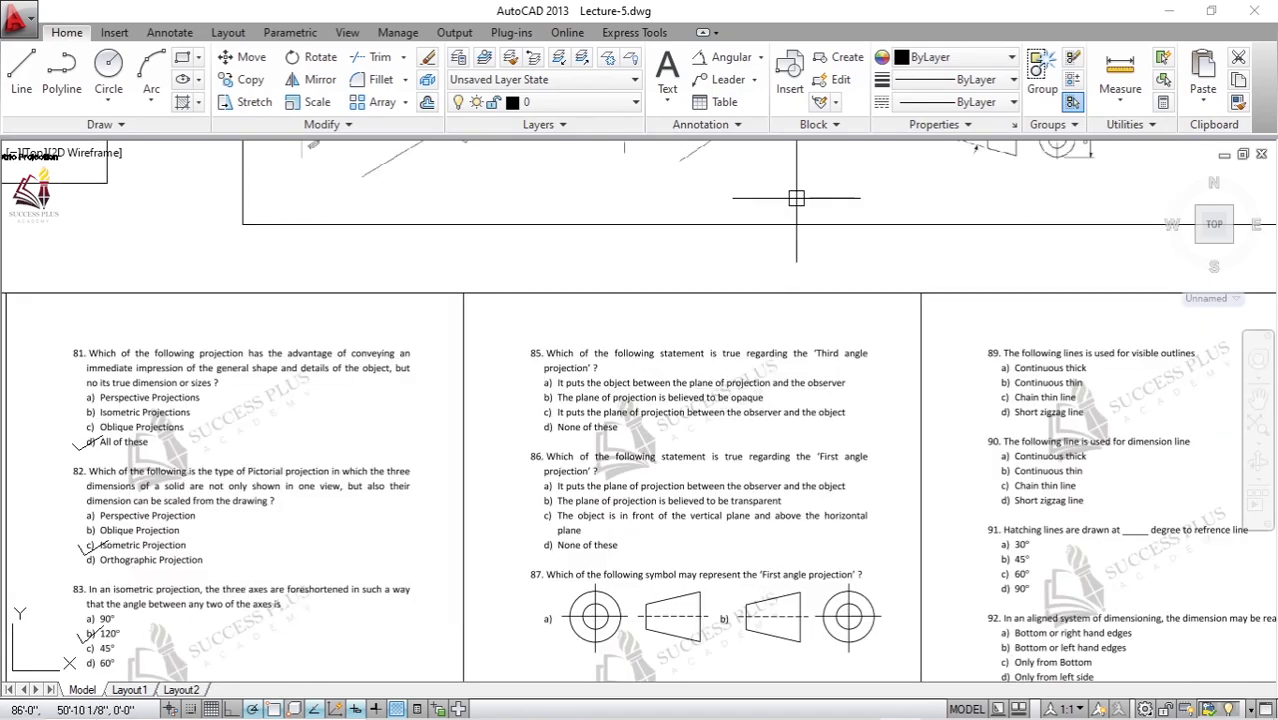
middle_drag(785, 262, 719, 490)
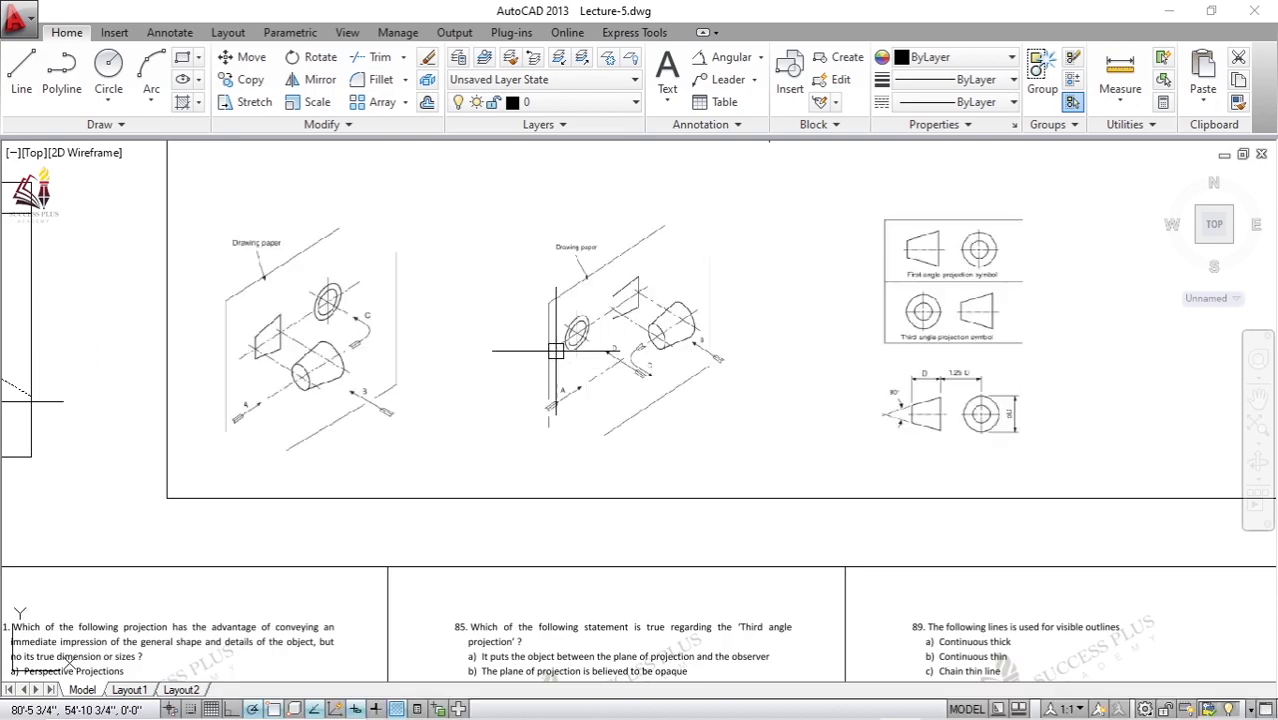
scroll(600, 300, down, 2)
scroll(590, 220, down, 3)
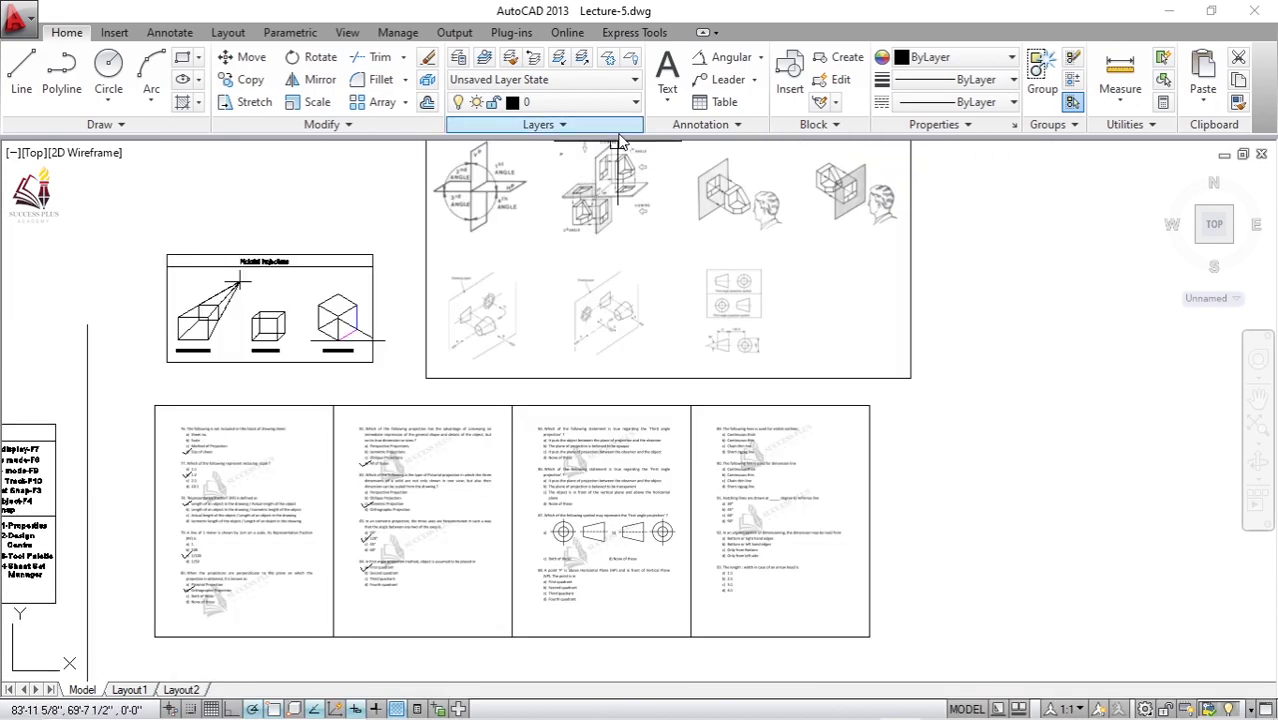
scroll(612, 168, up, 2)
scroll(595, 215, up, 2)
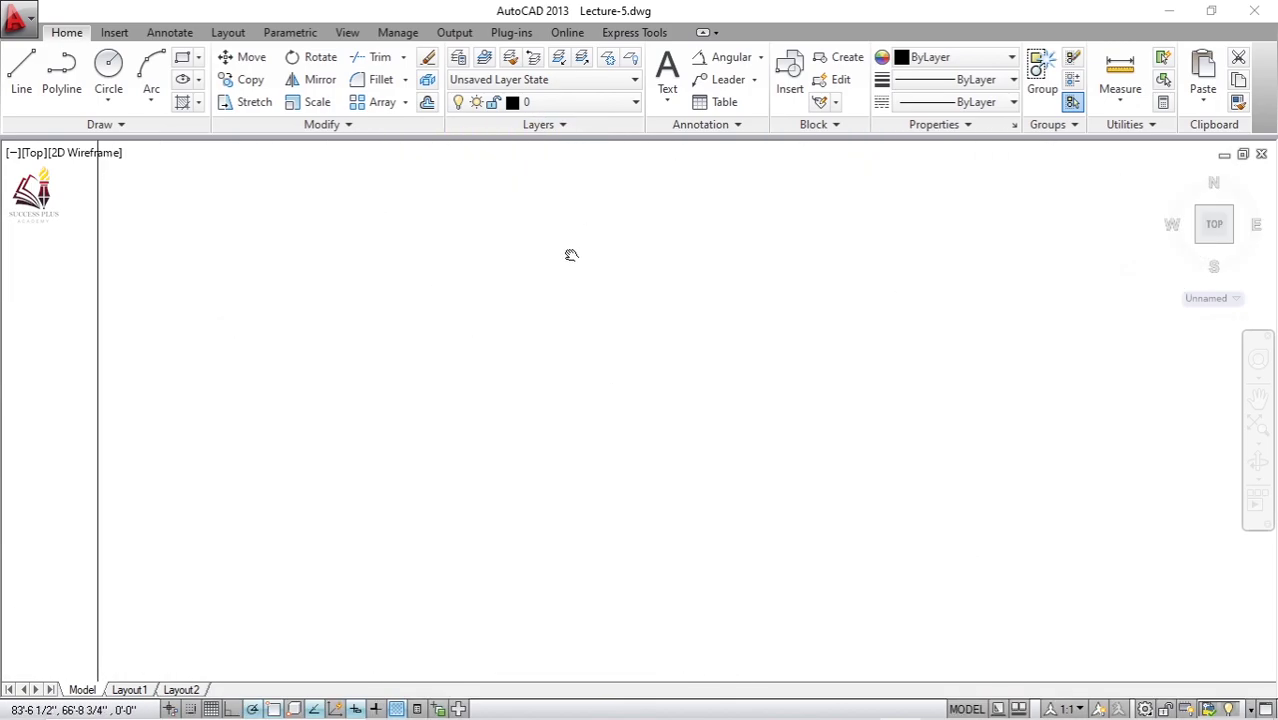
scroll(589, 258, up, 2)
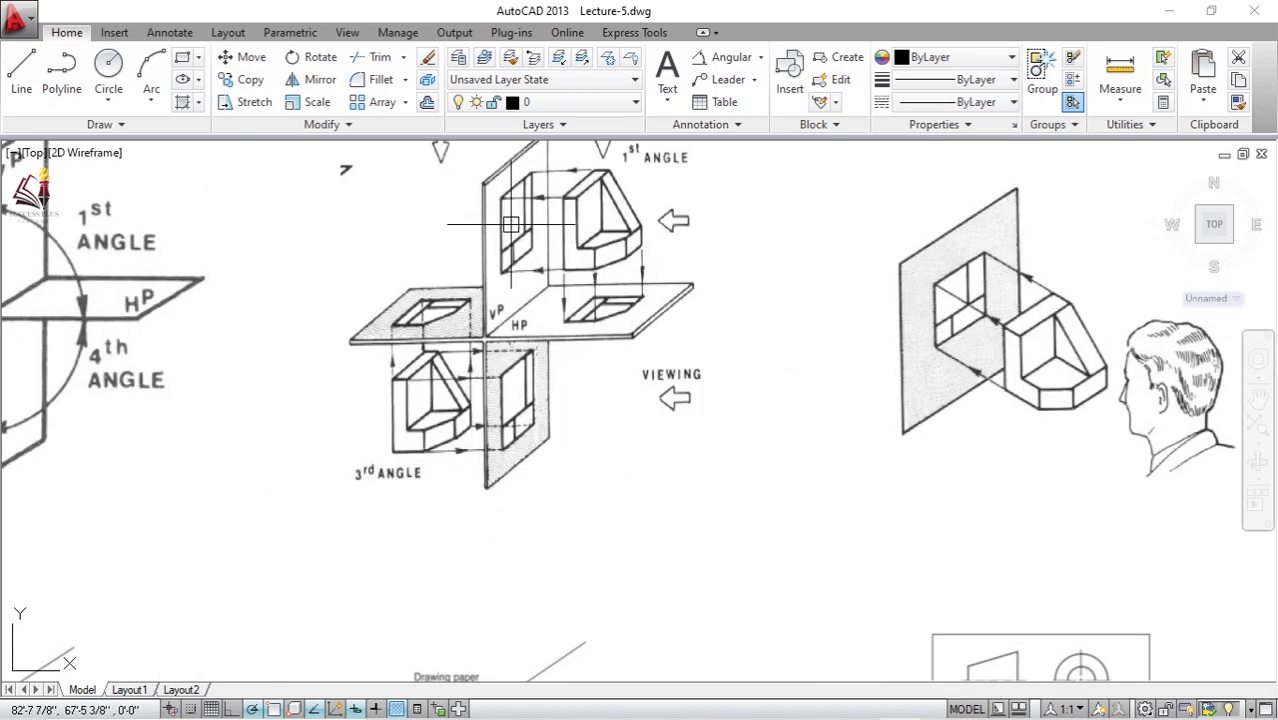
scroll(510, 224, up, 2)
scroll(560, 250, up, 1)
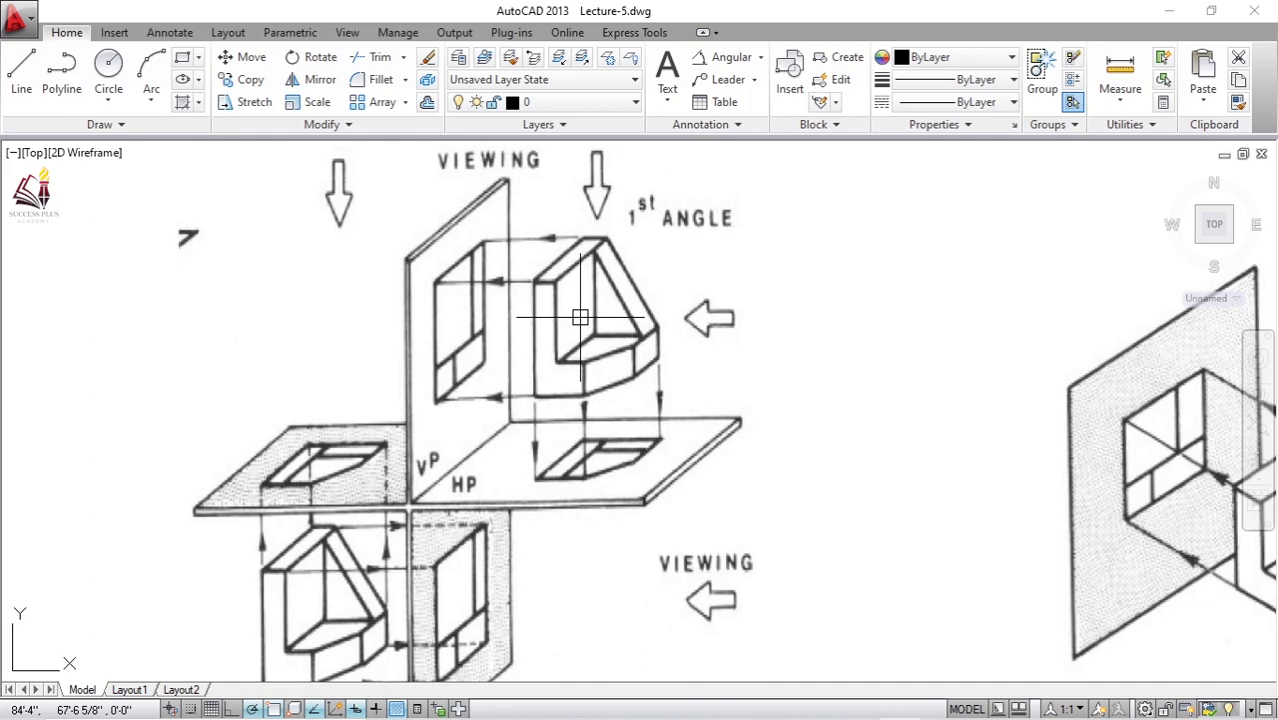
scroll(580, 318, down, 2)
scroll(560, 380, down, 2)
mouse_move(485, 229)
middle_down()
mouse_move(499, 543)
mouse_move(558, 317)
middle_up()
scroll(392, 495, up, 3)
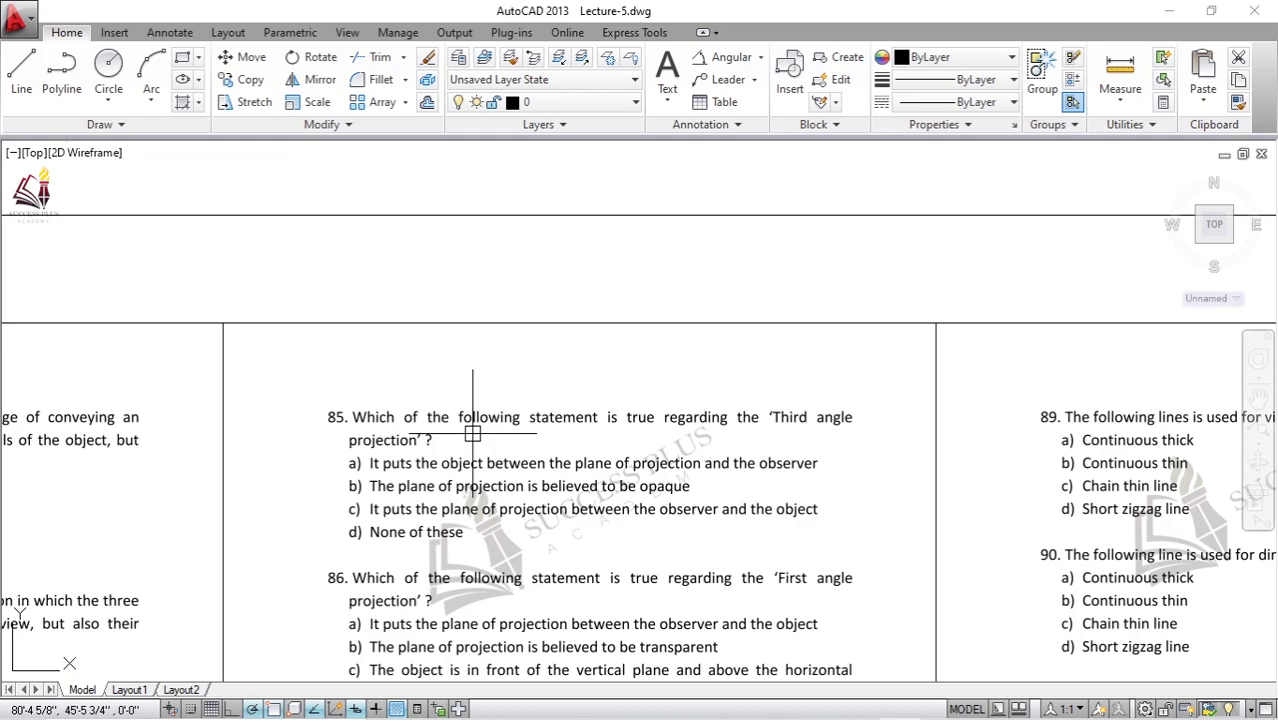
middle_drag(505, 291, 525, 442)
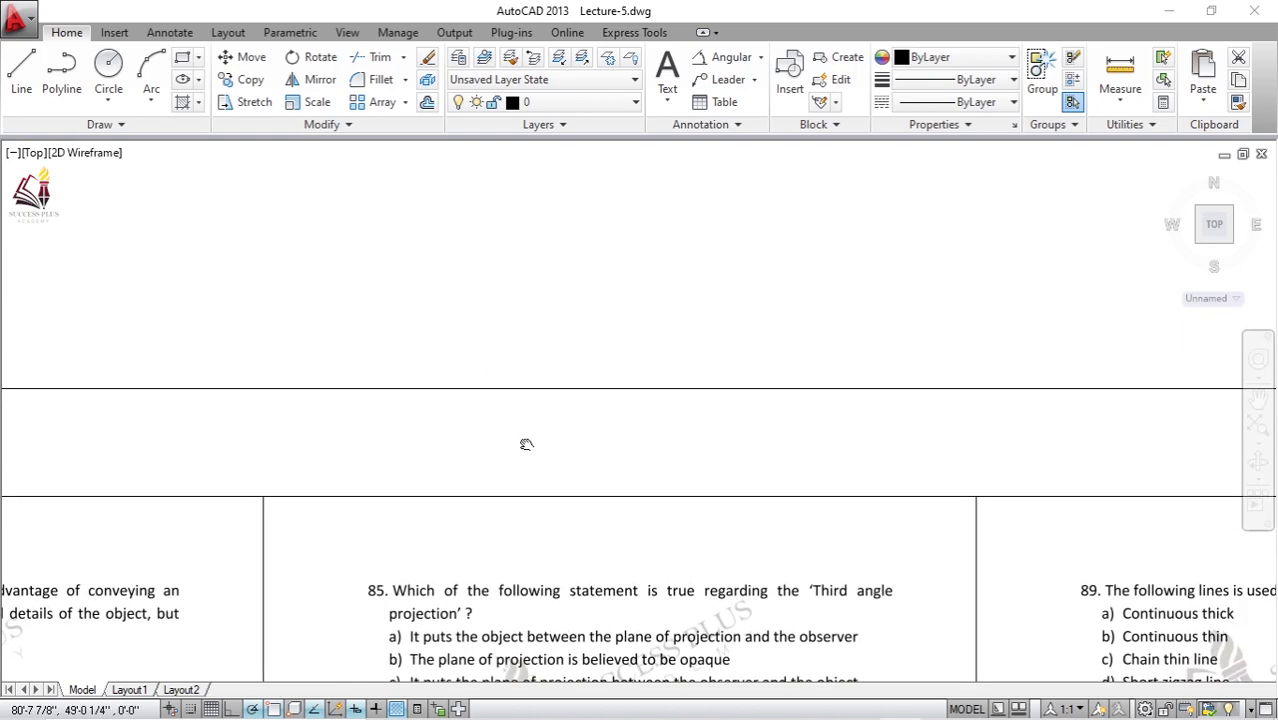
middle_drag(582, 248, 582, 434)
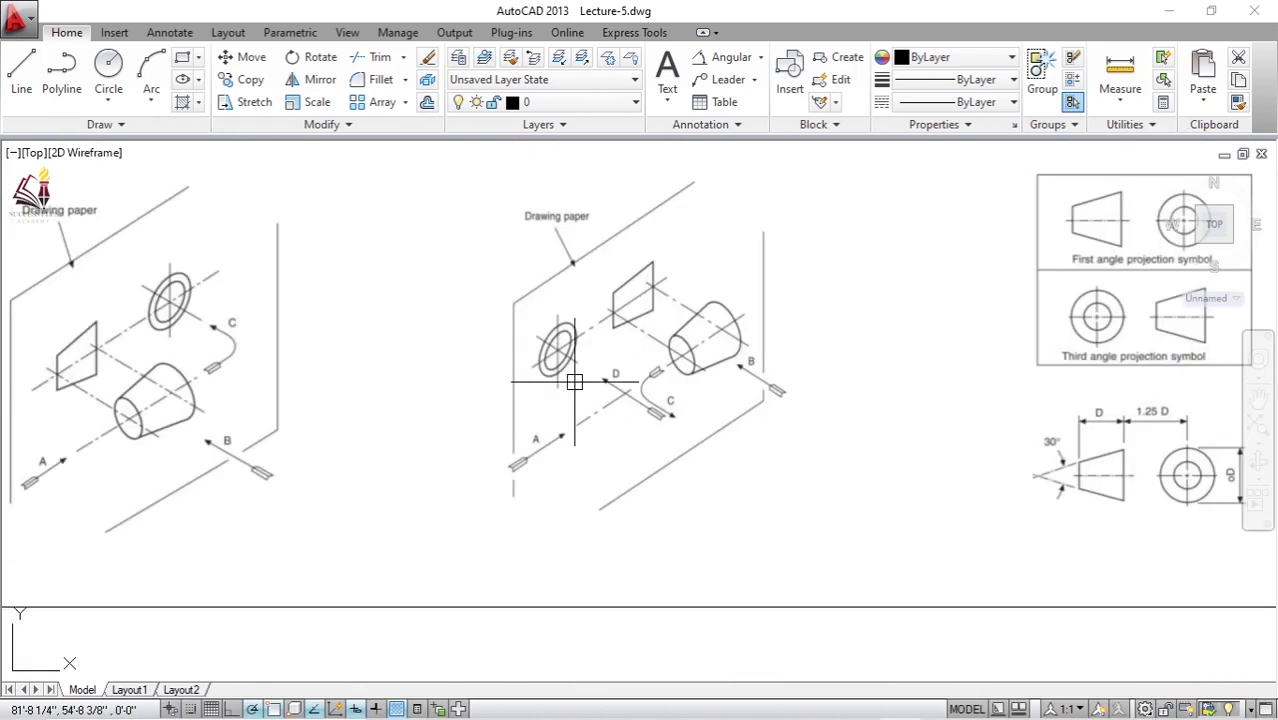
mouse_move(605, 273)
middle_down()
mouse_move(610, 468)
mouse_move(599, 448)
mouse_move(608, 358)
mouse_move(512, 414)
middle_up()
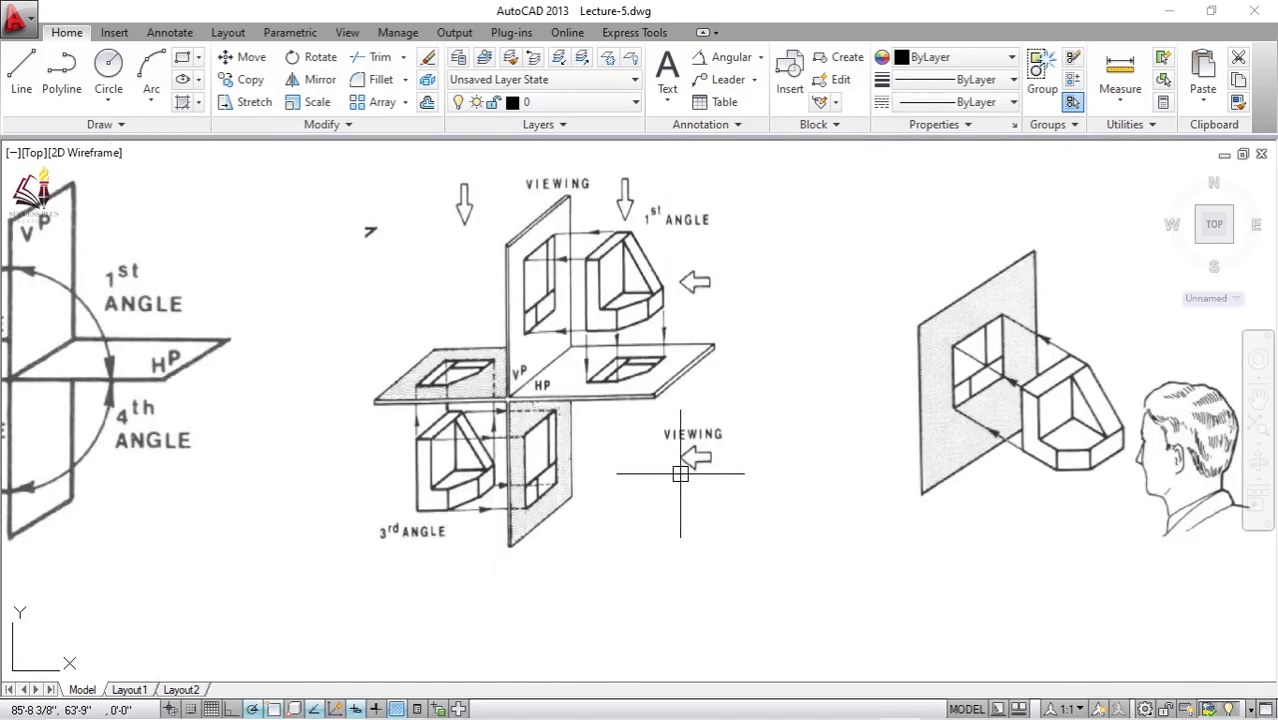
middle_drag(966, 410, 448, 400)
middle_drag(1034, 445, 856, 442)
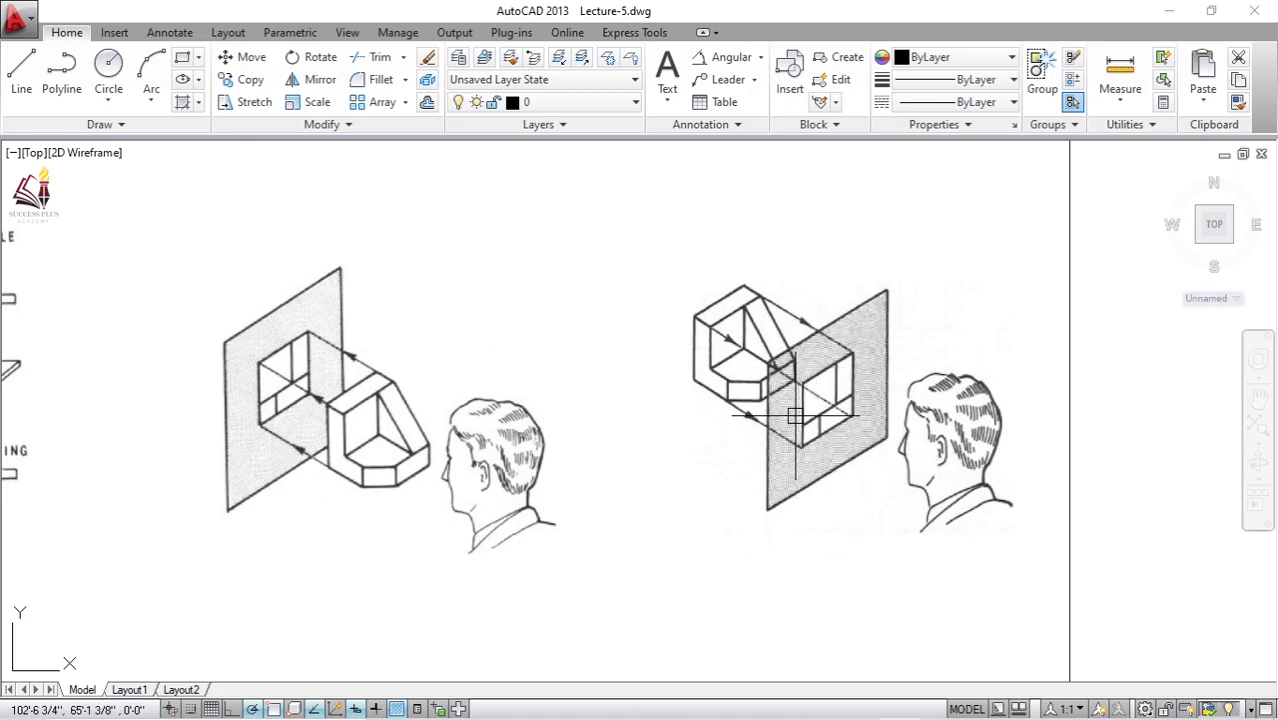
middle_drag(795, 439, 792, 399)
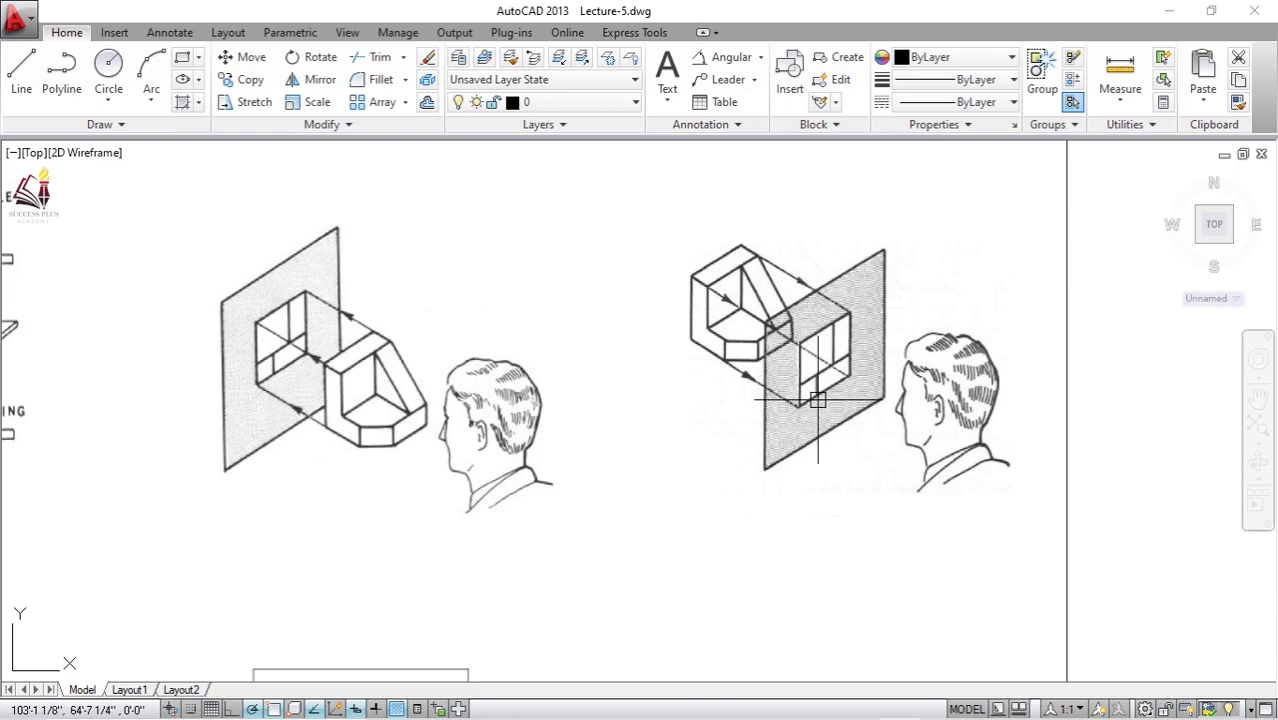
Step: Zoom and pan the sheet to bring question 85's answer options into view
scroll(815, 333, down, 3)
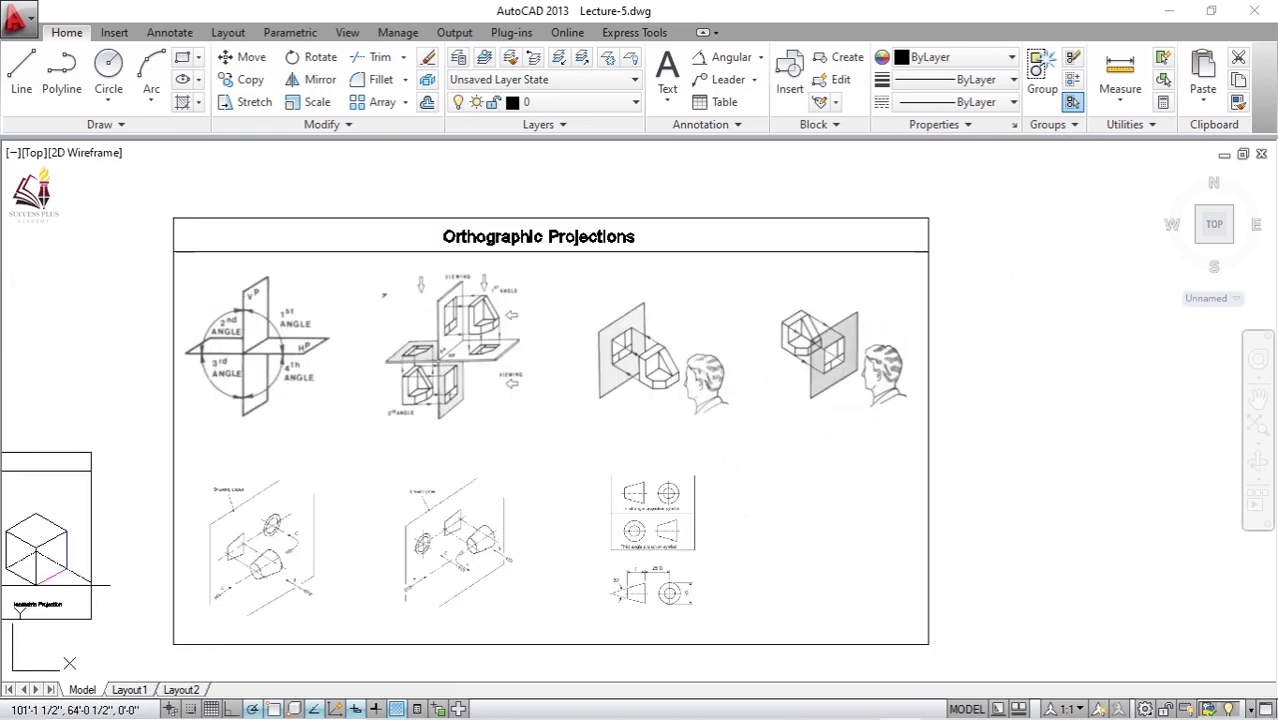
middle_drag(482, 653, 482, 478)
scroll(325, 540, up, 2)
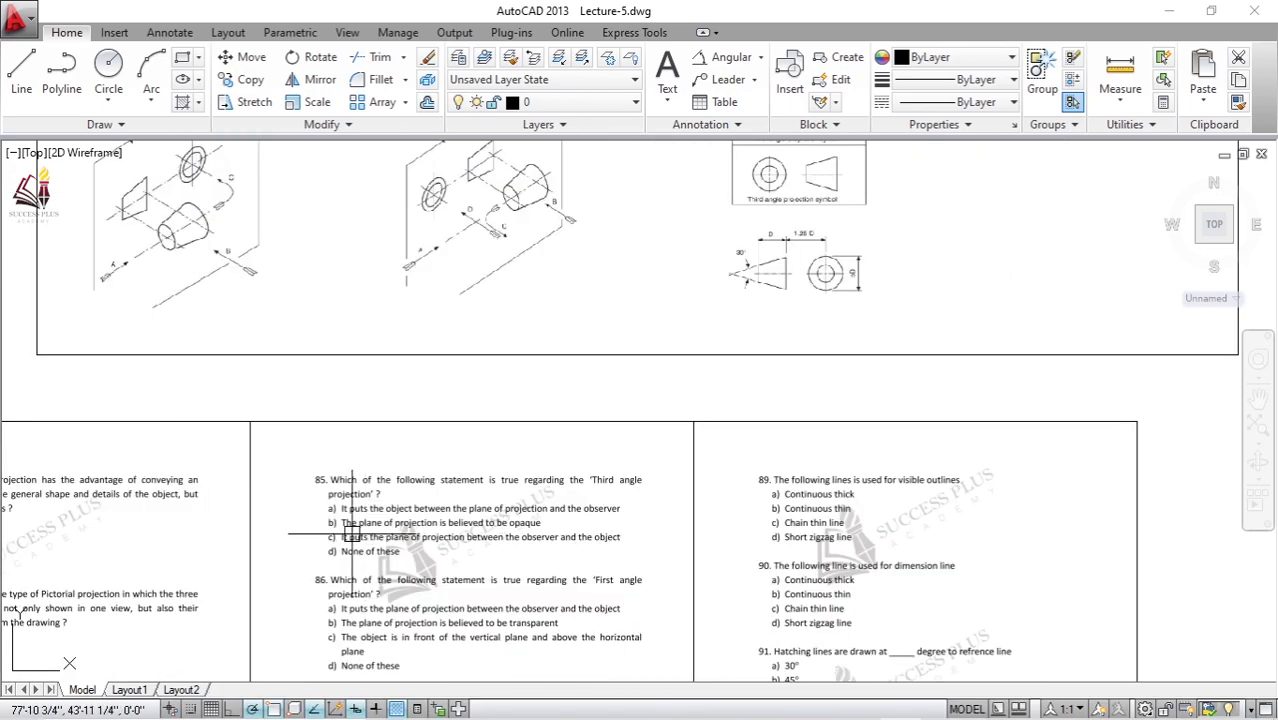
scroll(335, 535, up, 2)
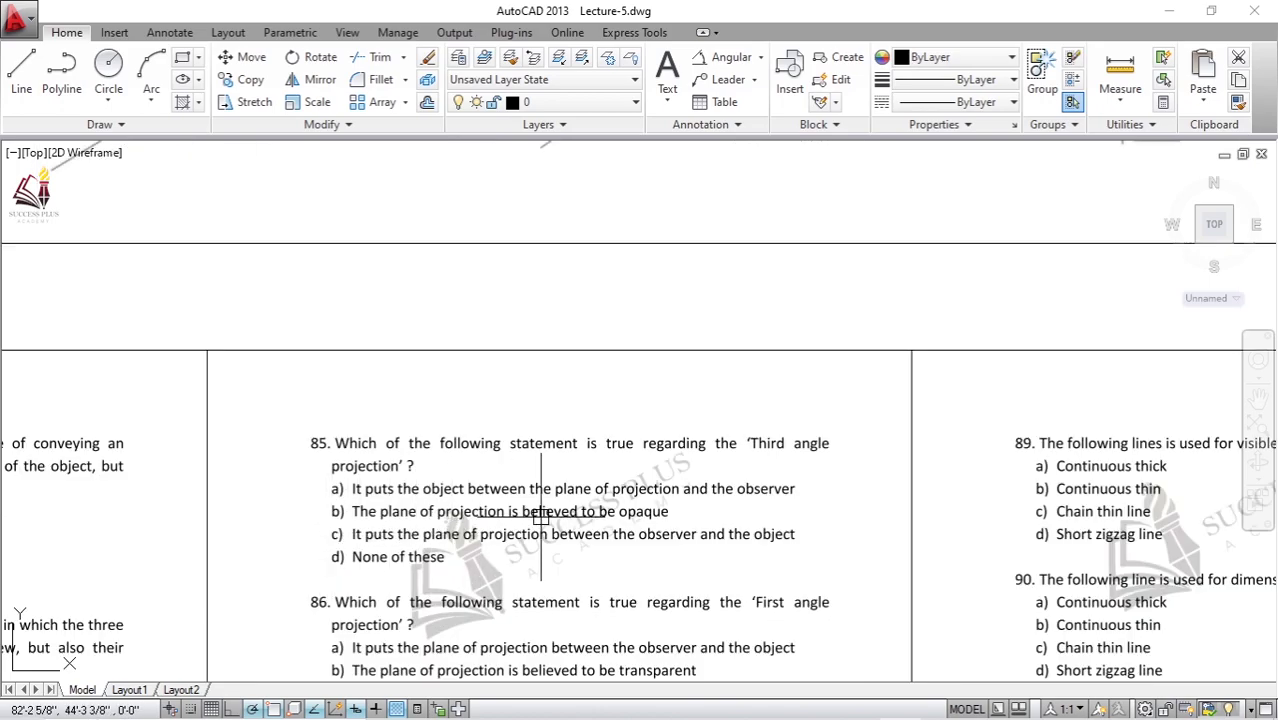
middle_drag(447, 500, 449, 436)
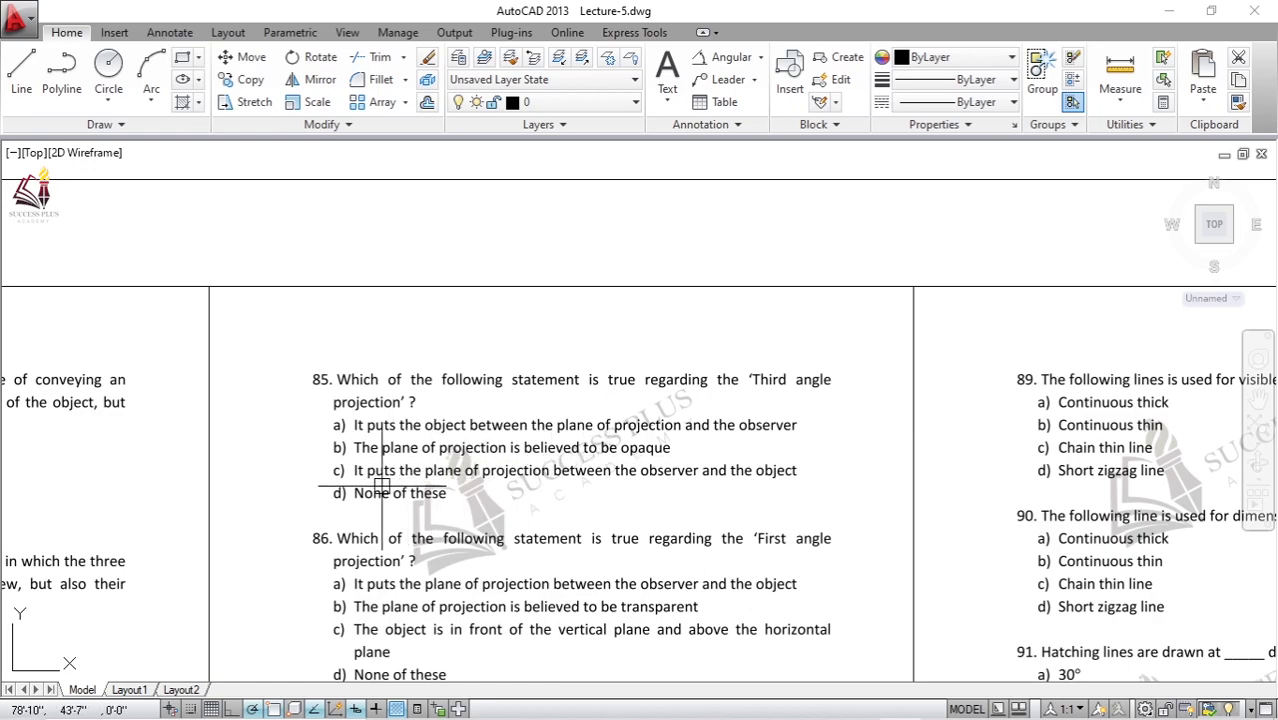
scroll(380, 484, up, 2)
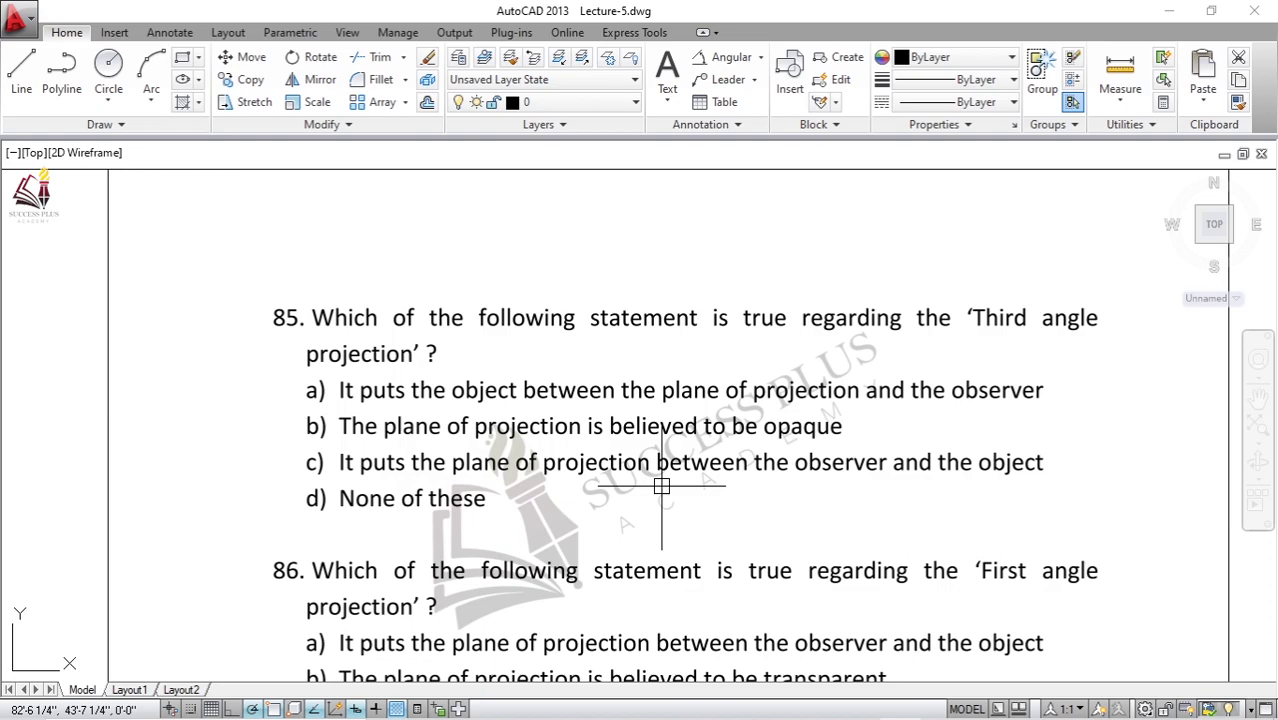
scroll(563, 493, down, 3)
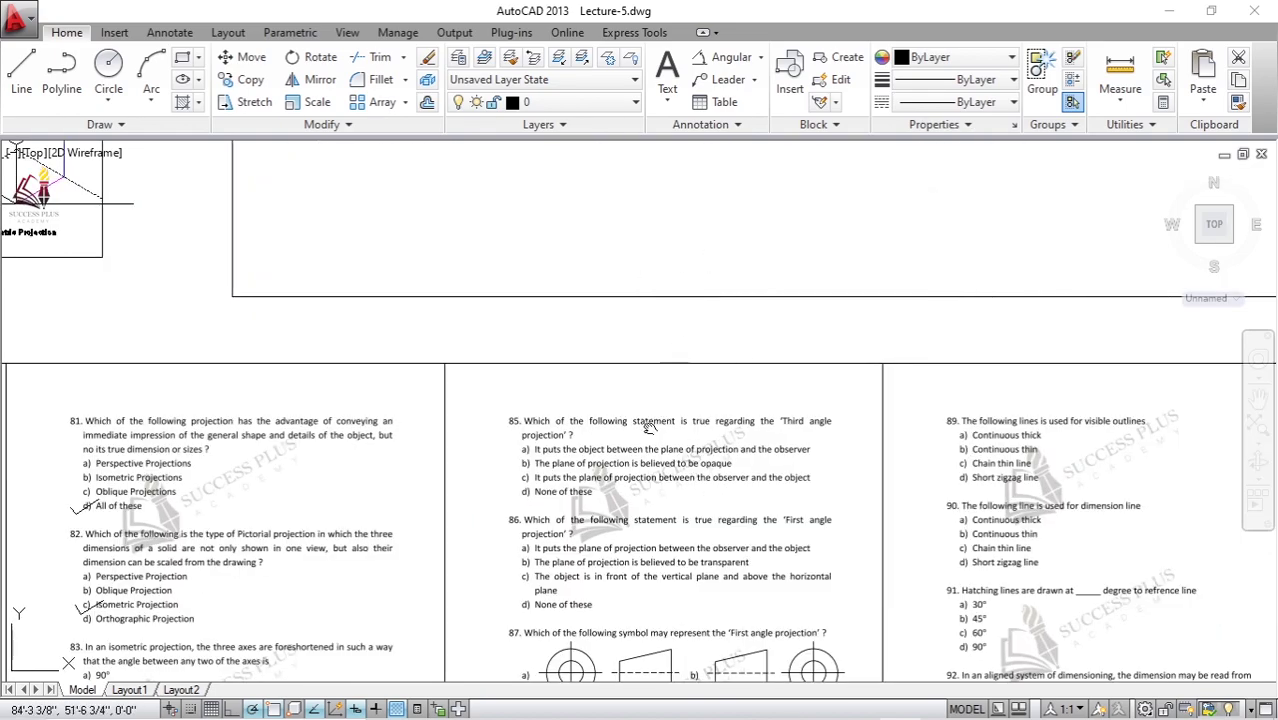
middle_drag(641, 238, 641, 508)
middle_drag(645, 360, 628, 493)
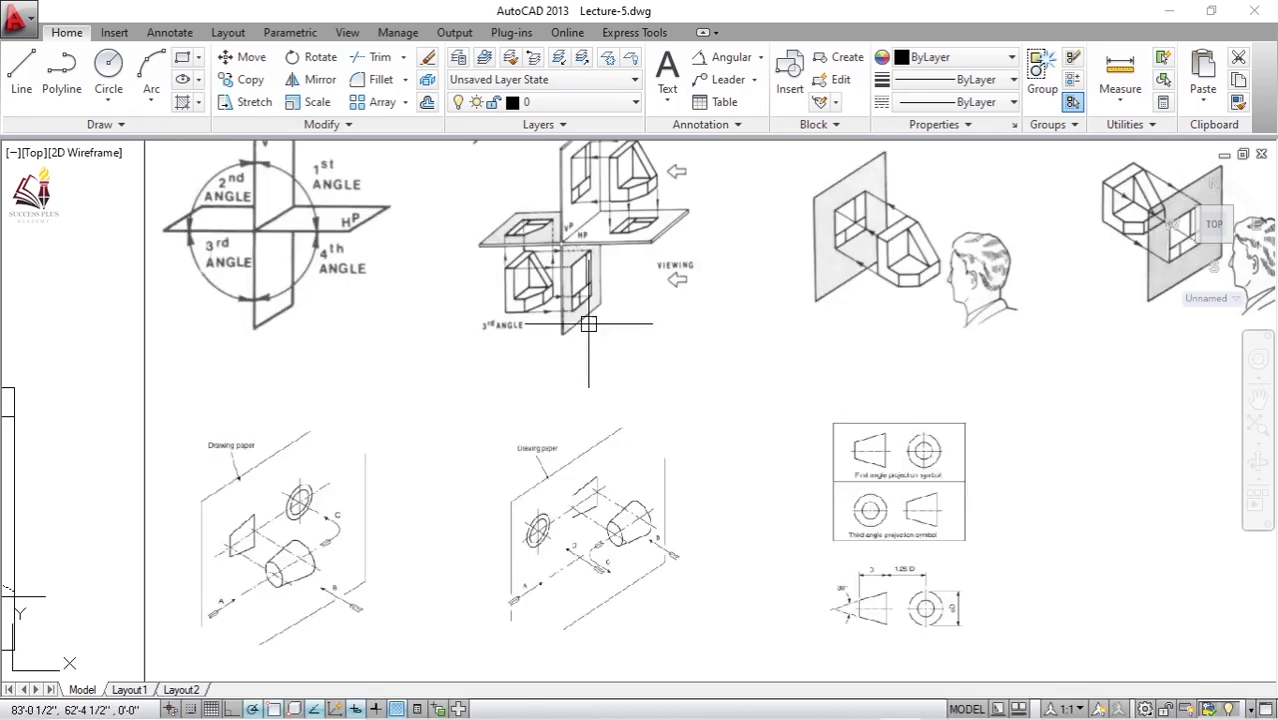
scroll(571, 271, up, 4)
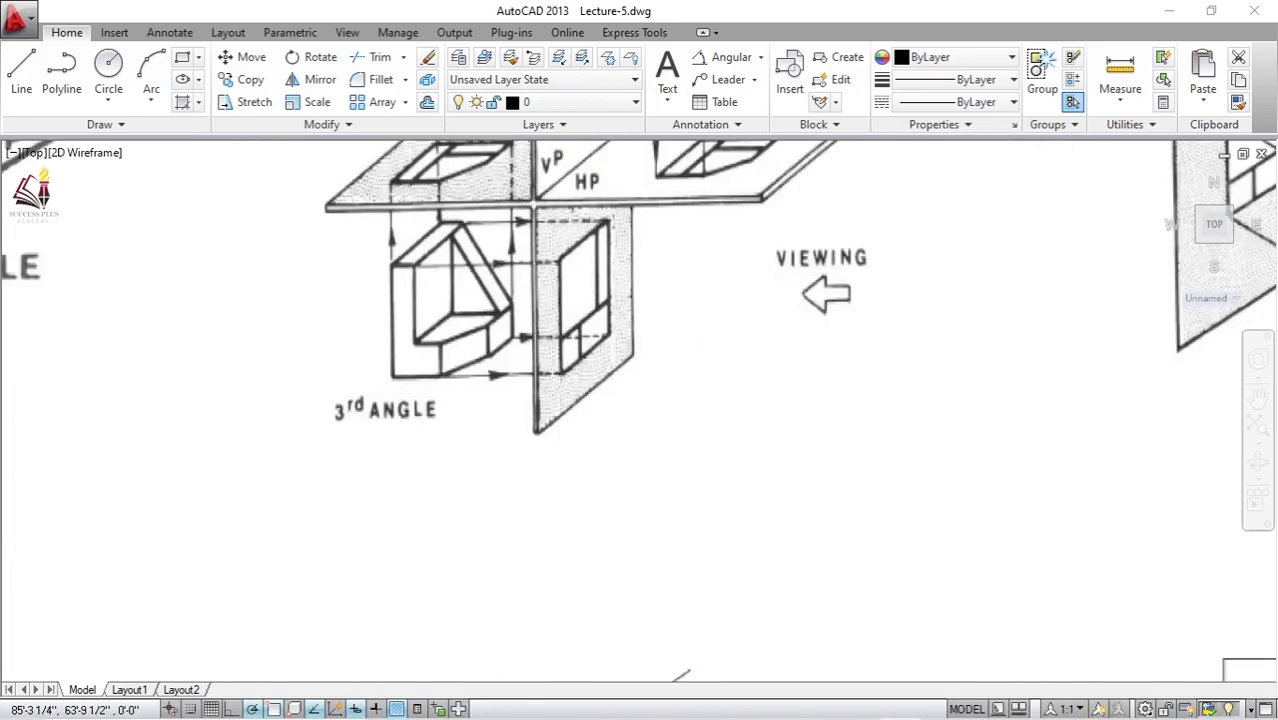
scroll(739, 422, down, 4)
scroll(622, 240, up, 1)
middle_drag(622, 340, 600, 240)
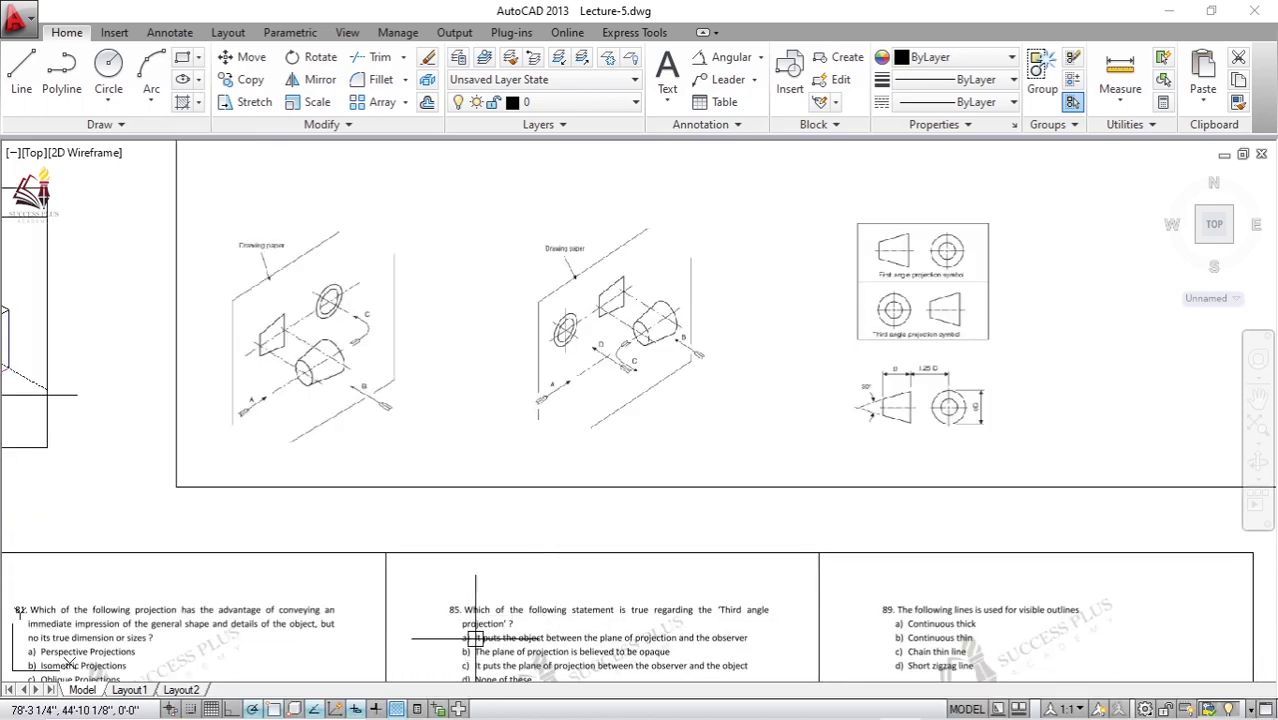
middle_drag(475, 637, 460, 470)
scroll(455, 500, up, 3)
scroll(455, 500, up, 1)
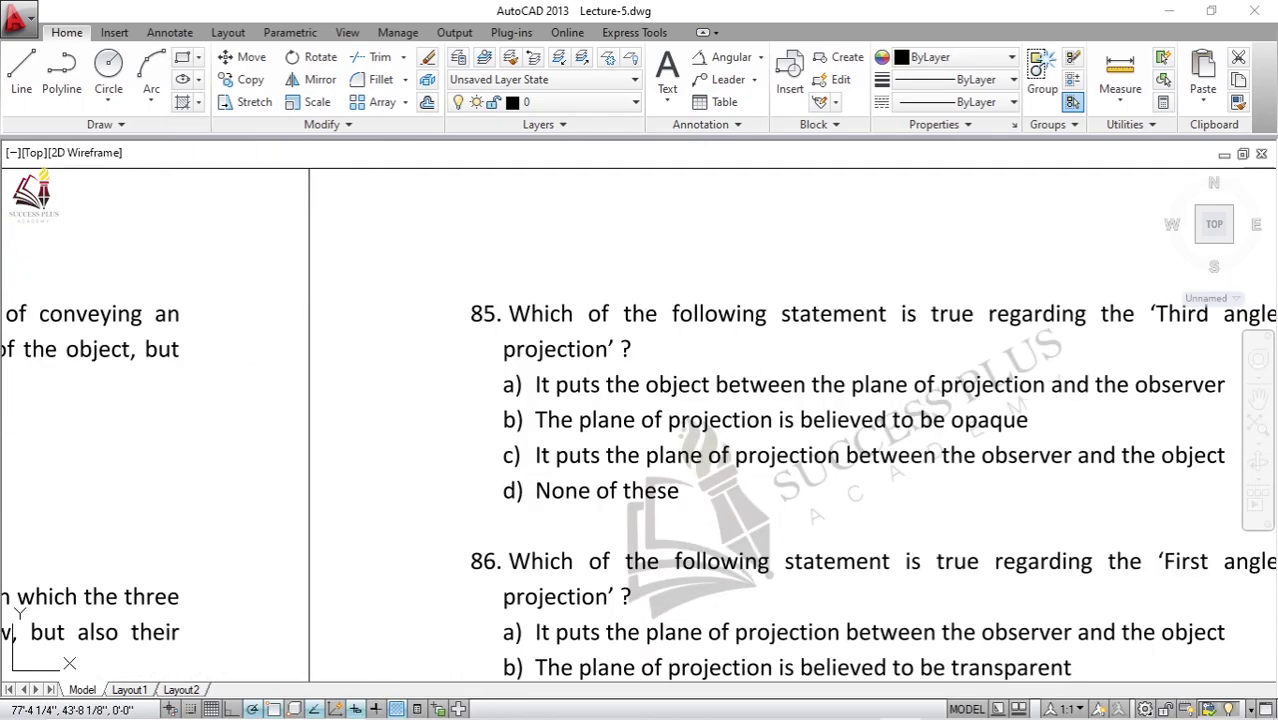
Step: Draw a three-point tick with LINE beside option c) of question 85
text(l)
key(Return)
click(496, 462)
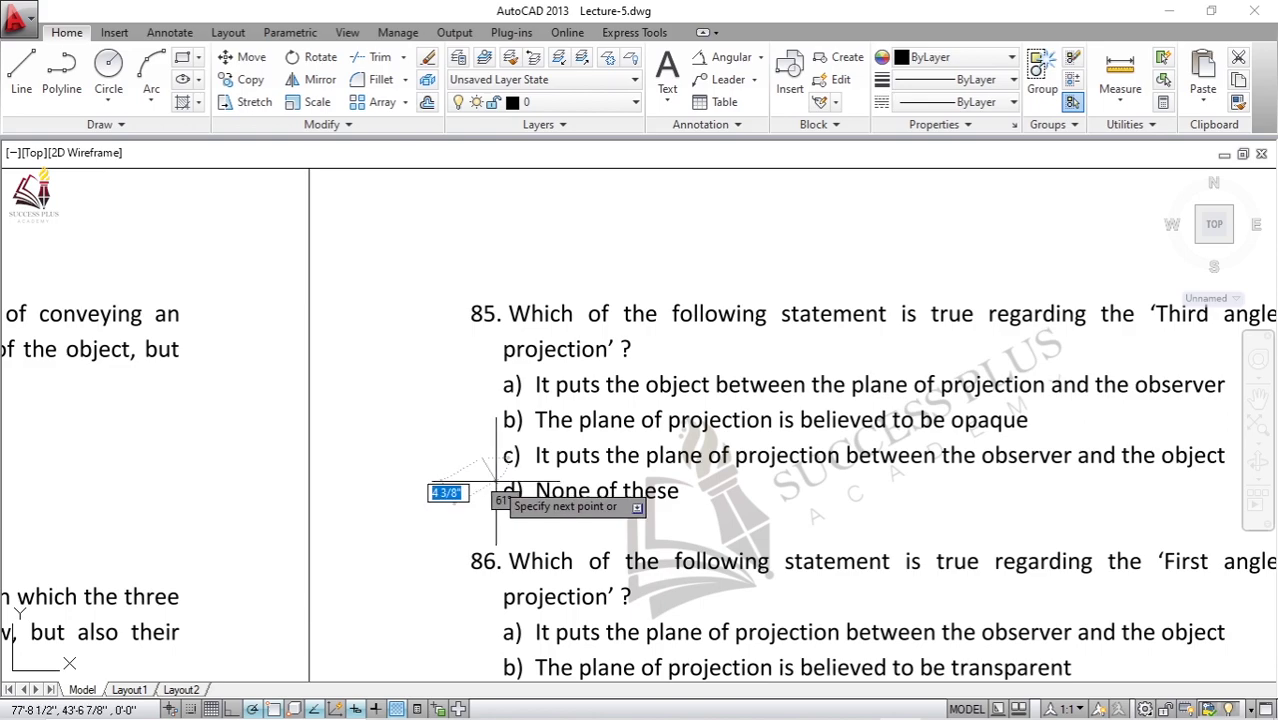
click(499, 474)
click(545, 440)
key(Escape)
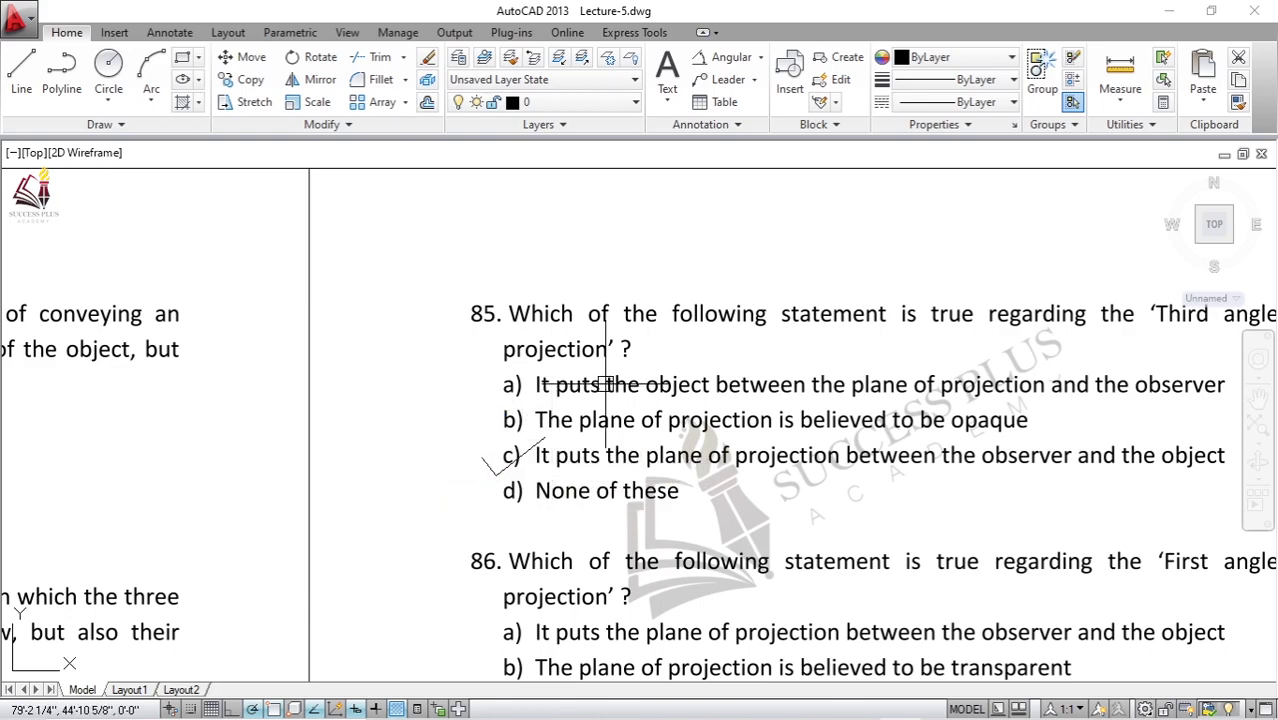
scroll(606, 384, down, 2)
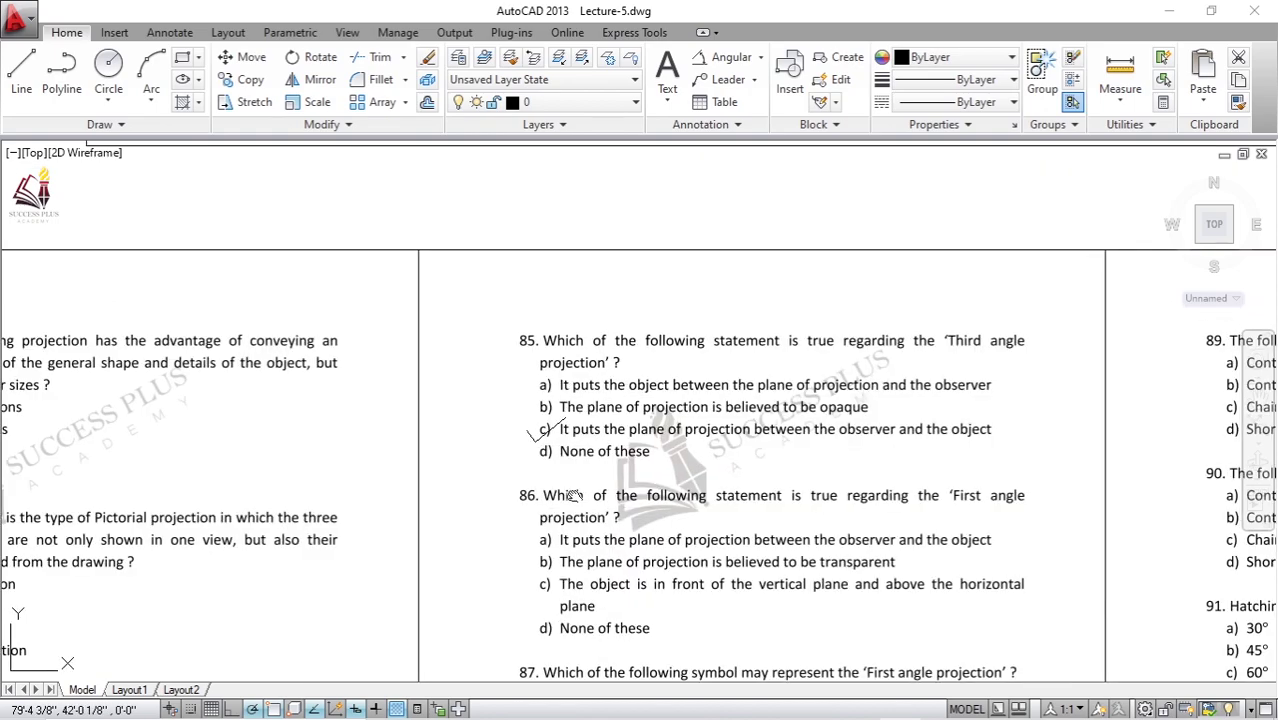
middle_drag(619, 547, 465, 410)
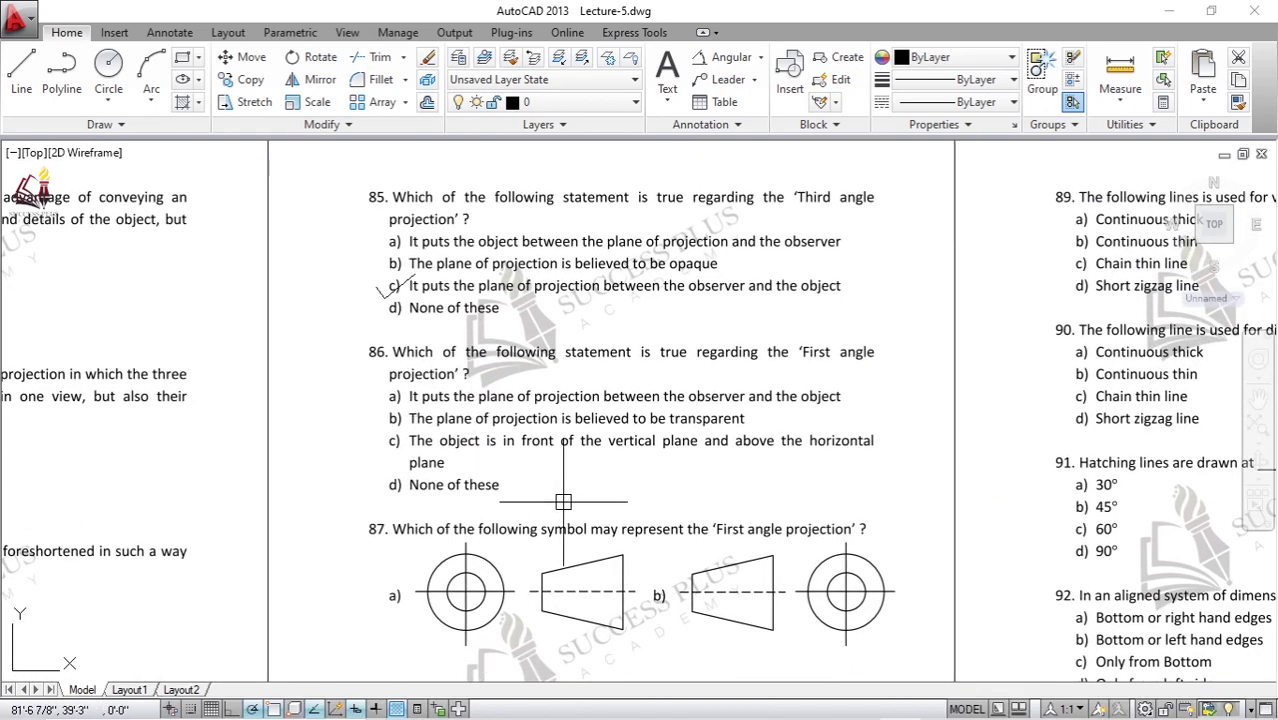
scroll(450, 390, up, 2)
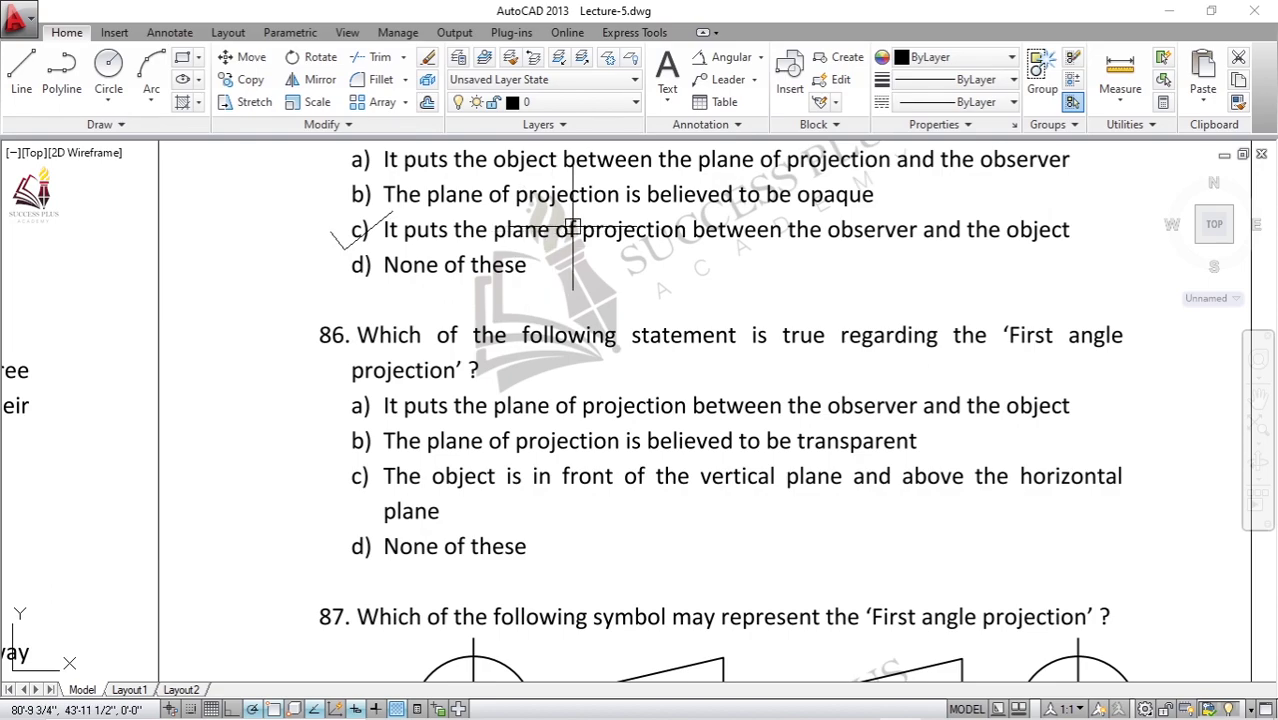
middle_drag(572, 228, 555, 416)
scroll(566, 496, down, 2)
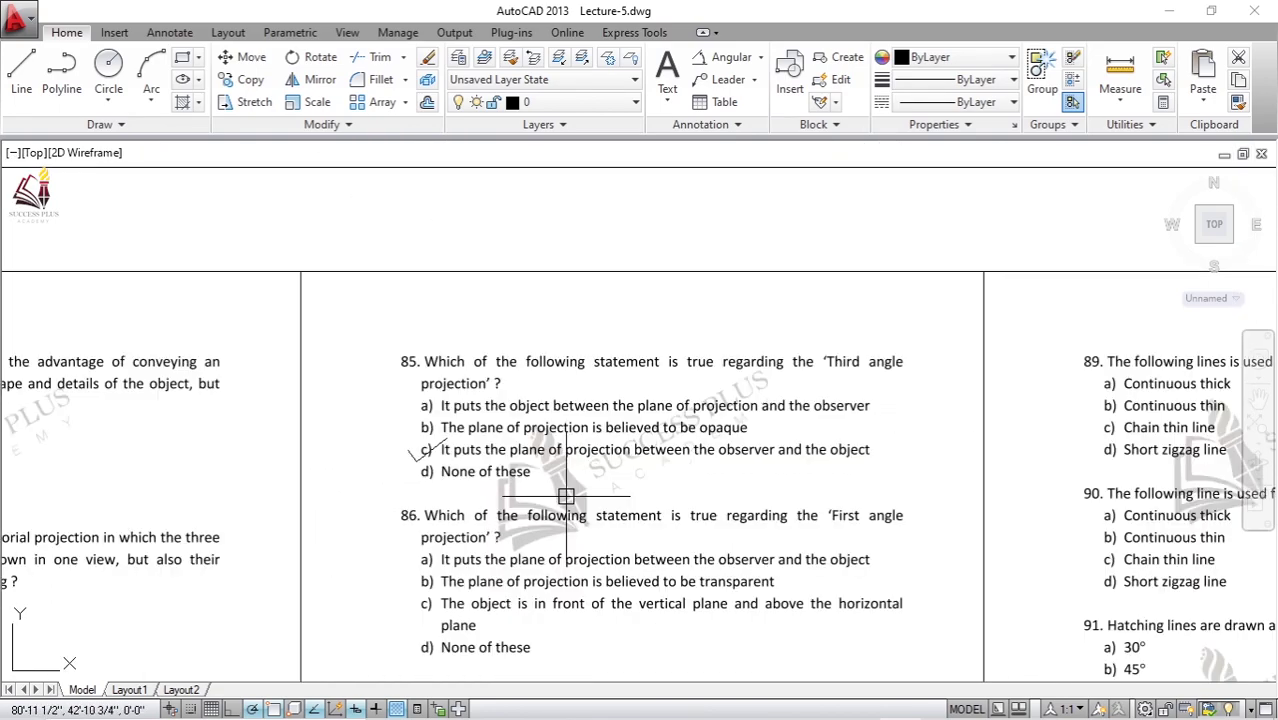
middle_drag(650, 328, 640, 590)
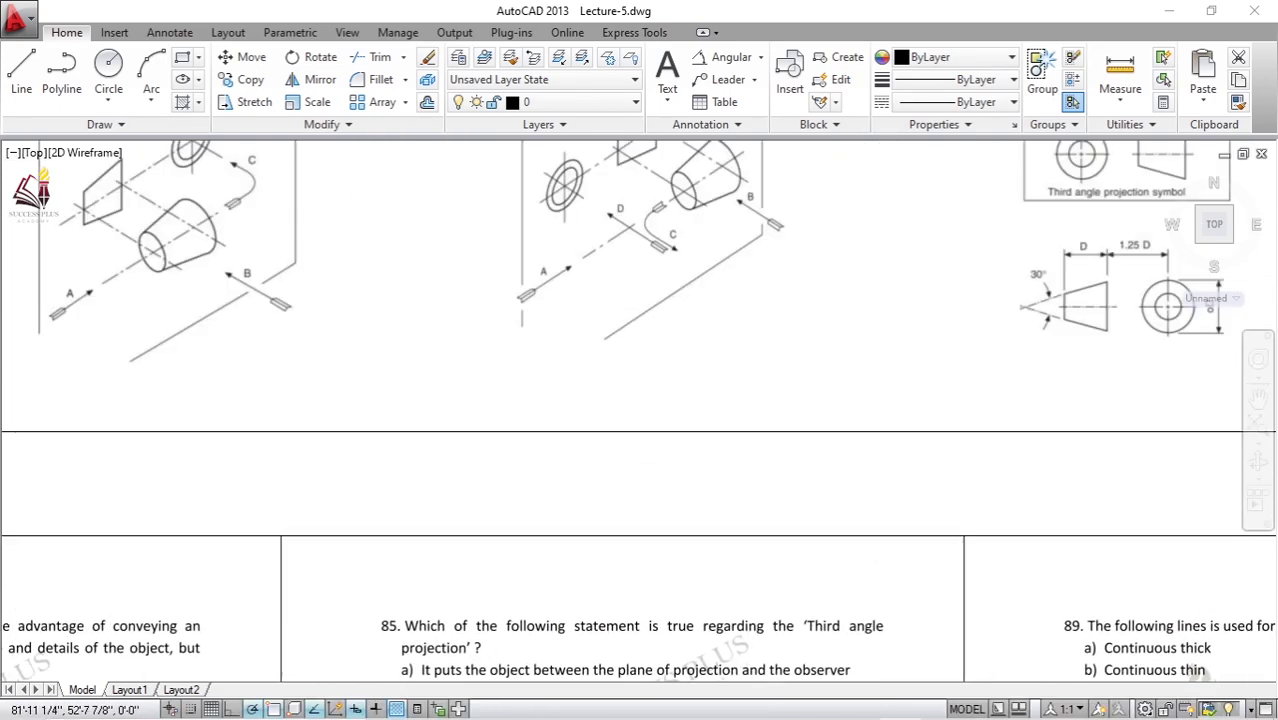
scroll(575, 310, down, 2)
middle_drag(592, 260, 597, 357)
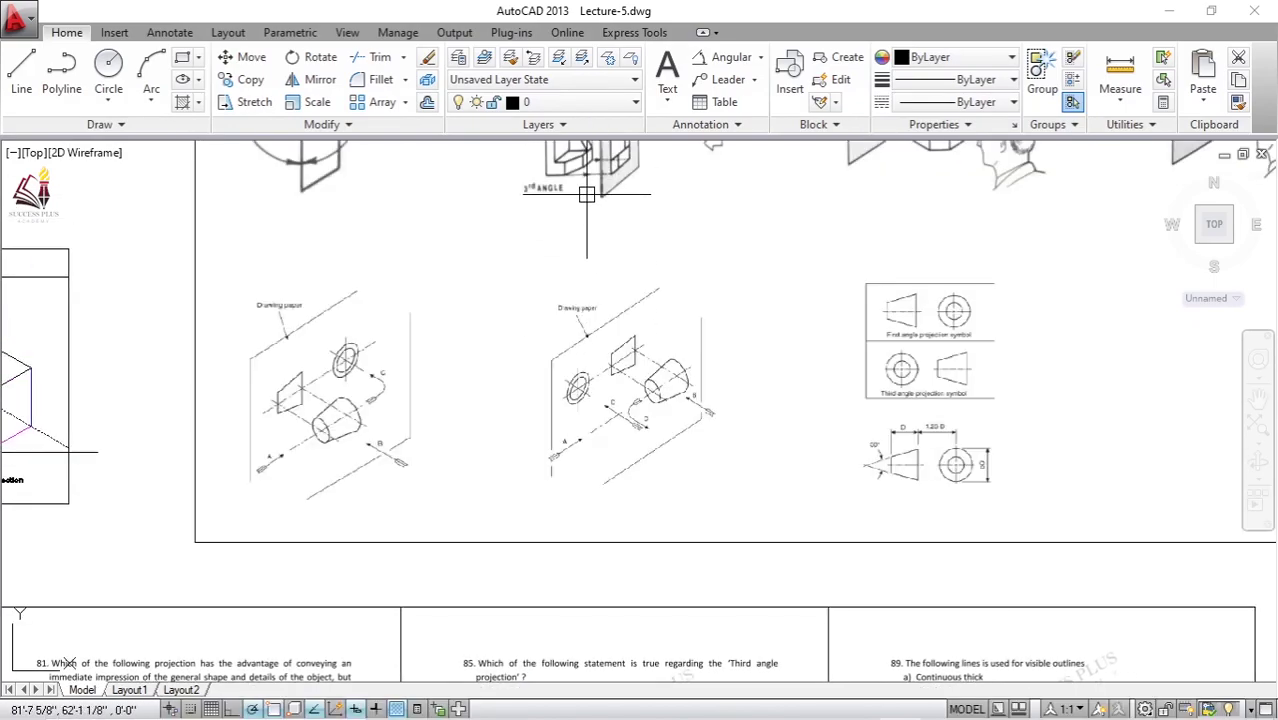
scroll(497, 380, down, 2)
middle_drag(497, 380, 497, 217)
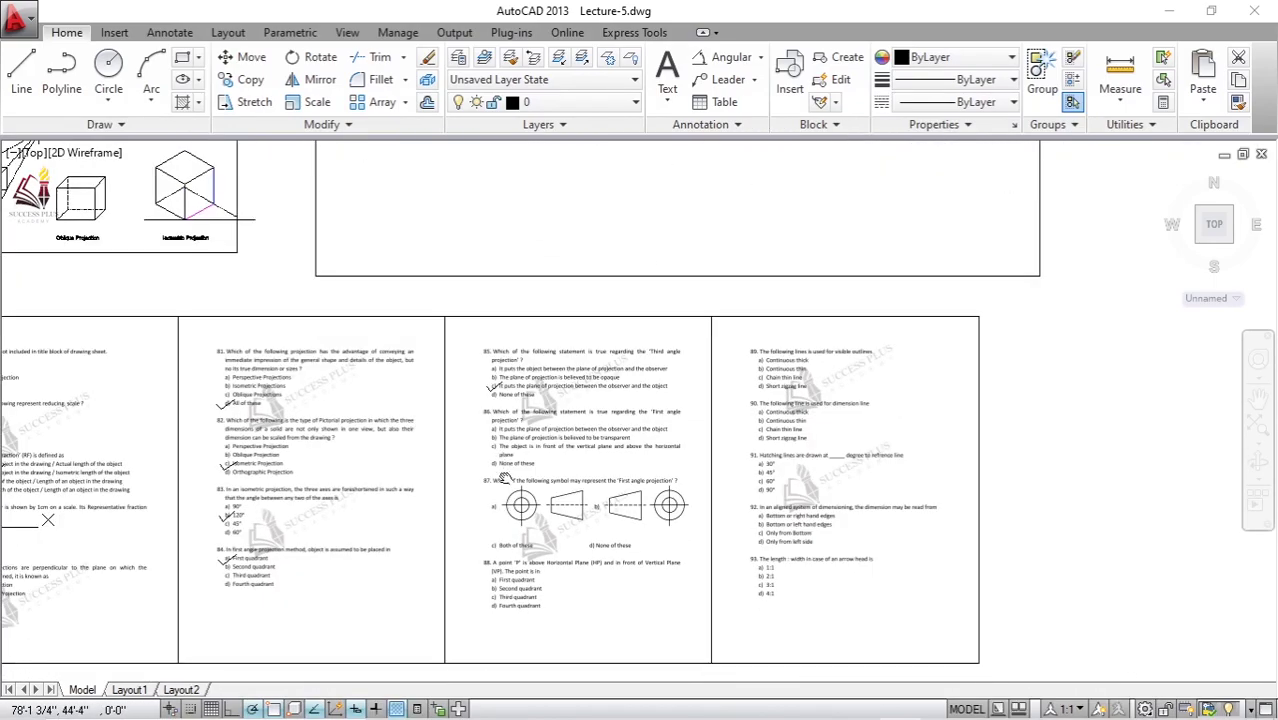
scroll(512, 437, up, 2)
scroll(515, 420, up, 2)
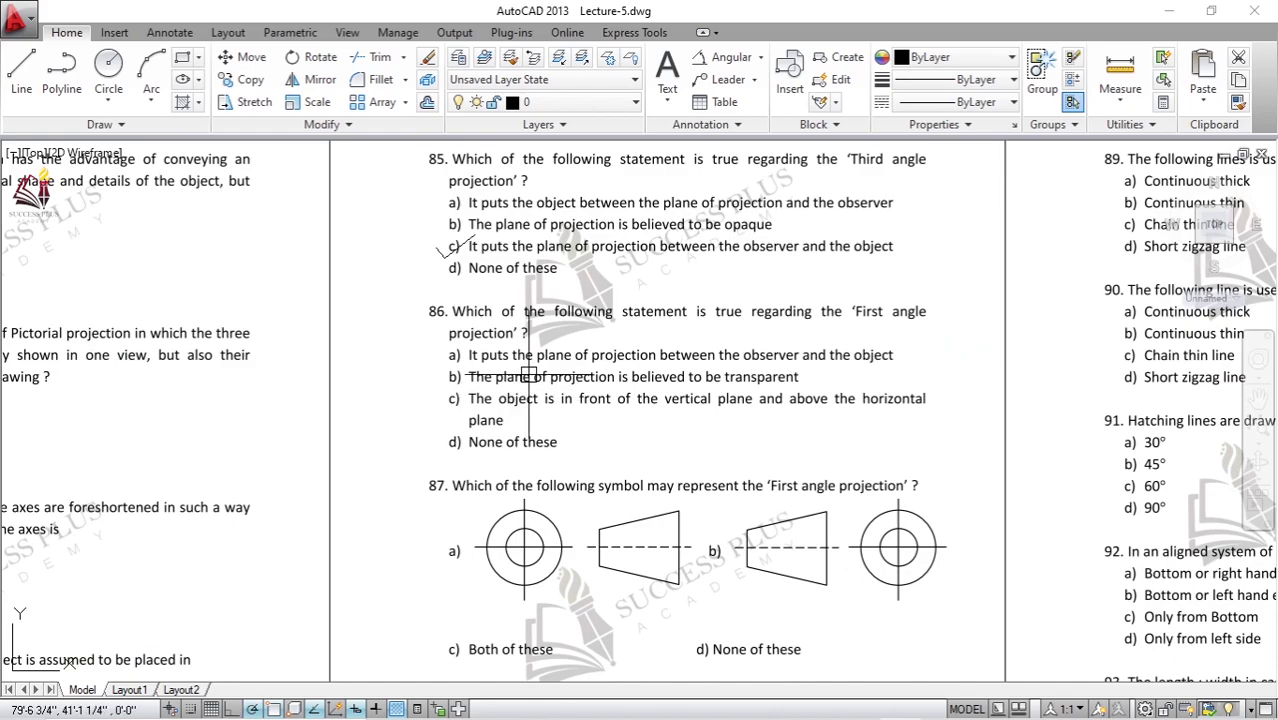
scroll(529, 376, up, 2)
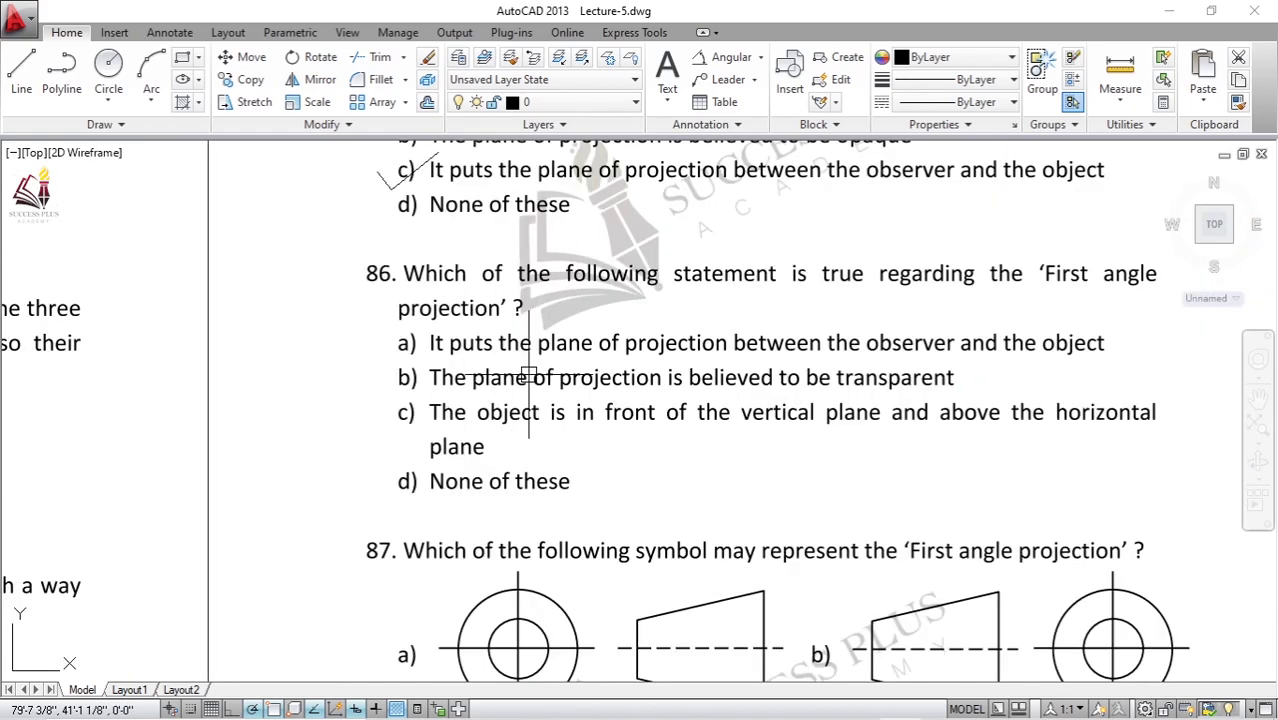
scroll(529, 376, down, 4)
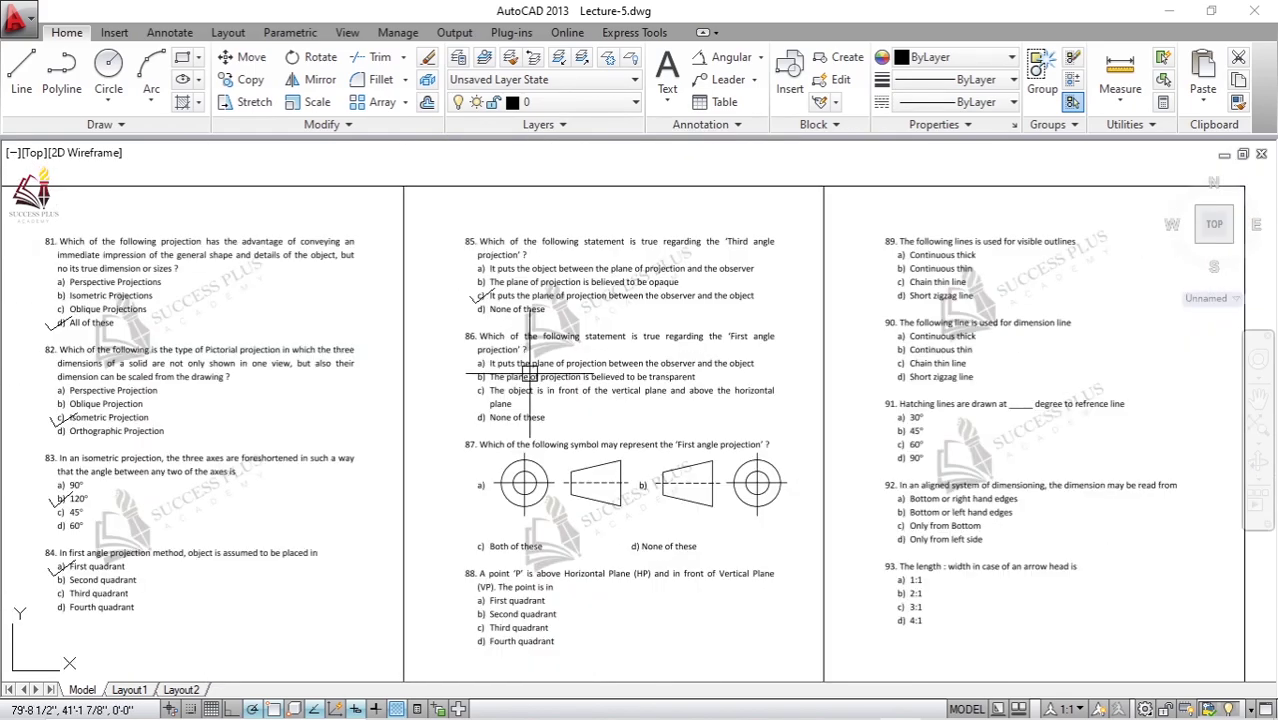
middle_drag(622, 248, 619, 528)
scroll(603, 240, up, 4)
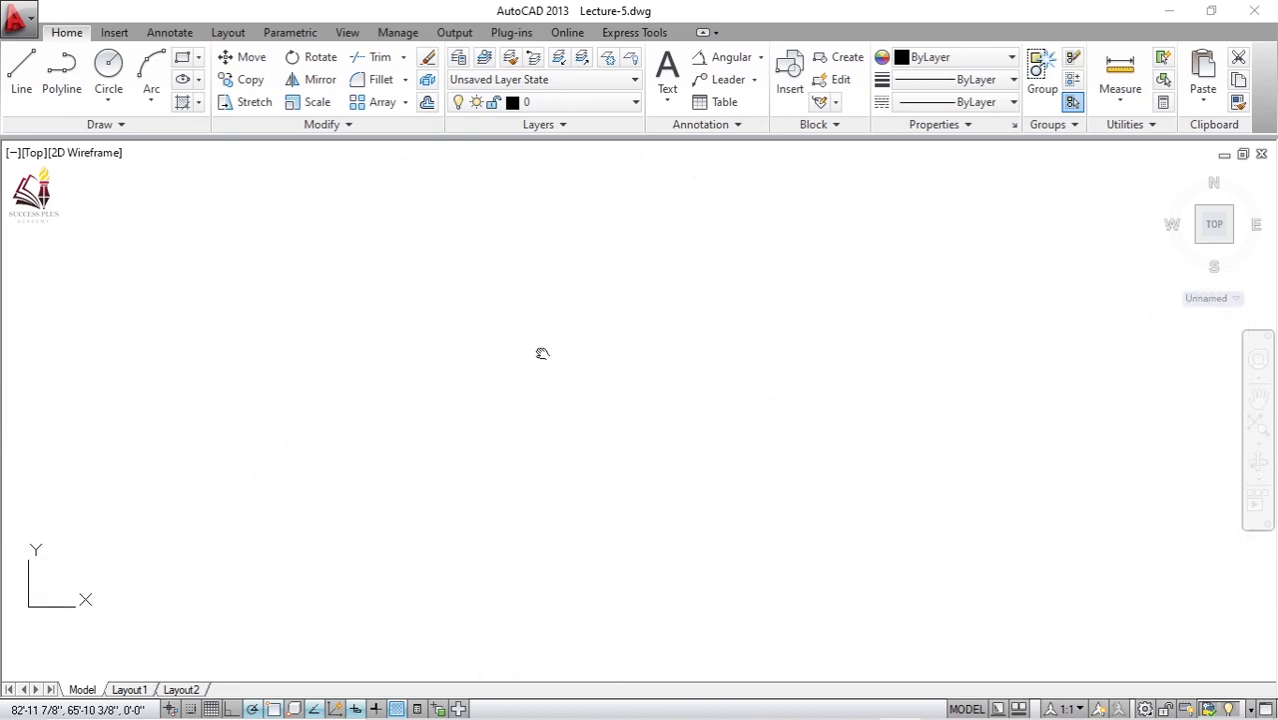
middle_drag(542, 351, 582, 209)
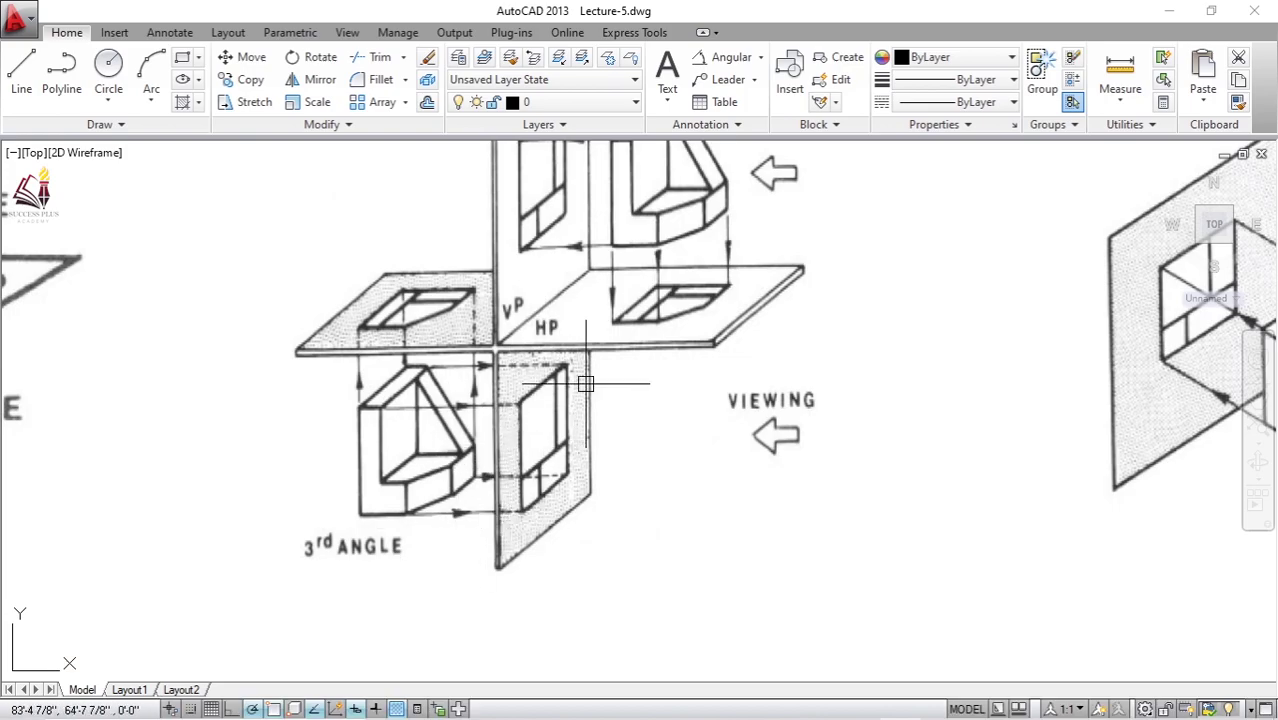
scroll(585, 383, down, 5)
scroll(585, 442, up, 3)
scroll(577, 381, down, 1)
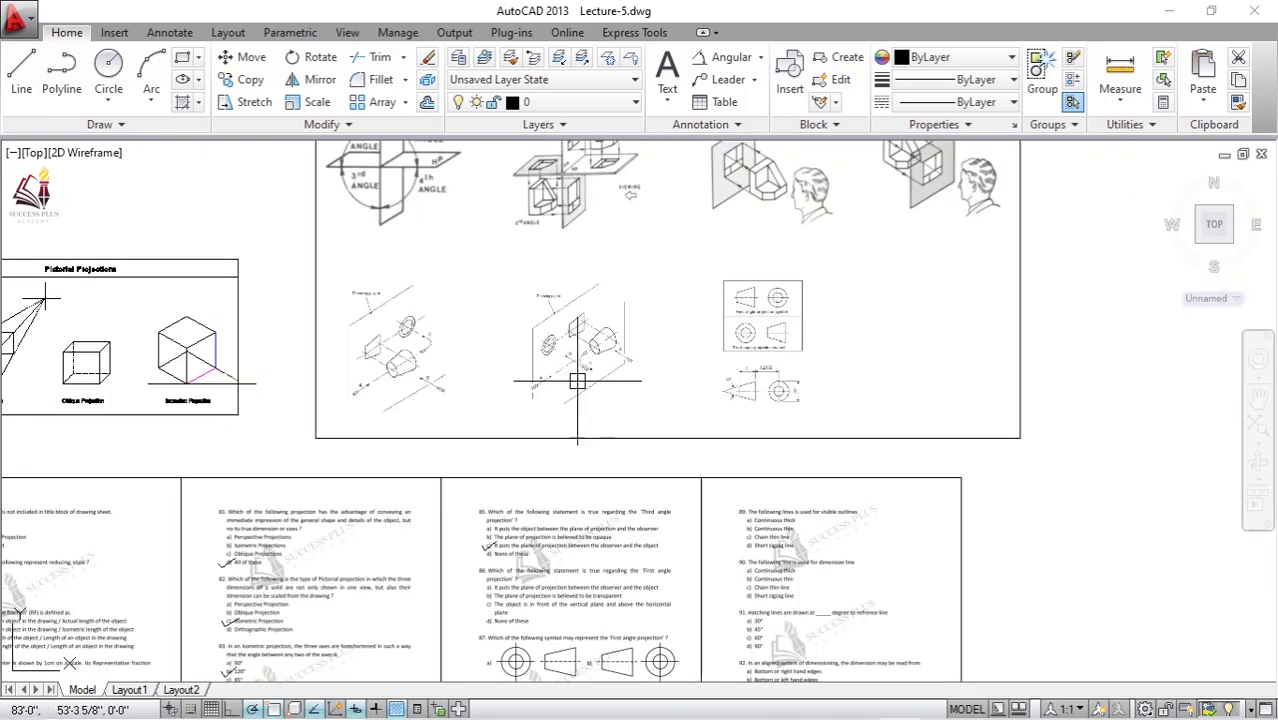
middle_drag(549, 505, 470, 440)
scroll(470, 440, up, 3)
scroll(474, 491, down, 1)
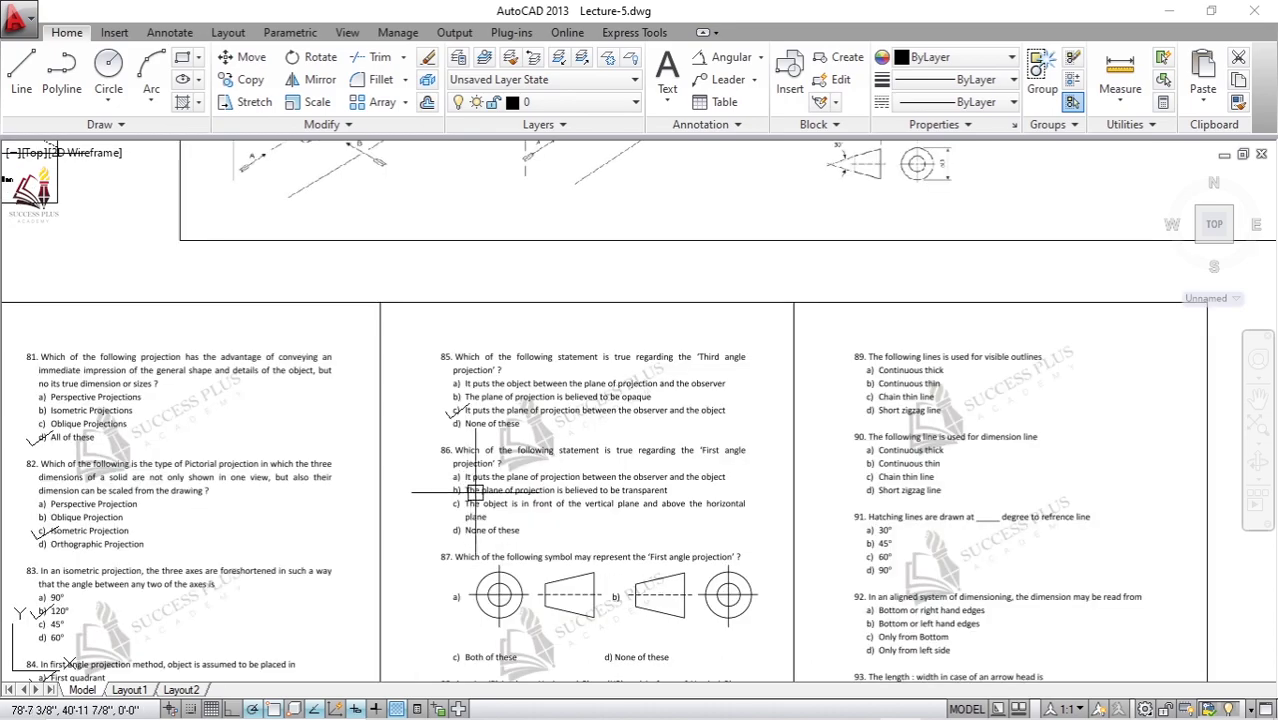
scroll(474, 491, up, 3)
scroll(561, 497, up, 1)
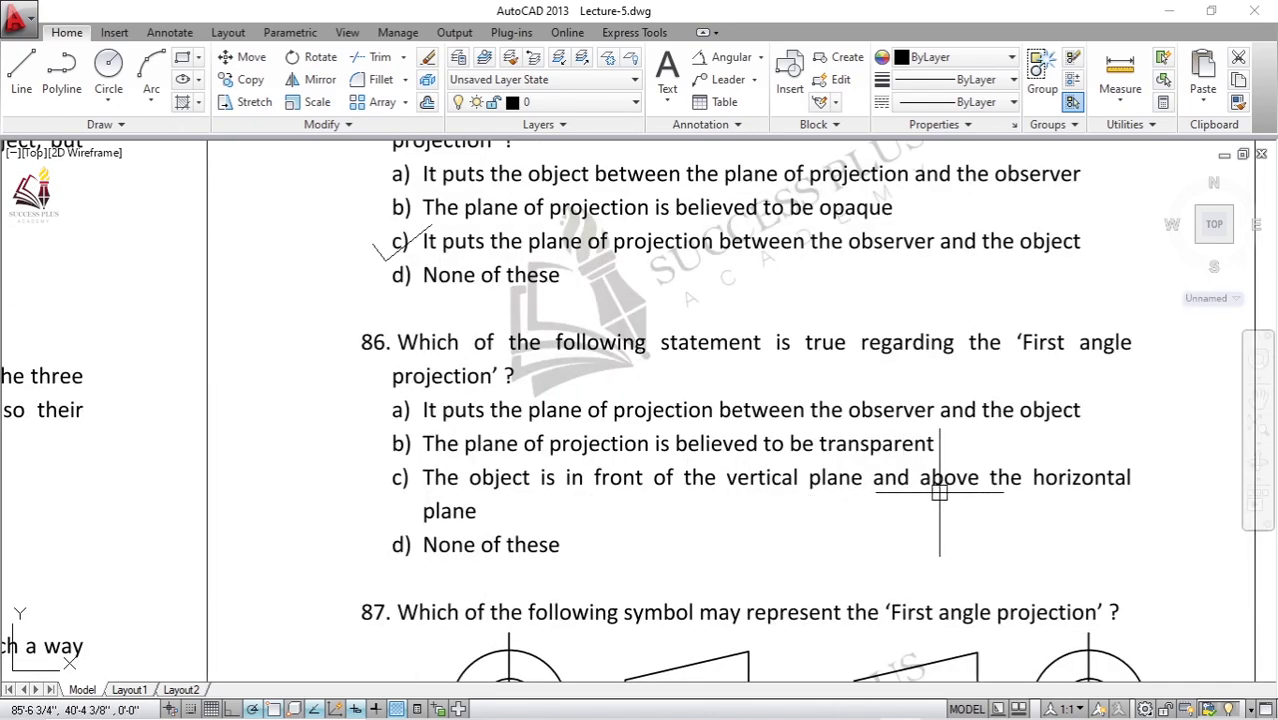
scroll(700, 379, down, 4)
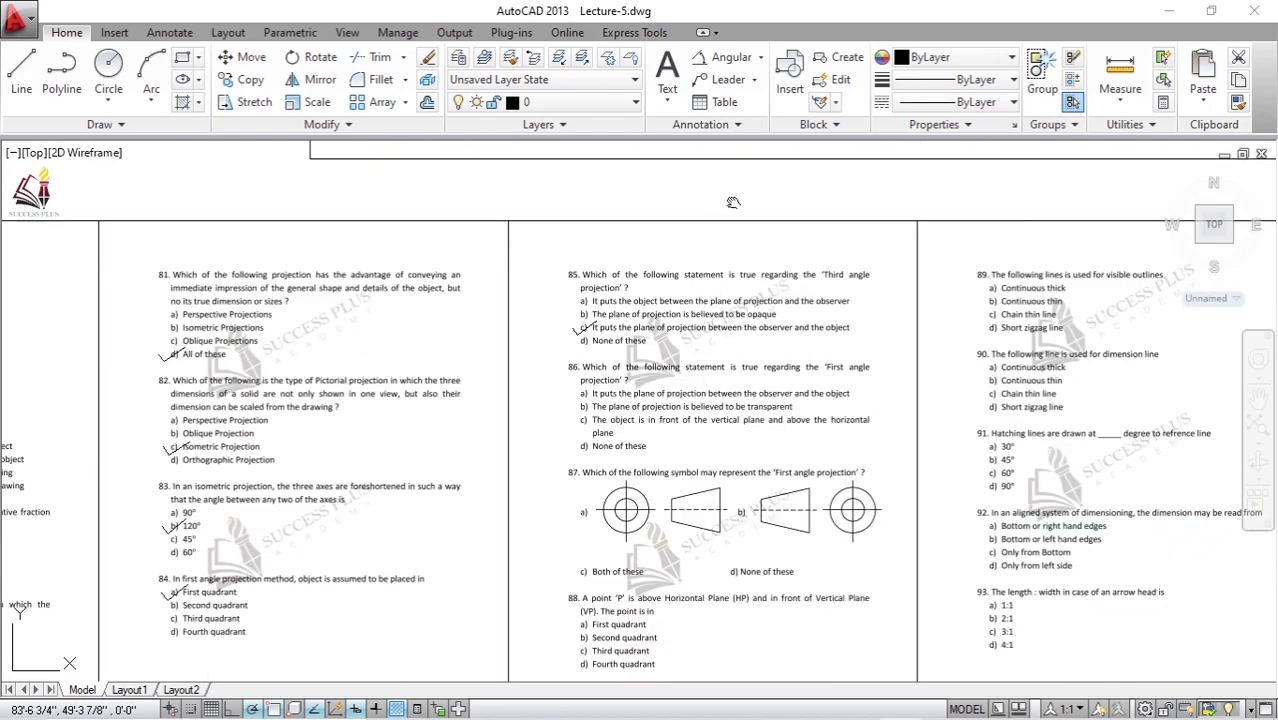
middle_drag(733, 203, 650, 420)
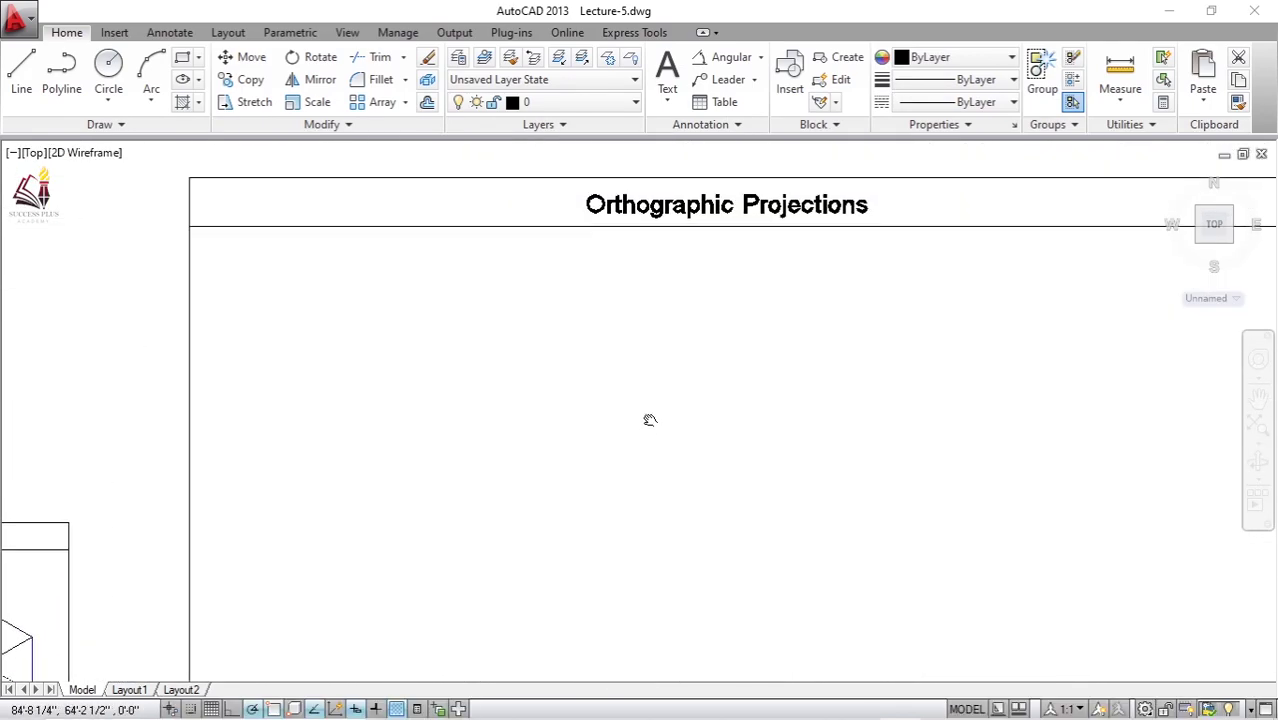
Step: Zoom in on question 86's answer options
scroll(650, 420, up, 1)
scroll(612, 408, up, 1)
scroll(575, 330, up, 2)
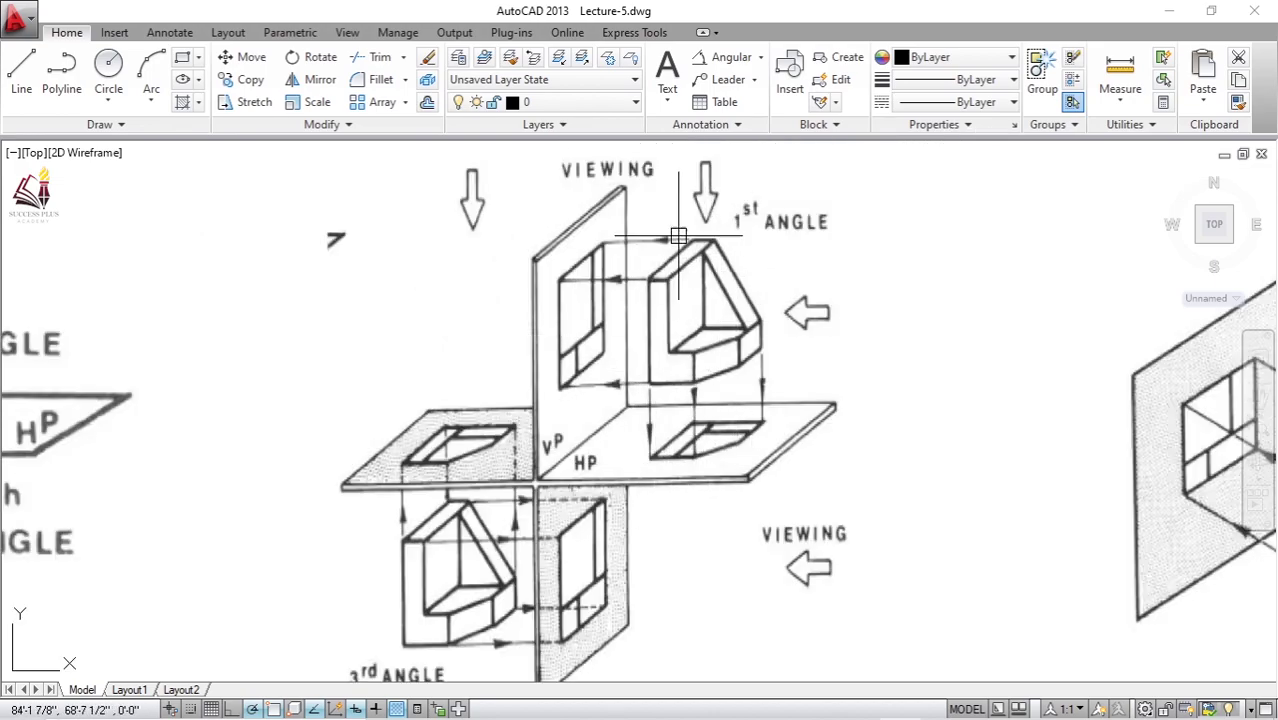
scroll(721, 287, down, 2)
scroll(721, 287, down, 1)
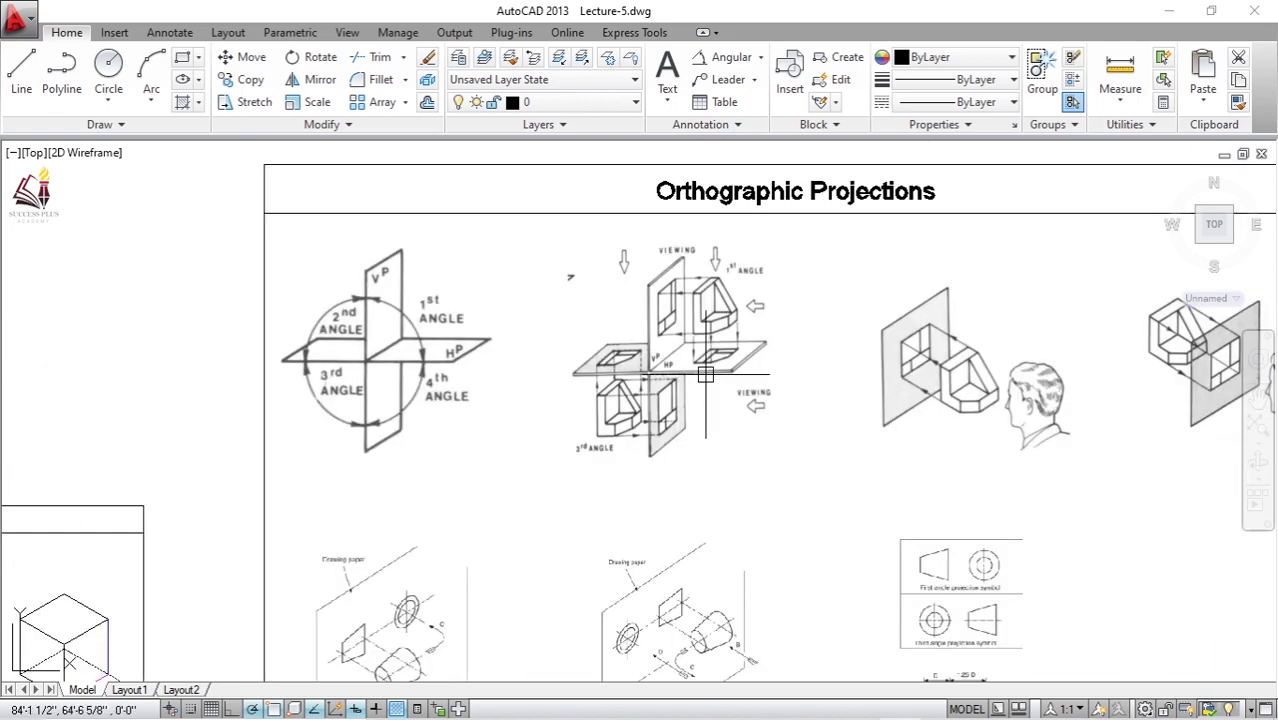
scroll(561, 573, up, 1)
scroll(561, 573, down, 2)
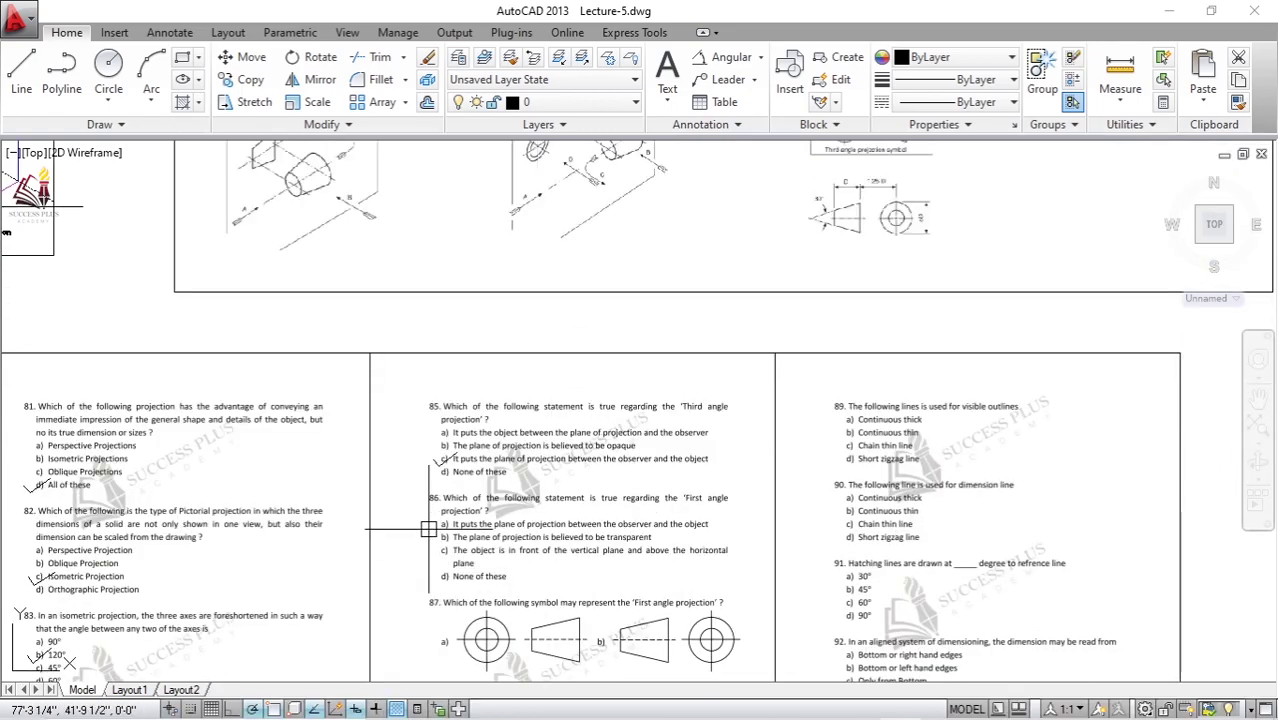
scroll(435, 560, up, 3)
Step: Draw a three-point tick beside option c) of question 86, then pan to questions 85–93
text(l)
key(Return)
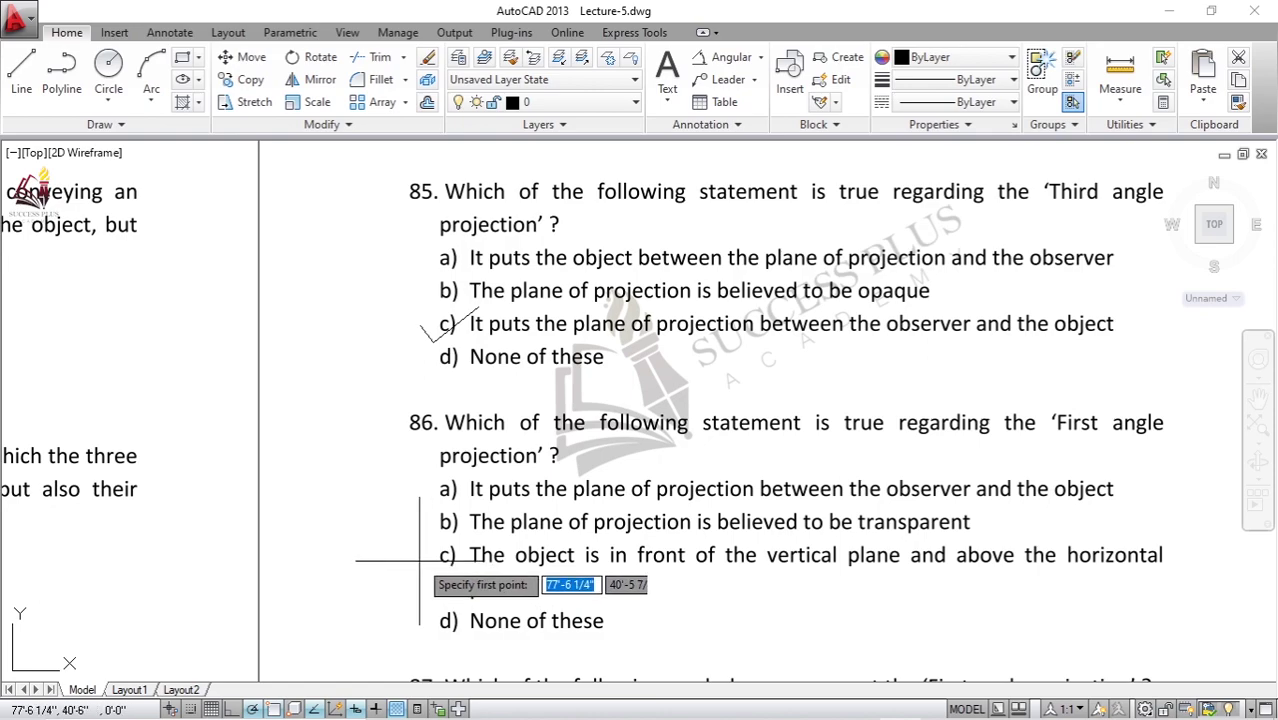
click(430, 573)
click(431, 578)
click(455, 547)
key(Return)
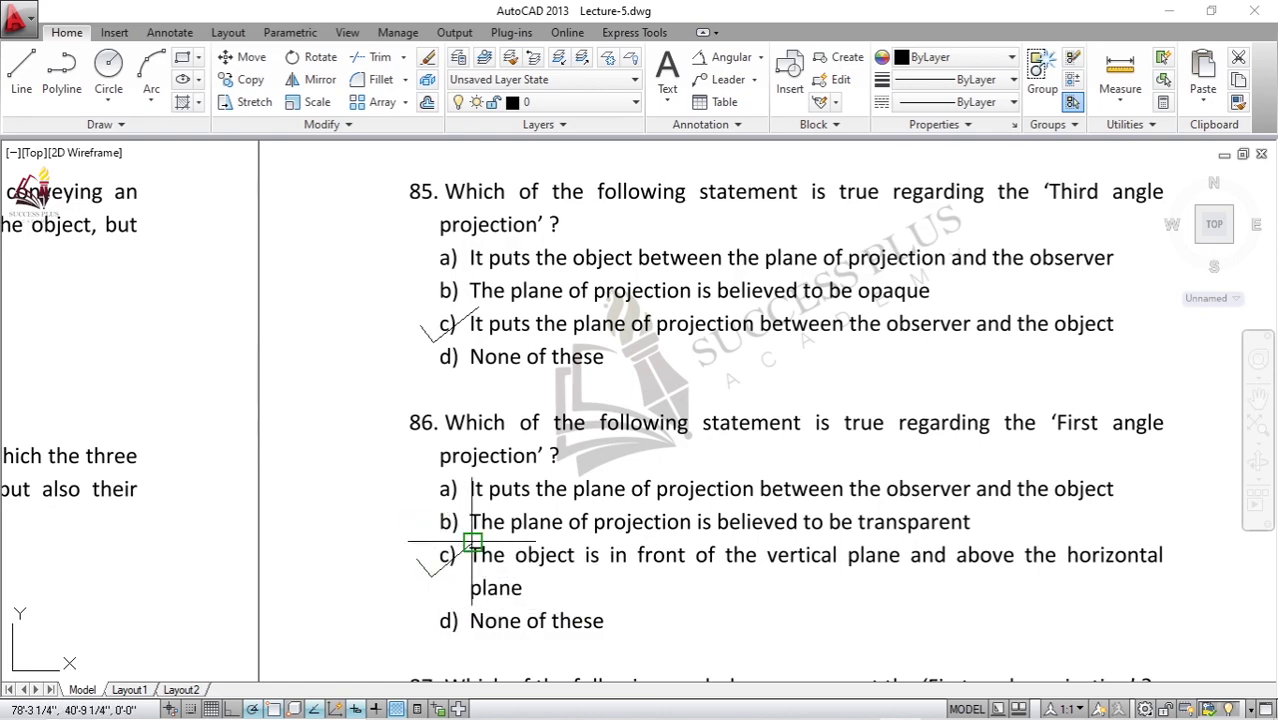
scroll(455, 547, down, 1)
middle_drag(478, 650, 483, 463)
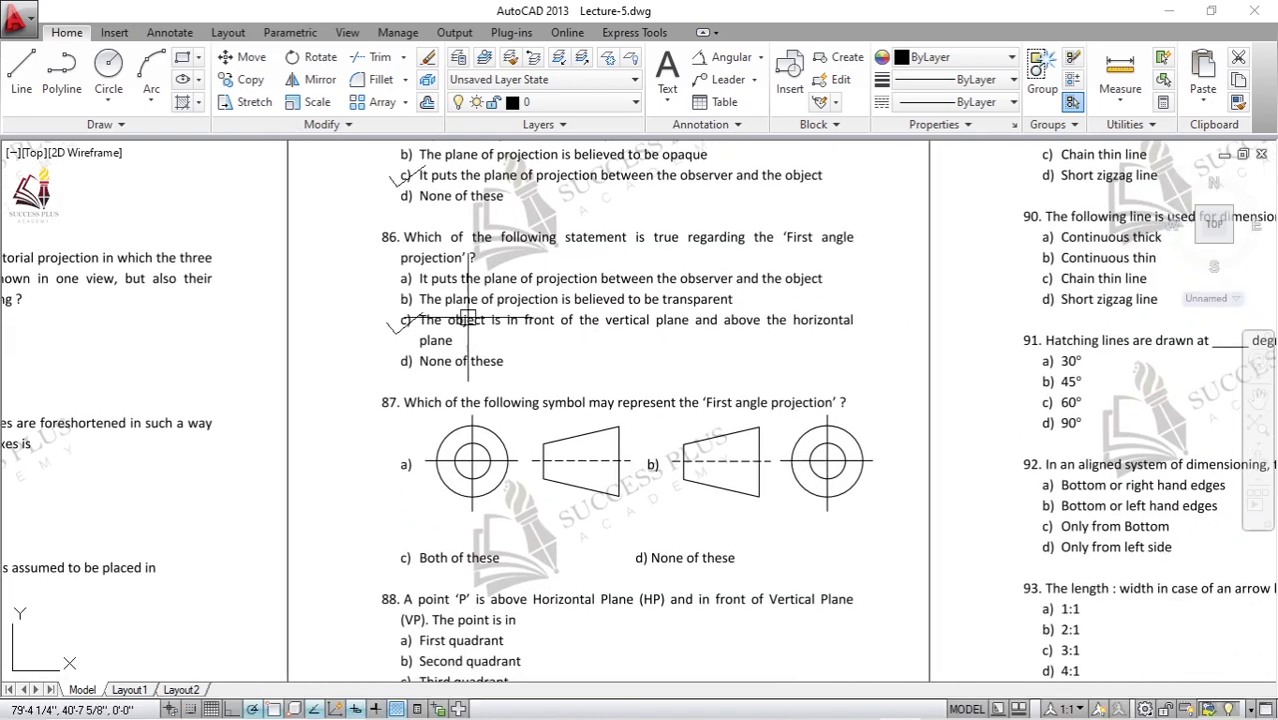
scroll(583, 467, up, 2)
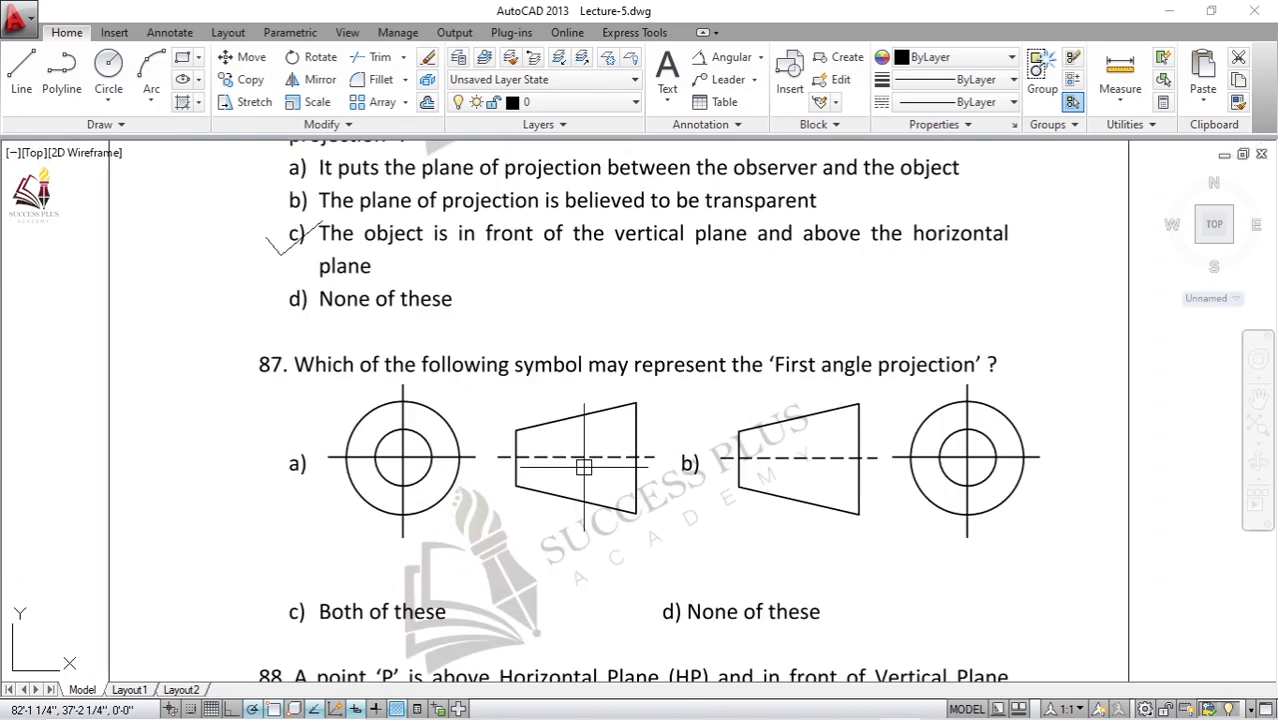
scroll(585, 470, down, 4)
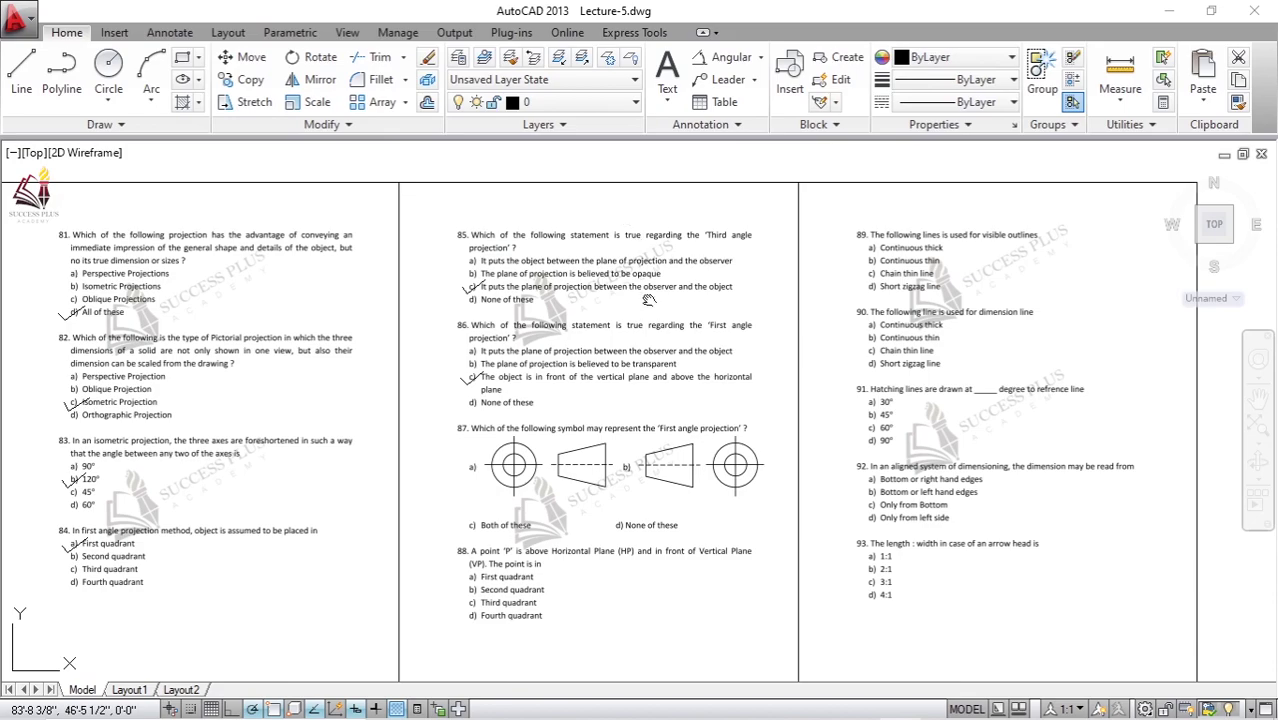
middle_drag(648, 300, 650, 680)
scroll(374, 300, up, 1)
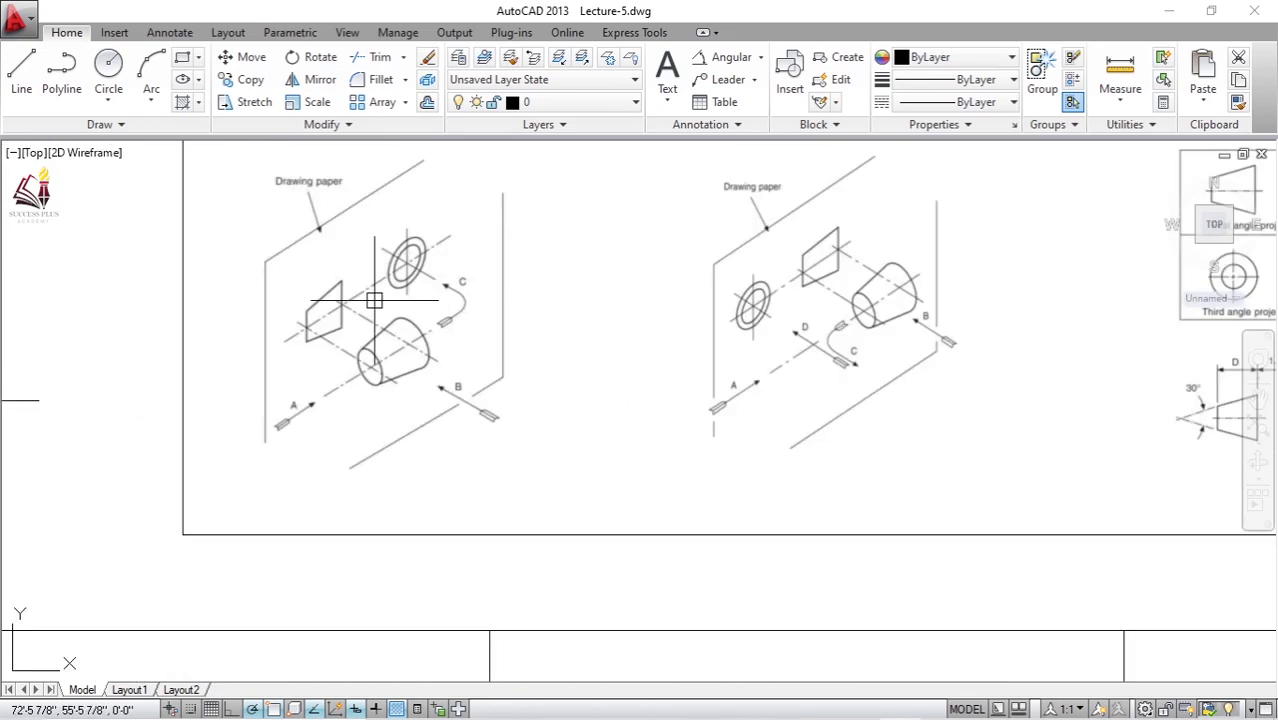
scroll(374, 300, up, 2)
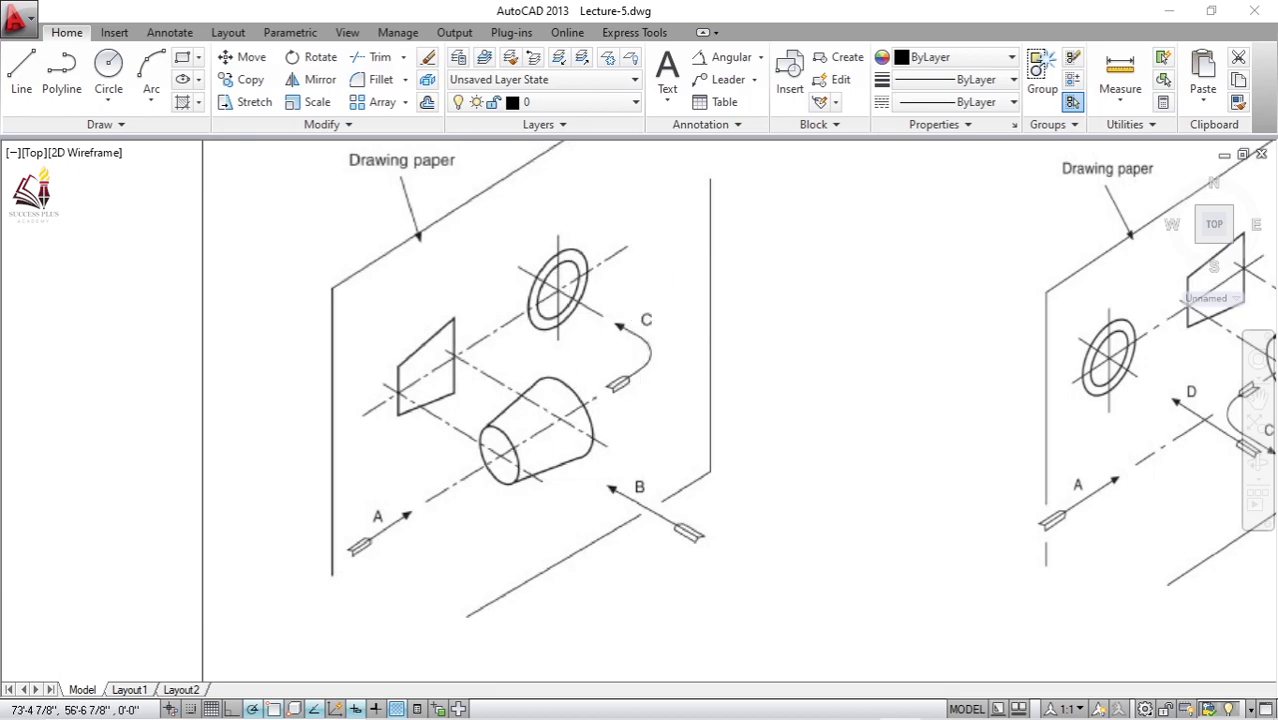
scroll(893, 277, down, 3)
mouse_move(893, 277)
middle_down()
mouse_move(702, 360)
mouse_move(579, 377)
mouse_move(734, 346)
mouse_move(822, 354)
middle_up()
scroll(941, 357, up, 3)
middle_drag(941, 357, 798, 395)
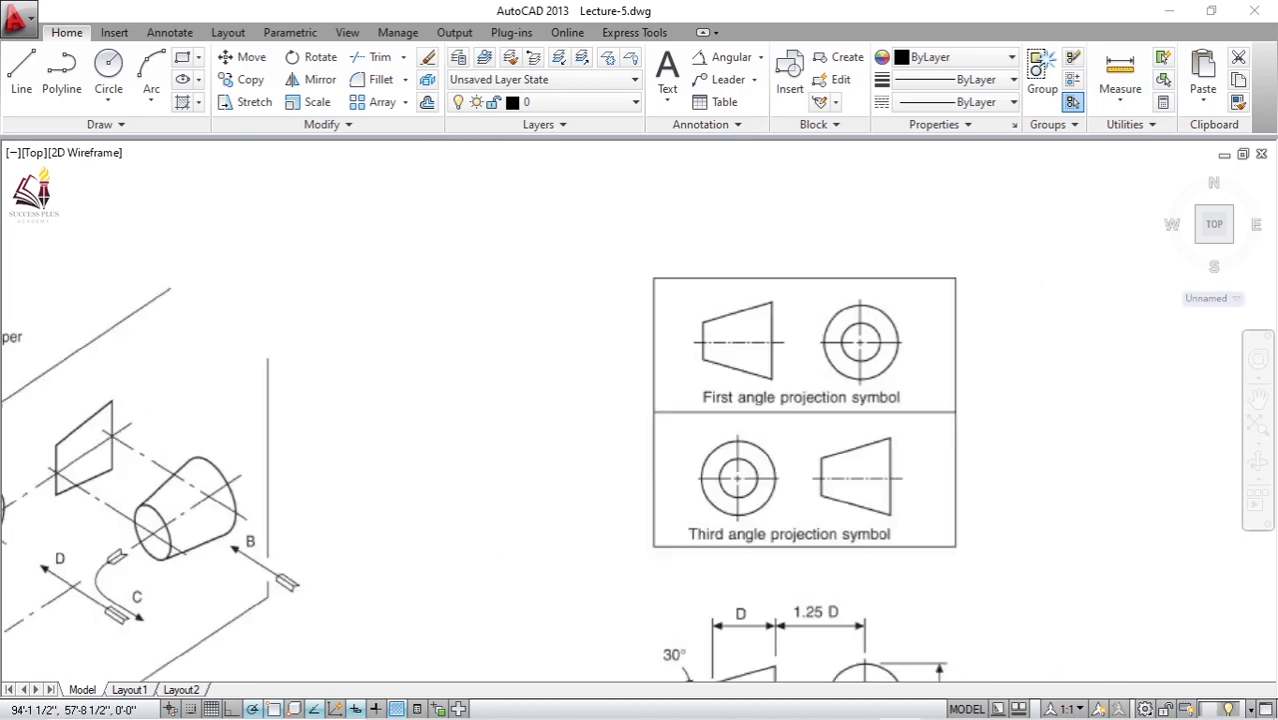
scroll(799, 342, up, 3)
scroll(680, 380, up, 3)
scroll(605, 298, down, 3)
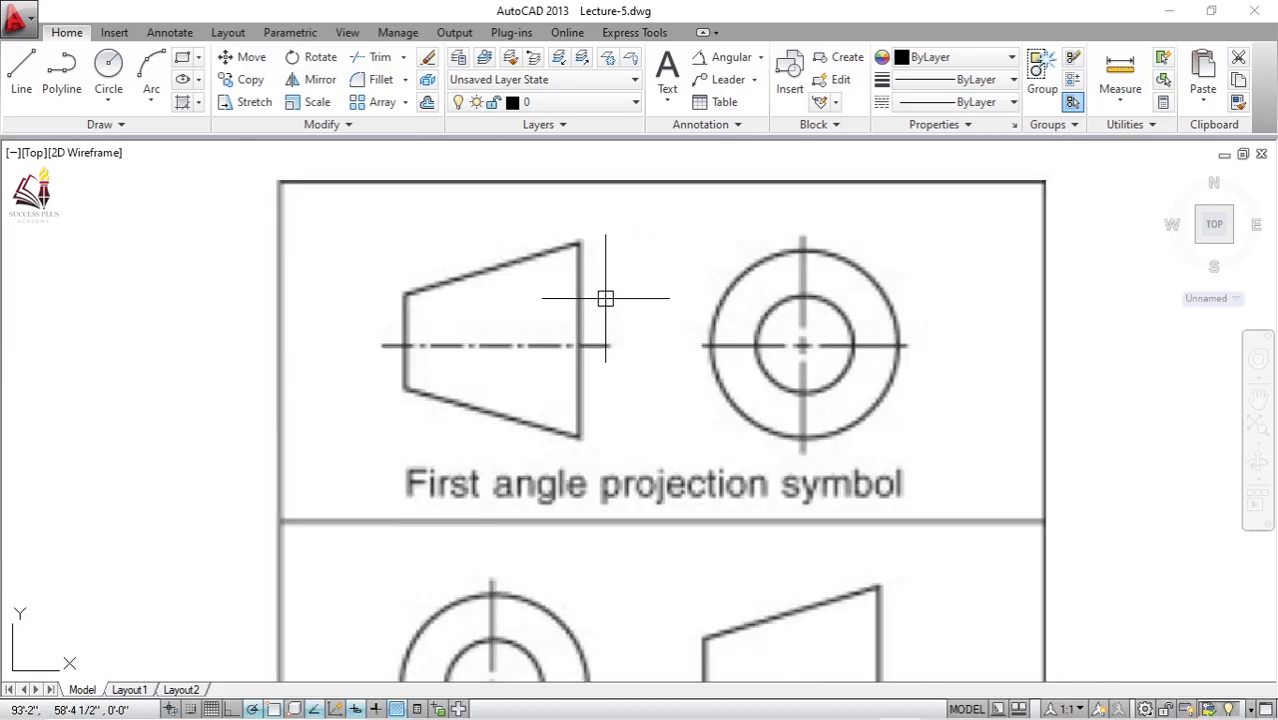
scroll(733, 311, down, 3)
scroll(656, 340, down, 3)
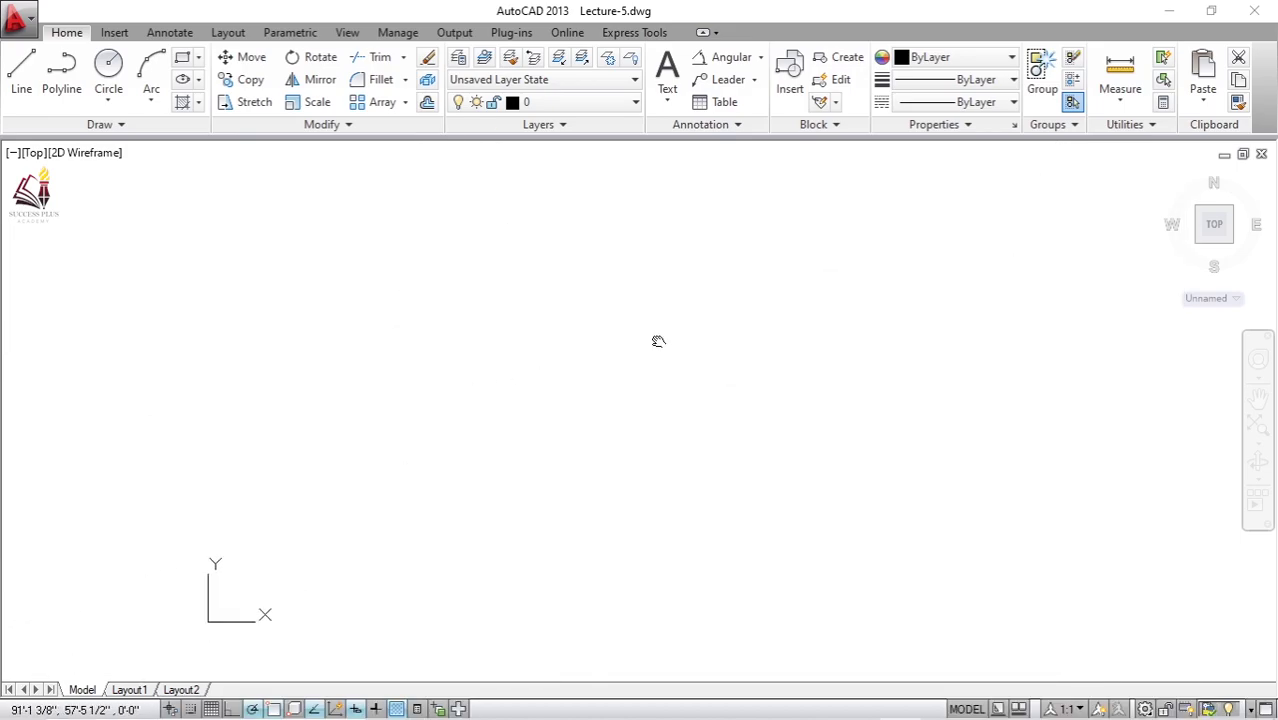
scroll(348, 392, down, 2)
scroll(425, 392, up, 2)
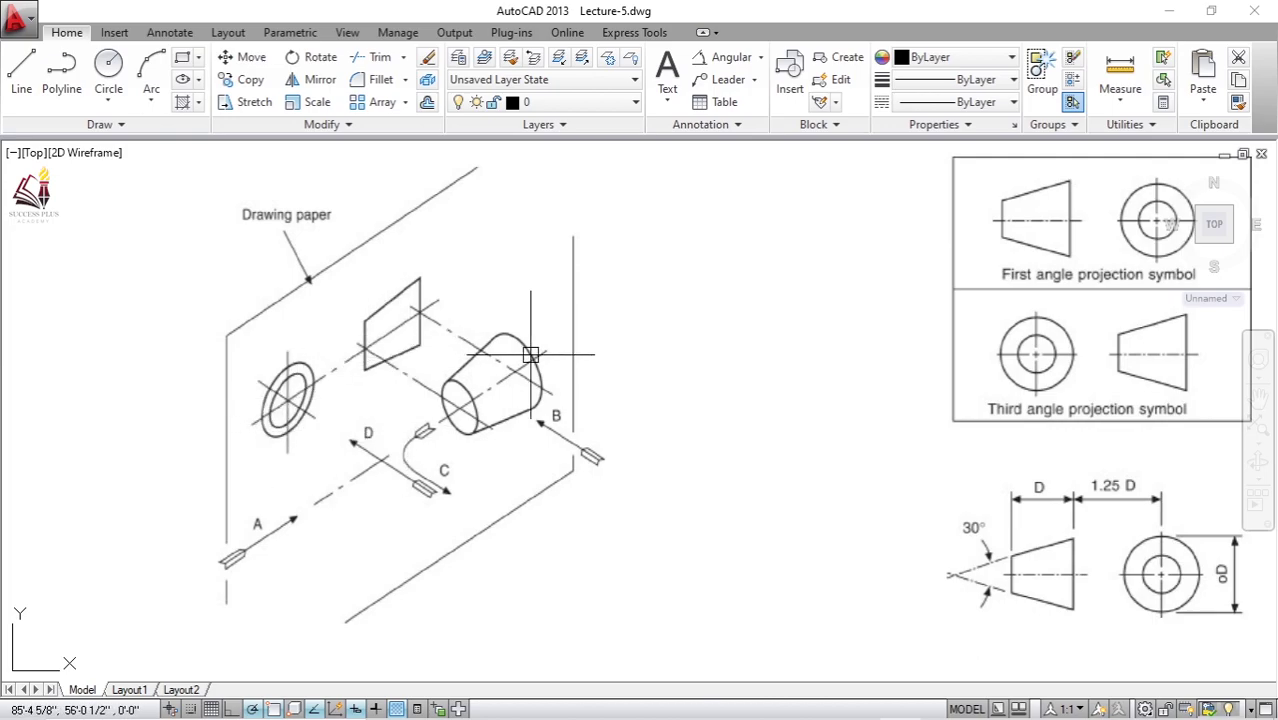
middle_drag(816, 380, 583, 381)
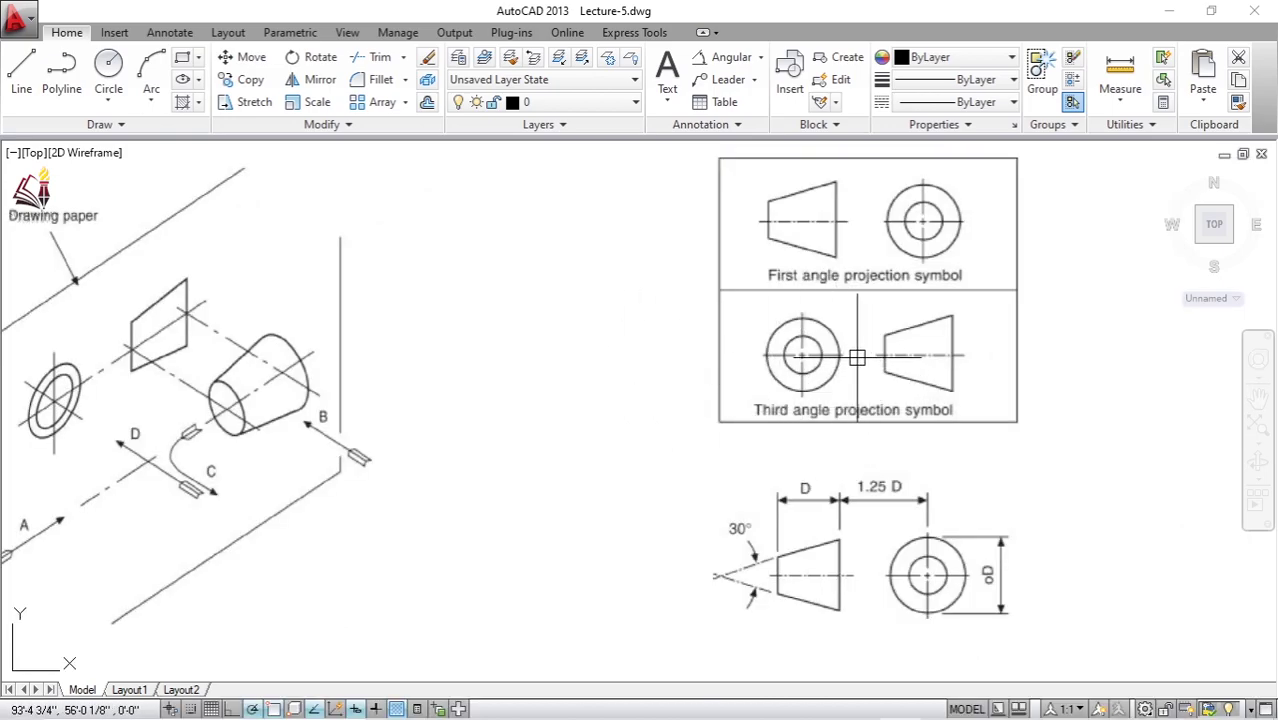
scroll(868, 368, down, 3)
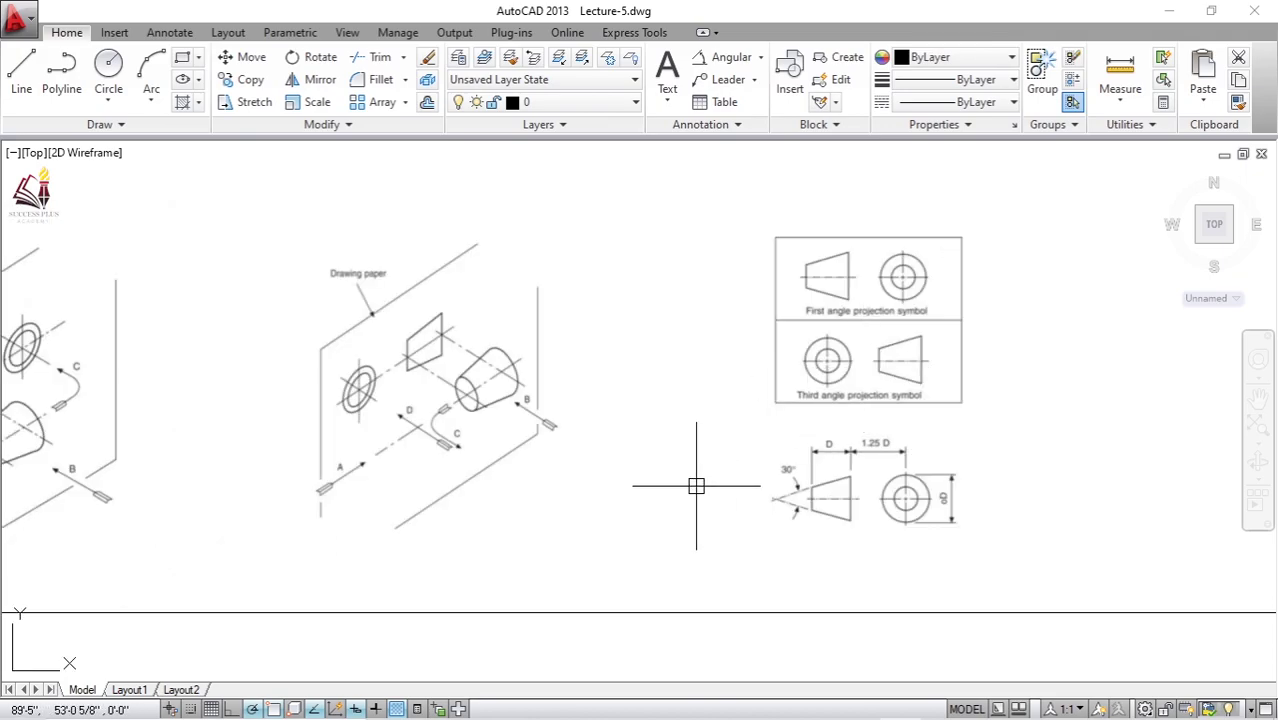
scroll(690, 491, up, 6)
mouse_move(491, 459)
middle_down()
mouse_move(628, 183)
mouse_move(626, 92)
middle_up()
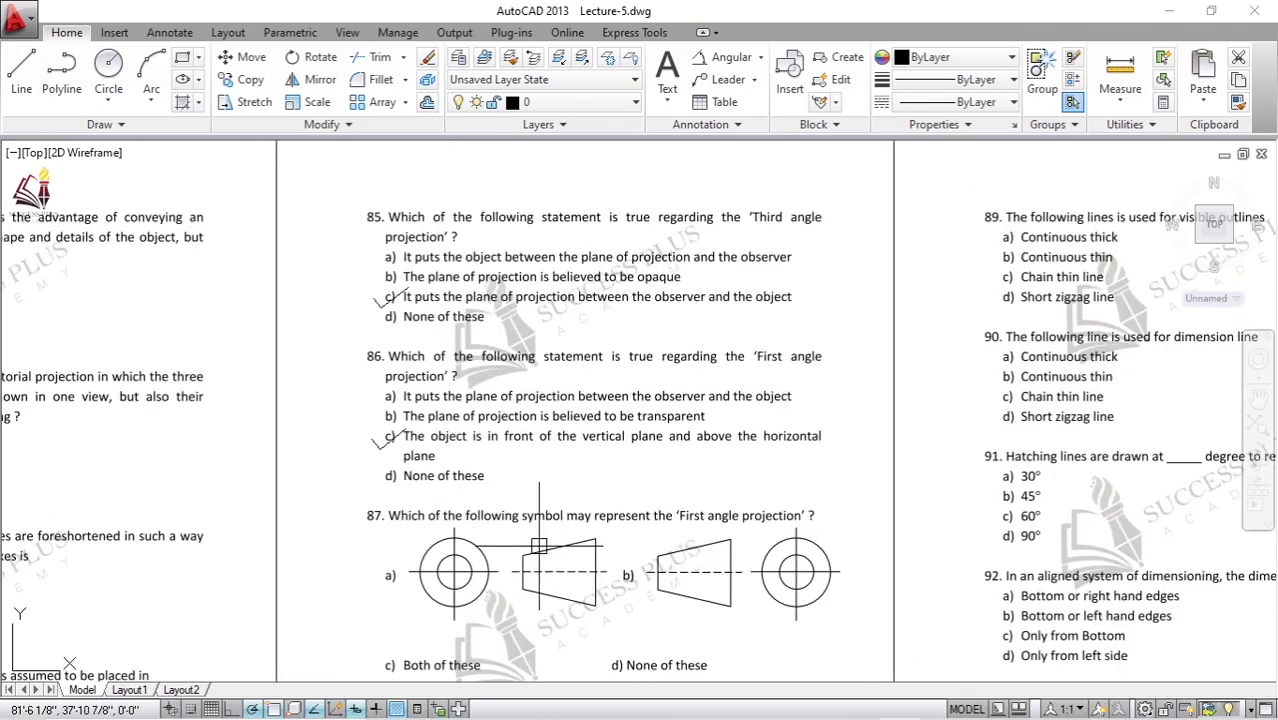
Step: Draw a tick beside option b), the projection symbol, of question 87
scroll(518, 494, up, 2)
middle_drag(518, 494, 533, 324)
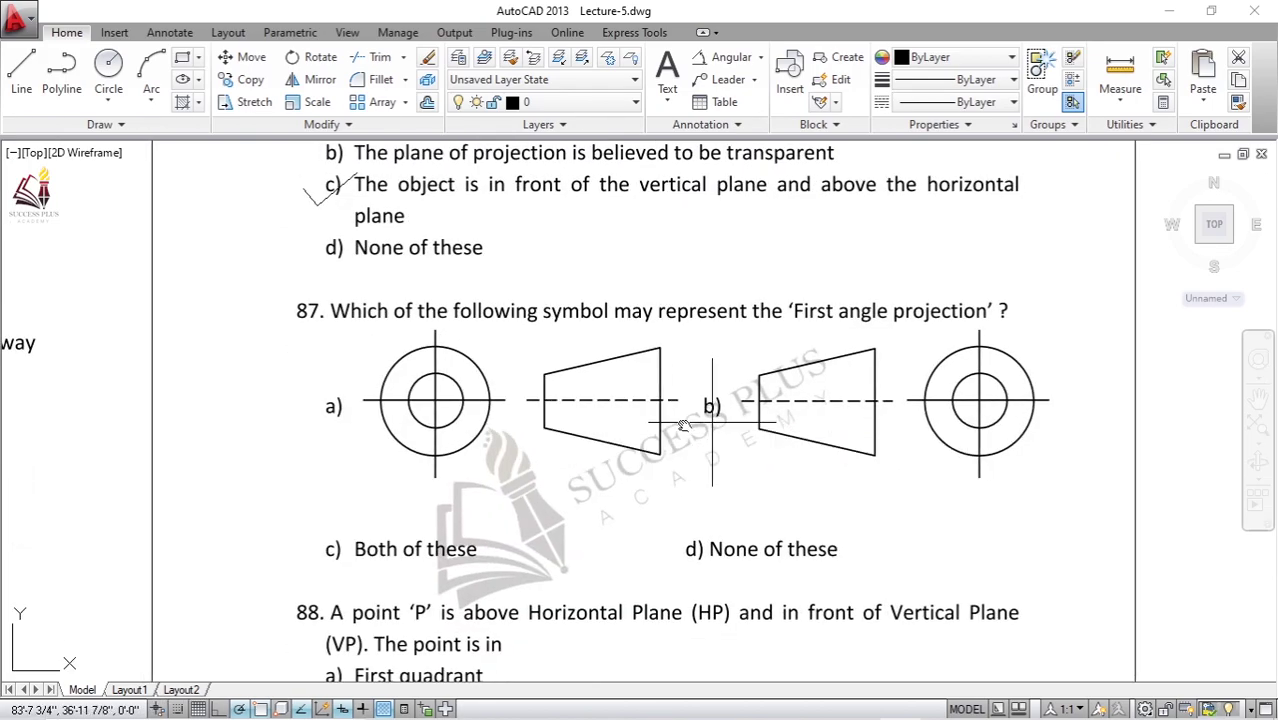
middle_drag(833, 447, 645, 455)
click(437, 502)
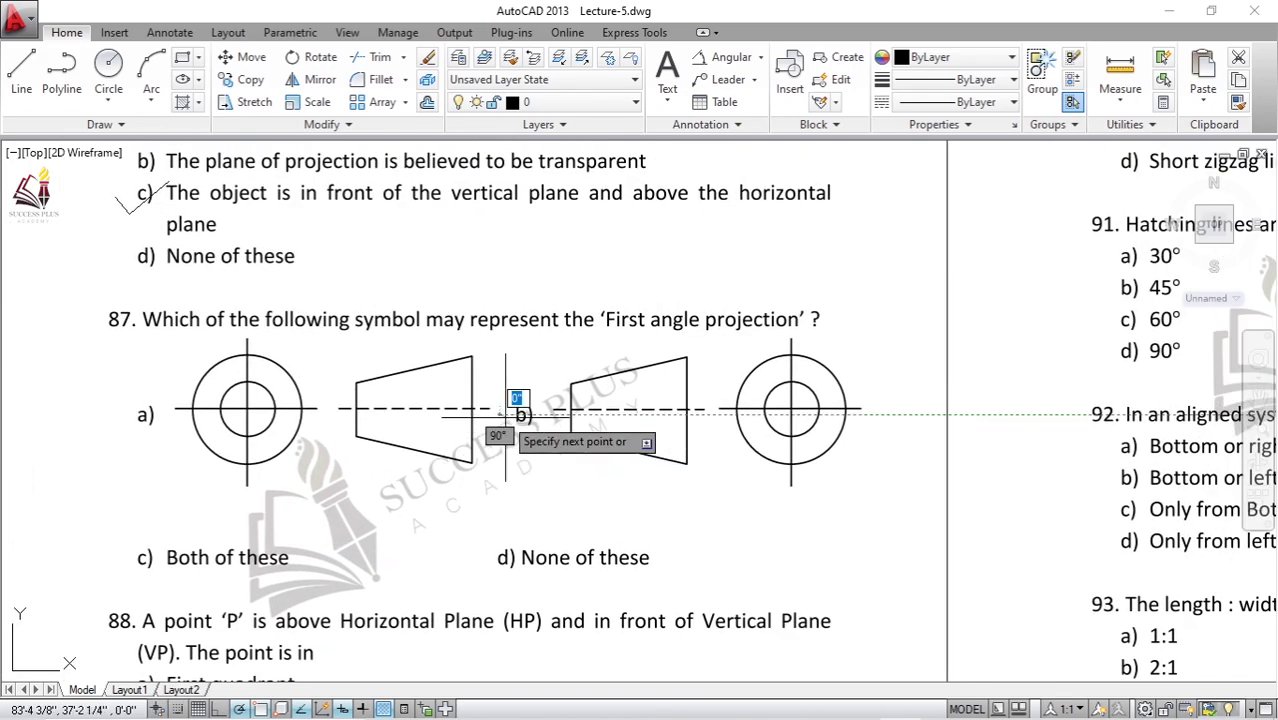
click(557, 379)
scroll(360, 408, down, 3)
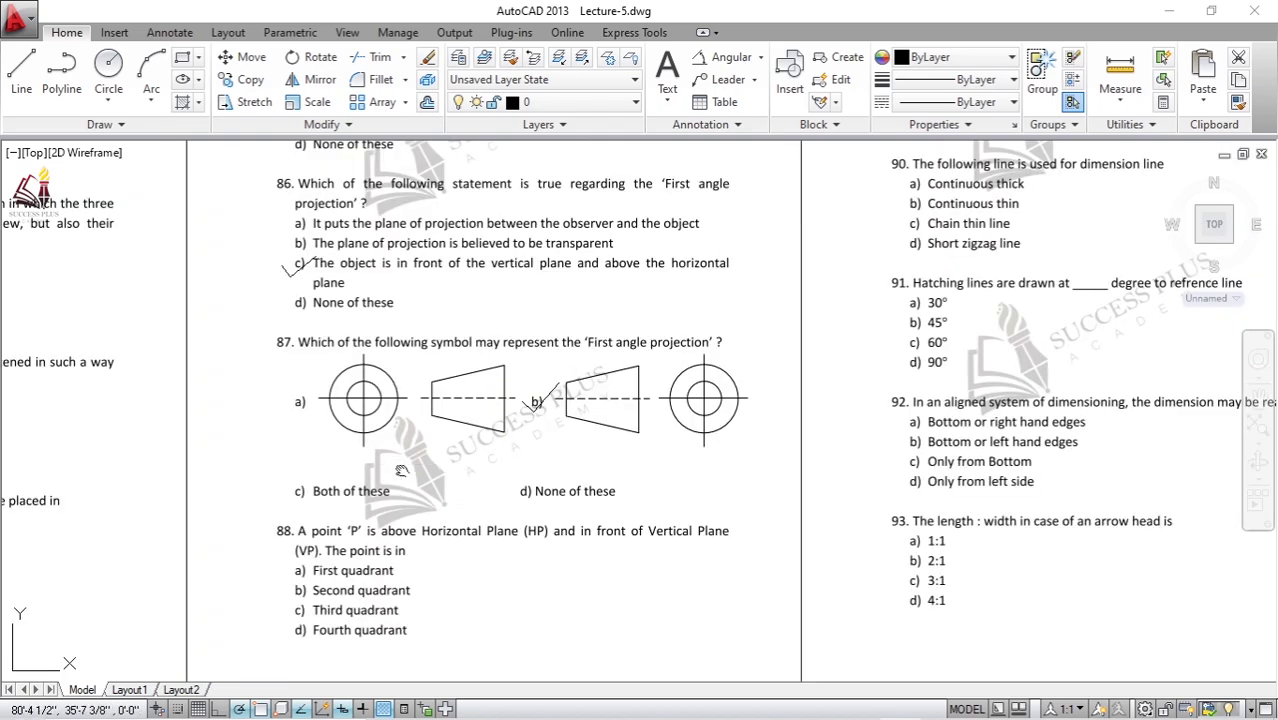
scroll(360, 408, down, 1)
scroll(361, 405, up, 2)
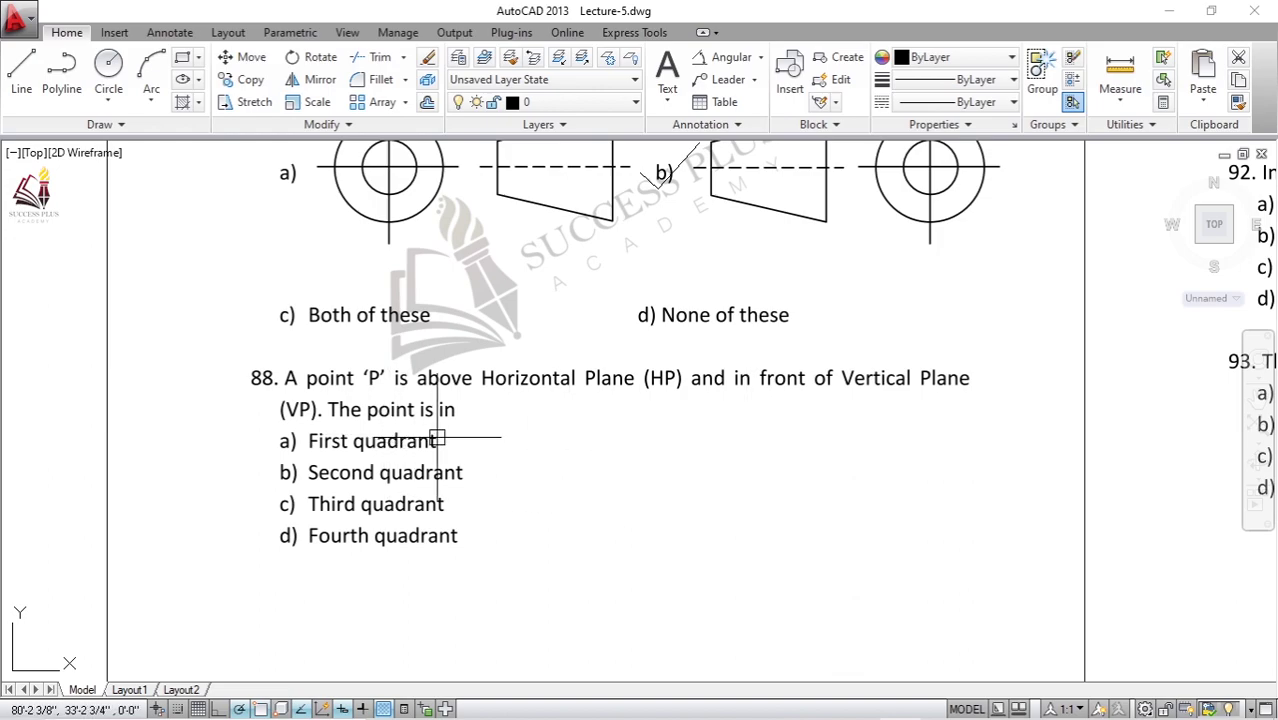
scroll(385, 451, down, 2)
middle_drag(385, 400, 438, 670)
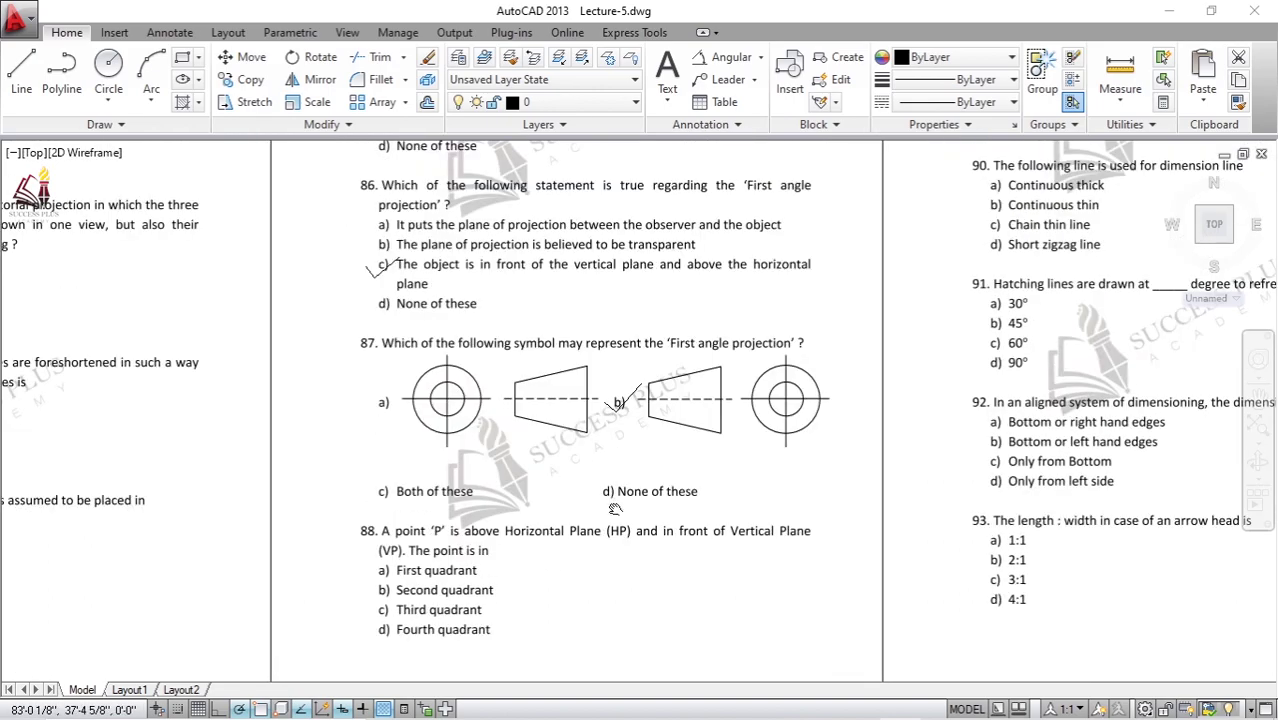
mouse_move(560, 180)
mouse_down()
mouse_move(600, 505)
mouse_move(581, 664)
mouse_up()
key(Escape)
scroll(599, 310, down, 5)
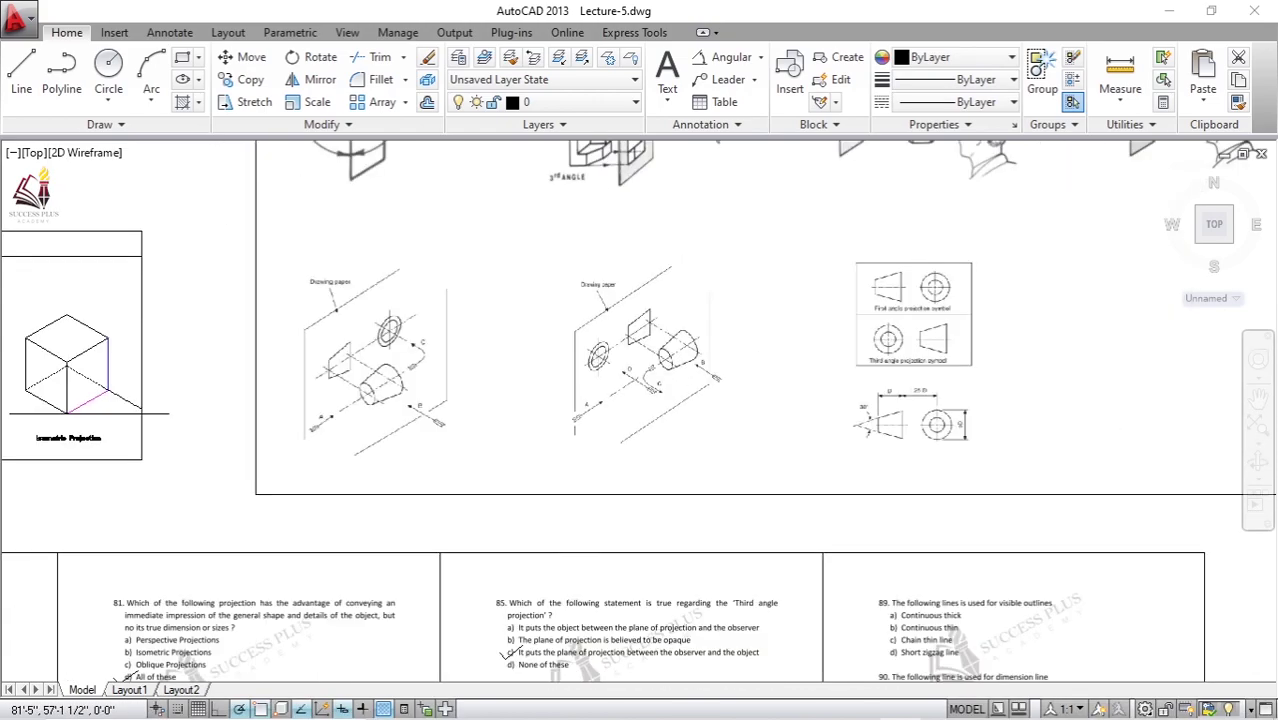
scroll(608, 243, up, 2)
scroll(627, 218, up, 2)
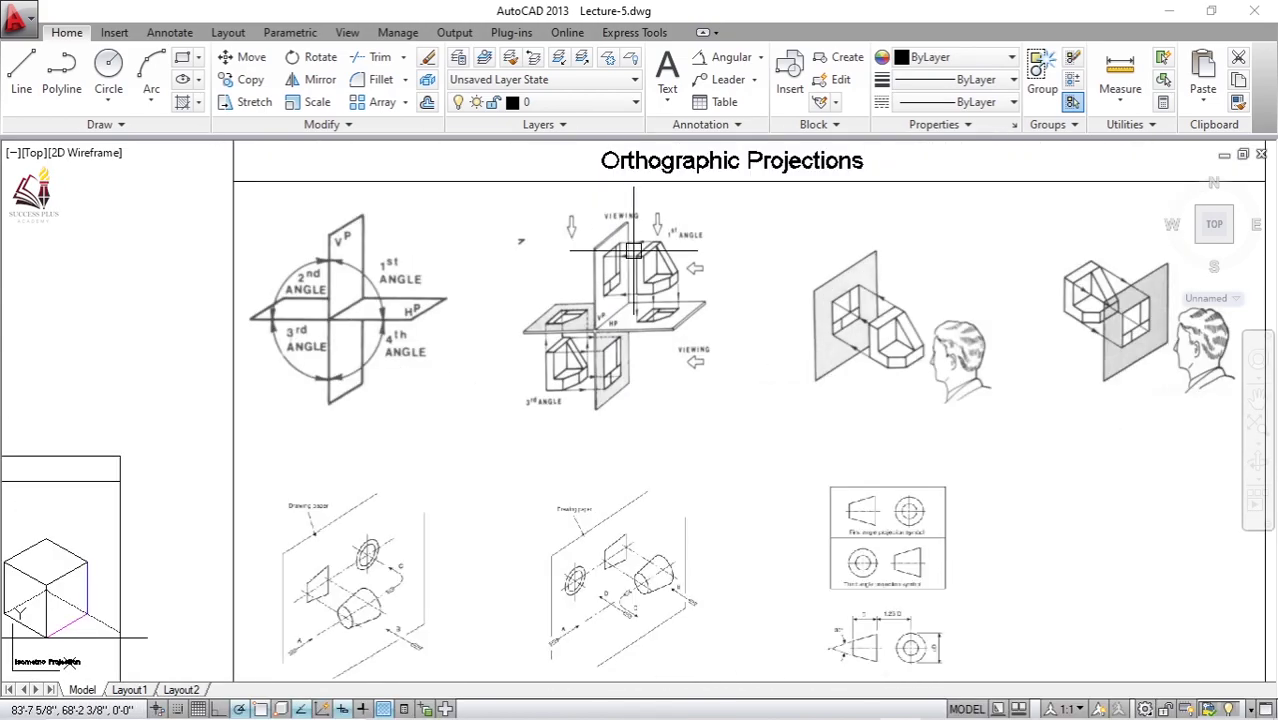
scroll(638, 300, up, 4)
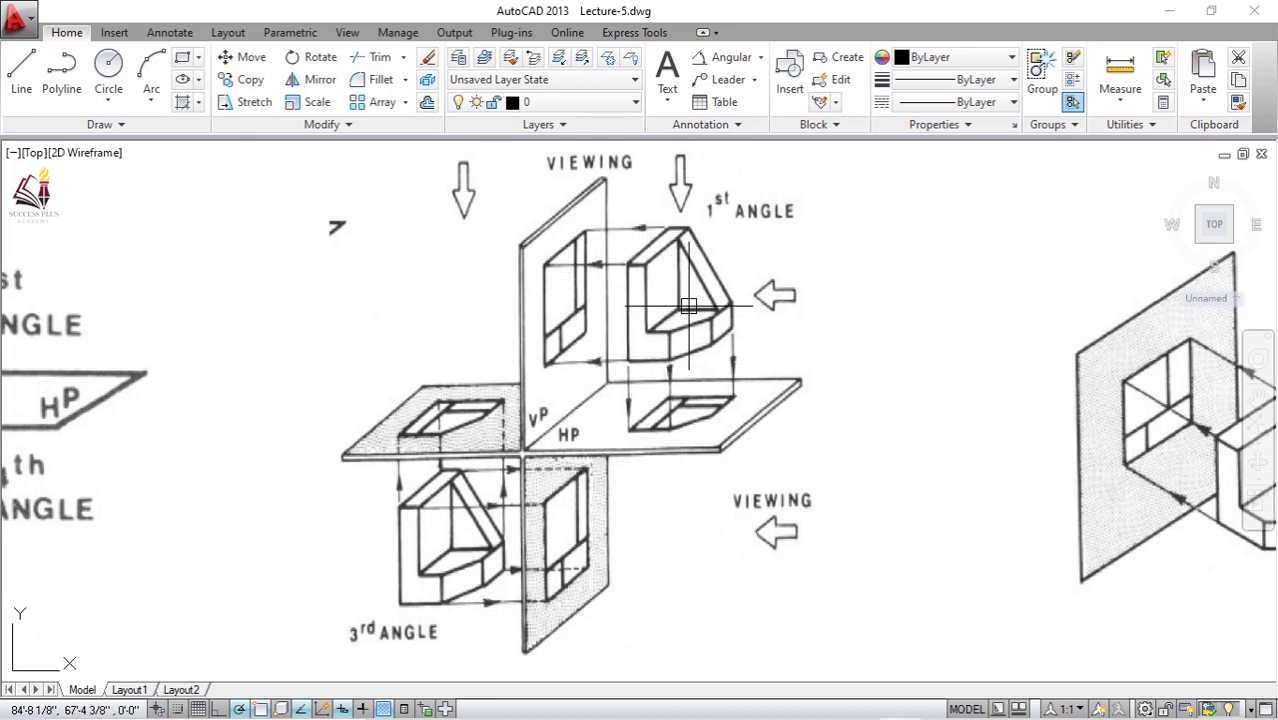
middle_drag(708, 346, 580, 300)
scroll(560, 400, down, 3)
scroll(520, 460, down, 2)
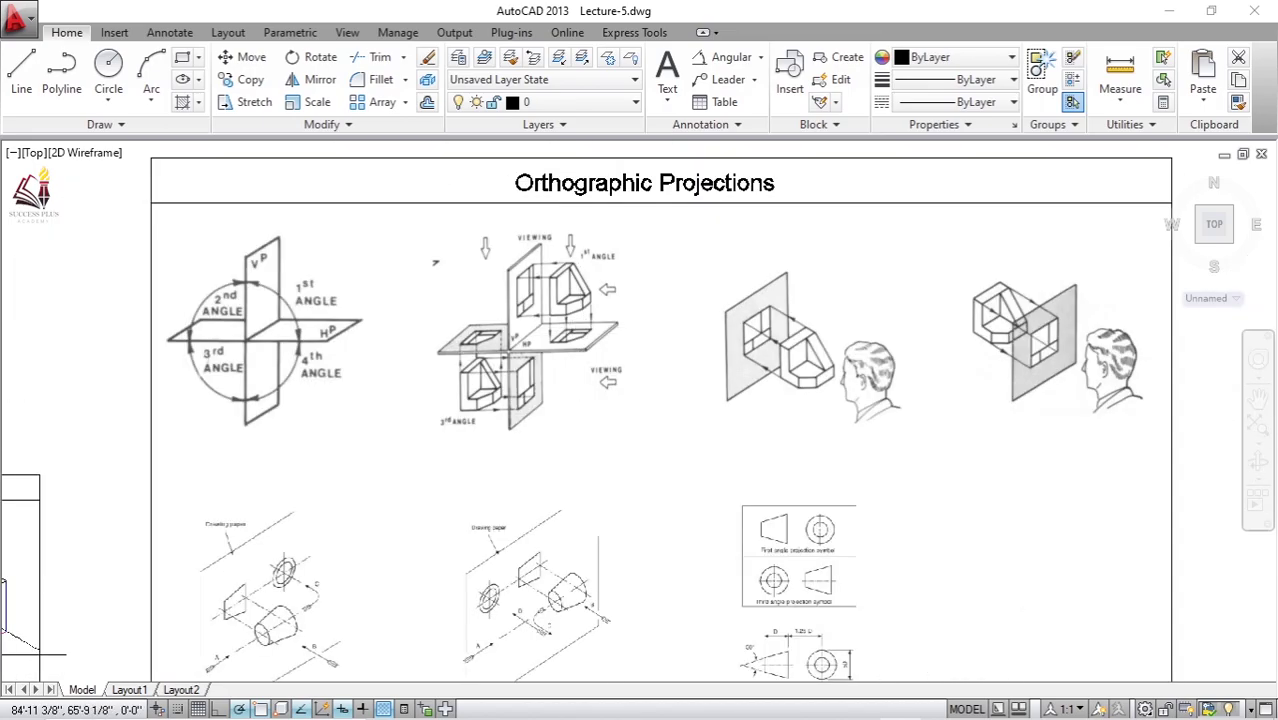
scroll(496, 511, down, 2)
middle_drag(496, 511, 451, 248)
Step: Draw a tick beside option a) First quadrant of question 88
scroll(387, 600, up, 2)
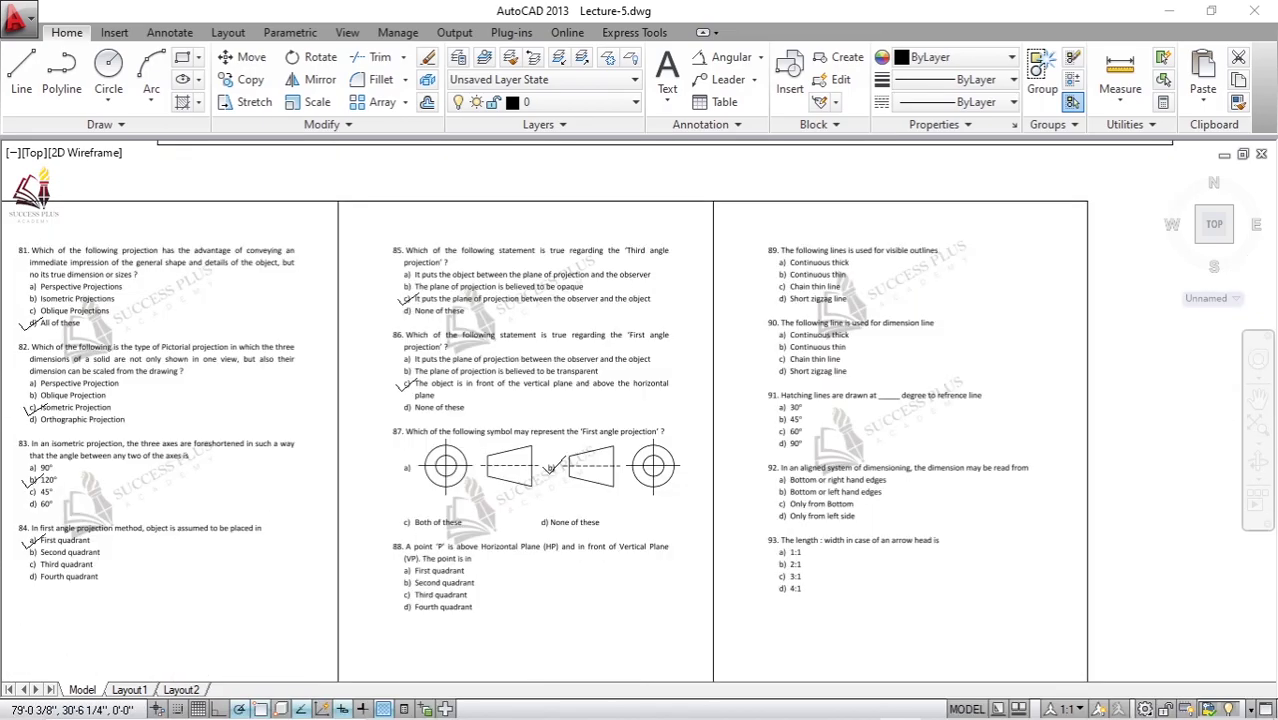
scroll(387, 623, up, 1)
scroll(387, 623, up, 2)
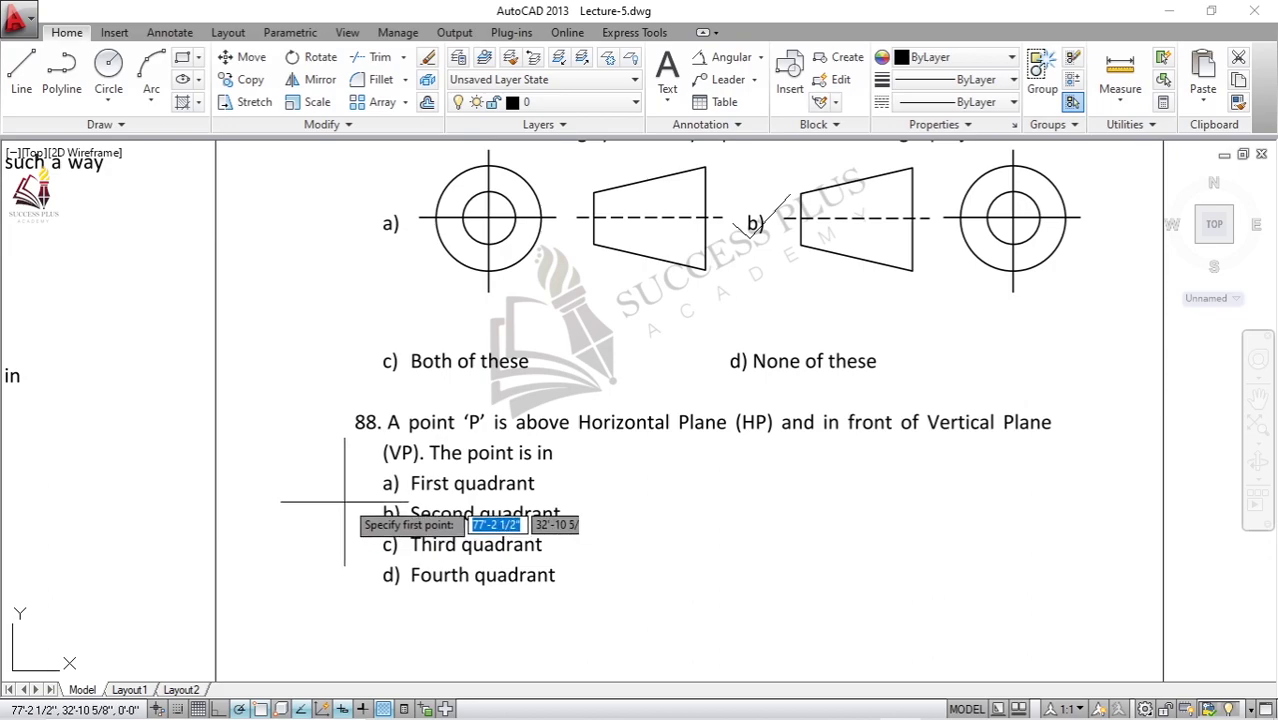
scroll(357, 491, up, 2)
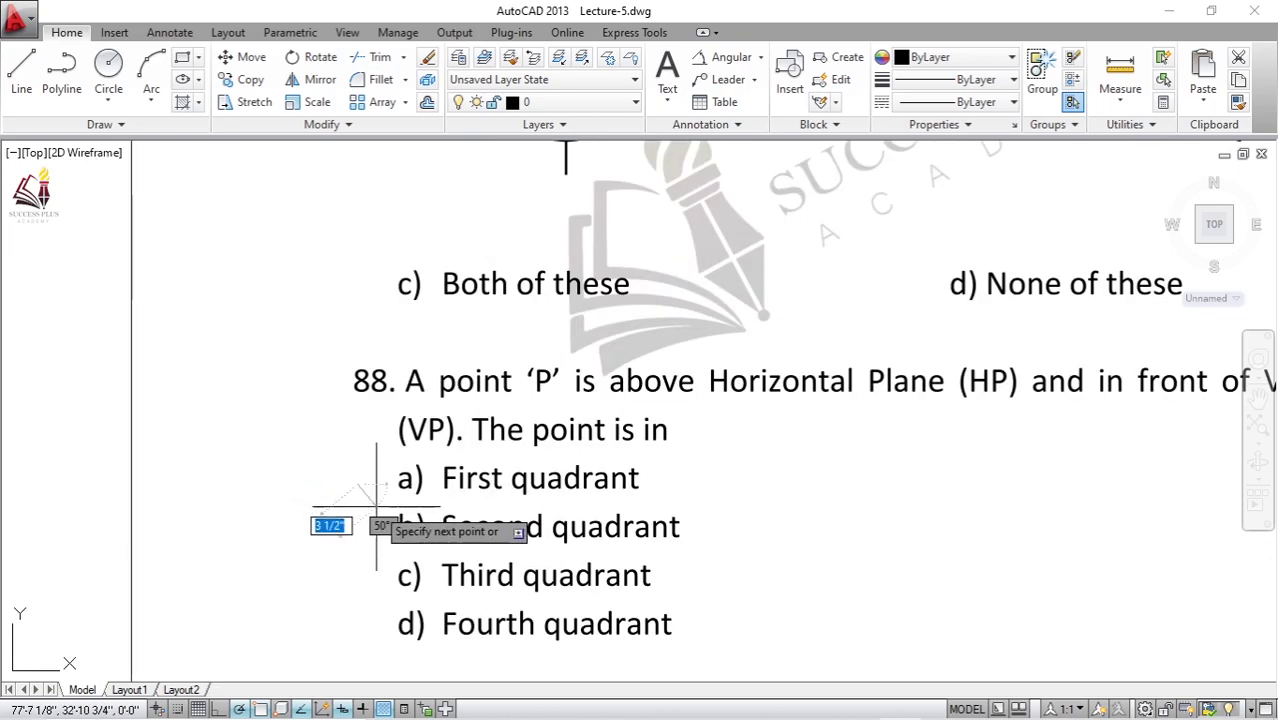
click(375, 506)
click(443, 450)
Step: Zoom and pan to bring question 89 and the following questions into view
scroll(443, 450, down, 2)
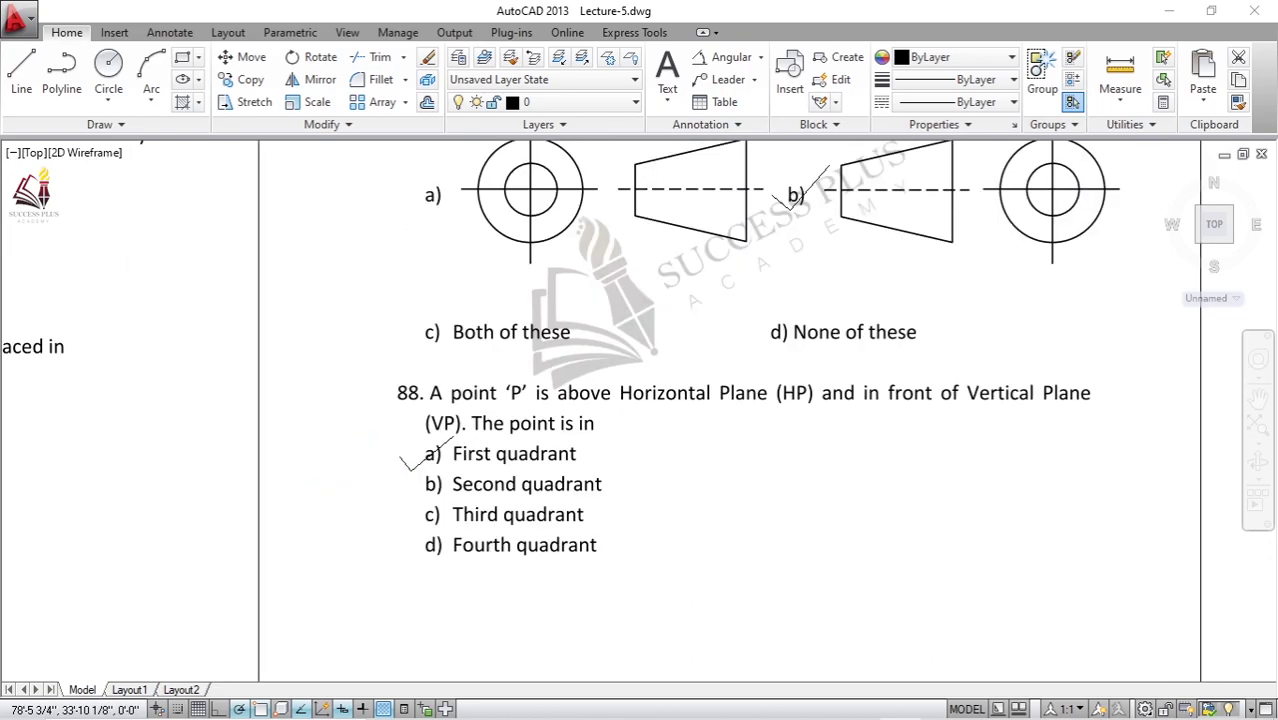
scroll(443, 450, down, 3)
scroll(685, 243, down, 2)
scroll(447, 440, up, 2)
scroll(695, 225, up, 3)
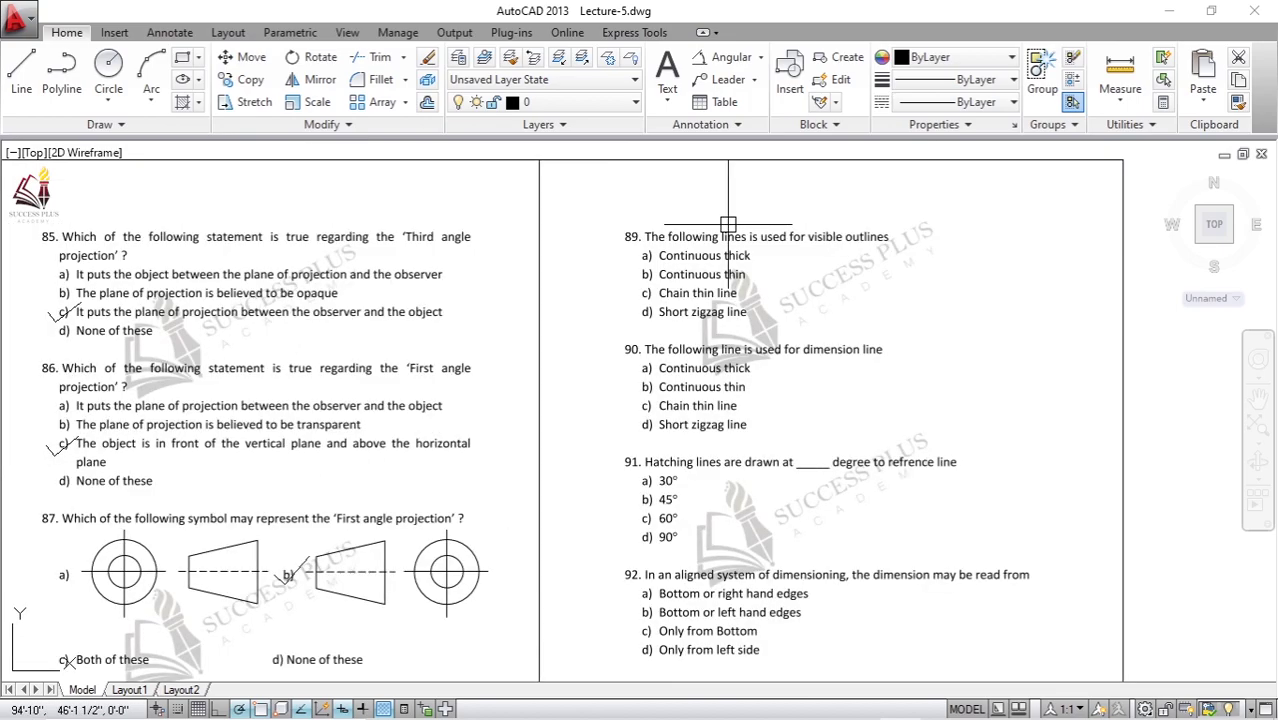
scroll(720, 257, up, 2)
middle_drag(720, 258, 553, 325)
scroll(553, 325, down, 3)
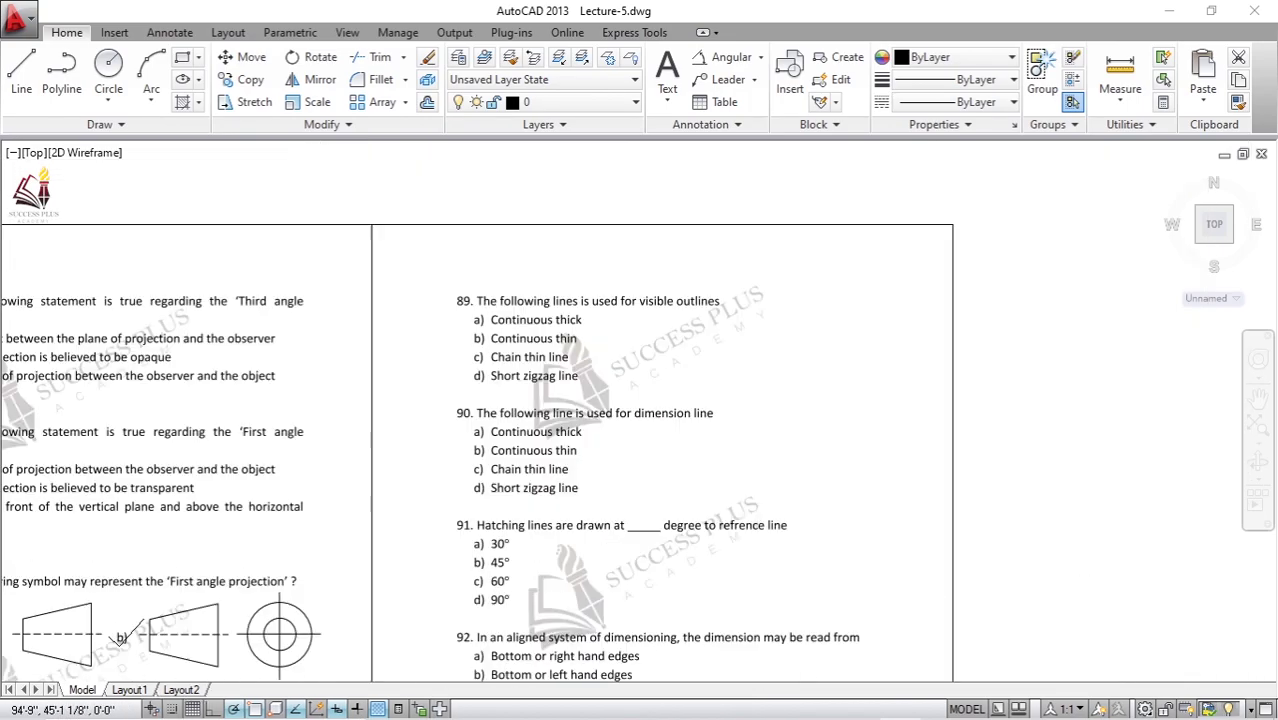
scroll(528, 334, down, 2)
middle_drag(365, 285, 602, 459)
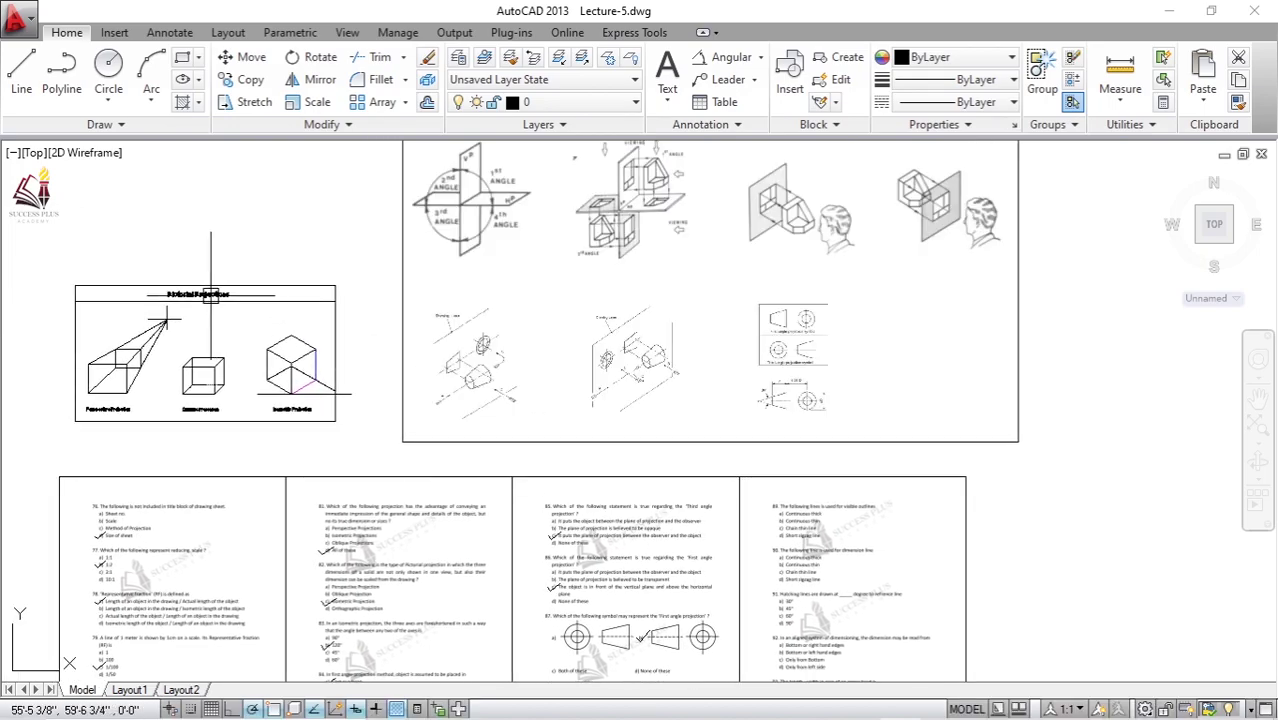
middle_drag(564, 273, 430, 386)
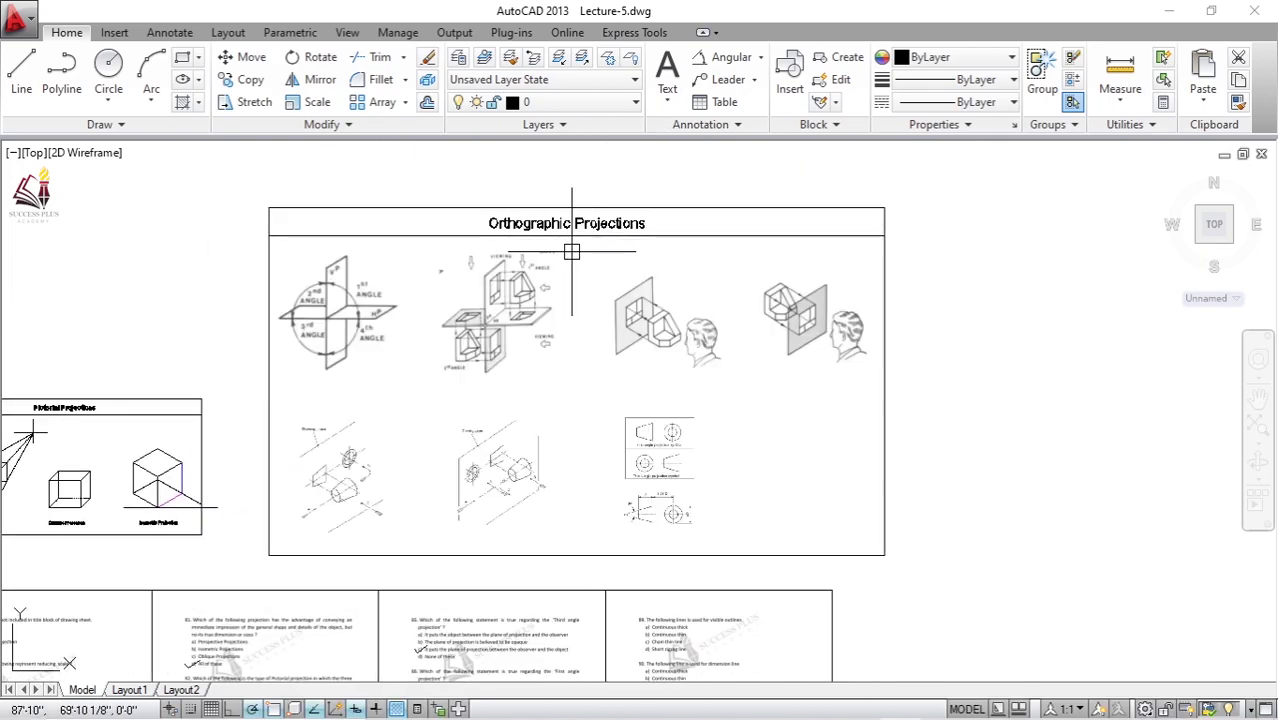
scroll(481, 284, up, 2)
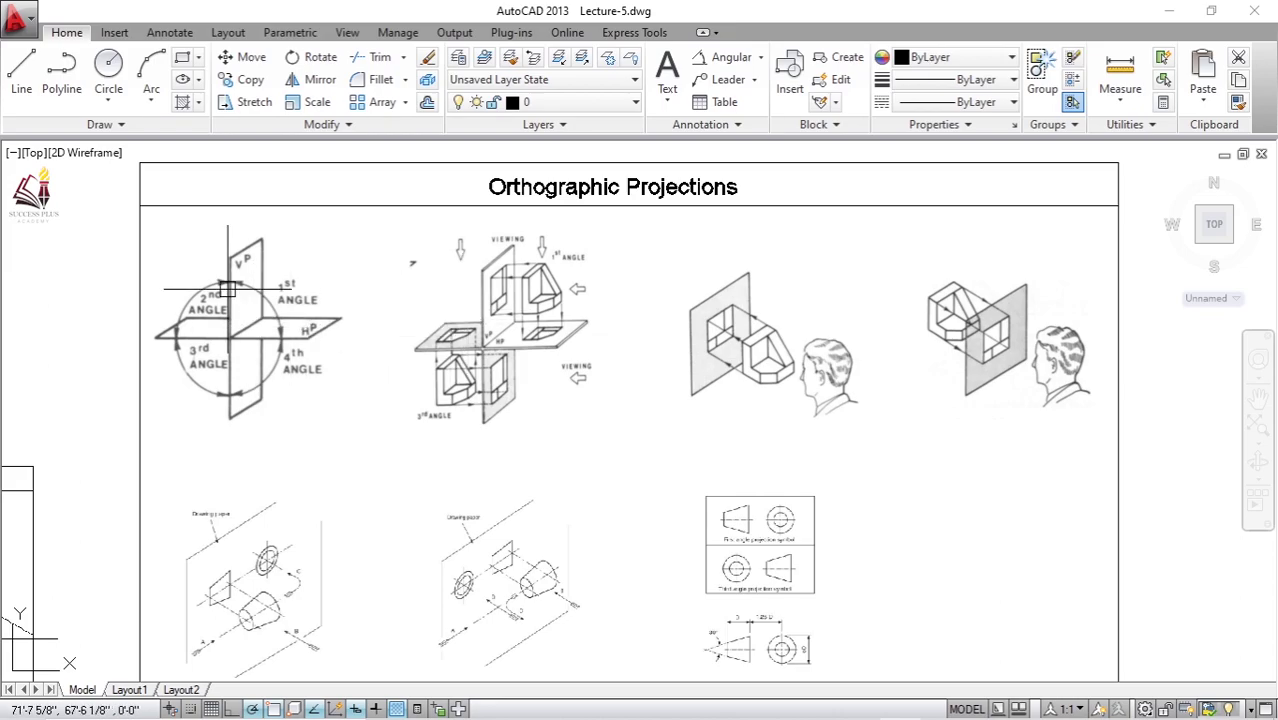
scroll(228, 289, up, 2)
middle_drag(535, 353, 440, 325)
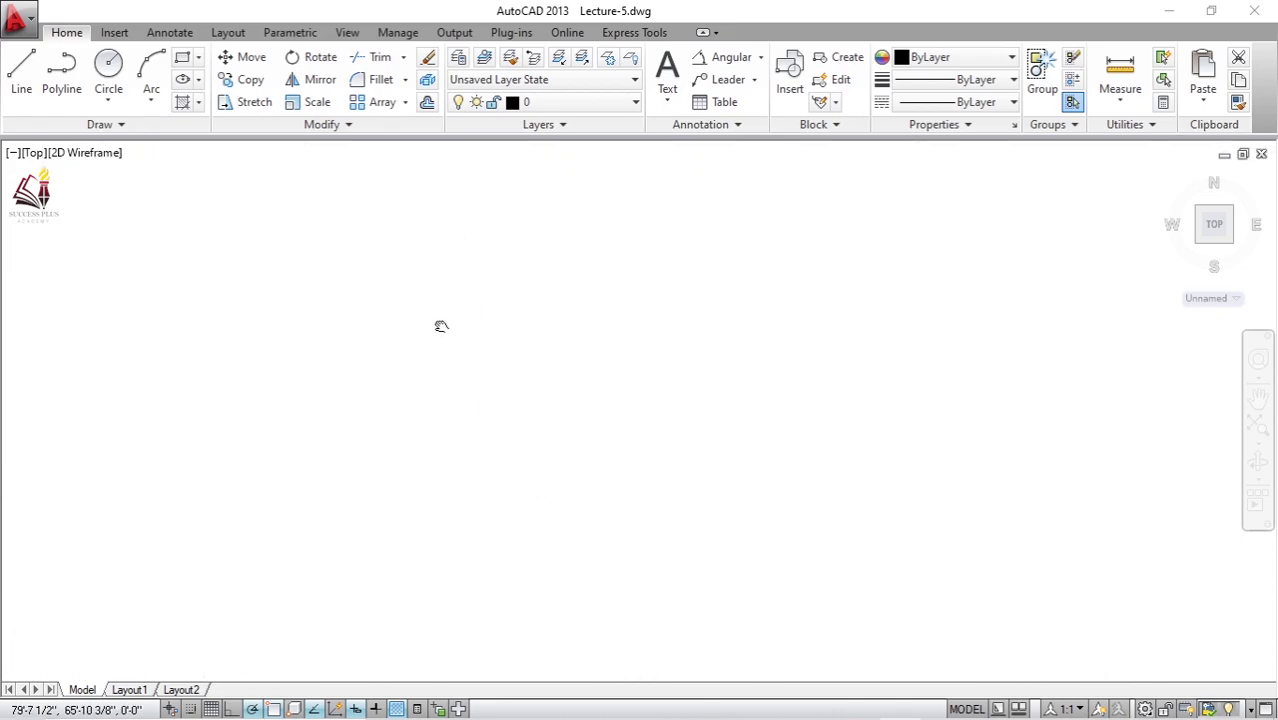
middle_drag(542, 413, 435, 405)
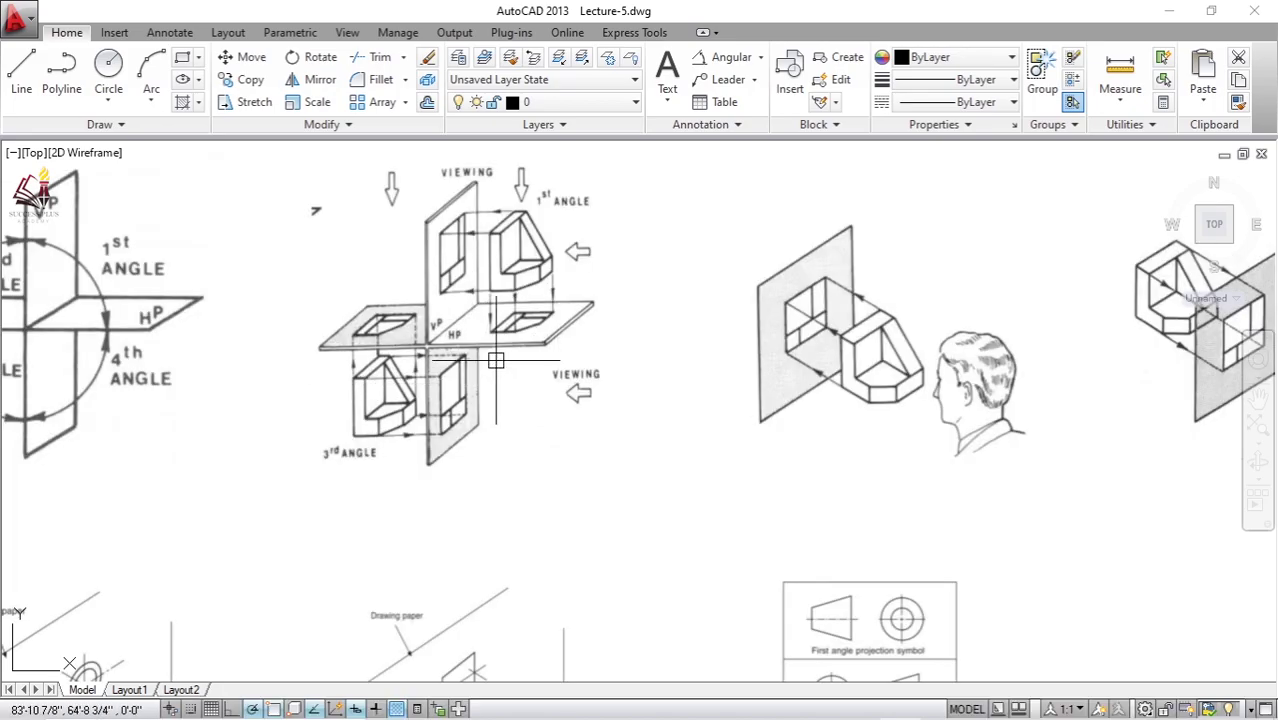
scroll(496, 360, down, 2)
middle_drag(357, 385, 666, 430)
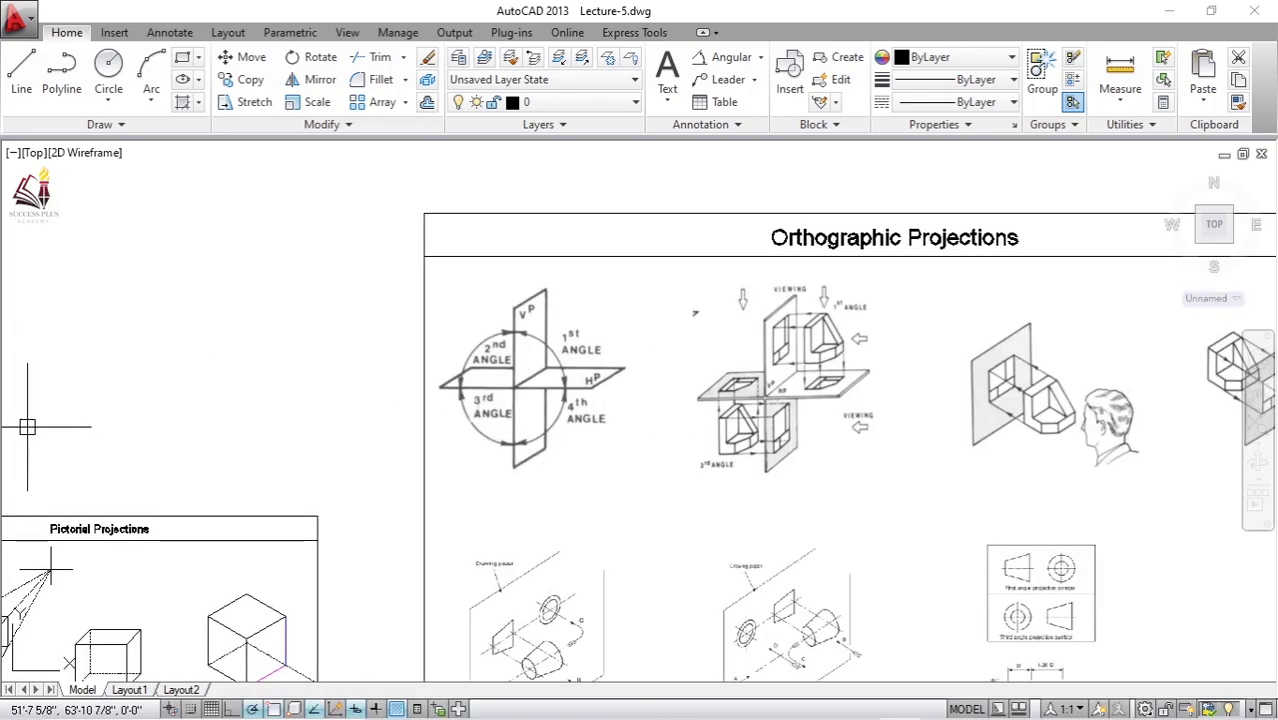
middle_drag(27, 427, 80, 251)
middle_drag(241, 423, 311, 383)
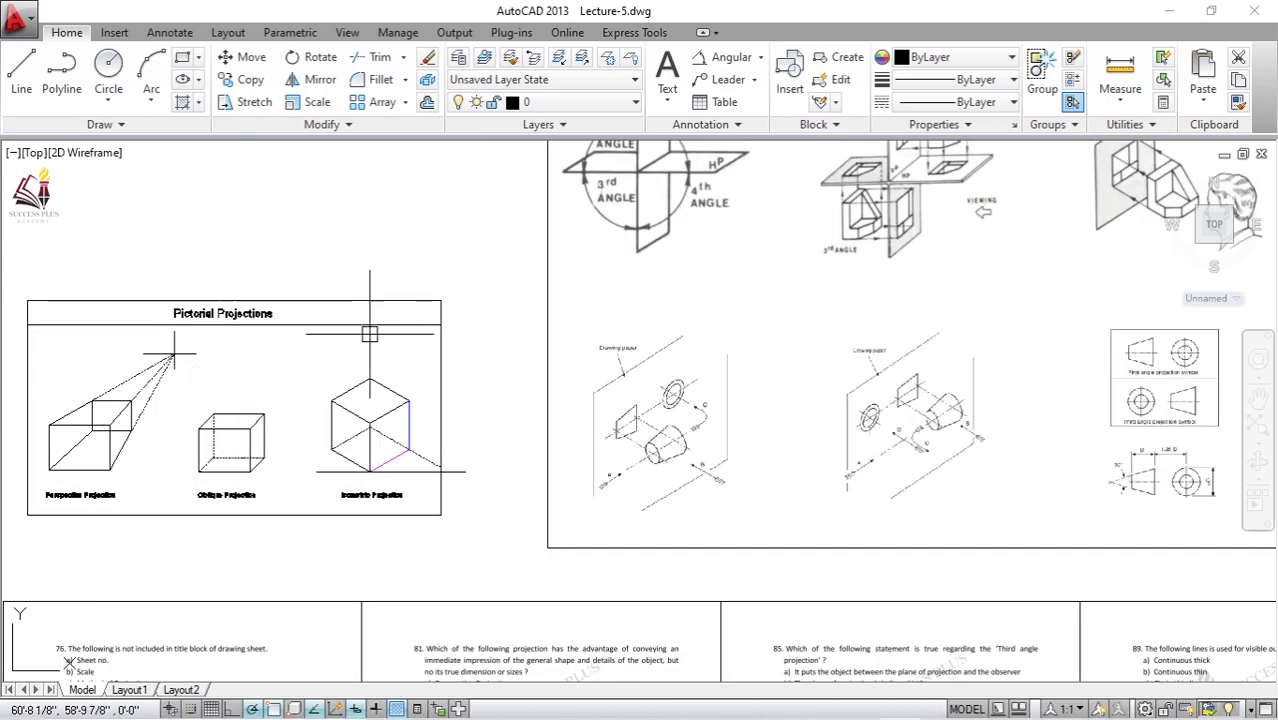
scroll(315, 503, up, 2)
scroll(88, 266, down, 2)
middle_drag(813, 443, 488, 348)
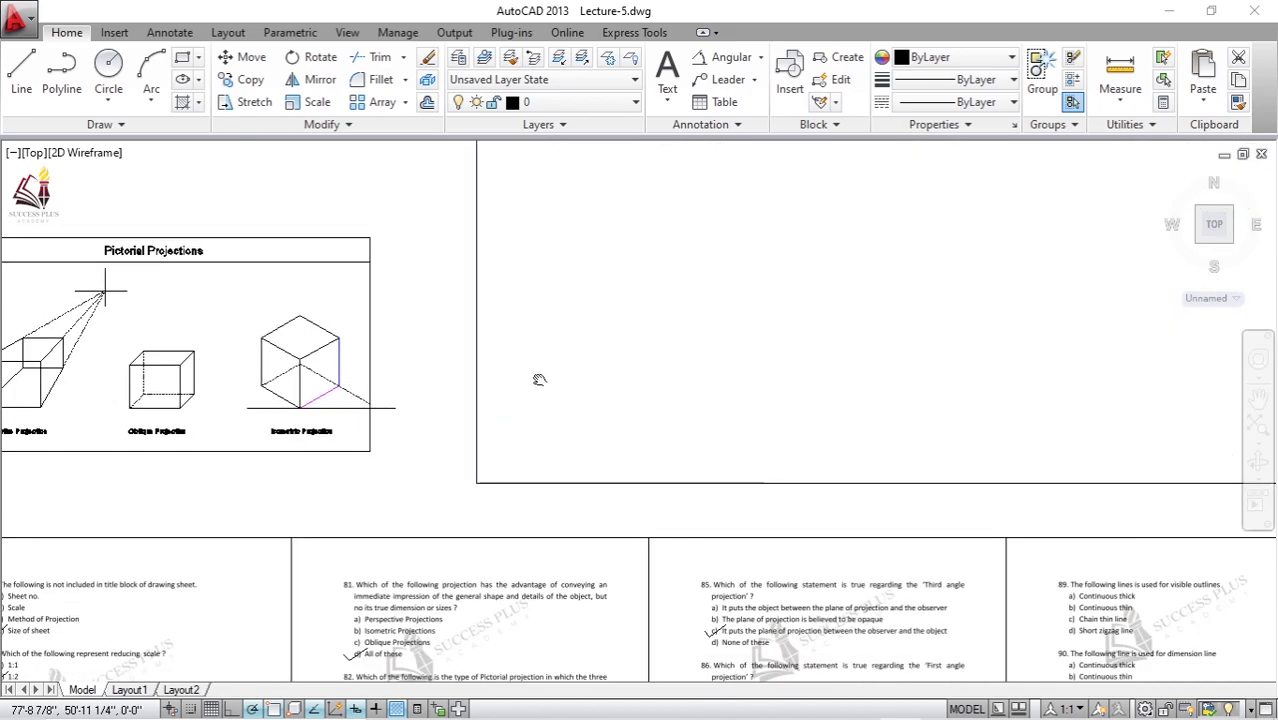
scroll(831, 456, up, 2)
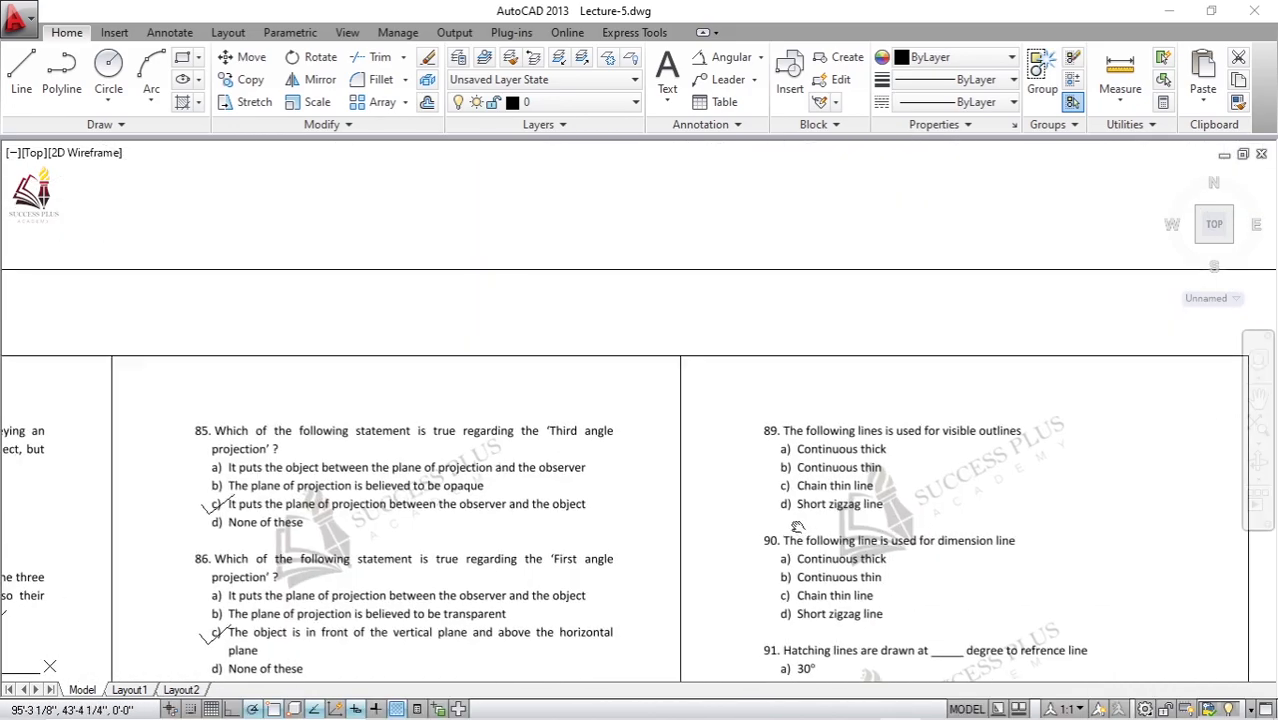
middle_drag(831, 456, 488, 426)
Step: Draw a tall rectangle to the right of the cone-and-circle symbol
scroll(431, 373, up, 2)
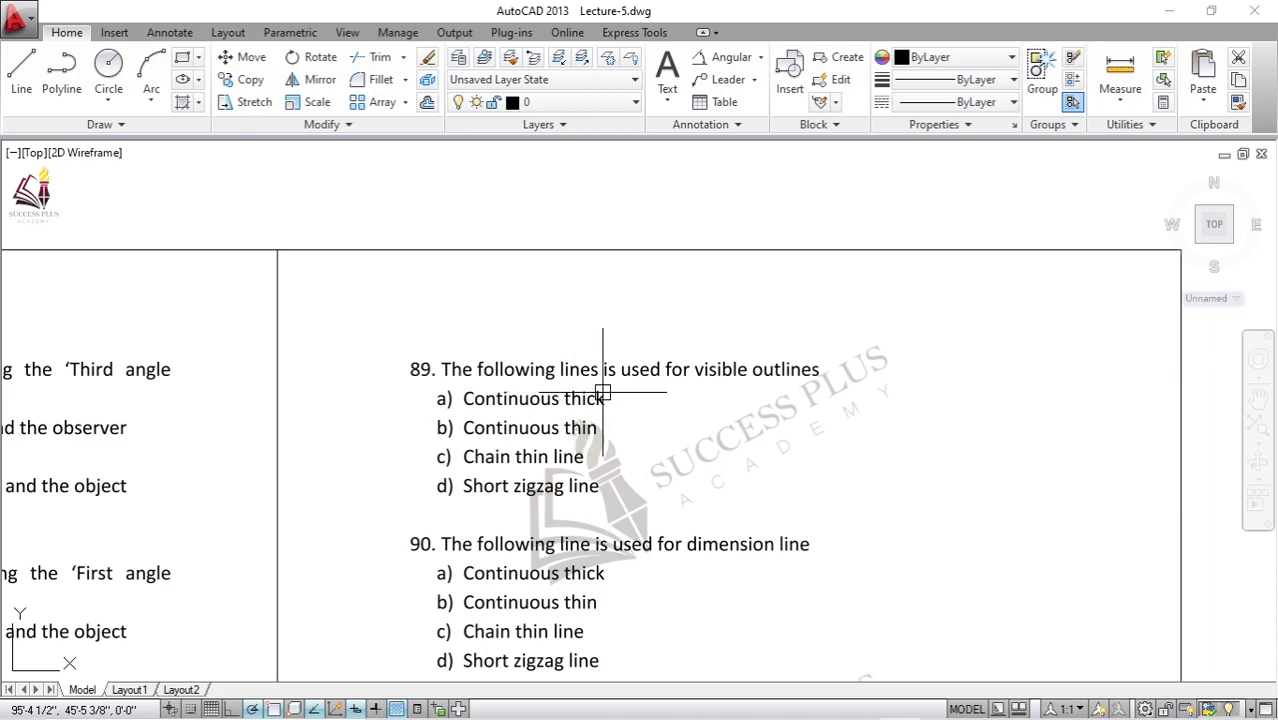
middle_drag(681, 283, 642, 434)
text(re)
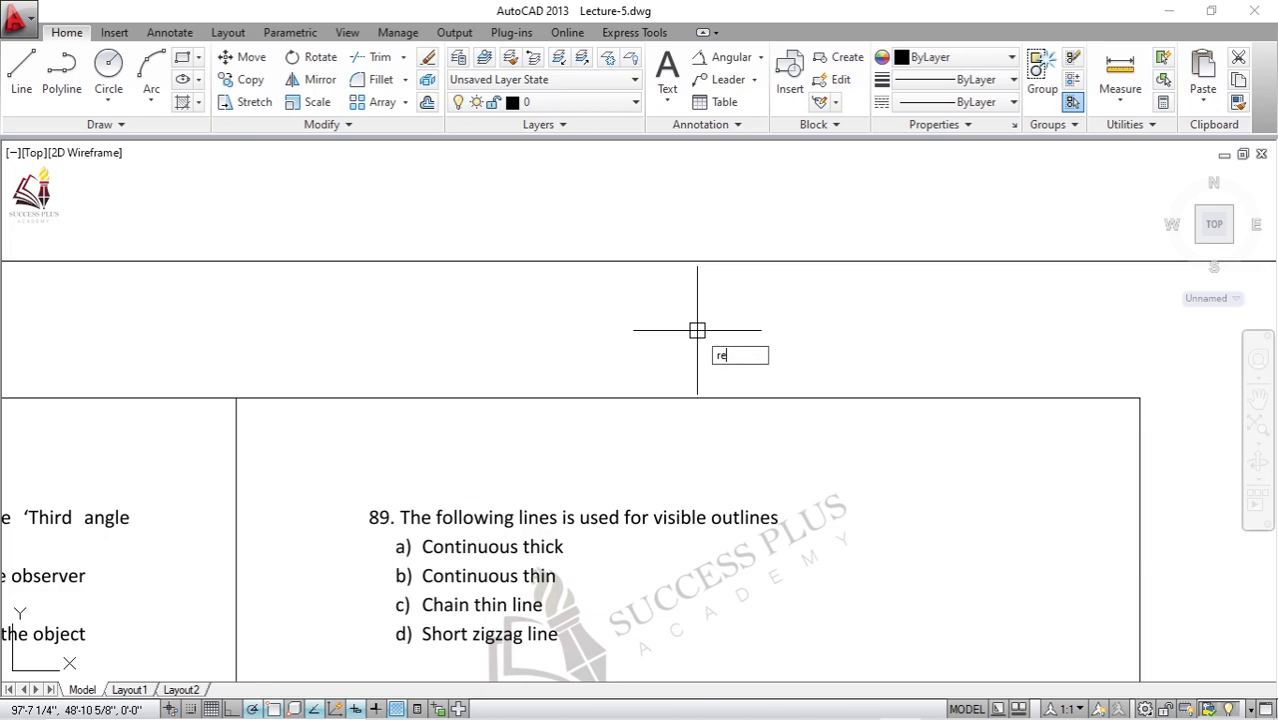
text(c)
key(Return)
middle_drag(613, 200, 628, 405)
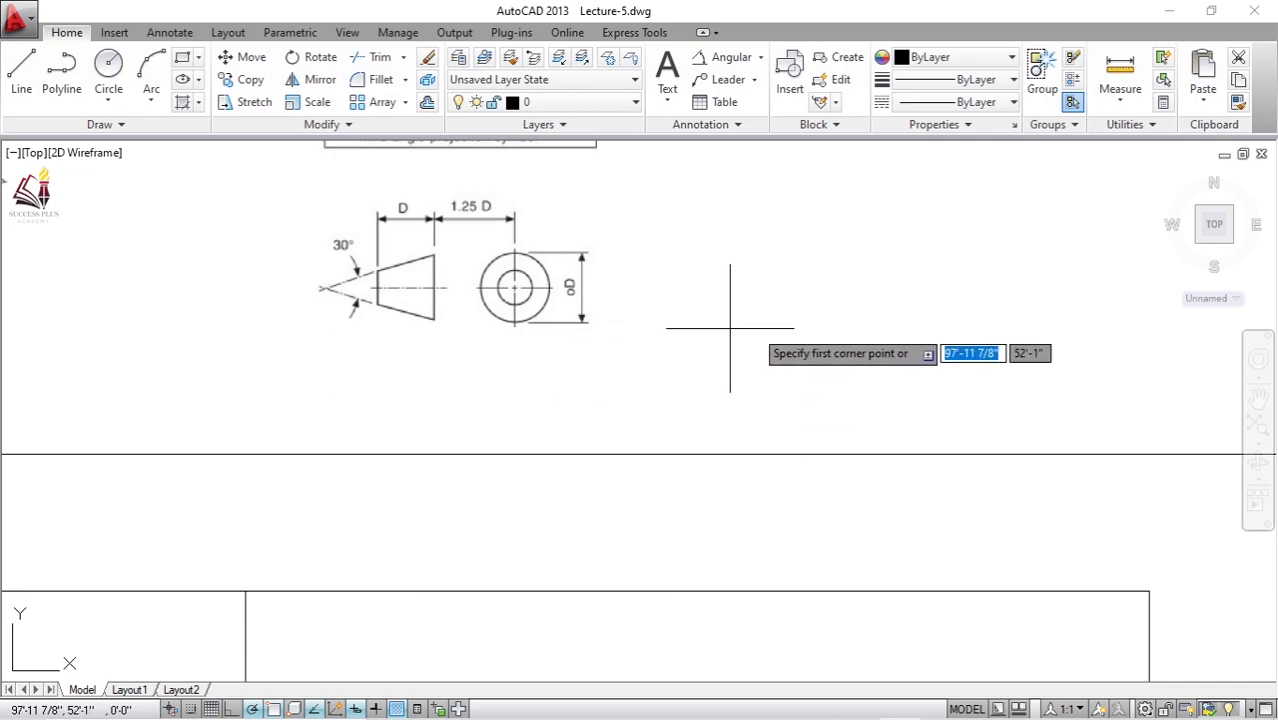
click(822, 274)
click(886, 364)
Step: Select the new rectangle, deselect it, and pan back to the question text
scroll(899, 322, up, 1)
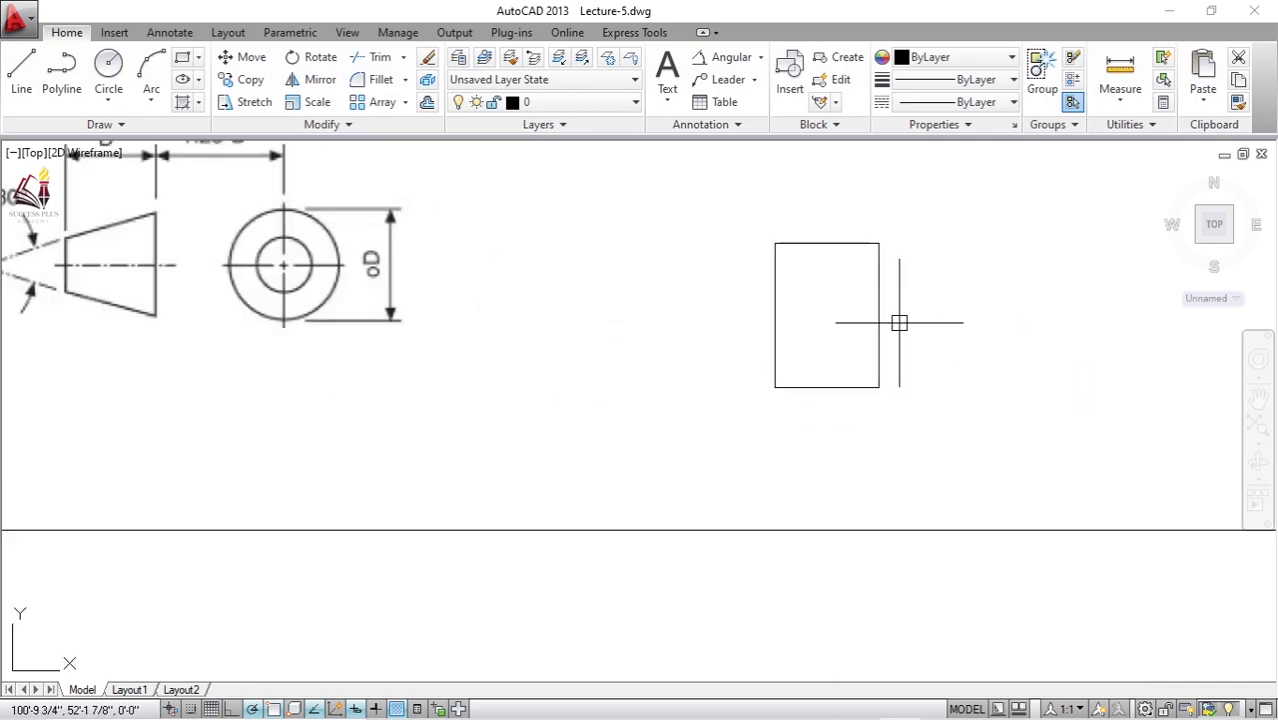
scroll(859, 319, up, 2)
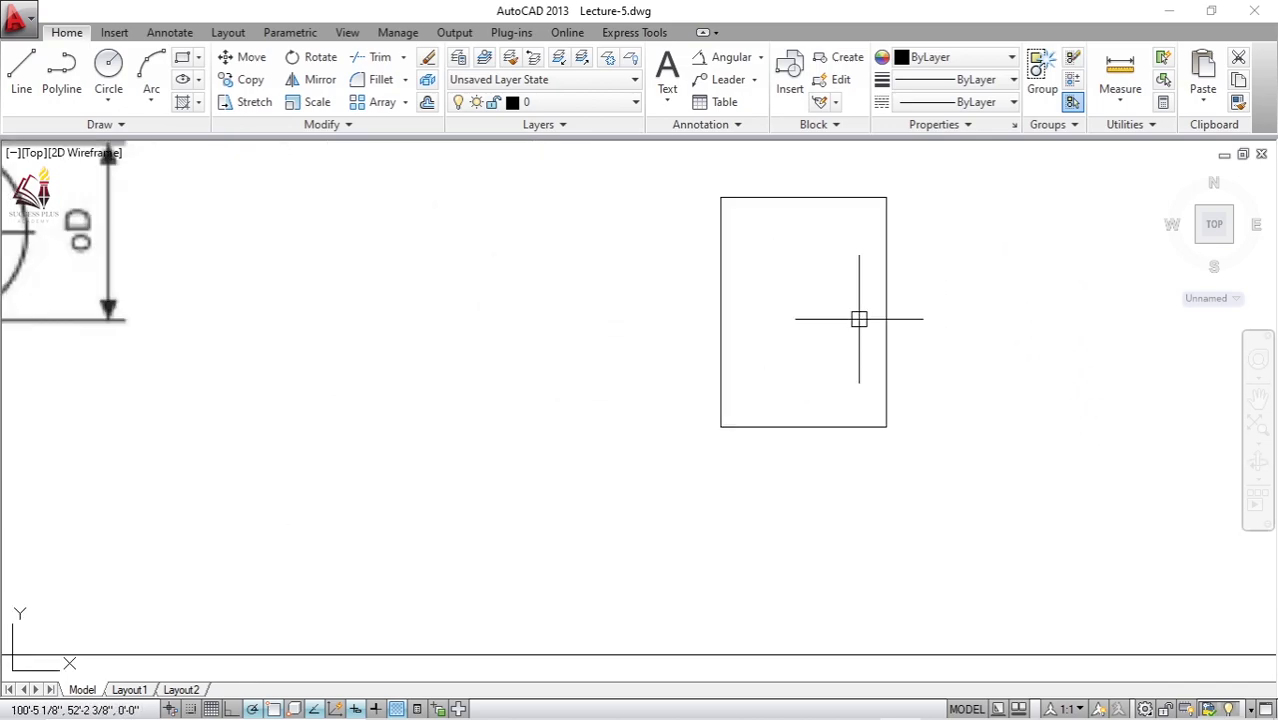
scroll(856, 314, down, 1)
scroll(856, 314, up, 1)
click(907, 268)
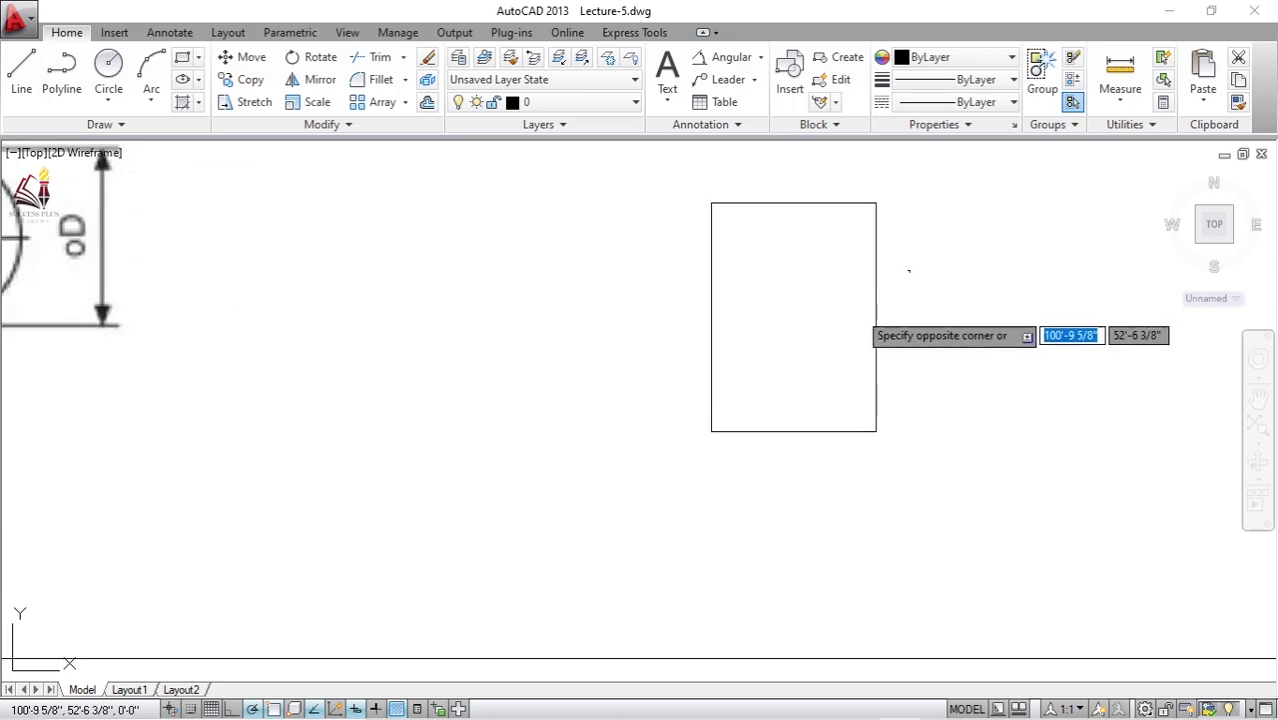
click(849, 322)
key(Escape)
scroll(849, 322, down, 4)
middle_drag(715, 413, 751, 256)
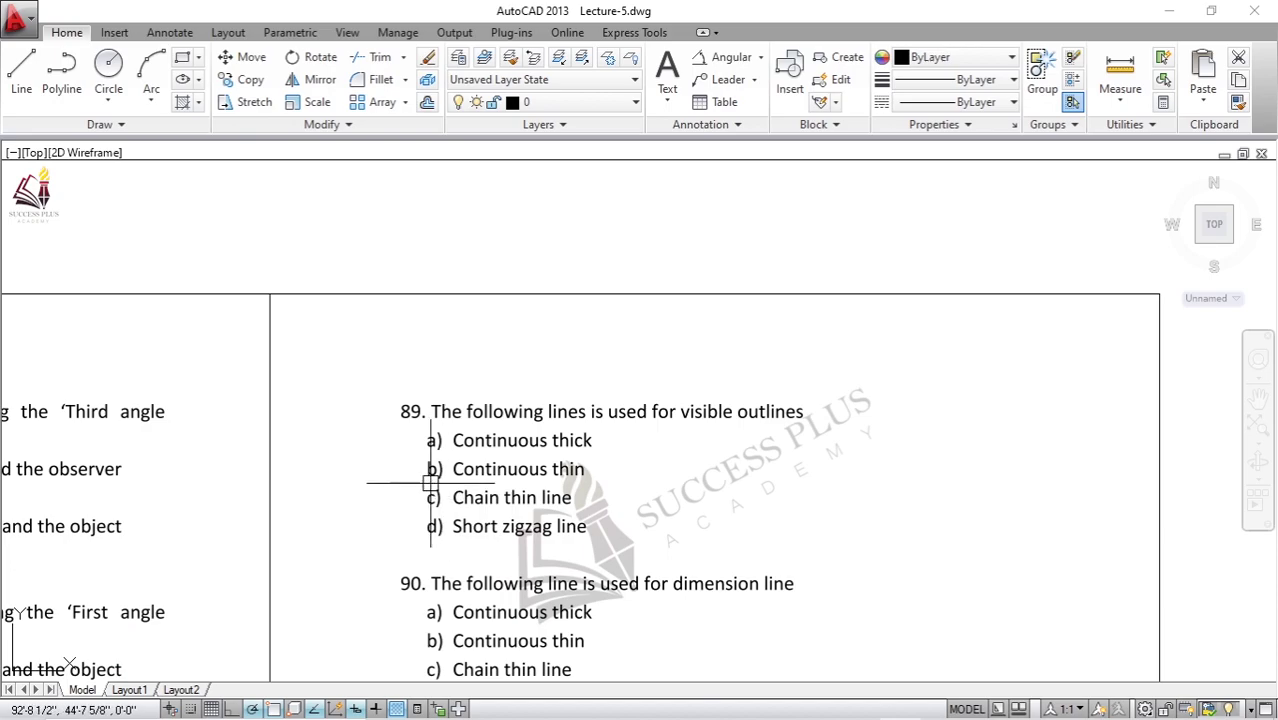
Step: Draw a three-point tick beside option a) Continuous thick of question 89
scroll(416, 453, up, 2)
key(l)
key(Return)
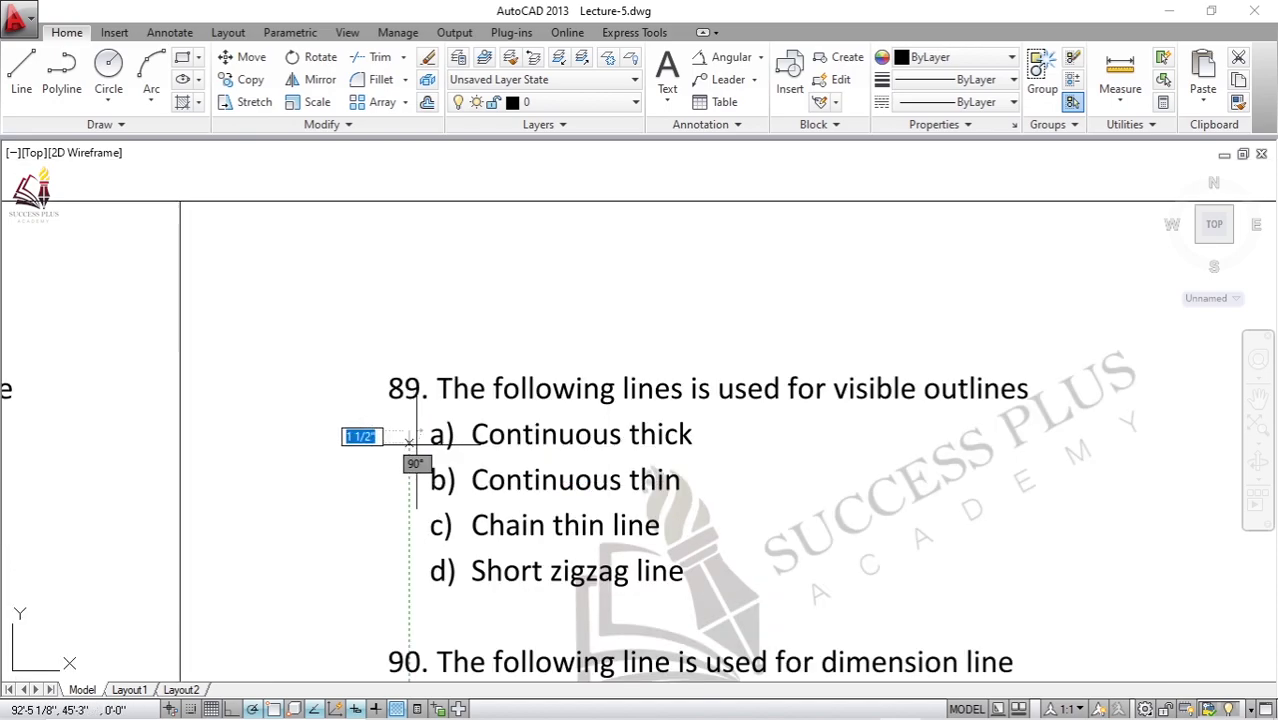
click(416, 455)
click(424, 452)
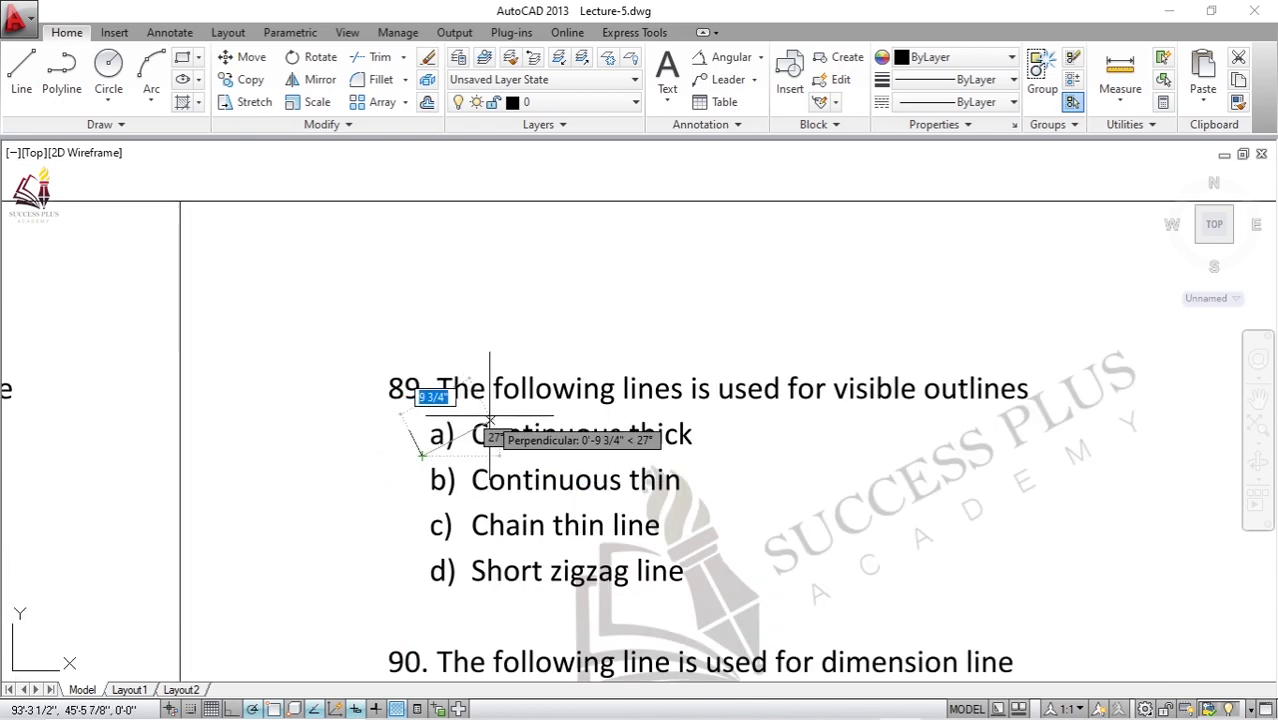
click(473, 418)
Step: Pan and zoom to centre the rectangle above the questions in view
scroll(521, 412, down, 2)
scroll(702, 323, down, 2)
scroll(702, 323, down, 1)
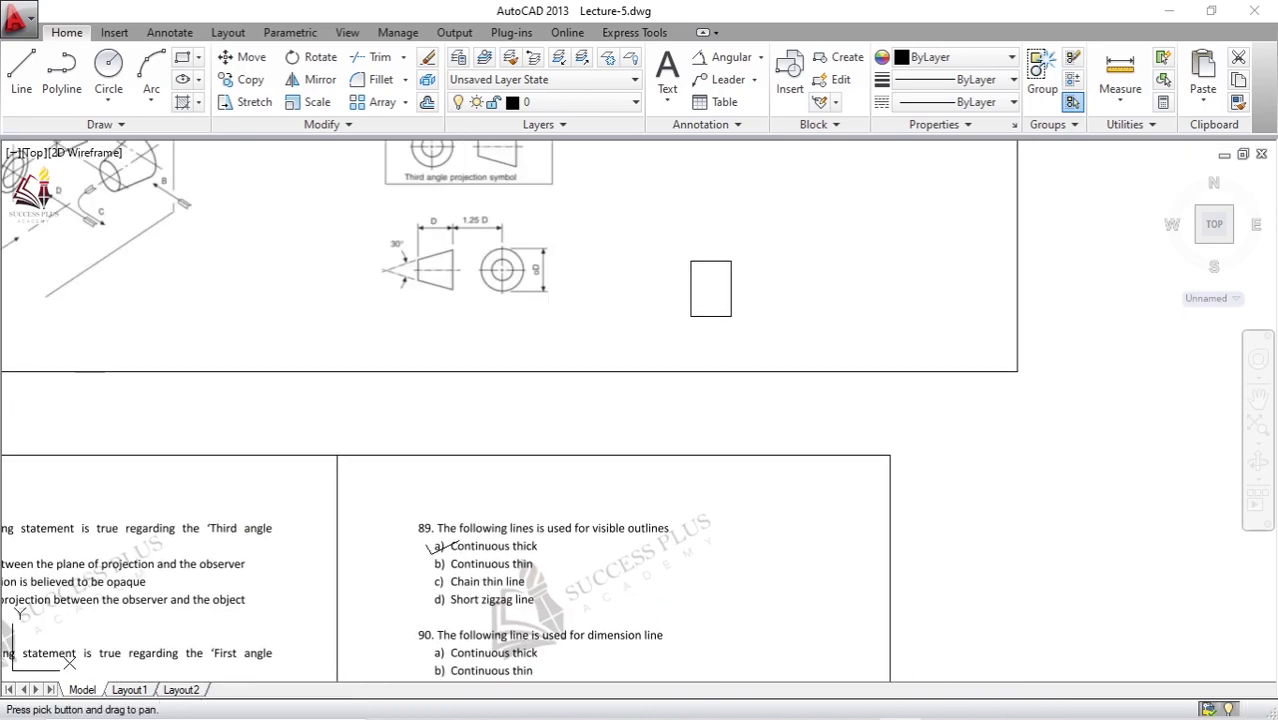
scroll(702, 323, up, 1)
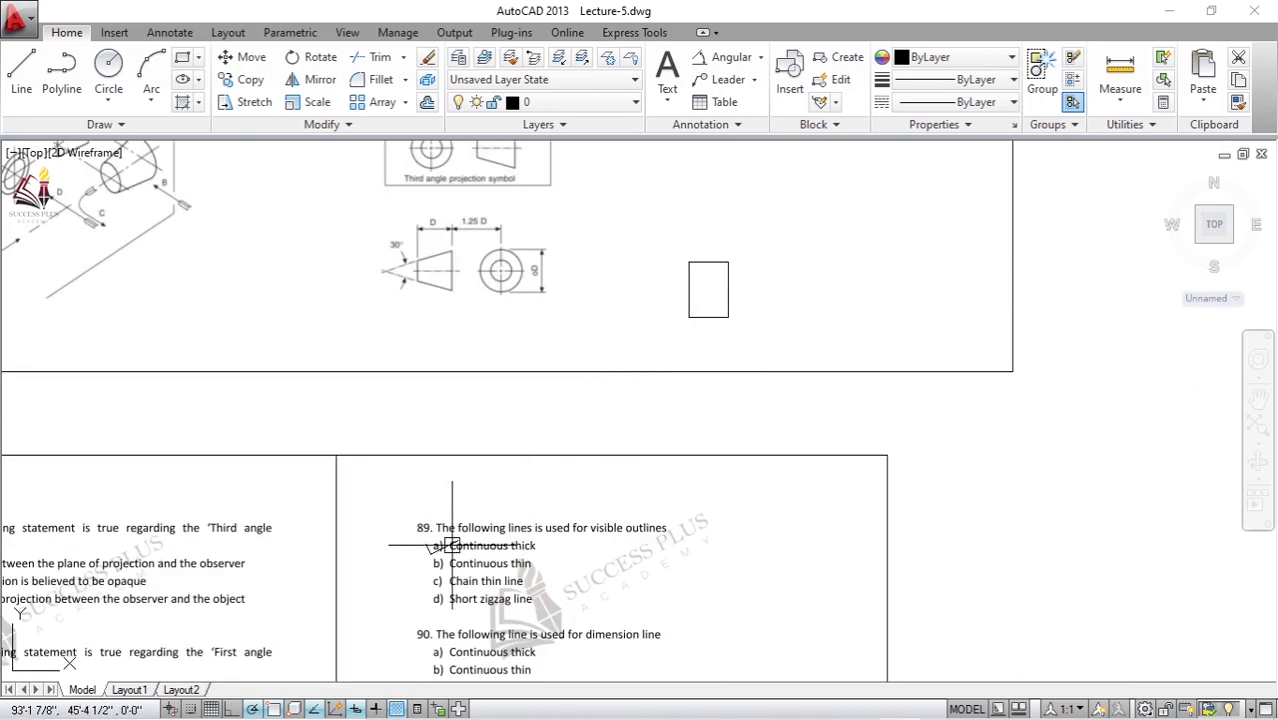
mouse_move(443, 636)
middle_down()
mouse_move(473, 492)
mouse_move(440, 443)
middle_up()
scroll(500, 479, up, 1)
scroll(440, 441, up, 2)
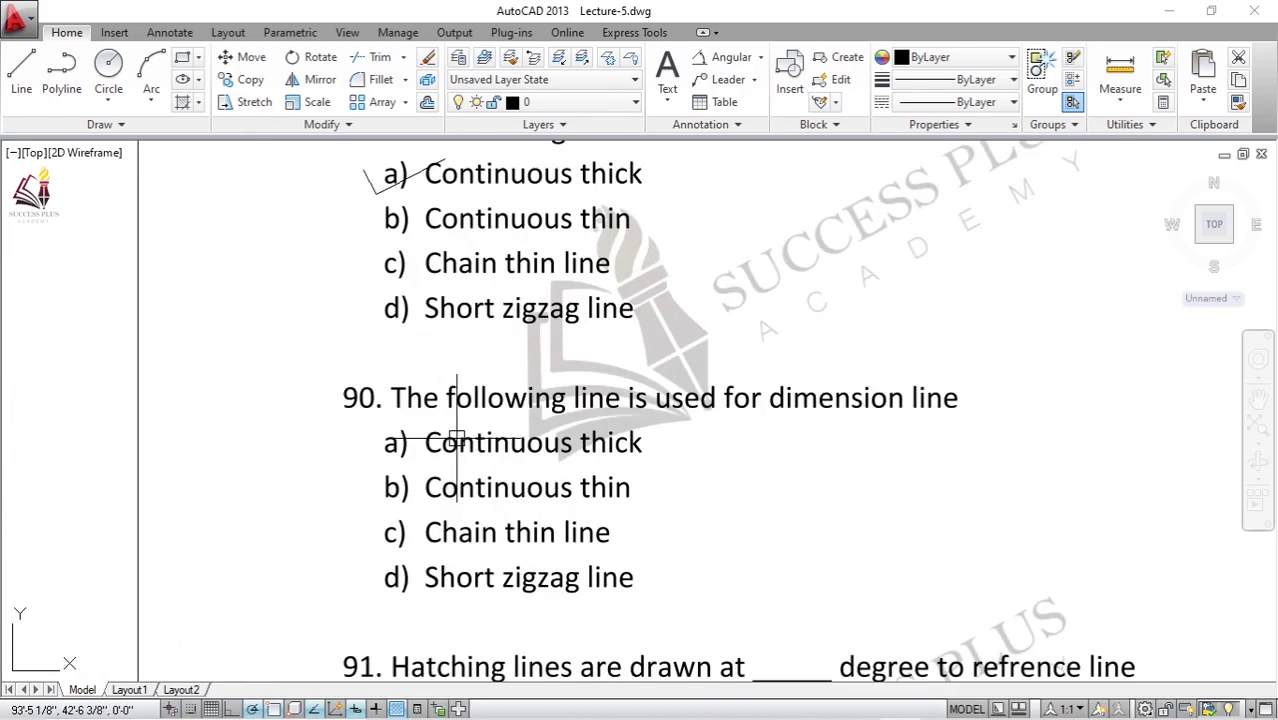
scroll(457, 440, down, 2)
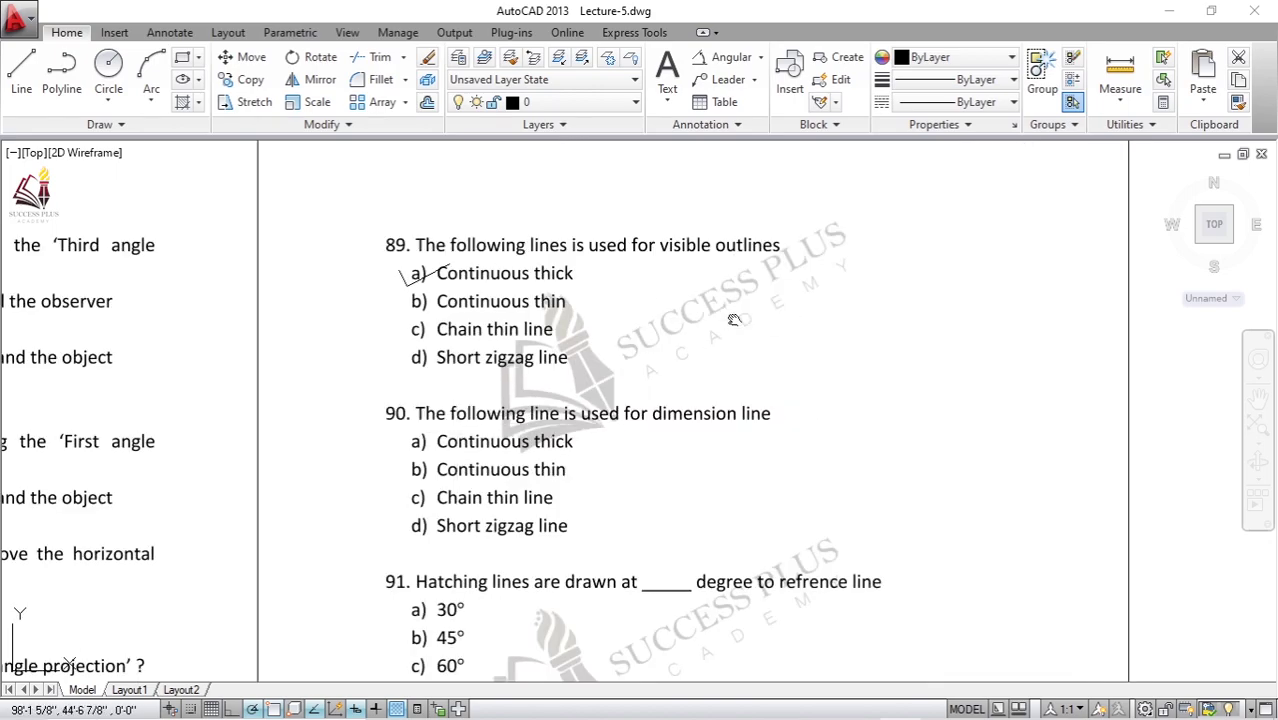
middle_drag(733, 320, 693, 357)
middle_drag(660, 150, 602, 337)
scroll(592, 299, up, 2)
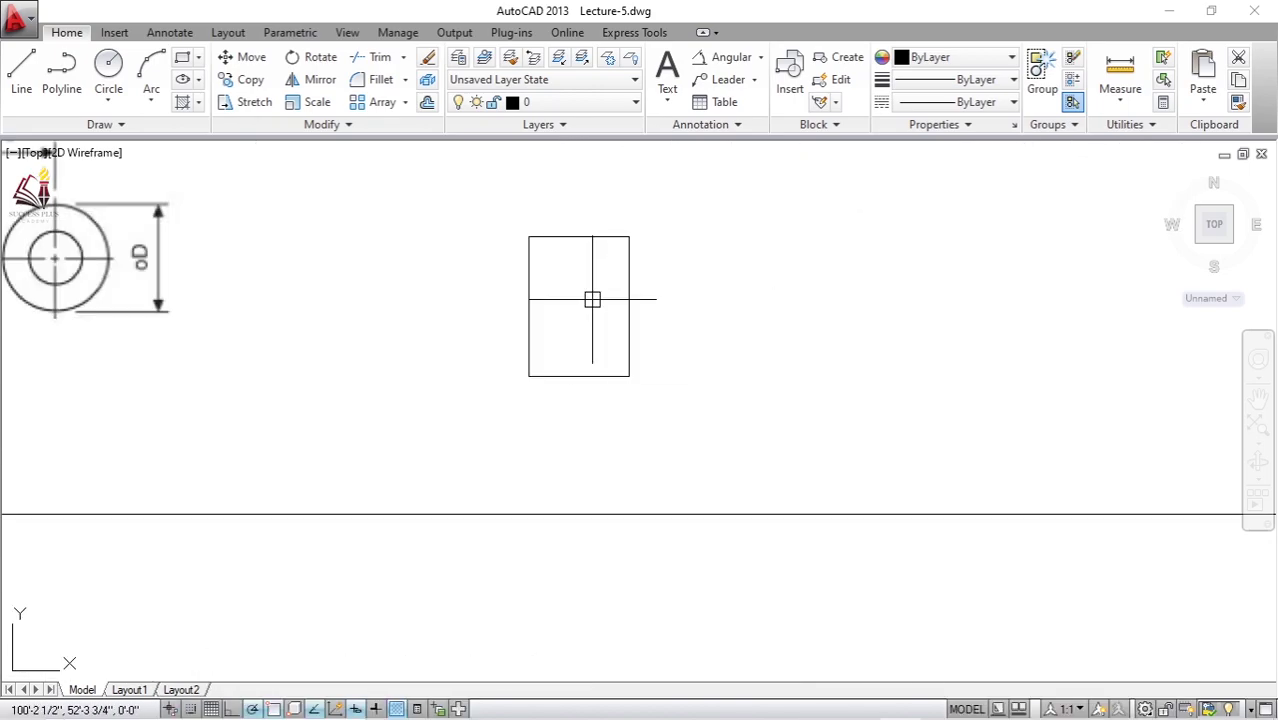
text(dli)
scroll(592, 299, up, 2)
key(Return)
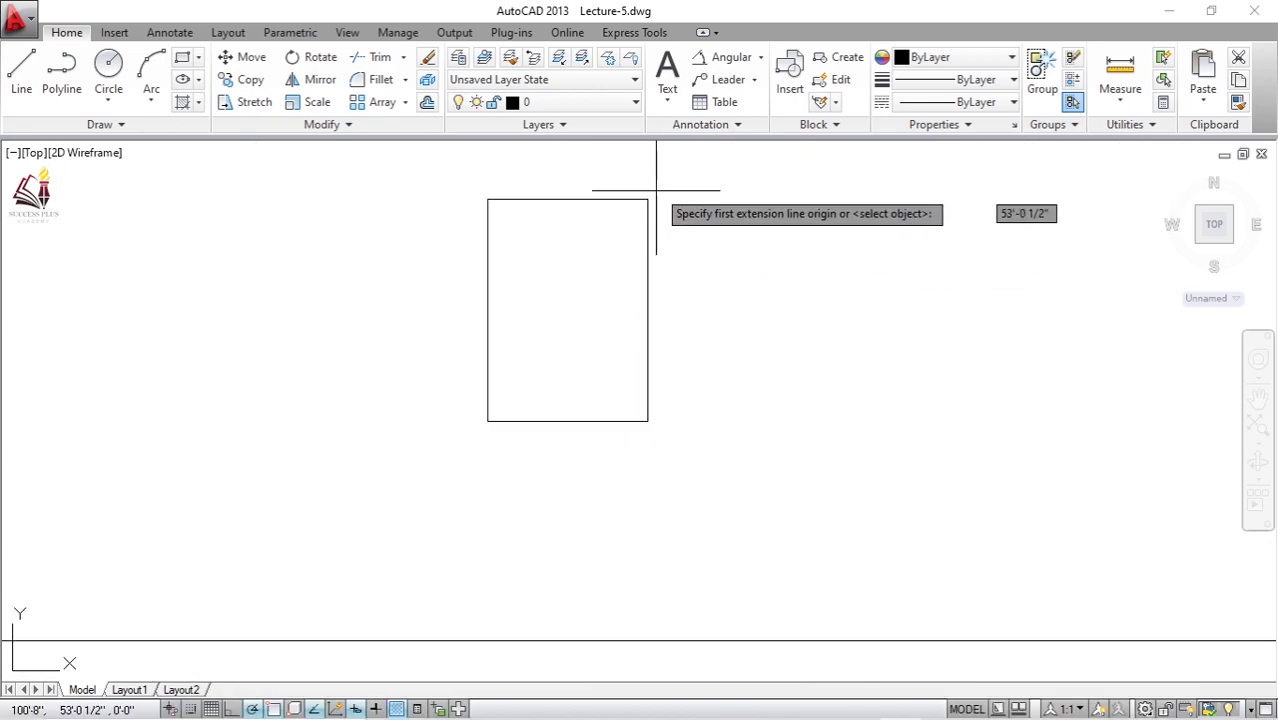
click(647, 199)
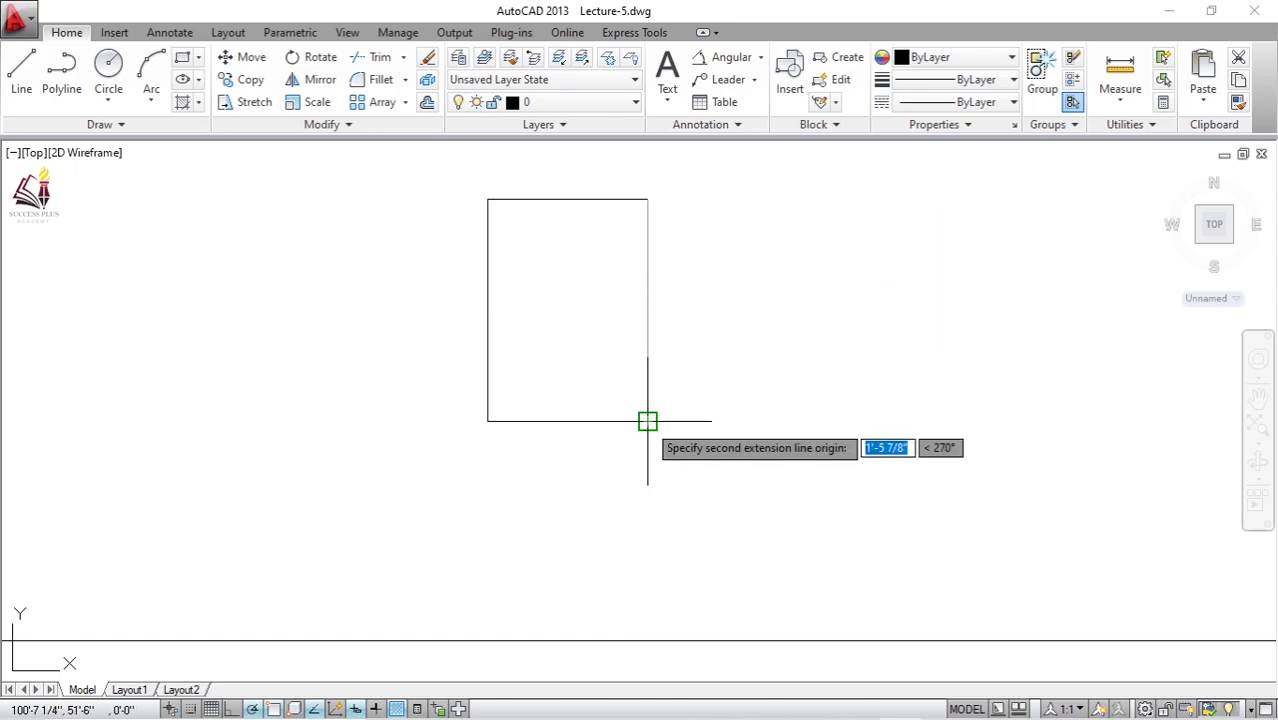
click(647, 421)
click(745, 401)
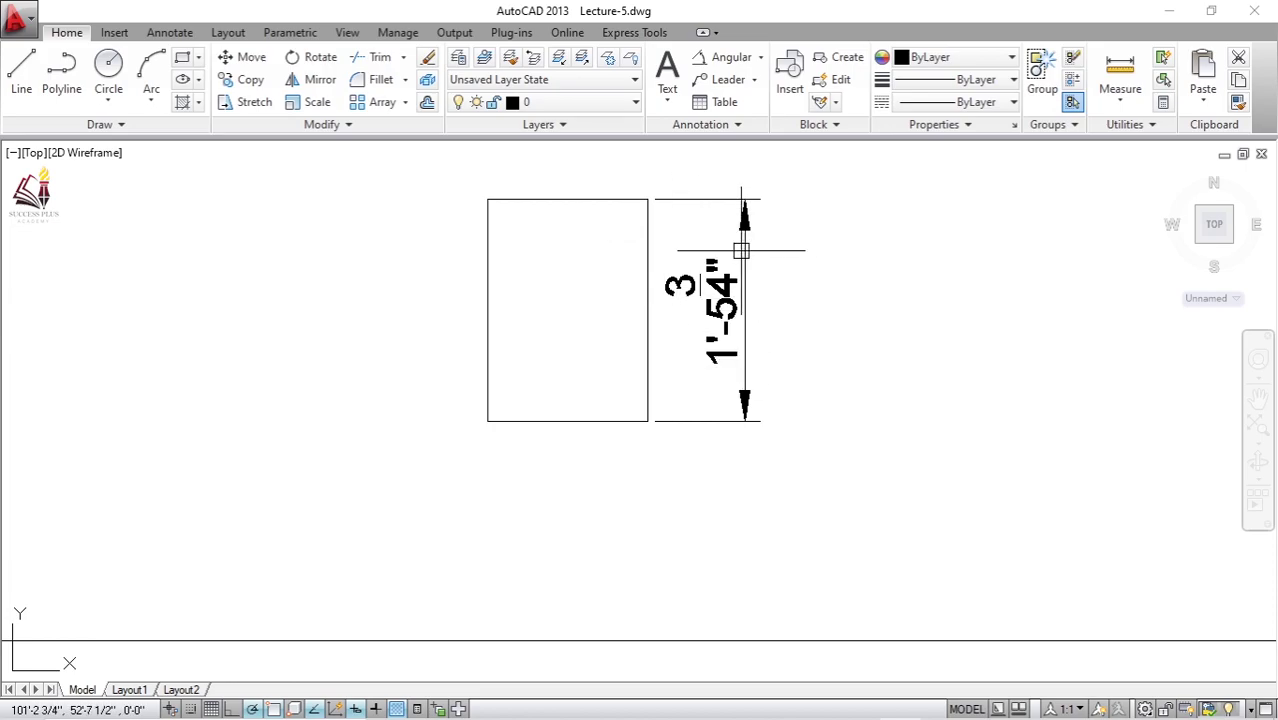
click(741, 250)
key(Delete)
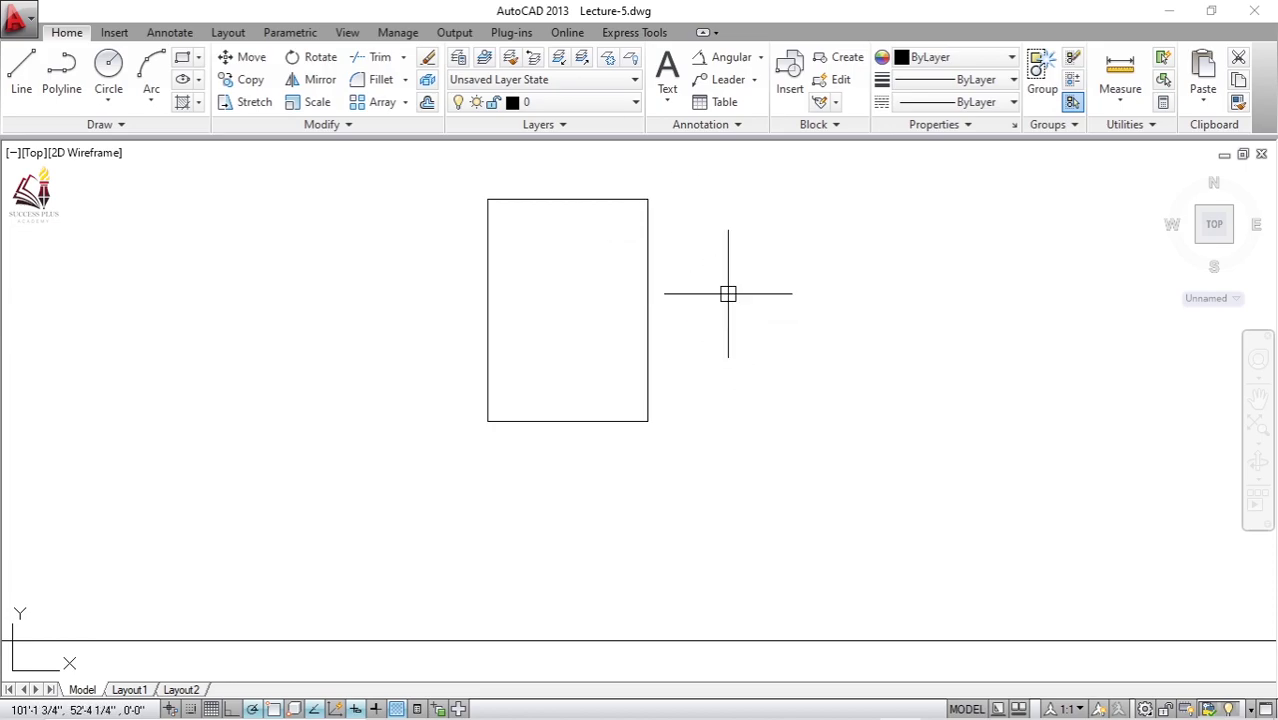
scroll(728, 293, down, 4)
scroll(724, 294, down, 2)
middle_drag(608, 437, 567, 388)
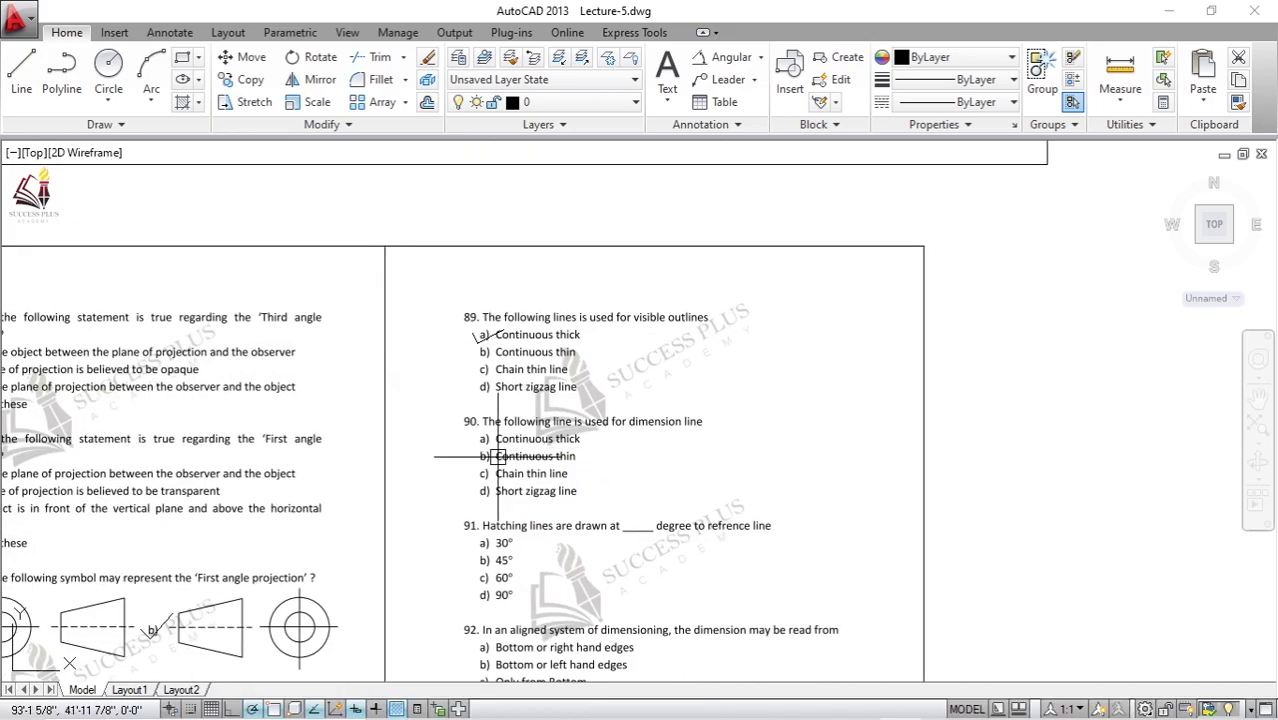
Step: Draw a three-point tick beside option b) Continuous thin of question 90
scroll(497, 456, up, 4)
scroll(456, 460, up, 2)
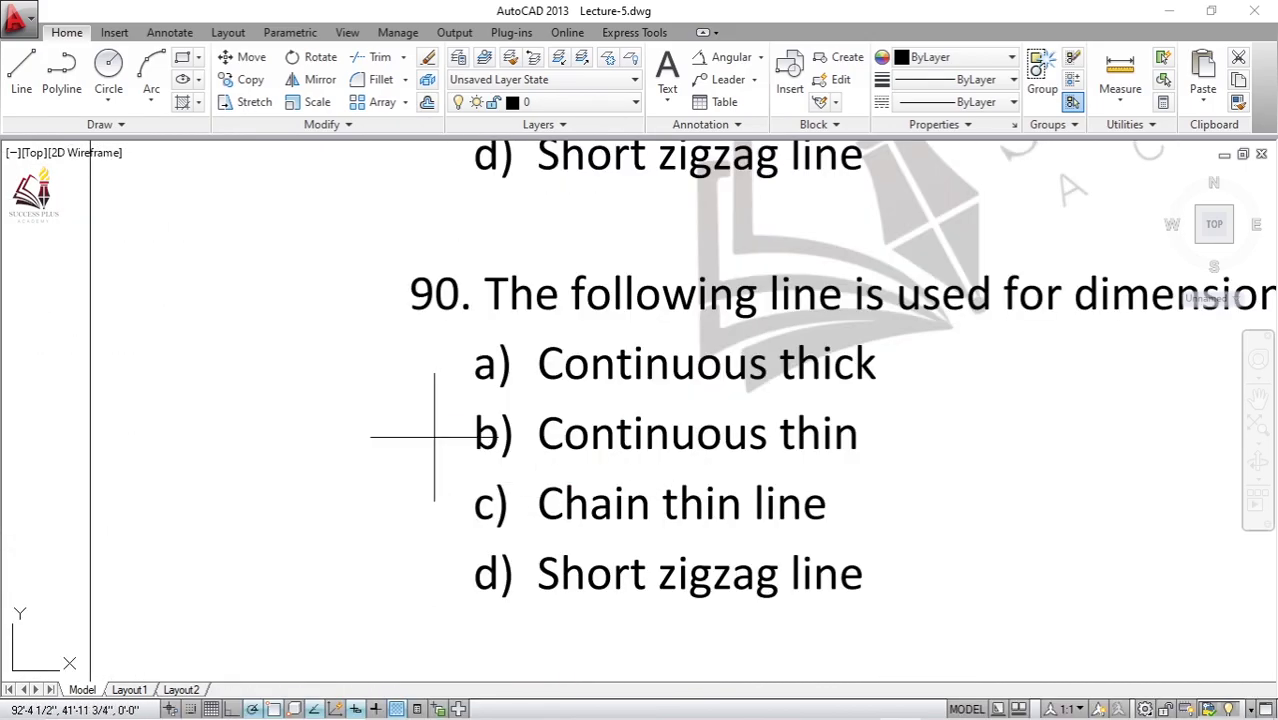
click(434, 436)
click(457, 463)
click(530, 402)
key(Escape)
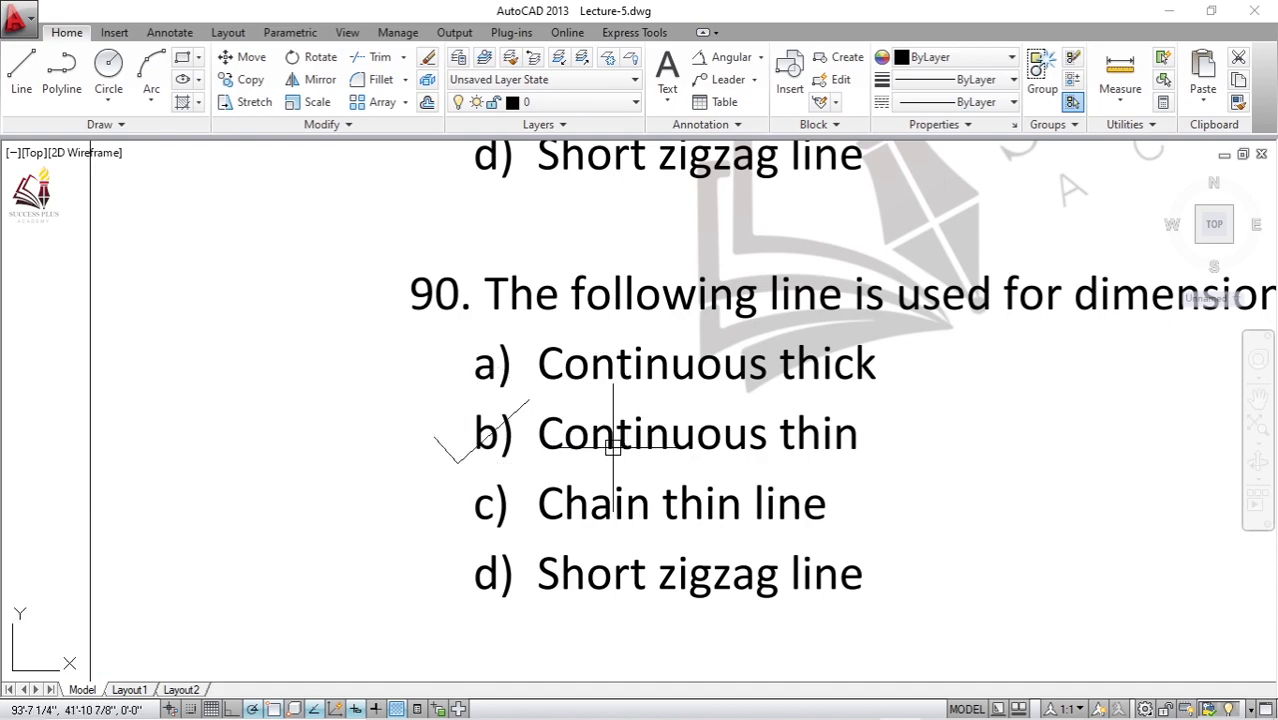
Step: Zoom out to show the whole question sheet
mouse_move(612, 481)
middle_down()
mouse_move(534, 466)
mouse_move(540, 452)
middle_up()
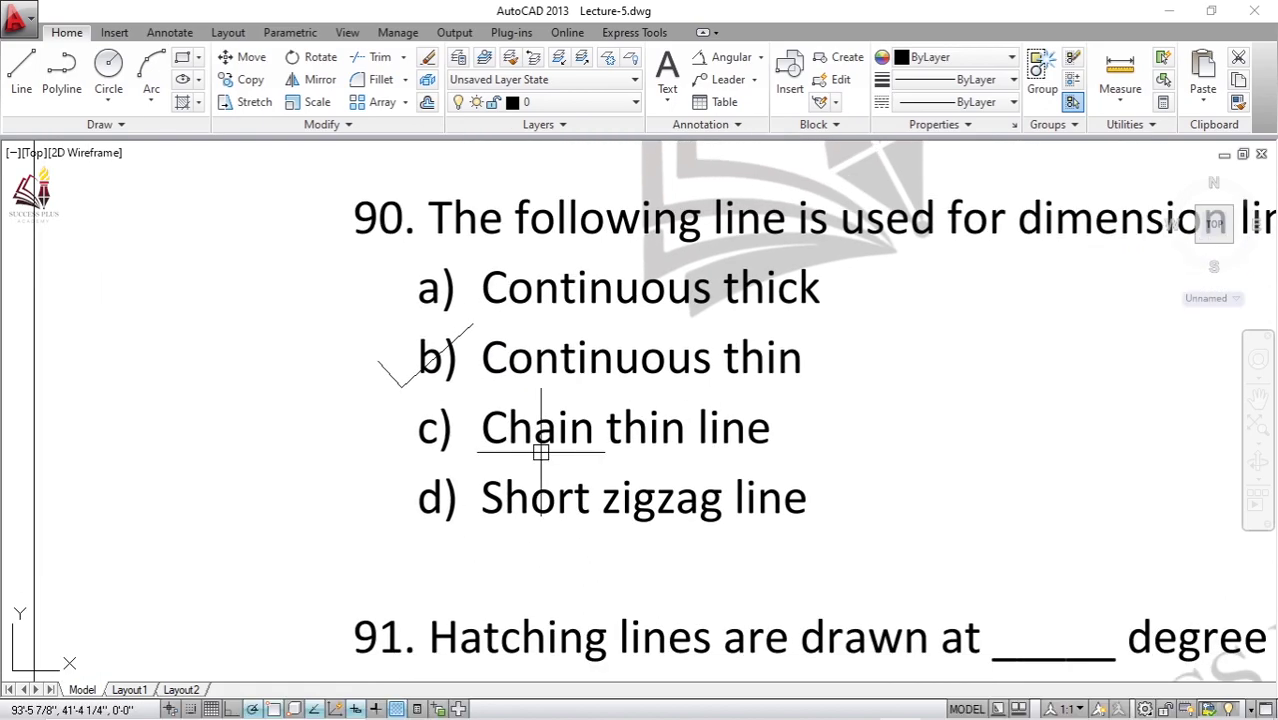
scroll(553, 386, down, 4)
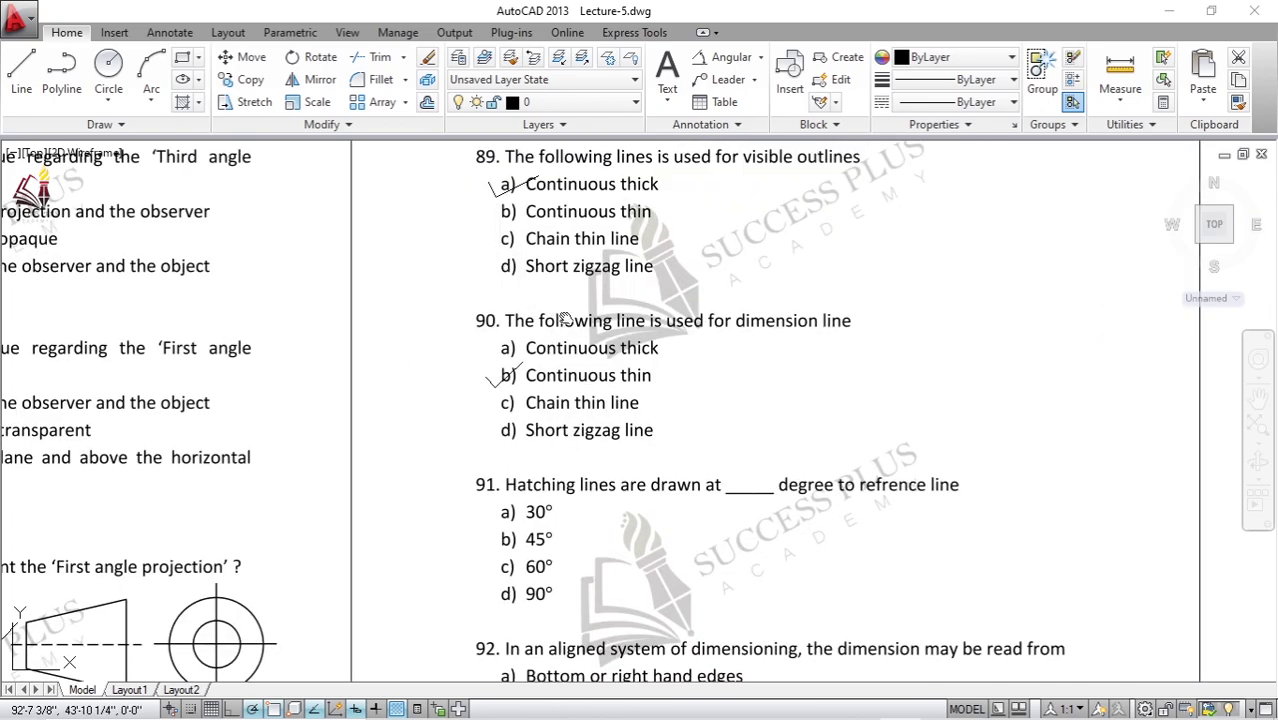
middle_drag(540, 380, 725, 594)
scroll(725, 594, down, 2)
scroll(399, 271, down, 2)
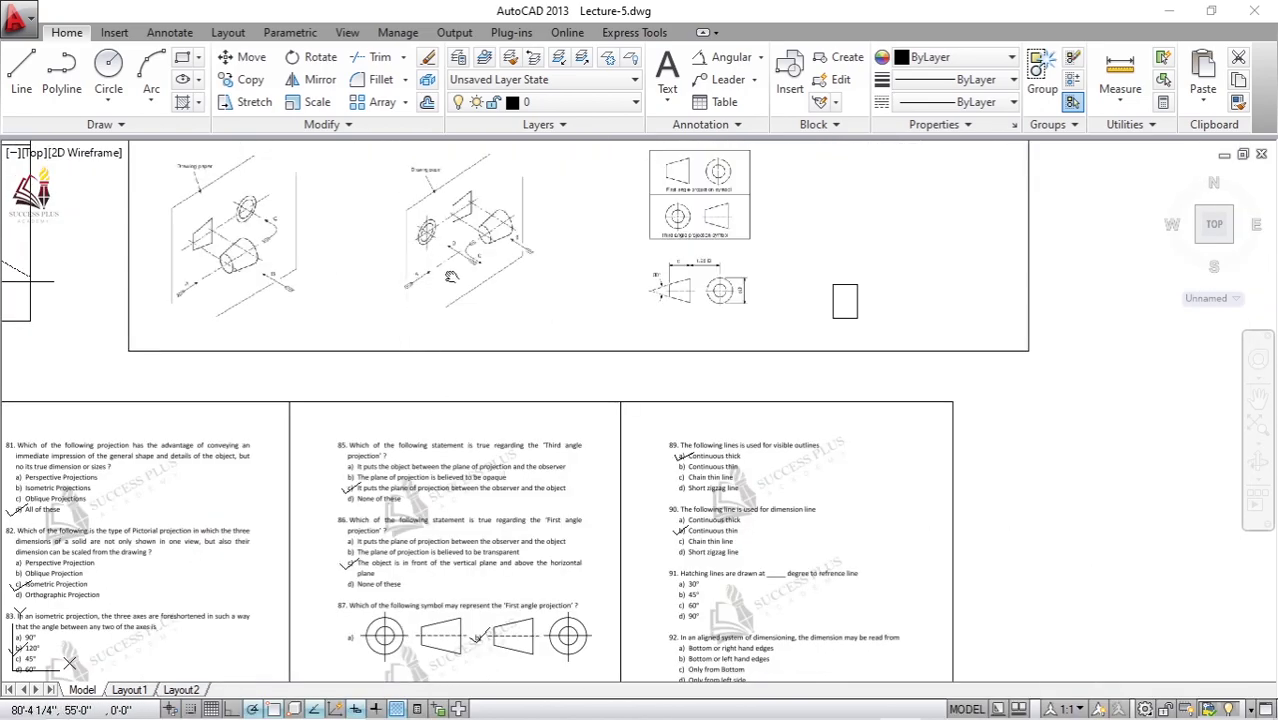
scroll(613, 371, up, 2)
mouse_move(613, 371)
middle_down()
mouse_move(820, 355)
mouse_move(875, 323)
middle_up()
scroll(333, 359, up, 5)
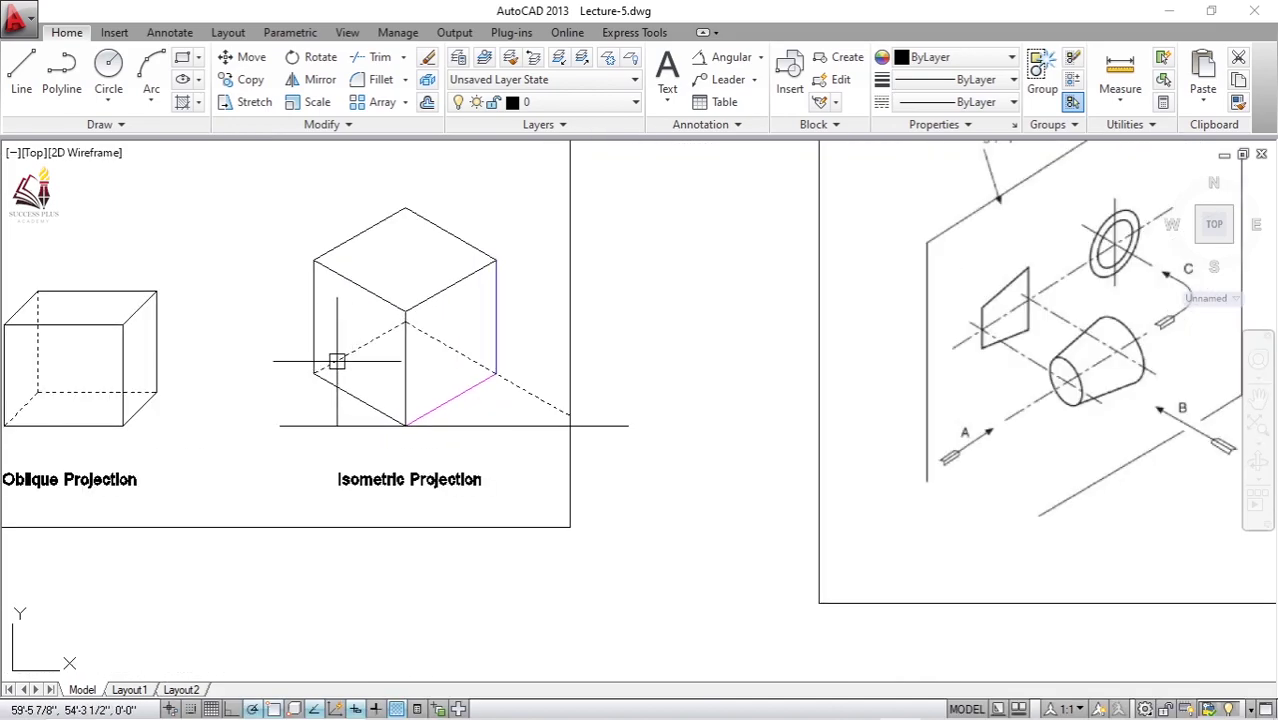
scroll(336, 359, up, 1)
mouse_move(336, 359)
middle_down()
mouse_move(431, 413)
mouse_move(676, 385)
middle_up()
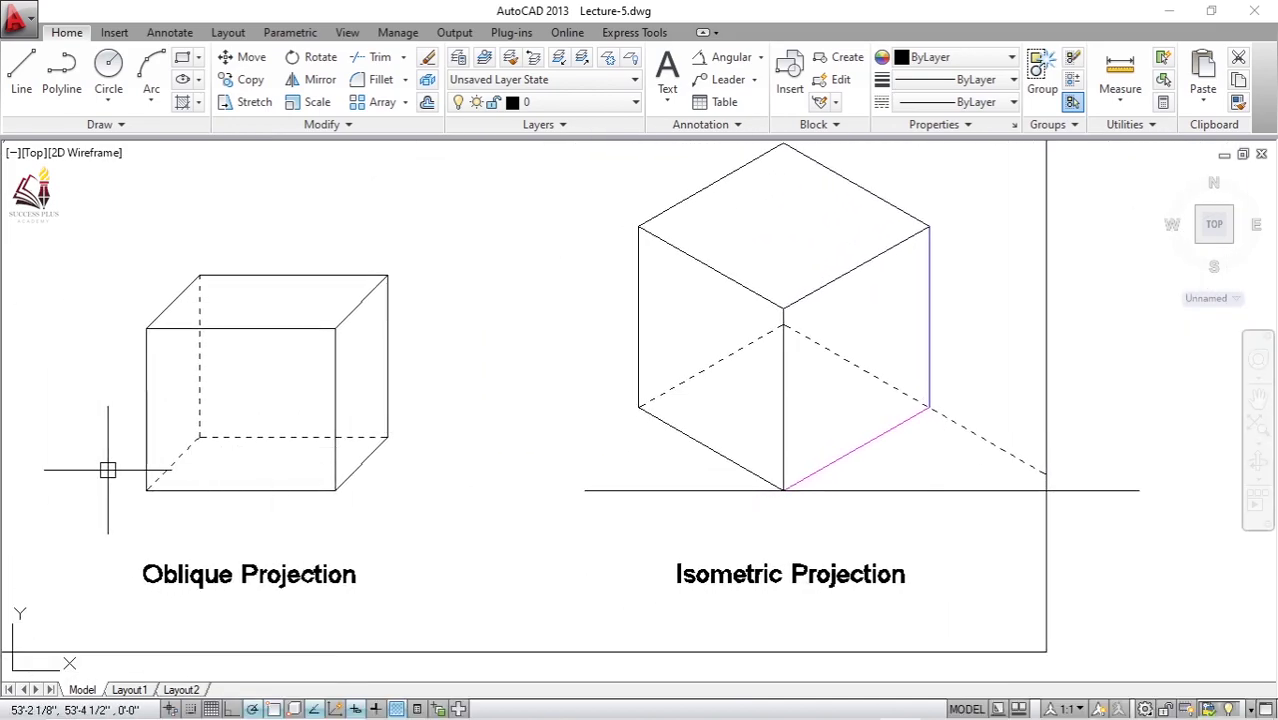
scroll(172, 424, up, 3)
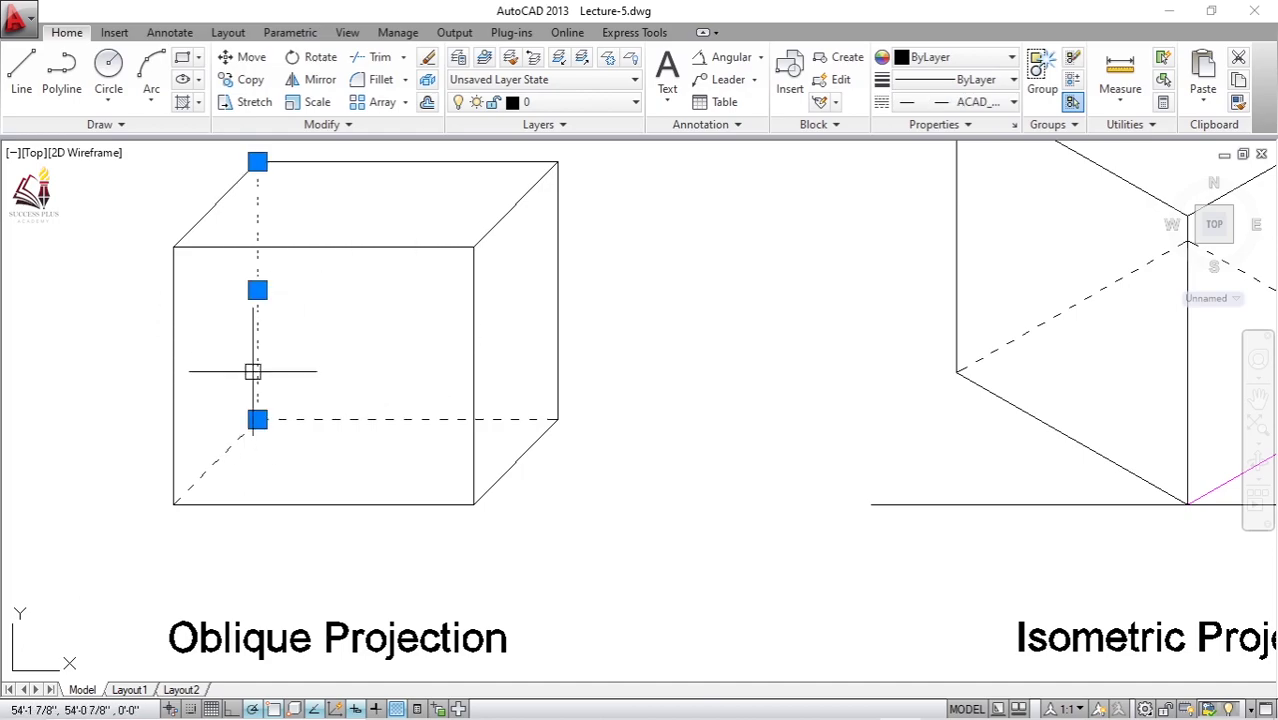
click(298, 418)
key(Escape)
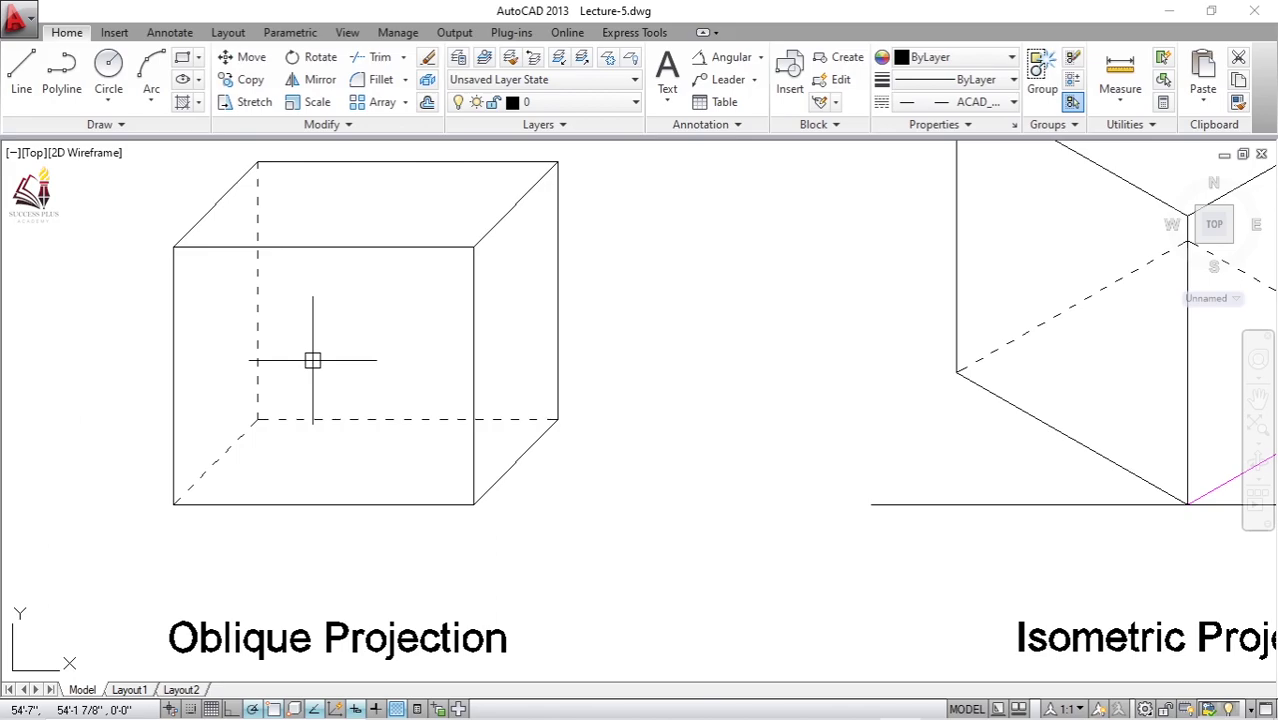
scroll(312, 360, down, 2)
scroll(312, 360, up, 2)
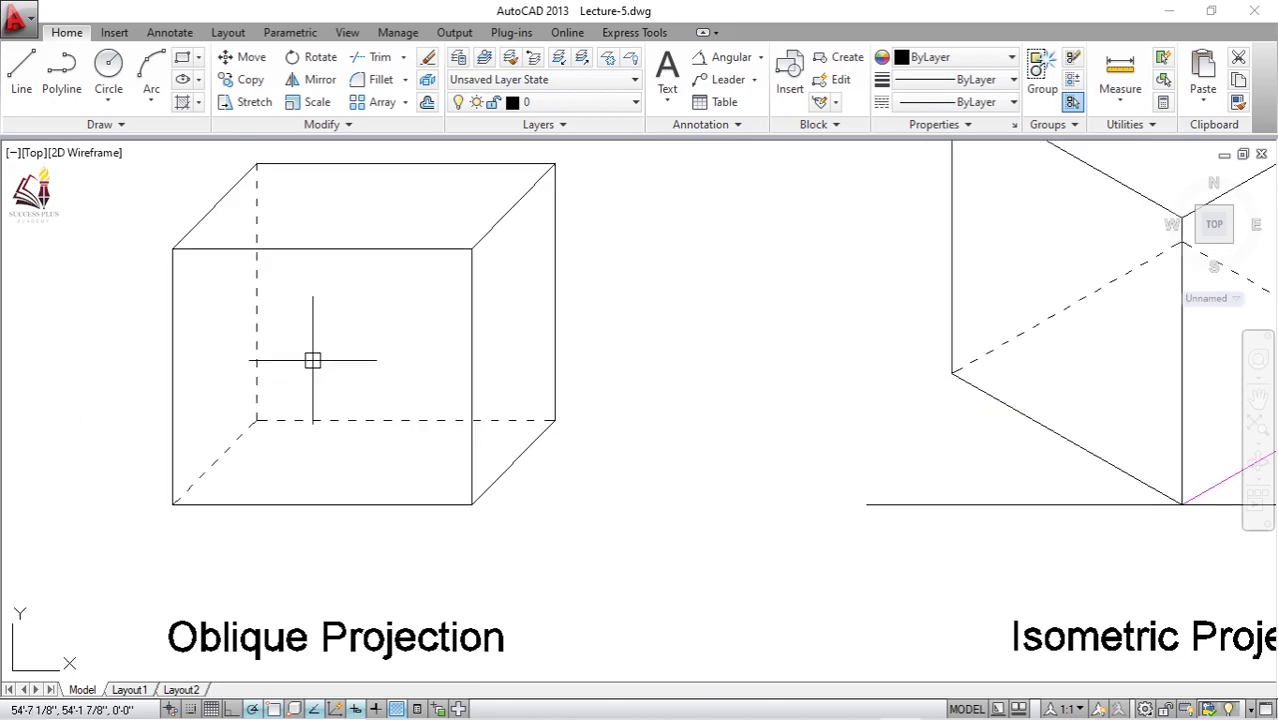
scroll(312, 360, down, 3)
scroll(312, 360, down, 2)
mouse_move(589, 410)
middle_down()
mouse_move(451, 408)
mouse_move(428, 383)
middle_up()
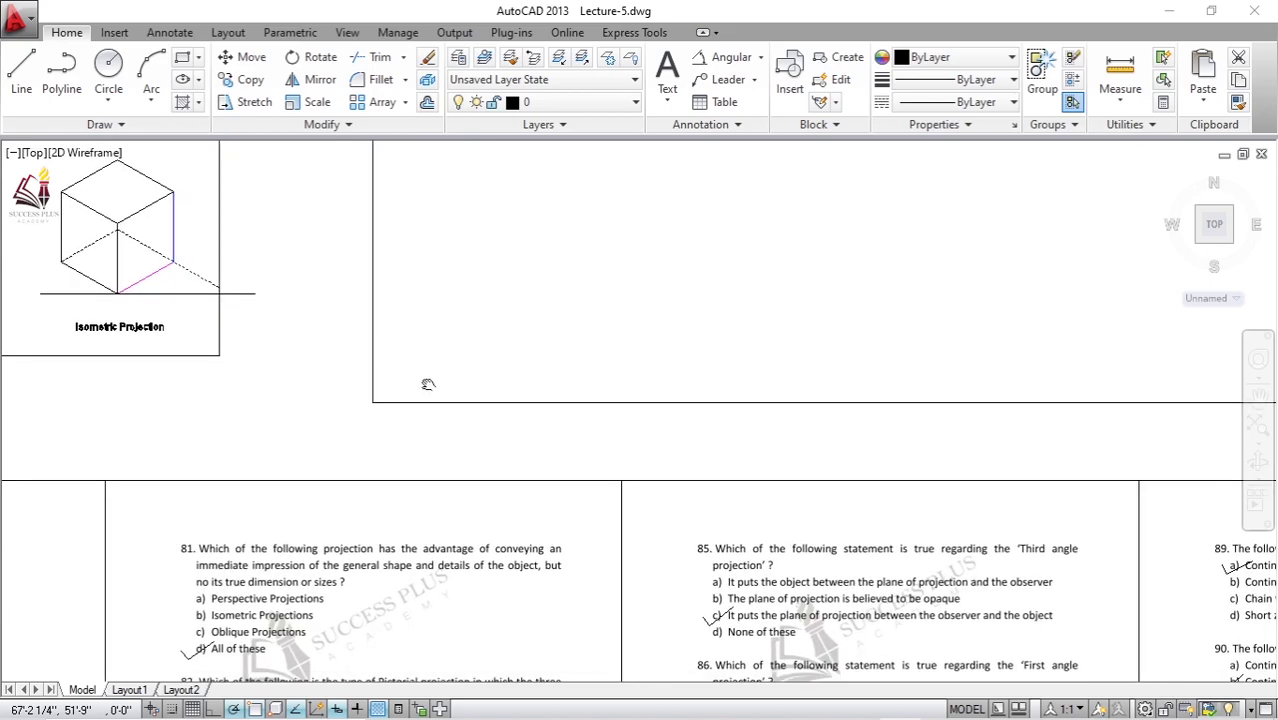
middle_drag(650, 428, 532, 346)
middle_drag(542, 420, 400, 266)
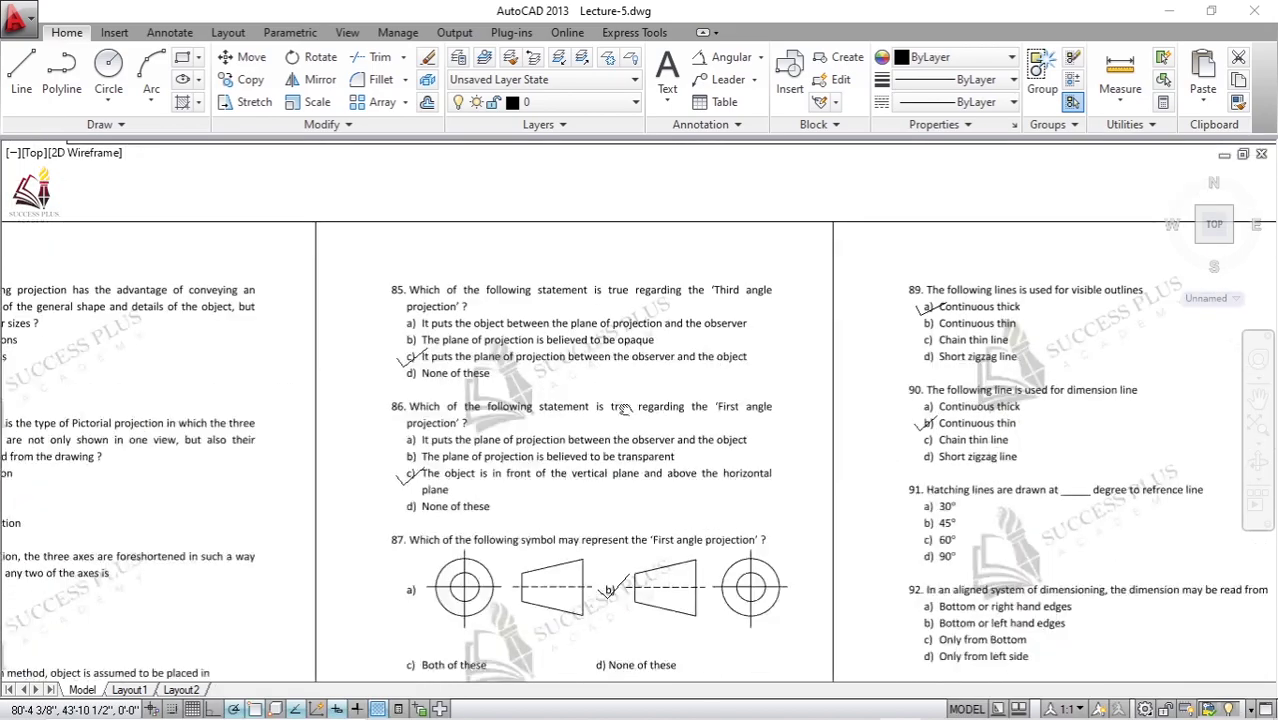
scroll(990, 460, up, 2)
middle_drag(980, 462, 587, 452)
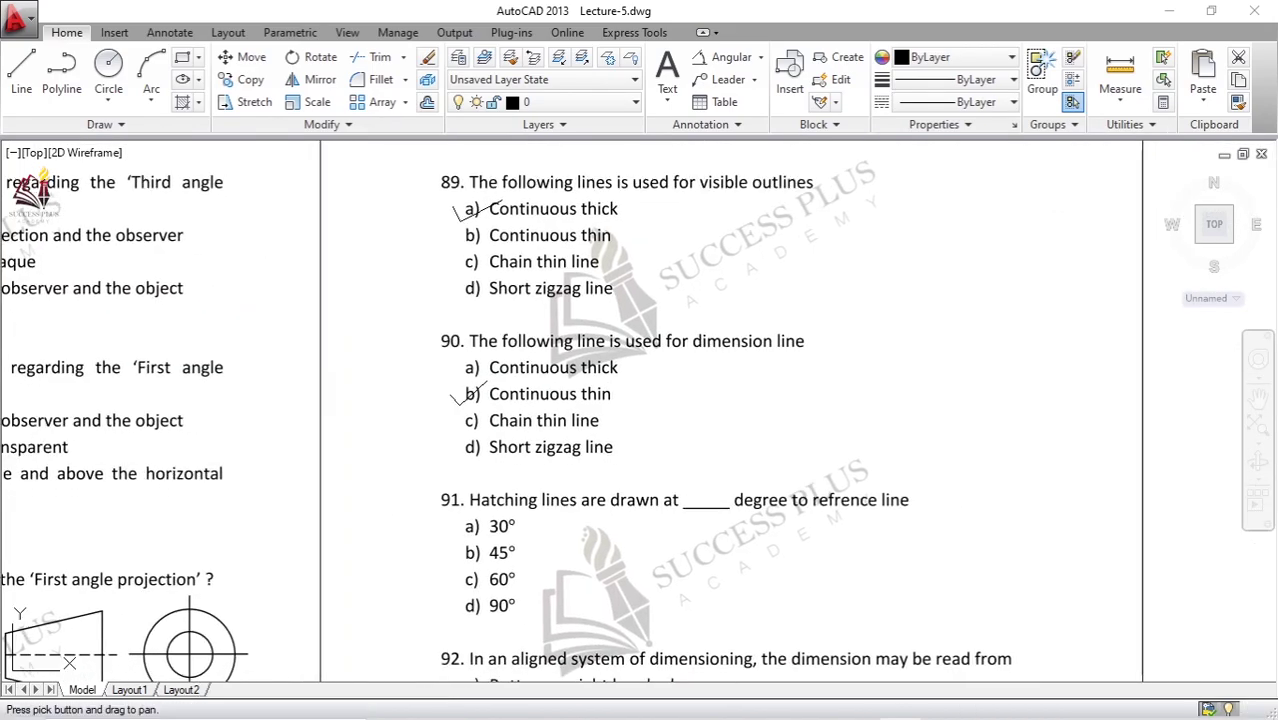
scroll(464, 430, up, 2)
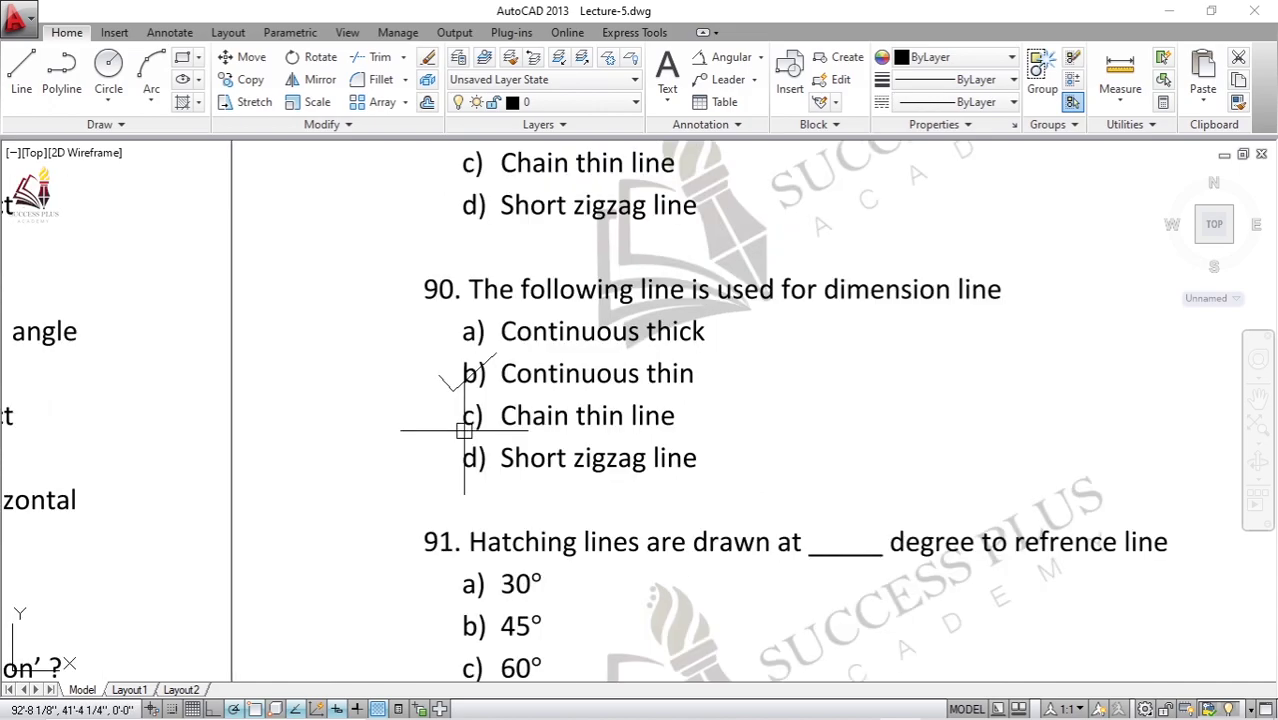
middle_drag(744, 447, 559, 479)
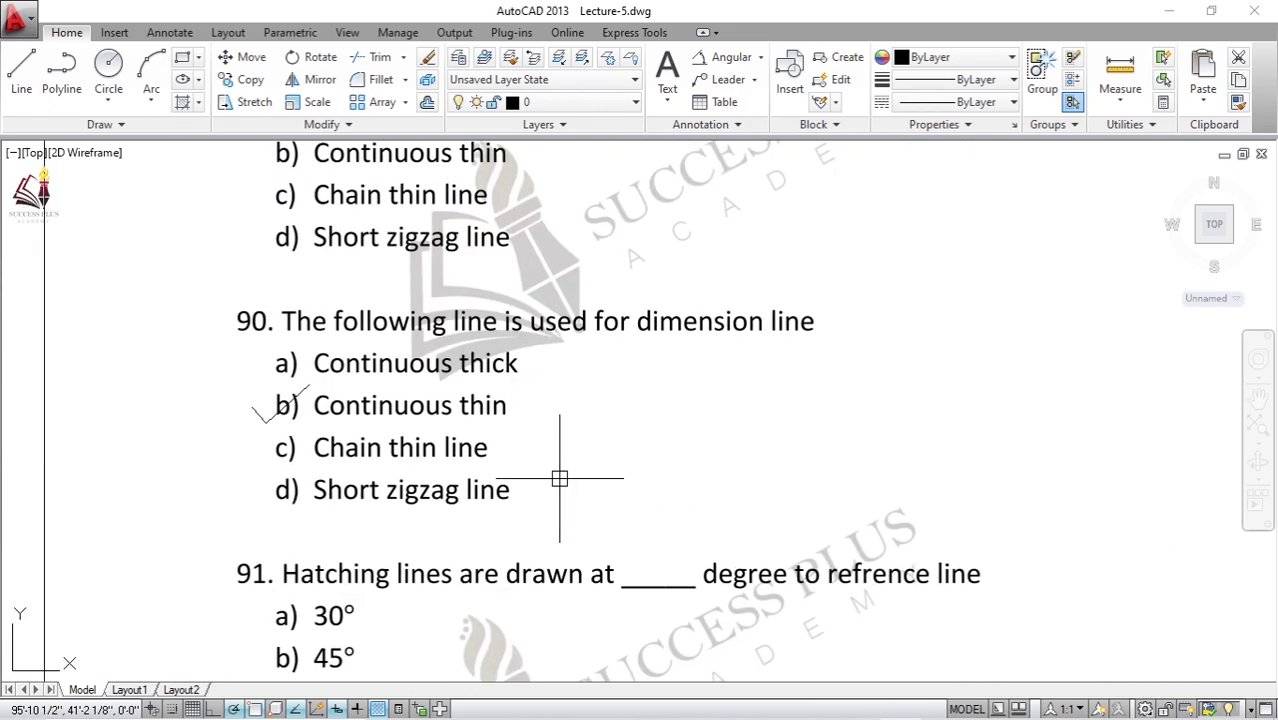
scroll(562, 476, down, 2)
middle_drag(716, 400, 632, 417)
key(l)
key(Return)
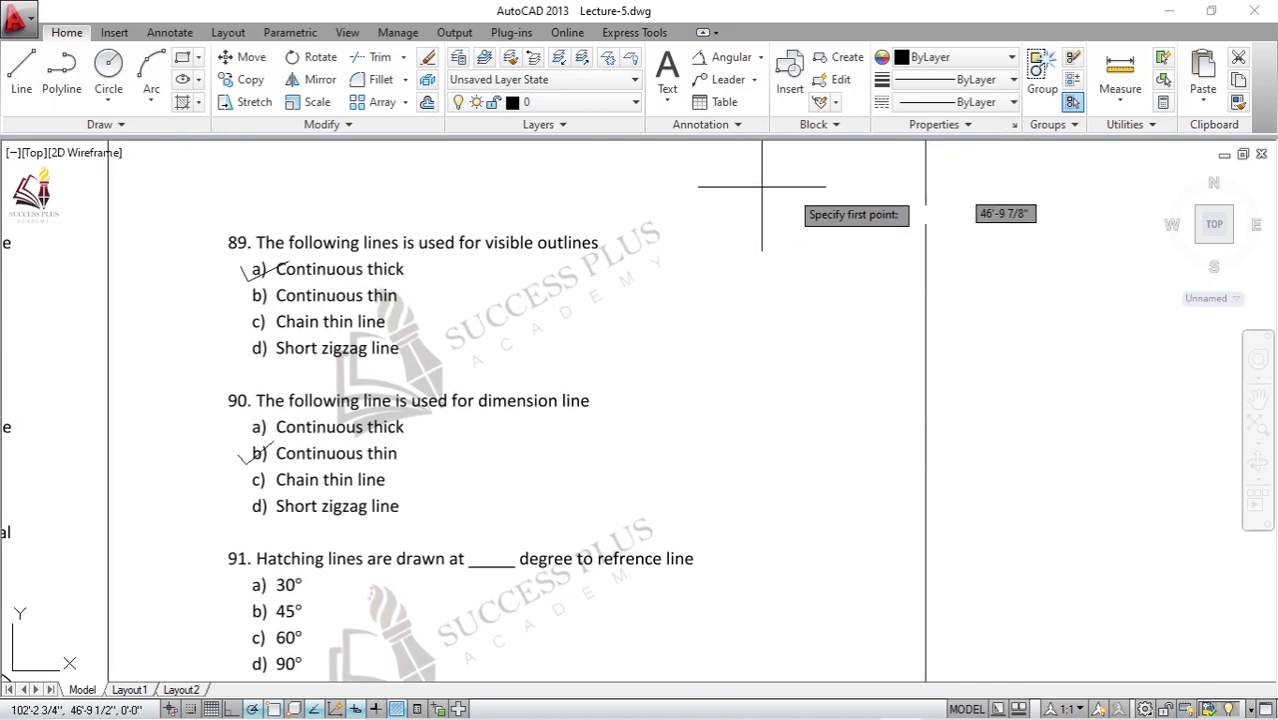
click(790, 188)
click(805, 220)
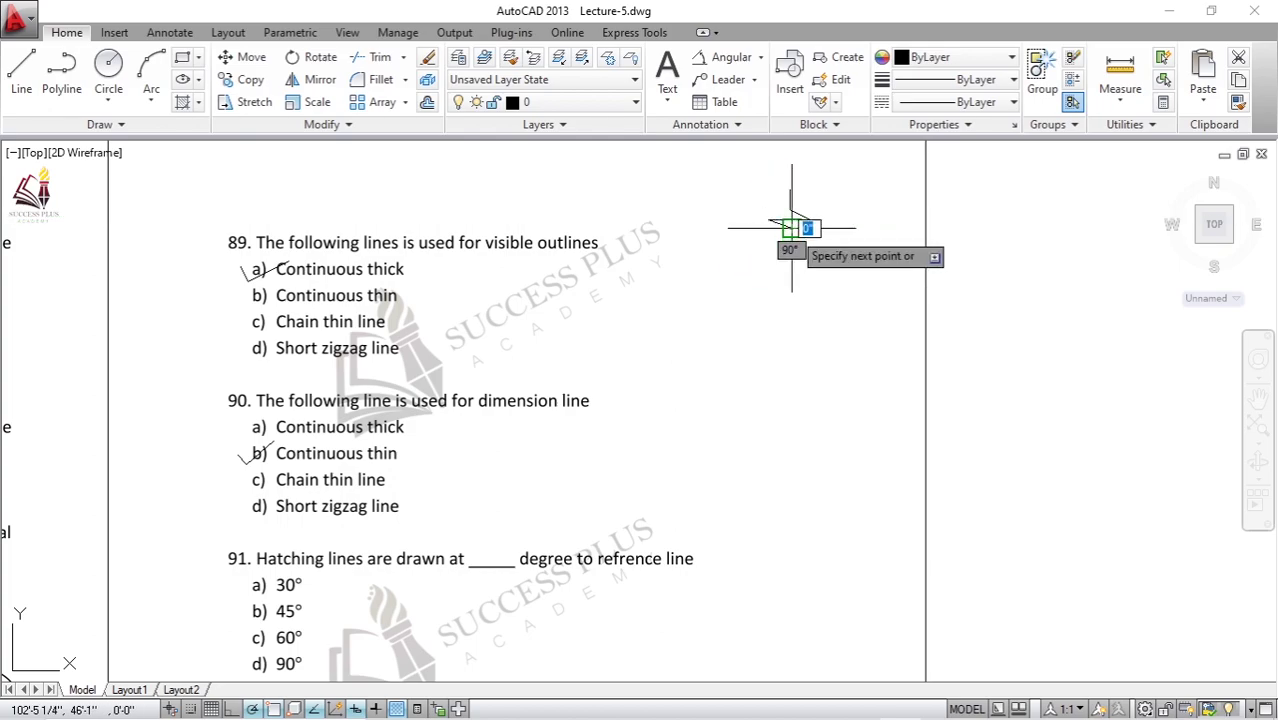
key(Escape)
scroll(793, 246, down, 2)
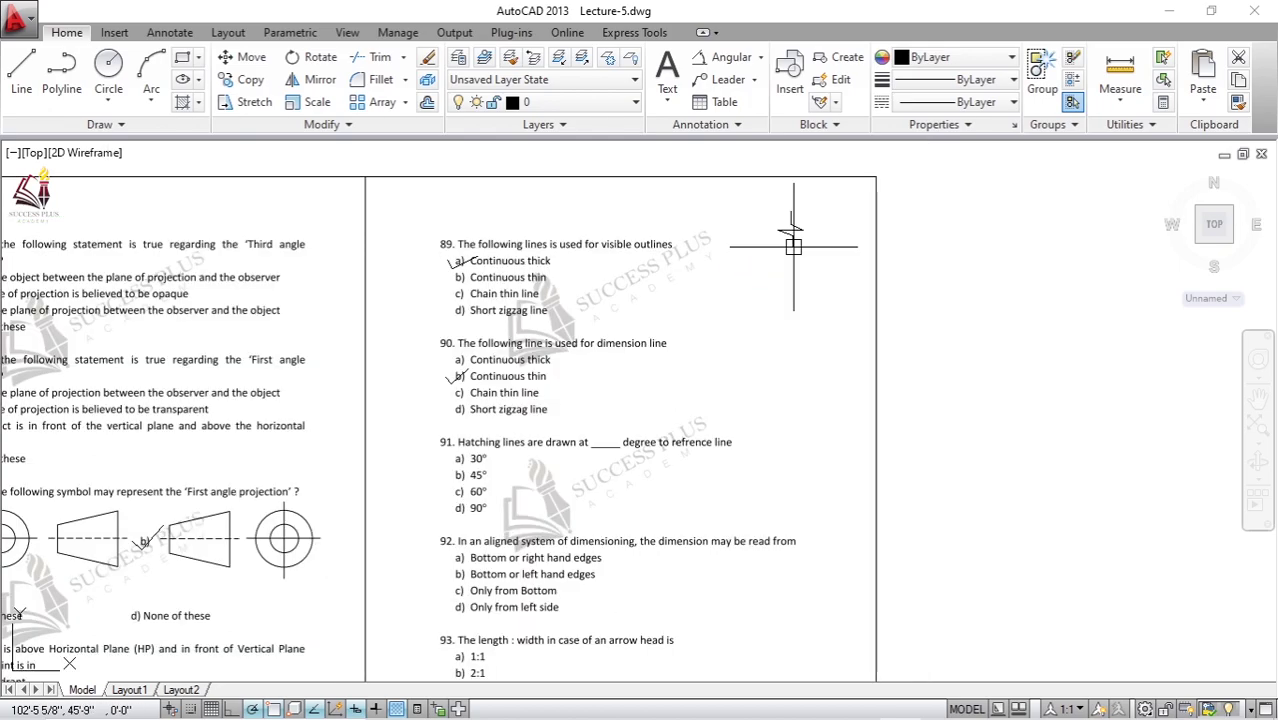
scroll(793, 246, up, 4)
click(805, 163)
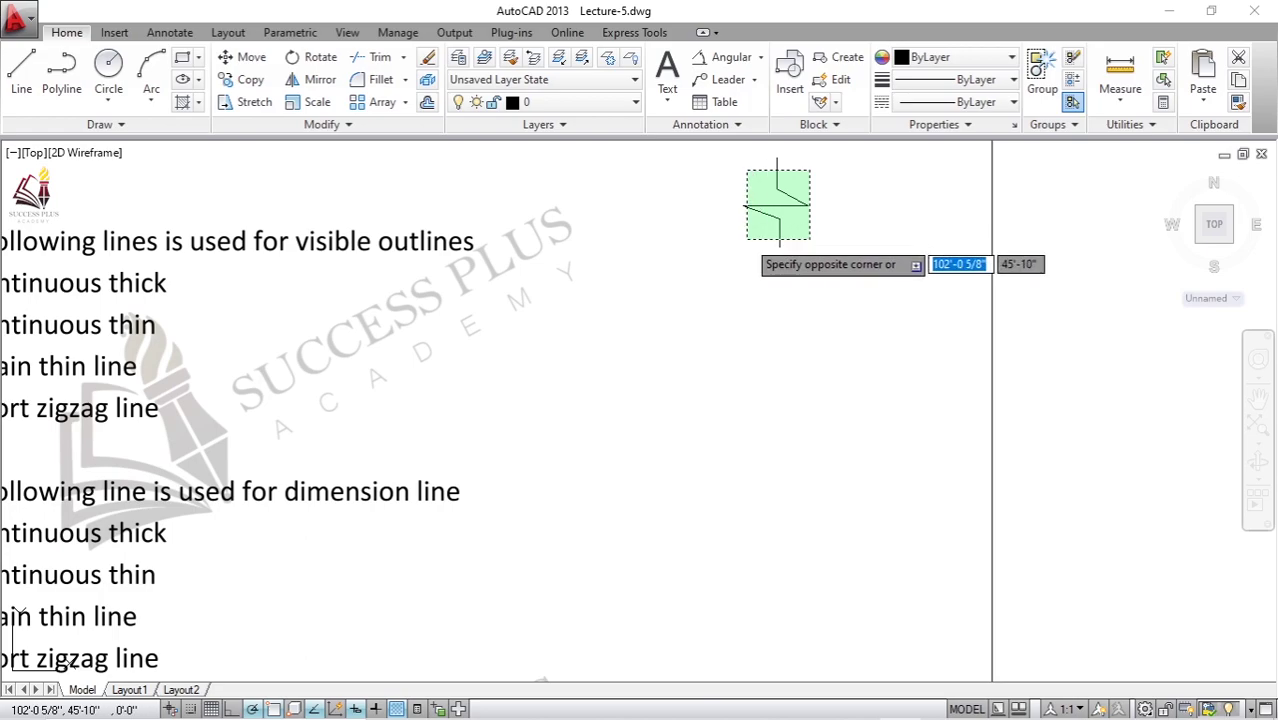
click(748, 242)
key(Delete)
scroll(747, 240, down, 2)
scroll(790, 270, down, 1)
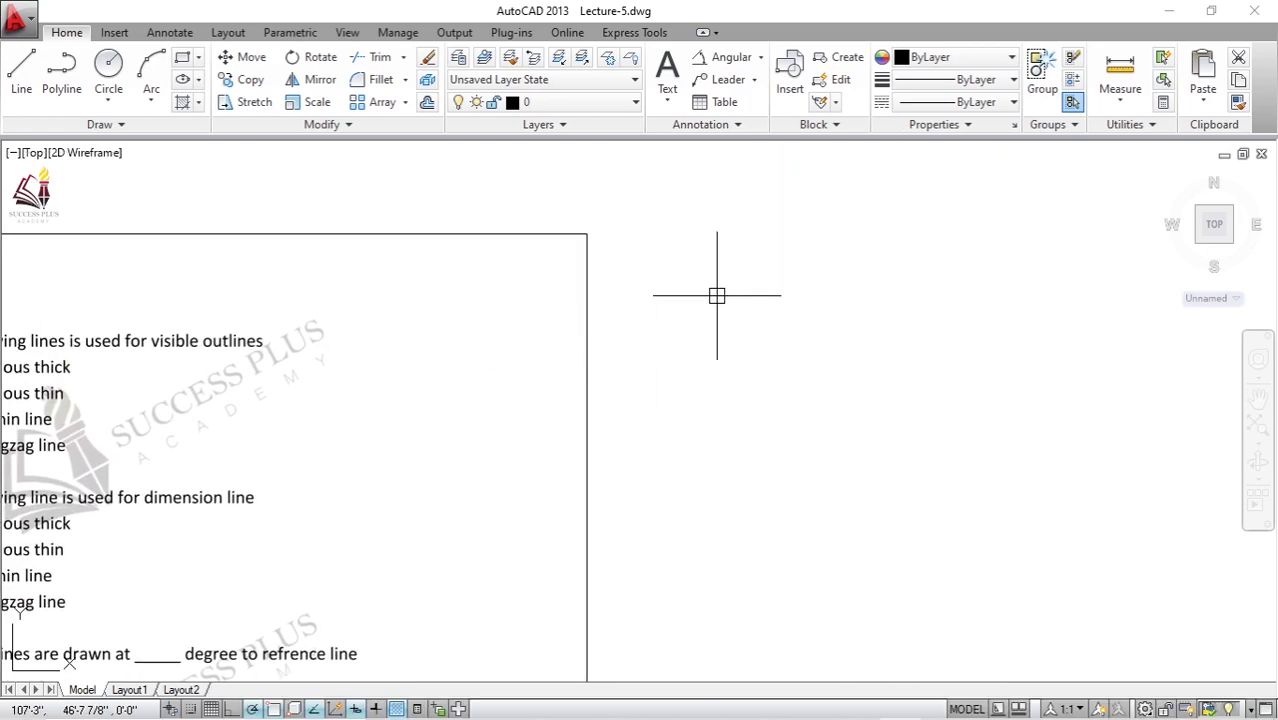
Step: Draw the beam's top line and copy it just below as the lower edge
key(l)
key(Return)
click(746, 267)
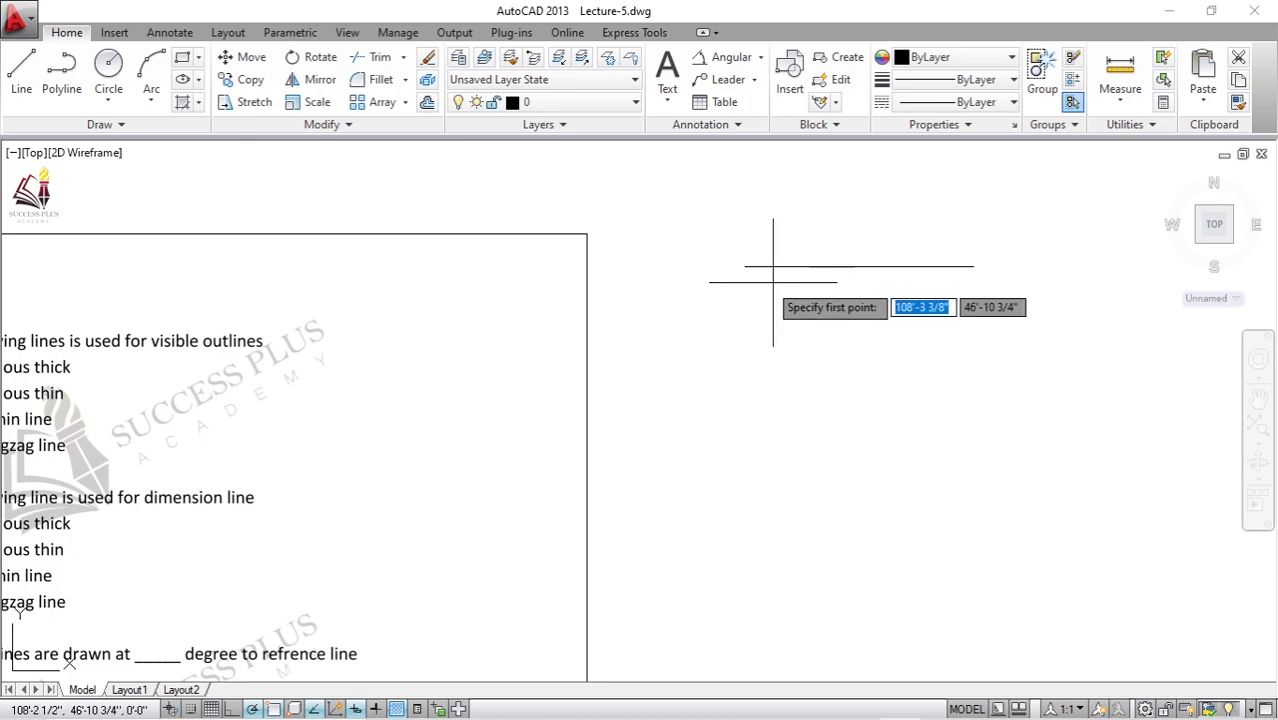
click(786, 266)
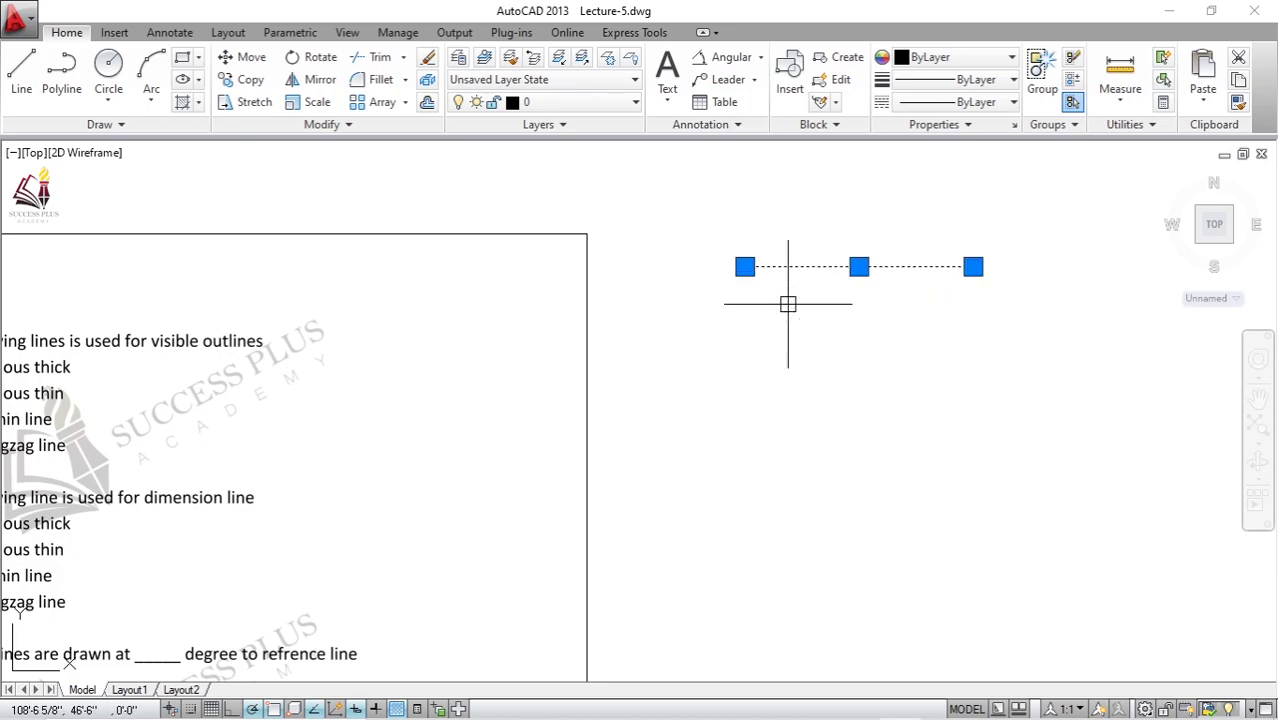
key(m)
key(Return)
click(826, 340)
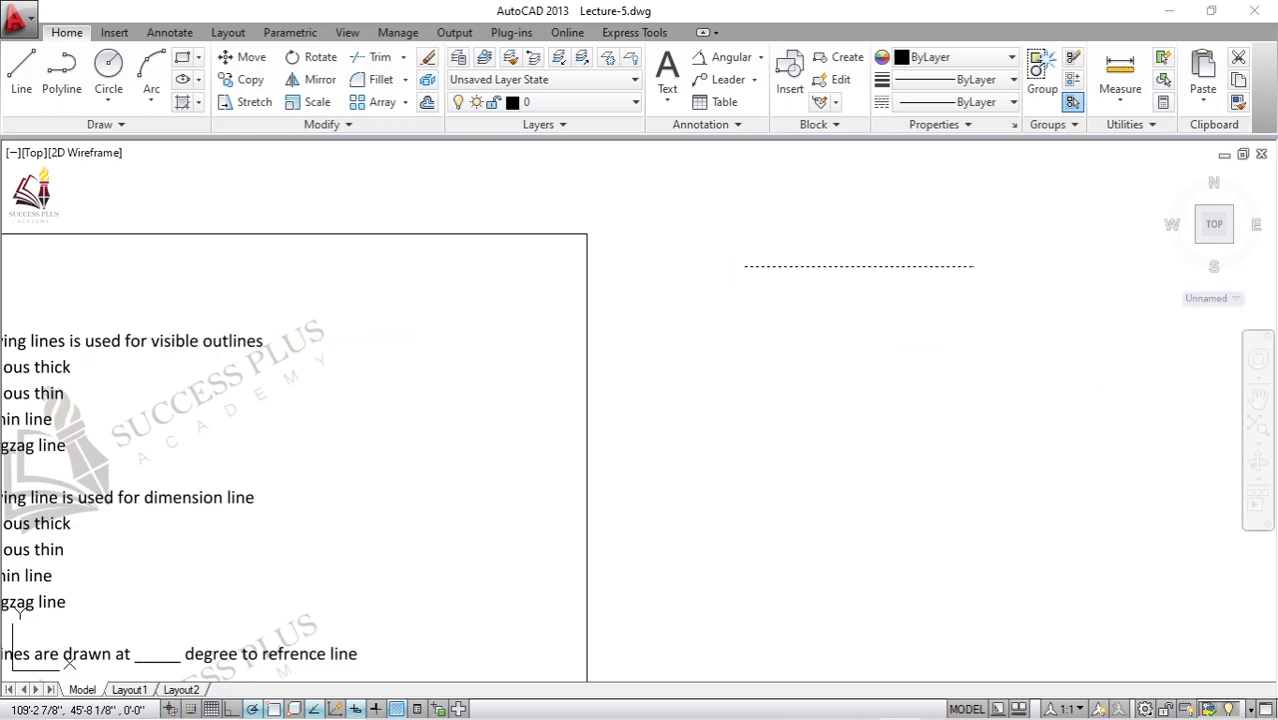
click(801, 322)
scroll(732, 310, up, 1)
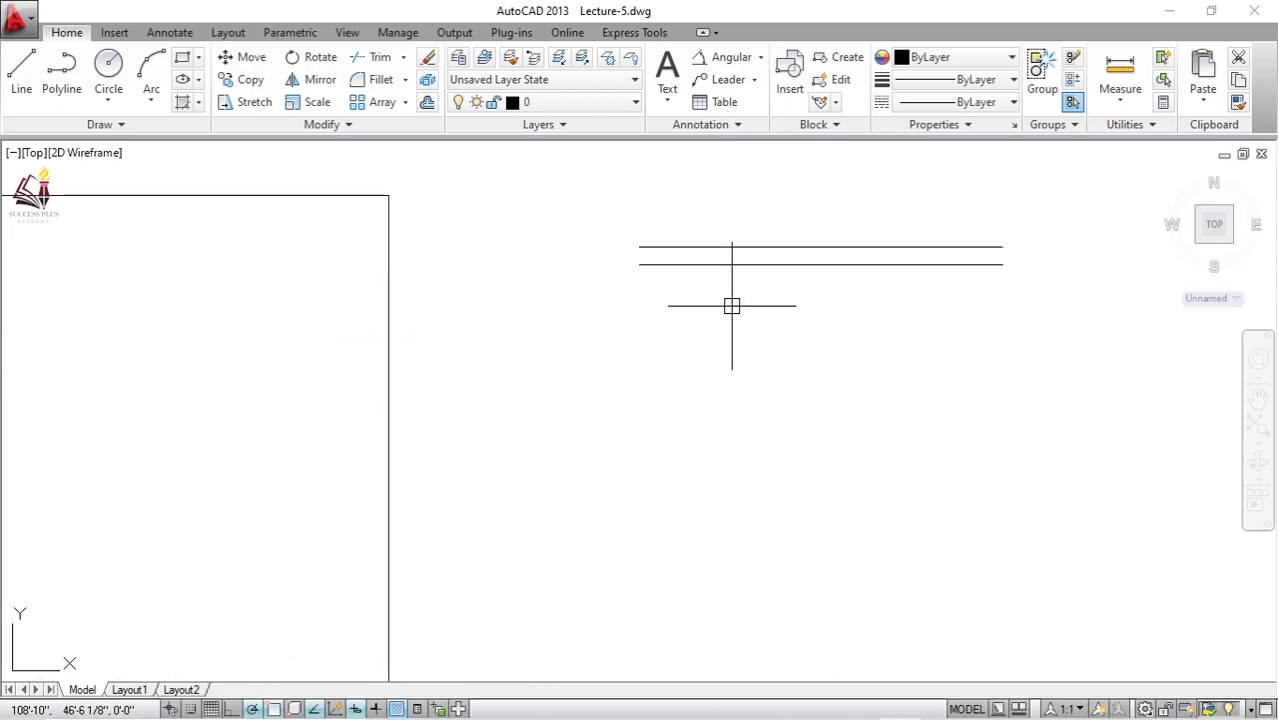
text(l)
Step: Draw a vertical leg line below the beam and copy it just to the right
key(Return)
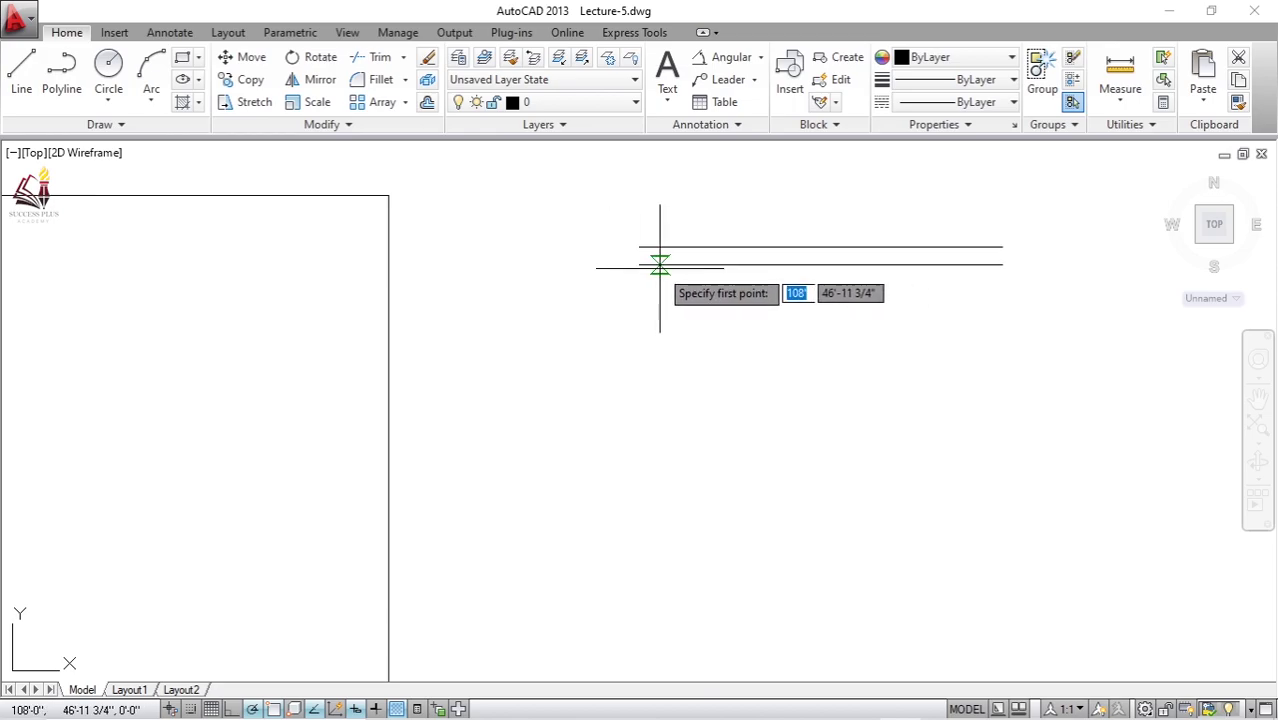
click(660, 264)
click(660, 433)
key(Return)
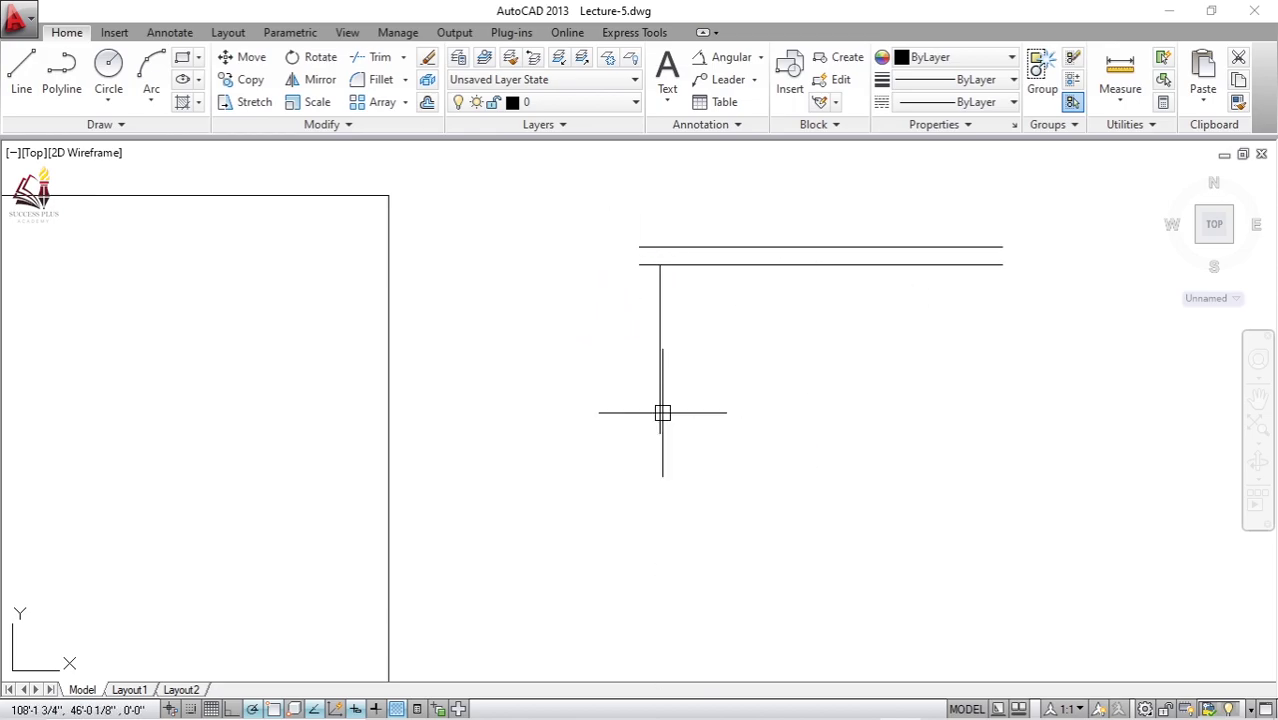
click(660, 329)
text(c)
key(Return)
click(728, 373)
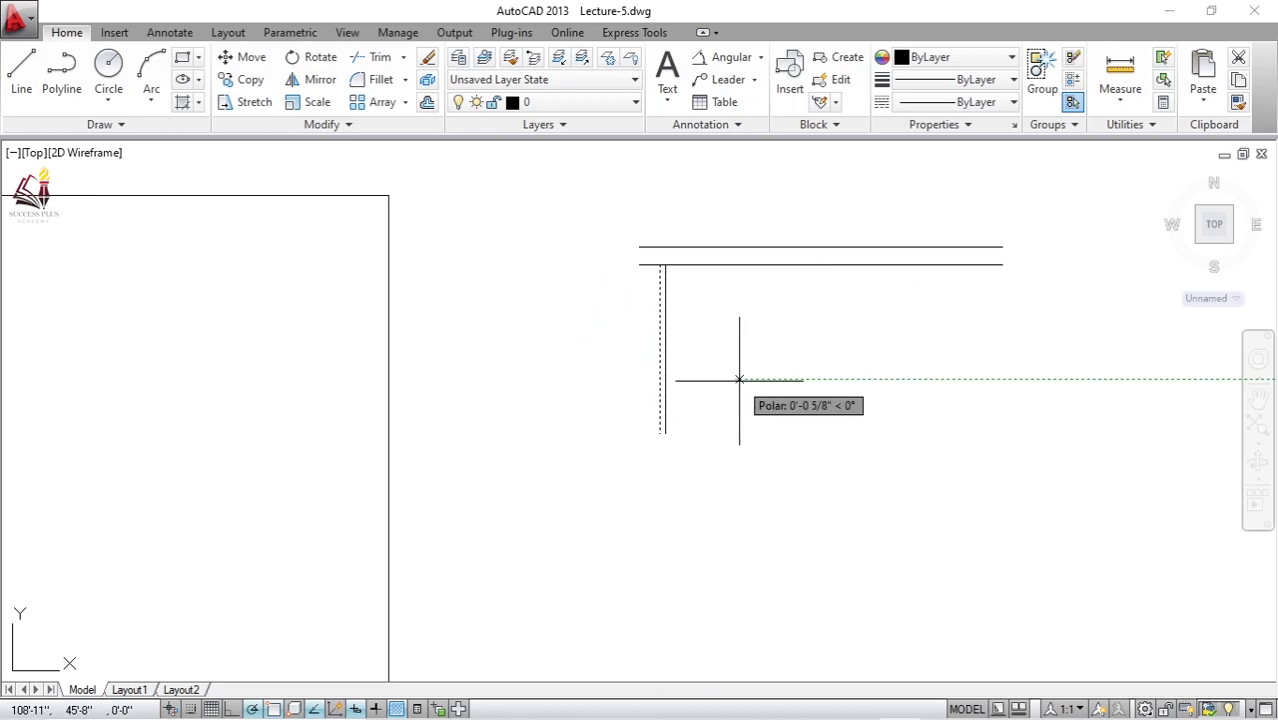
Step: Copy the pair of leg lines across to the frame's right side
click(704, 310)
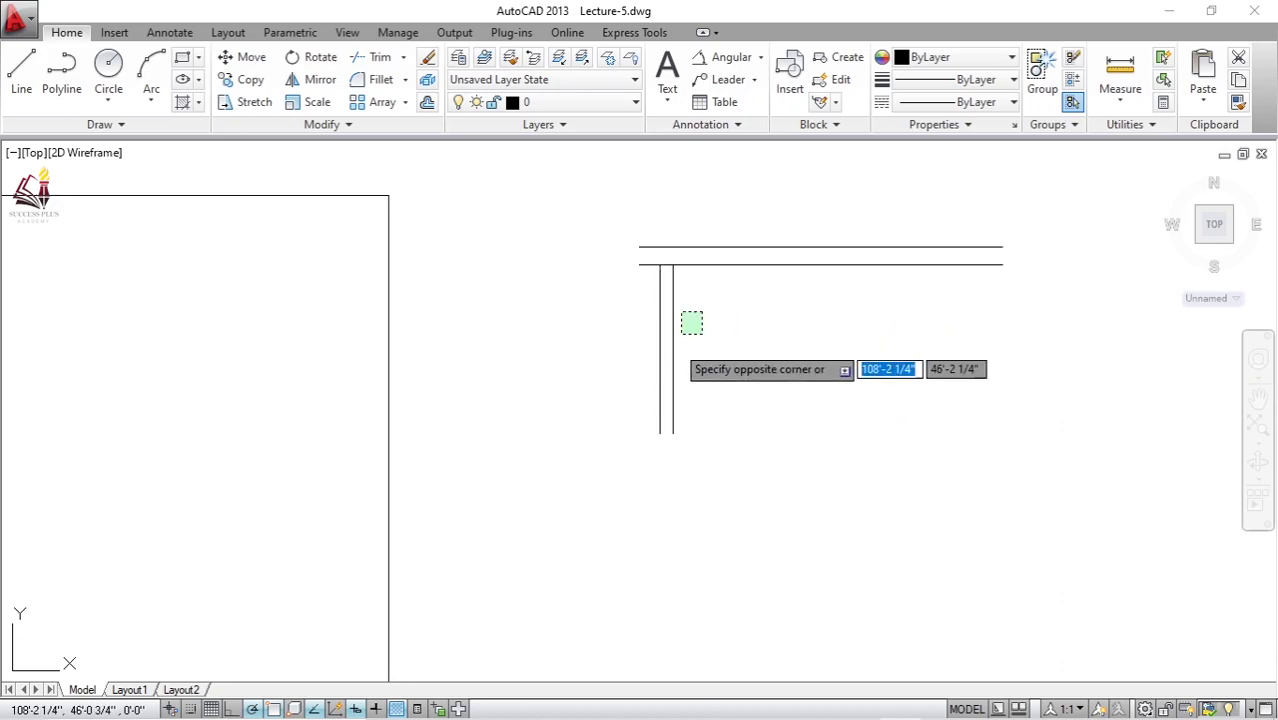
click(578, 430)
key(Return)
click(791, 458)
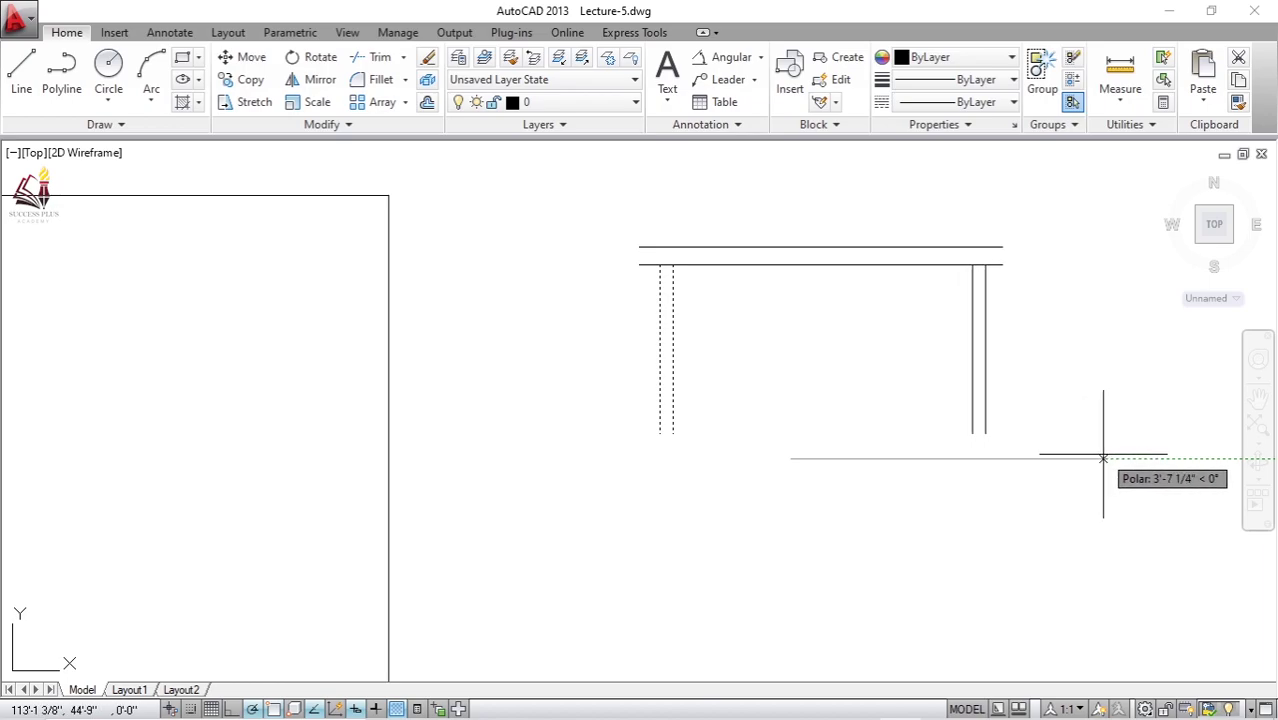
click(1098, 458)
key(Return)
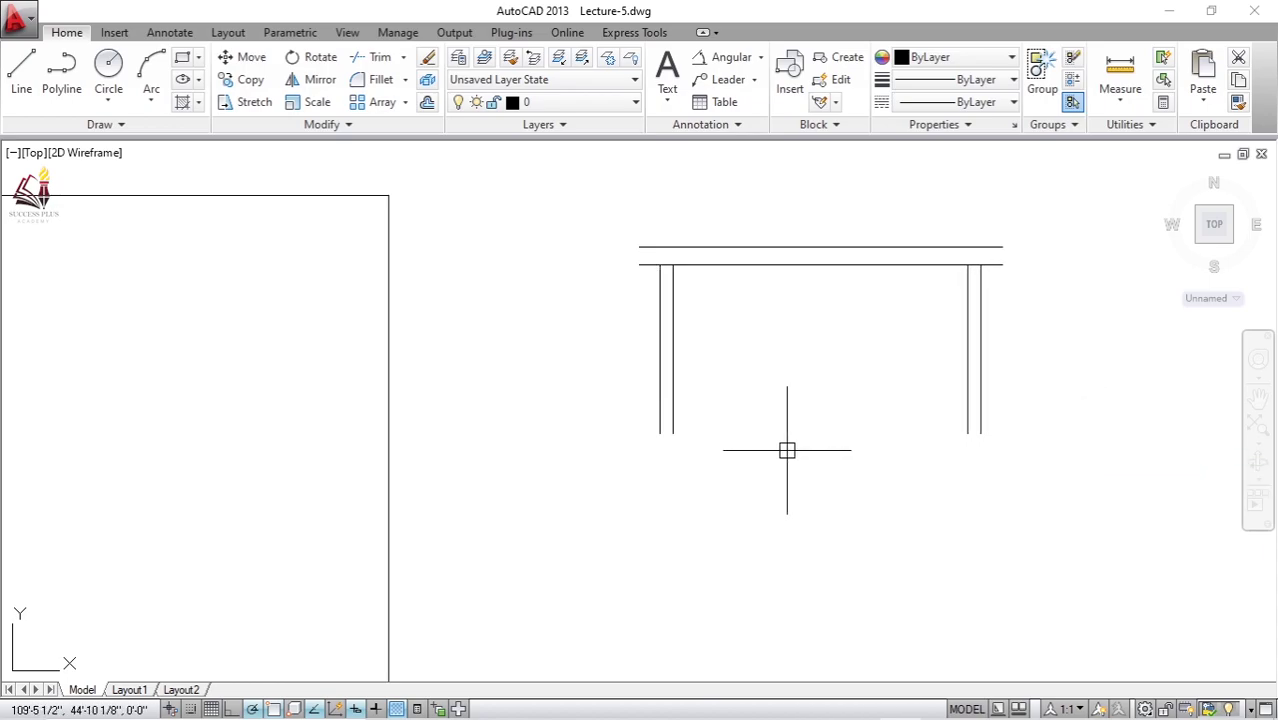
Step: Draw a bottom line joining the feet of the left and right legs
key(l)
key(Return)
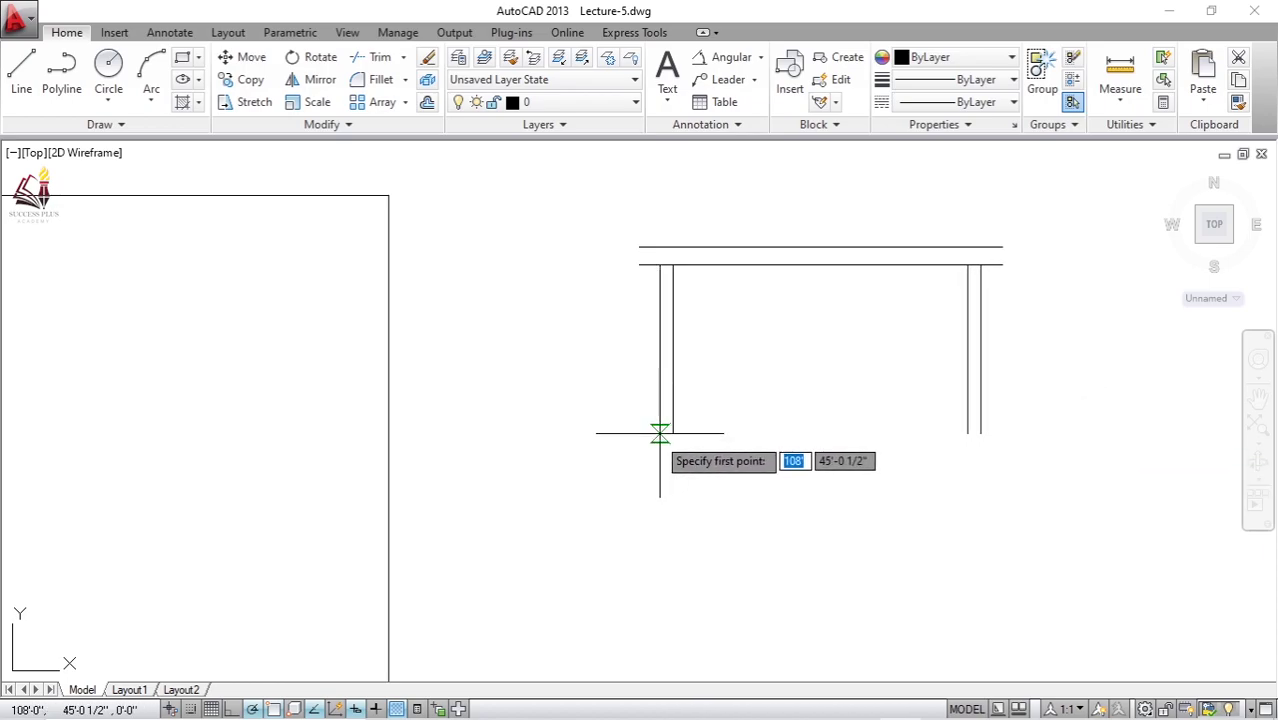
click(660, 433)
click(981, 433)
key(Return)
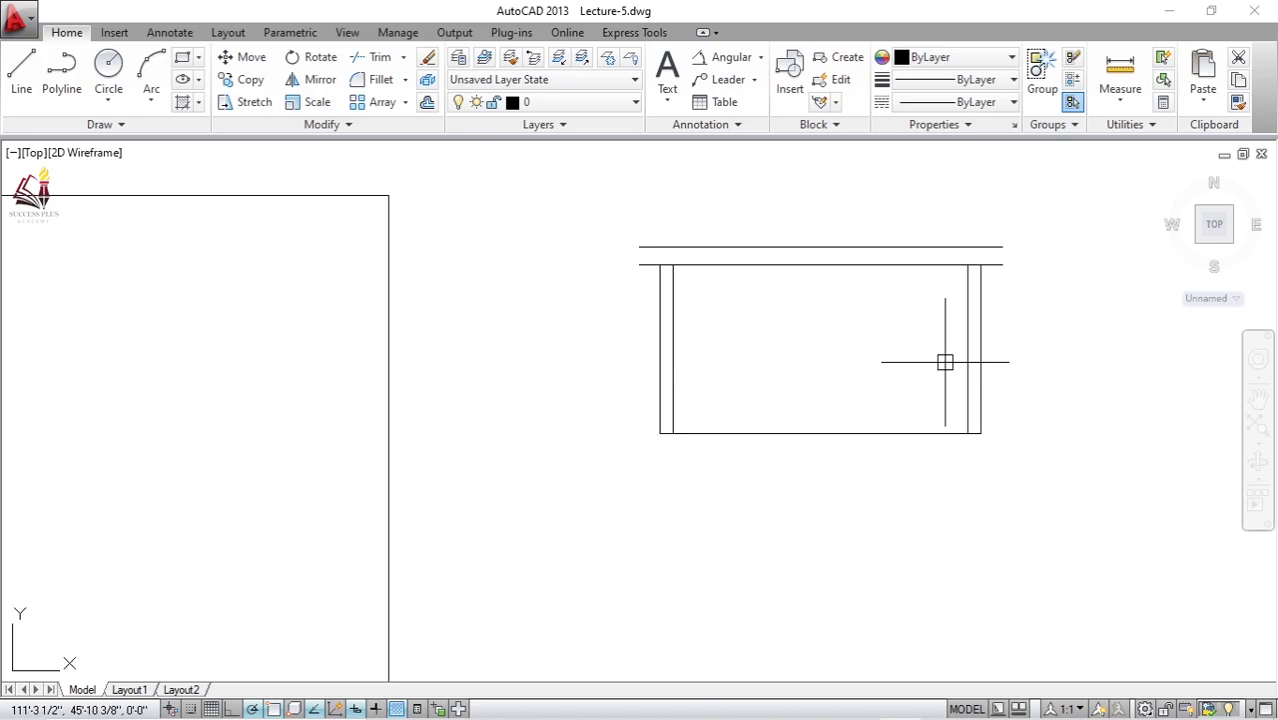
middle_drag(949, 300, 824, 341)
scroll(883, 301, up, 4)
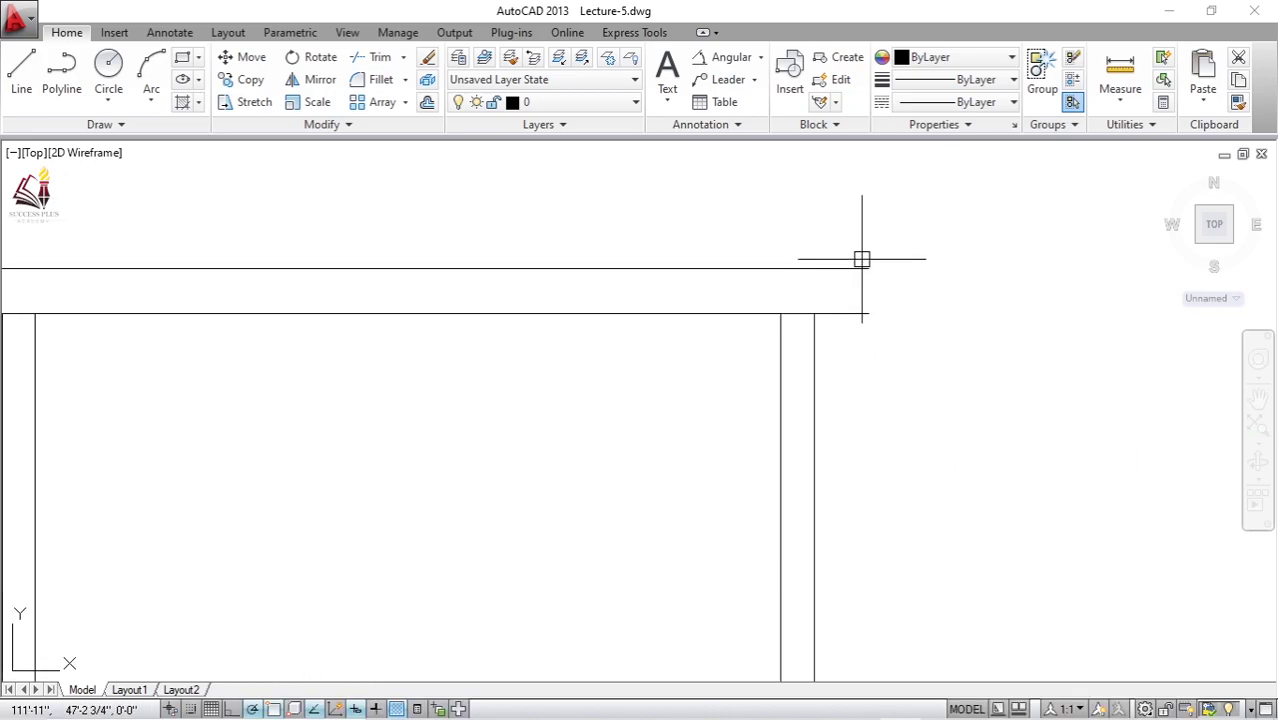
Step: Draw a zigzag break line at the top beam's right end, extending down past the beam
scroll(862, 259, up, 2)
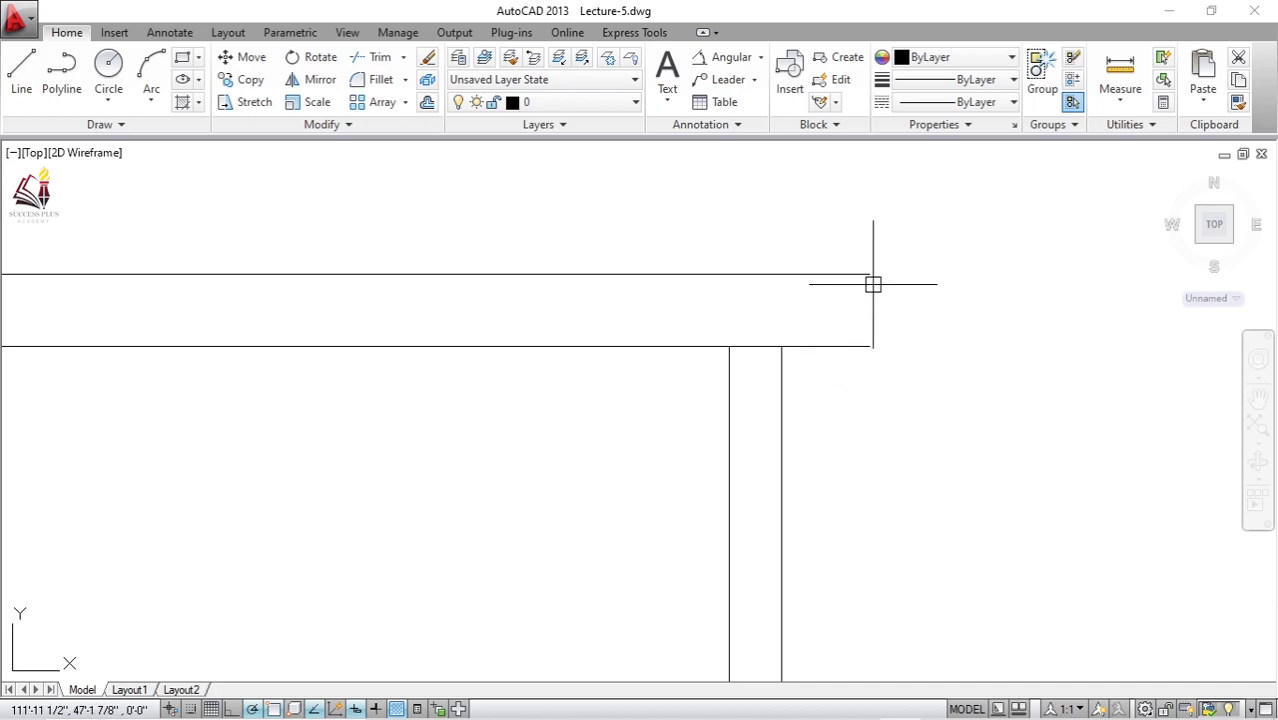
scroll(871, 285, up, 2)
key(Return)
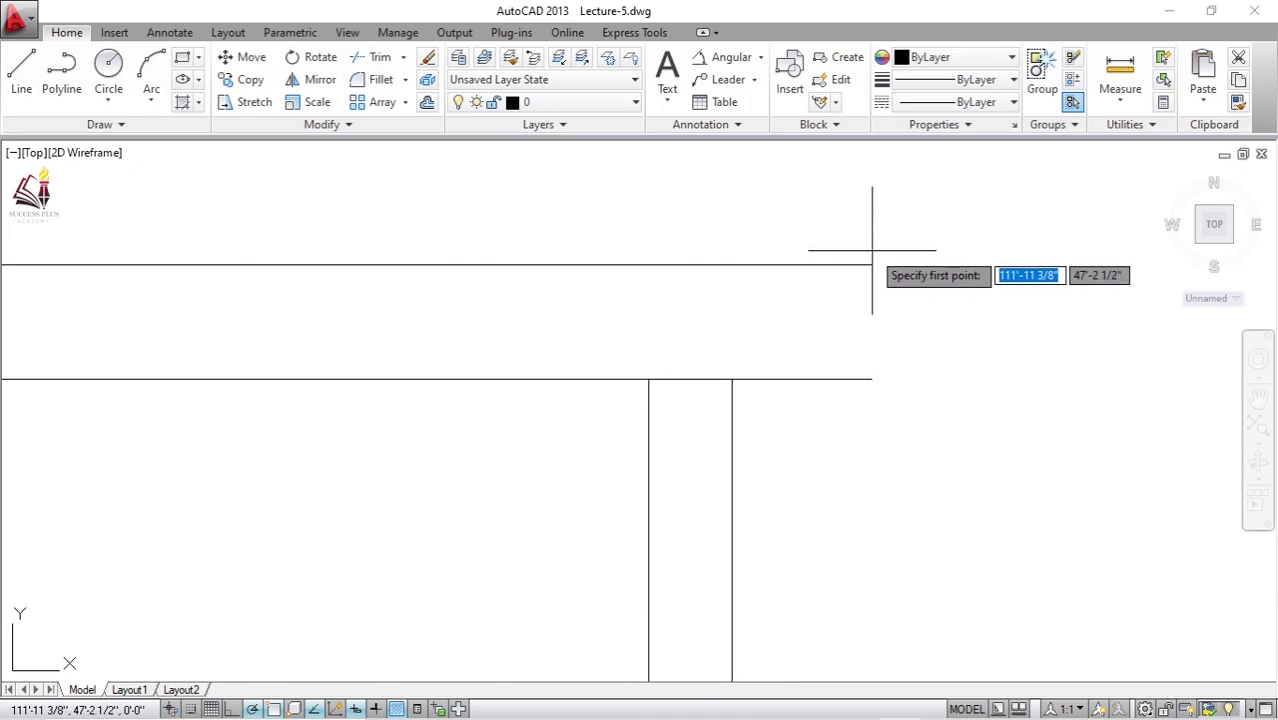
click(871, 266)
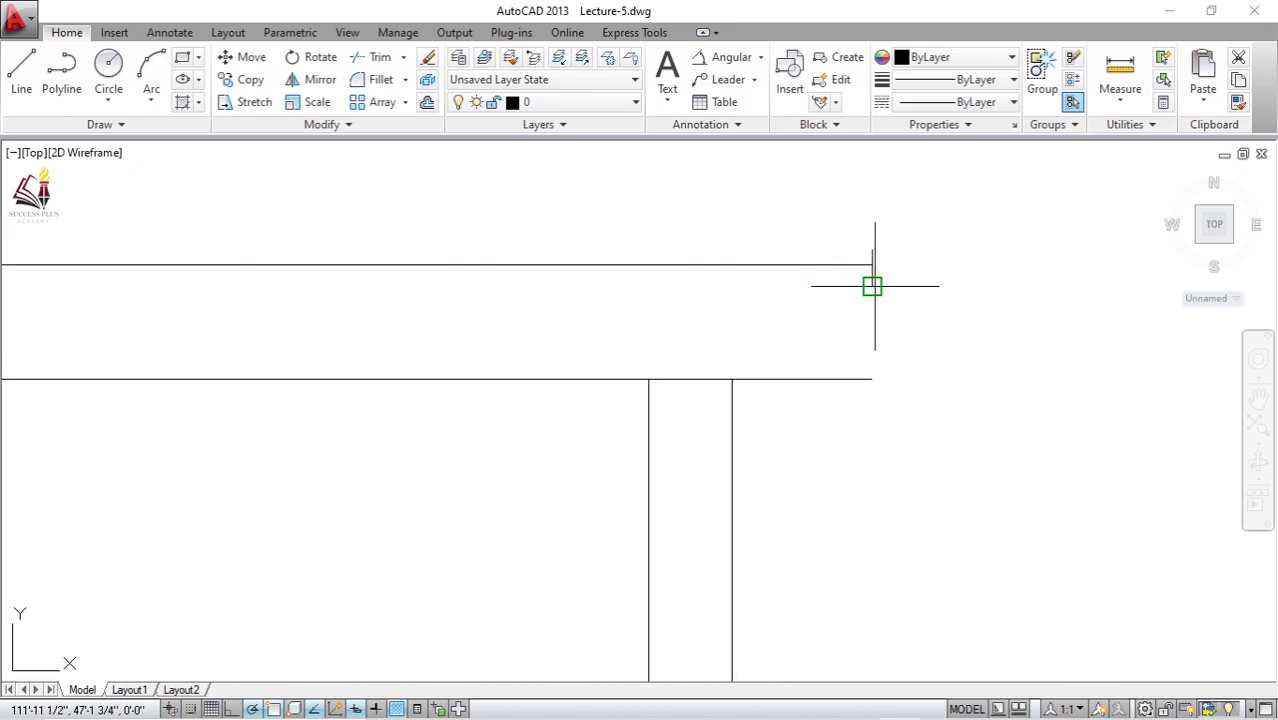
click(871, 284)
click(908, 299)
click(843, 299)
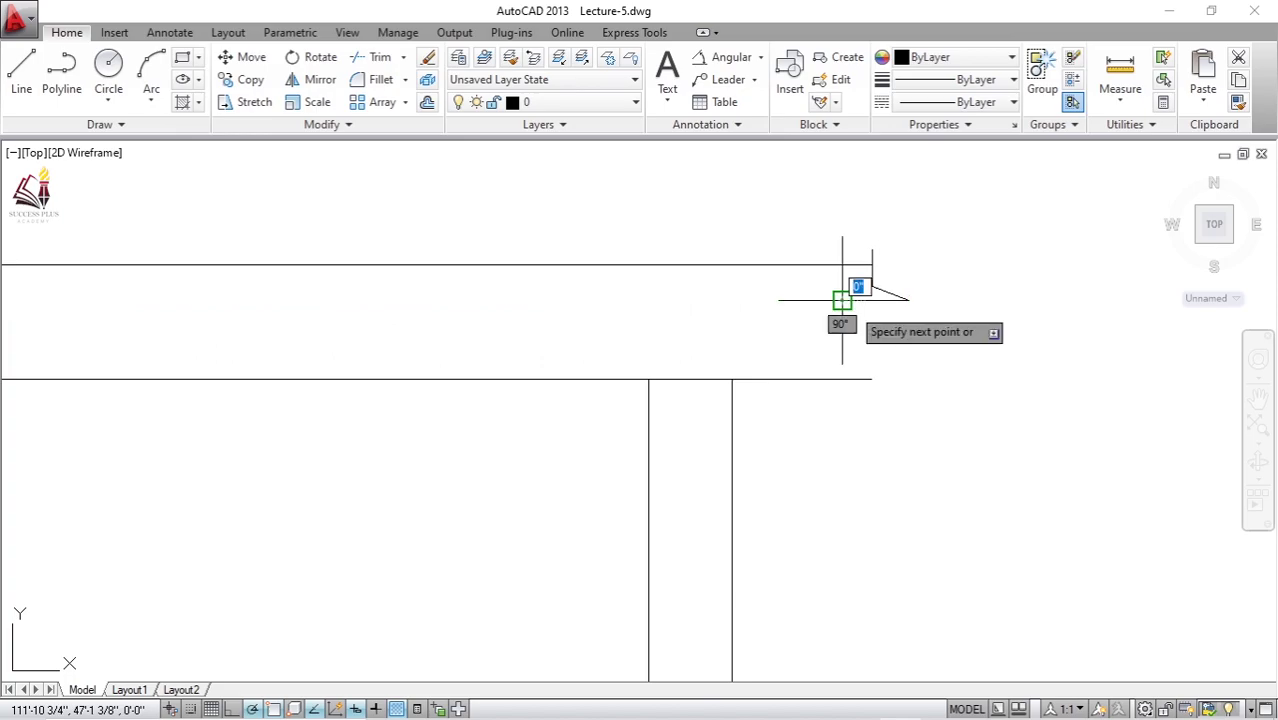
click(880, 311)
click(872, 416)
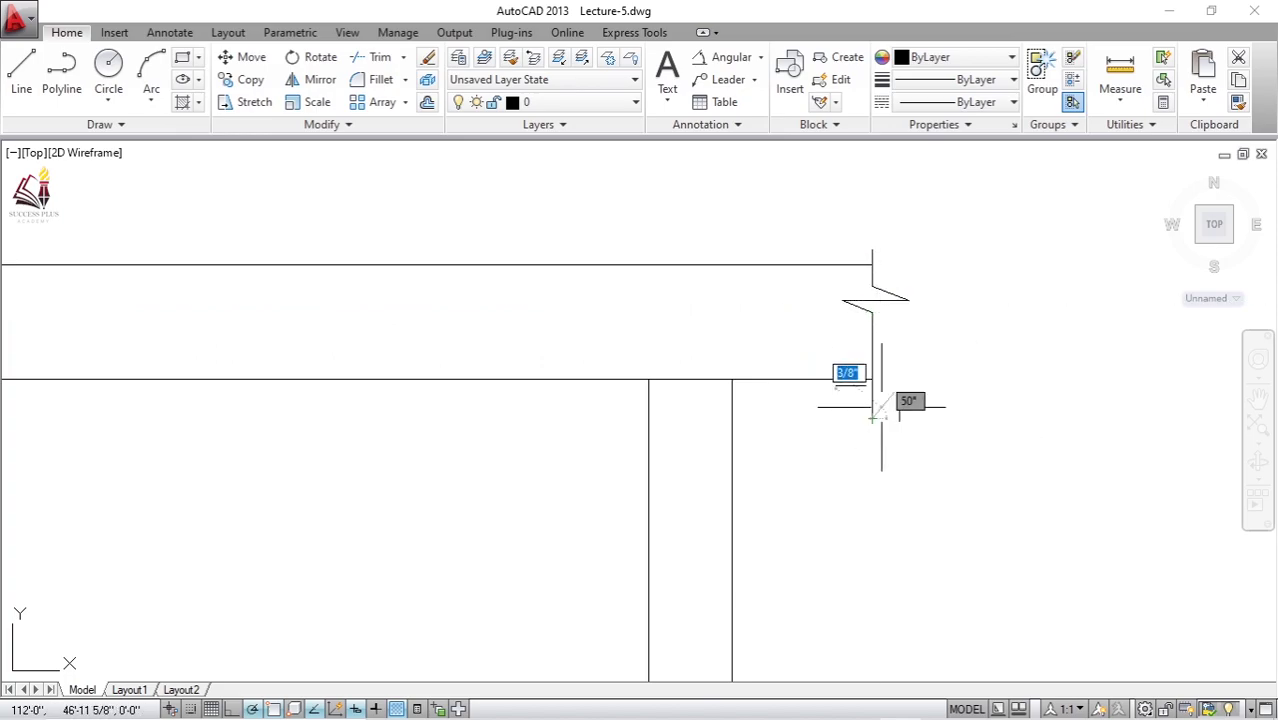
key(Return)
Step: Move the zigzag break line down into place at the beam's right end
scroll(925, 280, up, 1)
scroll(925, 281, down, 2)
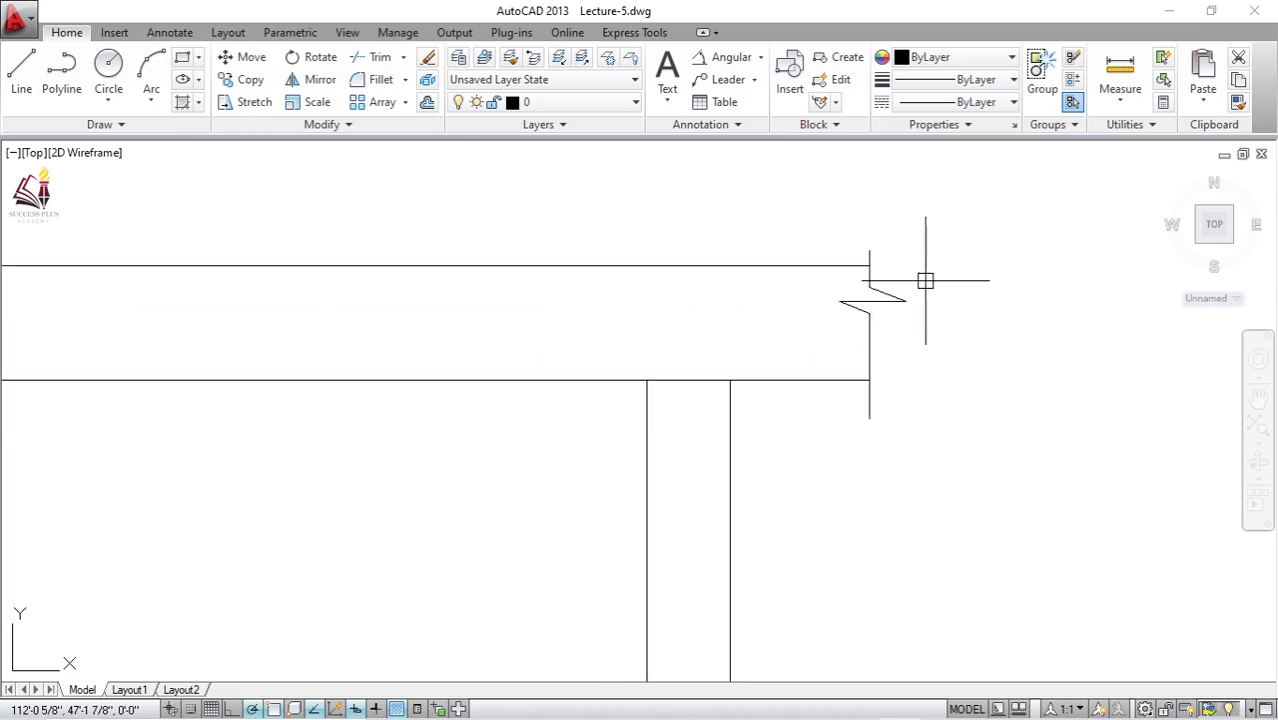
scroll(930, 286, up, 2)
click(929, 272)
click(845, 356)
key(m)
key(Return)
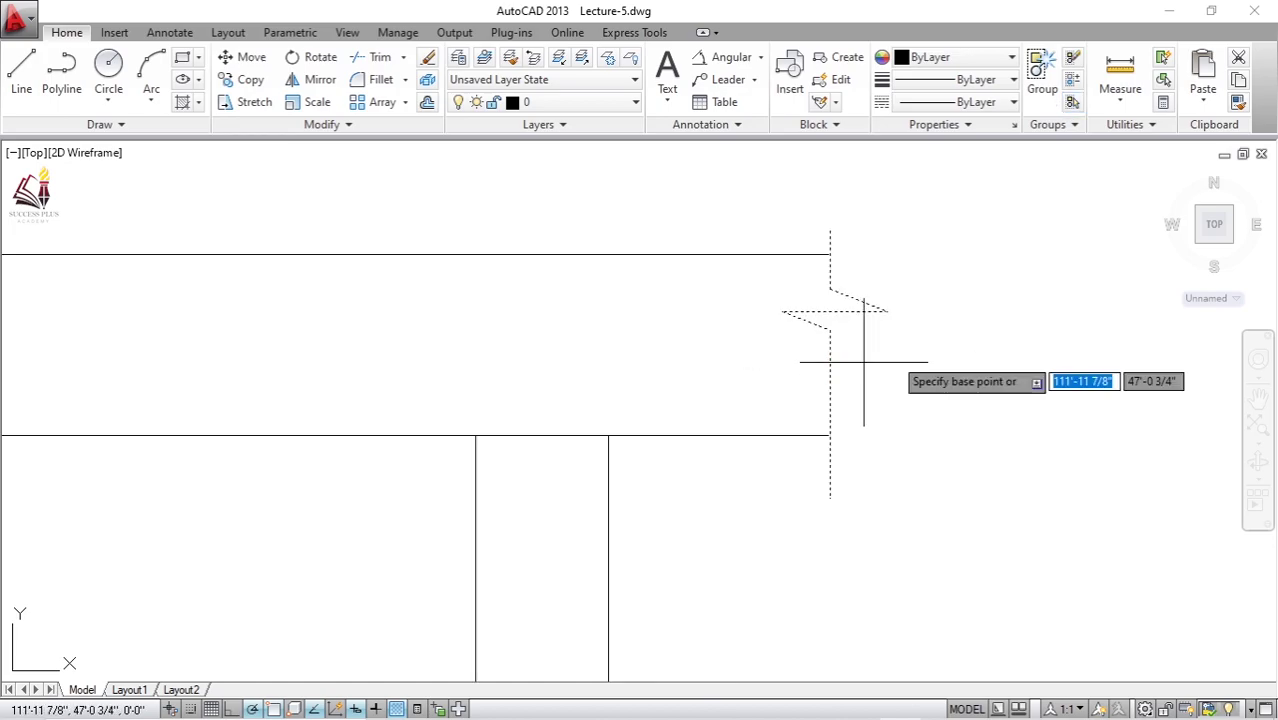
click(925, 370)
click(924, 398)
Step: Bring the whole beam and frame into view and select only the break symbol
scroll(930, 340, down, 2)
scroll(950, 340, down, 1)
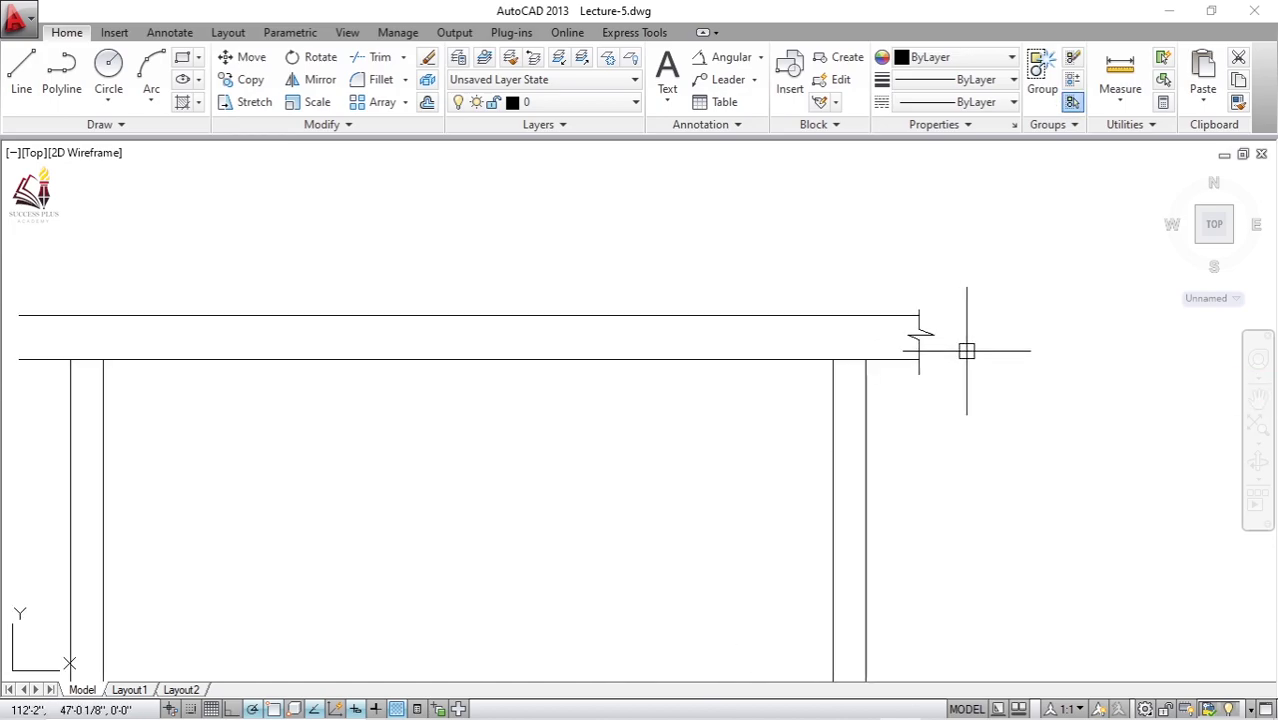
scroll(976, 334, down, 1)
scroll(970, 330, down, 1)
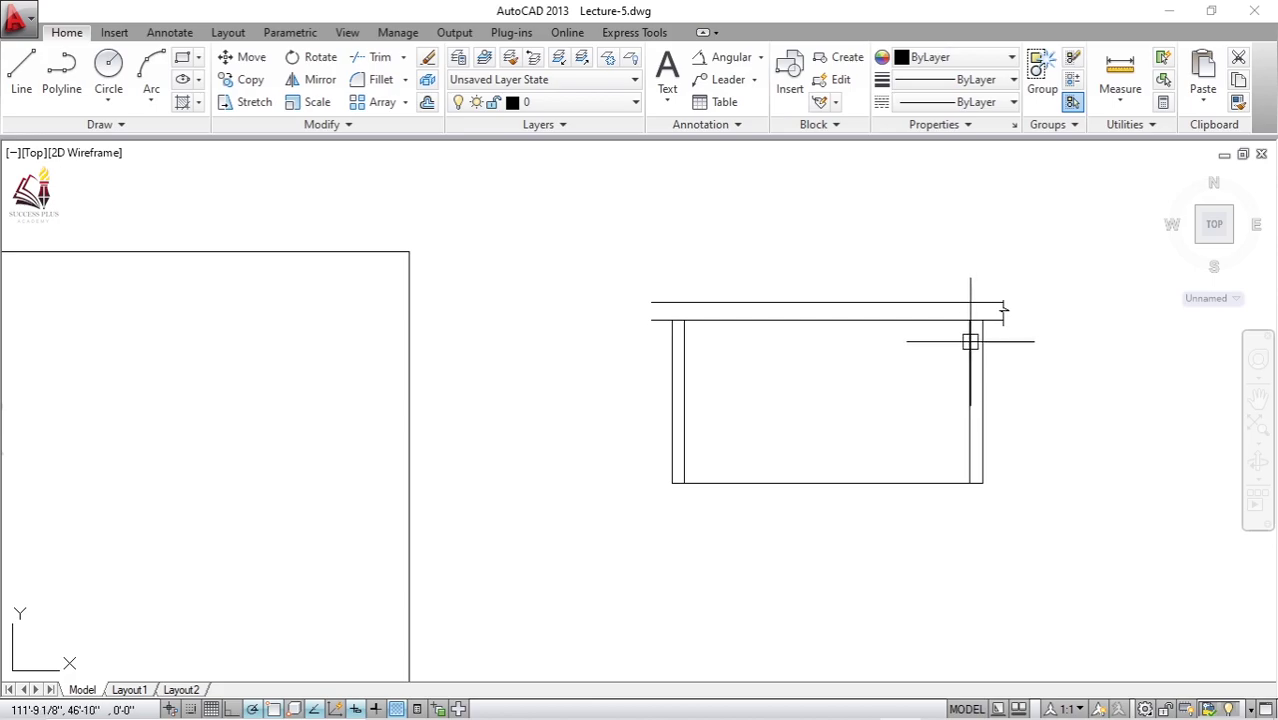
scroll(1016, 308, up, 2)
middle_drag(280, 334, 342, 307)
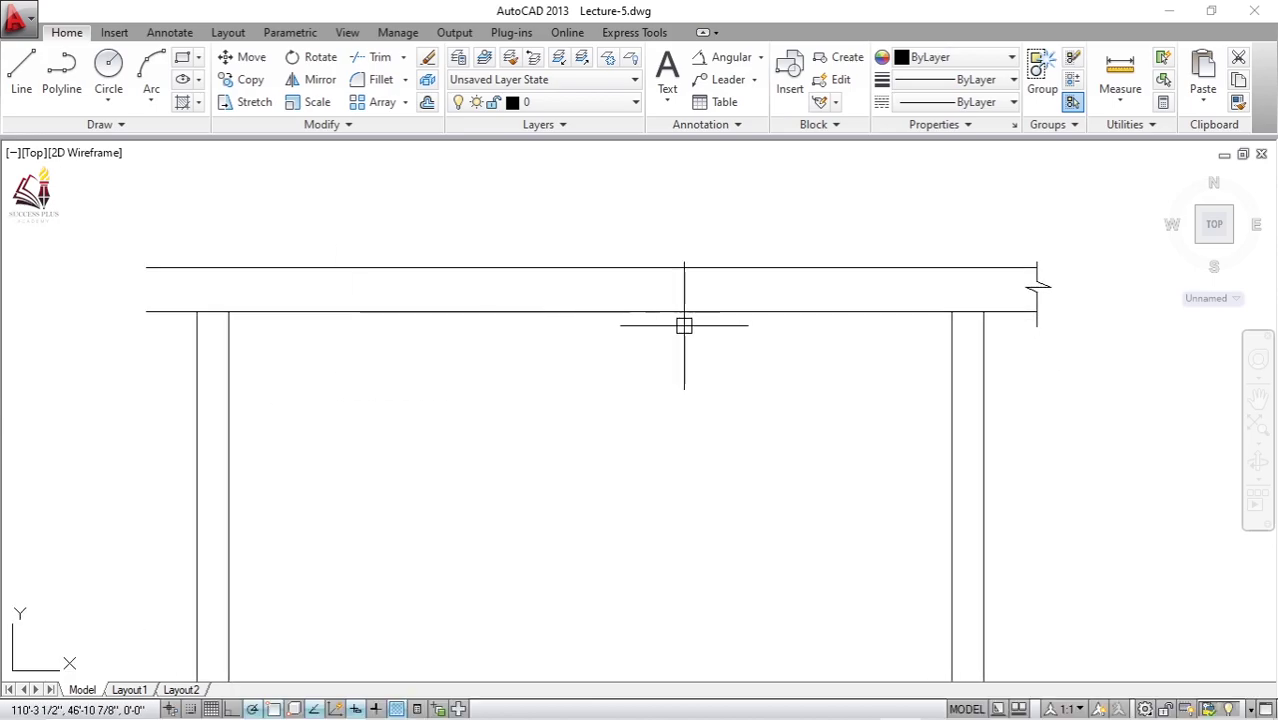
click(1075, 237)
click(1019, 354)
text(c)
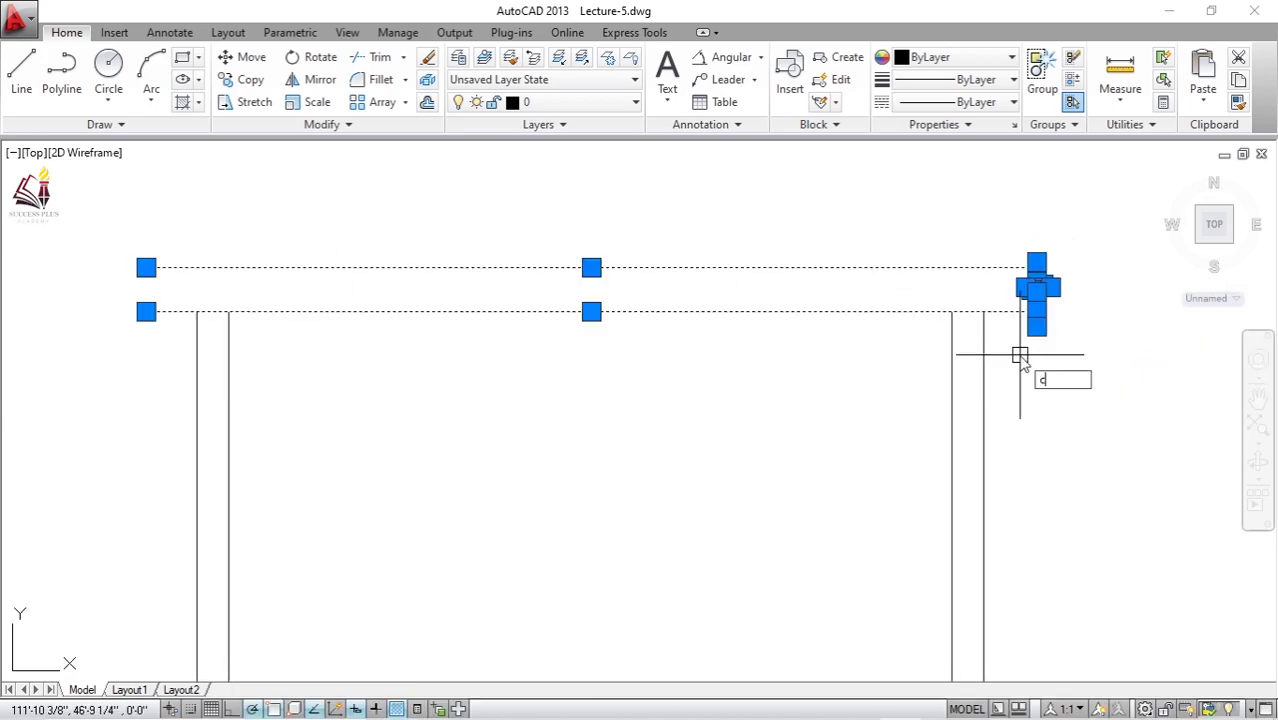
key(Escape)
click(1007, 231)
click(1065, 356)
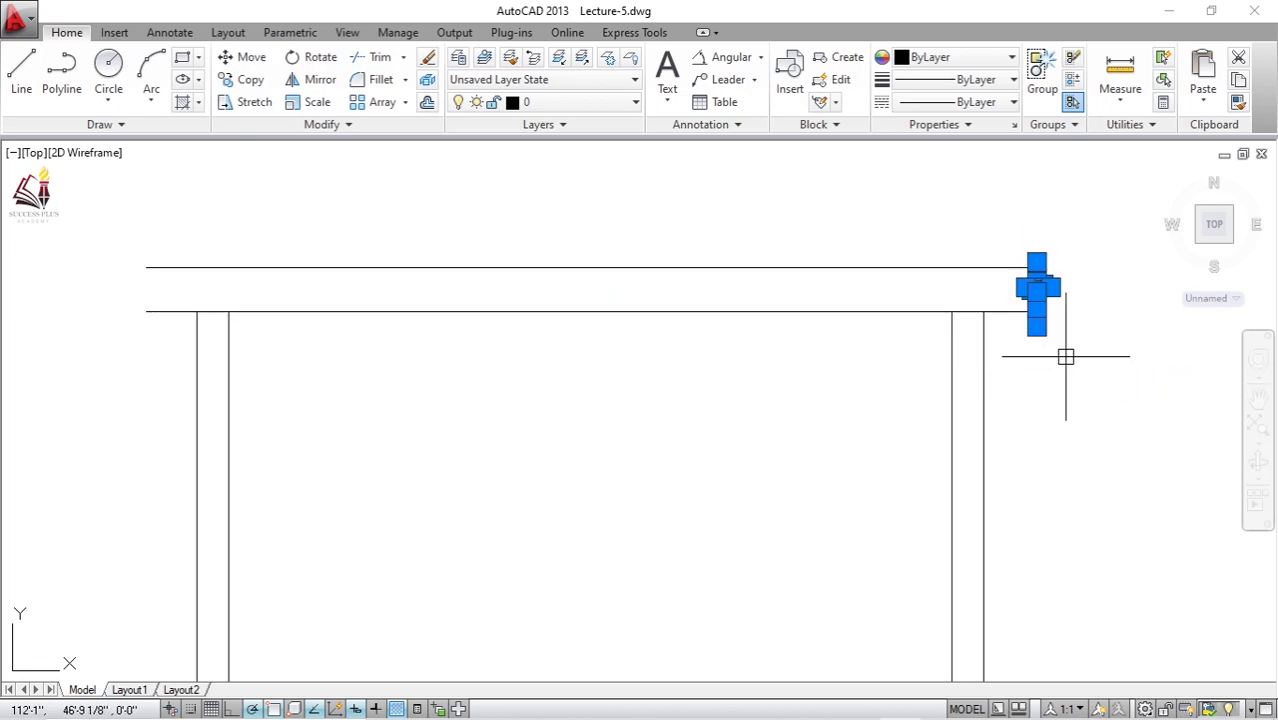
key(Return)
Step: Copy the break symbol to the beam's left end, then scroll back to the question sheet
click(1068, 400)
click(132, 431)
middle_drag(132, 431, 236, 444)
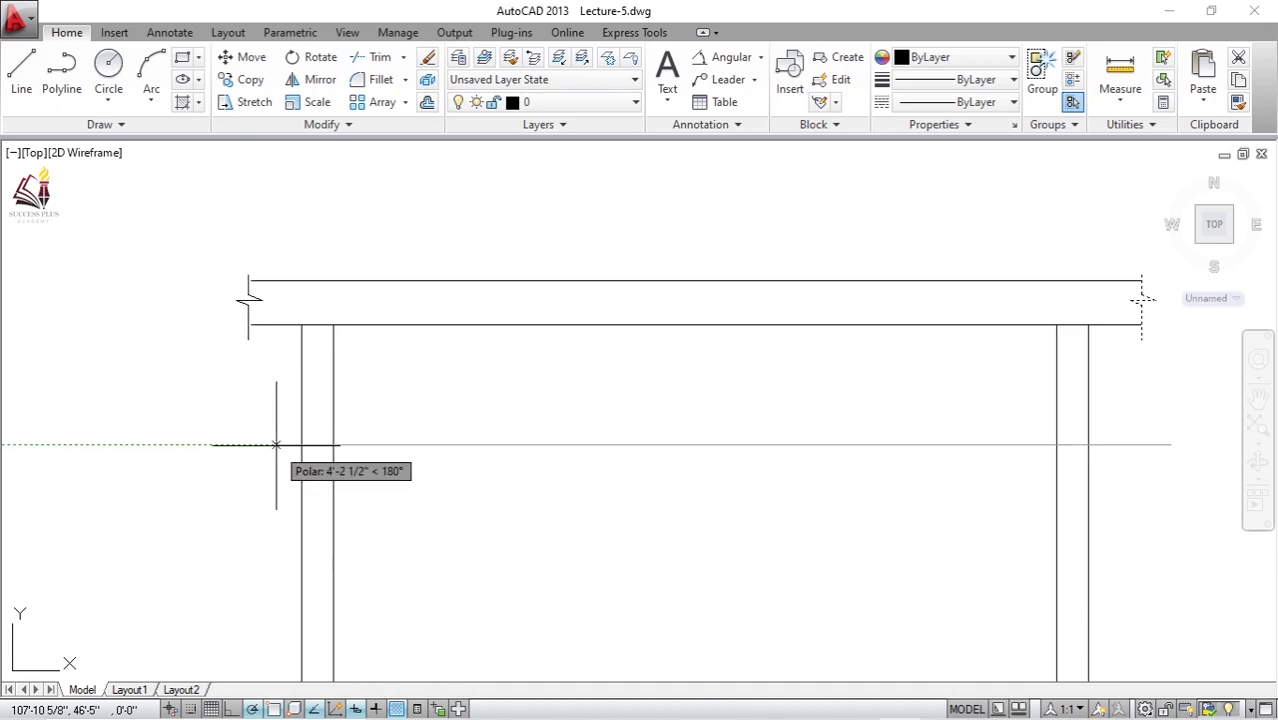
key(Escape)
scroll(245, 320, up, 2)
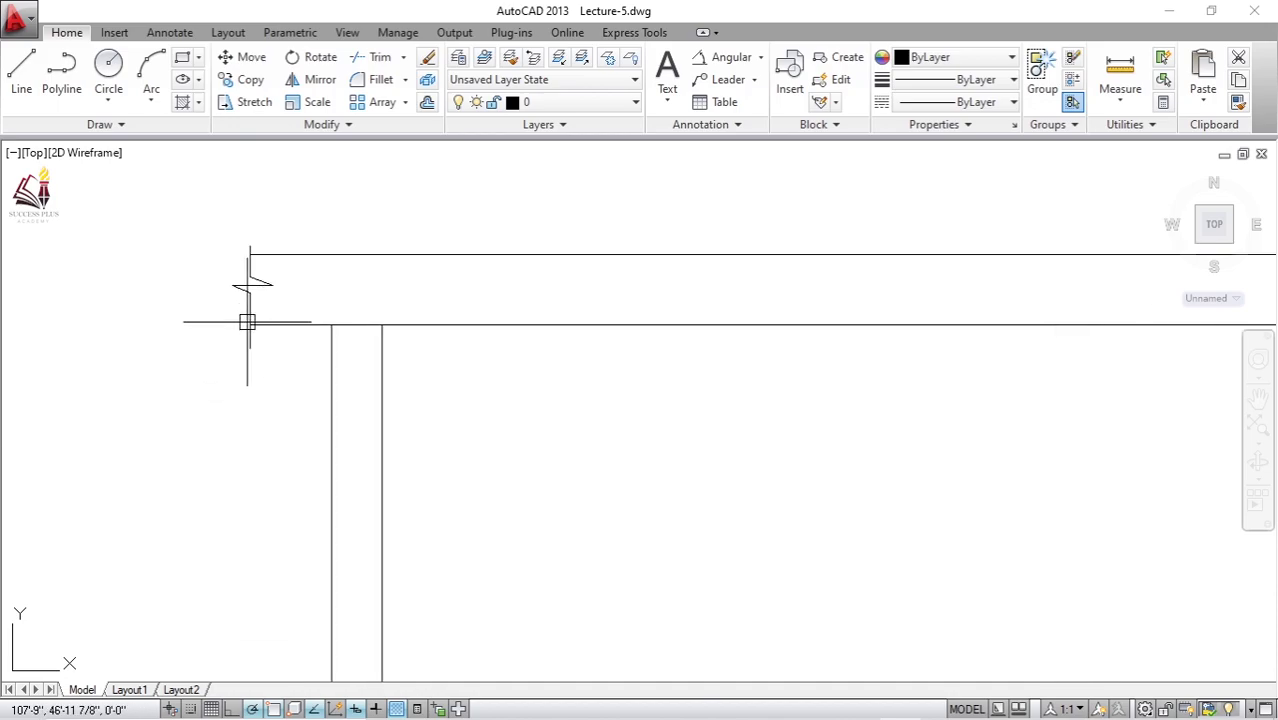
scroll(250, 315, up, 2)
scroll(355, 240, down, 3)
scroll(362, 258, down, 3)
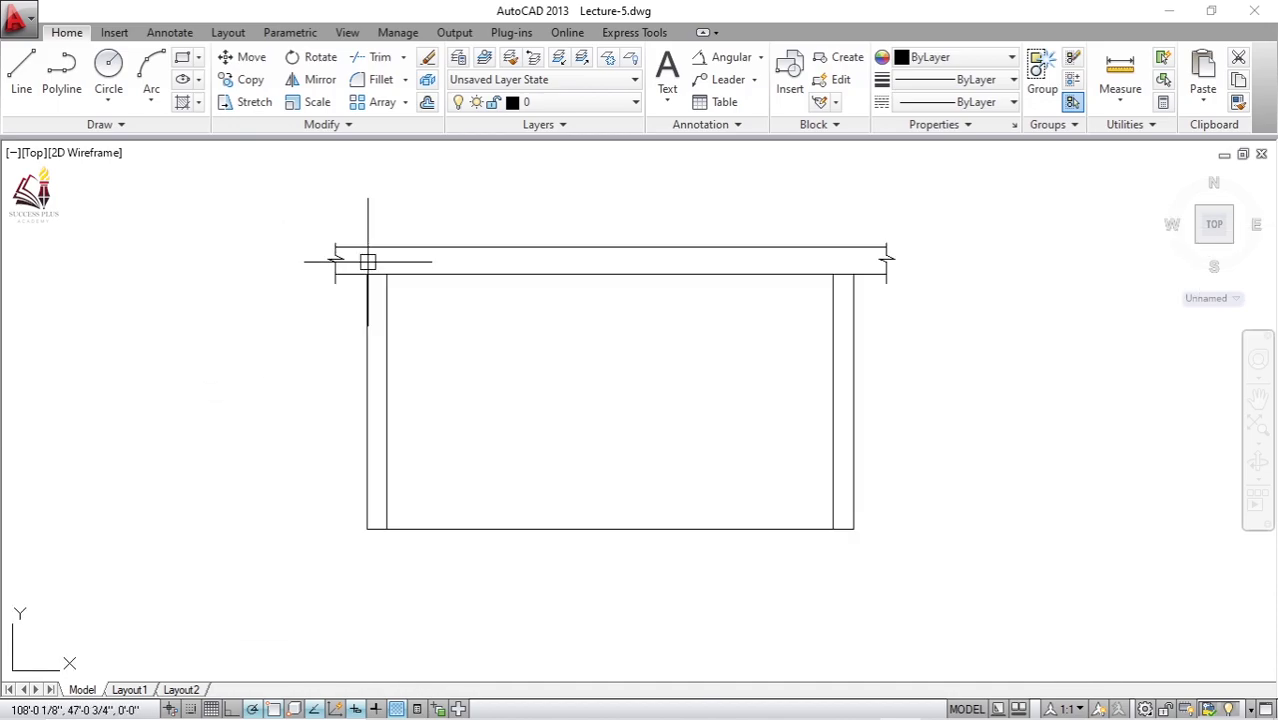
scroll(515, 338, down, 3)
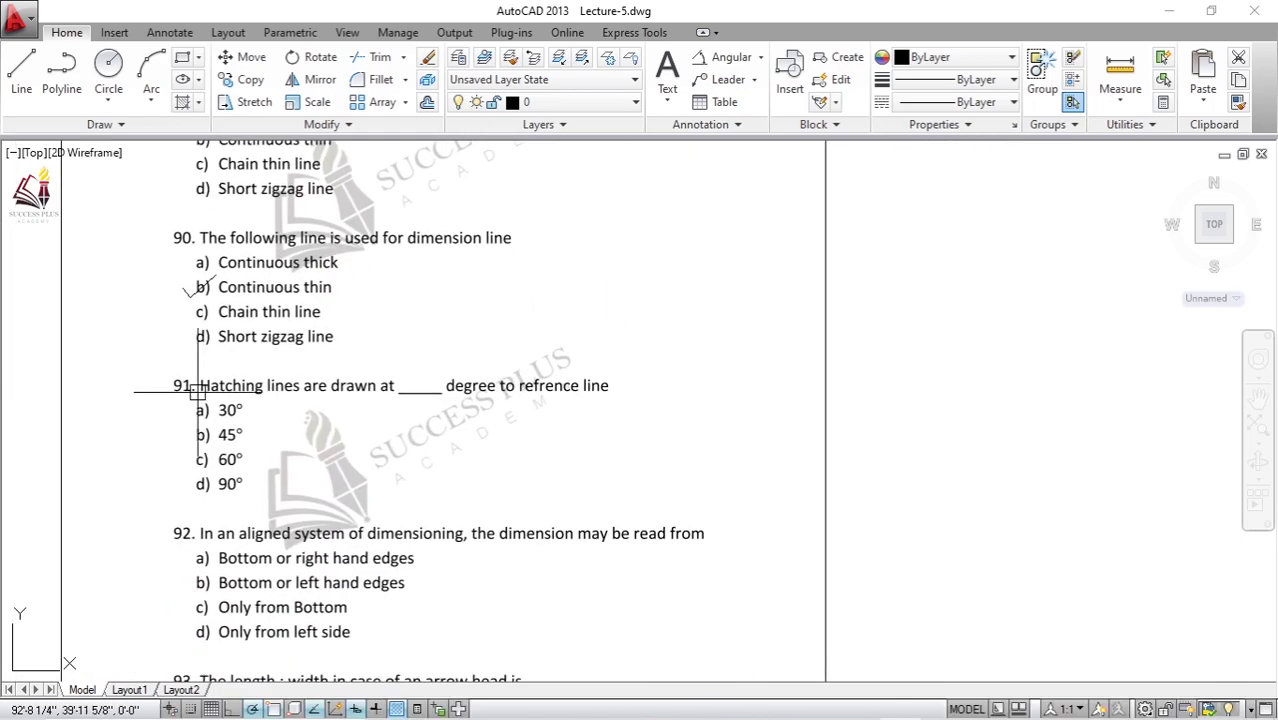
scroll(198, 392, up, 1)
scroll(222, 337, up, 1)
scroll(222, 337, down, 1)
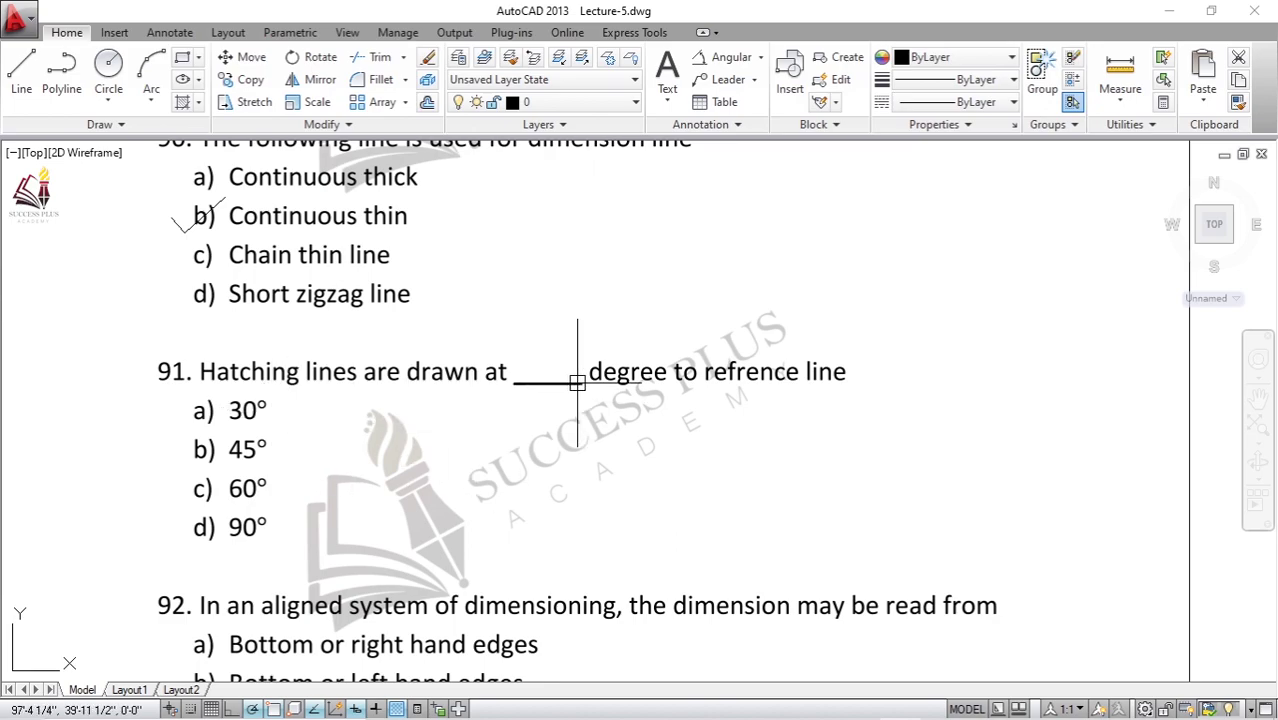
scroll(567, 384, down, 1)
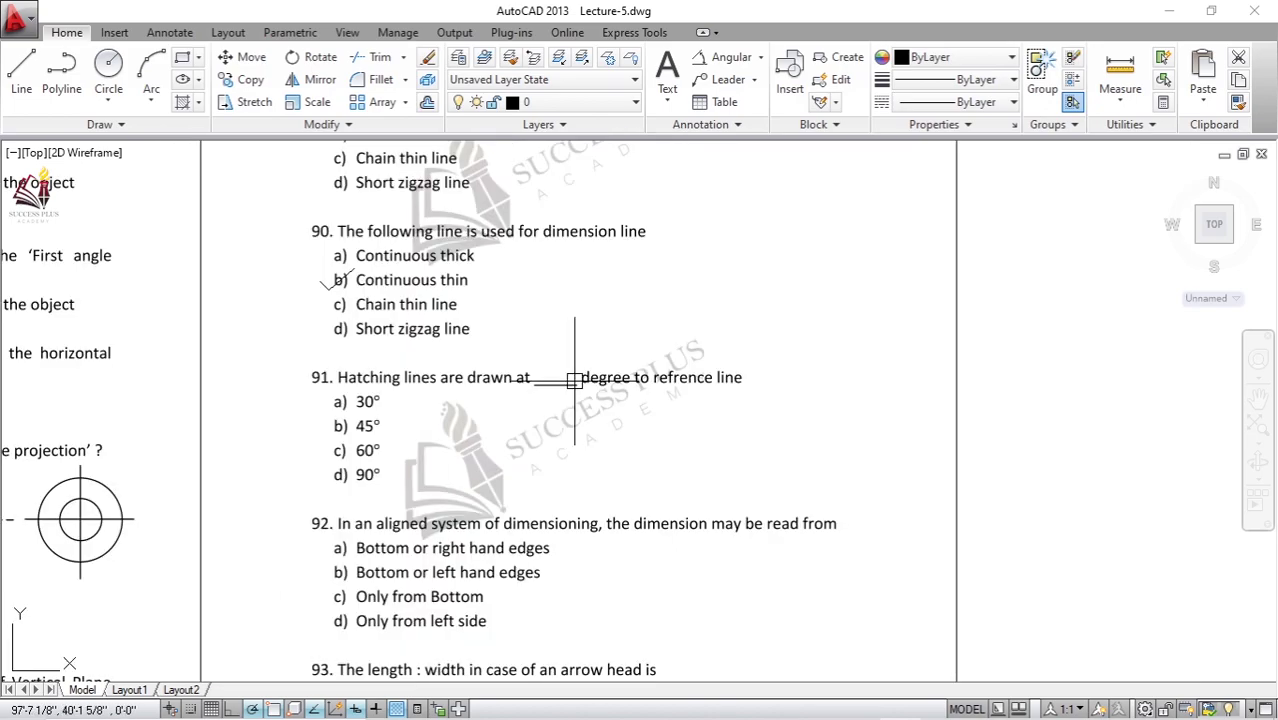
middle_drag(652, 367, 575, 429)
mouse_move(743, 190)
middle_down()
mouse_move(593, 294)
mouse_move(533, 391)
middle_up()
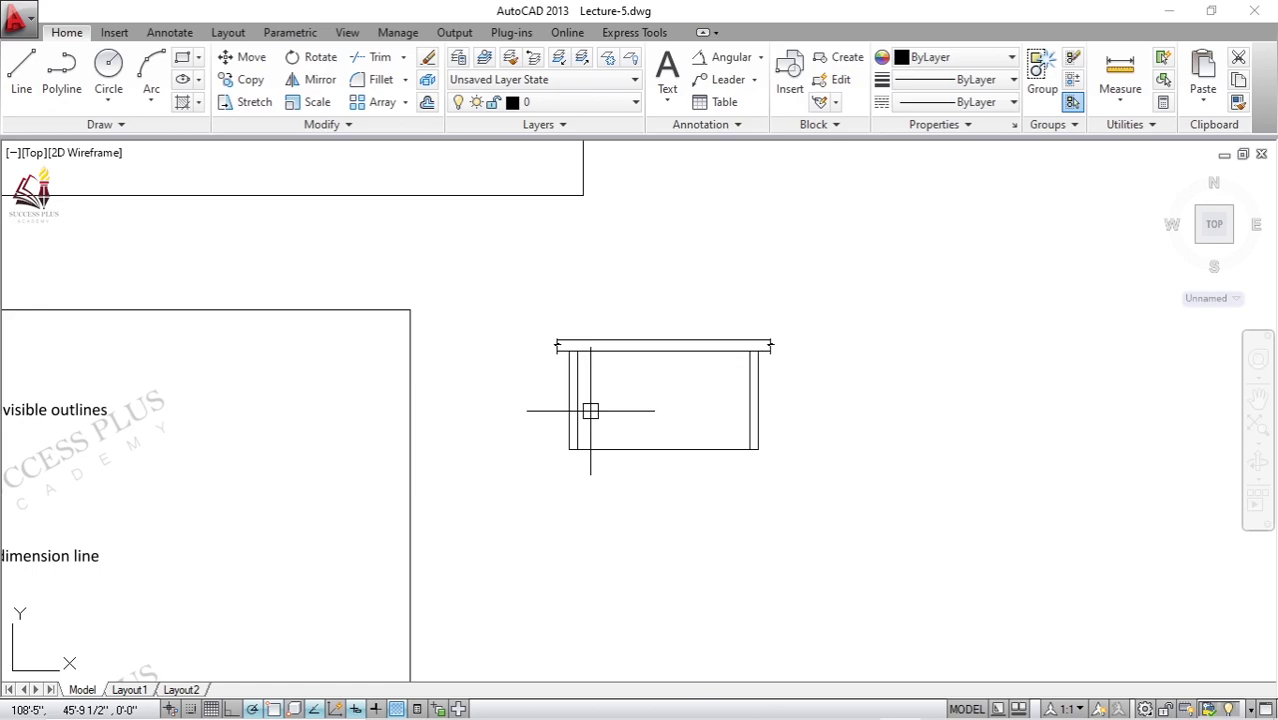
scroll(550, 385, up, 2)
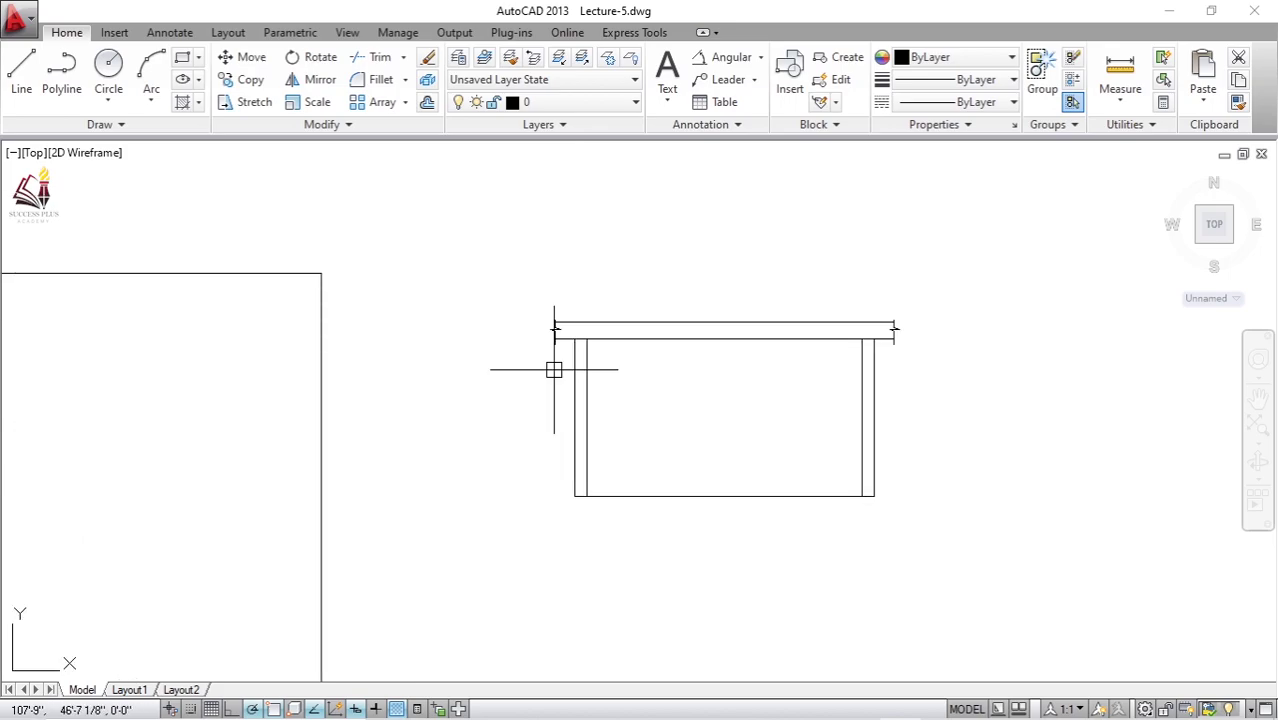
scroll(568, 381, up, 2)
scroll(568, 381, up, 3)
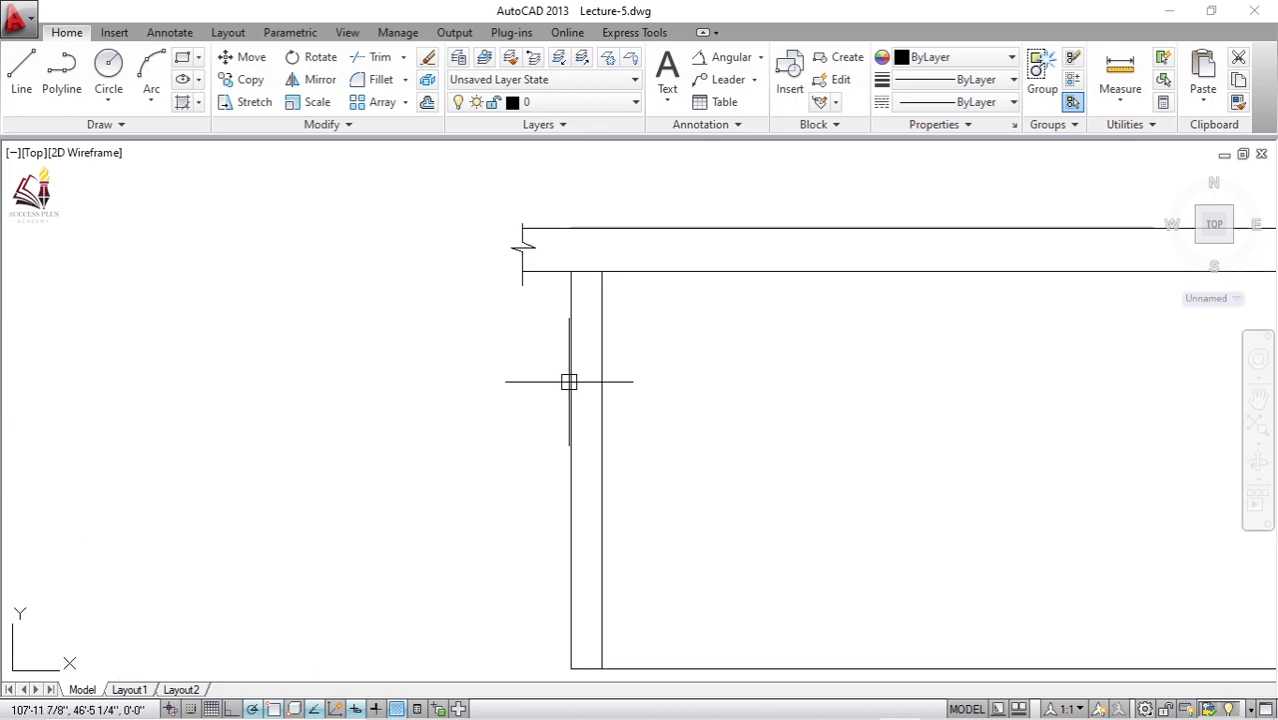
scroll(560, 335, down, 1)
scroll(485, 312, down, 2)
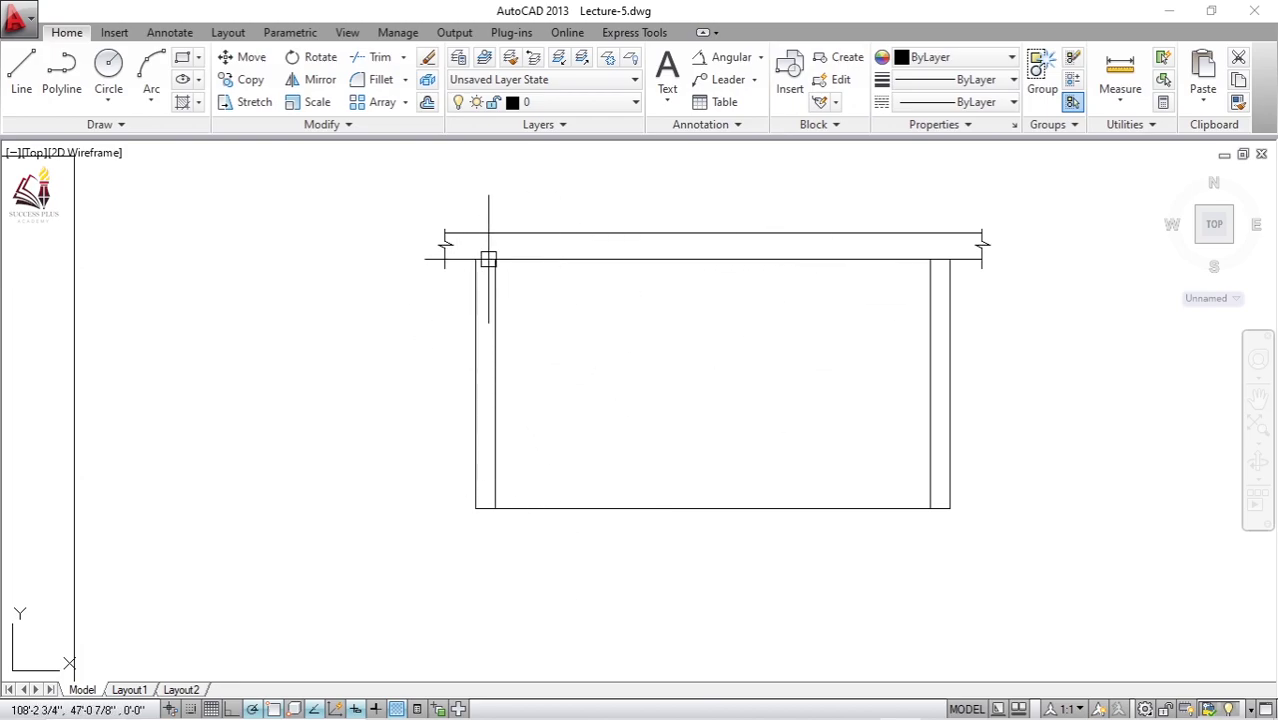
scroll(479, 380, up, 2)
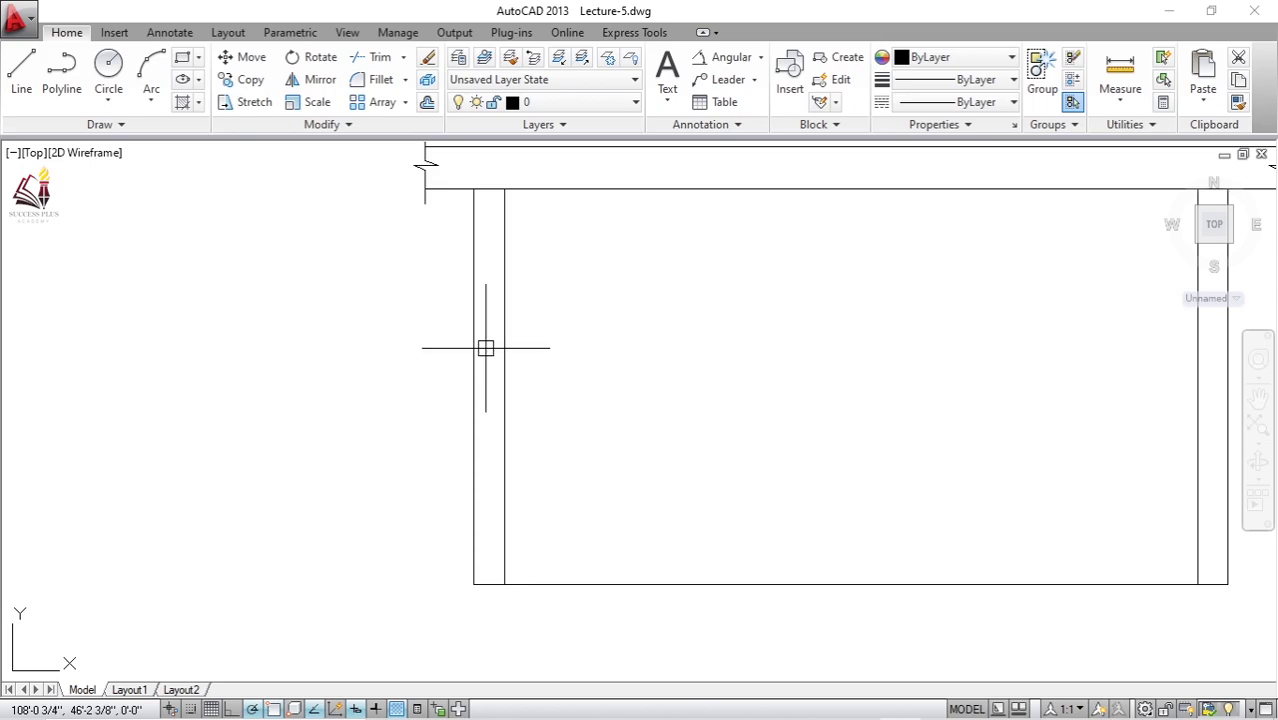
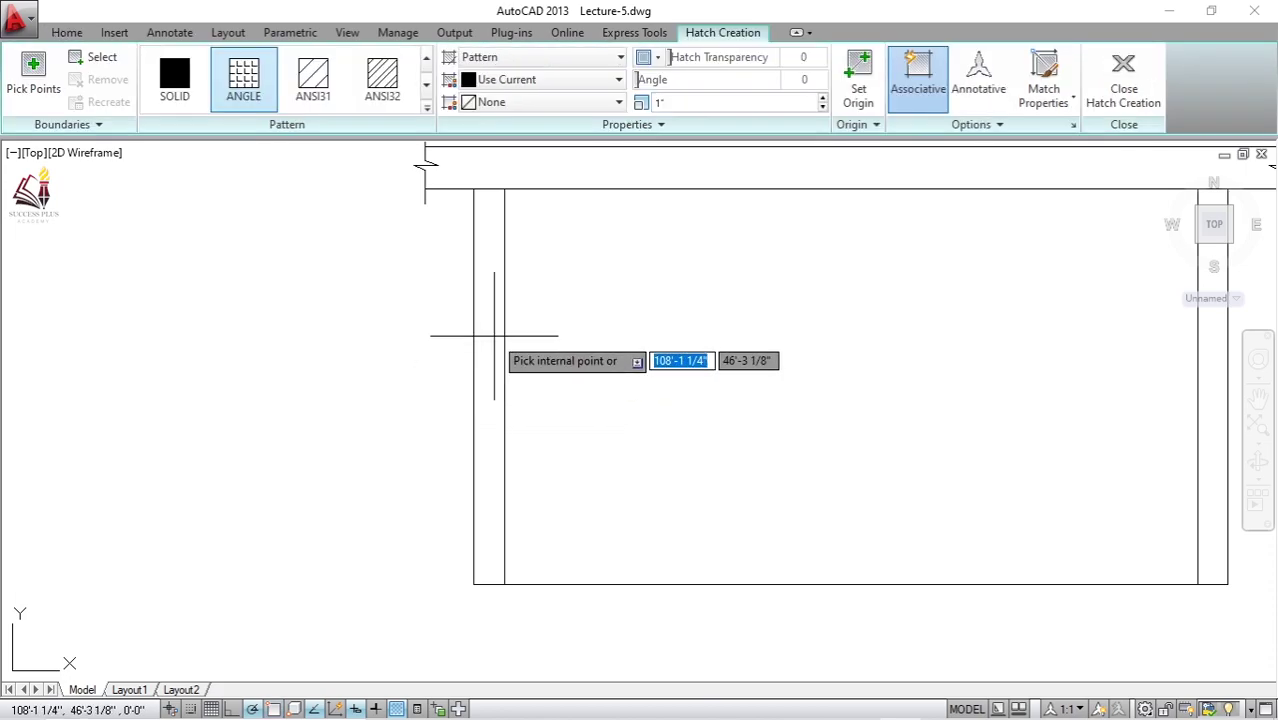
Step: Fill the narrow left wall strip with the ANSI31 diagonal hatch pattern
click(488, 338)
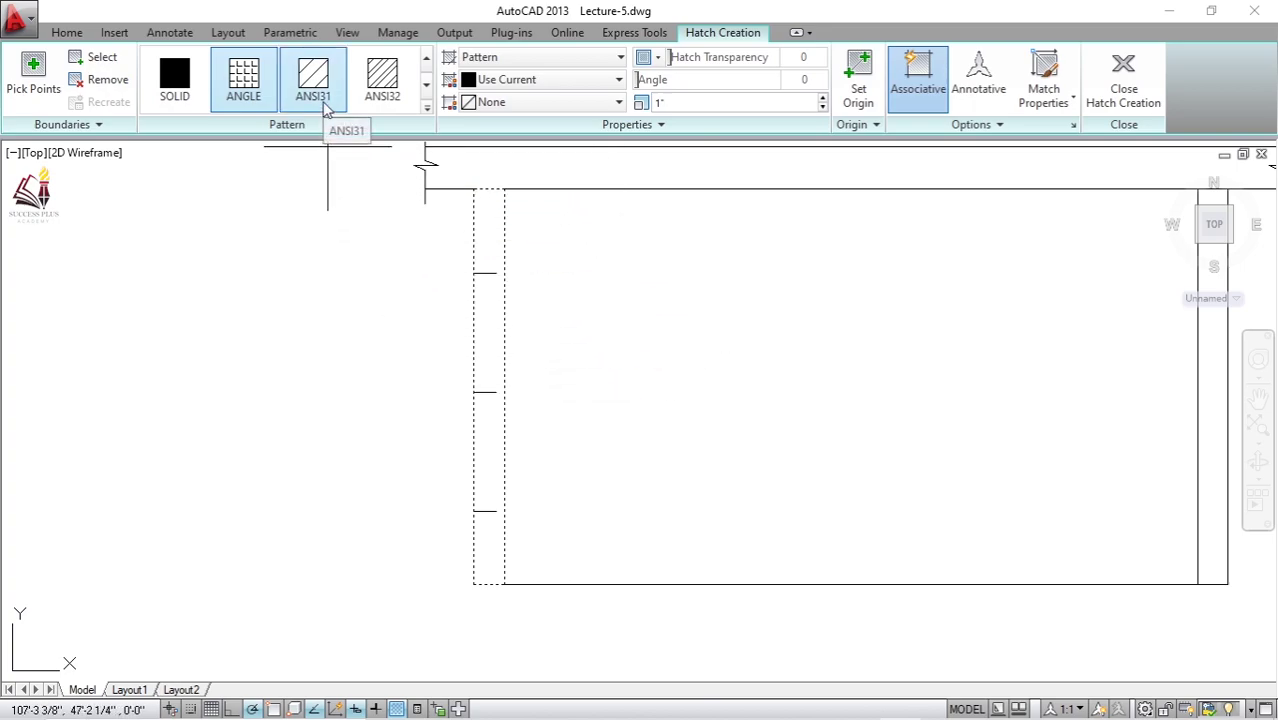
click(427, 86)
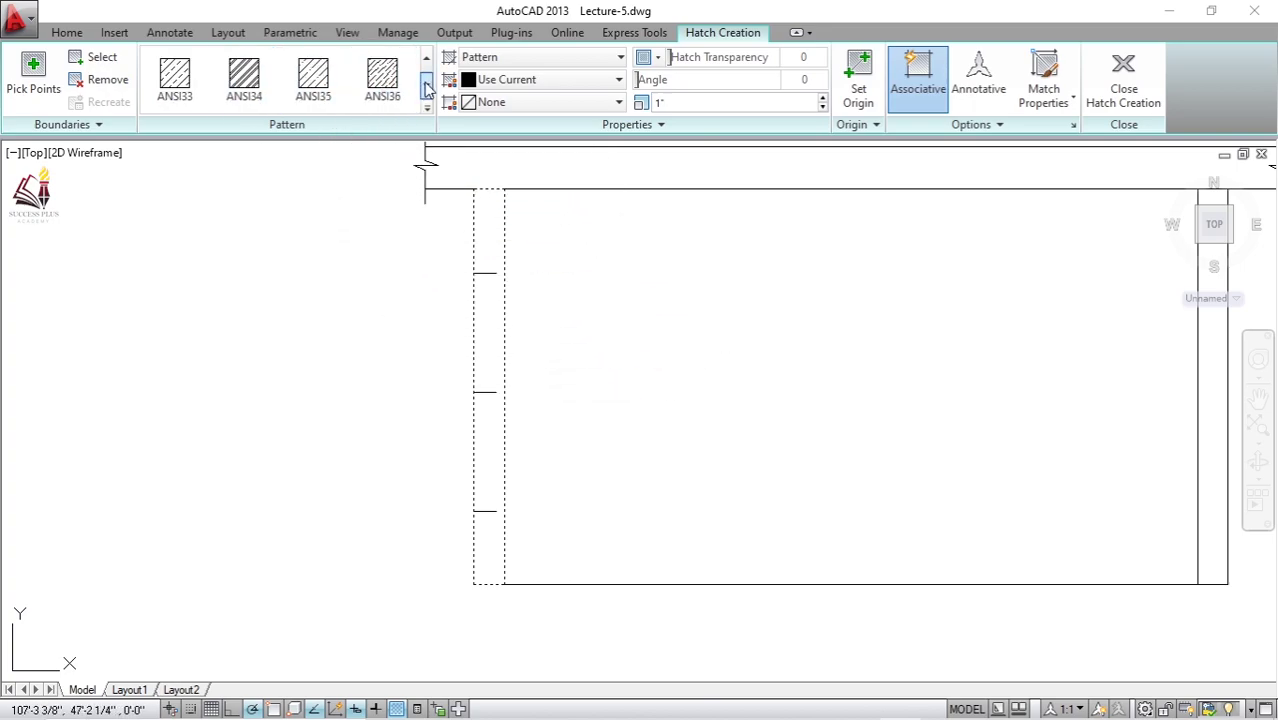
click(427, 86)
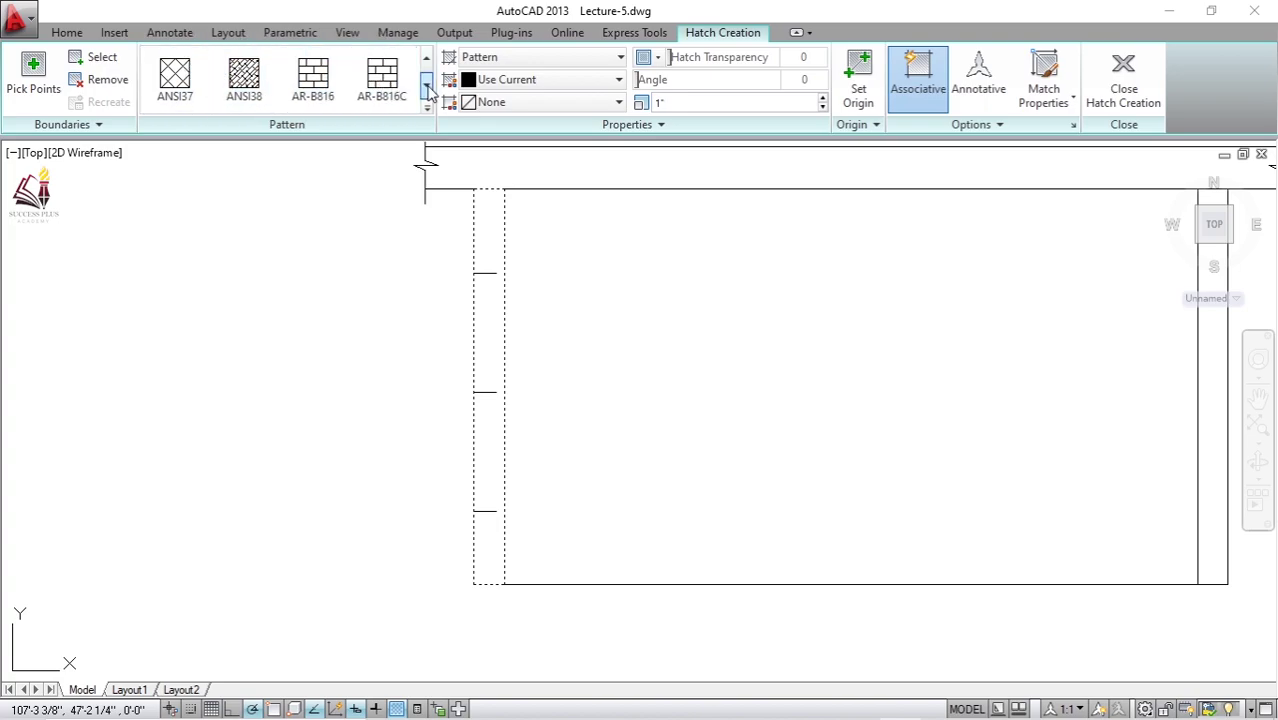
click(427, 86)
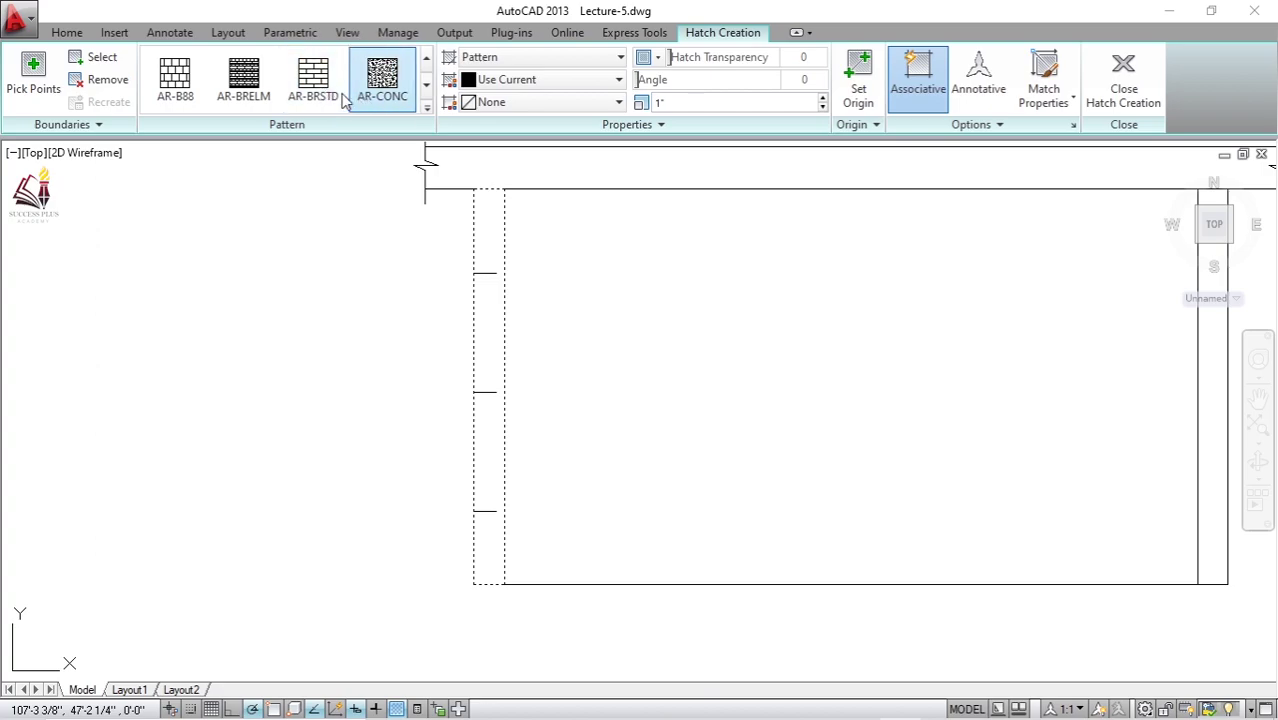
click(427, 86)
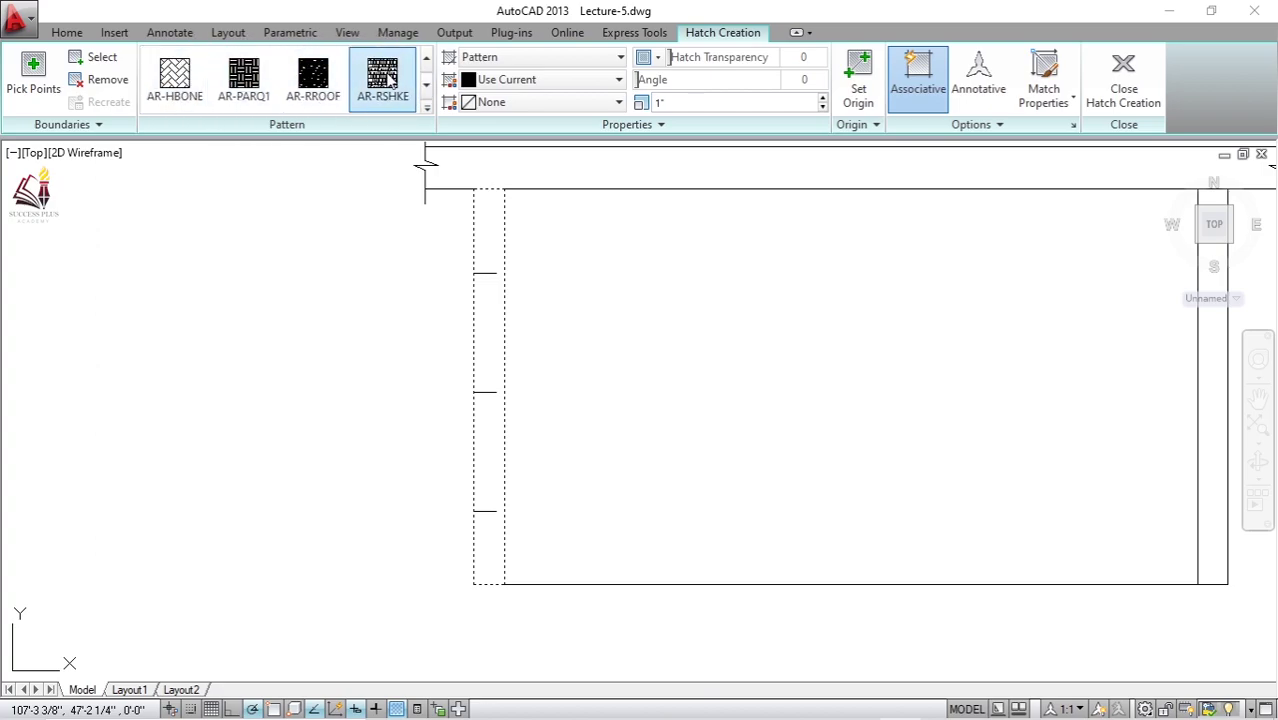
click(426, 60)
click(426, 60)
click(426, 60)
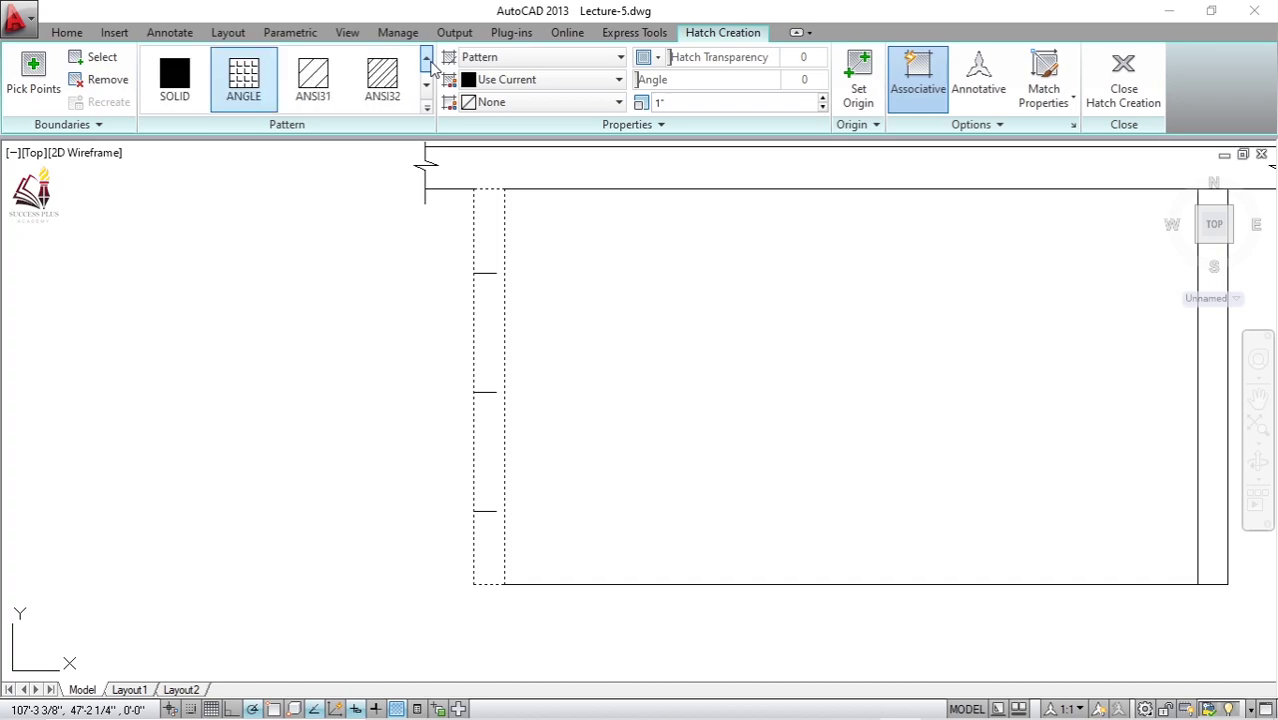
click(313, 80)
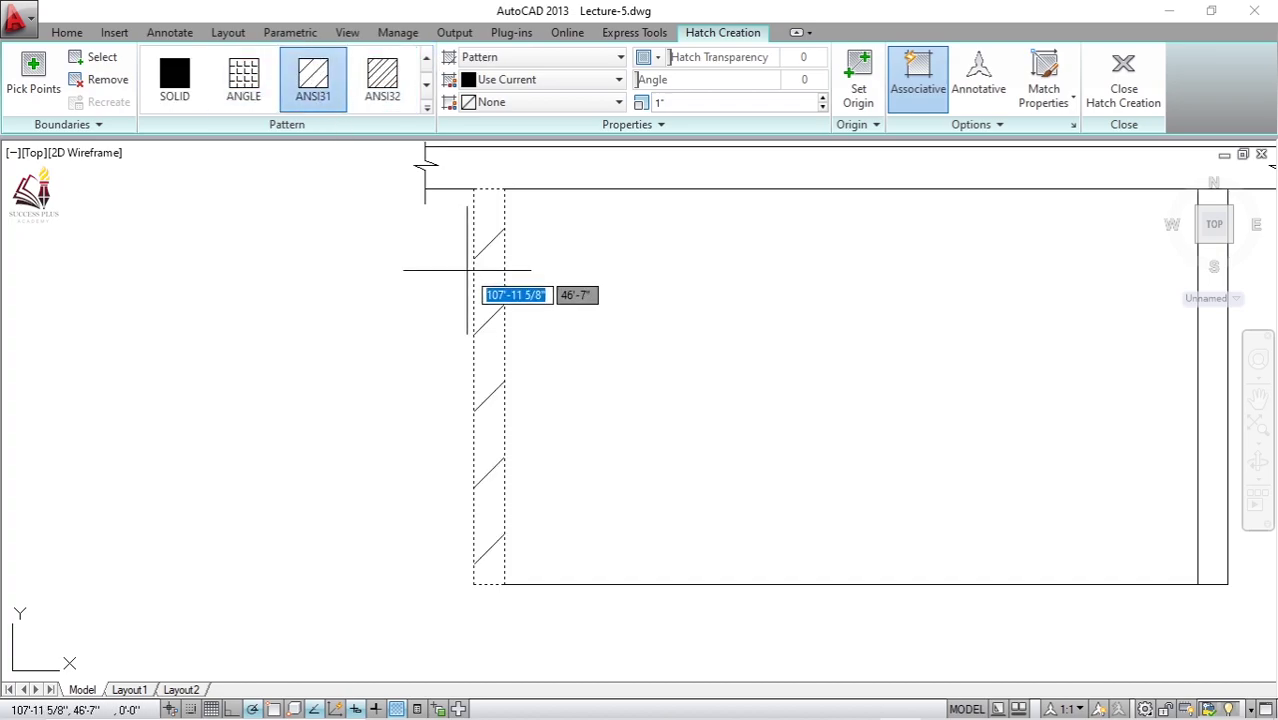
key(Return)
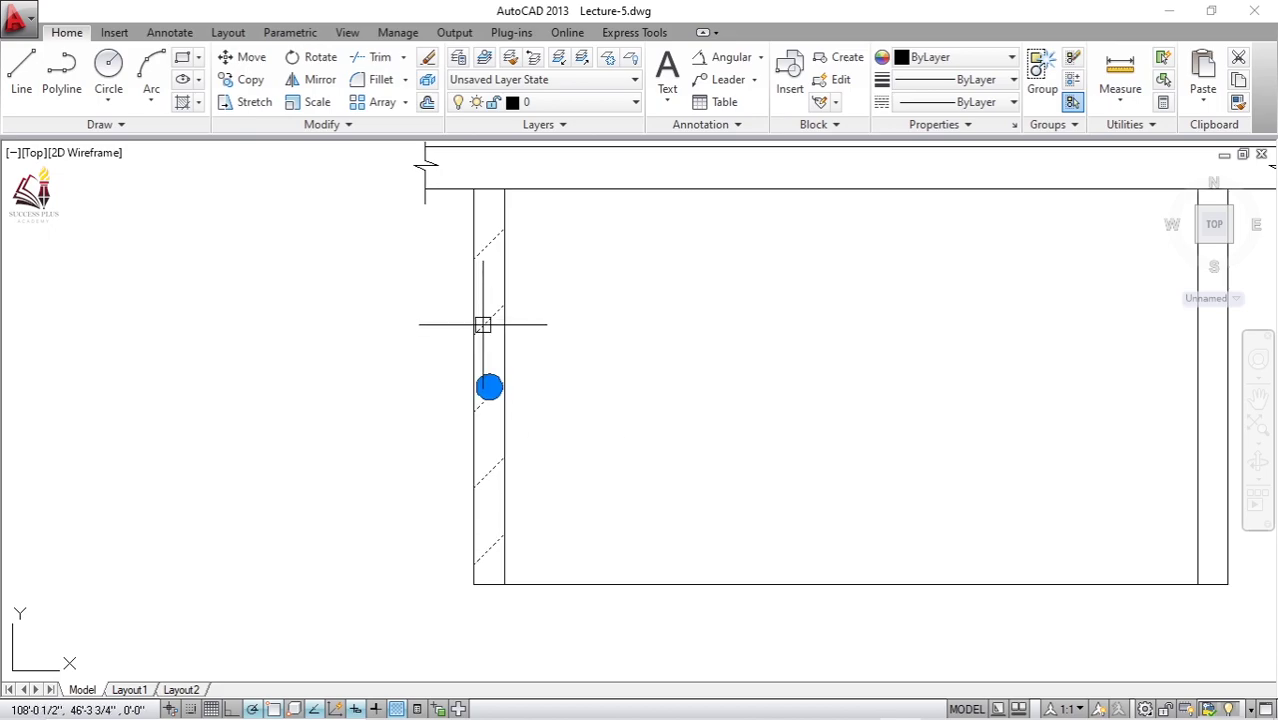
click(483, 324)
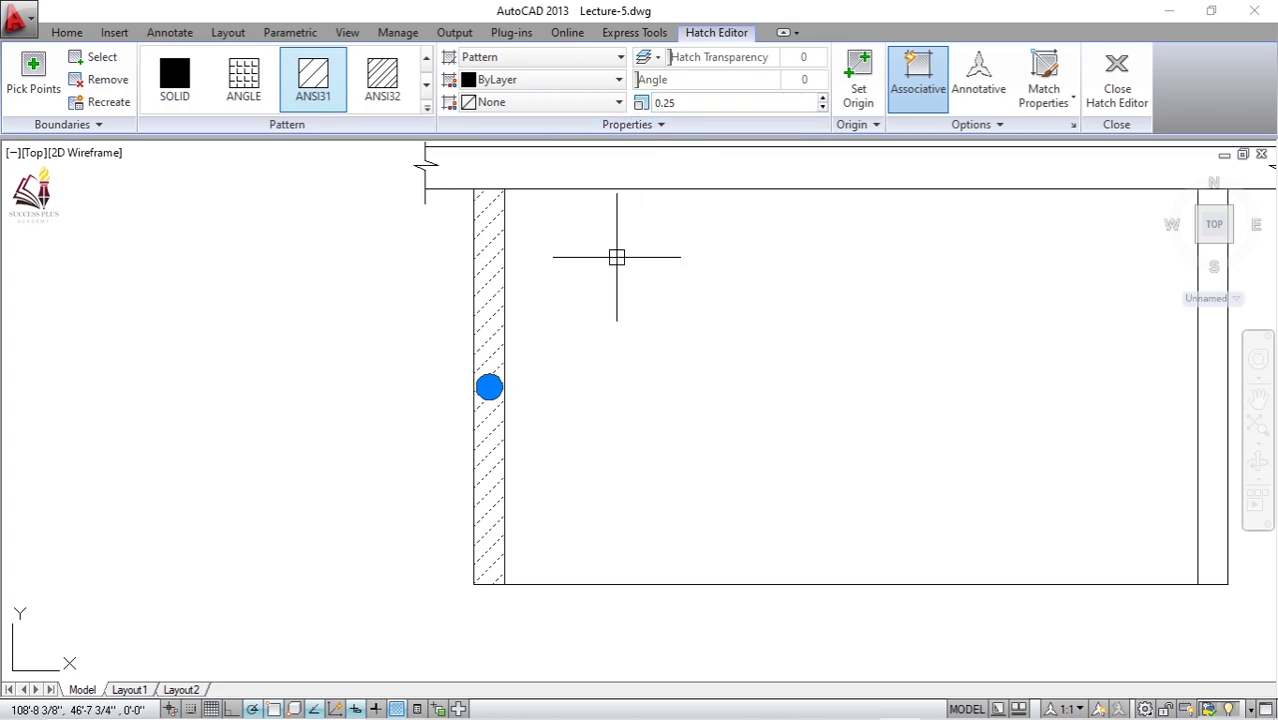
Step: Commit the wall hatch at scale 0.25 and pan back to the question sheet
key(Return)
scroll(616, 257, down, 2)
scroll(528, 317, up, 2)
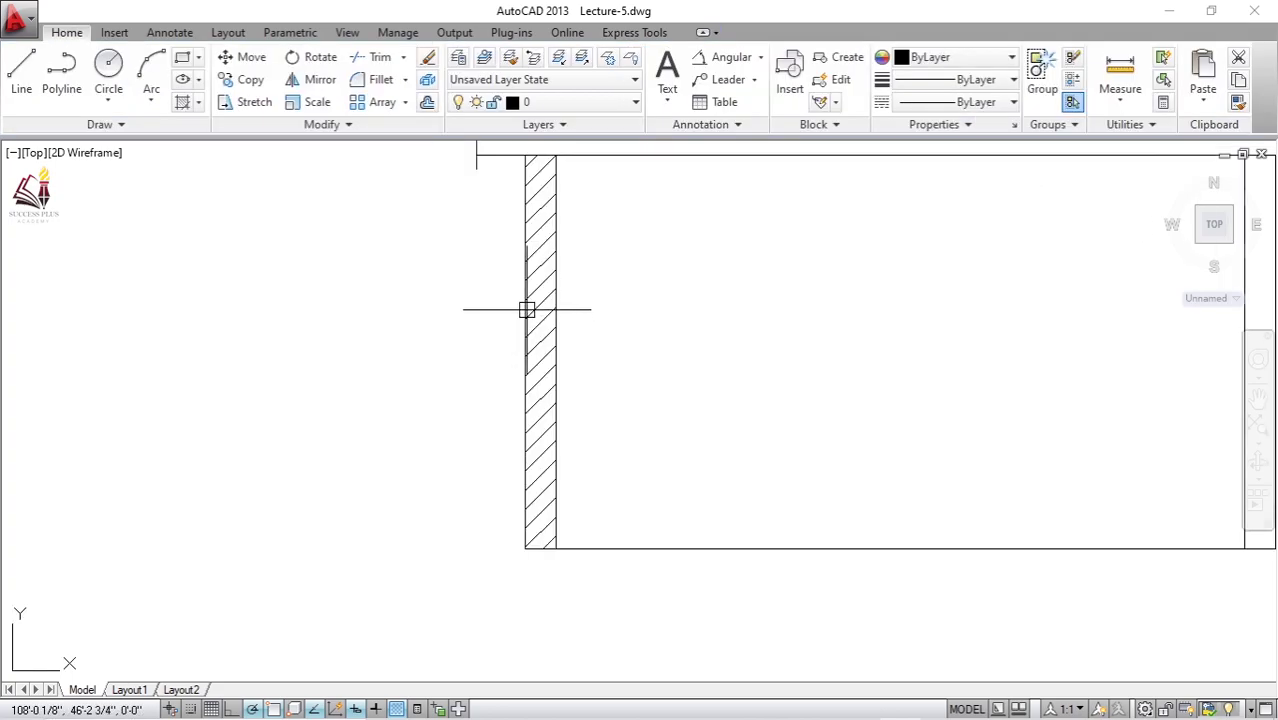
scroll(531, 283, down, 2)
scroll(535, 290, up, 2)
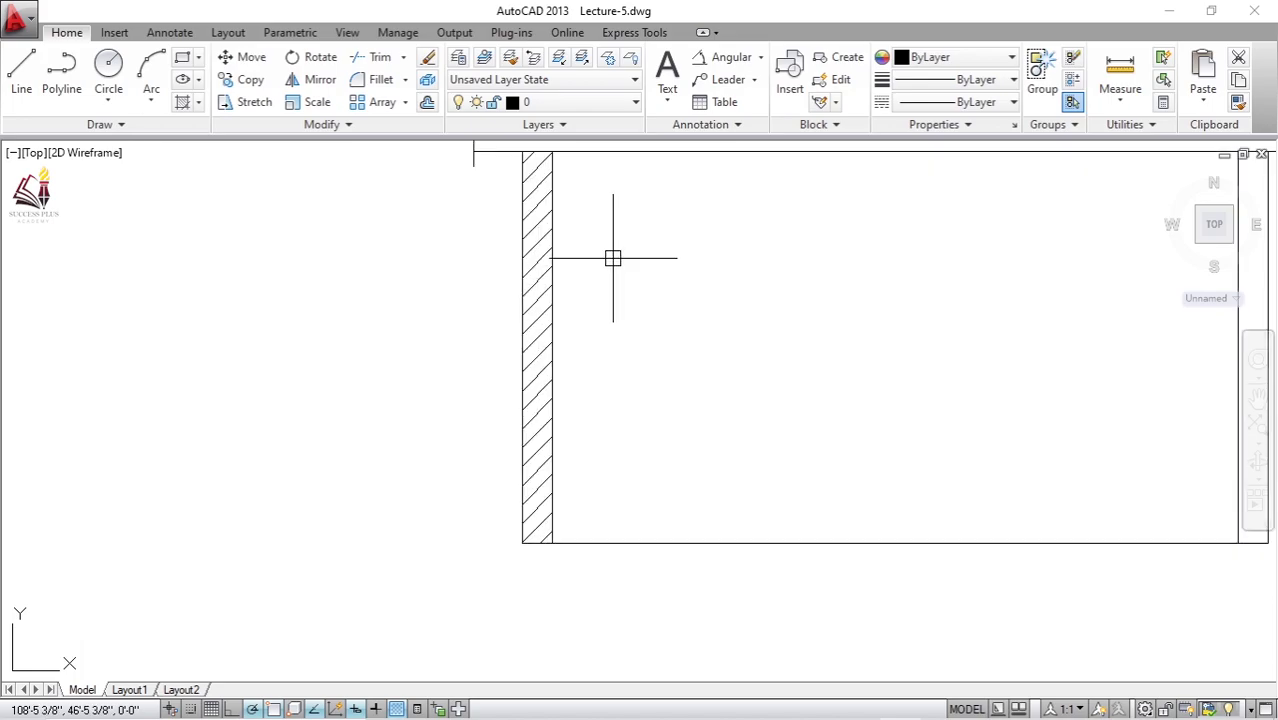
scroll(610, 257, down, 2)
scroll(565, 277, down, 2)
middle_drag(300, 391, 474, 279)
Step: Draw a two-stroke tick beside option b) 45° of question 91
scroll(540, 245, down, 2)
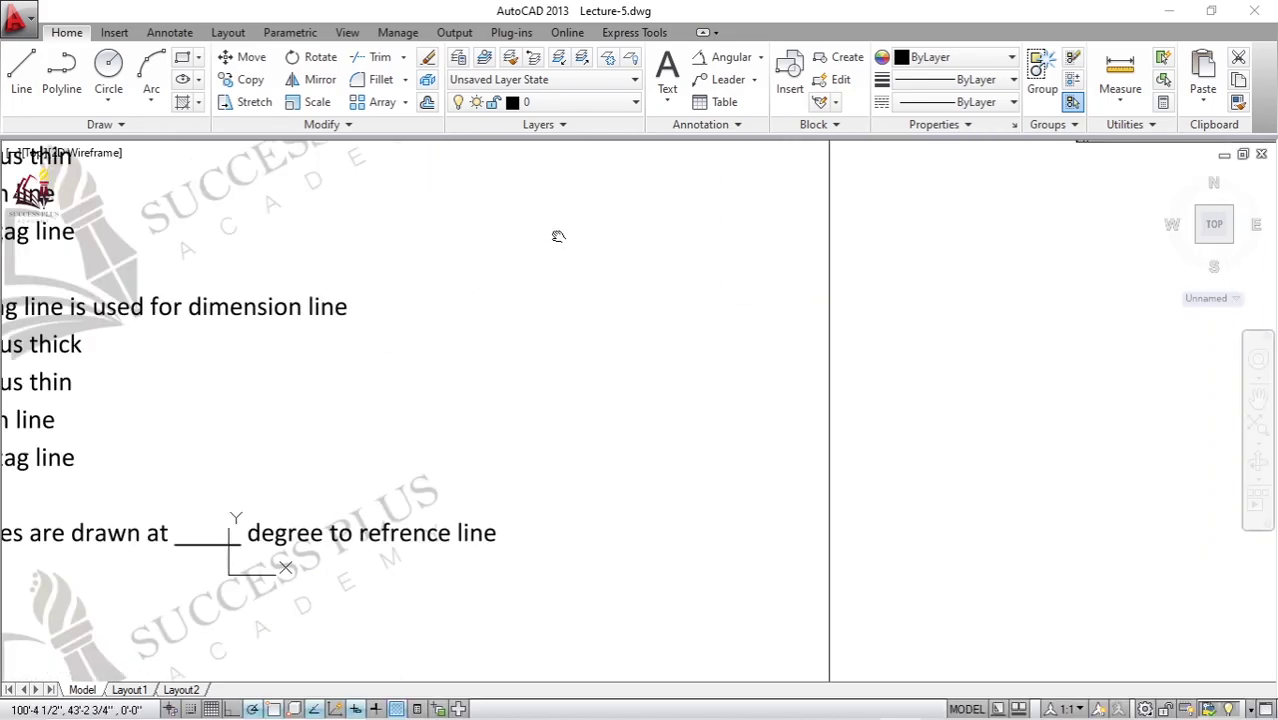
scroll(365, 334, up, 2)
middle_drag(365, 334, 203, 419)
scroll(203, 419, up, 2)
text(l)
key(Return)
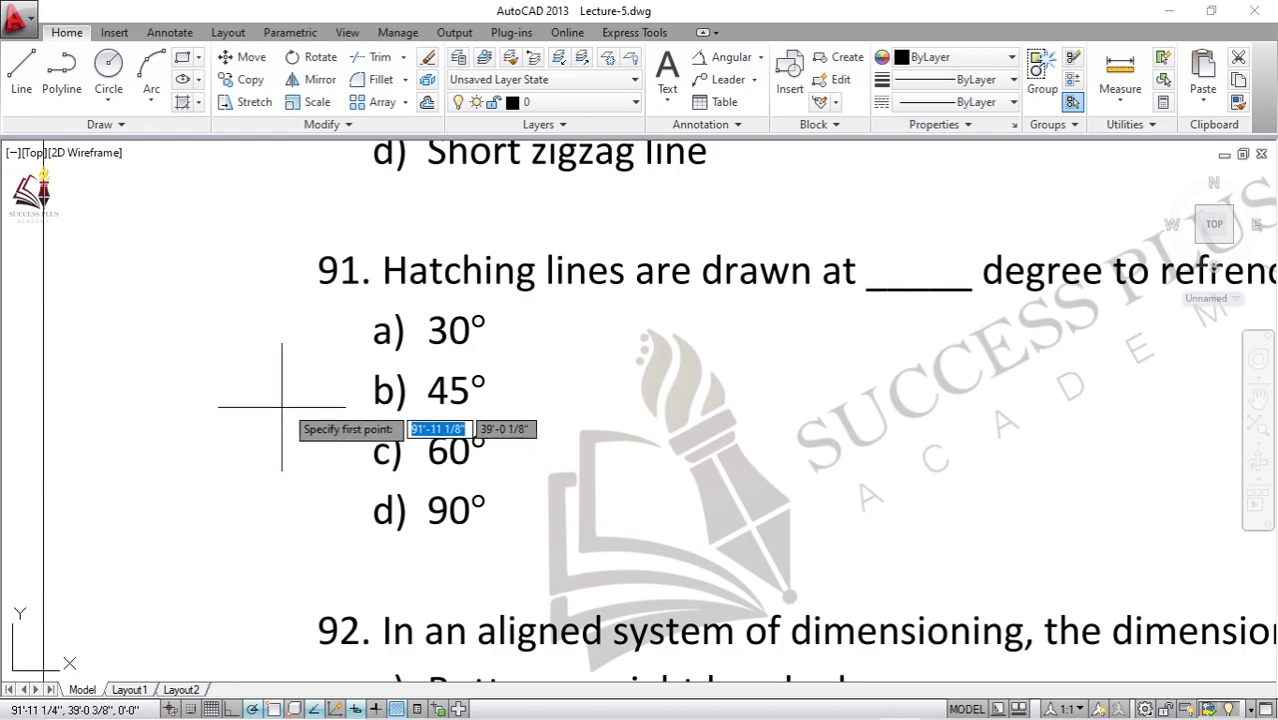
click(323, 390)
click(346, 422)
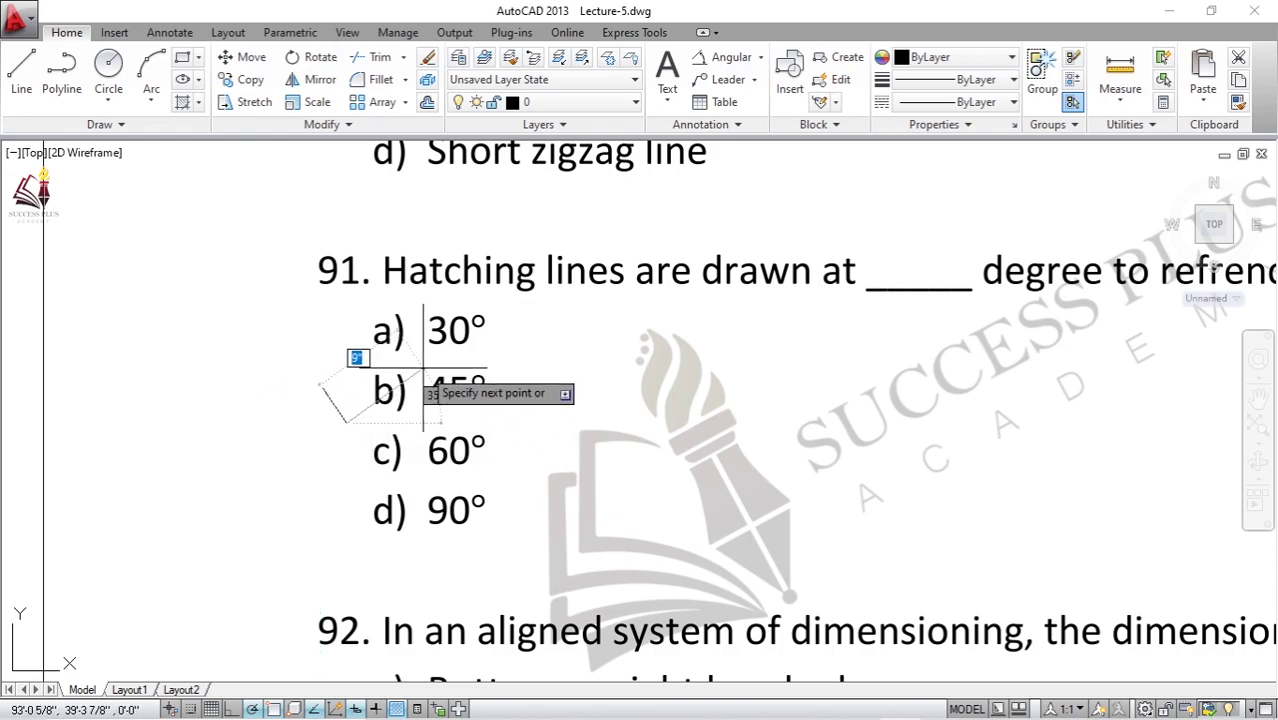
click(424, 362)
key(Return)
Step: Pan and zoom over to inspect the hatched wall strip
scroll(424, 362, down, 2)
scroll(736, 300, down, 2)
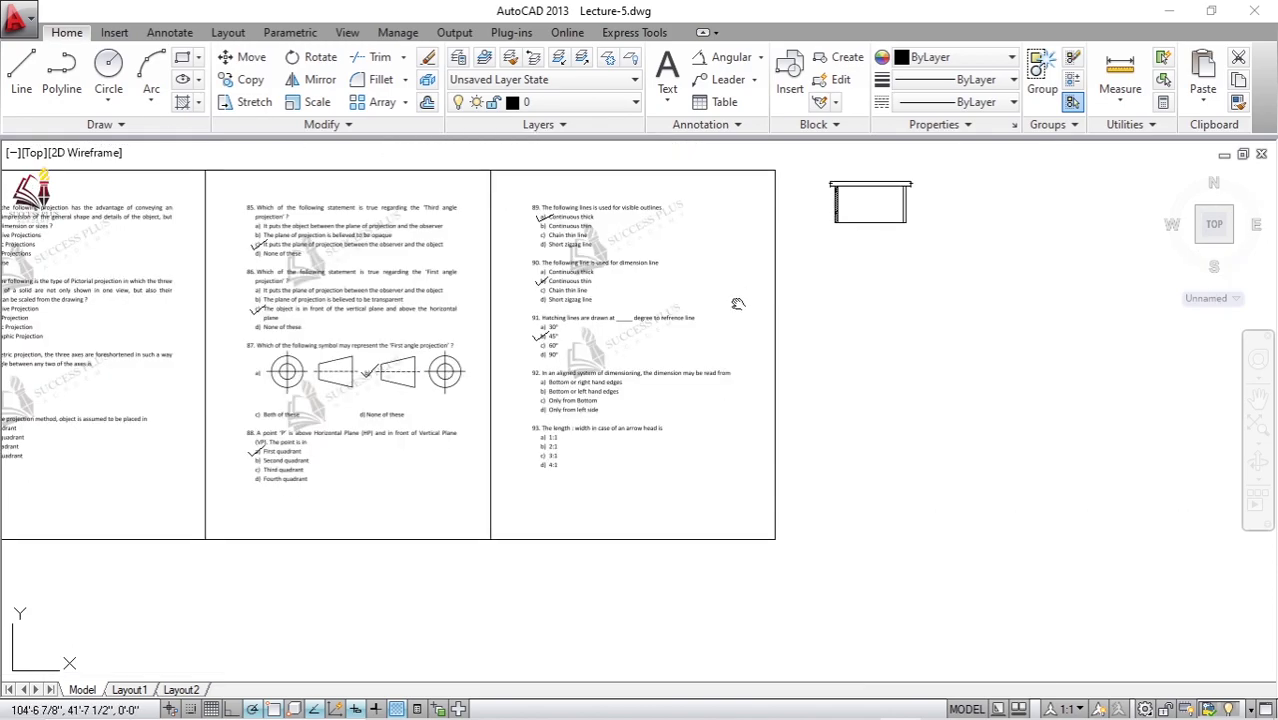
scroll(707, 264, up, 1)
scroll(707, 264, up, 1)
scroll(752, 248, up, 2)
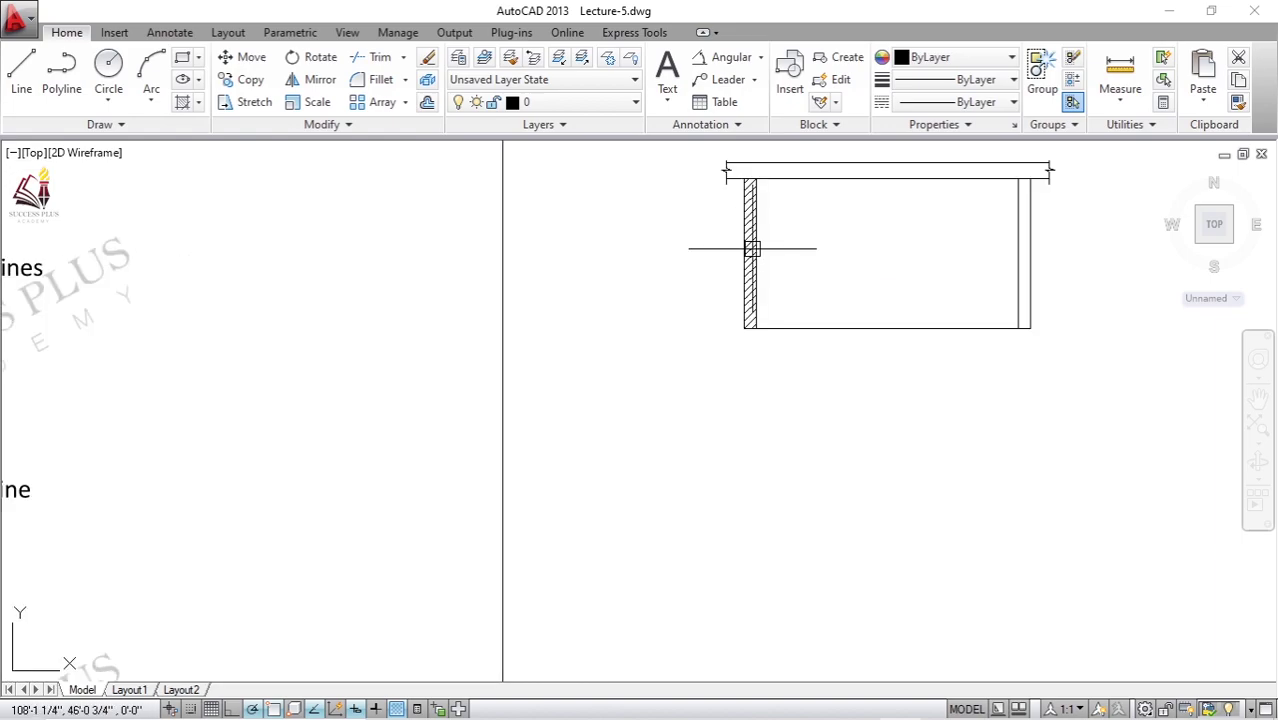
scroll(752, 248, up, 2)
middle_drag(752, 248, 670, 351)
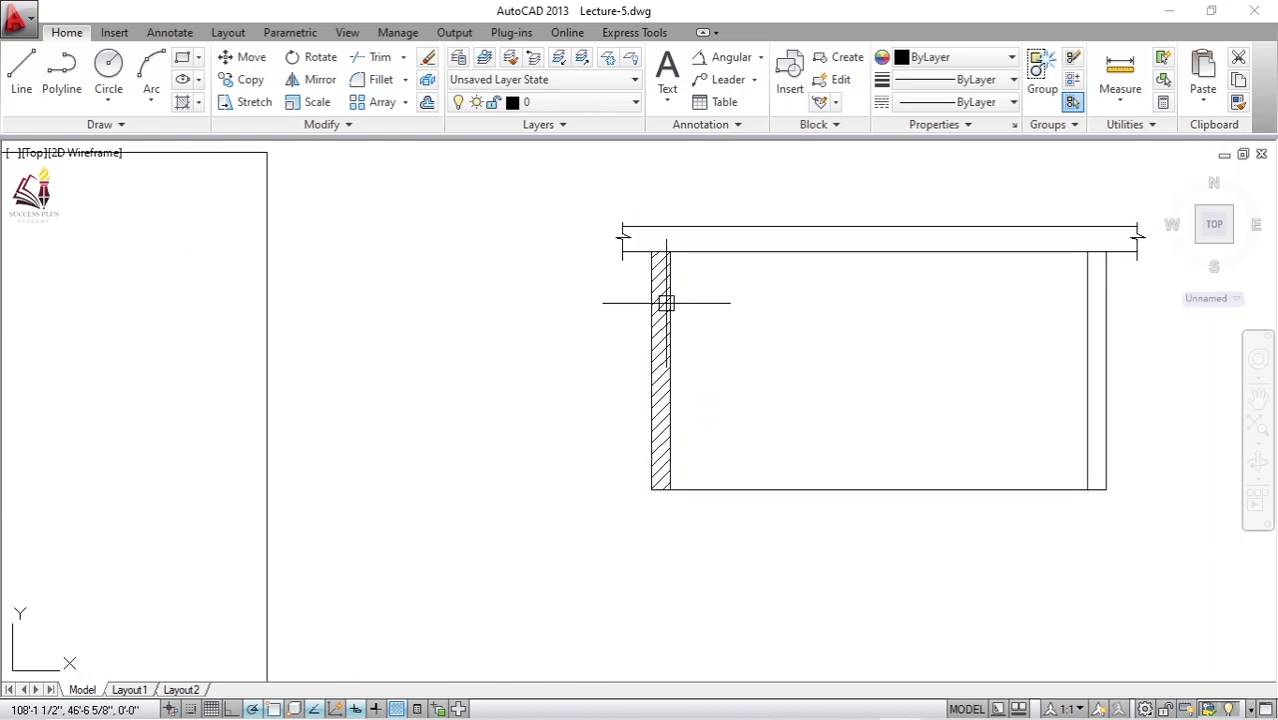
drag(666, 302, 670, 288)
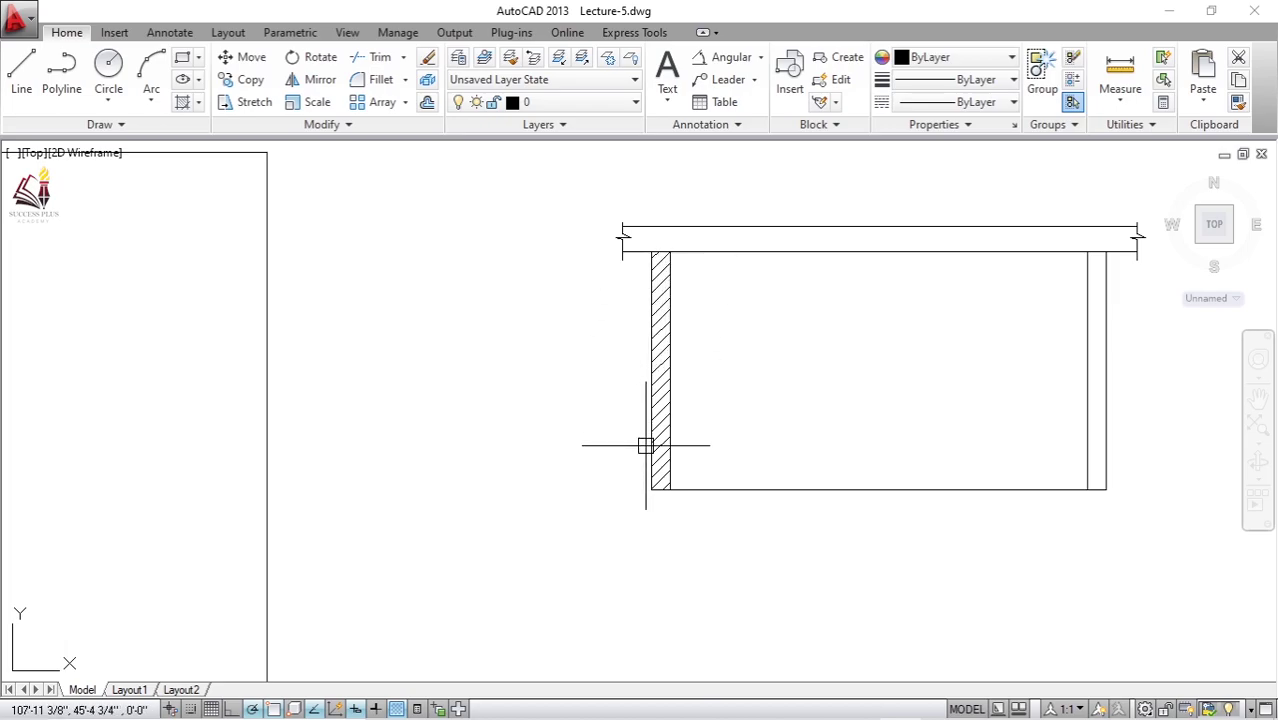
scroll(645, 442, down, 4)
Step: Pan back to the question sheet showing questions 92 and 93
middle_drag(294, 514, 474, 379)
middle_drag(143, 572, 238, 482)
middle_drag(228, 680, 228, 571)
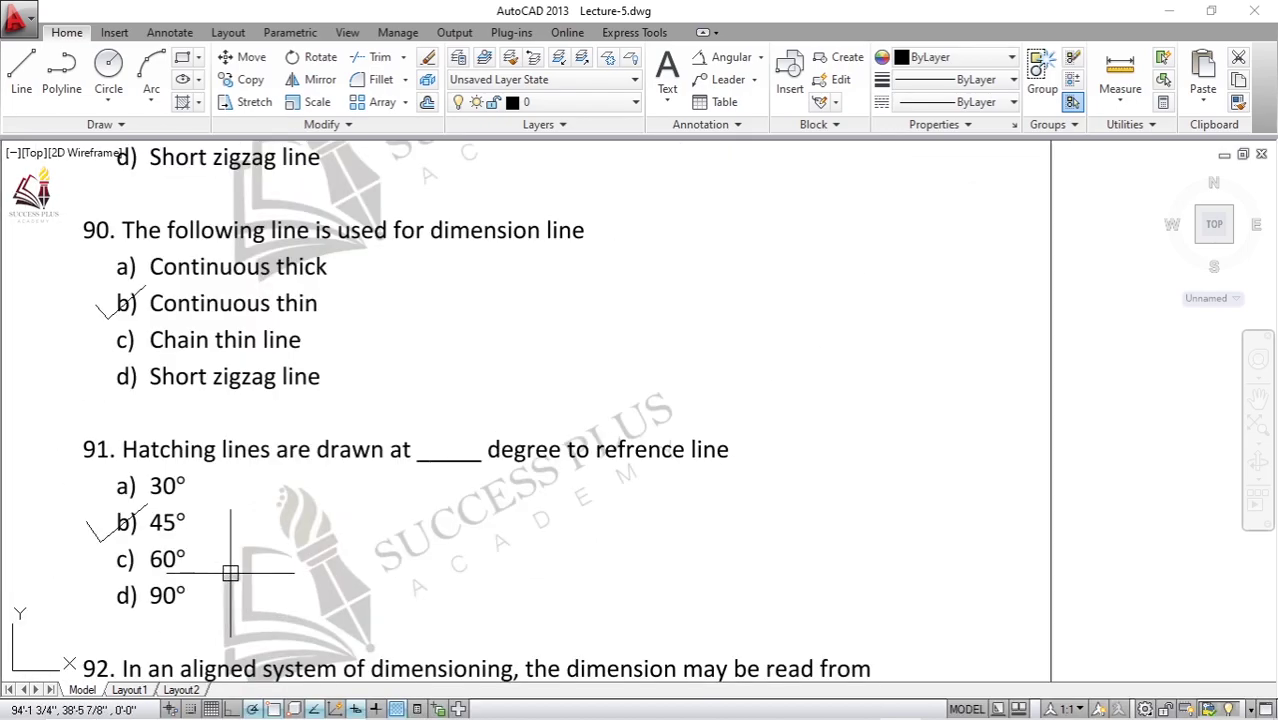
middle_drag(285, 454, 290, 294)
middle_drag(212, 256, 290, 349)
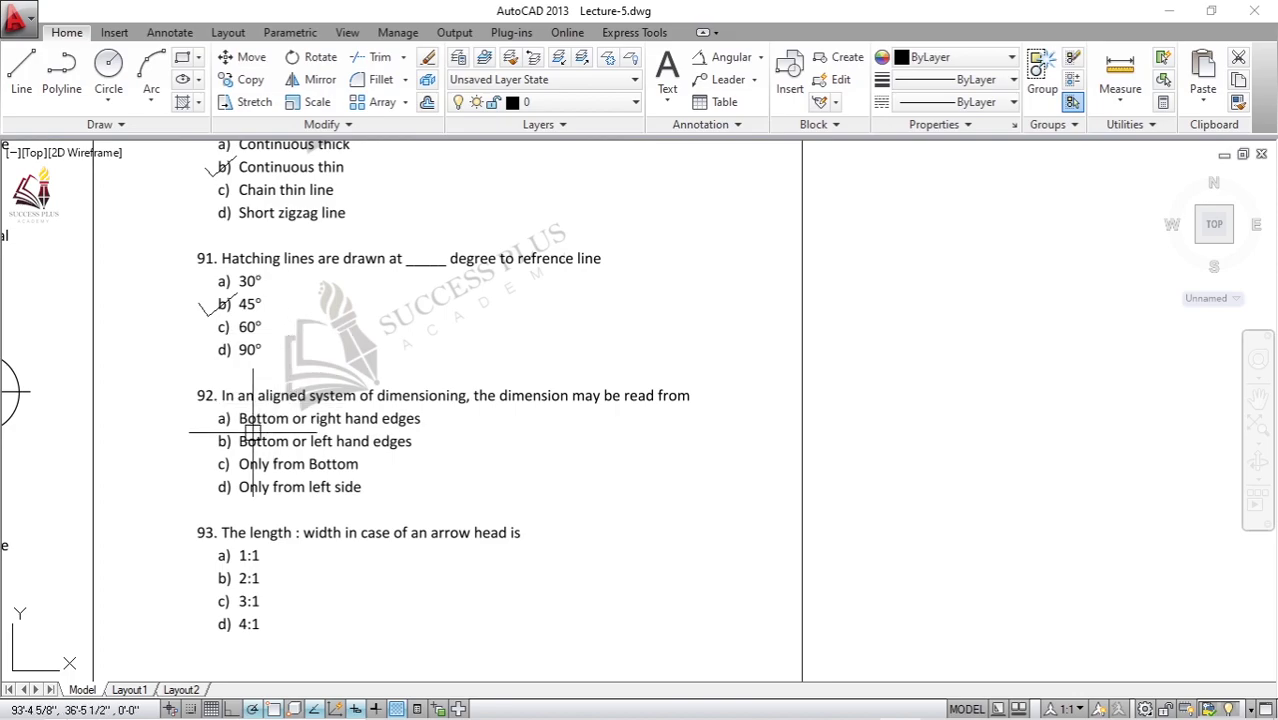
scroll(249, 436, up, 2)
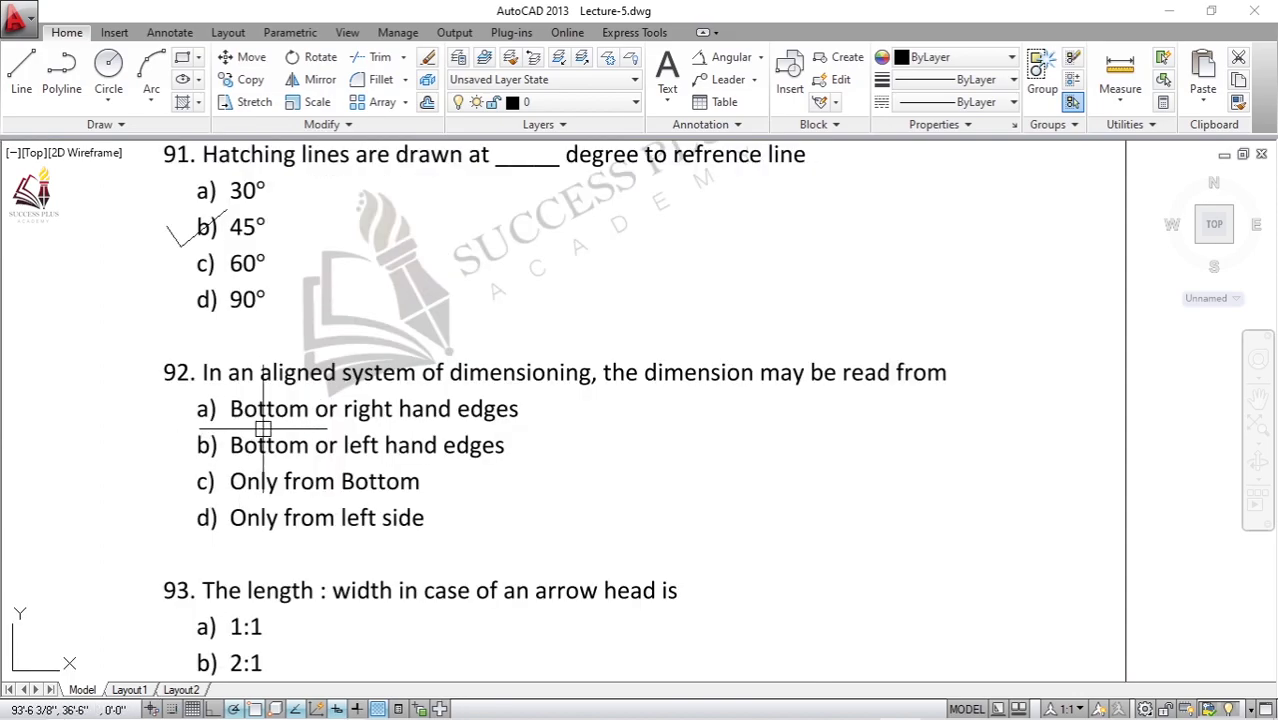
mouse_move(243, 420)
middle_down()
mouse_move(317, 382)
mouse_move(379, 385)
middle_up()
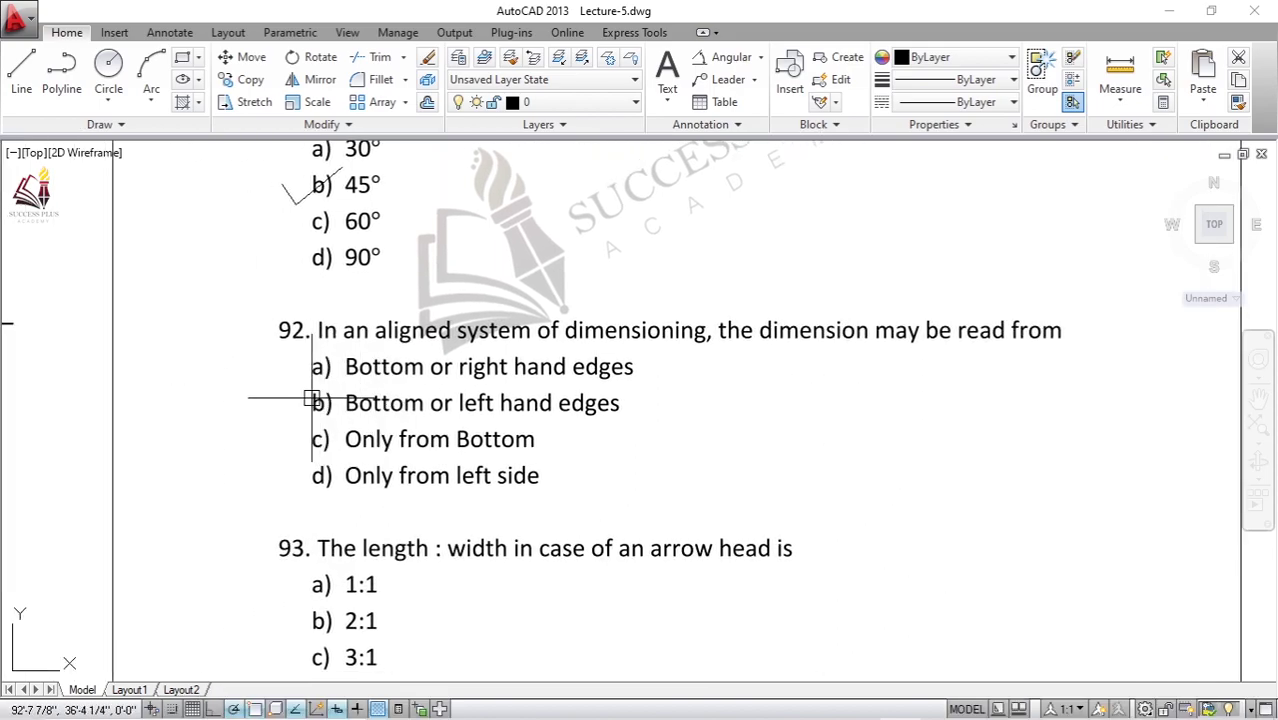
scroll(311, 397, up, 2)
Step: Draw a tick mark beside option a) of question 92
text(l)
key(Return)
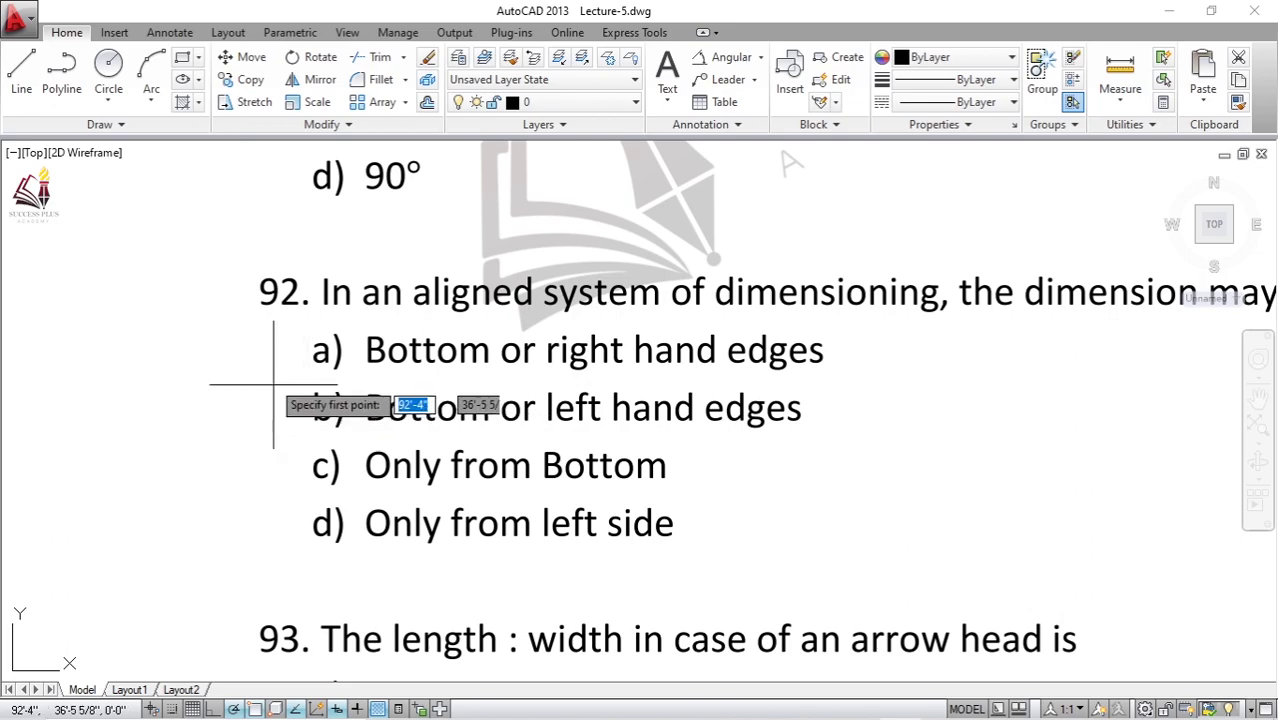
click(262, 398)
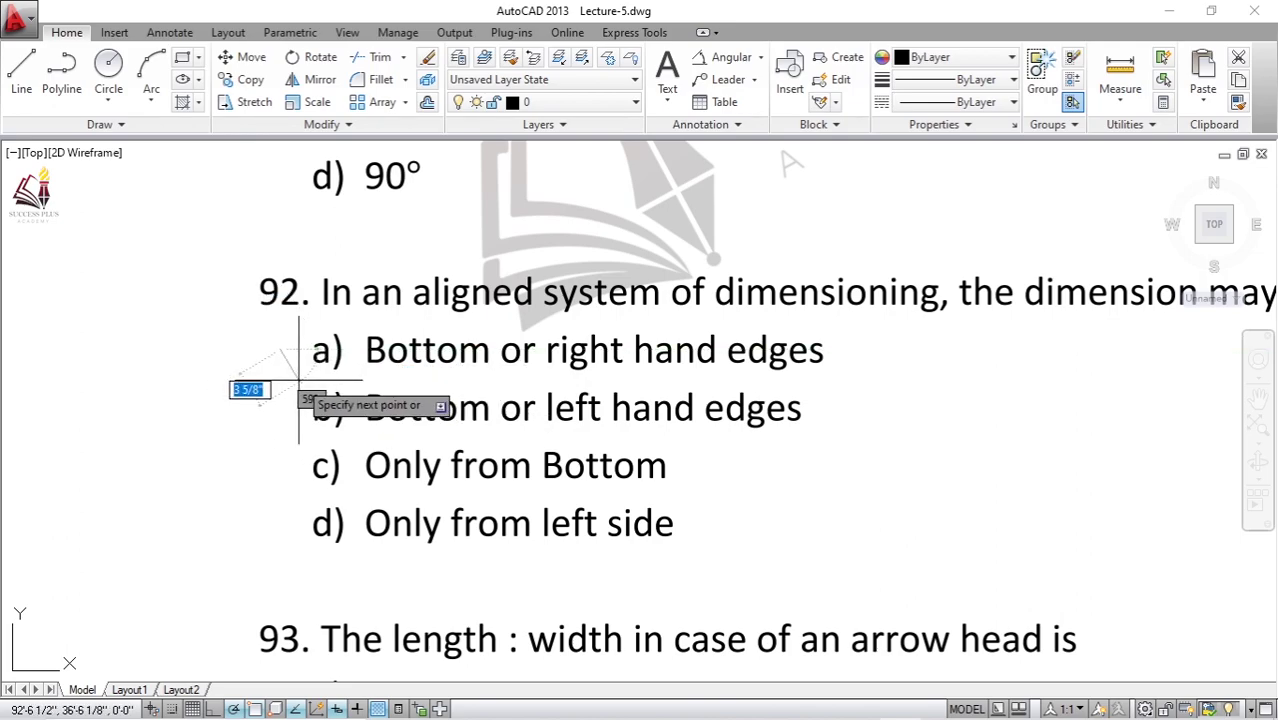
click(296, 376)
click(381, 331)
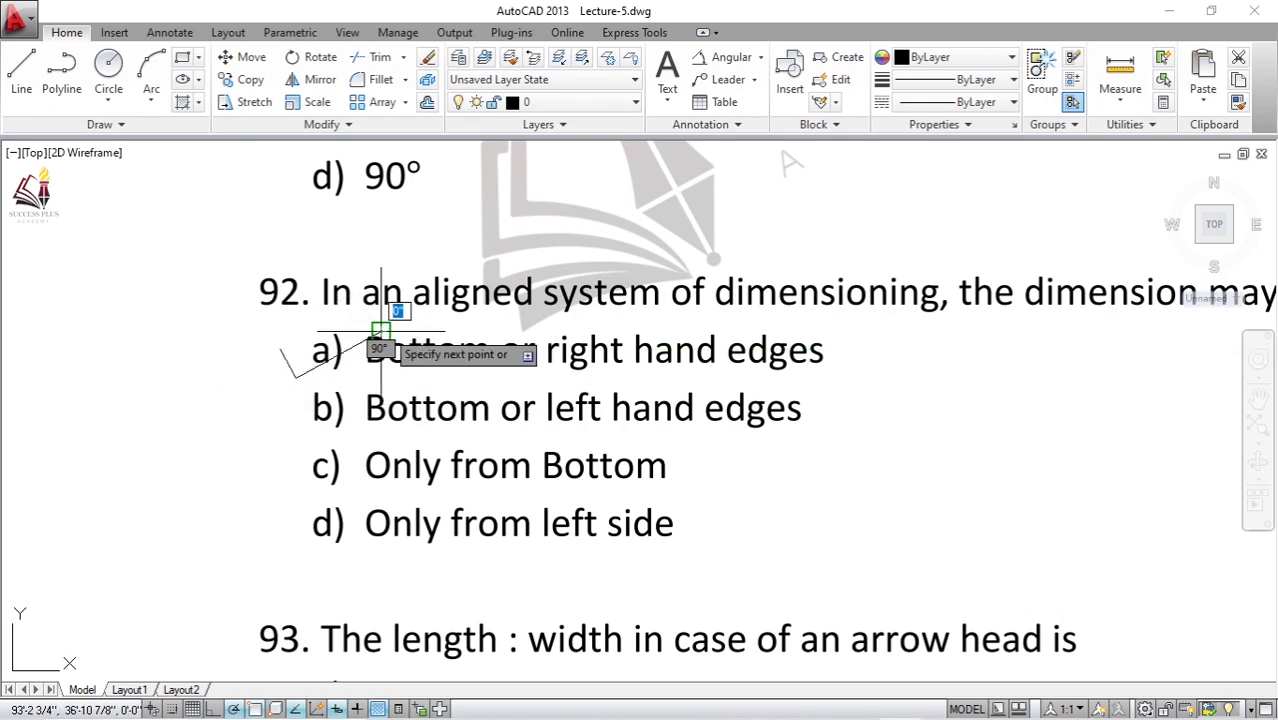
key(Return)
Step: Pan and zoom to show question 93's four ratio options
scroll(469, 317, down, 2)
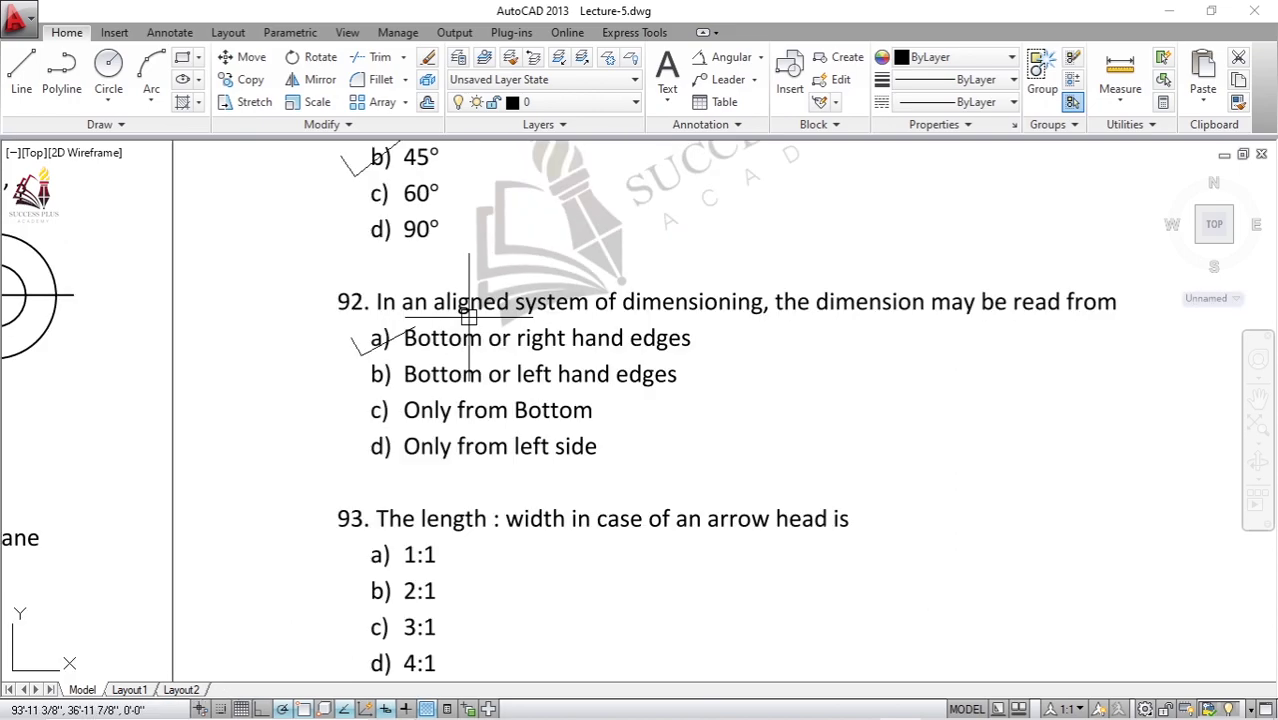
scroll(376, 384, up, 2)
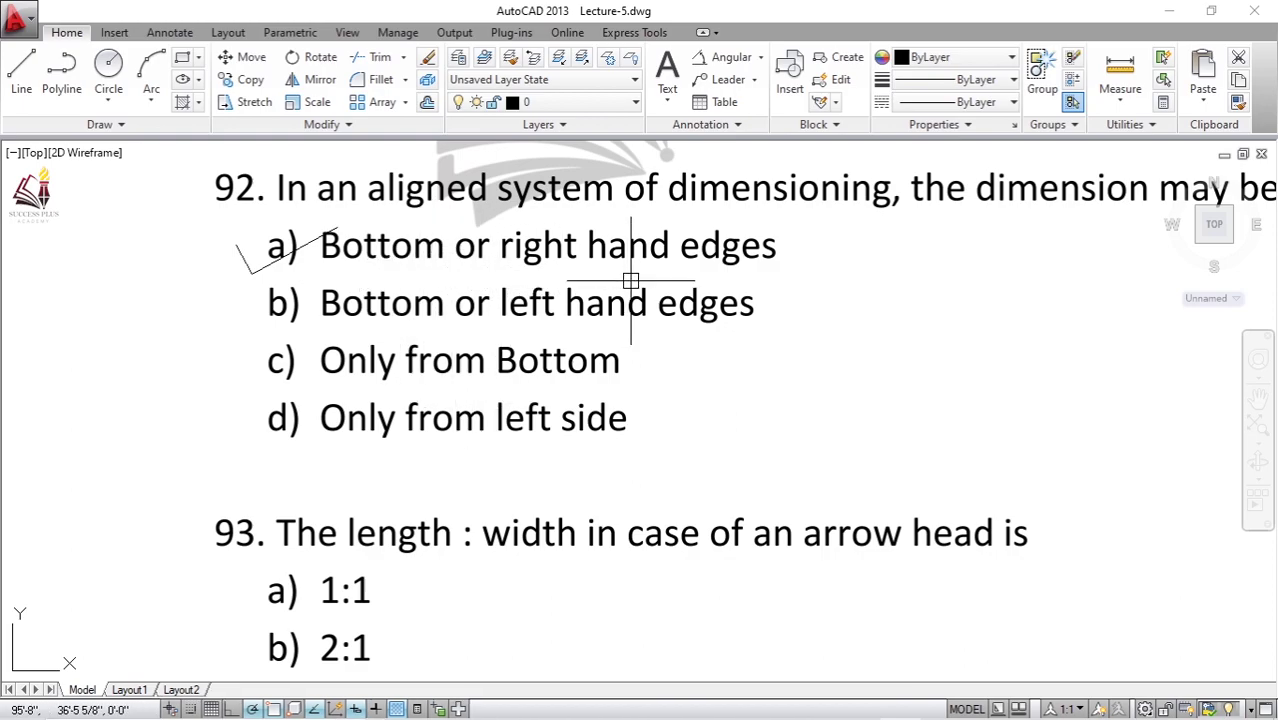
scroll(634, 328, down, 1)
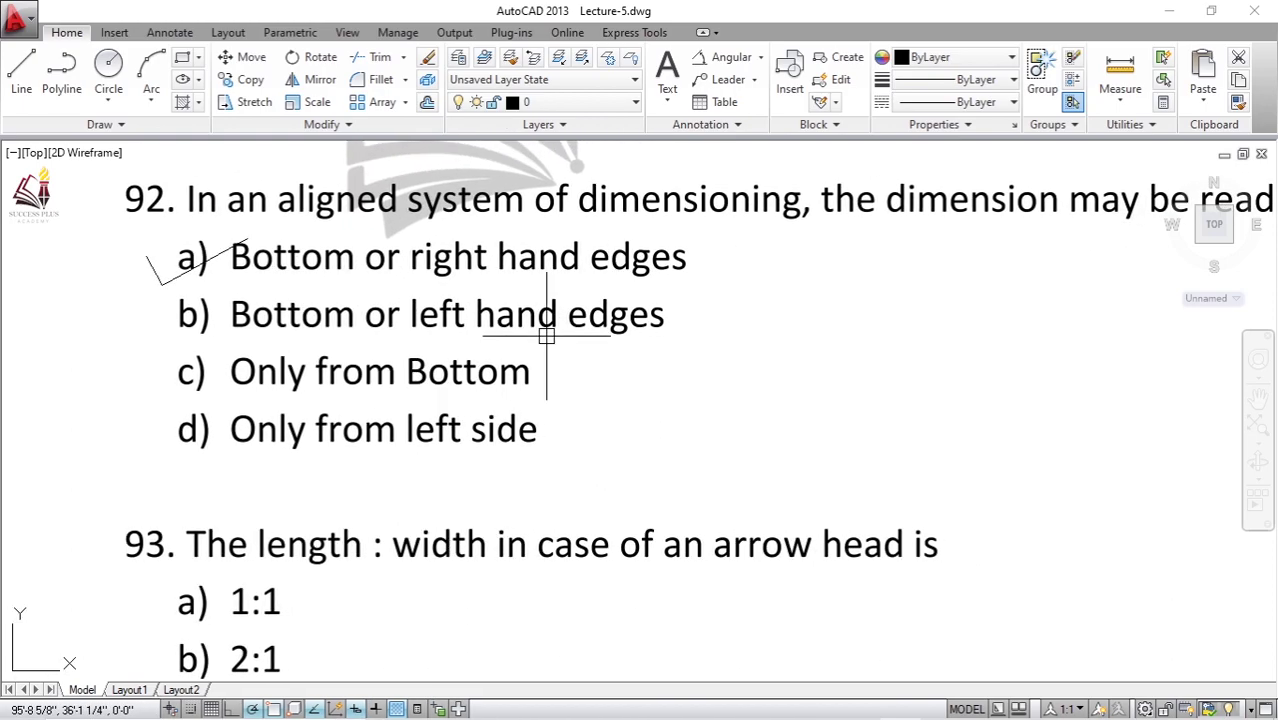
scroll(485, 400, down, 2)
middle_drag(385, 536, 352, 427)
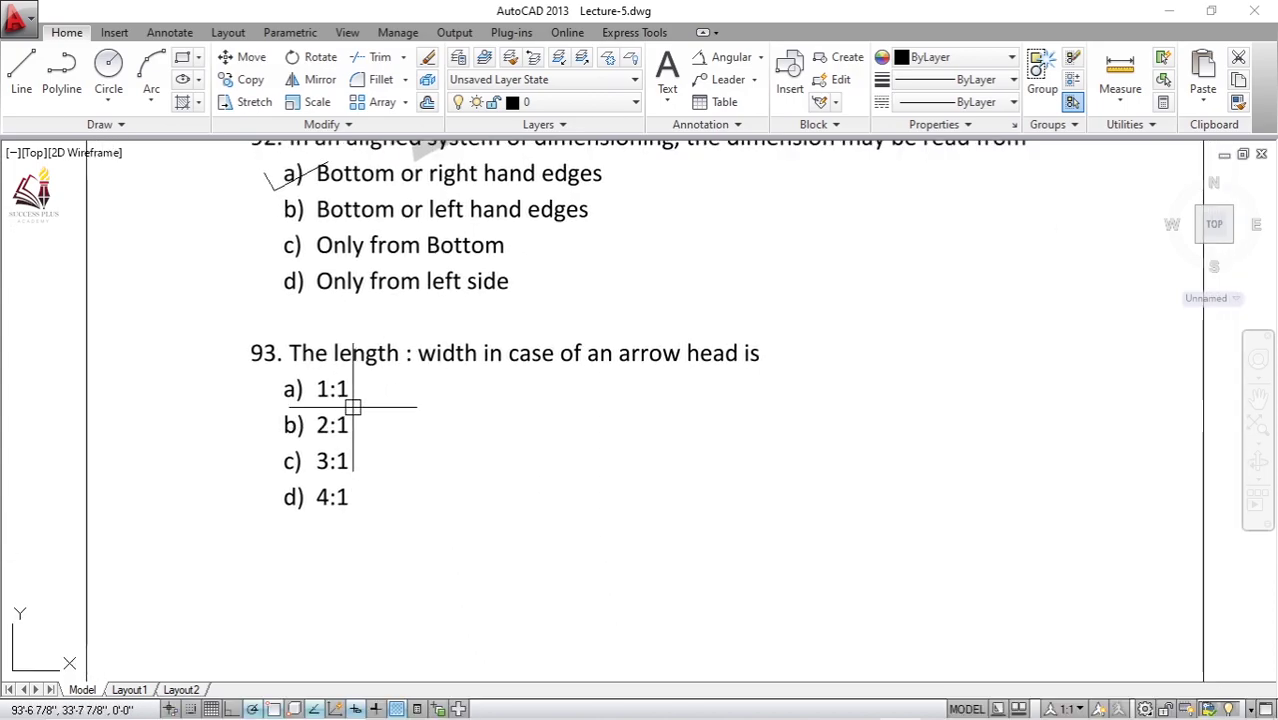
middle_drag(413, 438, 318, 406)
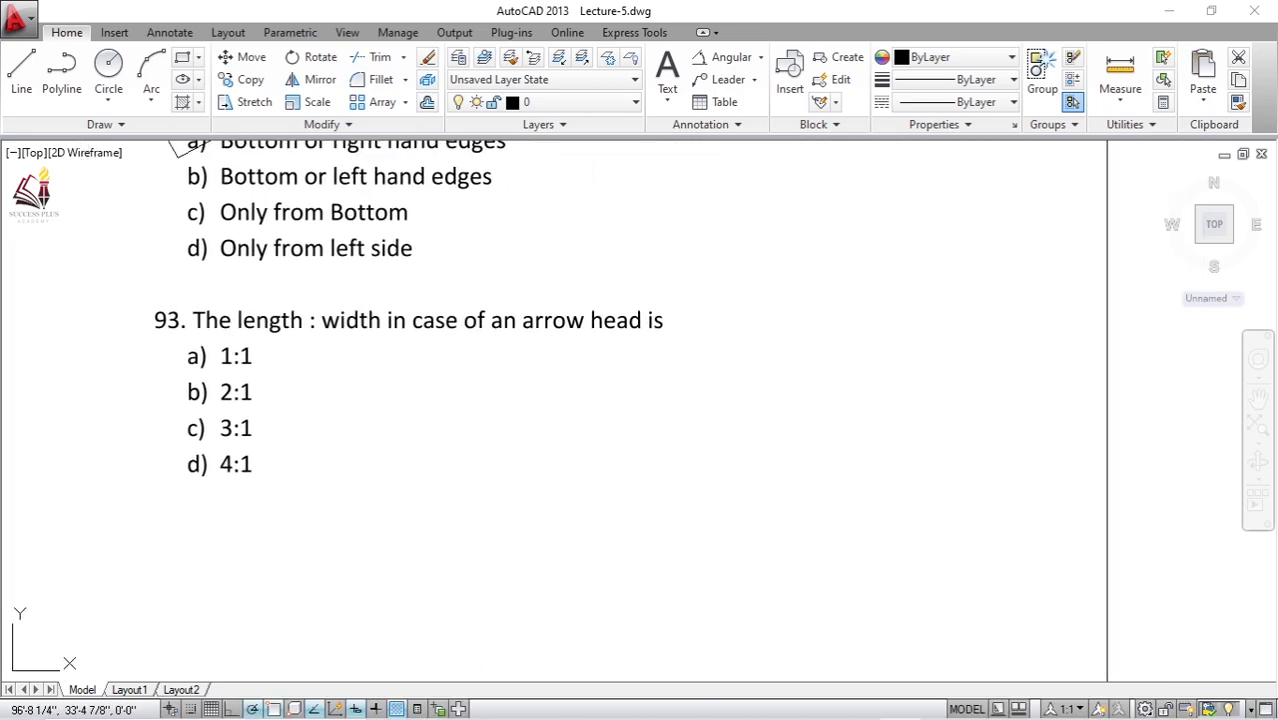
Step: Draw a quick leader with a horizontal segment beside question 93
text(L)
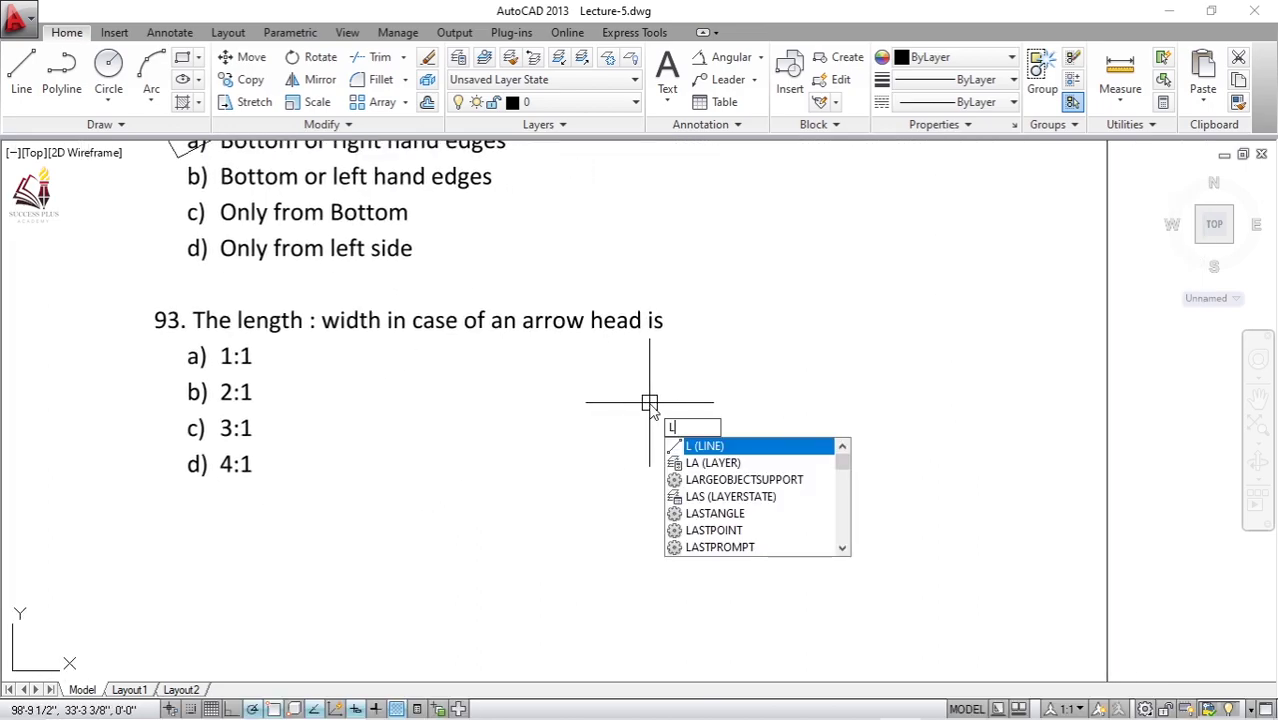
text(E)
key(Return)
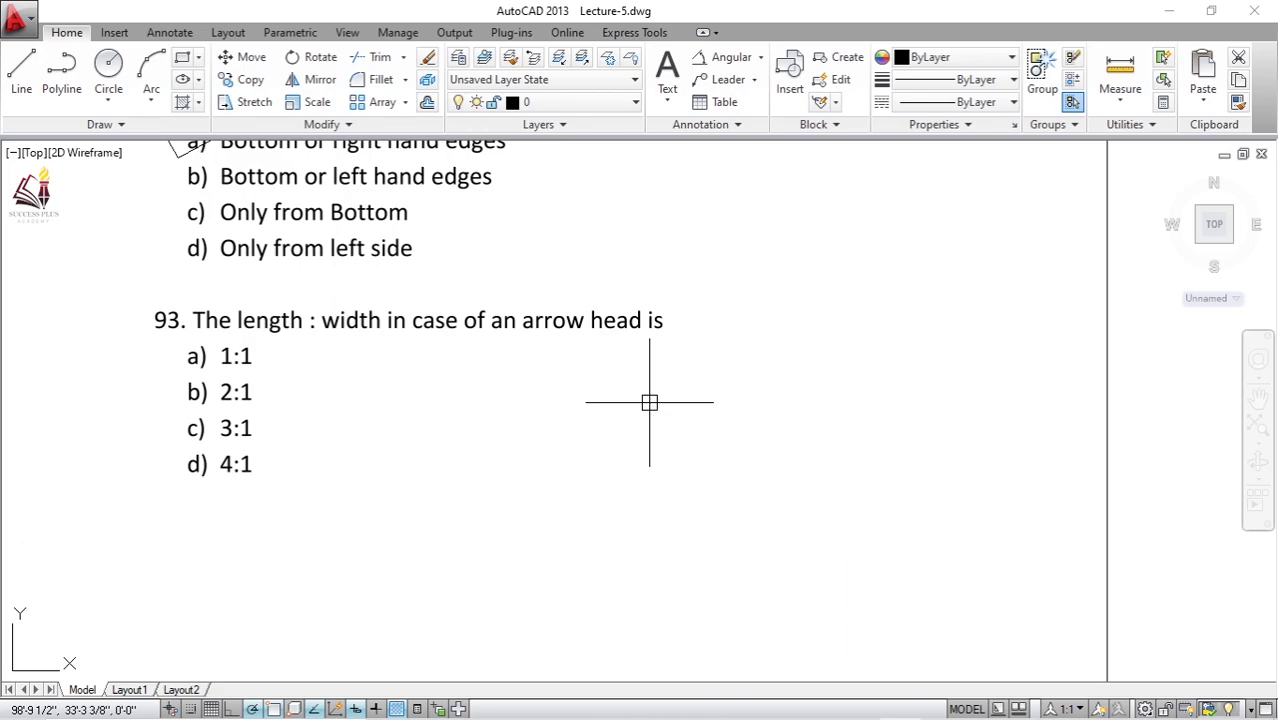
text(LE)
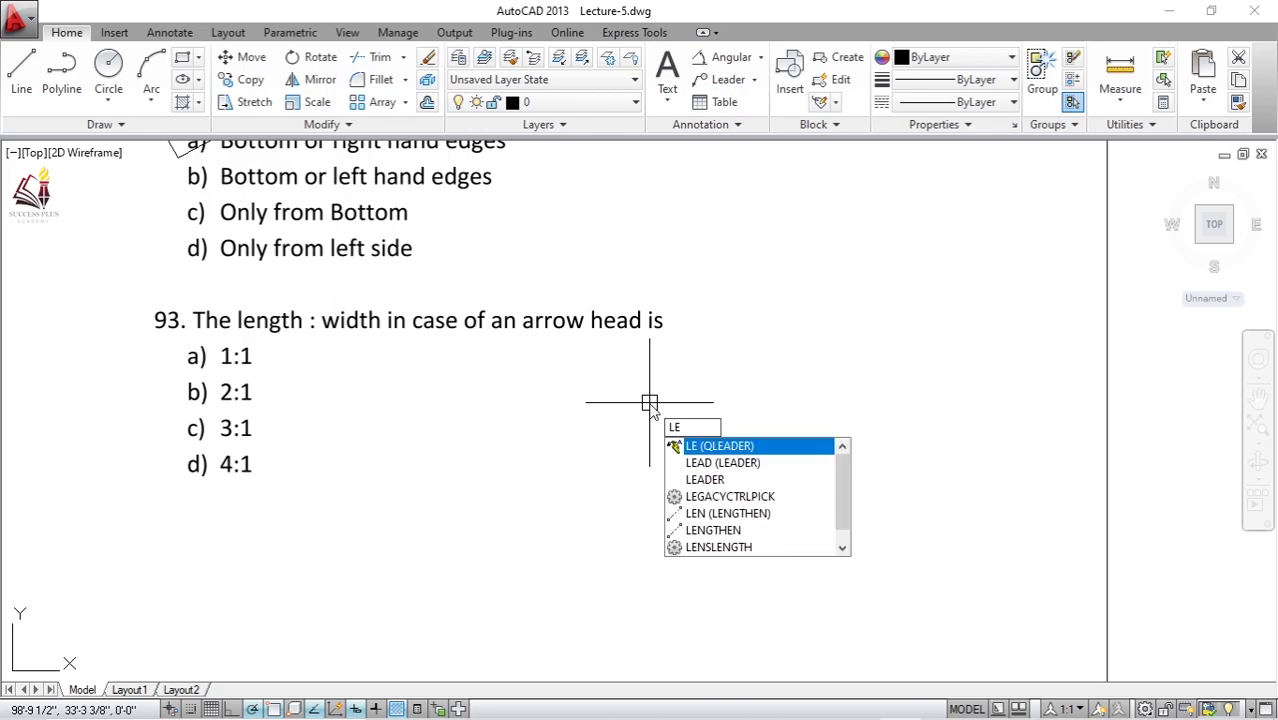
key(Return)
click(736, 403)
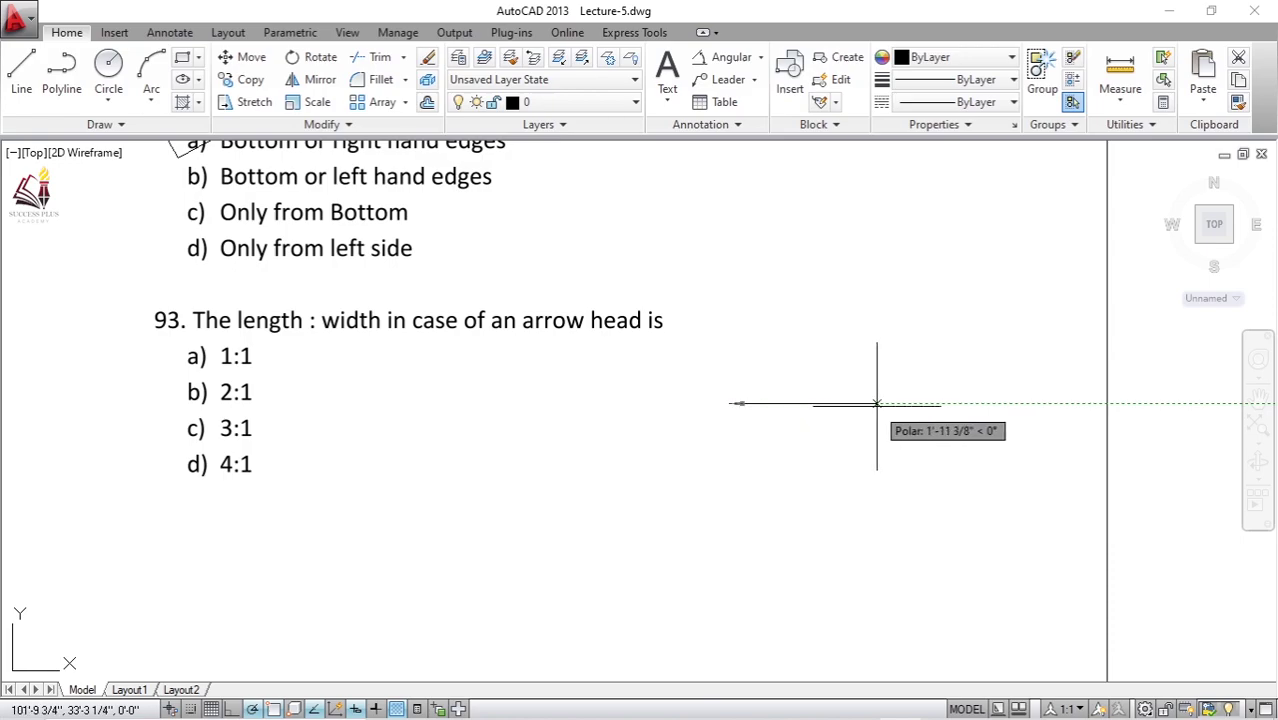
click(879, 405)
scroll(740, 400, up, 3)
scroll(720, 395, up, 2)
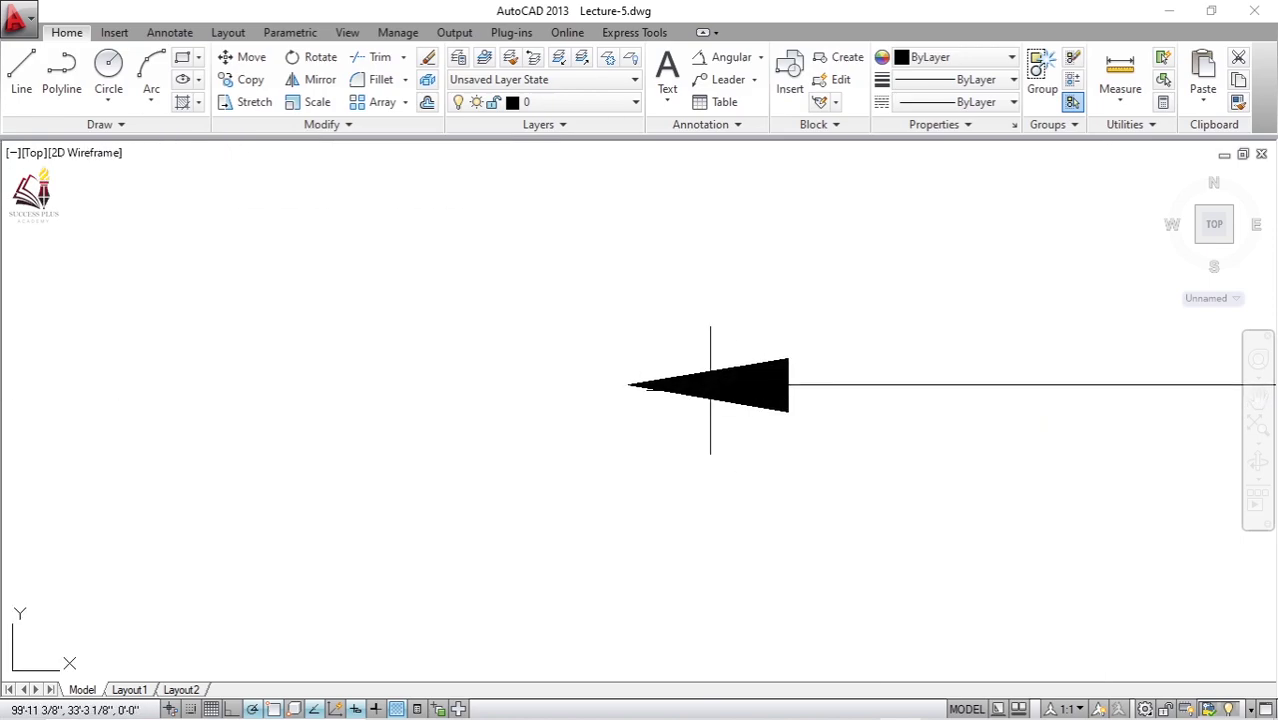
scroll(710, 390, down, 3)
Step: Set the leader's arrow size to 10" in Quick Properties
click(800, 390)
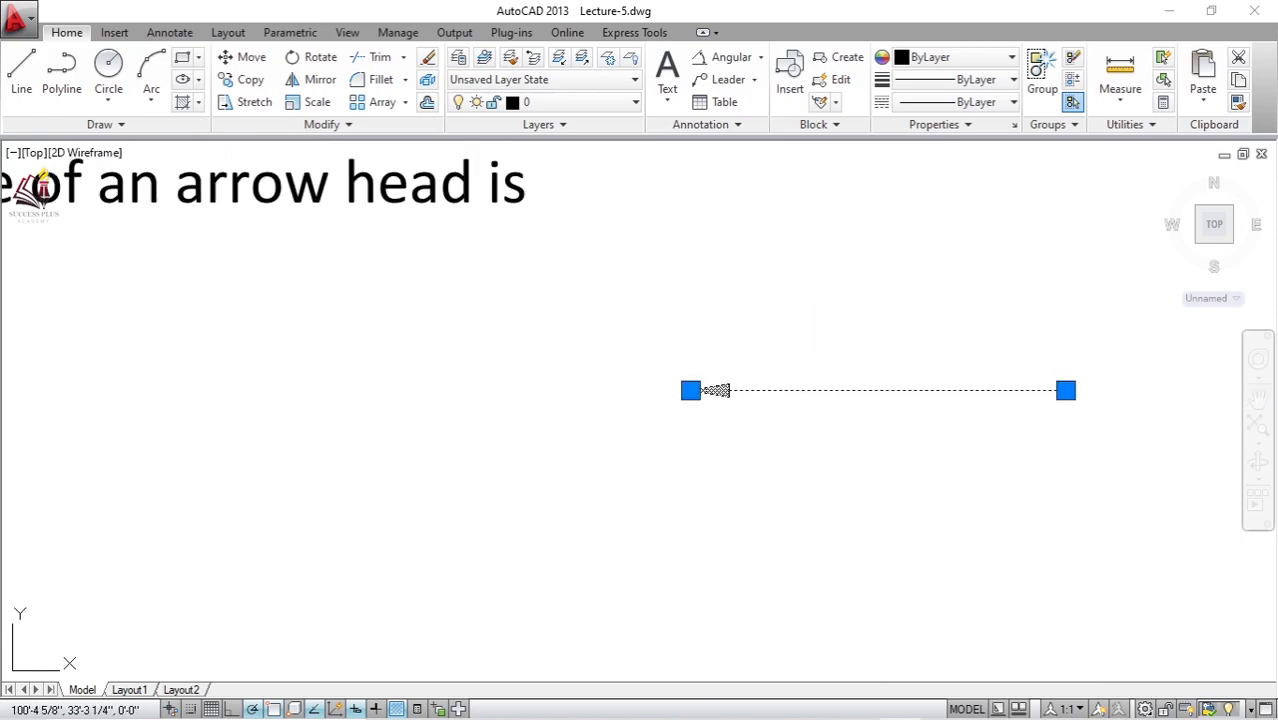
right_click(794, 389)
click(866, 706)
click(1075, 470)
text(10")
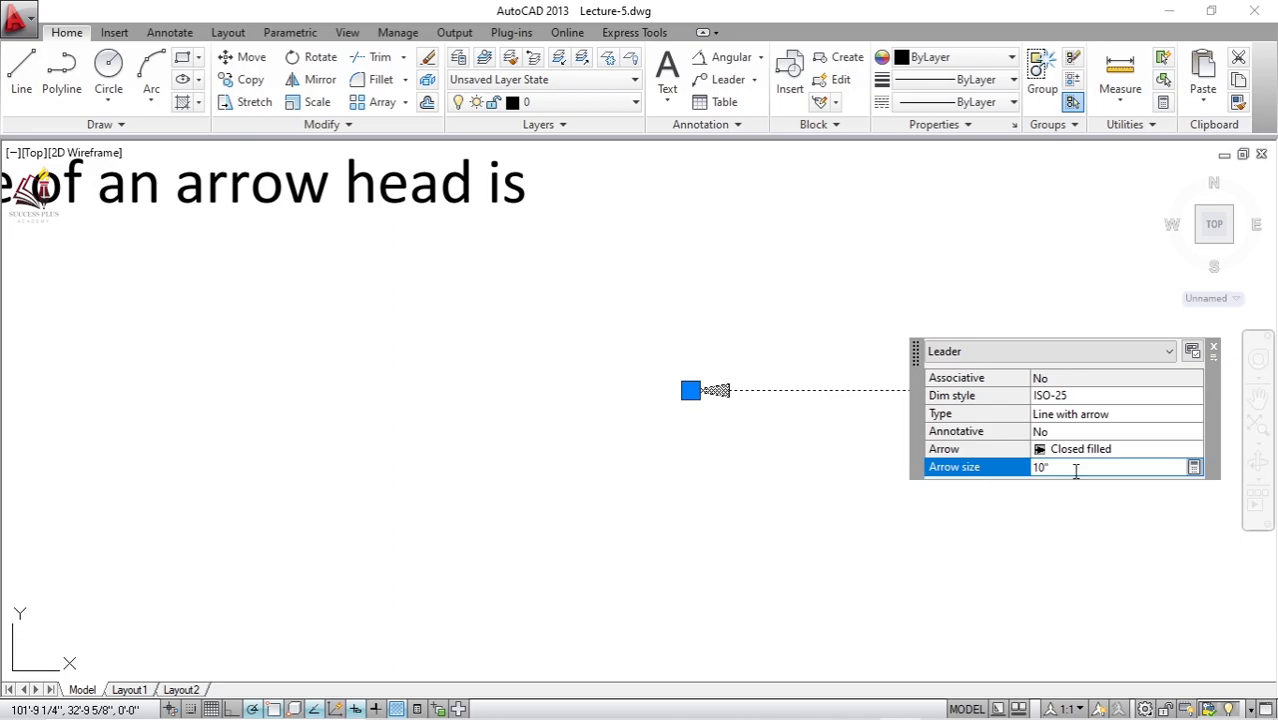
key(Return)
key(Escape)
Step: Stretch the leader's right end grip further to the right
scroll(795, 425, down, 4)
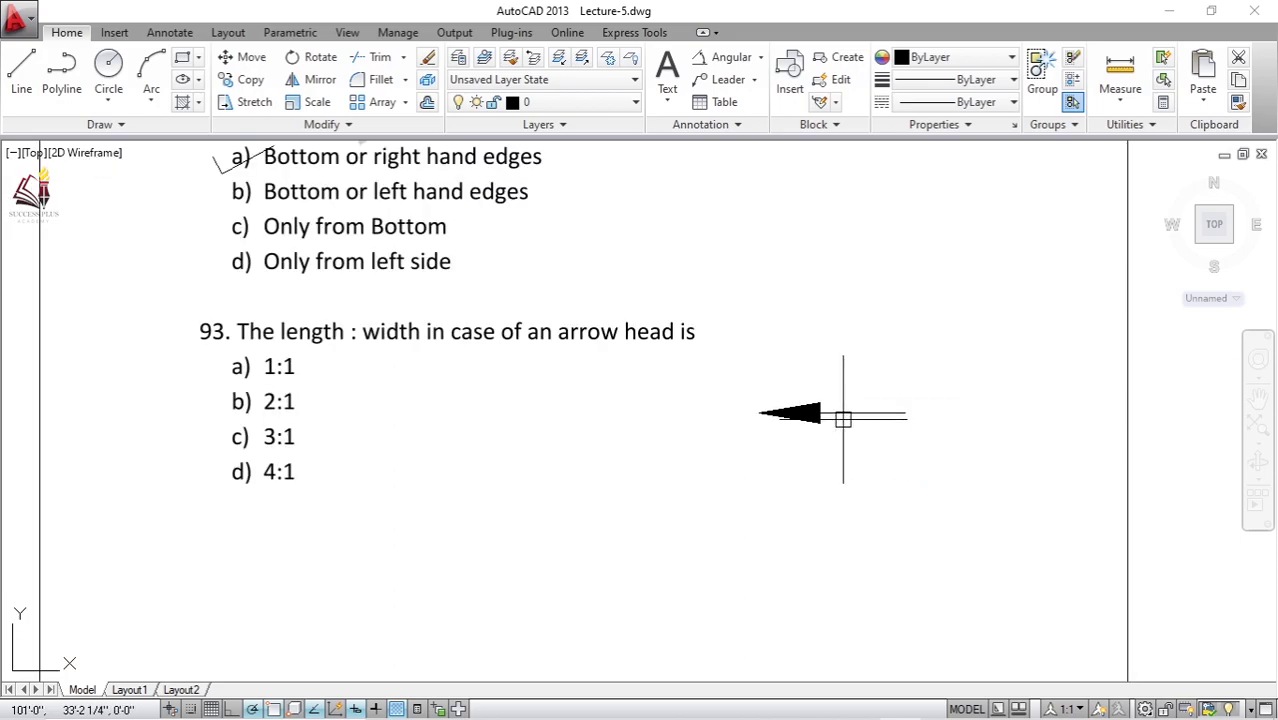
click(843, 416)
click(904, 412)
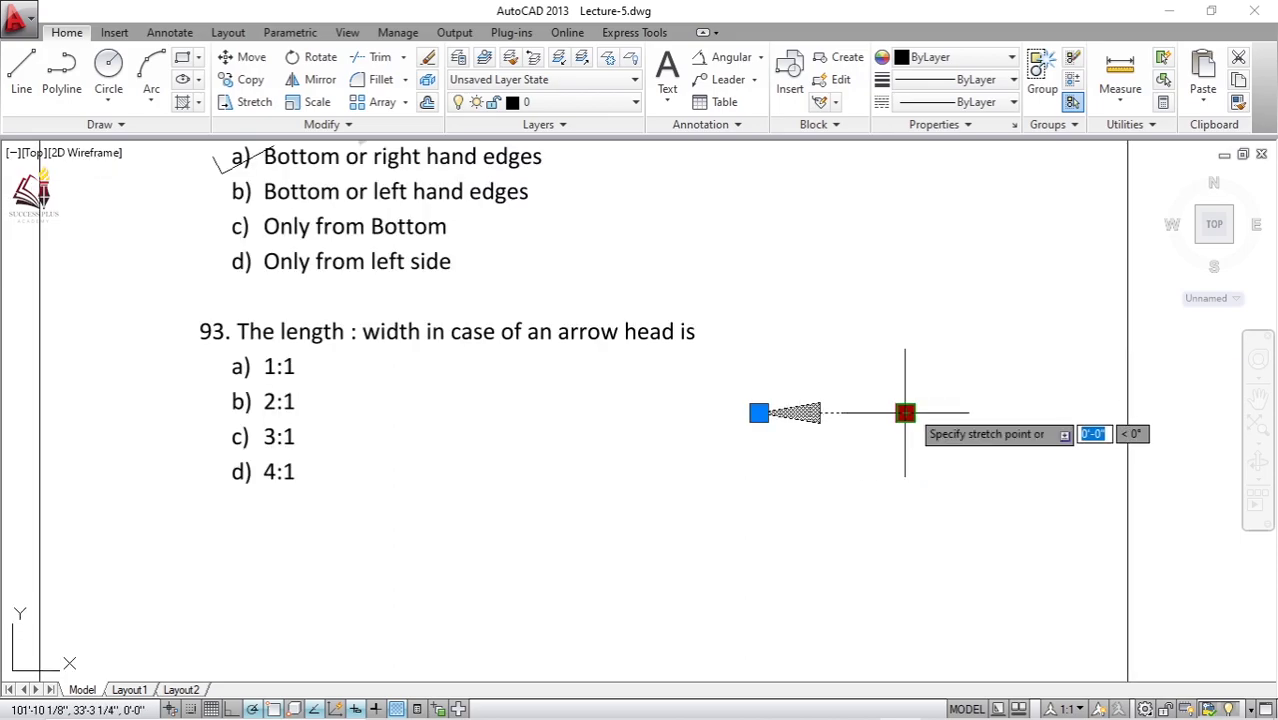
click(1008, 412)
key(Escape)
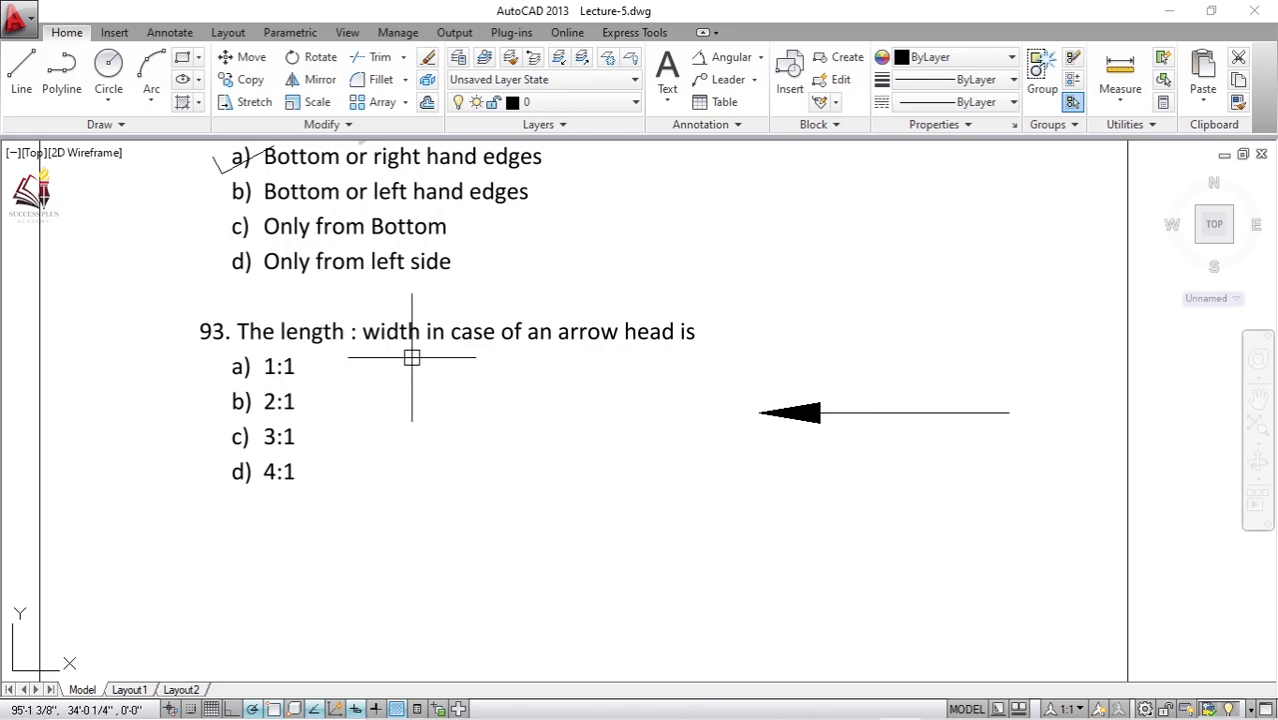
Step: Draw a vertical line straight down from the arrowhead tip
scroll(790, 420, up, 2)
scroll(801, 428, up, 2)
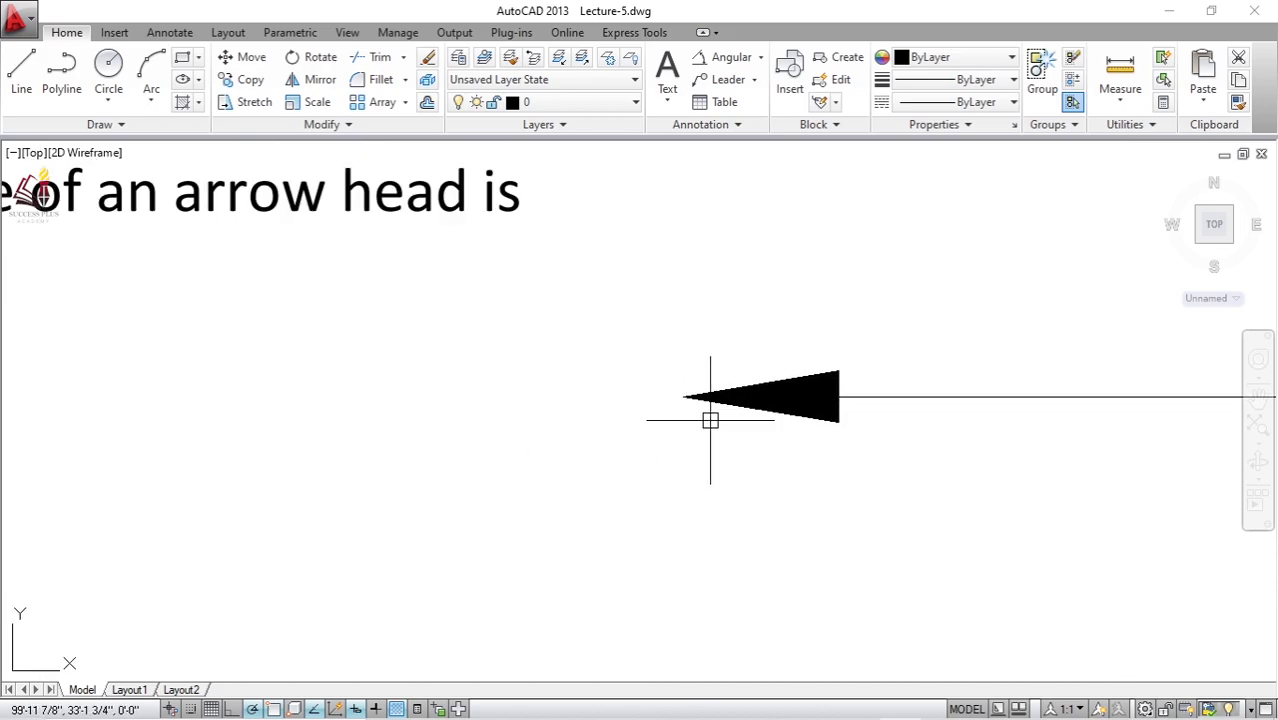
scroll(645, 428, up, 1)
scroll(545, 437, up, 1)
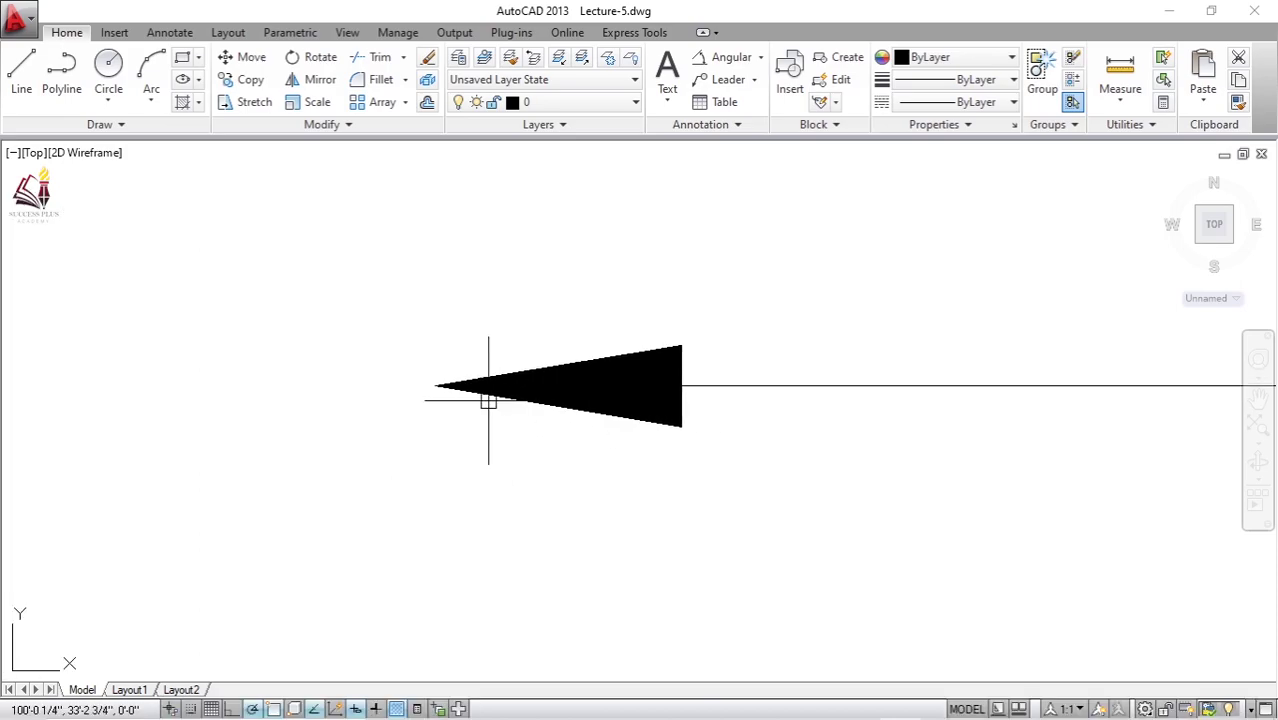
key(Return)
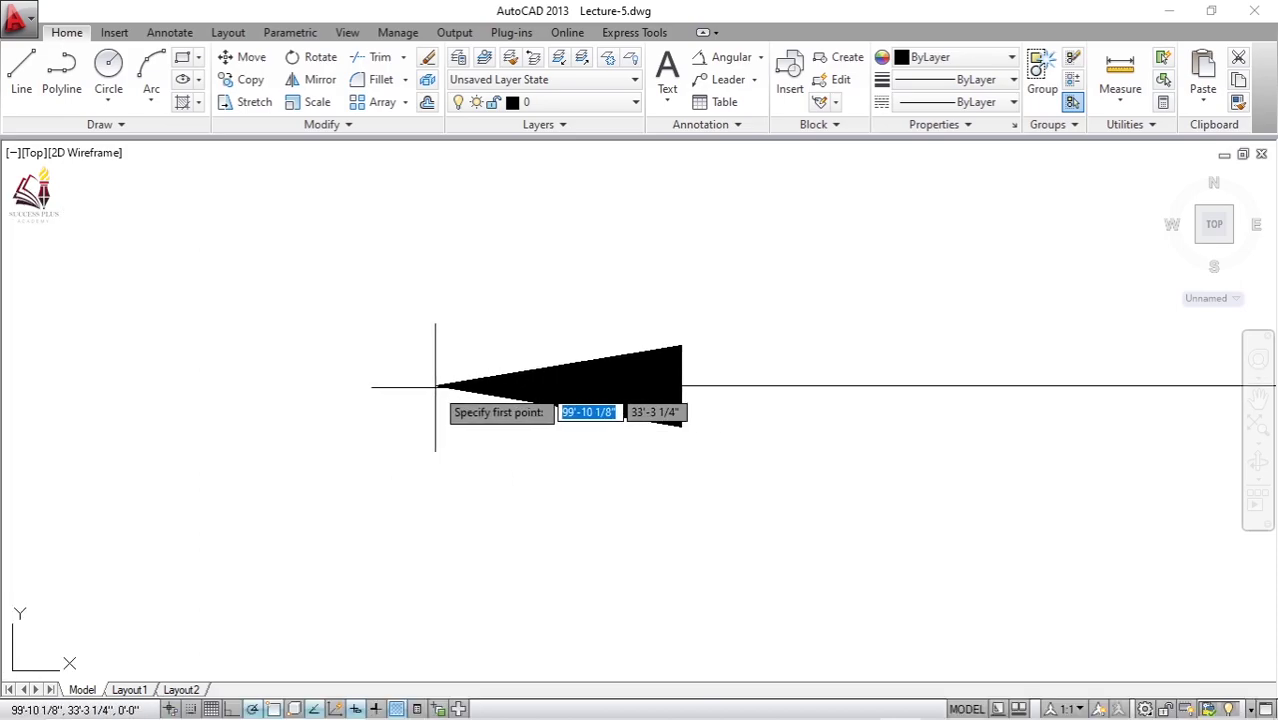
click(435, 385)
click(435, 468)
key(Return)
key(Return)
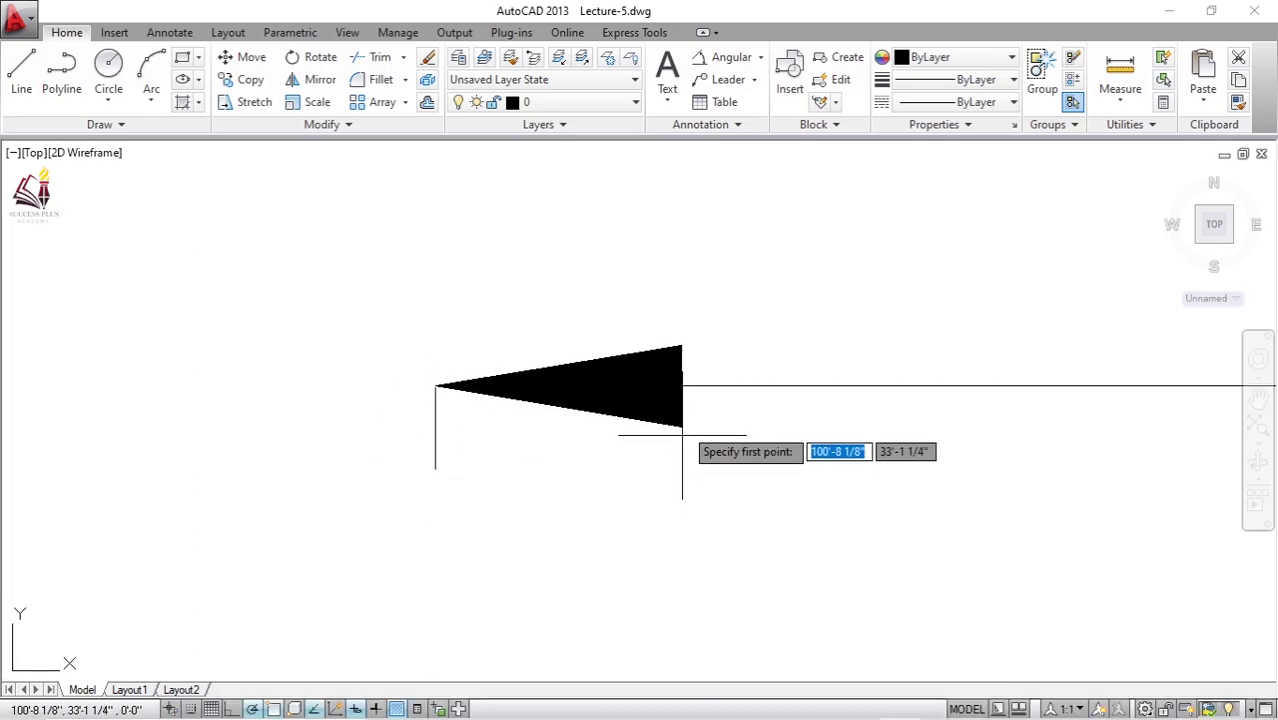
Step: Drop a line from the lower corner and dimension the arrowhead length as 10"
click(681, 426)
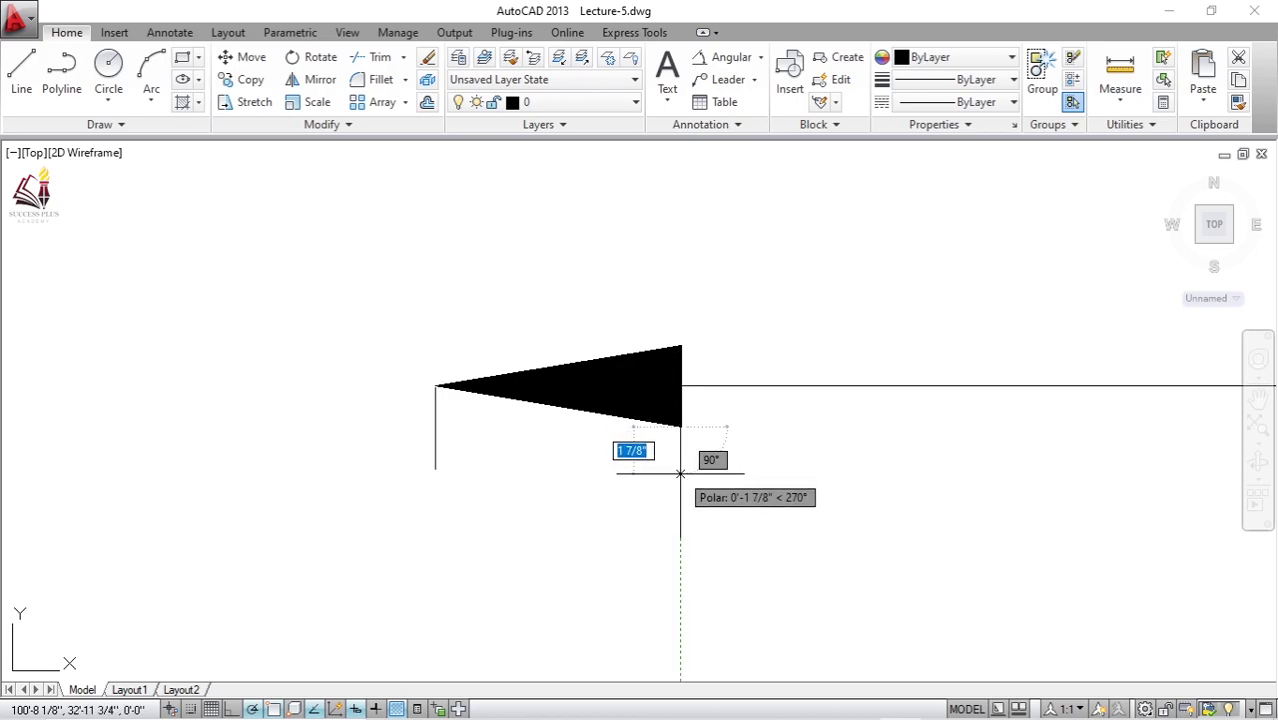
click(681, 471)
key(Return)
text(li)
key(Return)
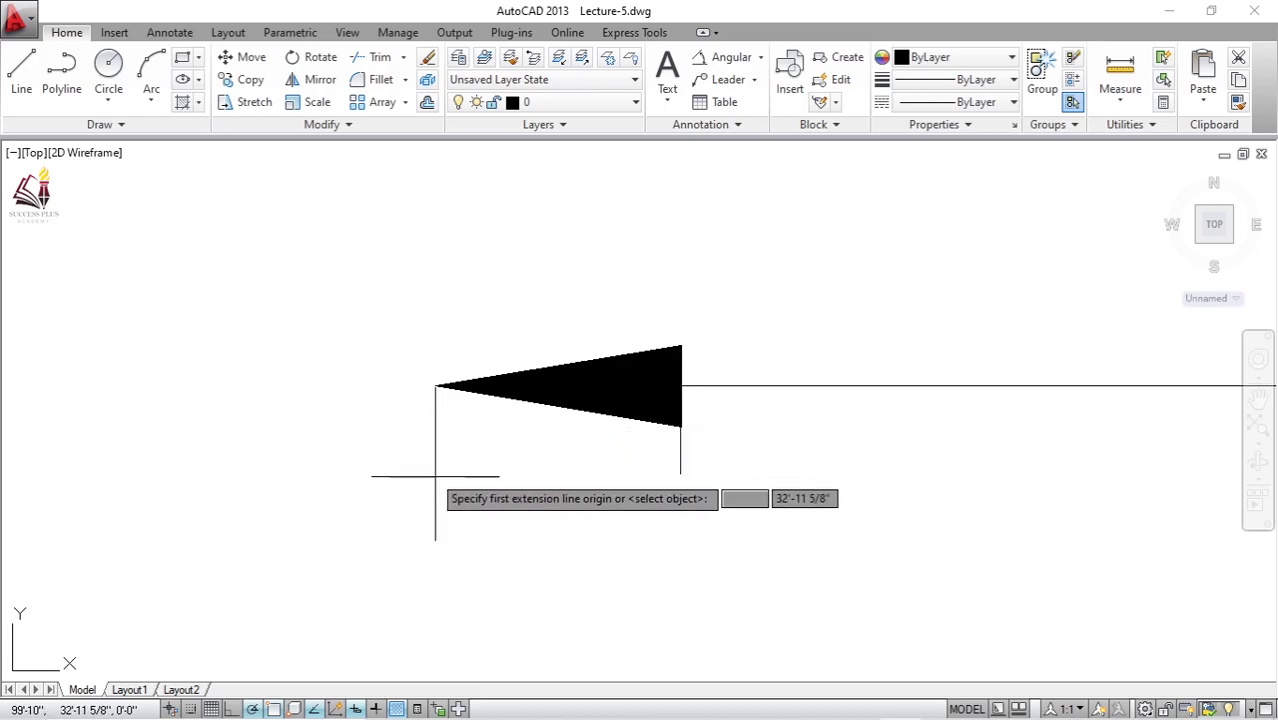
click(435, 470)
key(Escape)
key(Return)
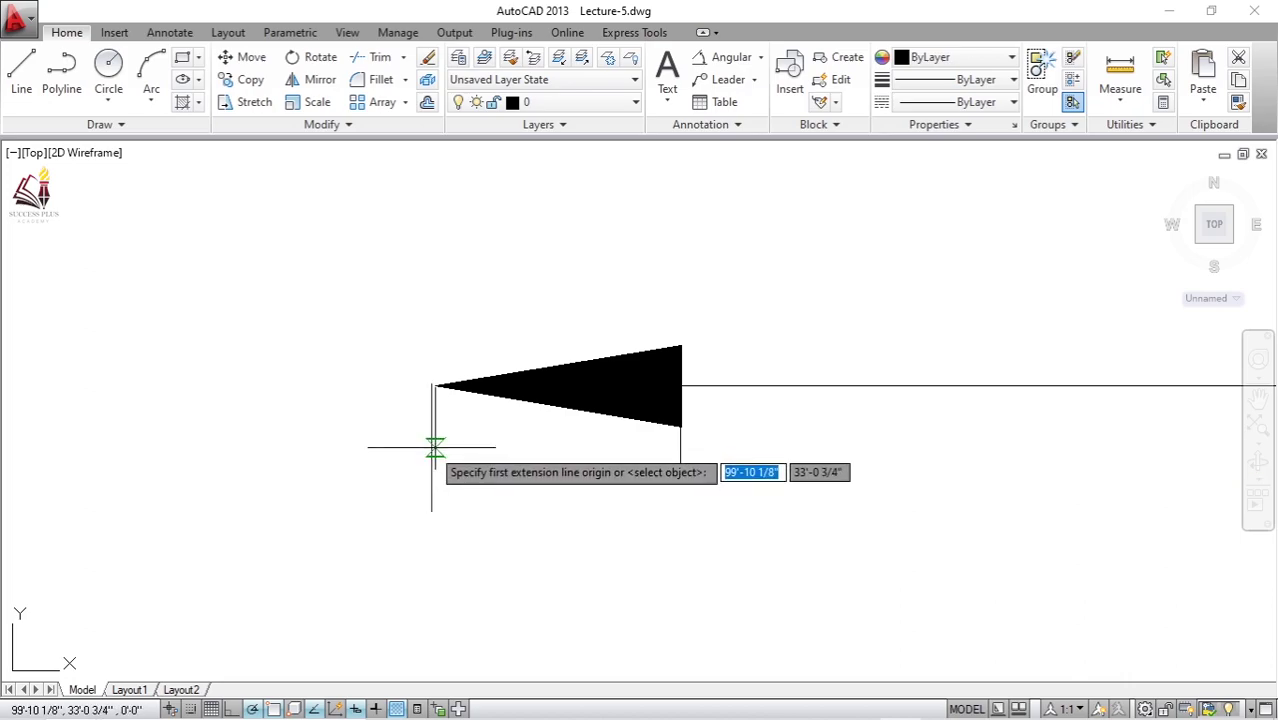
click(435, 447)
click(681, 447)
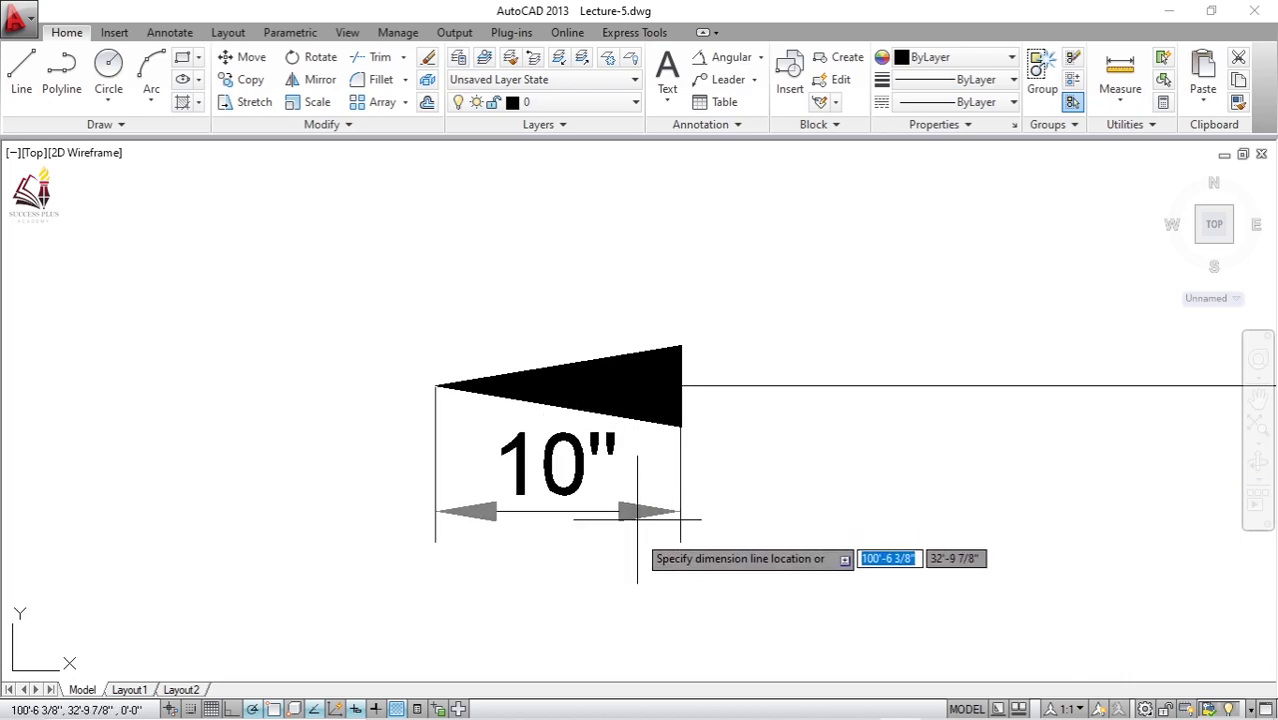
click(595, 595)
text(l)
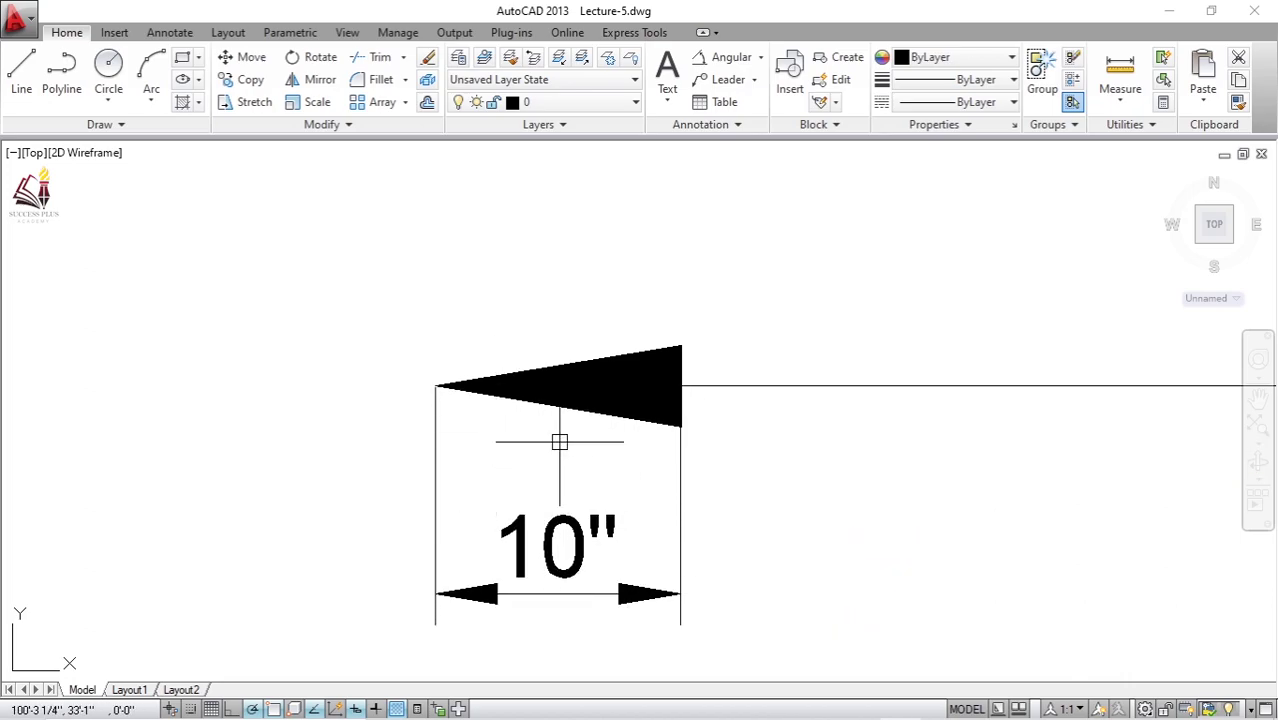
Step: Draw horizontal extension lines leftward from the arrowhead's top and lower corners
key(Return)
click(676, 347)
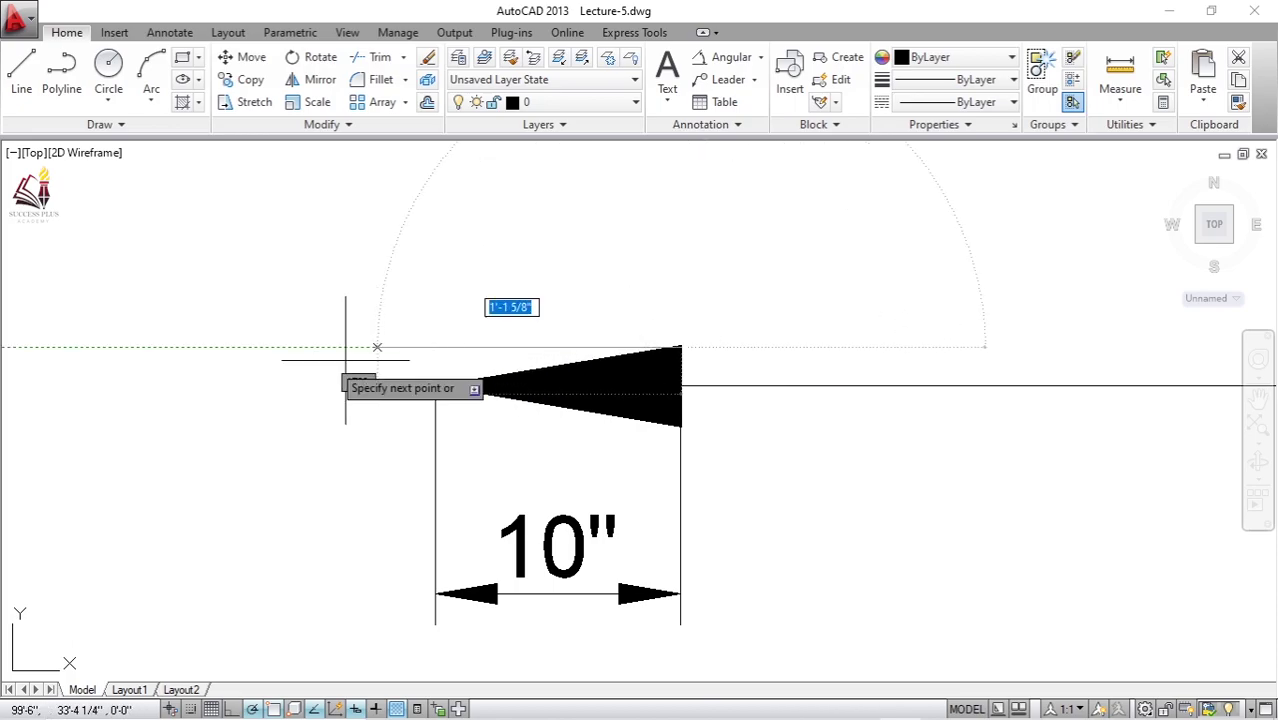
click(290, 347)
key(Return)
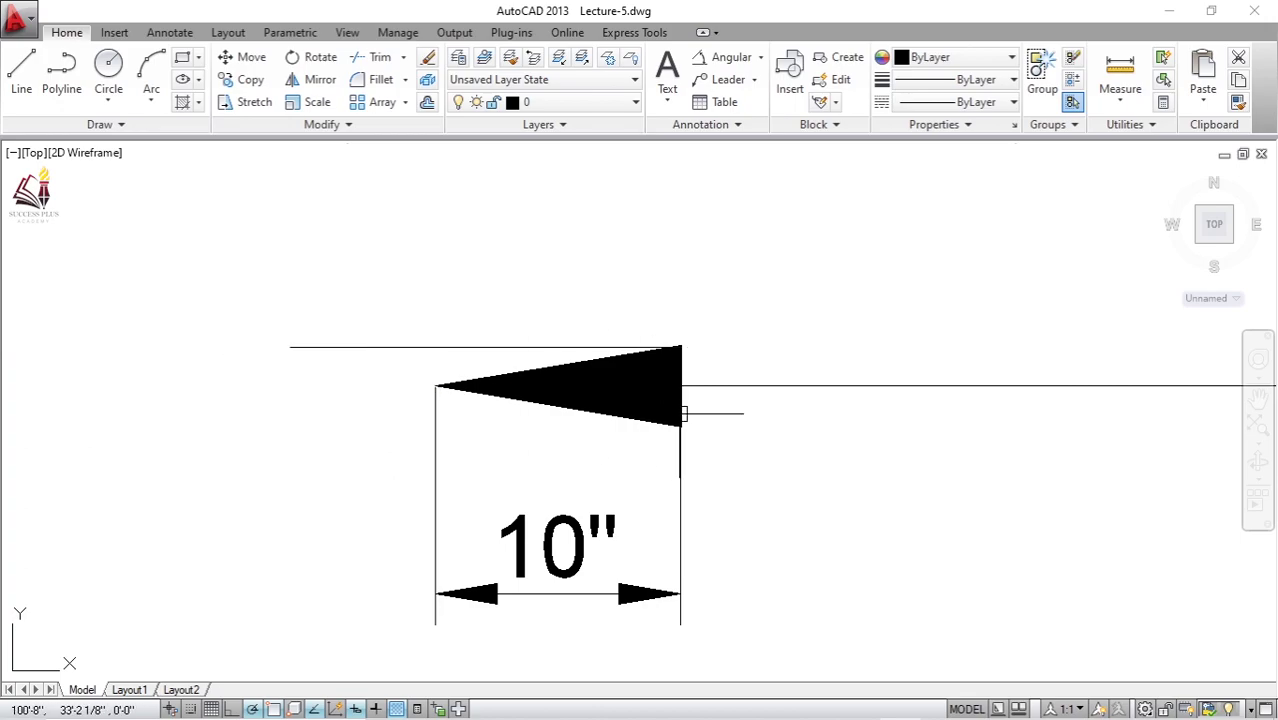
key(Return)
click(681, 427)
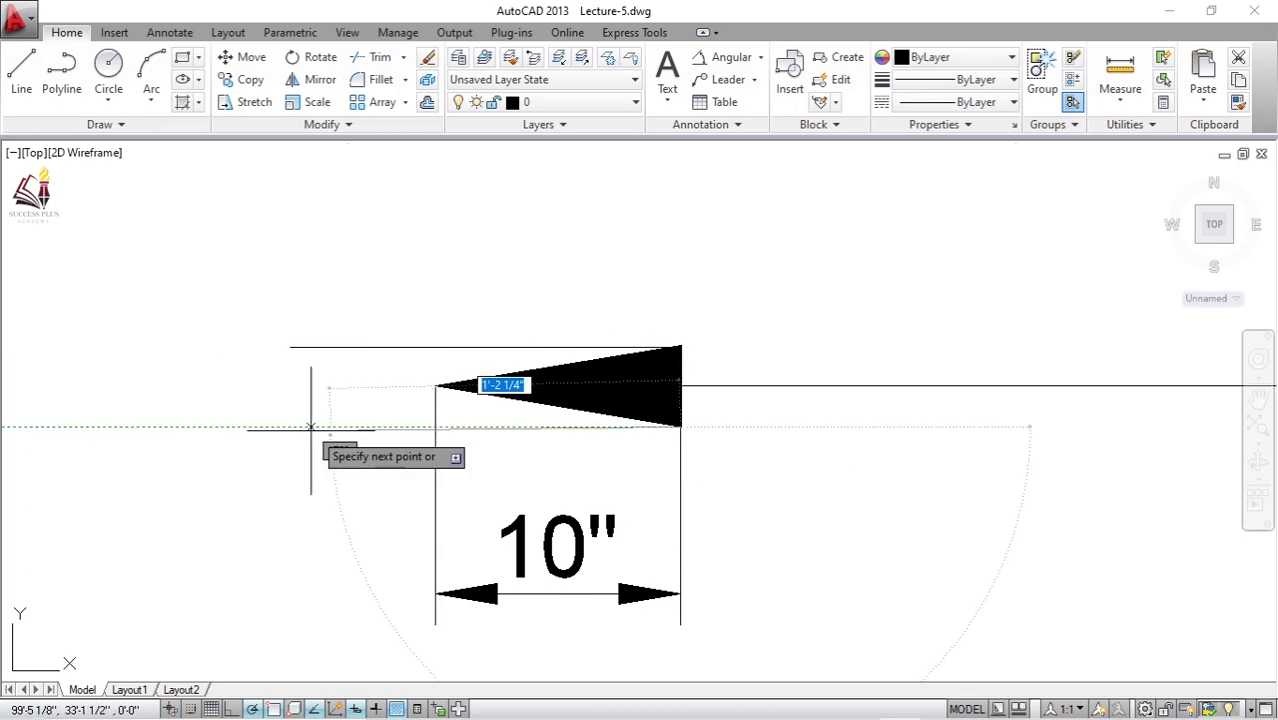
click(256, 427)
key(Return)
Step: Dimension the arrowhead width as 1 3/4" to the left
text(li)
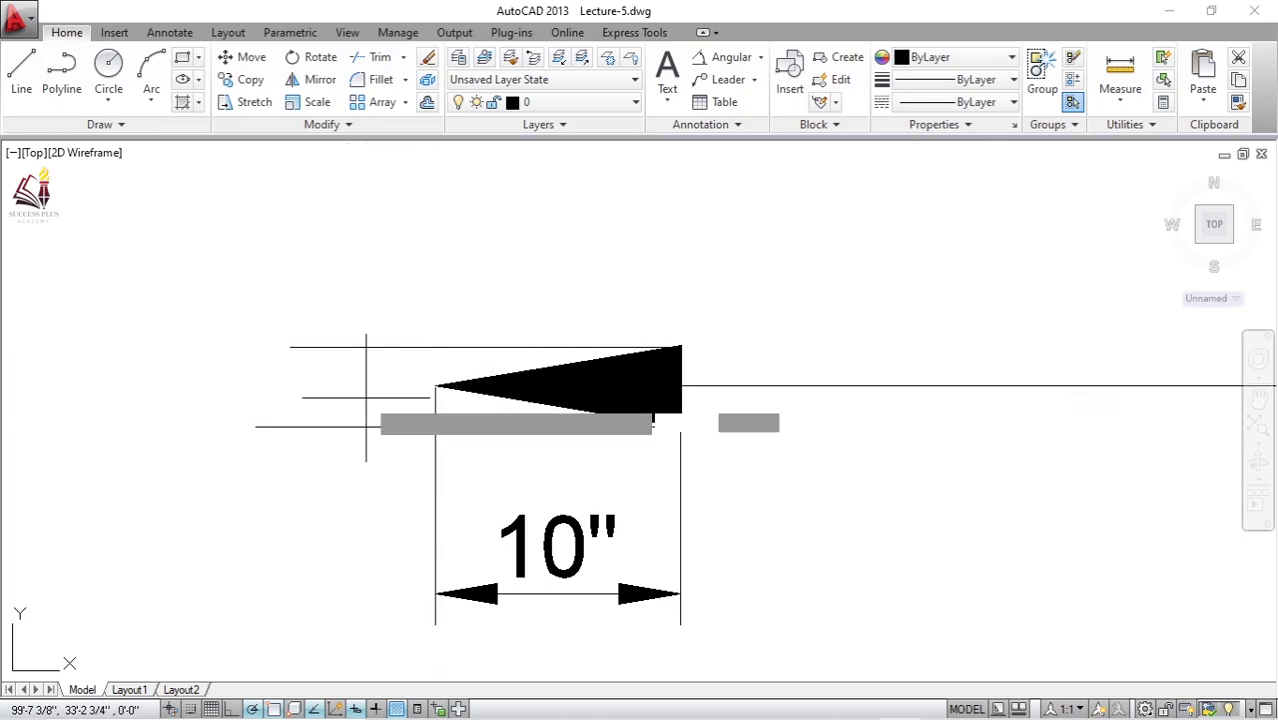
key(Return)
click(332, 347)
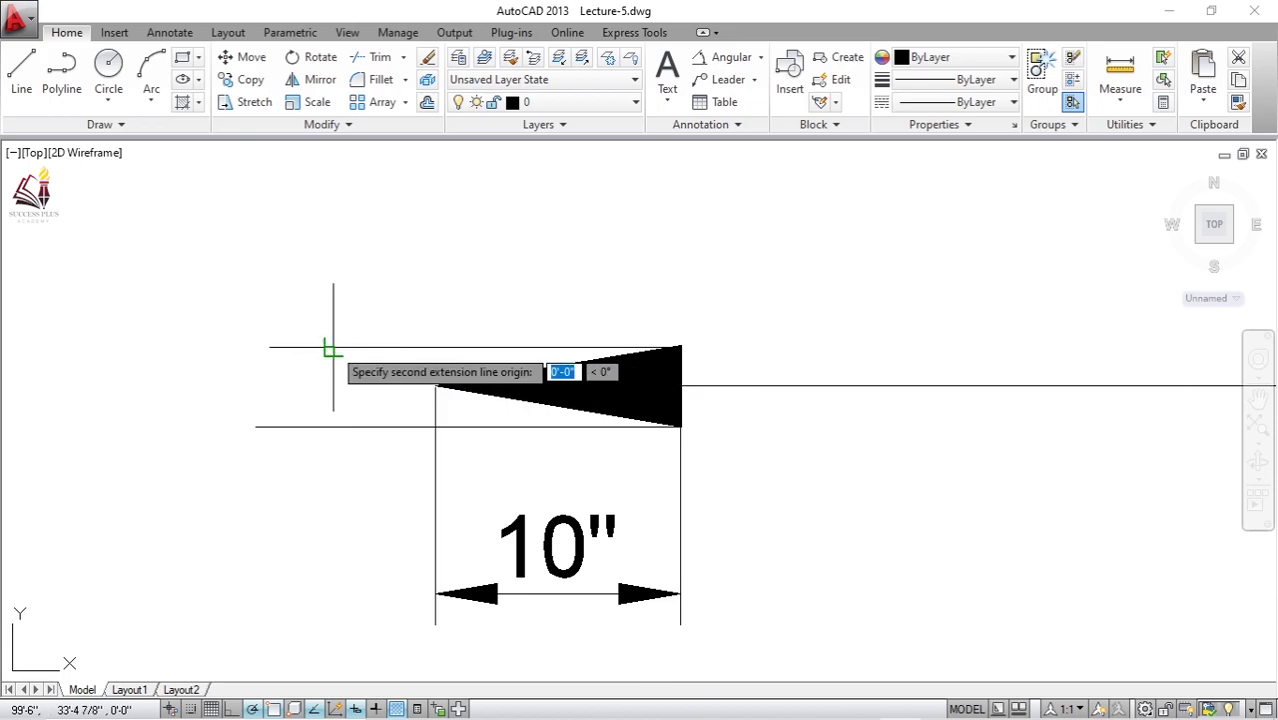
click(328, 427)
click(185, 422)
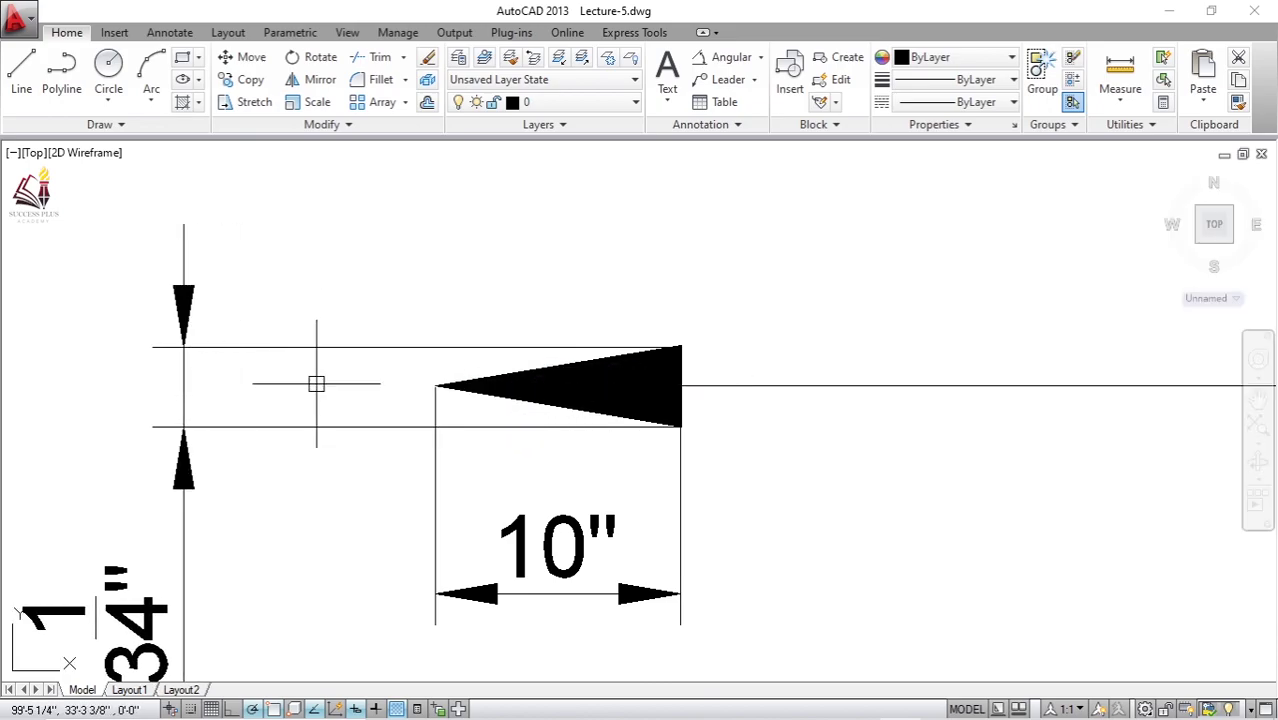
Step: Pan and zoom to show question 93 beside the dimensioned arrowhead
scroll(371, 451, down, 2)
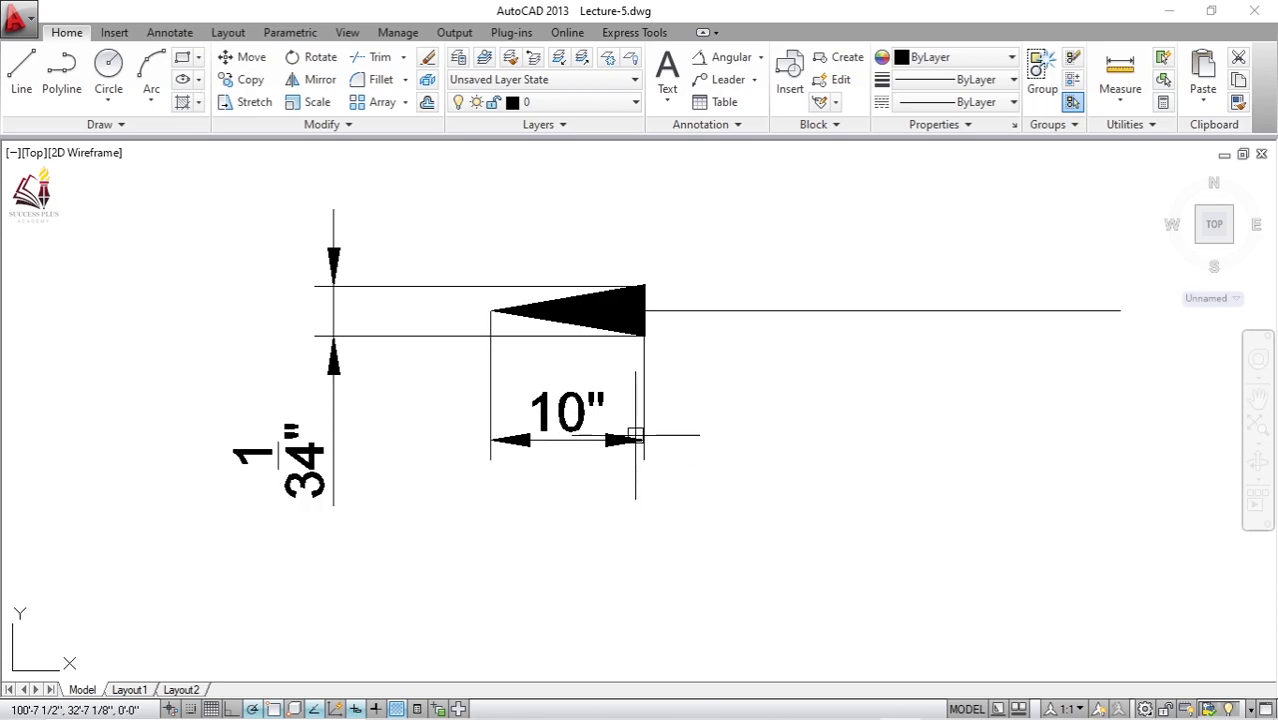
scroll(573, 415, up, 1)
scroll(580, 380, up, 1)
scroll(590, 318, up, 1)
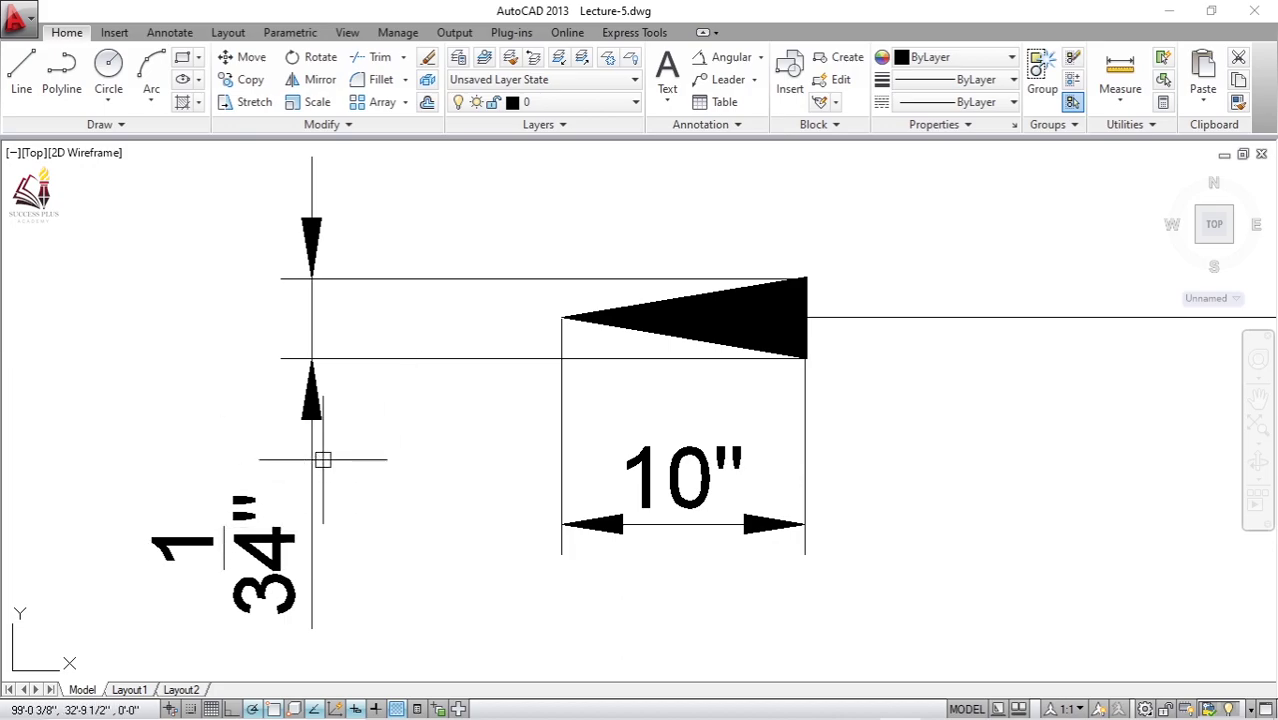
scroll(430, 440, down, 1)
middle_drag(305, 433, 762, 420)
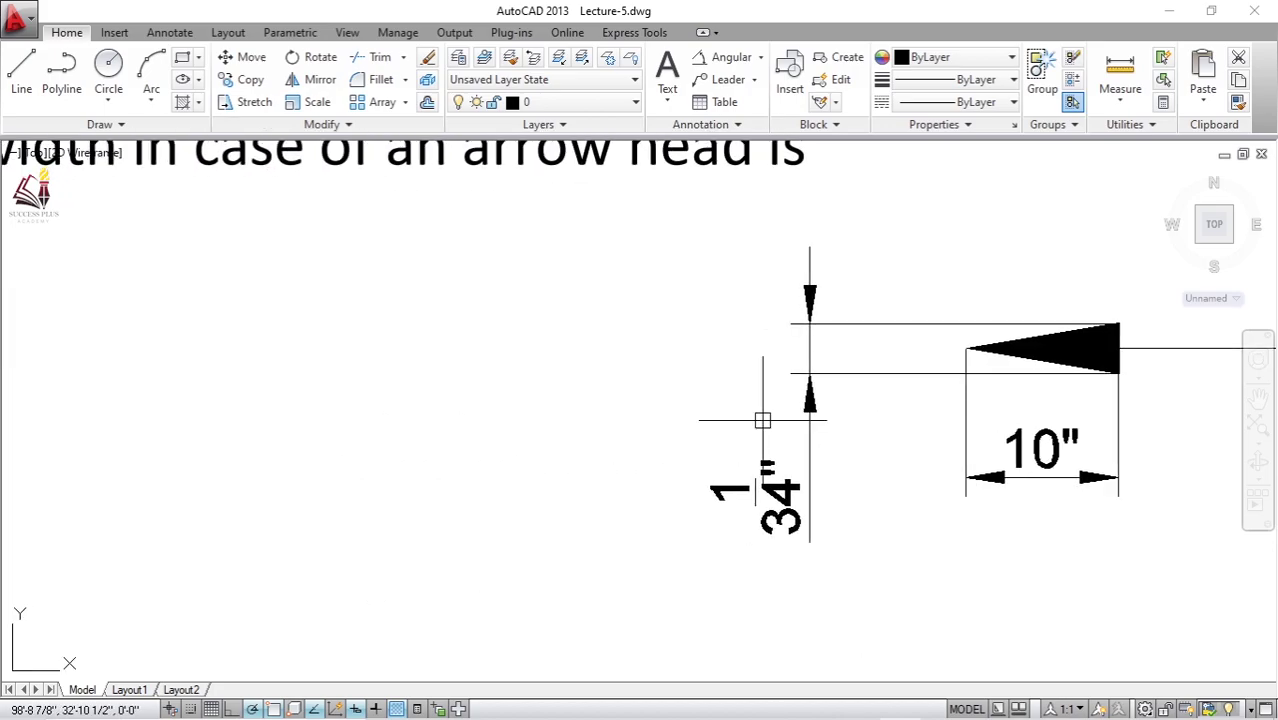
scroll(762, 420, down, 1)
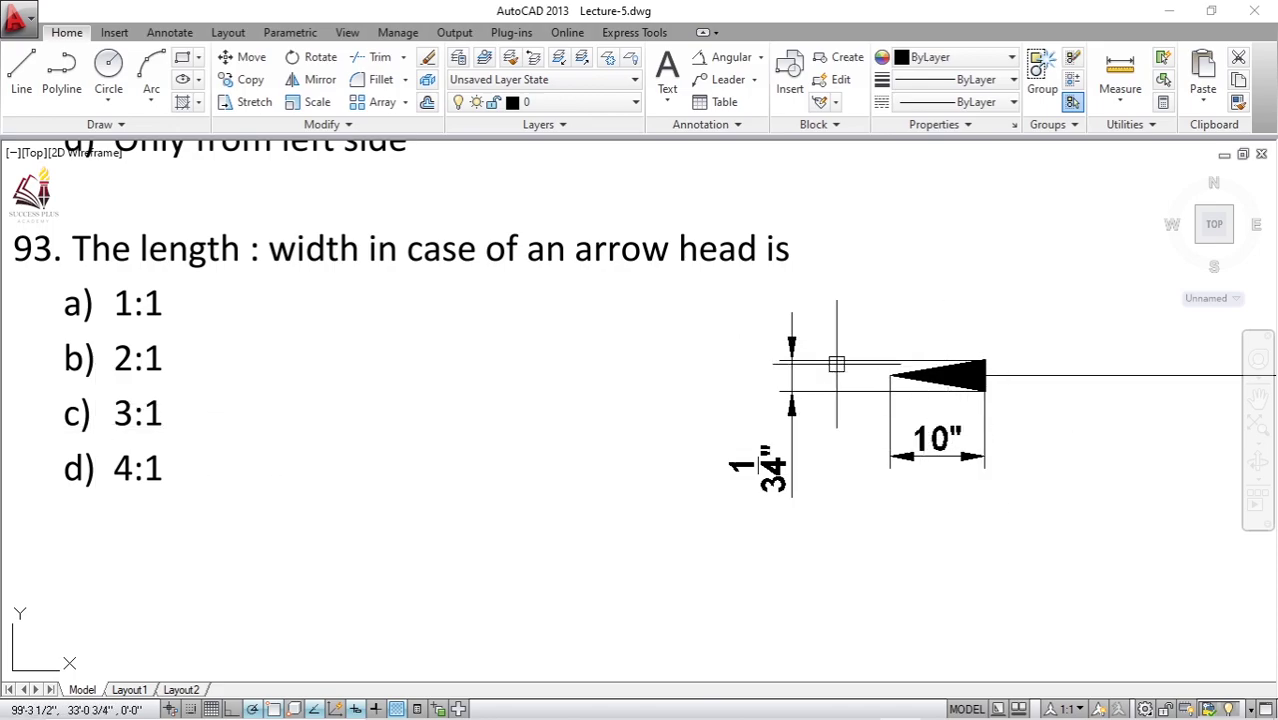
middle_drag(820, 399, 690, 406)
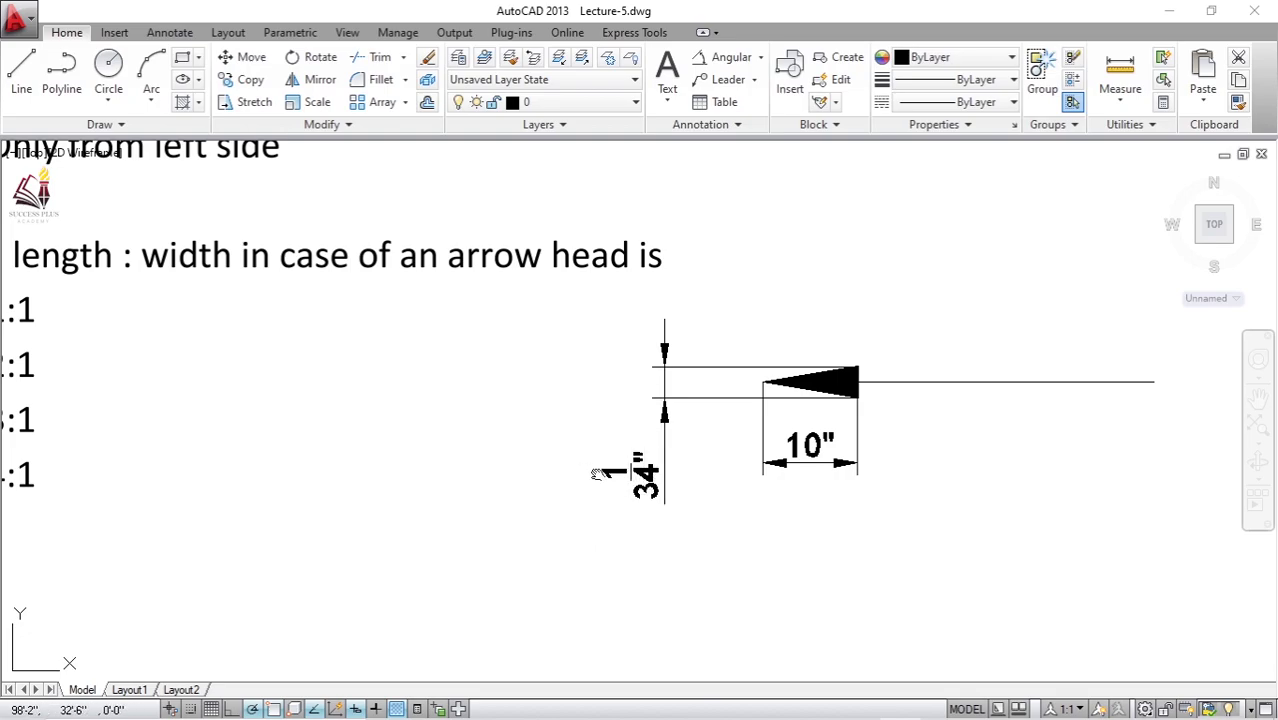
middle_drag(598, 474, 806, 456)
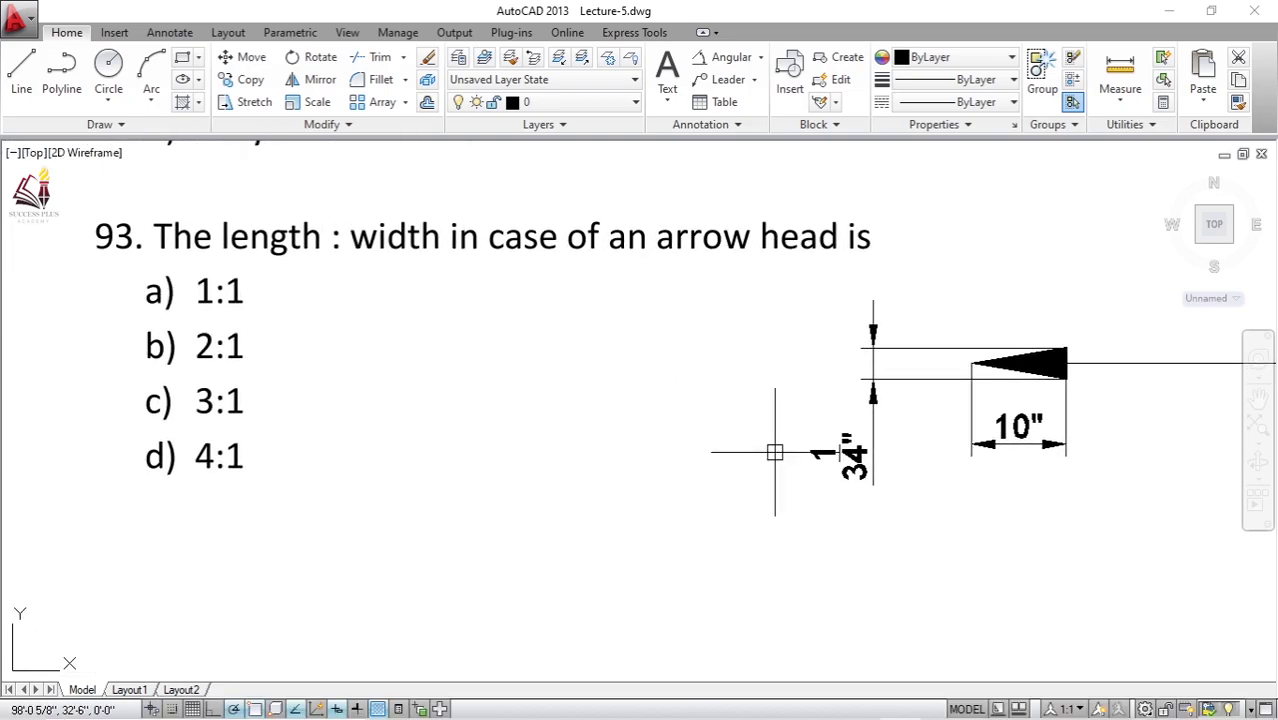
scroll(127, 416, up, 2)
Step: Draw a tick mark over option c) 3:1 of question 93
text(l)
key(Return)
click(120, 396)
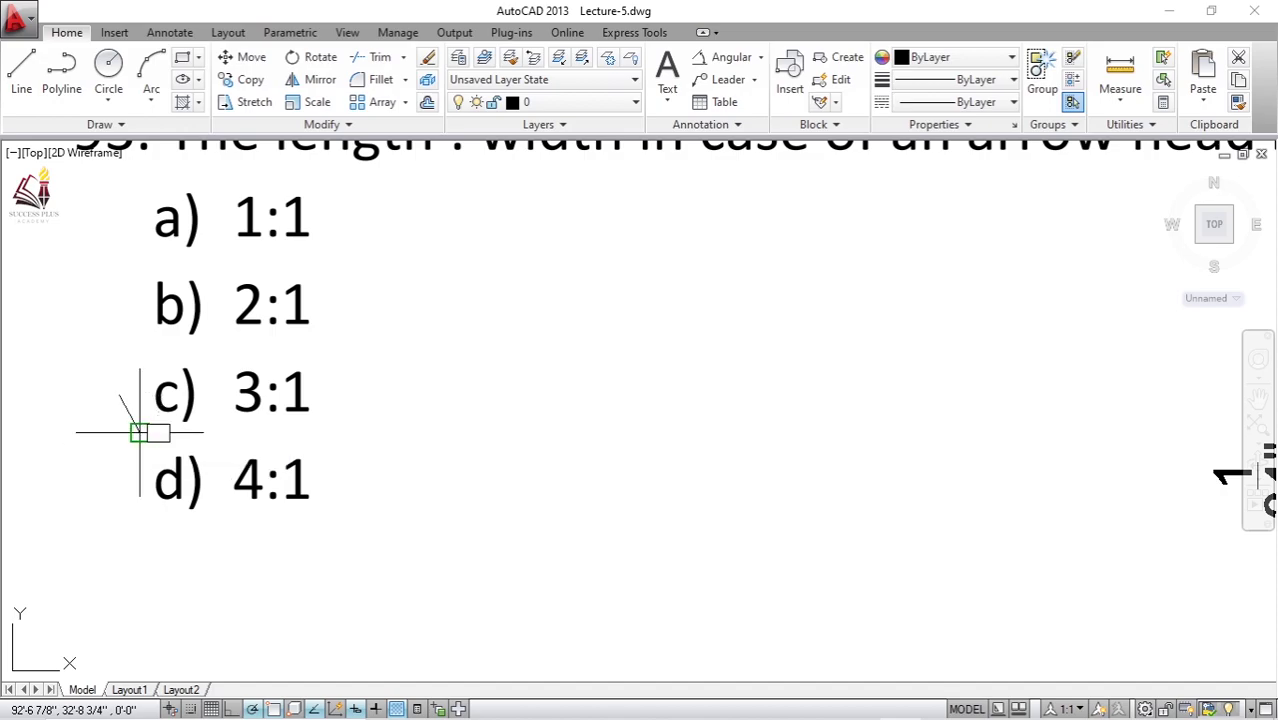
click(138, 432)
click(268, 365)
key(Return)
Step: Delete the 10" and 1¾" dimensions from the arrowhead example
scroll(314, 357, down, 2)
scroll(905, 437, up, 1)
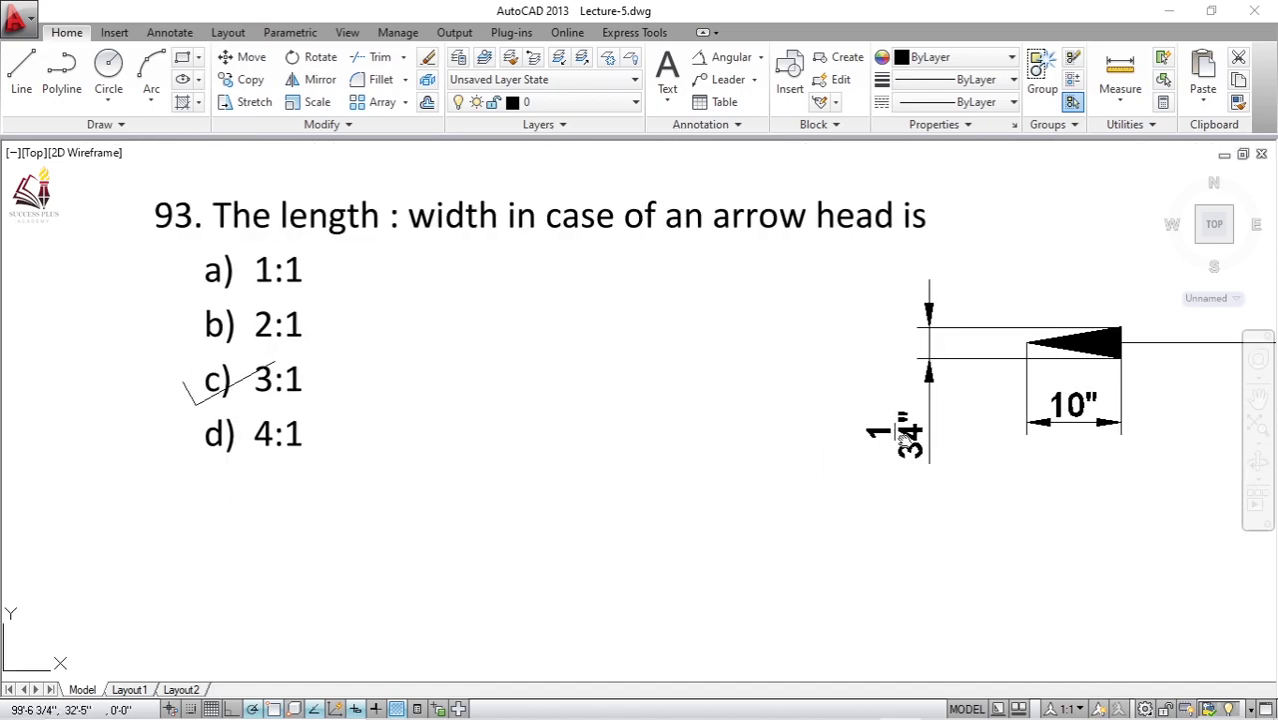
middle_drag(905, 437, 665, 461)
click(888, 410)
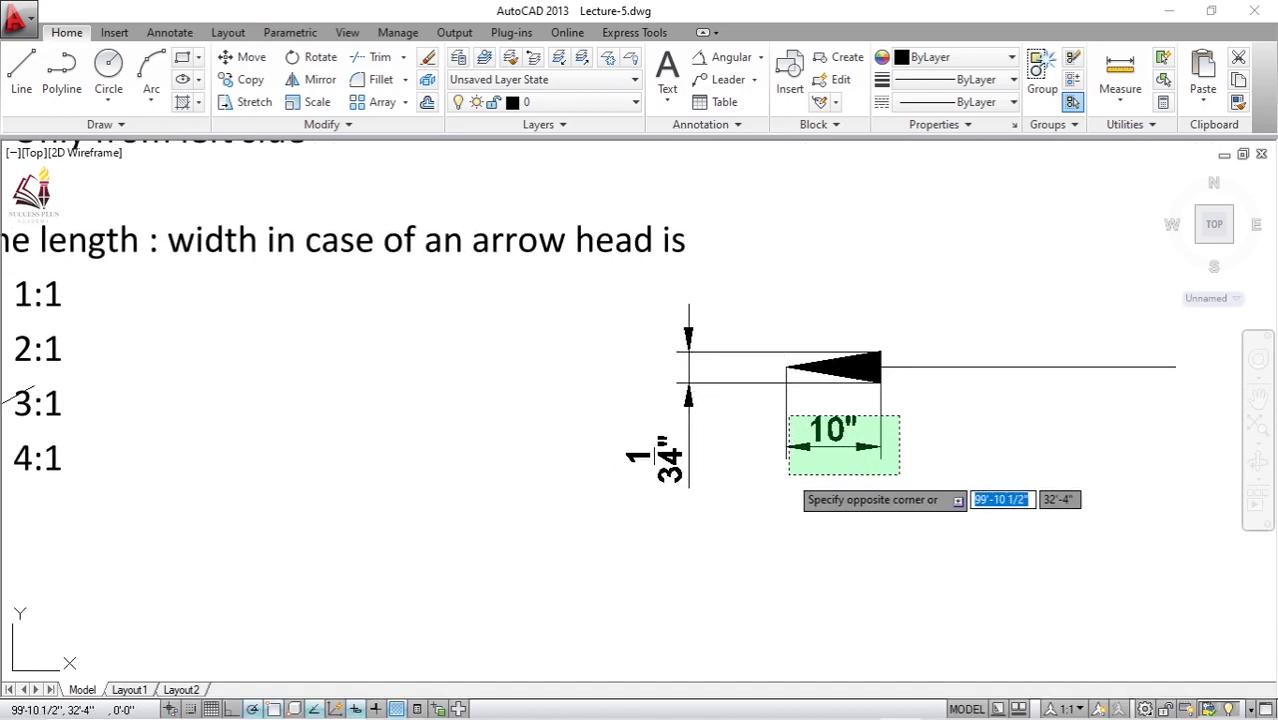
click(778, 477)
key(Delete)
click(657, 457)
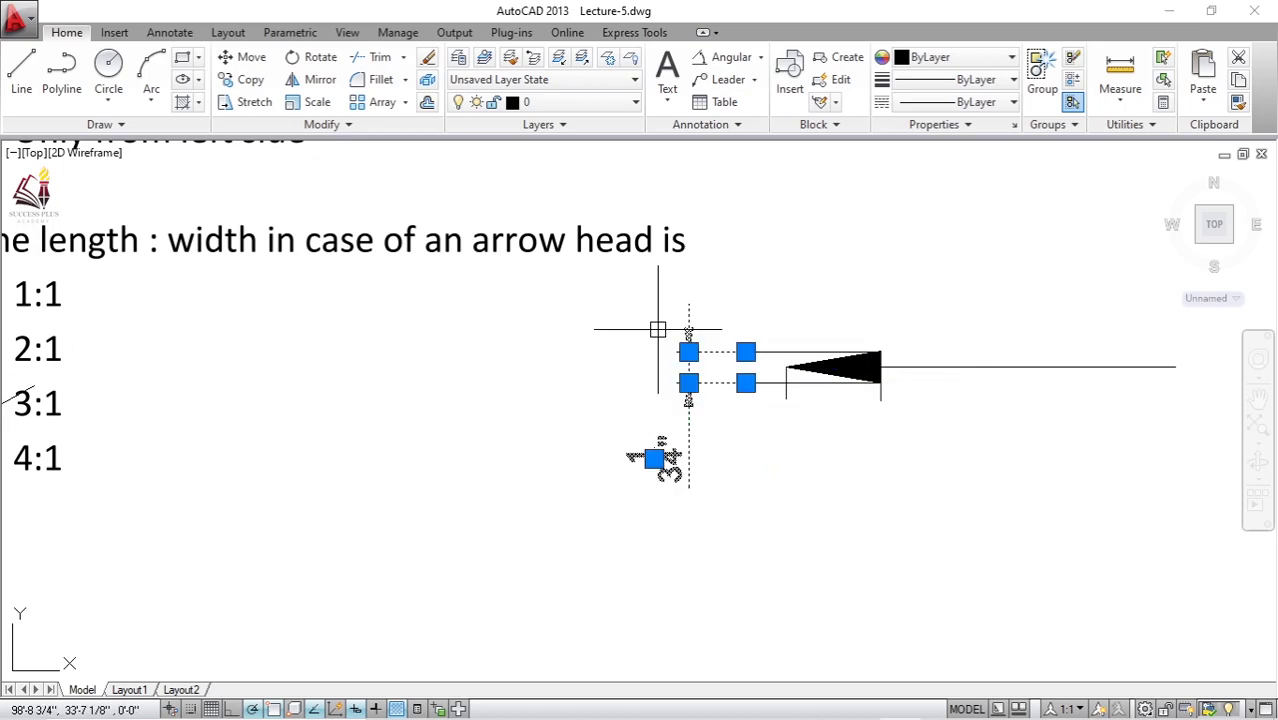
key(Delete)
Step: Erase the arrowhead and its lines, then view the ticked quiz pages
click(974, 328)
click(778, 422)
key(Delete)
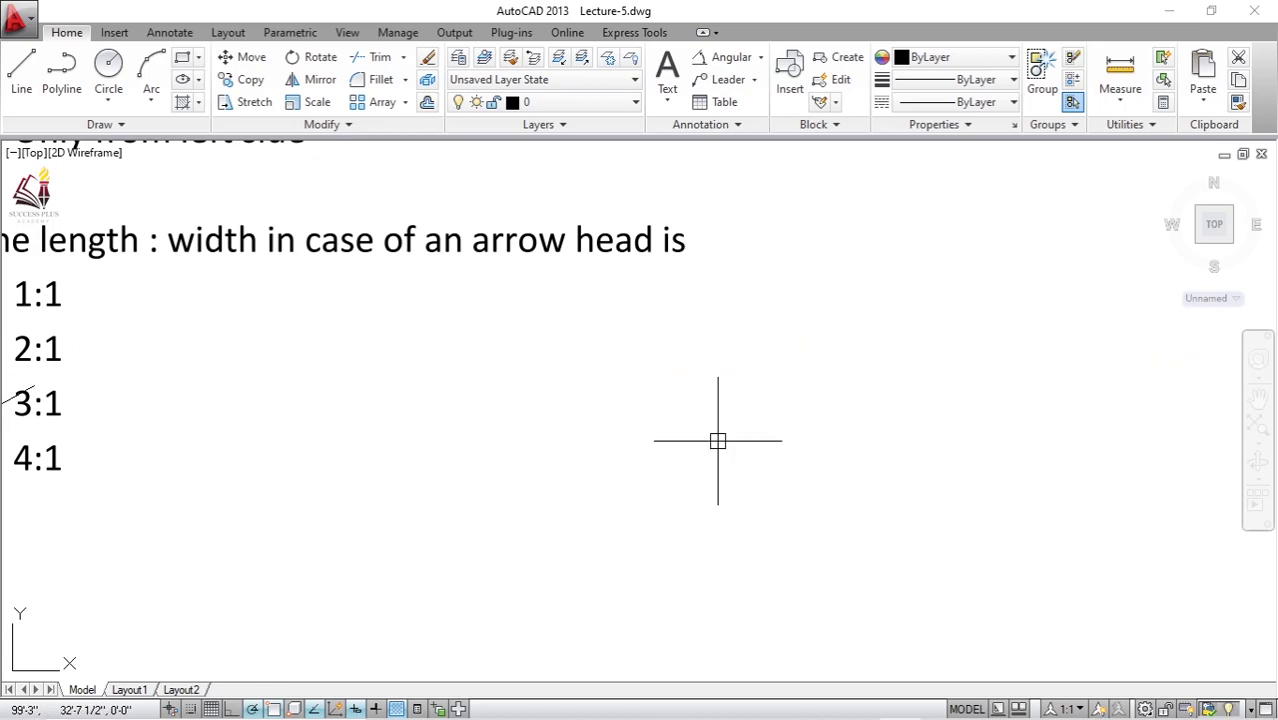
scroll(622, 419, down, 4)
scroll(490, 337, down, 2)
middle_drag(485, 336, 630, 415)
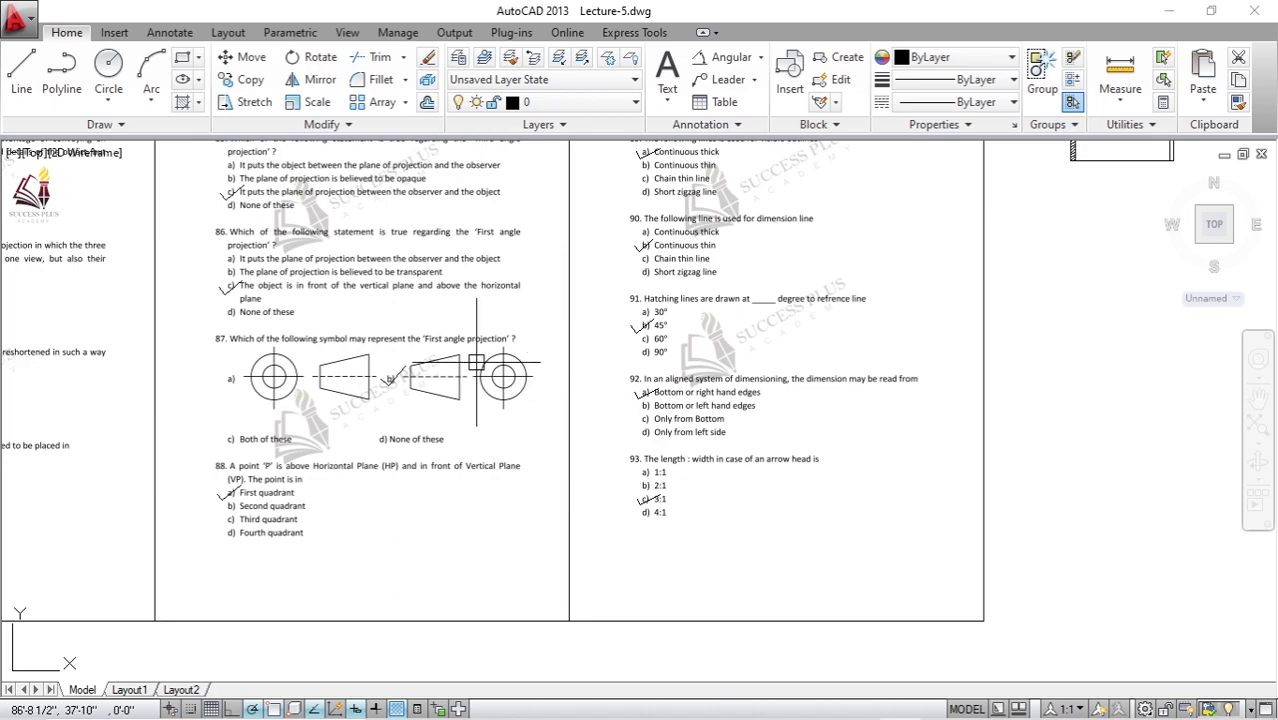
Step: Pan back across the quiz pages to review questions 76–88
middle_drag(410, 370, 614, 410)
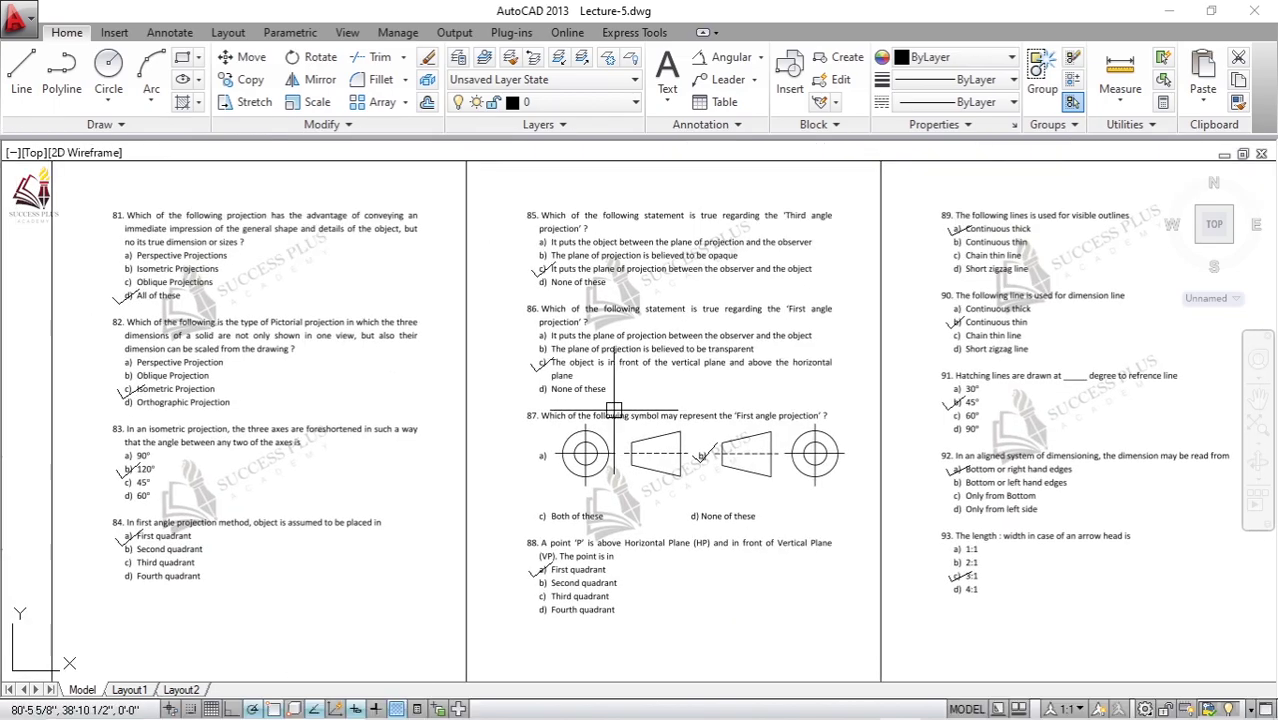
middle_drag(470, 407, 636, 393)
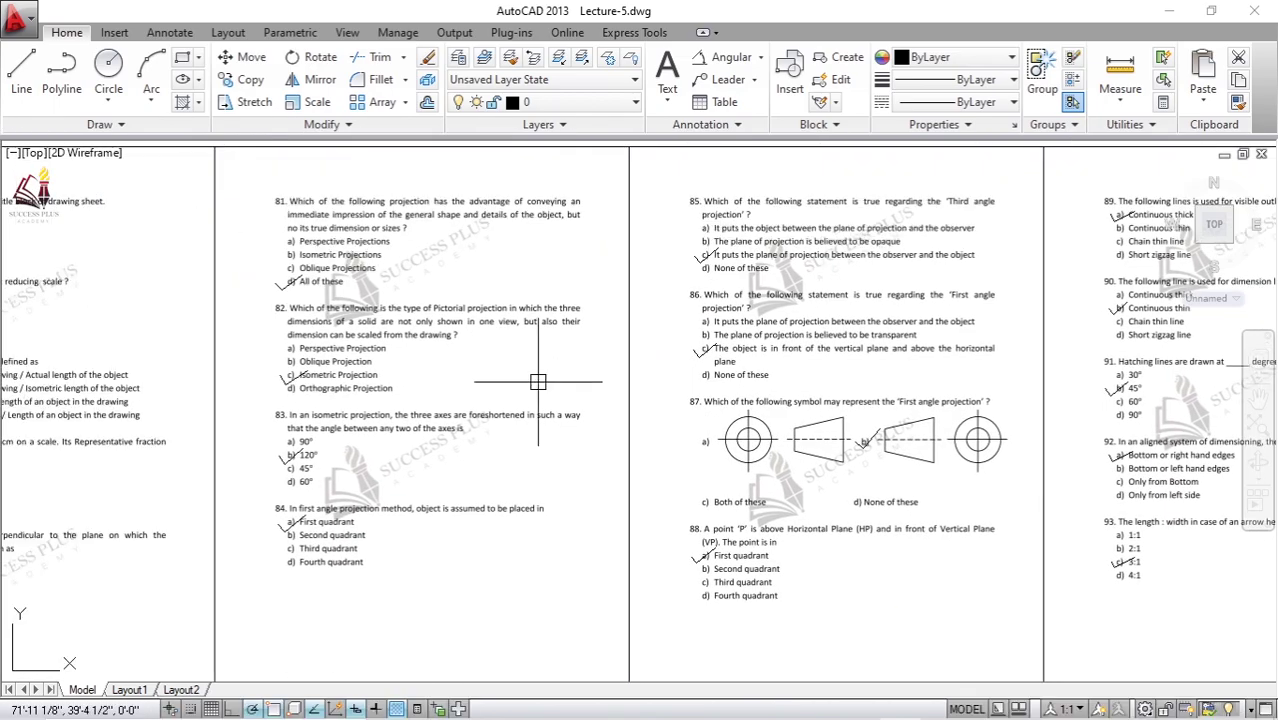
middle_drag(452, 387, 597, 401)
middle_drag(219, 383, 609, 400)
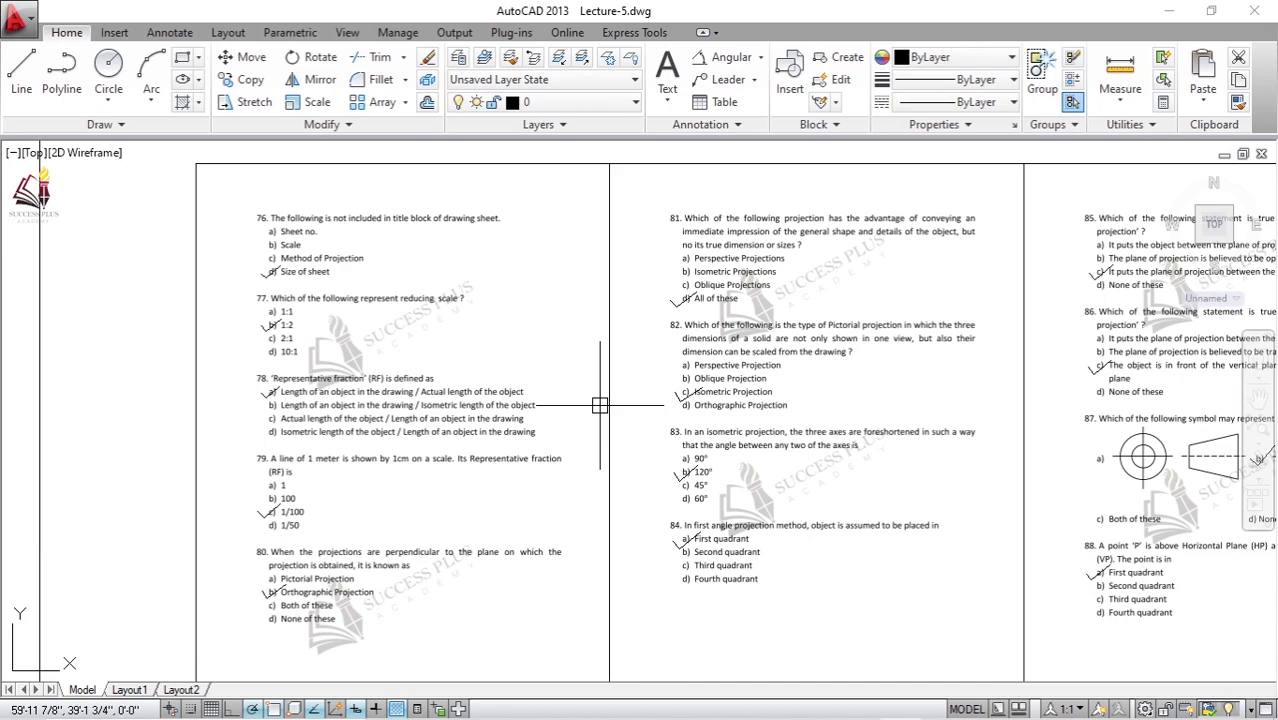
middle_drag(440, 365, 374, 325)
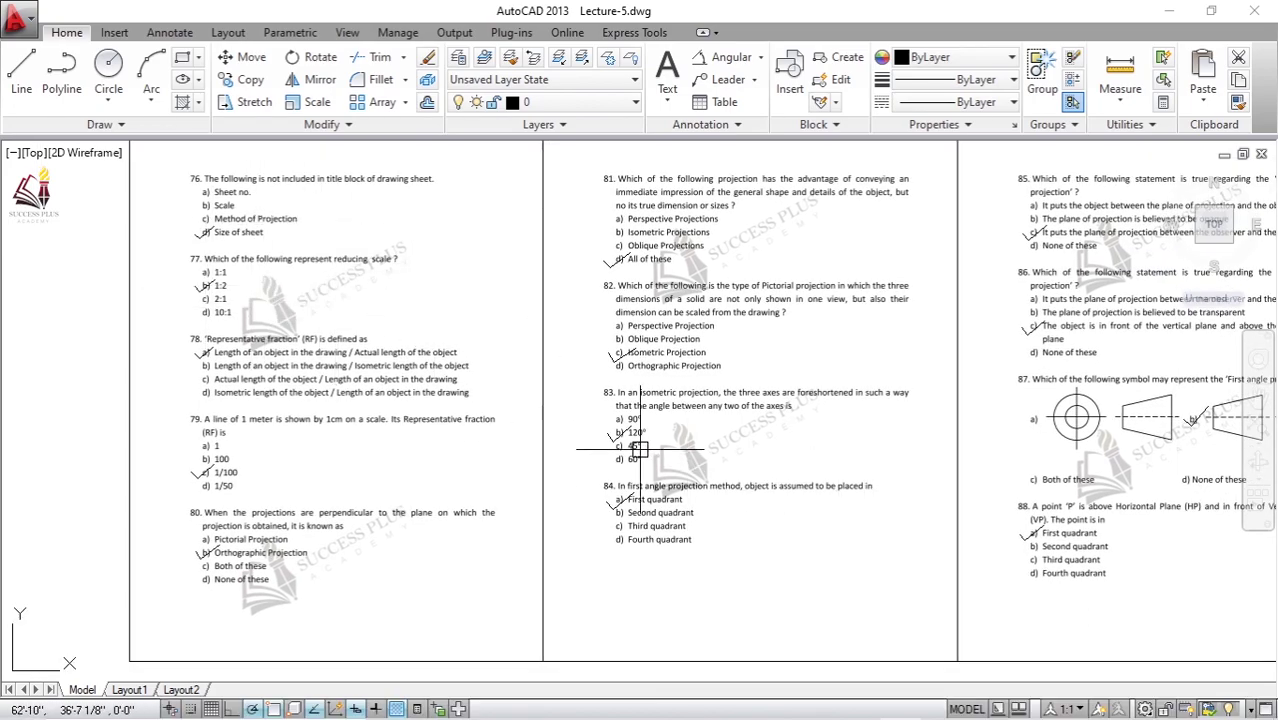
middle_drag(1190, 384, 937, 383)
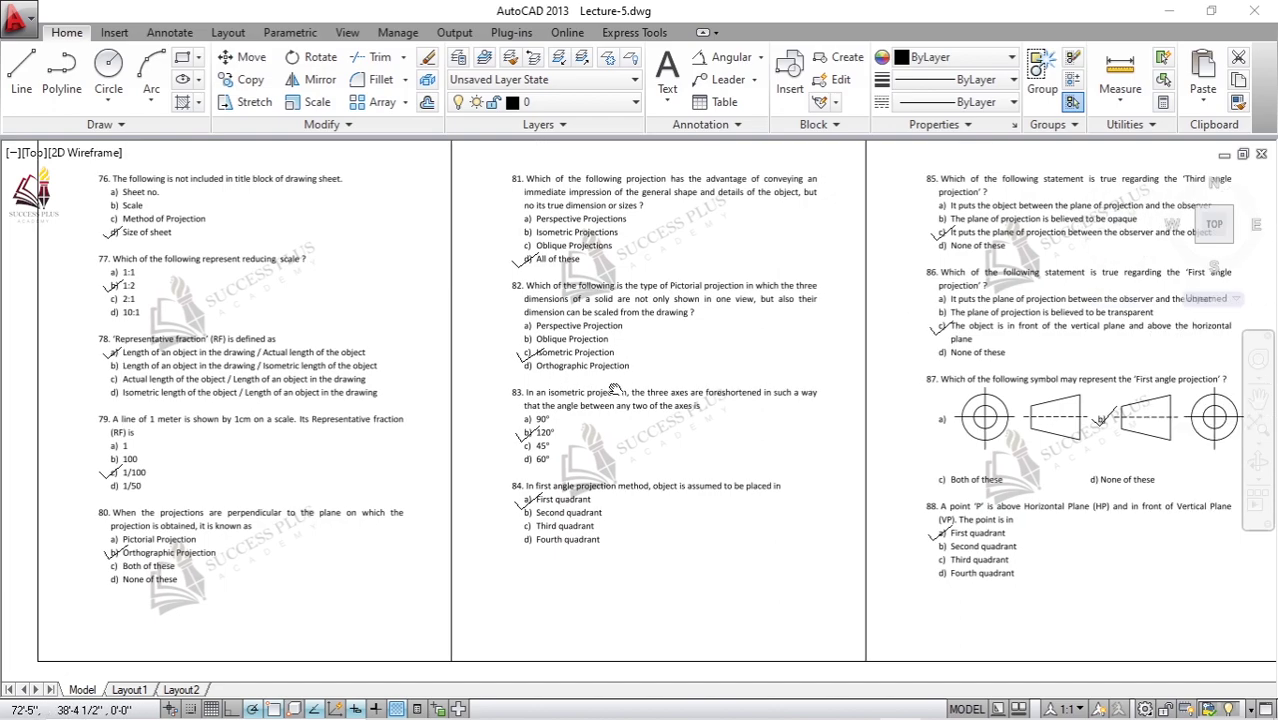
middle_drag(257, 360, 590, 365)
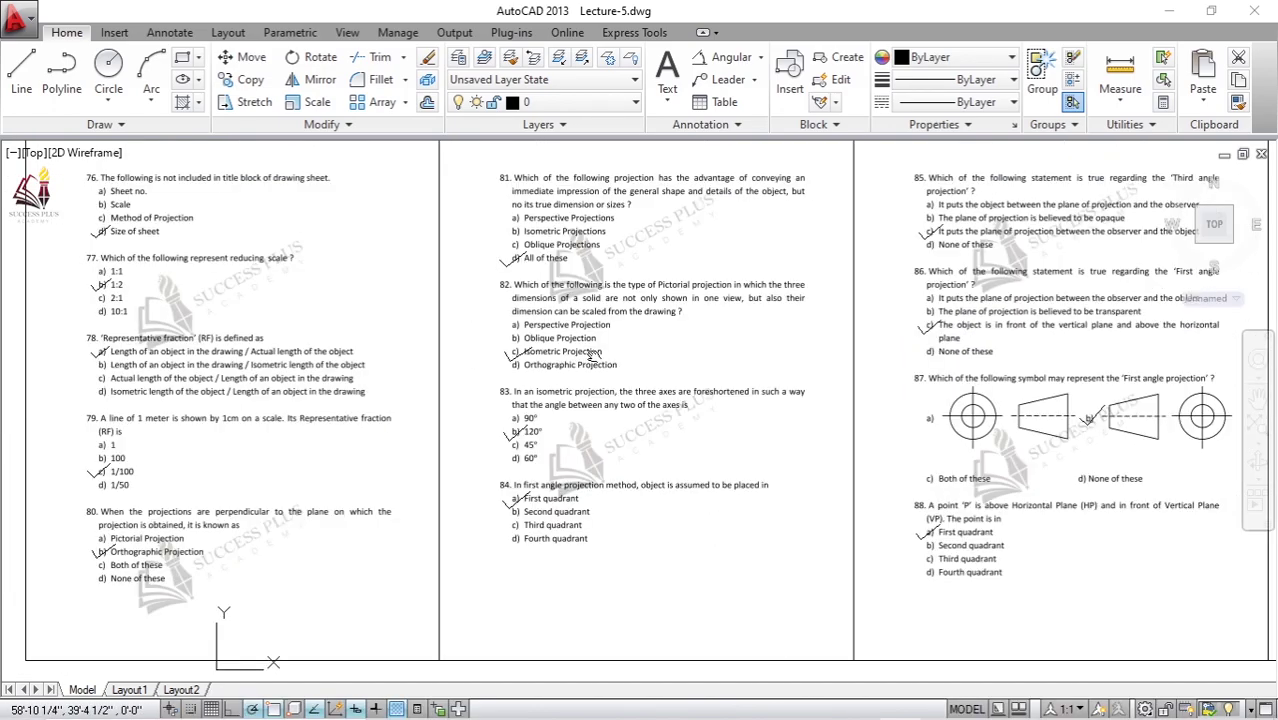
scroll(560, 360, down, 3)
scroll(413, 237, down, 2)
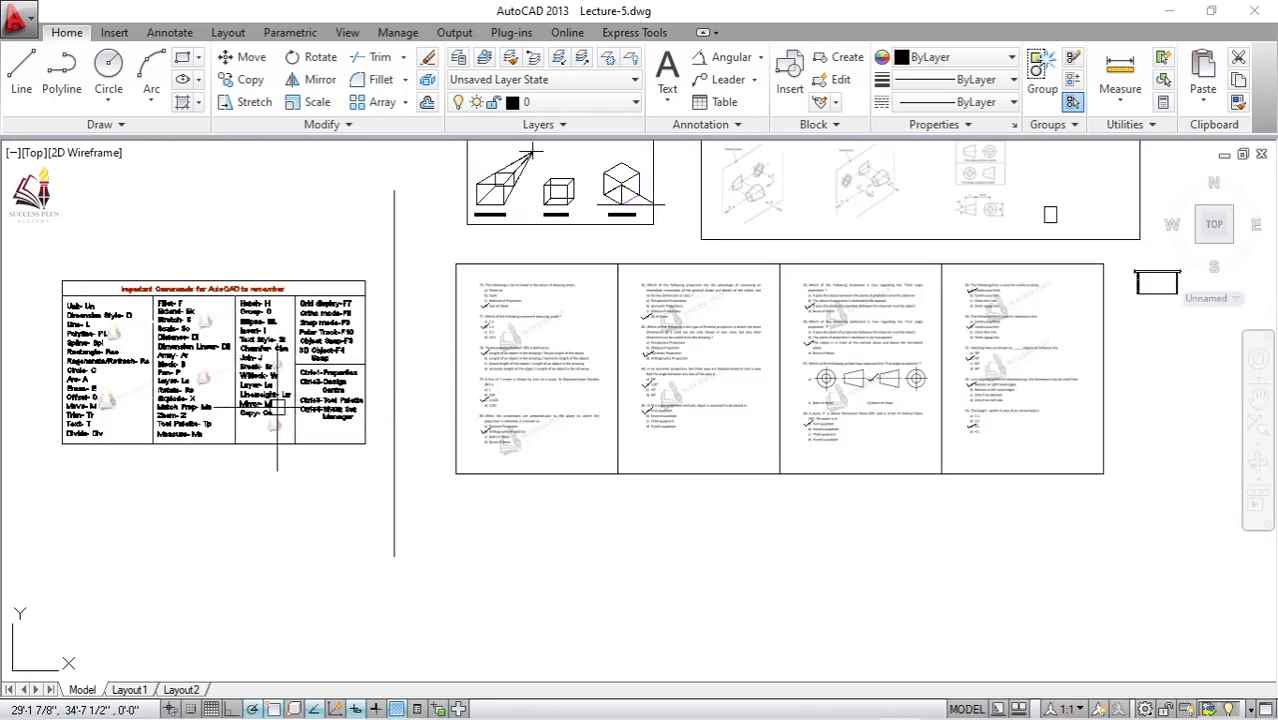
Step: Pan and zoom over to the Orthographic Projections sheet and its bottom isometric drawings
middle_drag(531, 150, 385, 245)
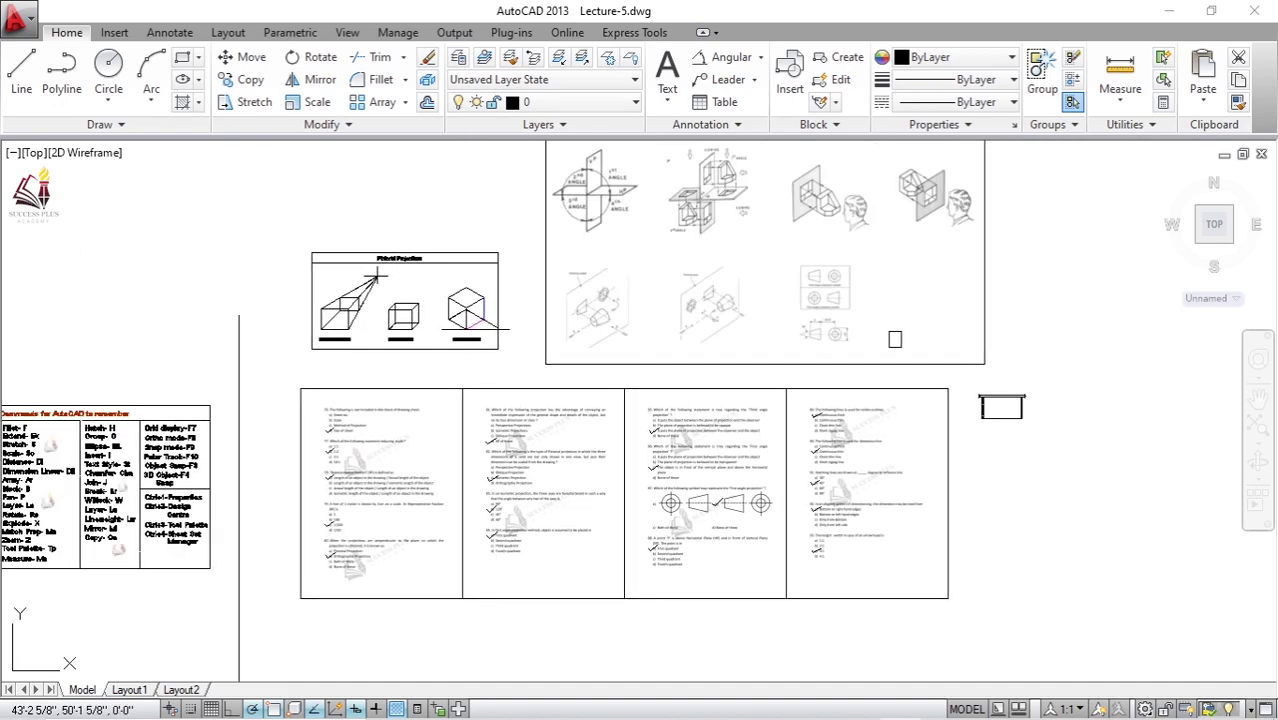
scroll(385, 240, up, 4)
scroll(363, 287, up, 1)
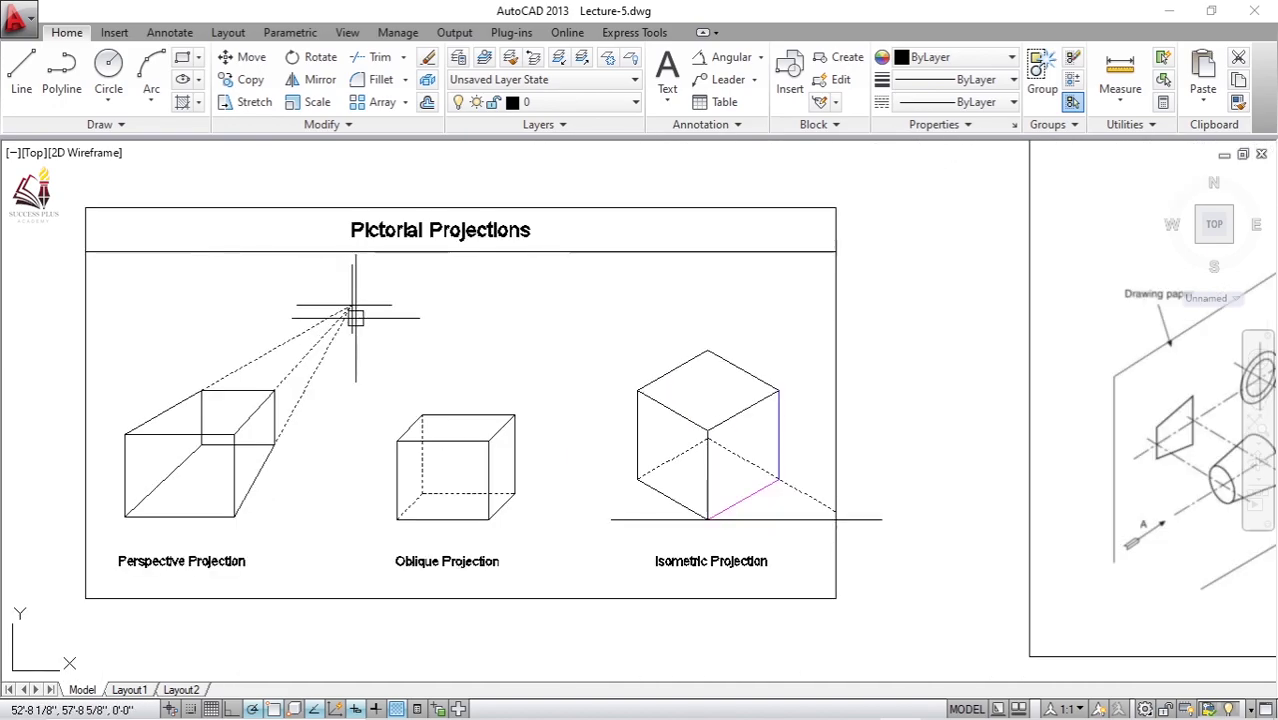
scroll(342, 271, down, 1)
scroll(360, 300, down, 2)
scroll(385, 320, down, 2)
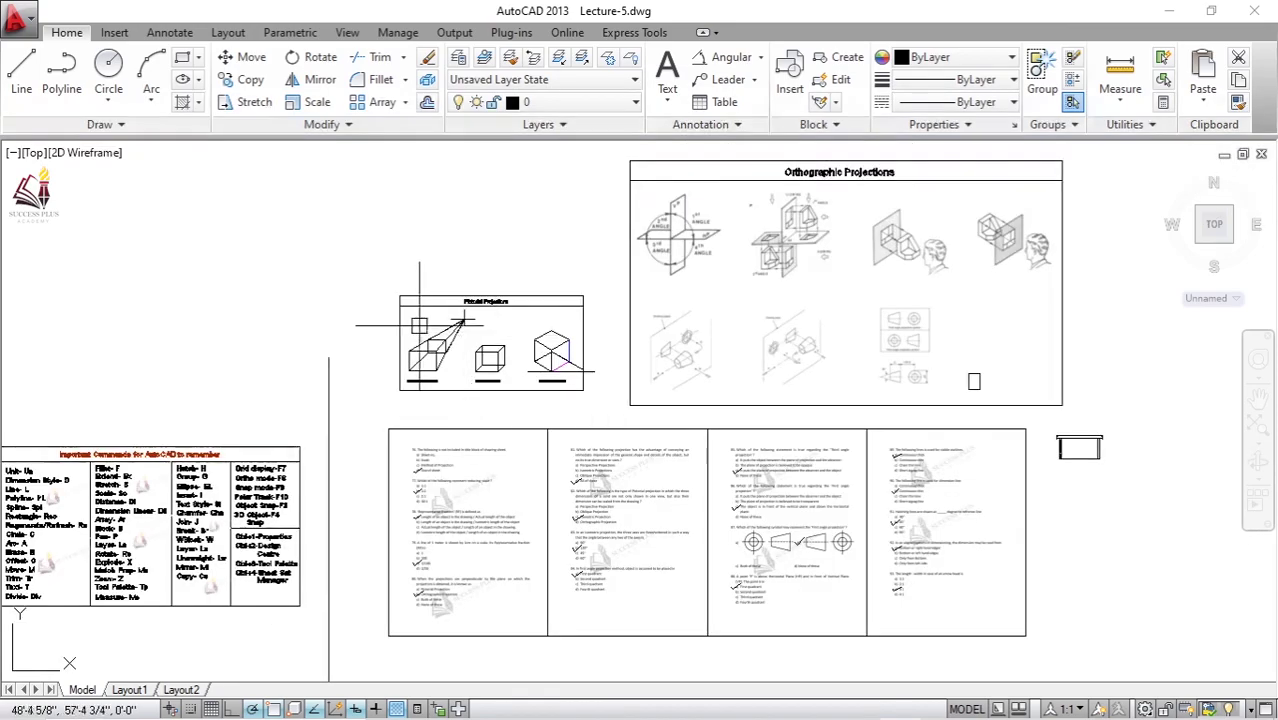
scroll(415, 325, up, 4)
scroll(413, 280, up, 2)
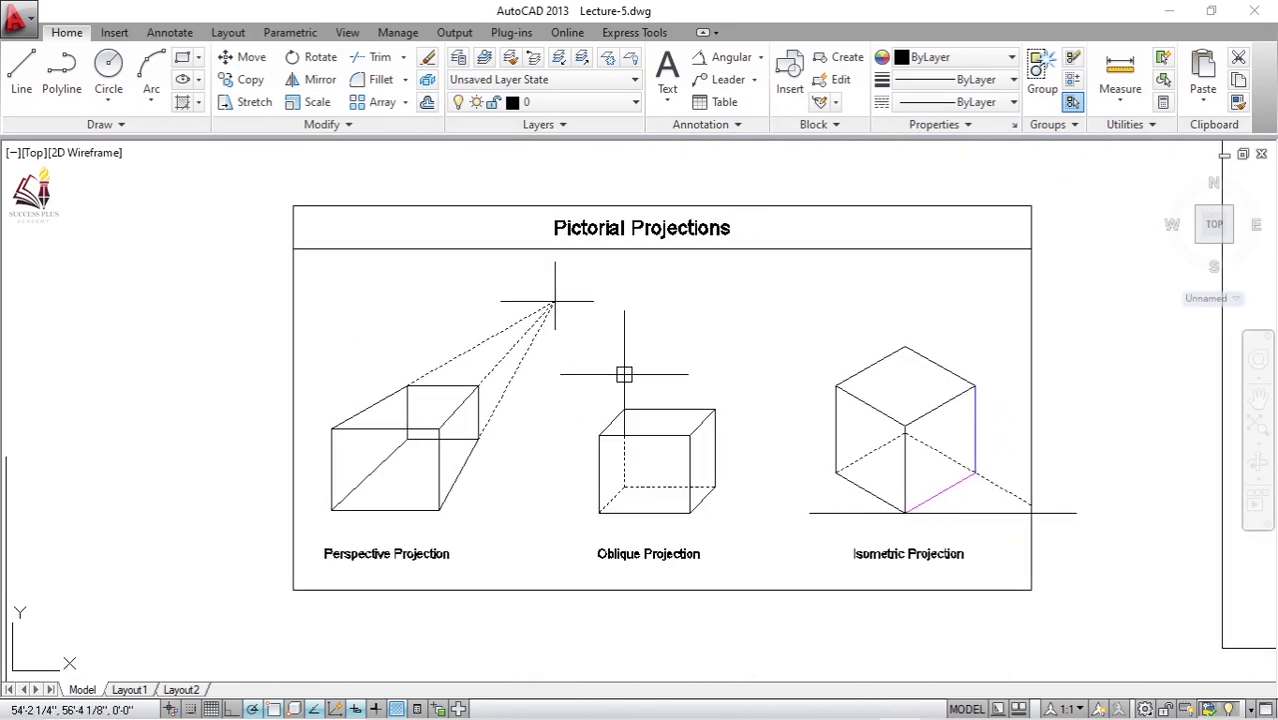
scroll(624, 374, down, 2)
scroll(830, 351, down, 1)
scroll(830, 351, up, 1)
middle_drag(830, 351, 604, 397)
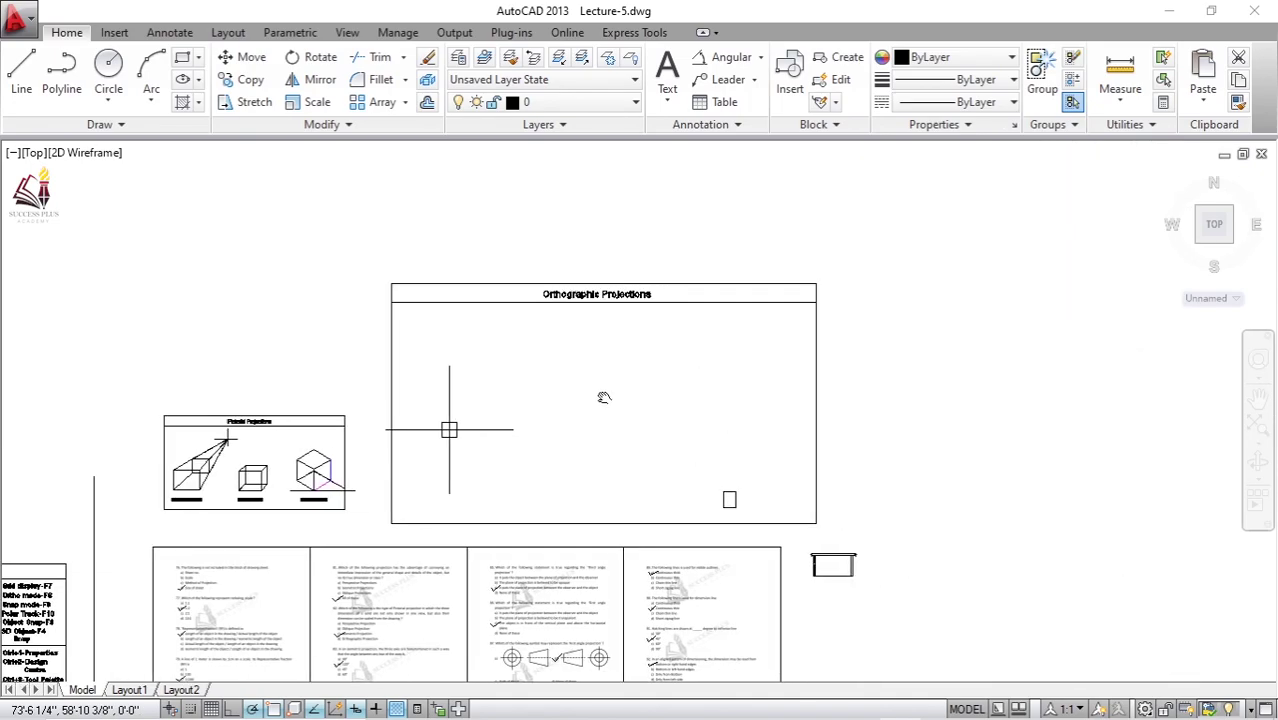
scroll(506, 395, up, 3)
scroll(506, 396, down, 2)
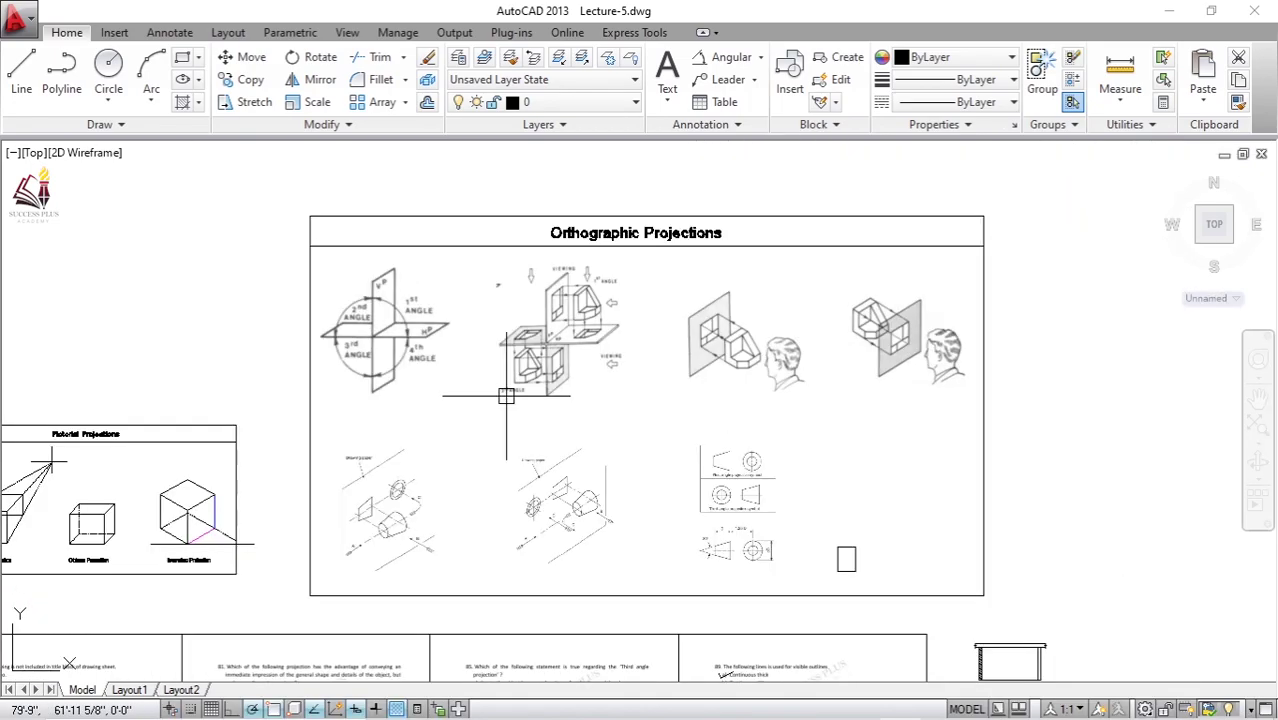
scroll(506, 396, up, 2)
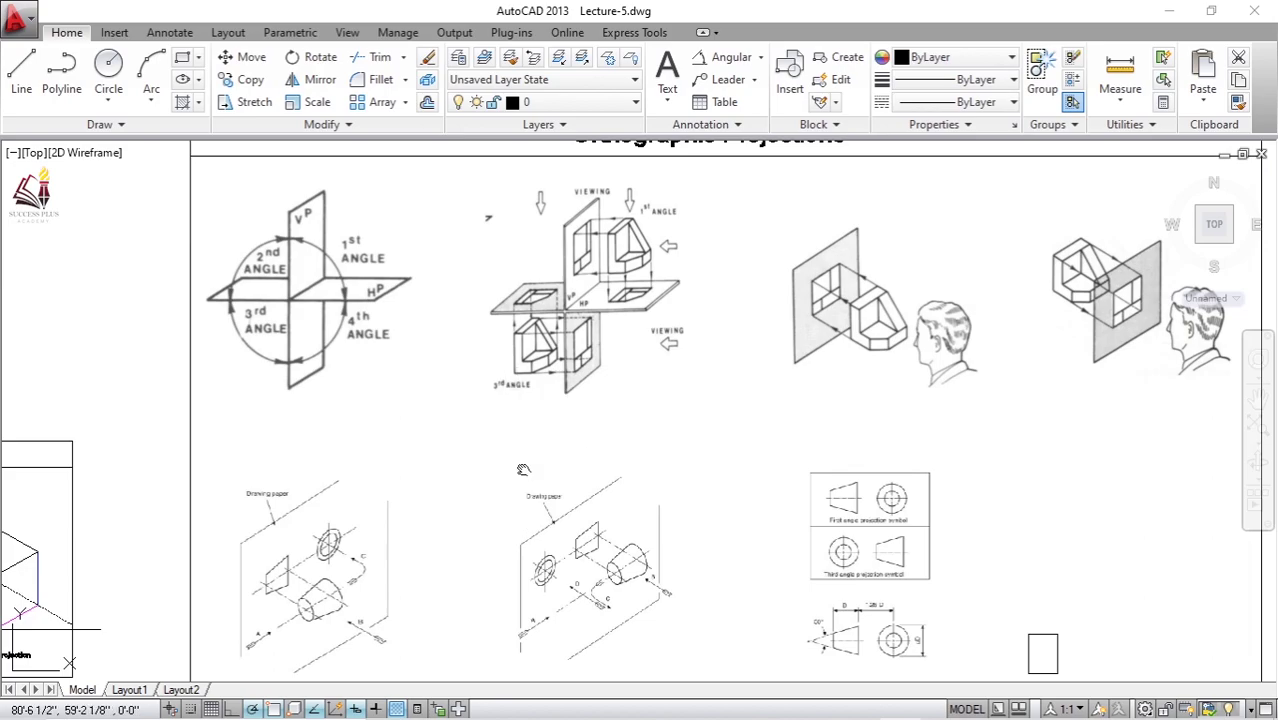
middle_drag(536, 462, 551, 305)
scroll(551, 305, up, 2)
scroll(735, 395, down, 2)
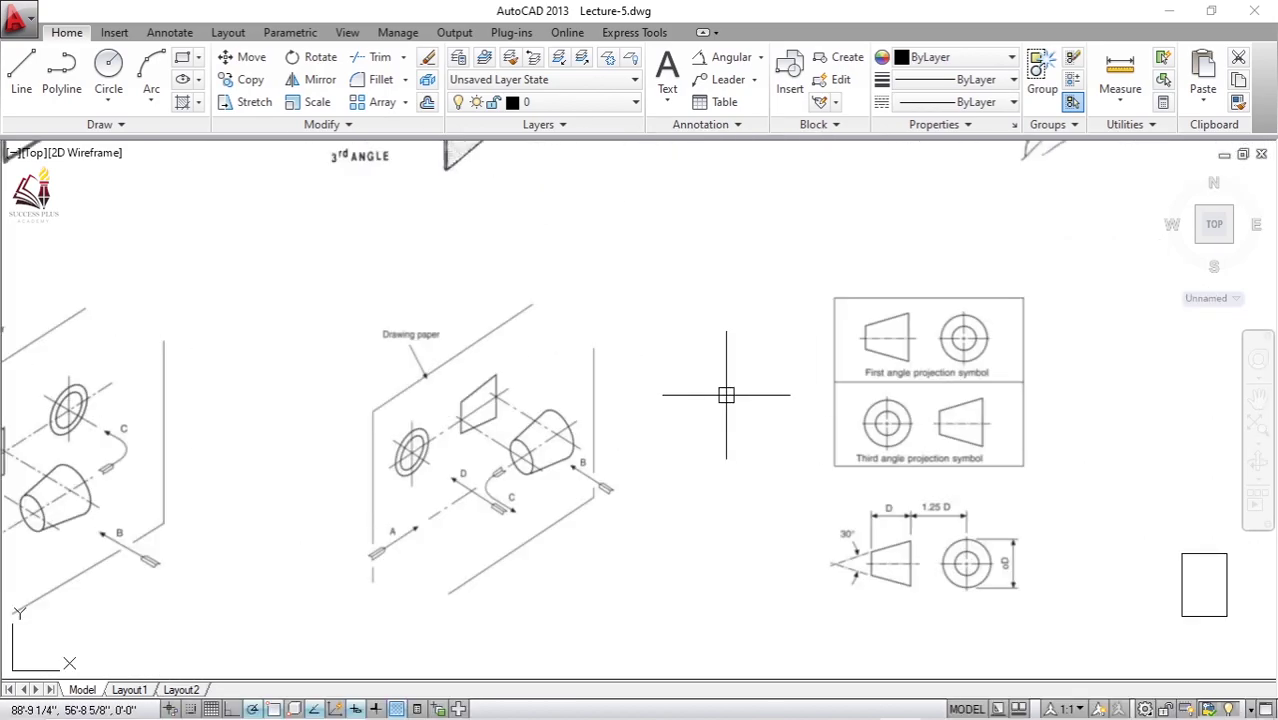
scroll(735, 400, down, 2)
scroll(984, 471, up, 2)
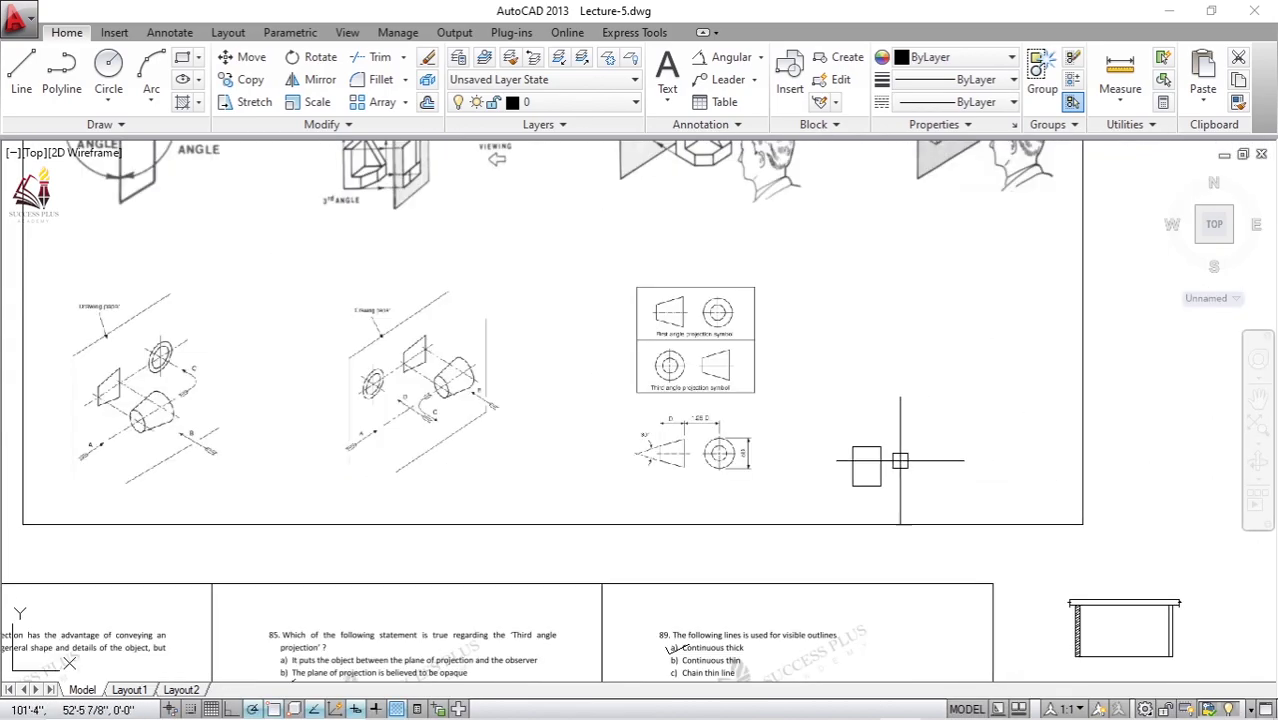
Step: Erase the small stray rectangle beside the projection symbols using a crossing window
click(892, 430)
click(853, 466)
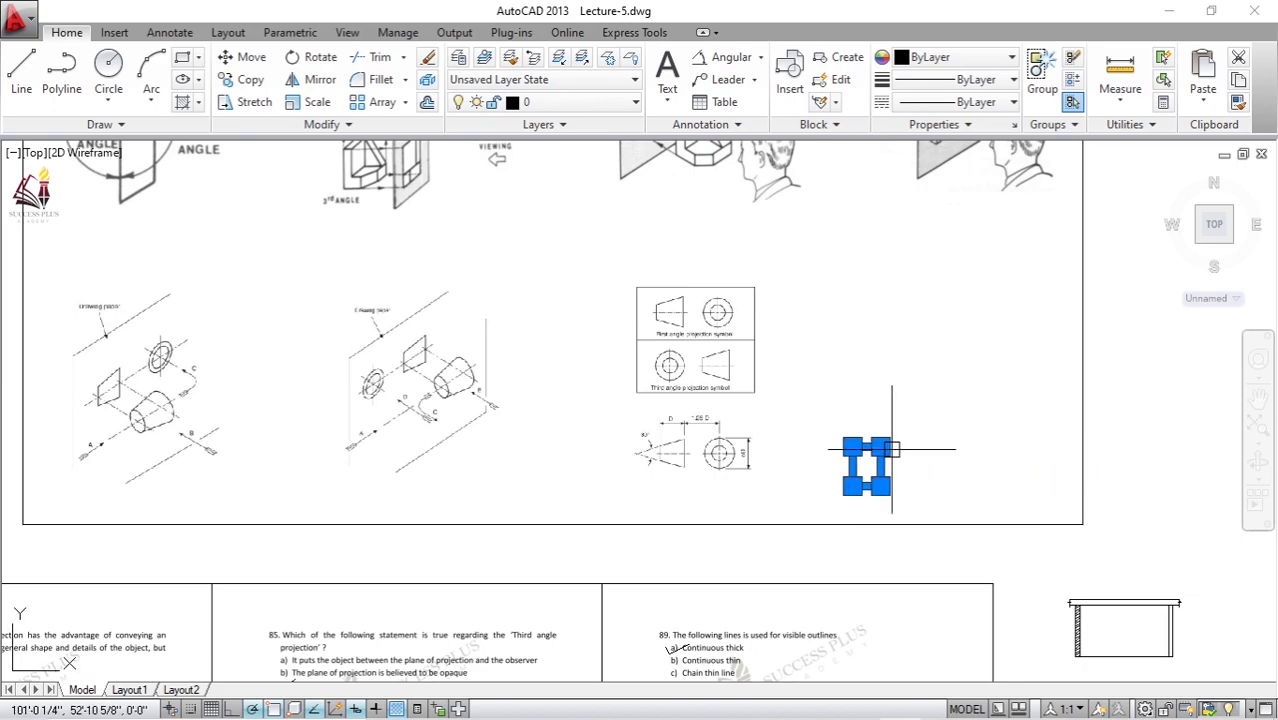
key(Escape)
click(901, 419)
click(853, 466)
key(Delete)
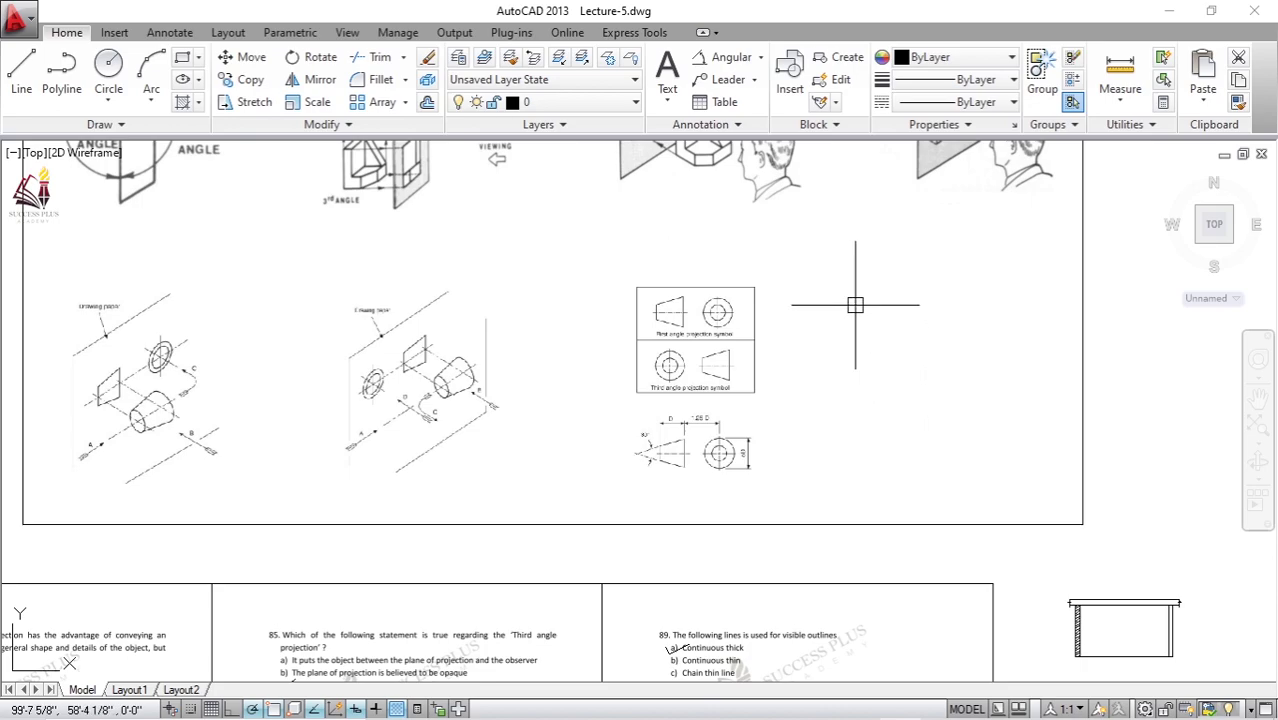
middle_drag(270, 306, 542, 312)
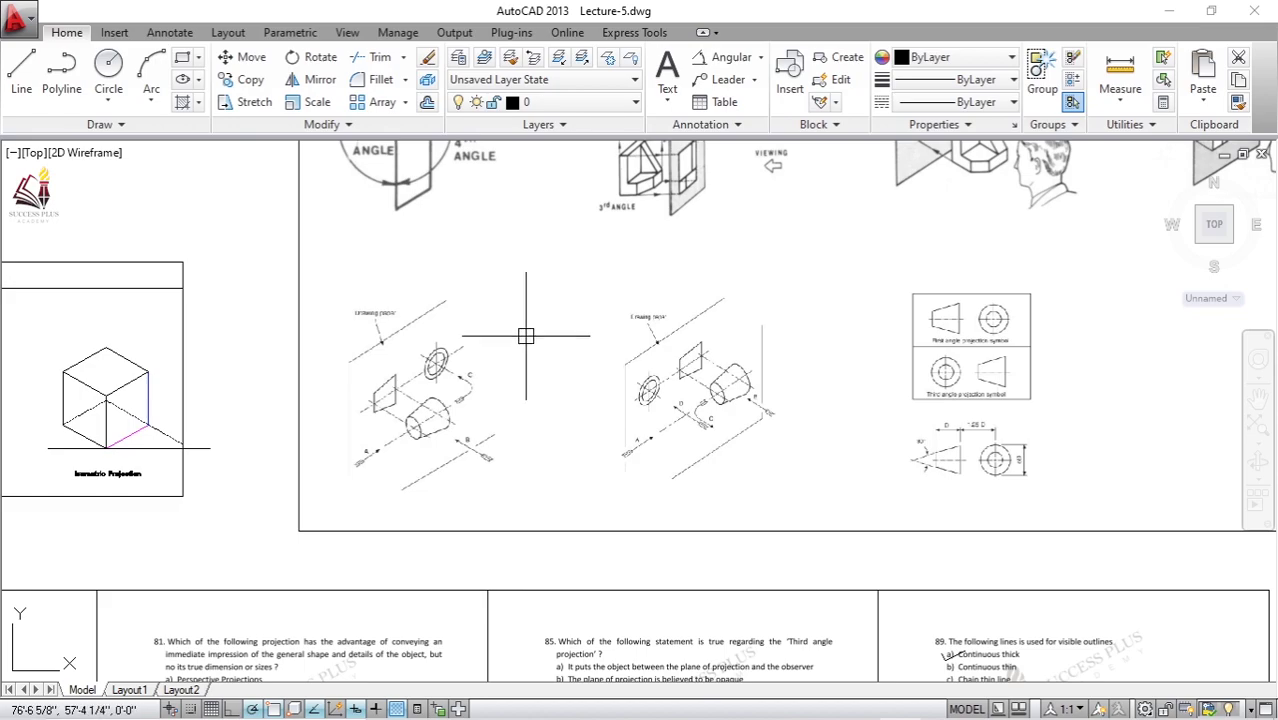
middle_drag(507, 337, 765, 350)
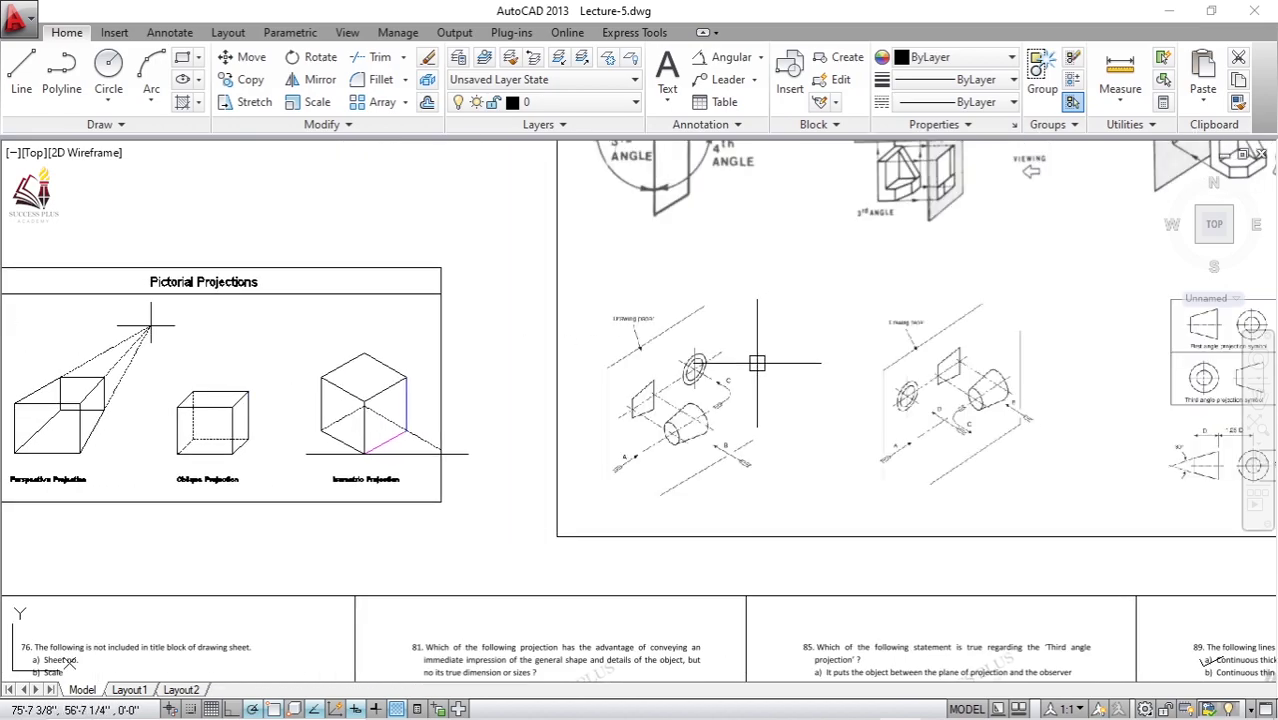